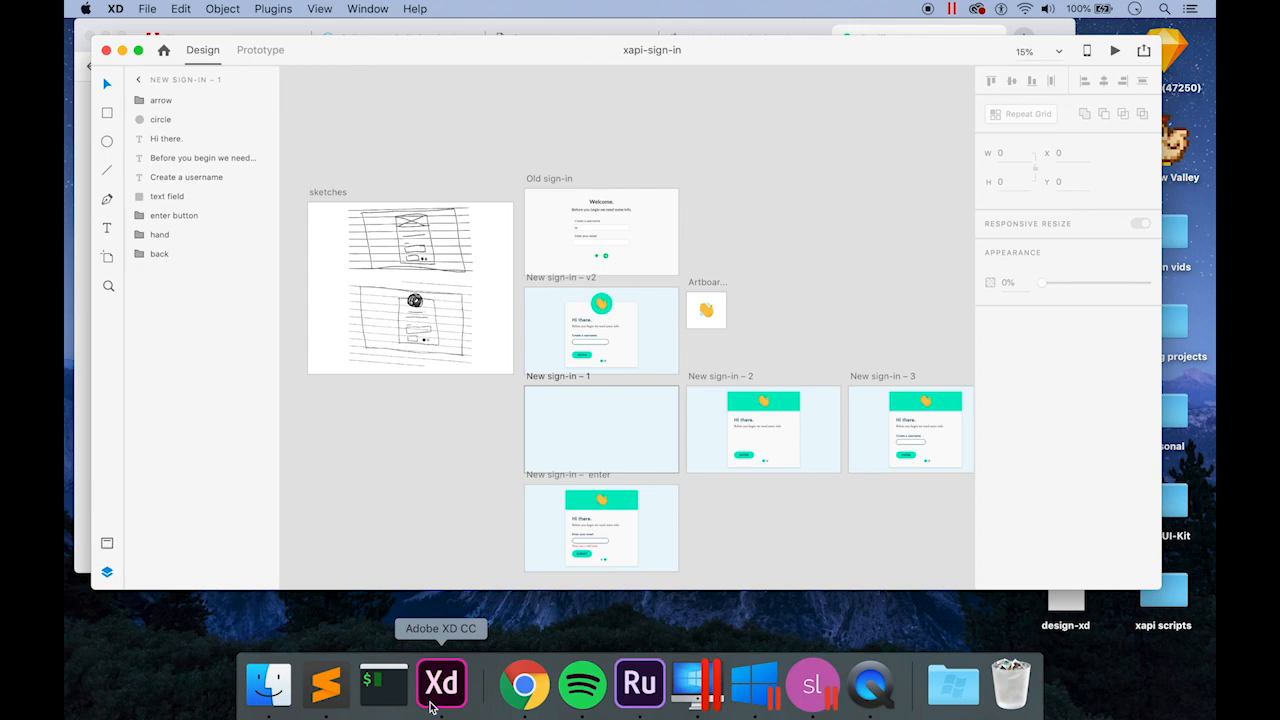
# Look over the artboards, comparing the sketches and old sign-in with the New sign-in and Sign-in-new versions.
pyautogui.scroll(5, 532, 375)
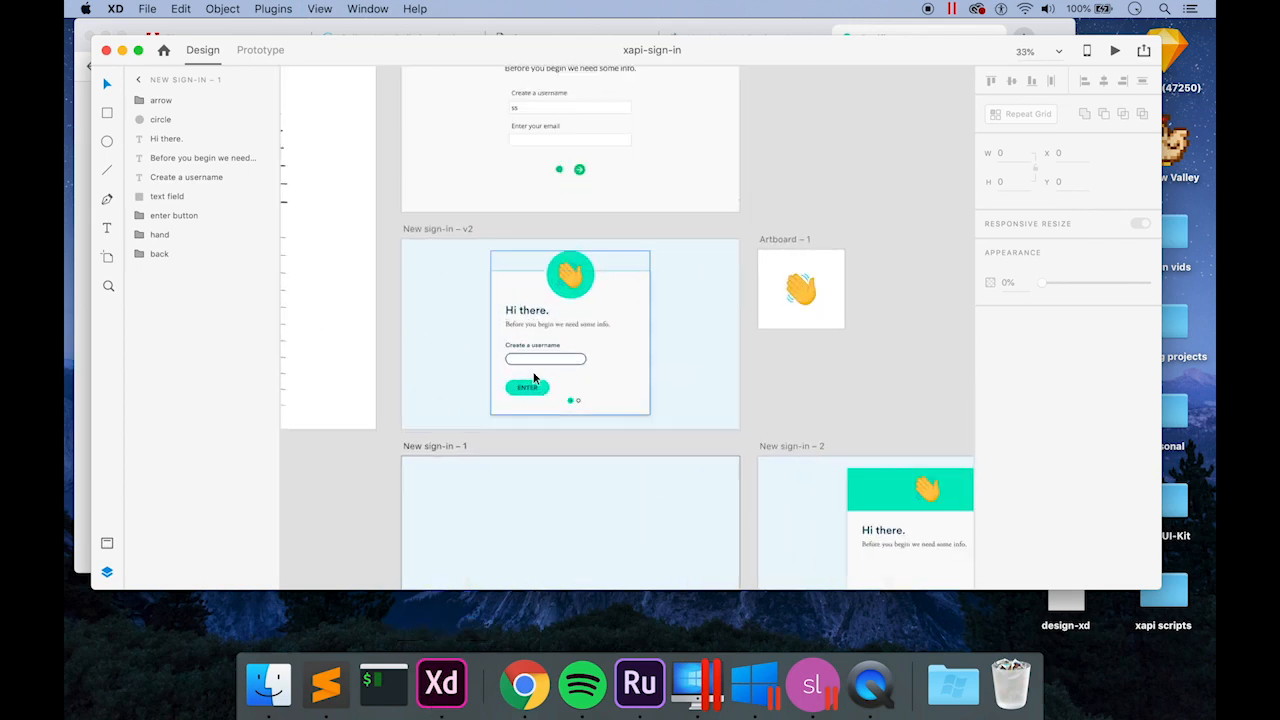
pyautogui.scroll(3, 559, 345)
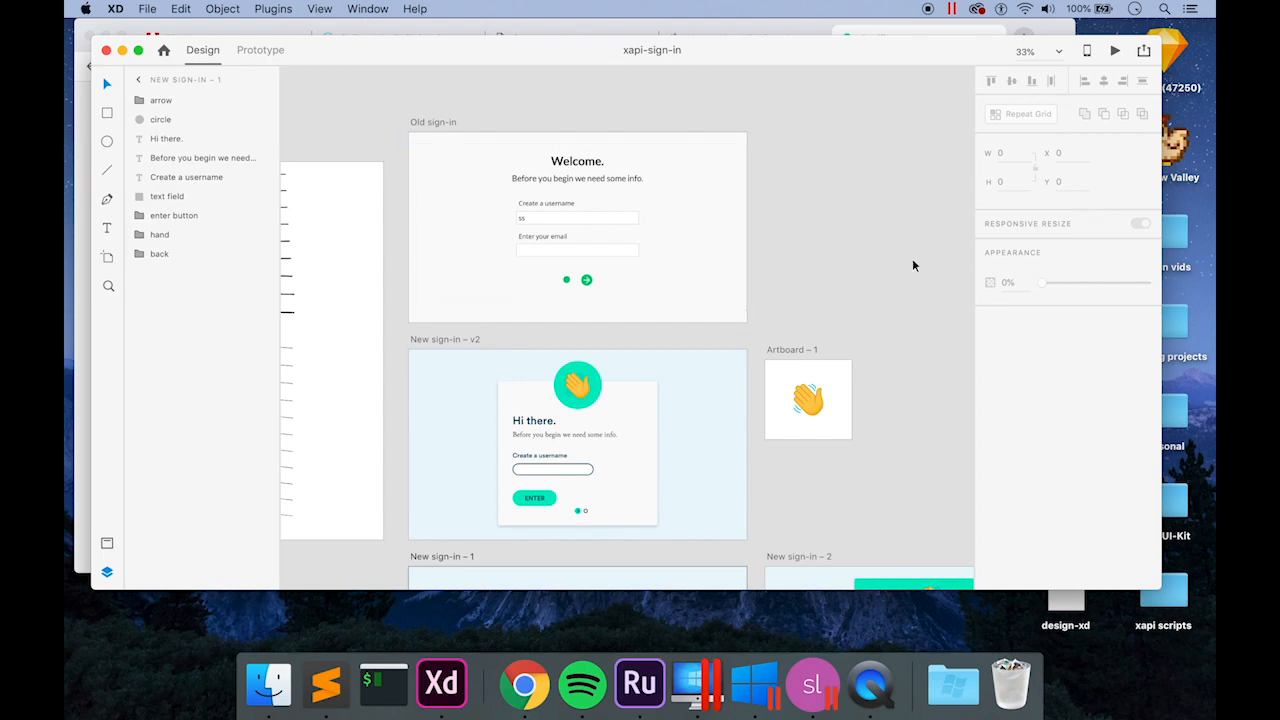
pyautogui.scroll(-5, 912, 265)
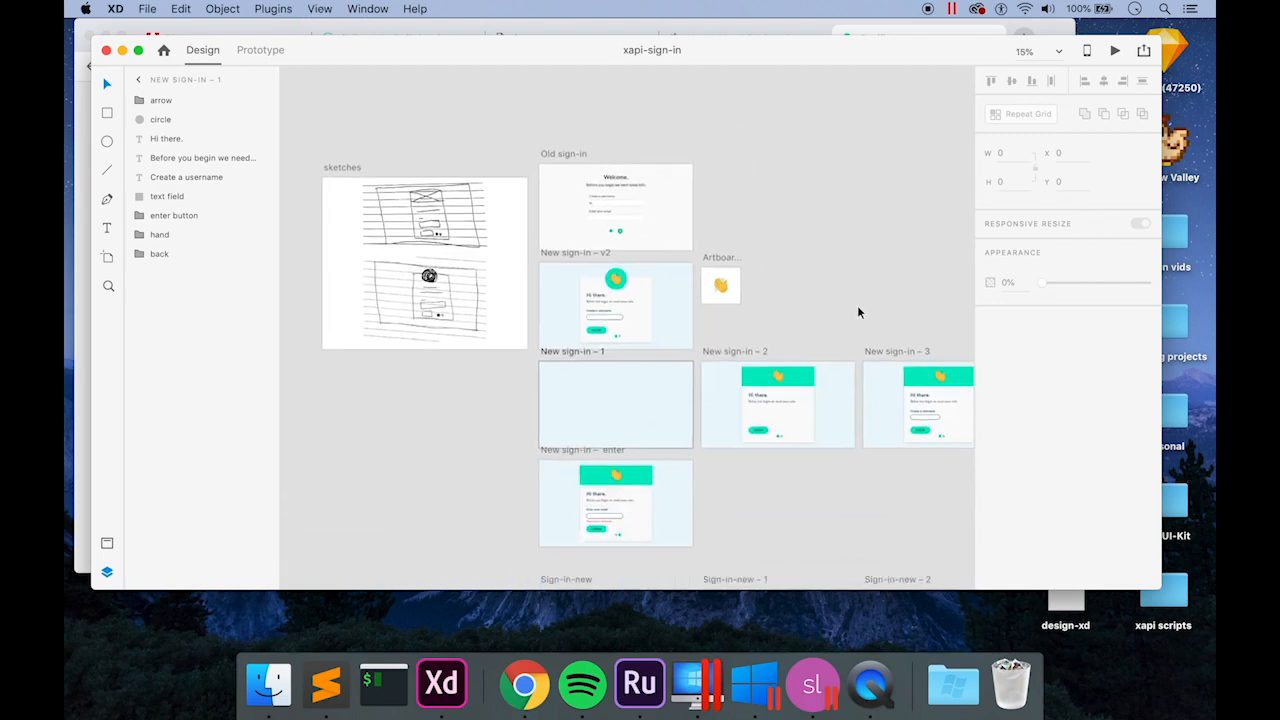
pyautogui.scroll(-3, 857, 312)
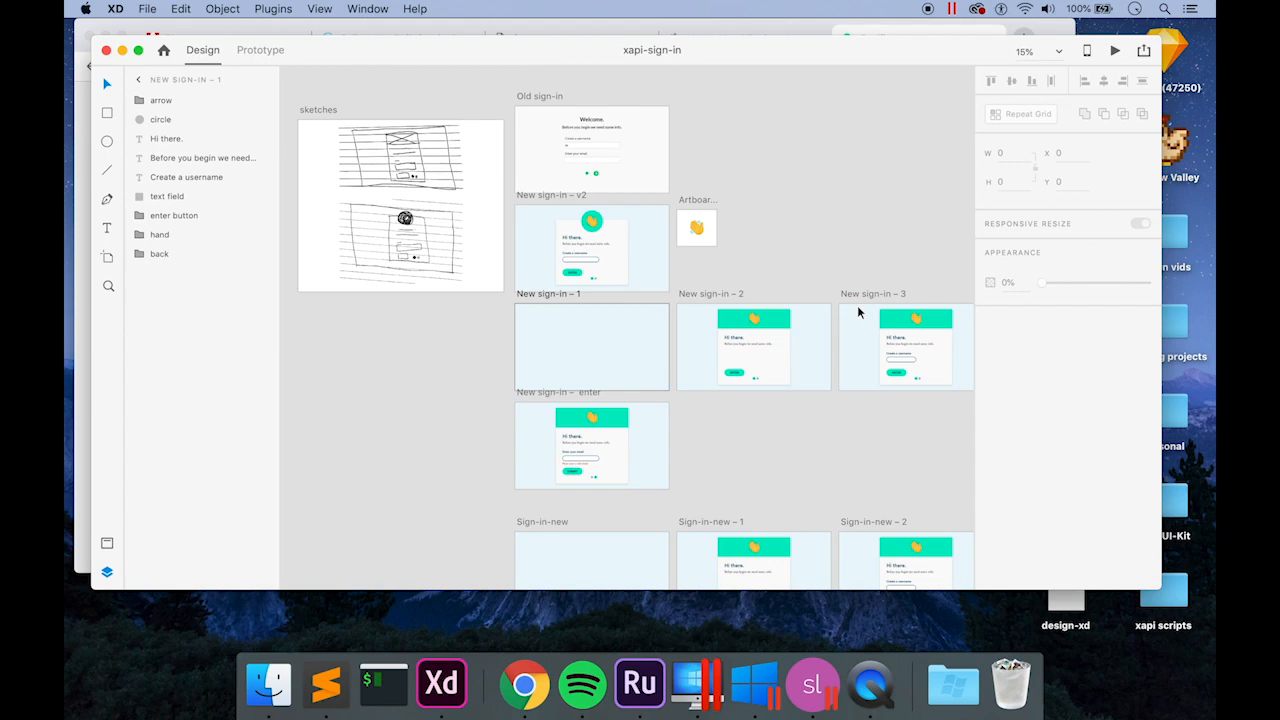
pyautogui.scroll(-5, 857, 312)
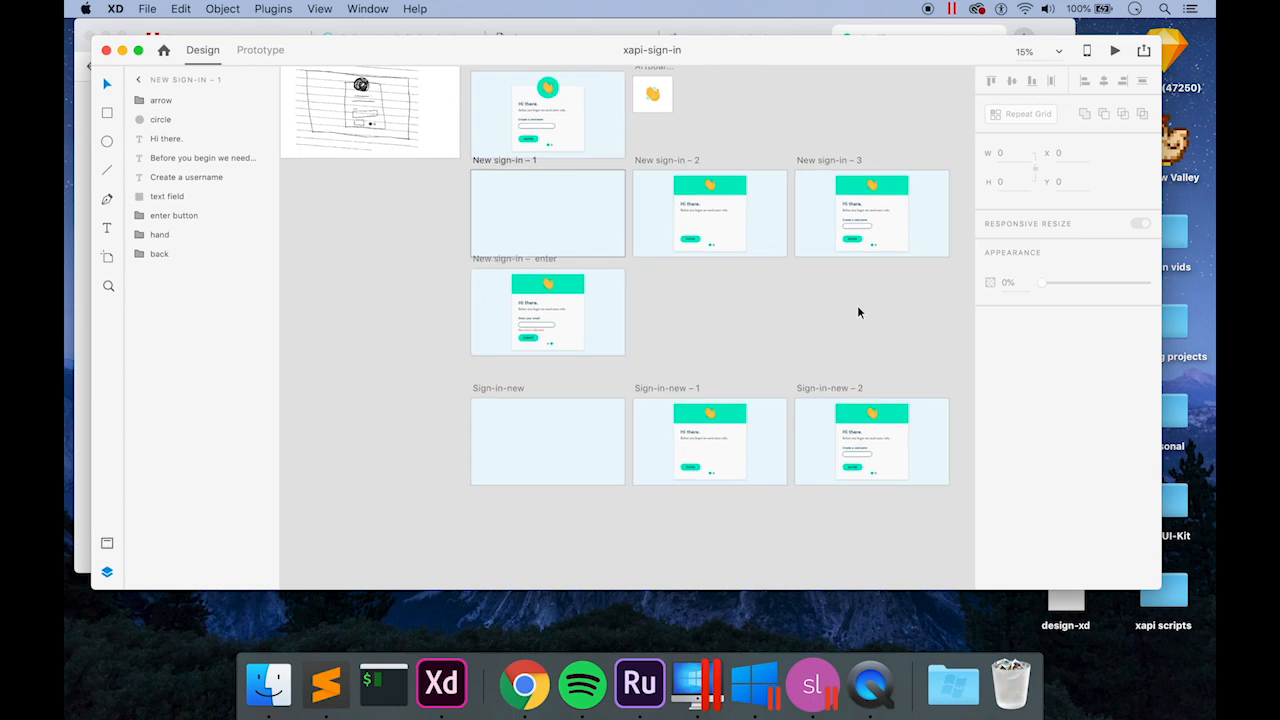
pyautogui.scroll(6, 857, 312)
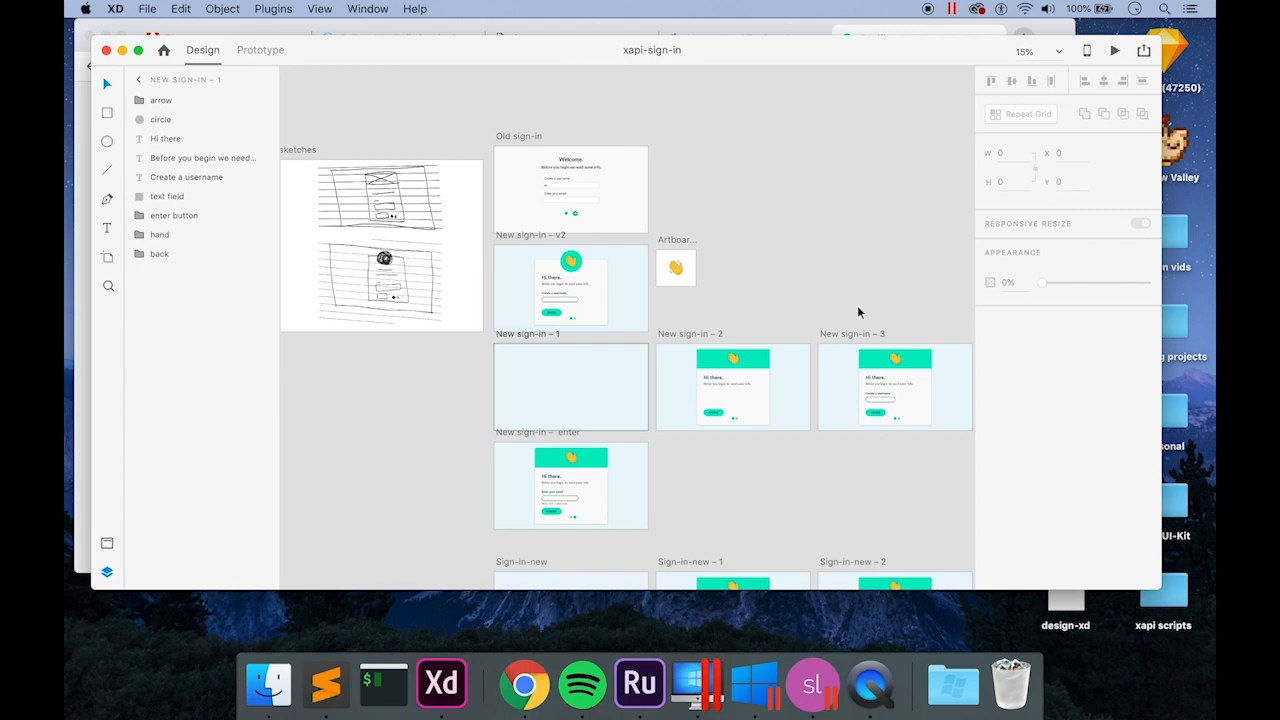
pyautogui.press('super+plus')
pyautogui.scroll(-3, 857, 306)
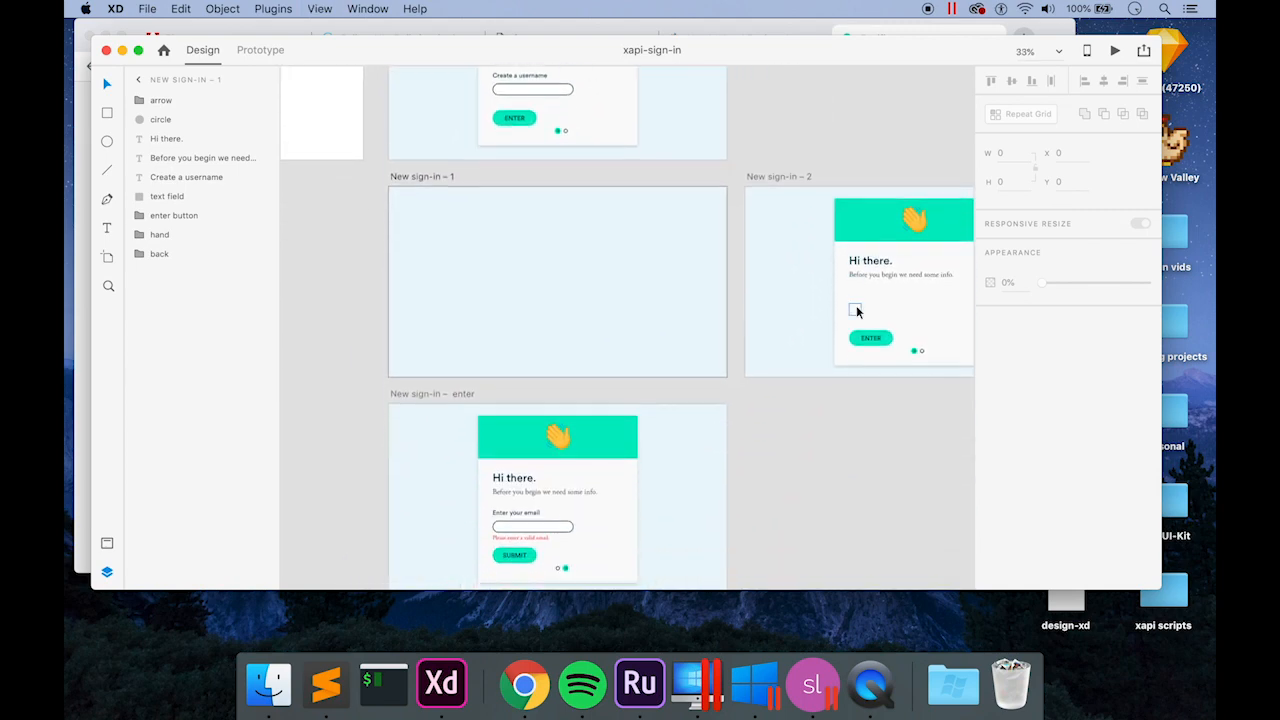
pyautogui.scroll(-5, 857, 310)
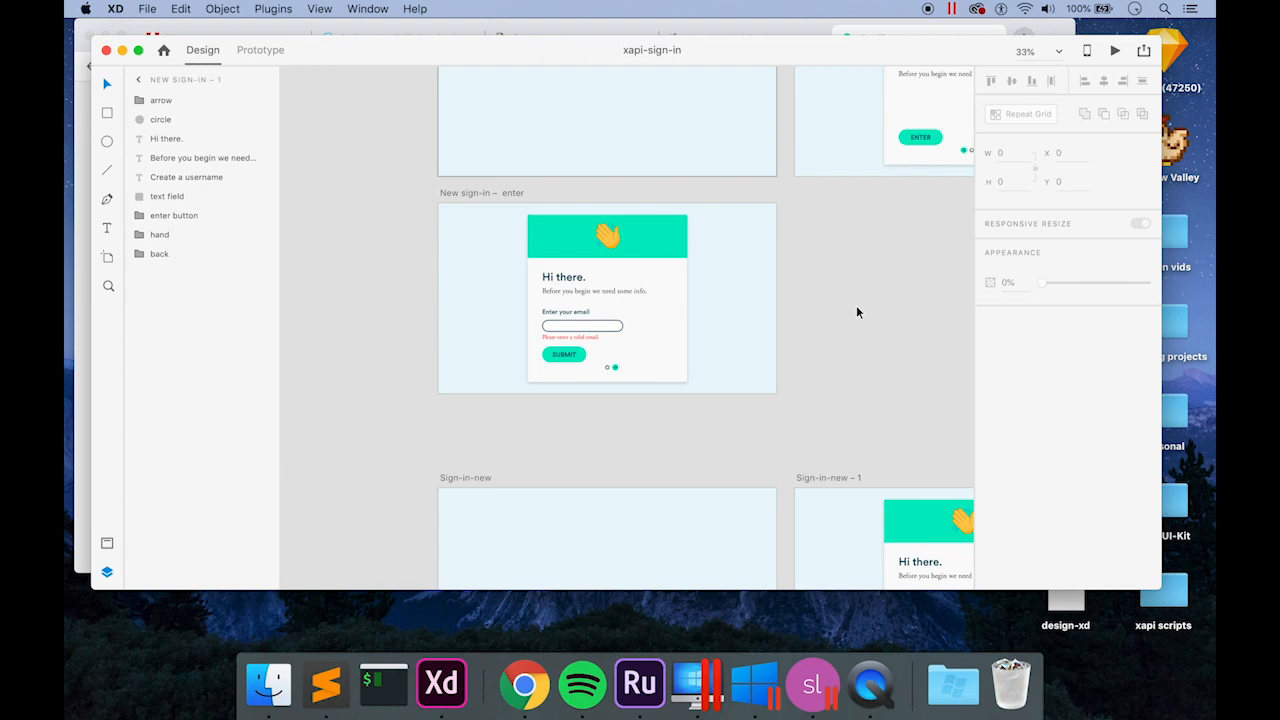
pyautogui.scroll(-3, 856, 312)
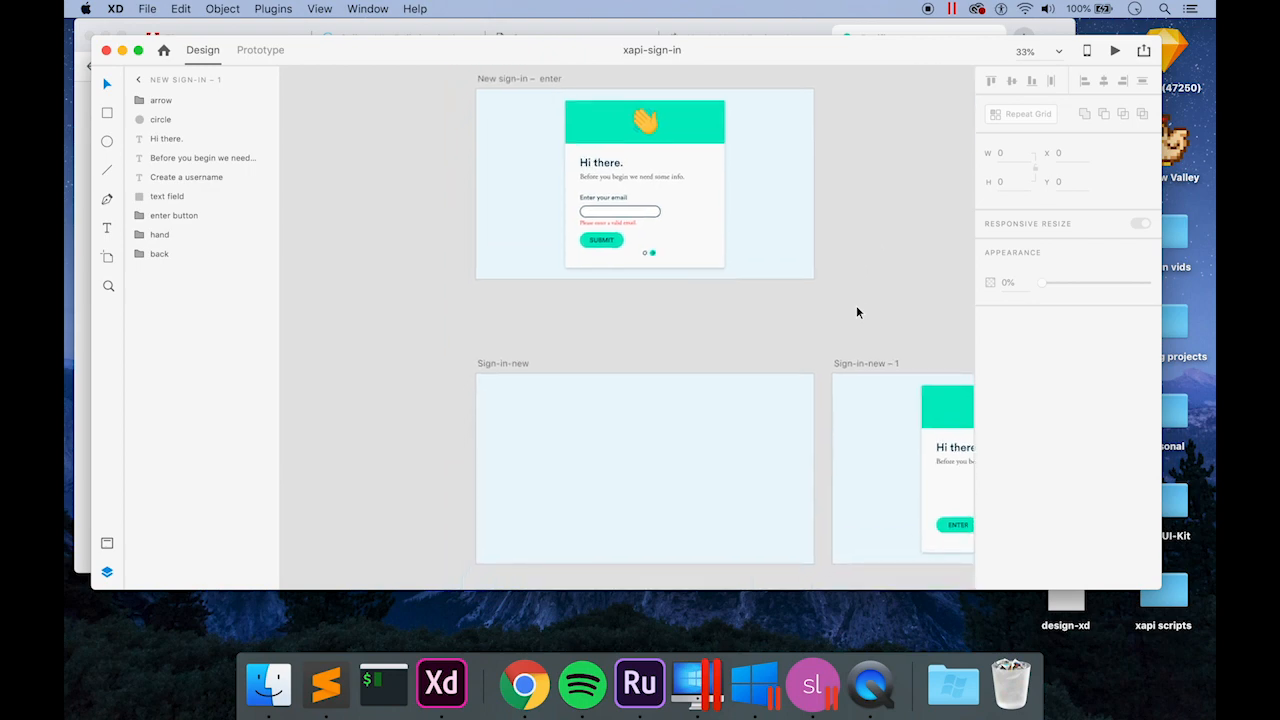
pyautogui.scroll(-3, 856, 312)
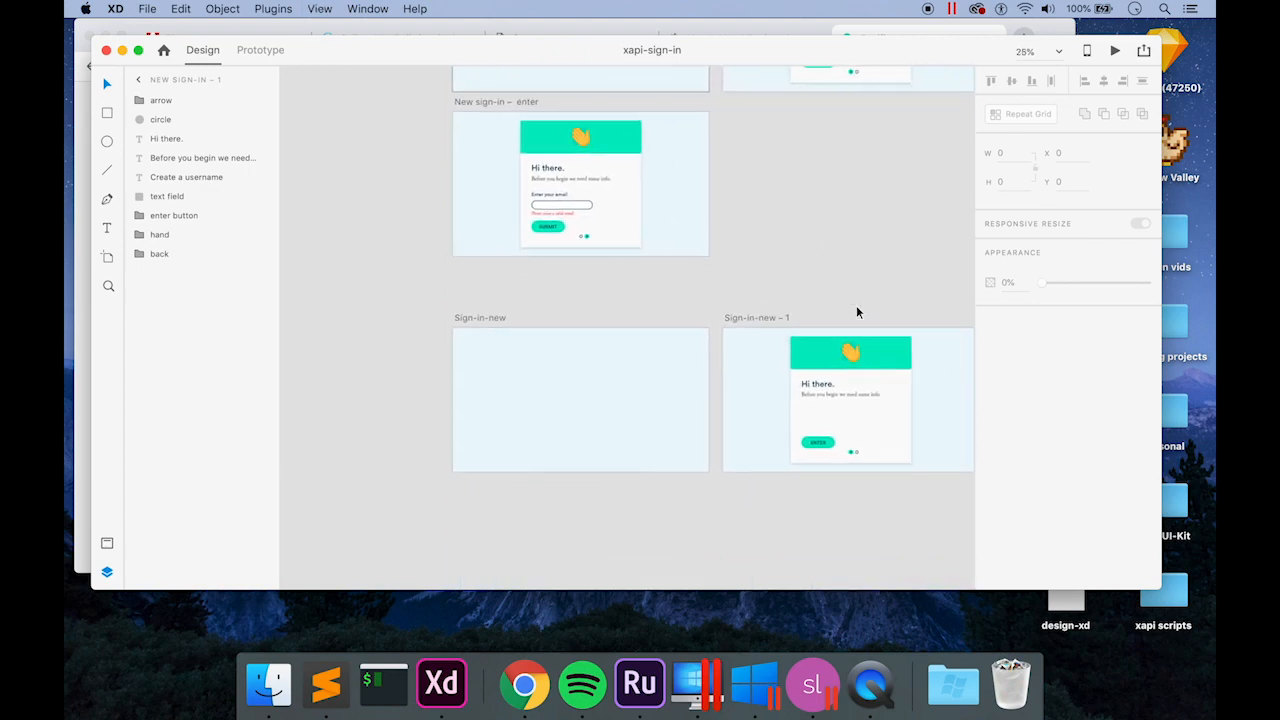
# Preview the Sign-in-new prototype starting from its empty first artboard, and close the preview.
pyautogui.click(477, 326)
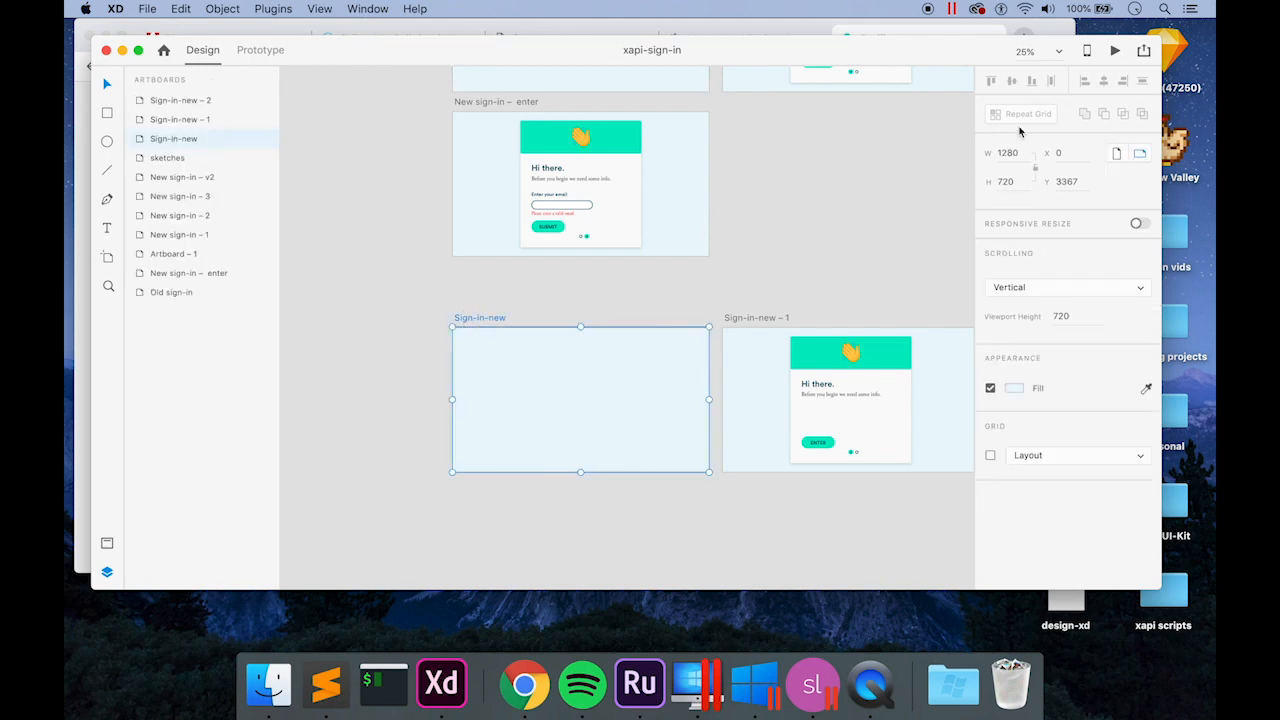
pyautogui.click(1114, 52)
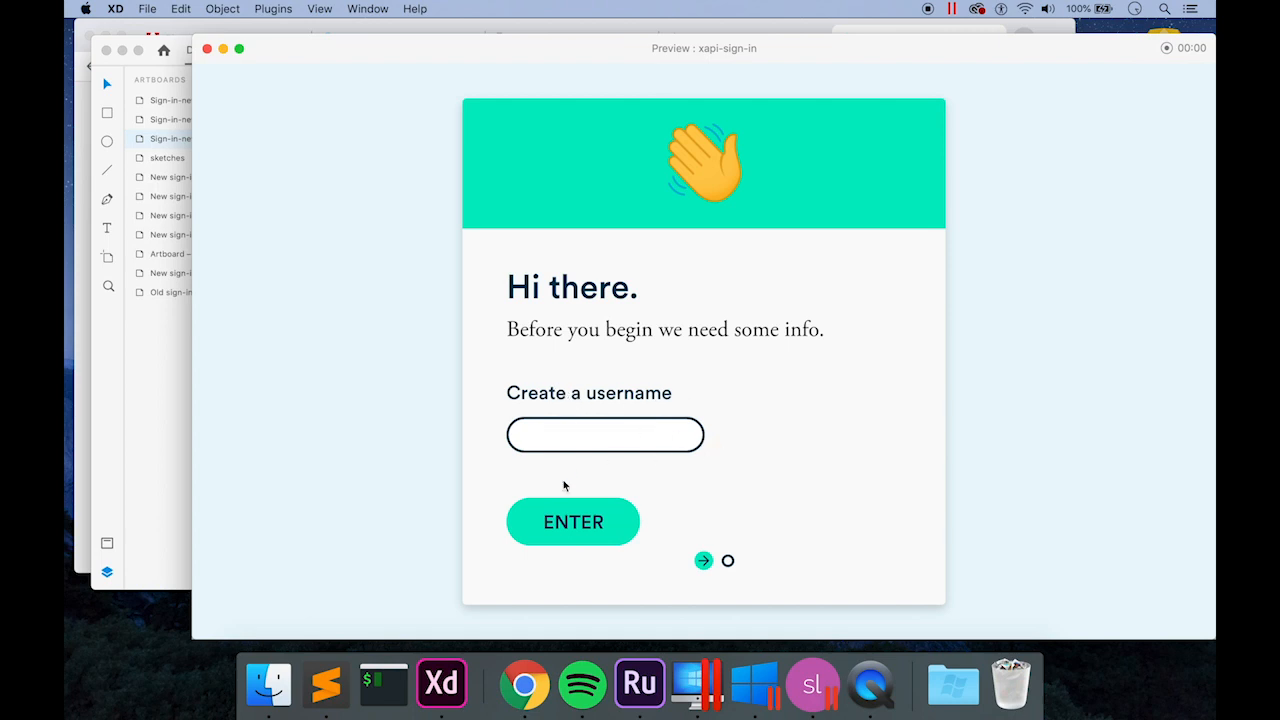
pyautogui.click(207, 48)
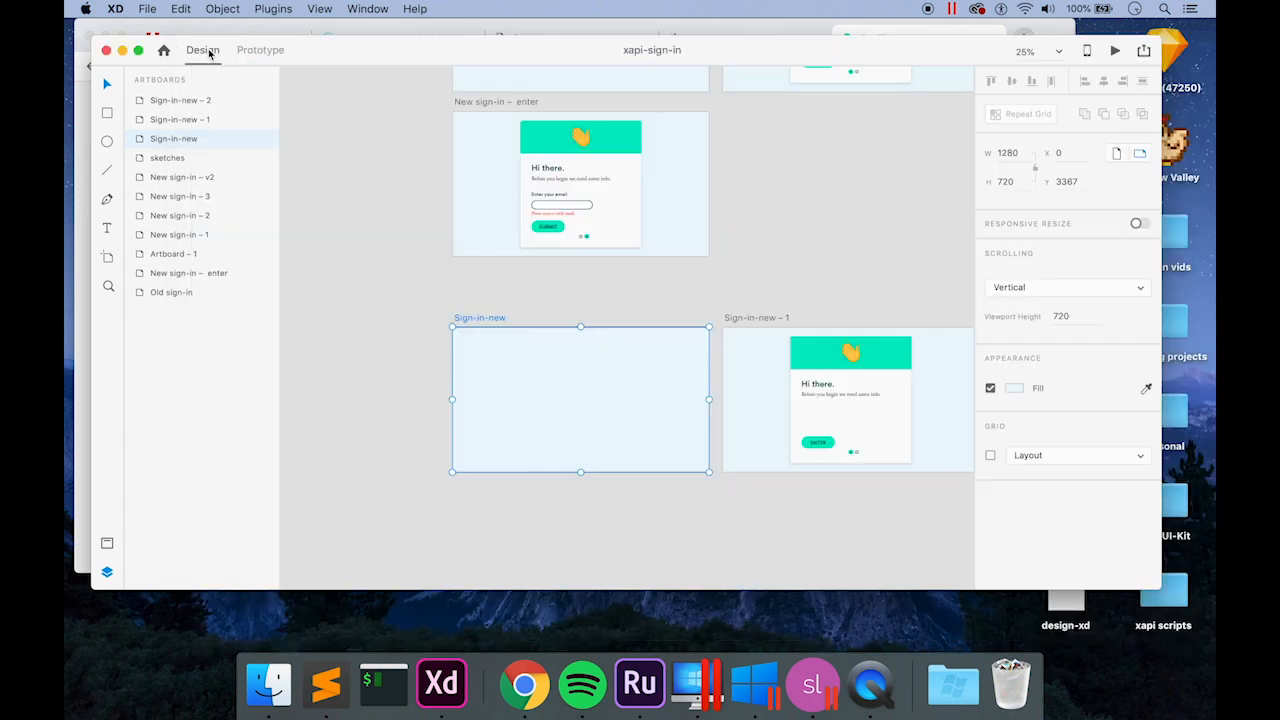
# Examine the New sign-in – enter artboard and its email error state up close.
pyautogui.click(551, 262)
pyautogui.press('super+equal')
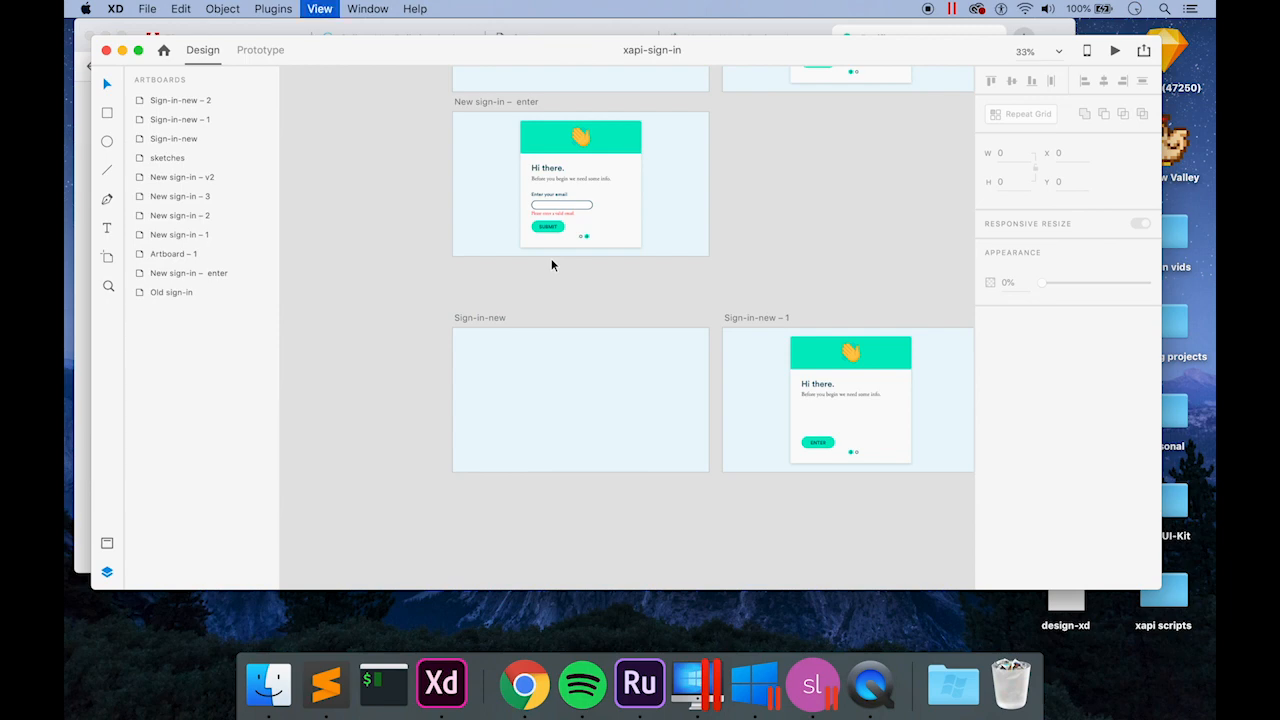
pyautogui.scroll(3, 551, 265)
pyautogui.hscroll(-2, 551, 265)
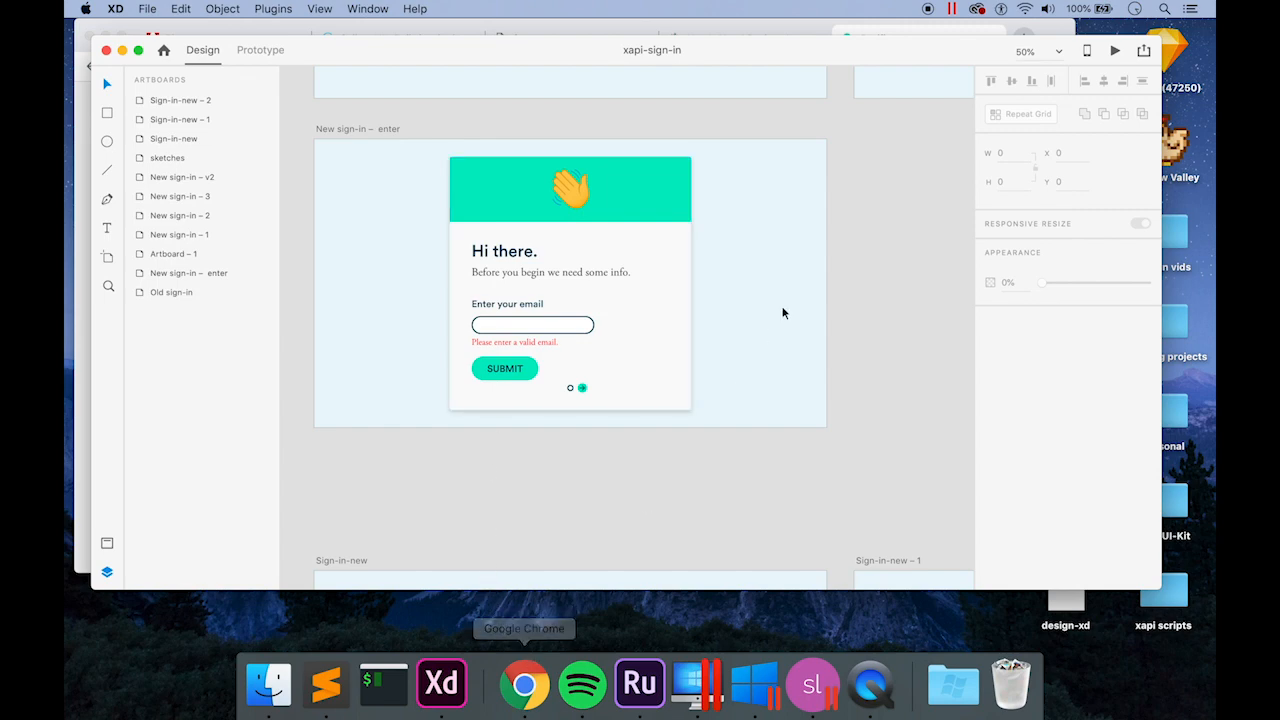
pyautogui.click(349, 199)
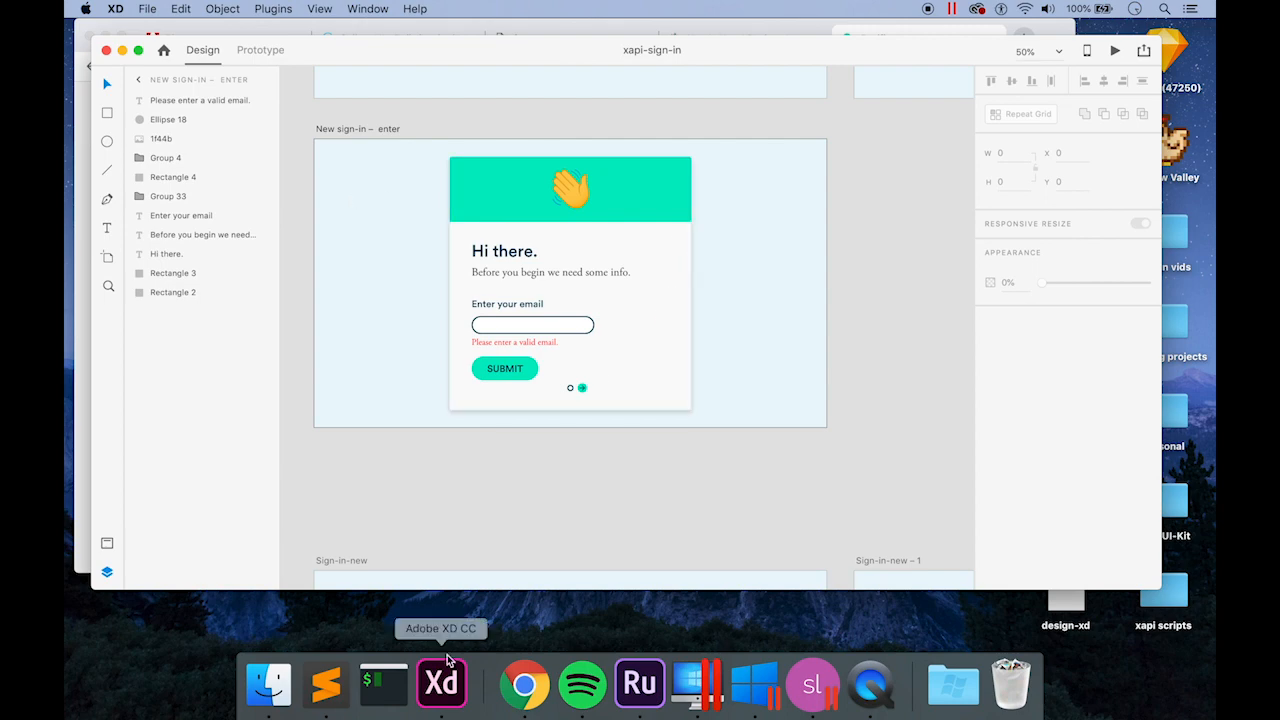
# Switch to Chrome and download the Storyline Chromeless Player file from the Pacific design system's Storyline 360 components.
pyautogui.click(538, 682)
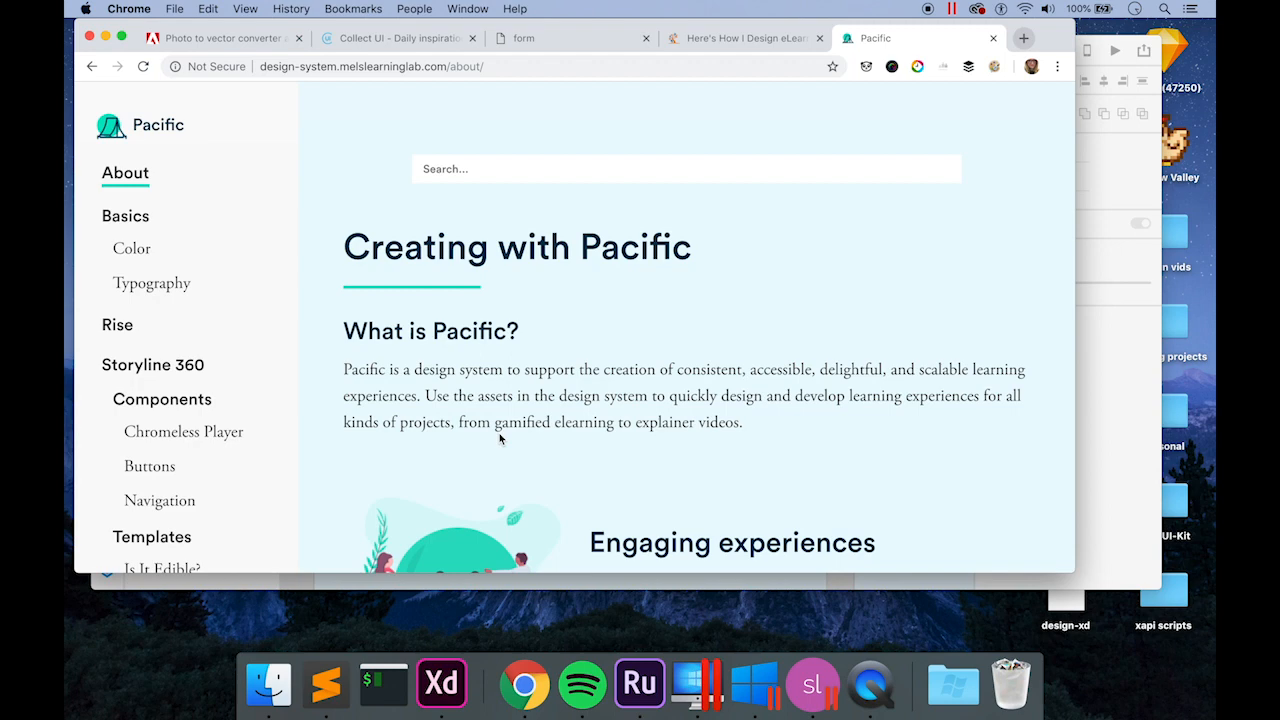
pyautogui.scroll(-3, 270, 443)
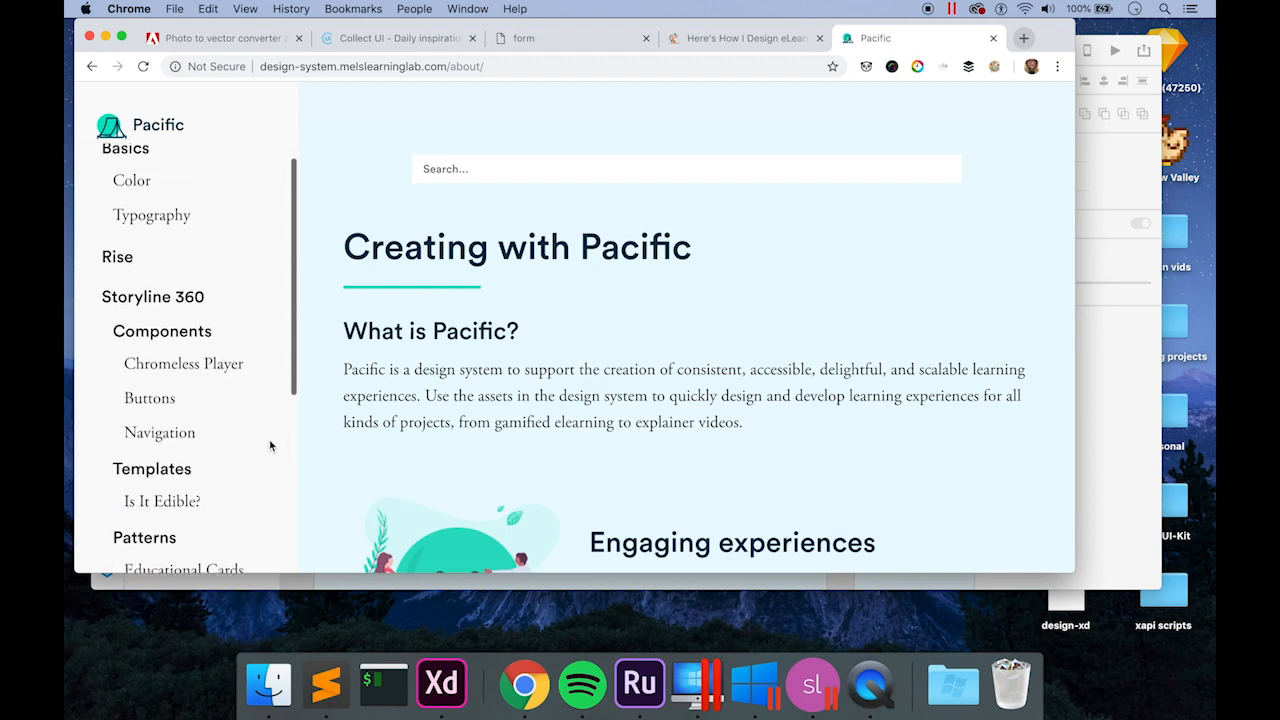
pyautogui.click(163, 334)
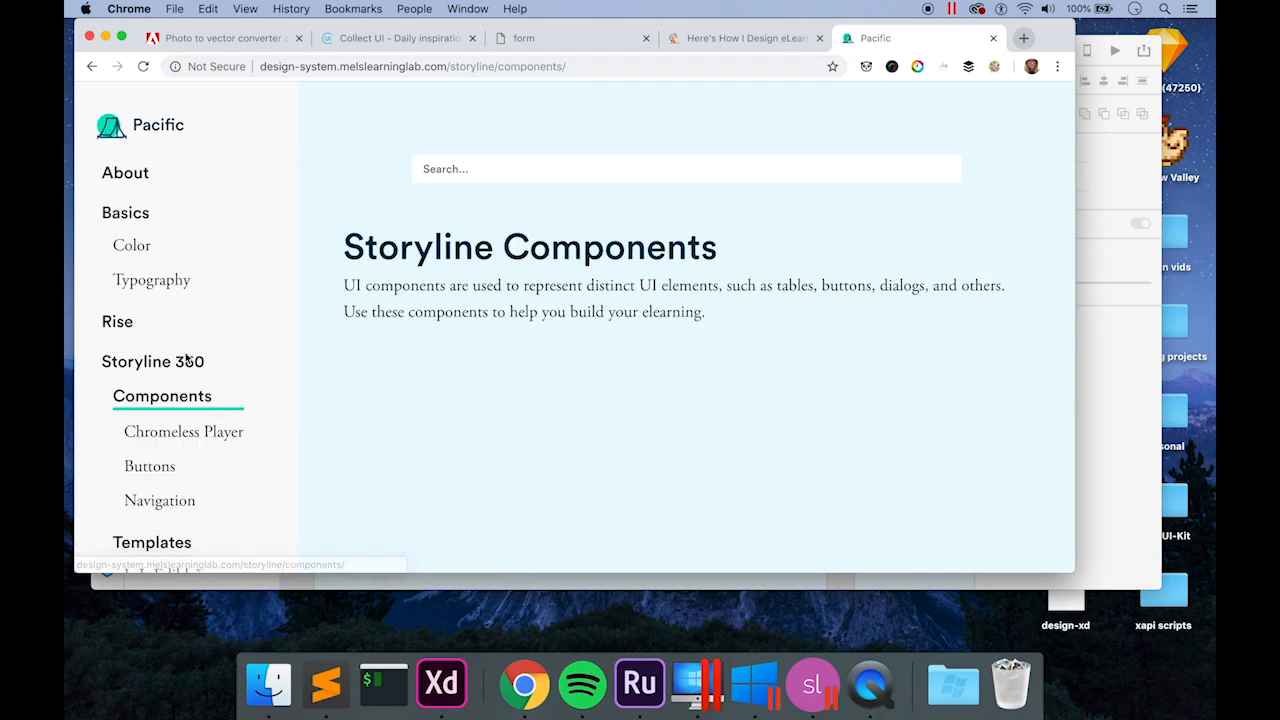
pyautogui.click(180, 436)
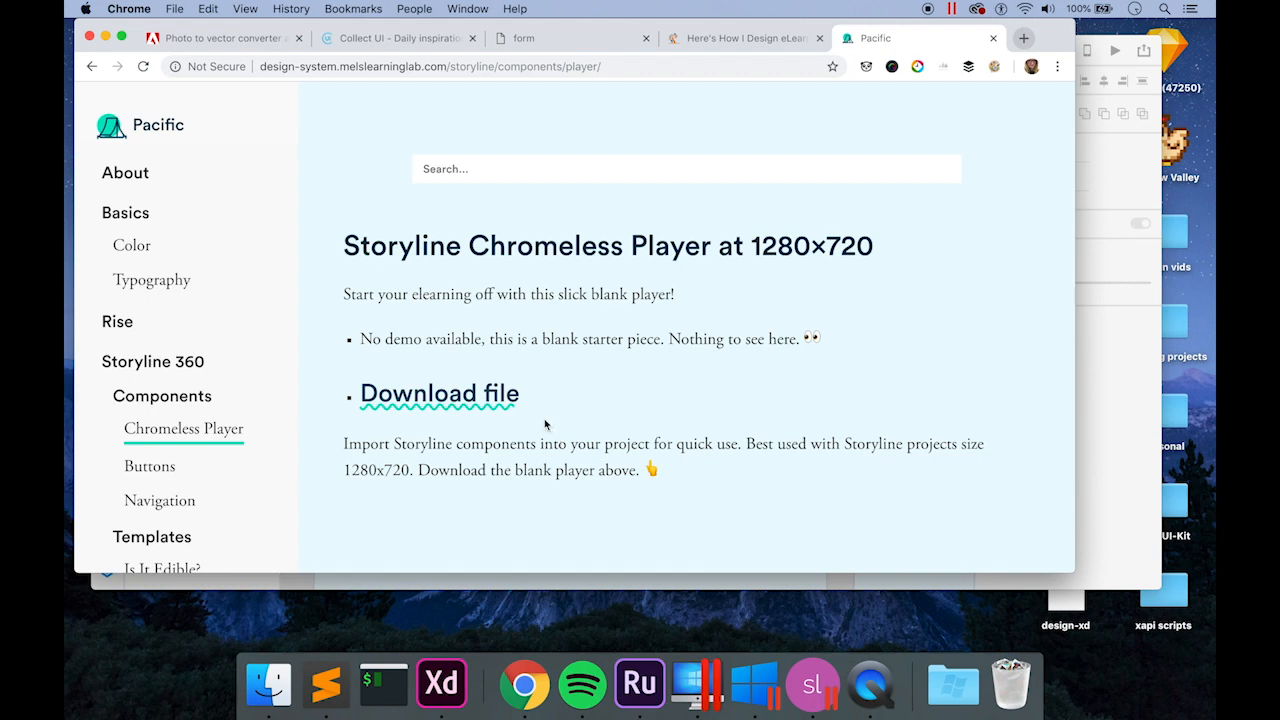
pyautogui.click(484, 410)
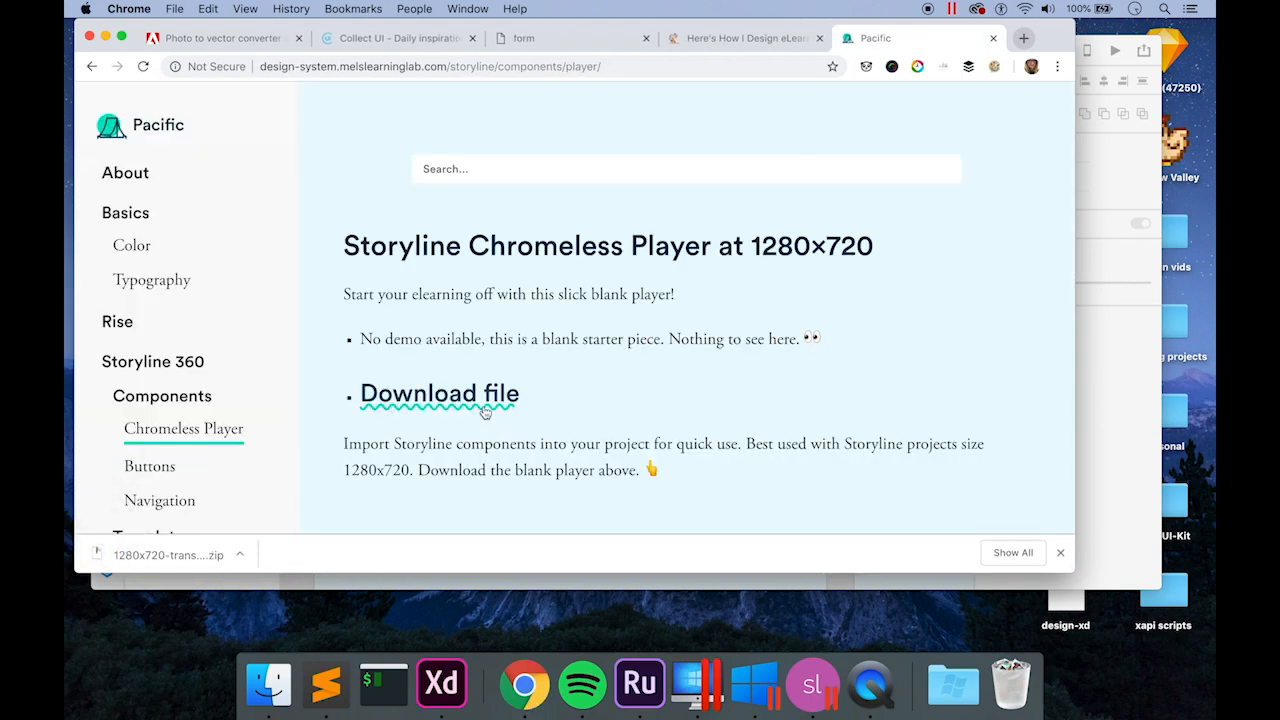
# Extract the downloaded 1280x720 transparent template zip in Finder's Downloads folder and open the resulting .story file in Storyline 360.
pyautogui.click(268, 690)
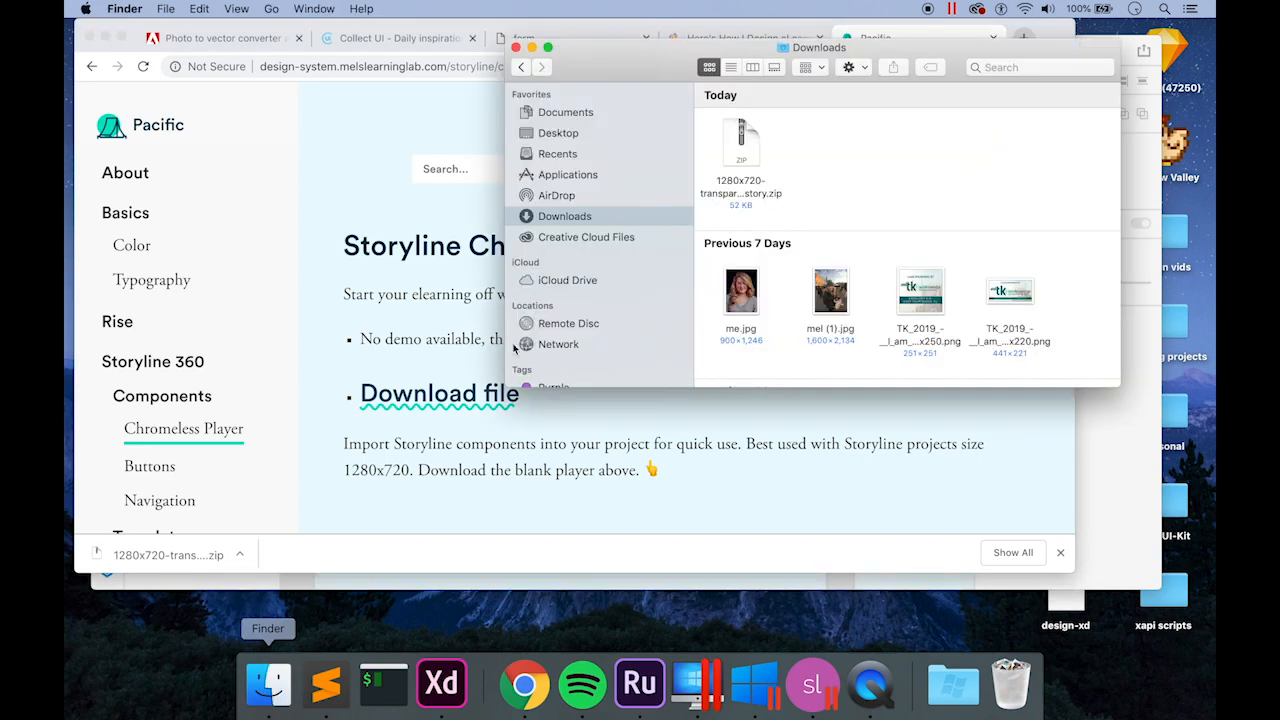
pyautogui.doubleClick(736, 153)
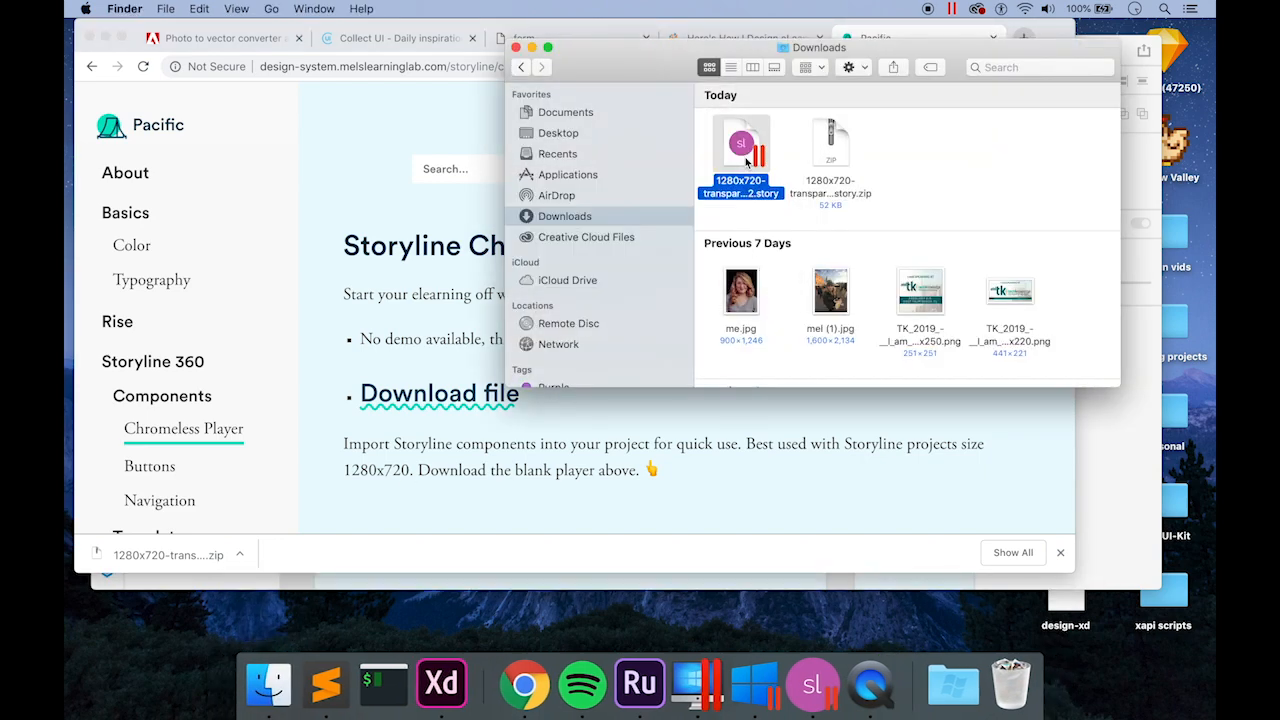
pyautogui.doubleClick(741, 150)
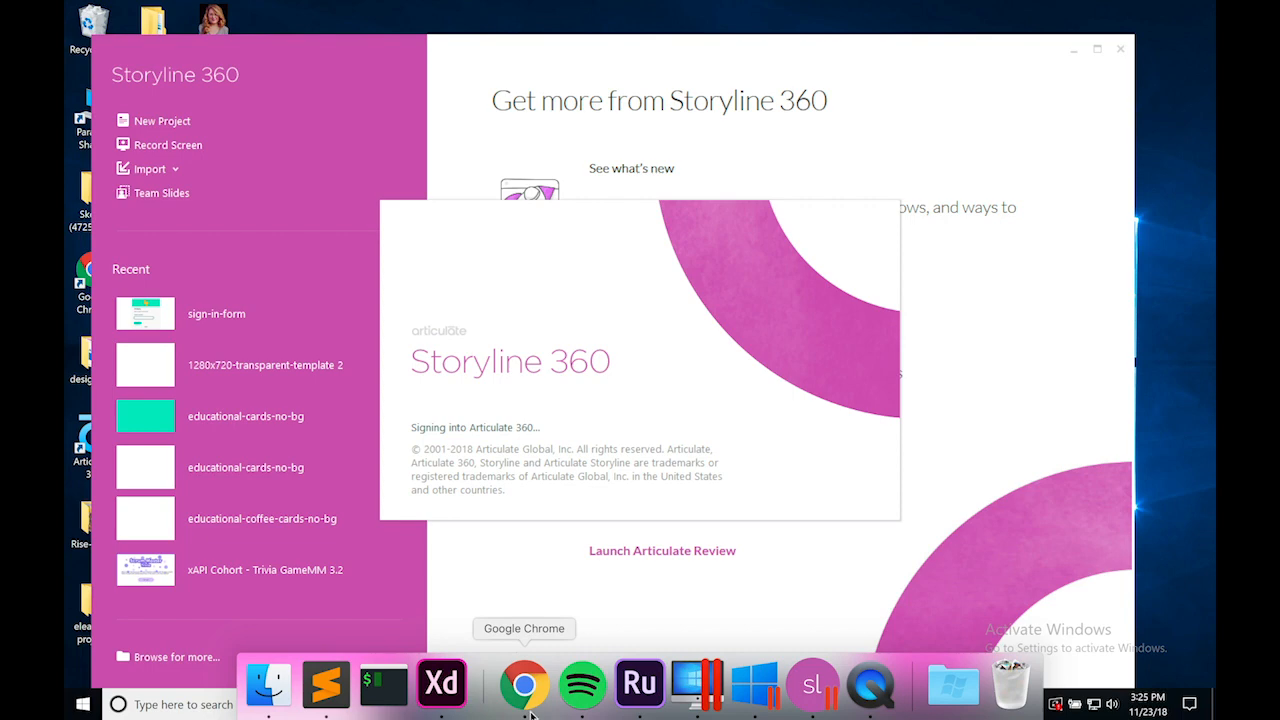
# Return to Chrome, open Pacific's Color page, dismiss the downloads bar and select the Seashell swatch's hex value #D9F3FF.
pyautogui.click(528, 700)
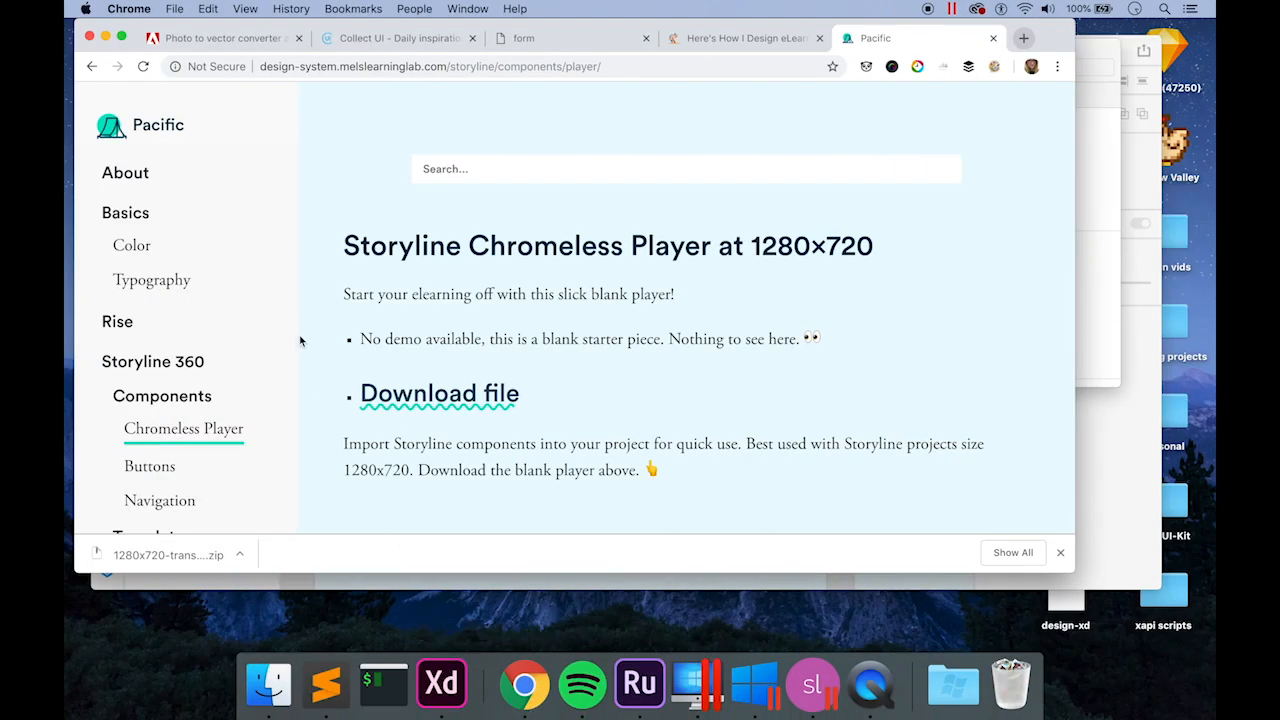
pyautogui.click(143, 253)
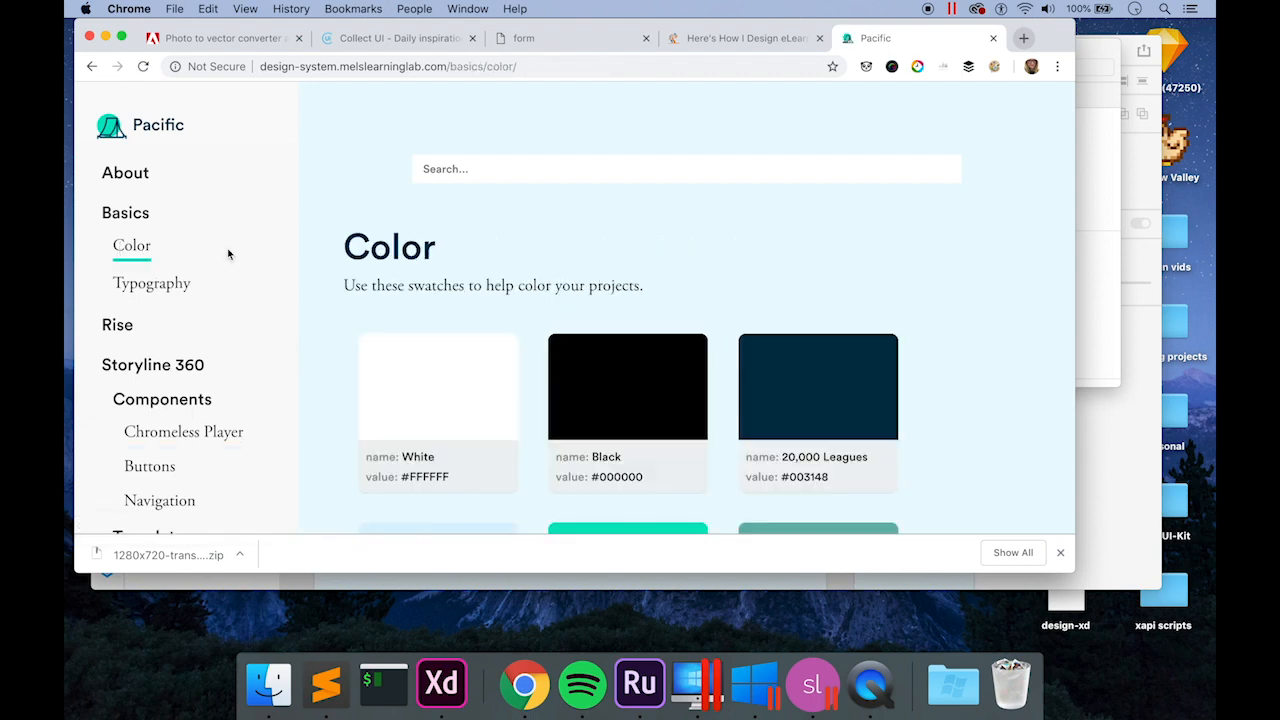
pyautogui.scroll(-3, 472, 323)
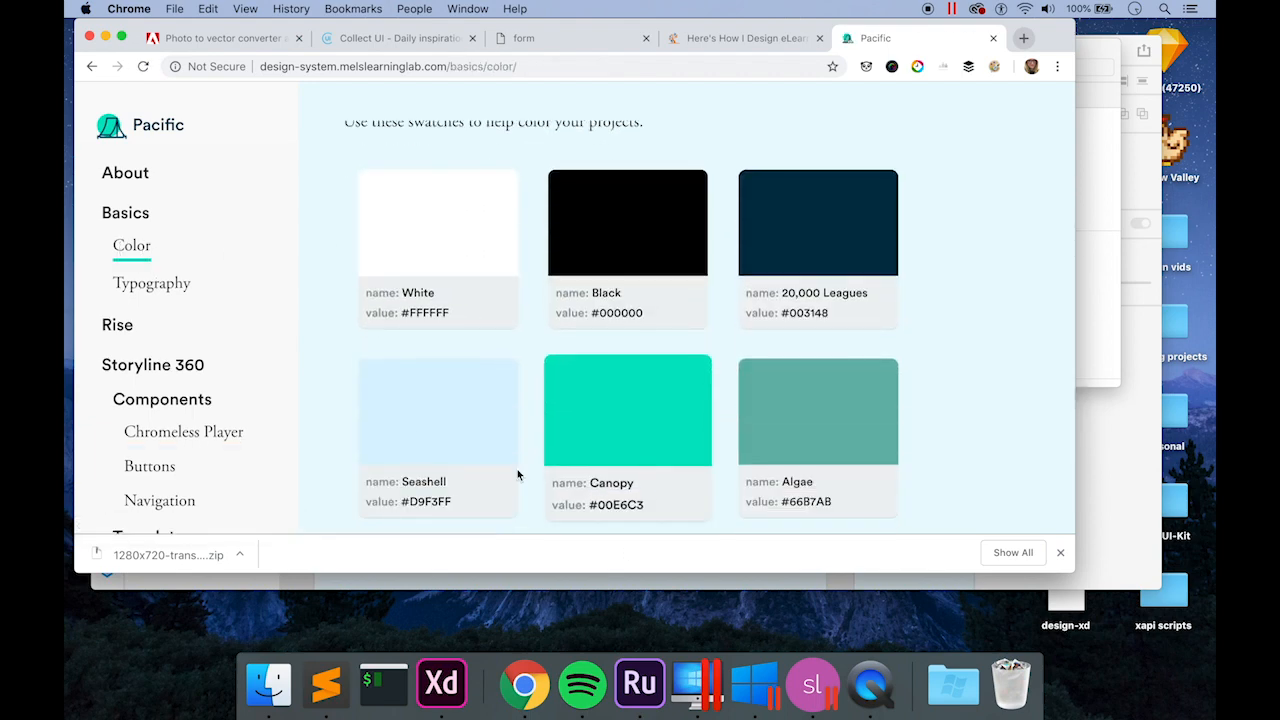
pyautogui.scroll(-1, 790, 280)
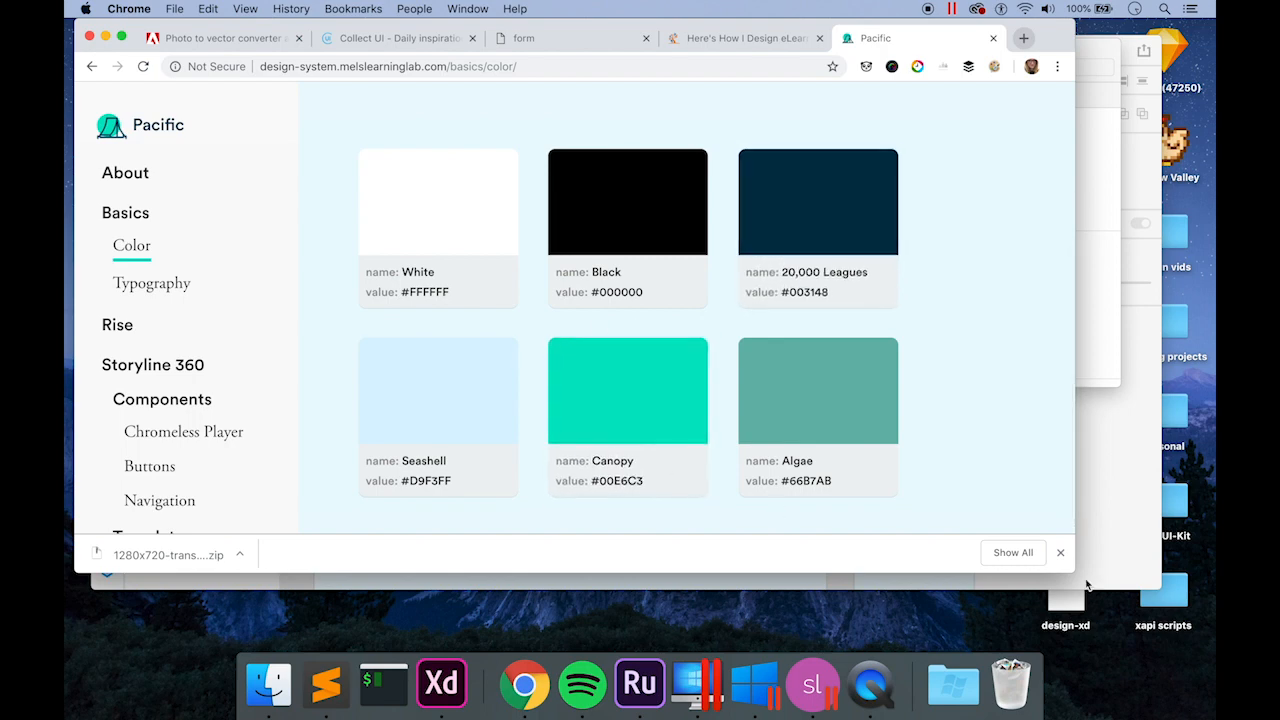
pyautogui.click(1061, 553)
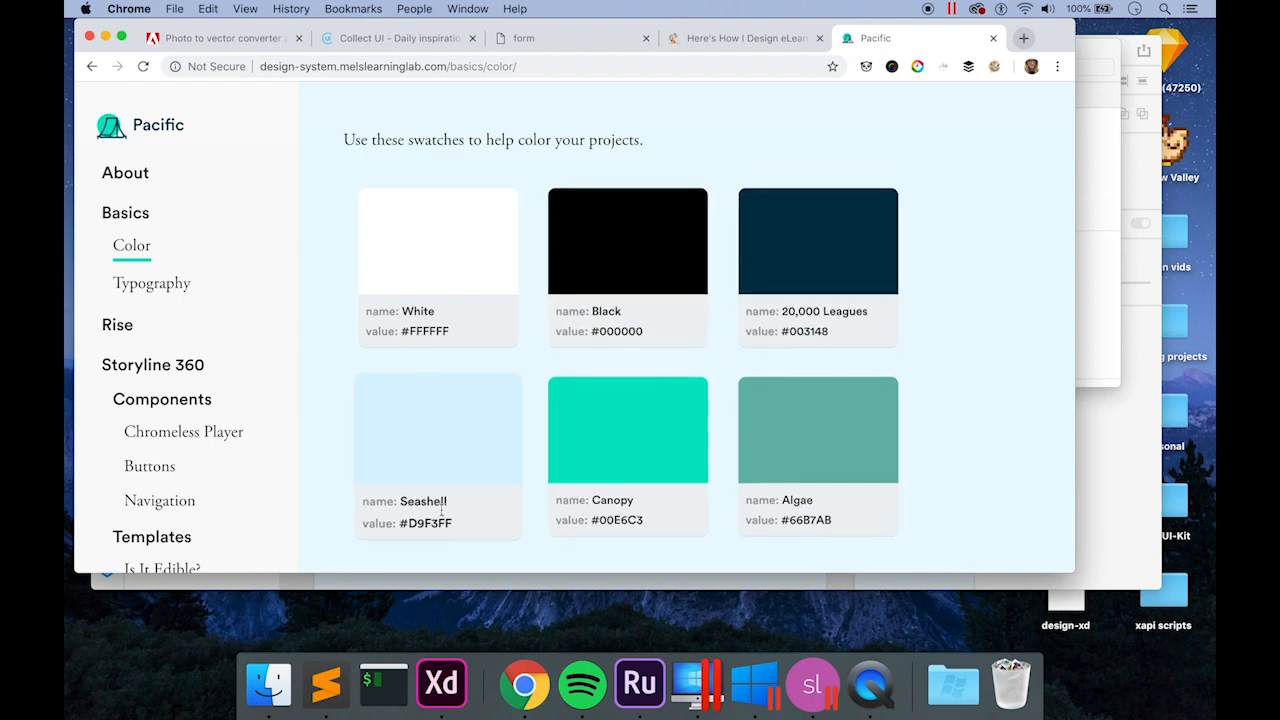
pyautogui.moveTo(458, 524); pyautogui.dragTo(406, 523)
# Switch to Articulate Storyline and move its window slightly higher on the desktop.
pyautogui.click(812, 684)
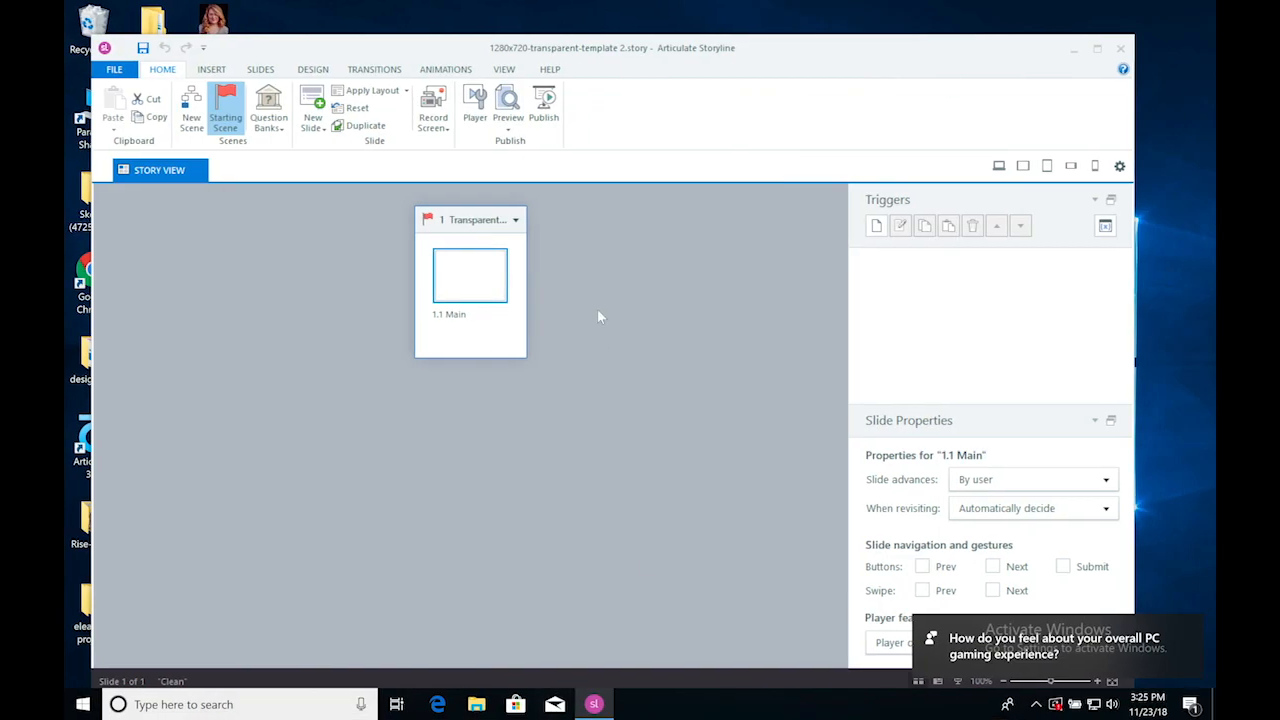
pyautogui.click(940, 52)
pyautogui.moveTo(940, 52); pyautogui.dragTo(953, 33)
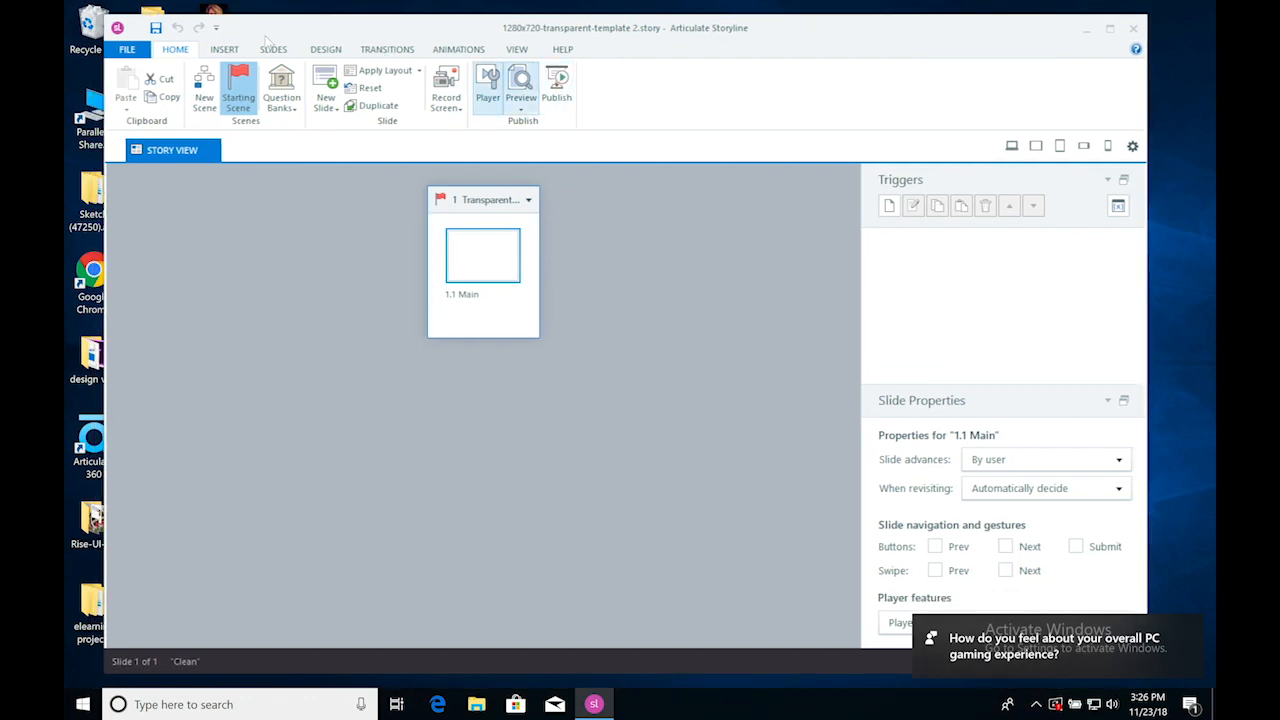
# Save the project as sign-in-form-2 in the Desktop's xapi sign in form folder.
pyautogui.click(127, 49)
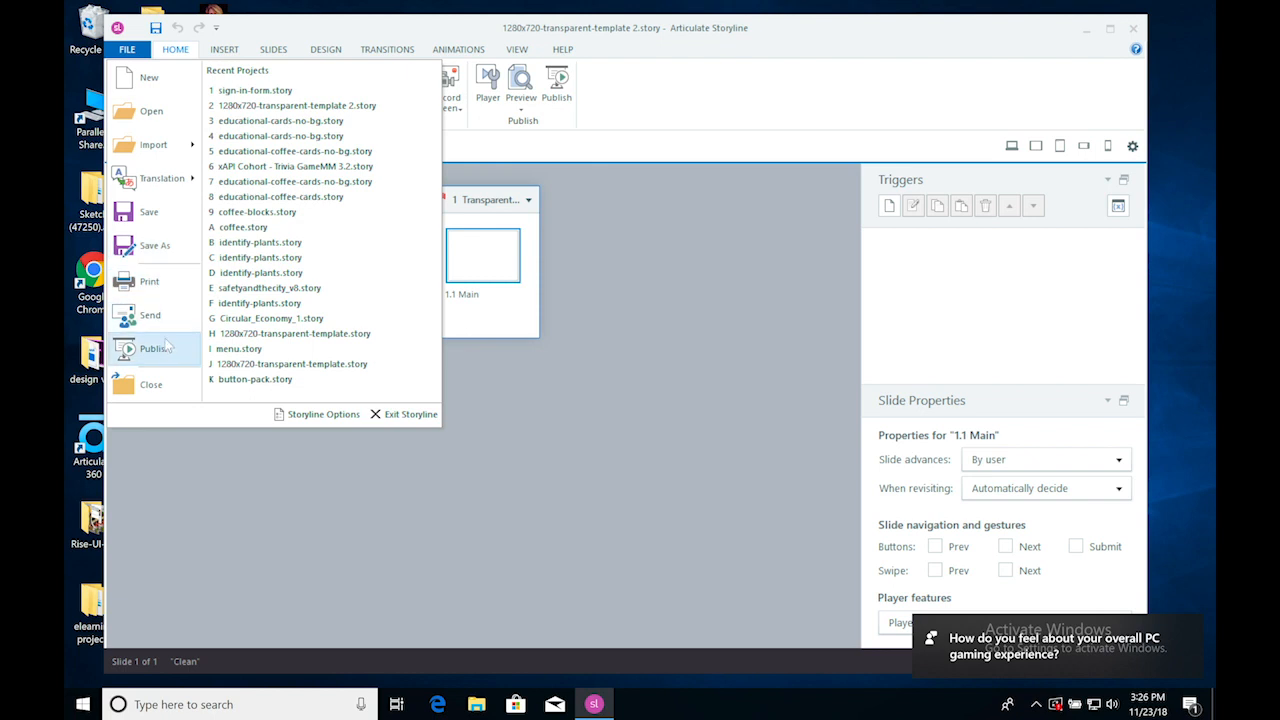
pyautogui.click(158, 243)
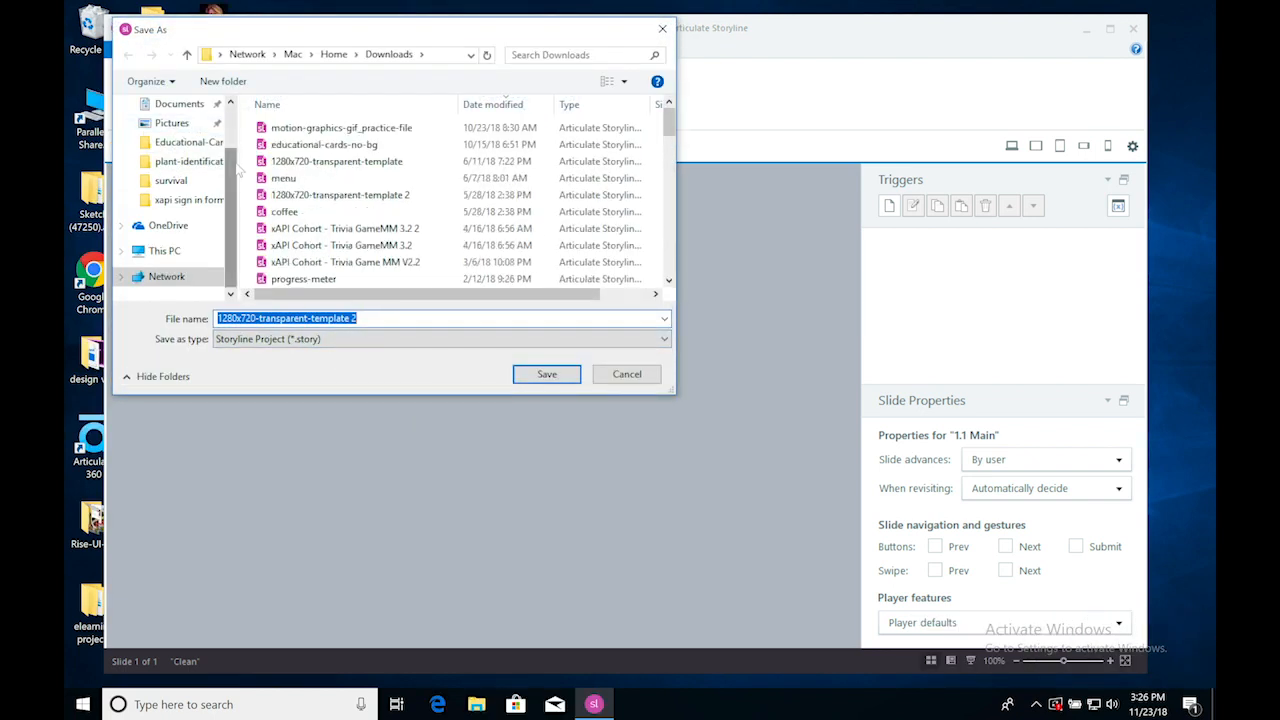
pyautogui.scroll(2, 226, 157)
pyautogui.click(184, 136)
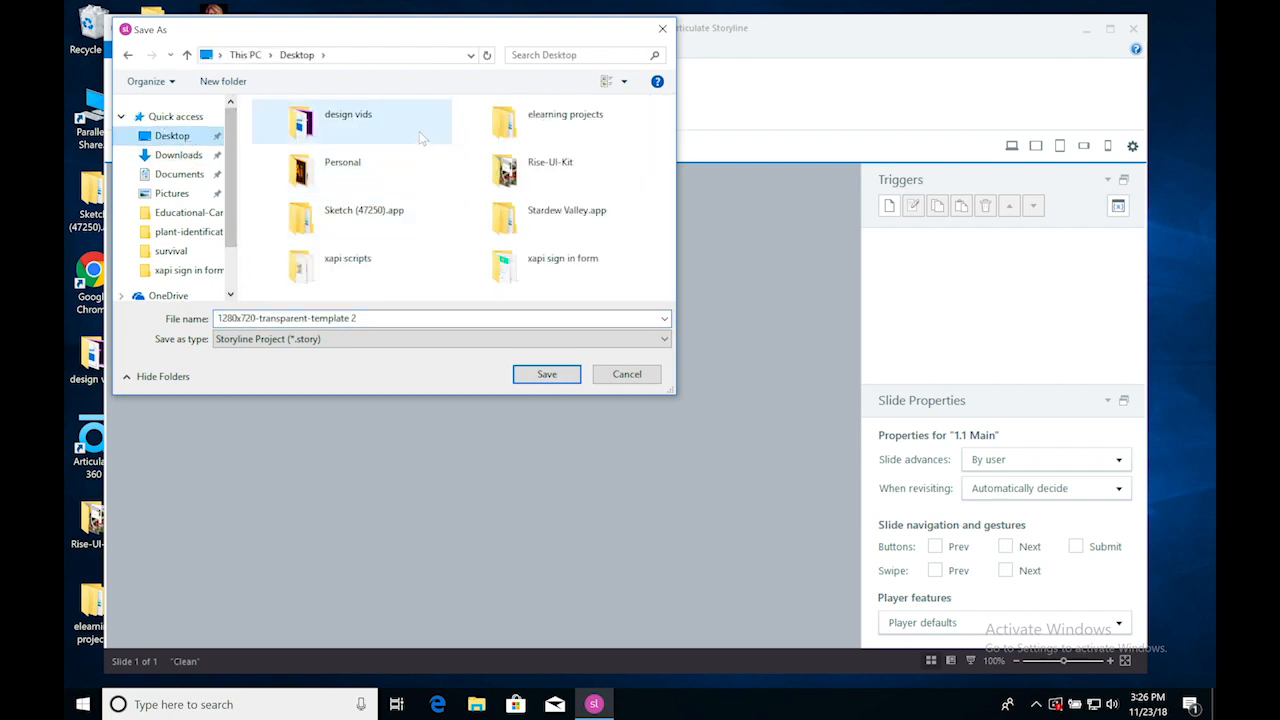
pyautogui.click(546, 283)
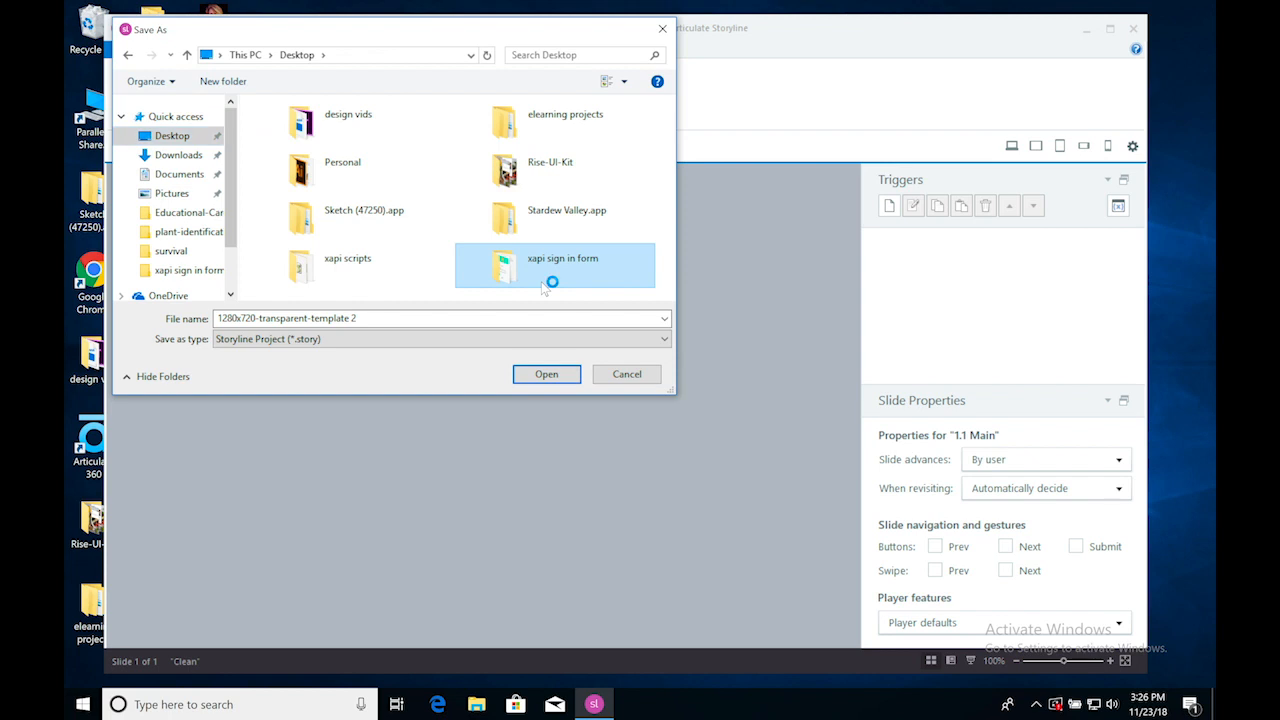
pyautogui.click(425, 316)
pyautogui.click(322, 133)
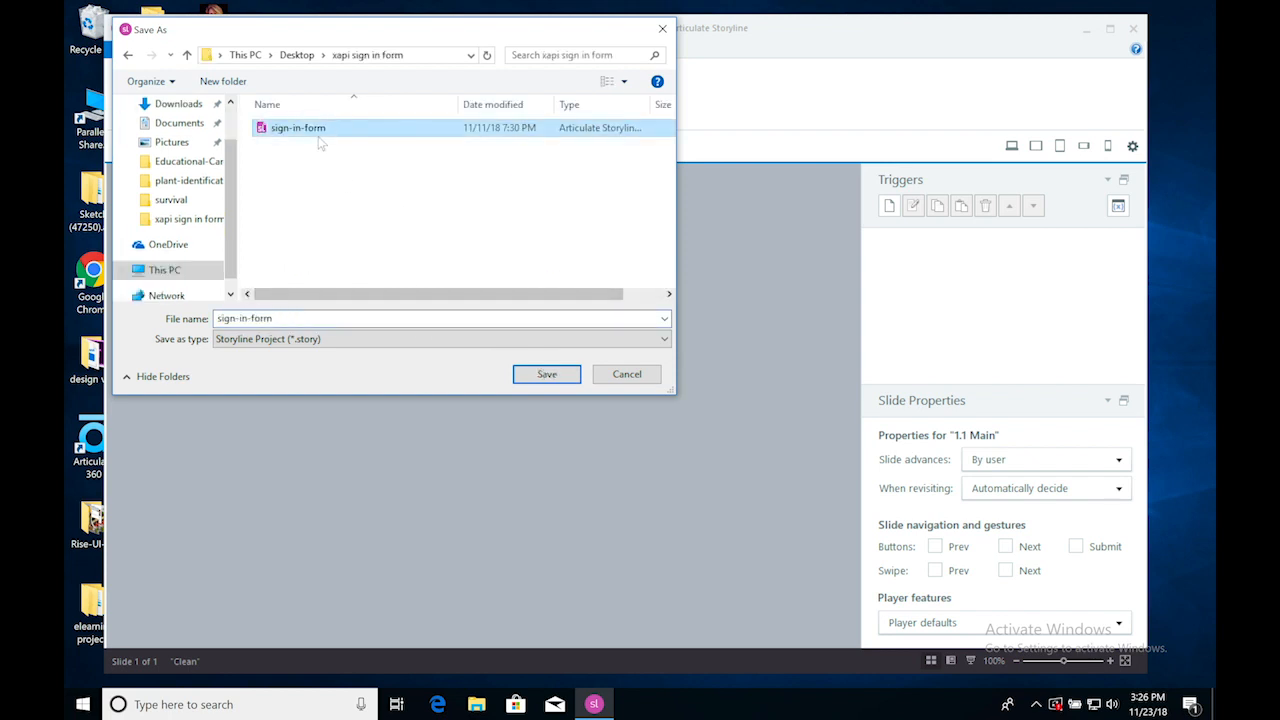
pyautogui.click(291, 321)
pyautogui.click(292, 320)
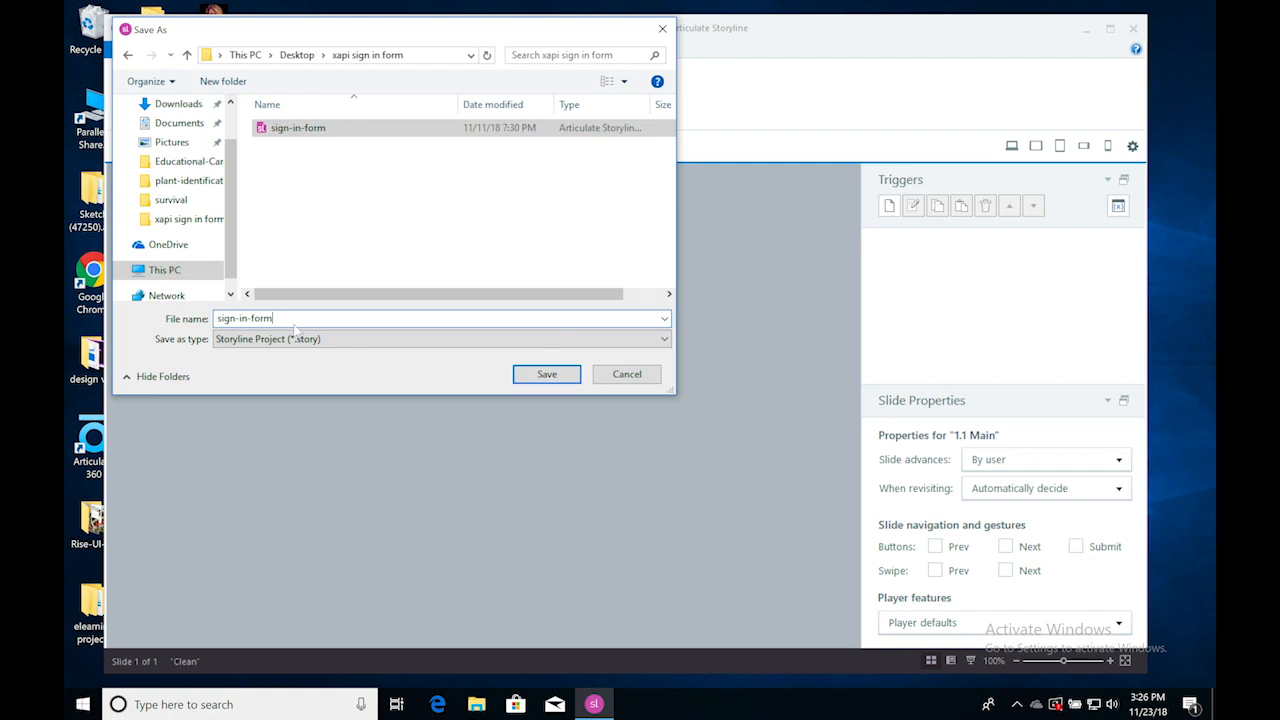
pyautogui.write('-2')
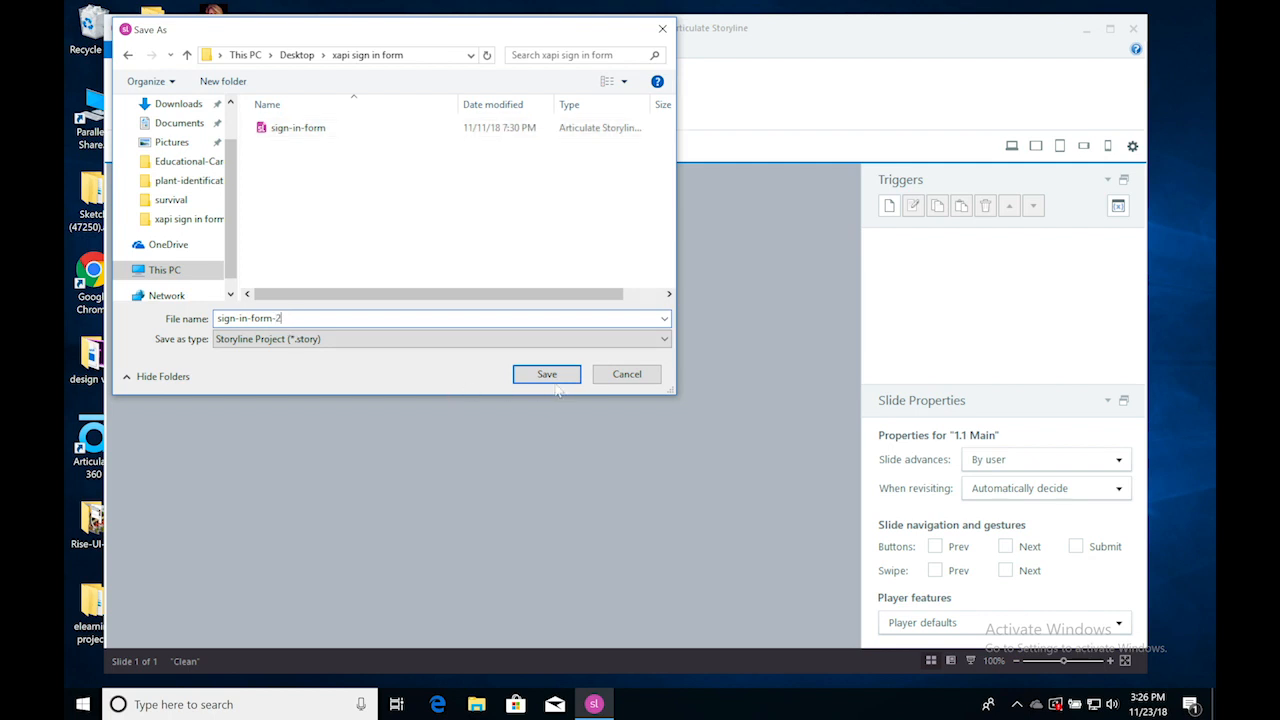
pyautogui.click(550, 377)
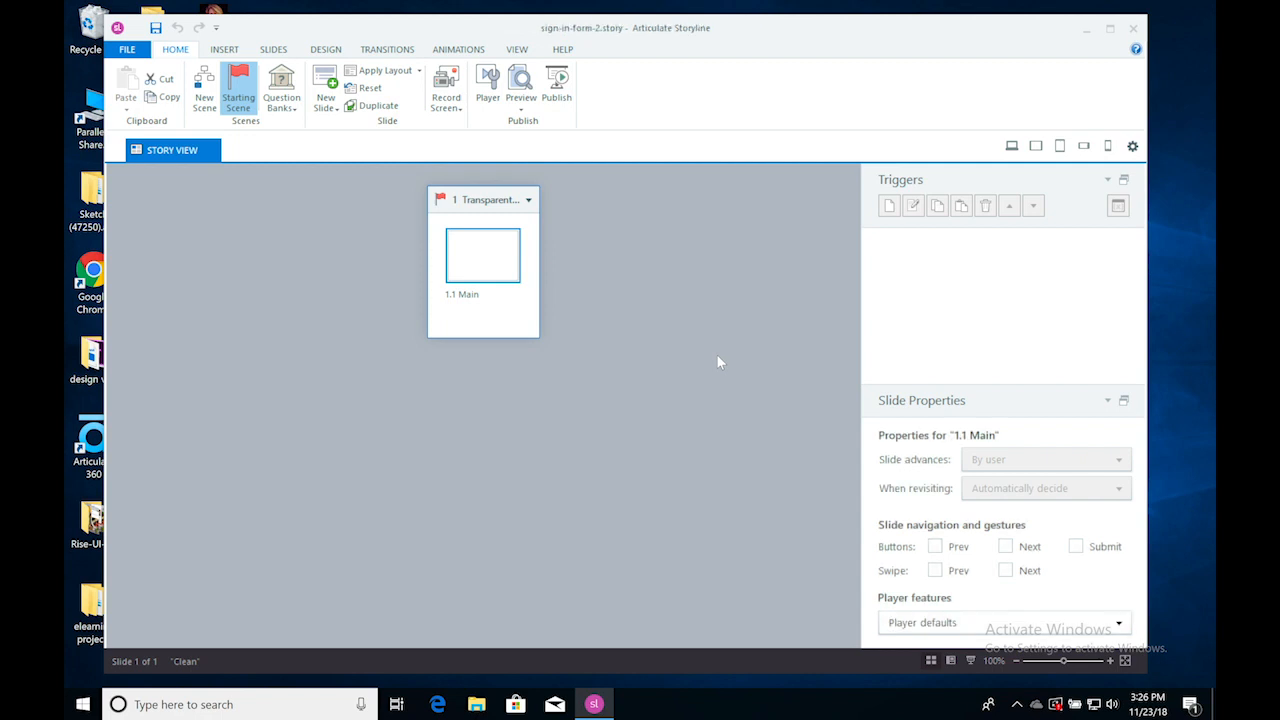
# Open the Main slide and set the player's page background color to D9F3FF.
pyautogui.doubleClick(500, 278)
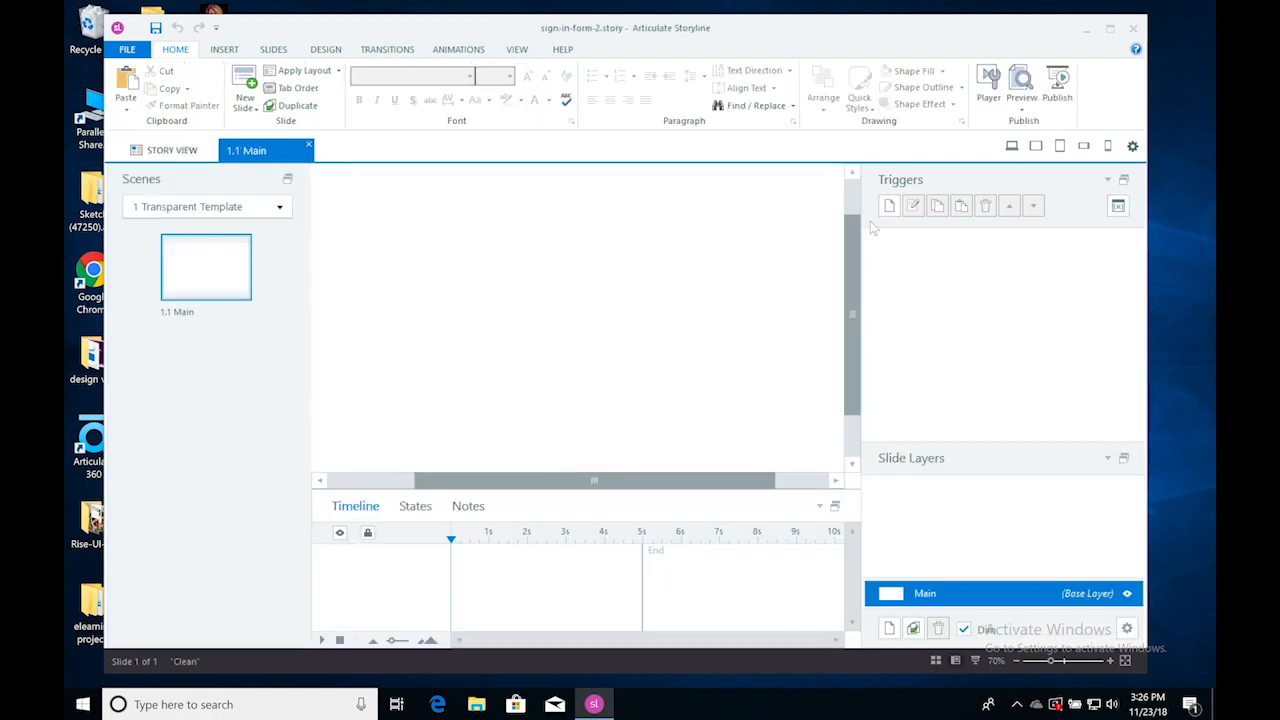
pyautogui.click(987, 95)
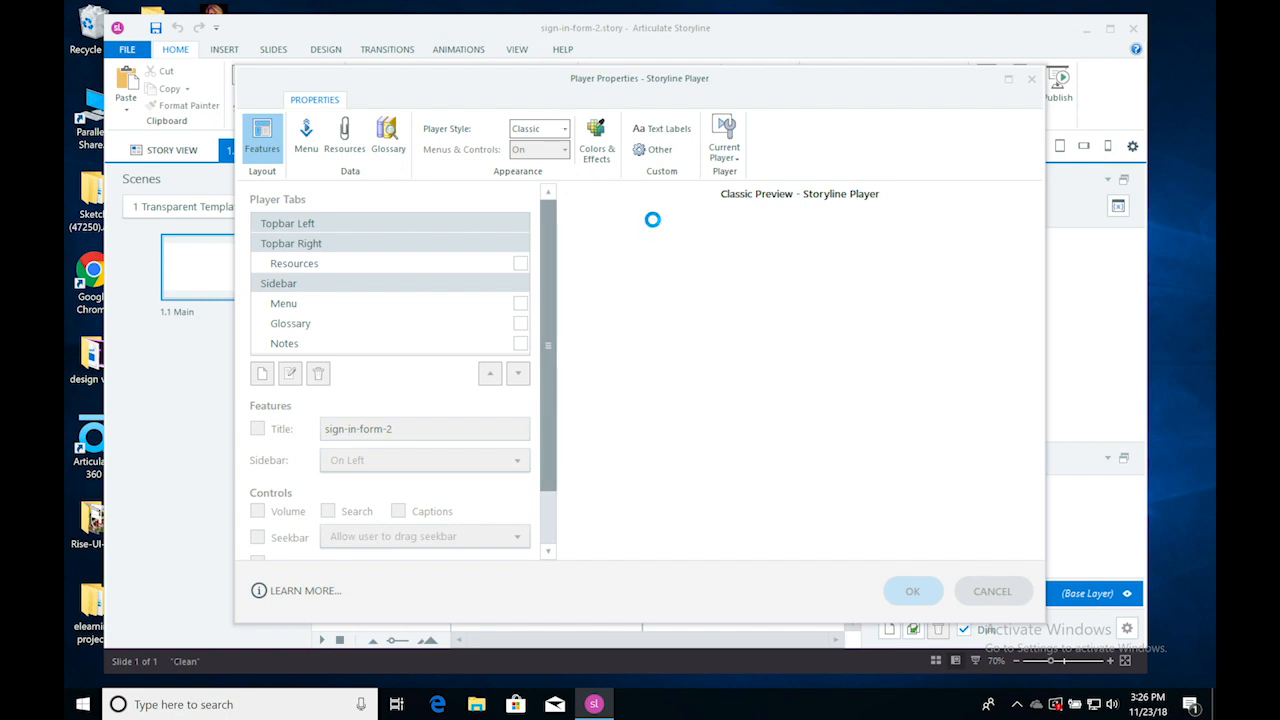
pyautogui.click(599, 139)
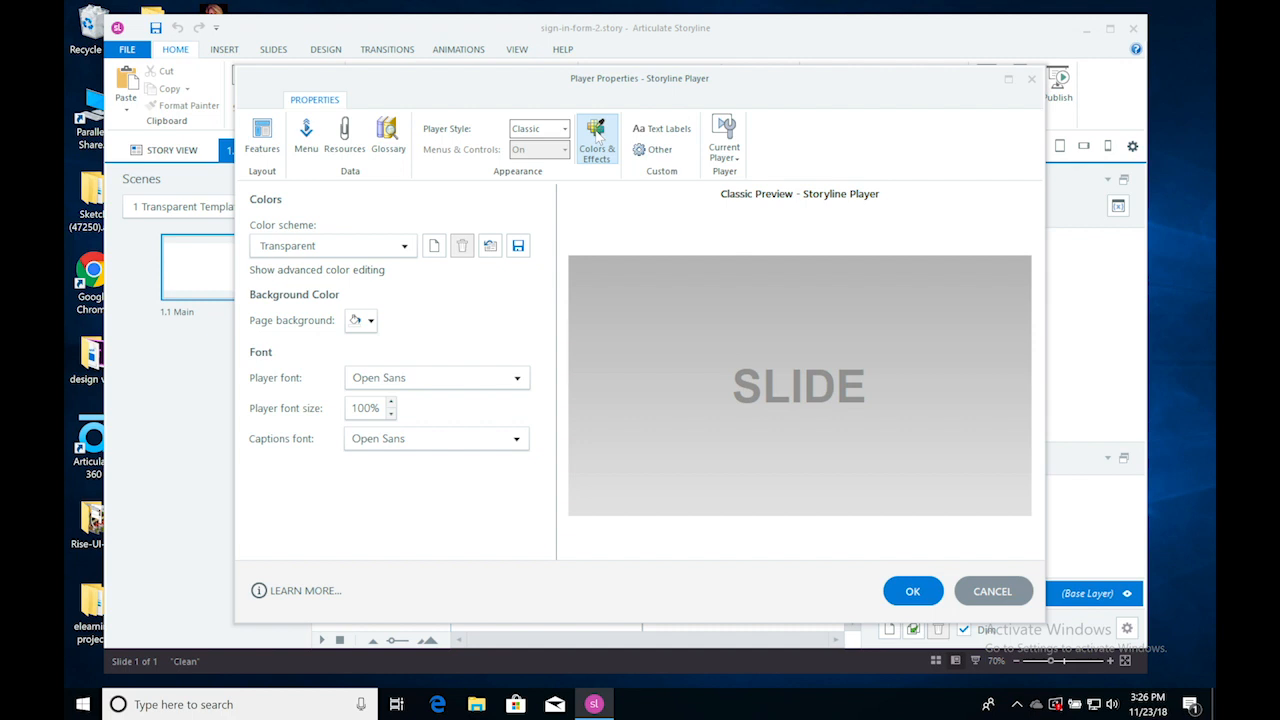
pyautogui.click(368, 321)
pyautogui.click(379, 457)
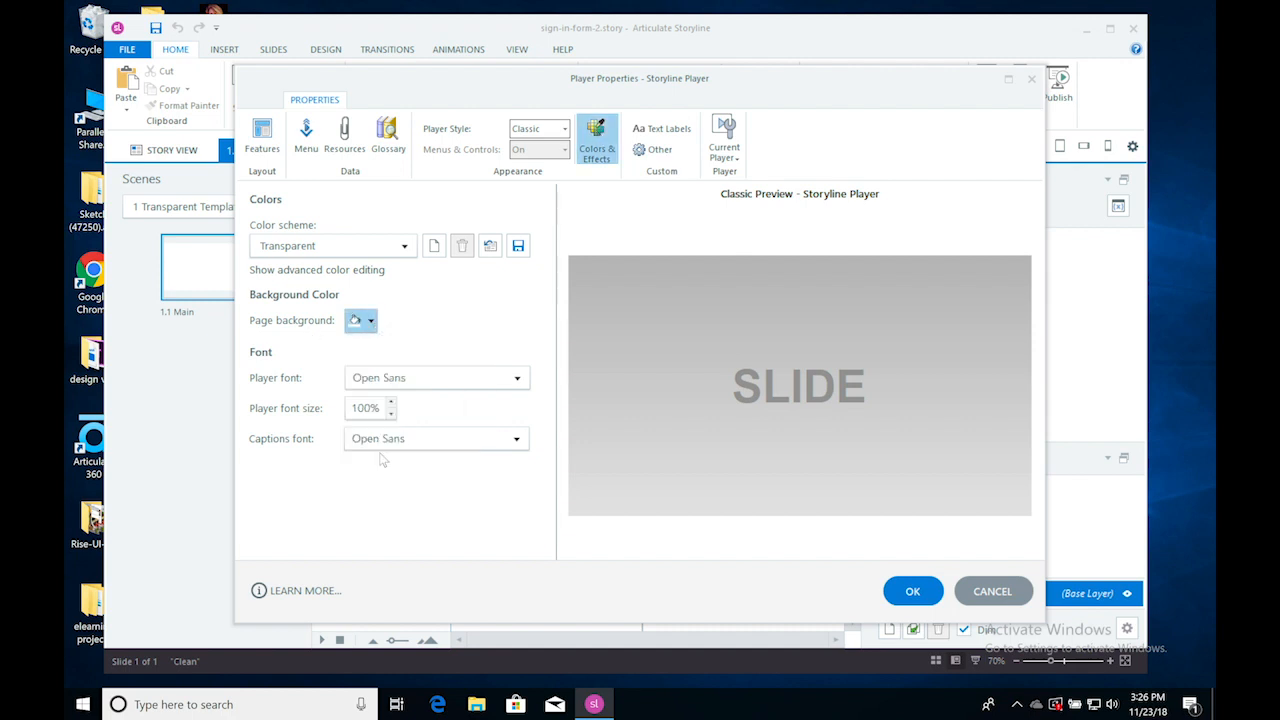
pyautogui.doubleClick(759, 451)
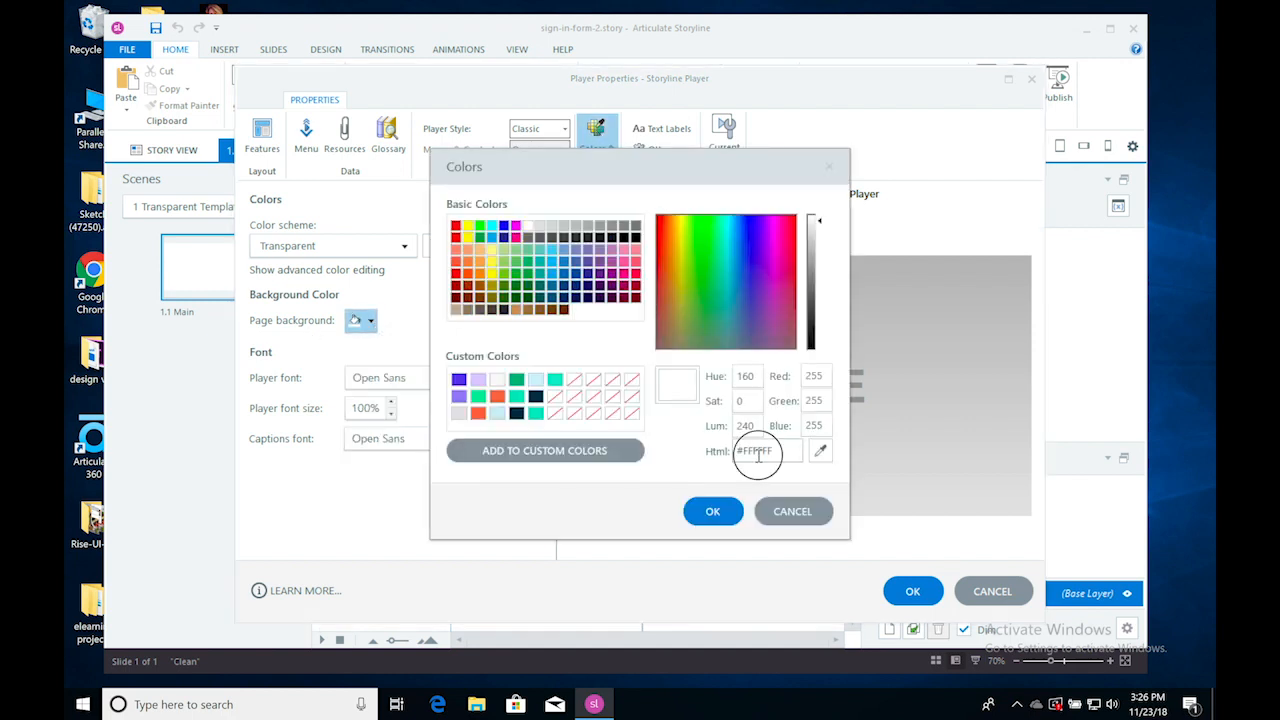
pyautogui.hotkey('ctrl', 'v')
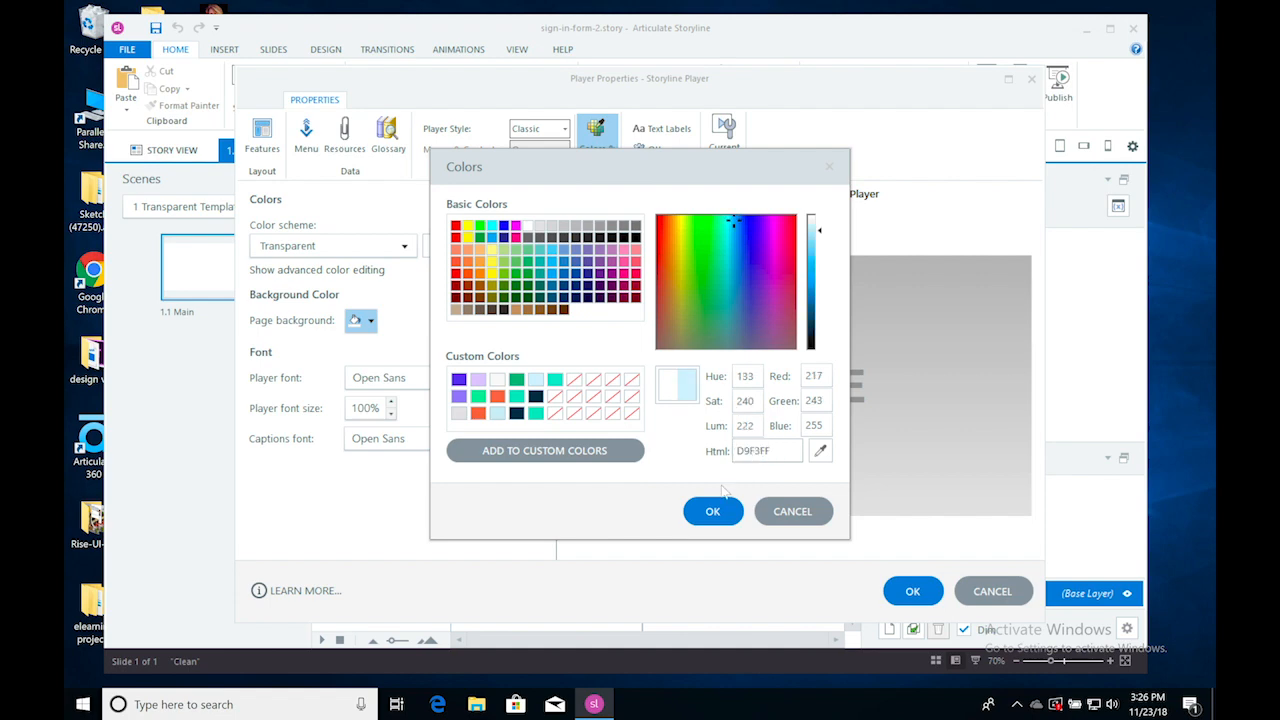
pyautogui.click(712, 511)
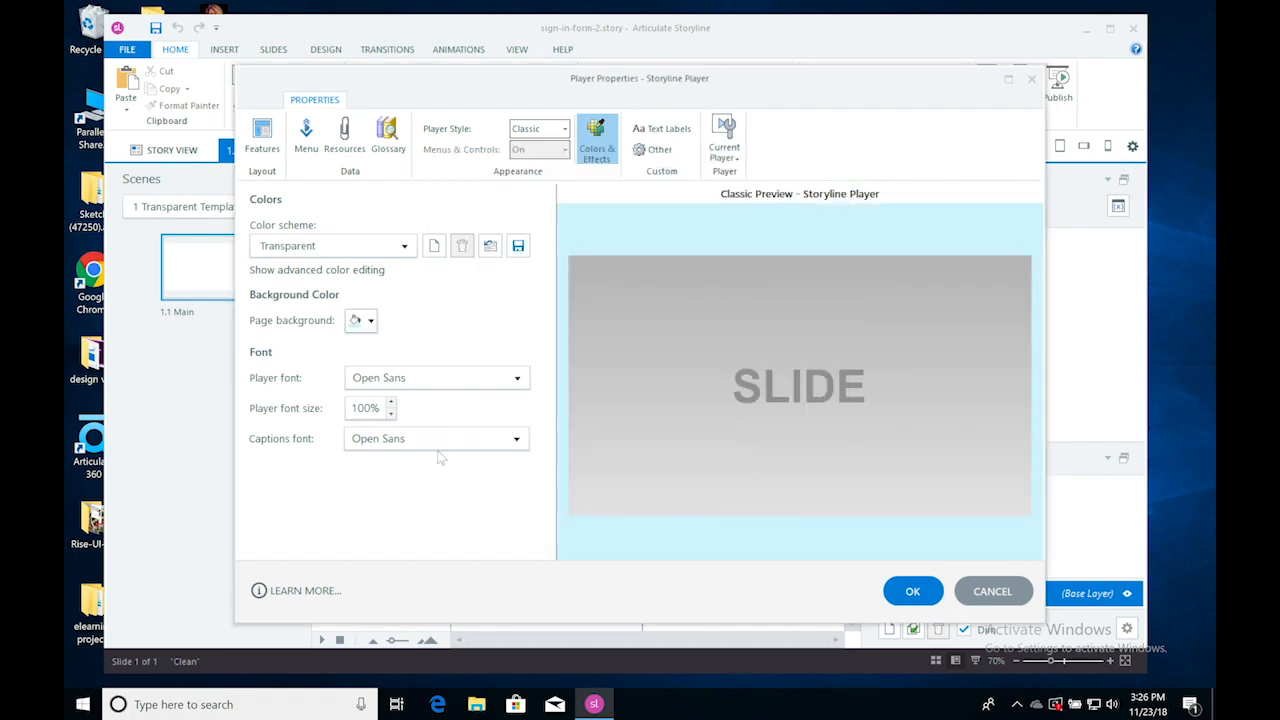
pyautogui.click(913, 591)
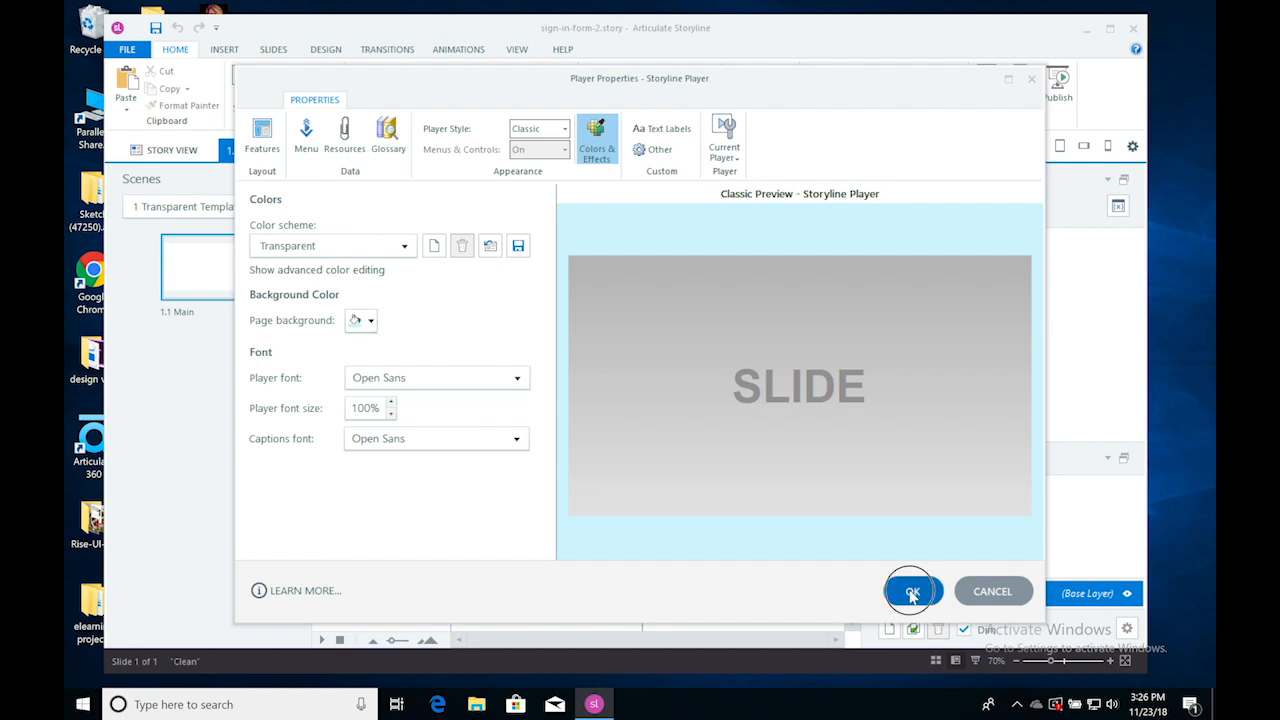
# Switch to XD and Chrome to review the sign-in mockup and Pacific's color swatches, and return to Storyline.
pyautogui.doubleClick(1017, 660)
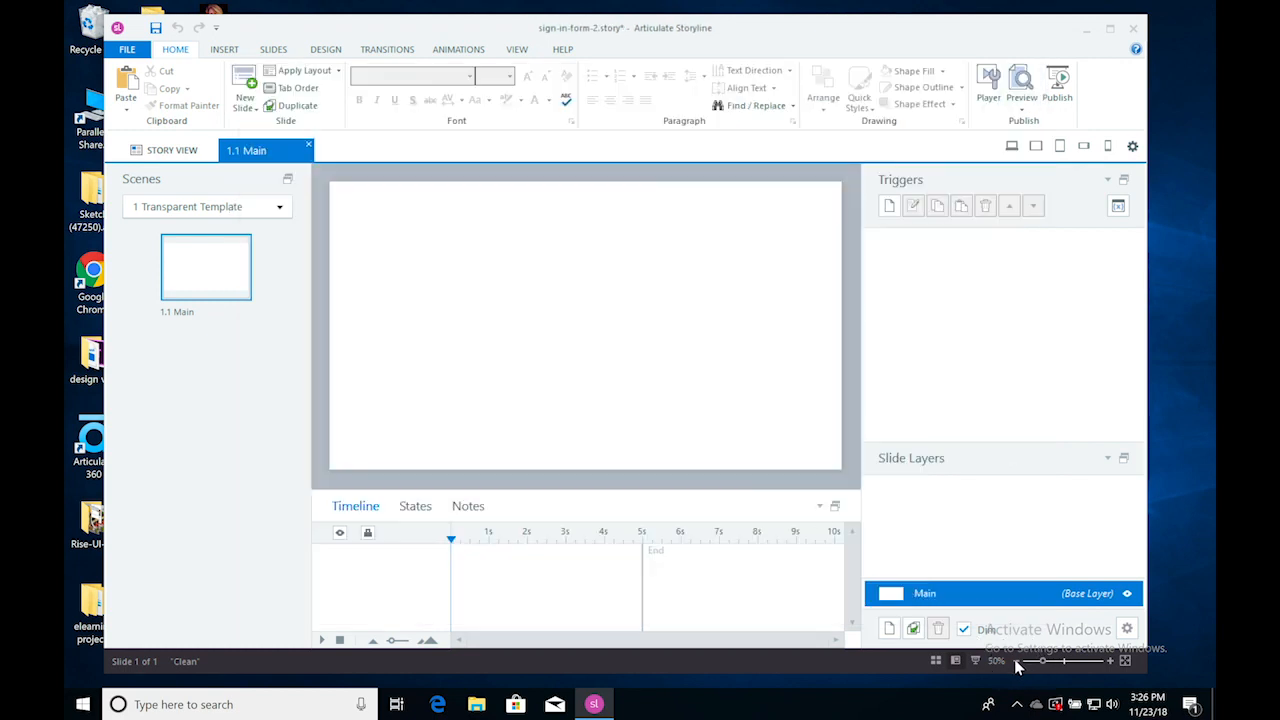
pyautogui.moveTo(522, 716)
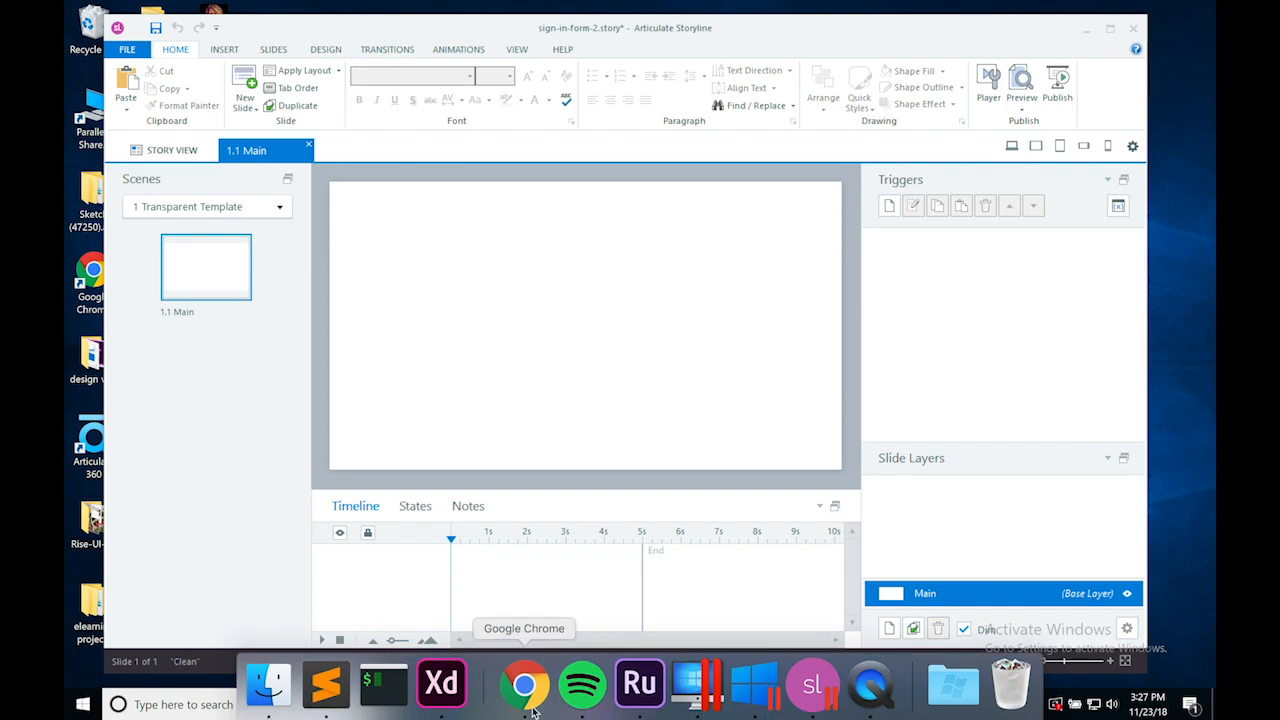
pyautogui.click(441, 684)
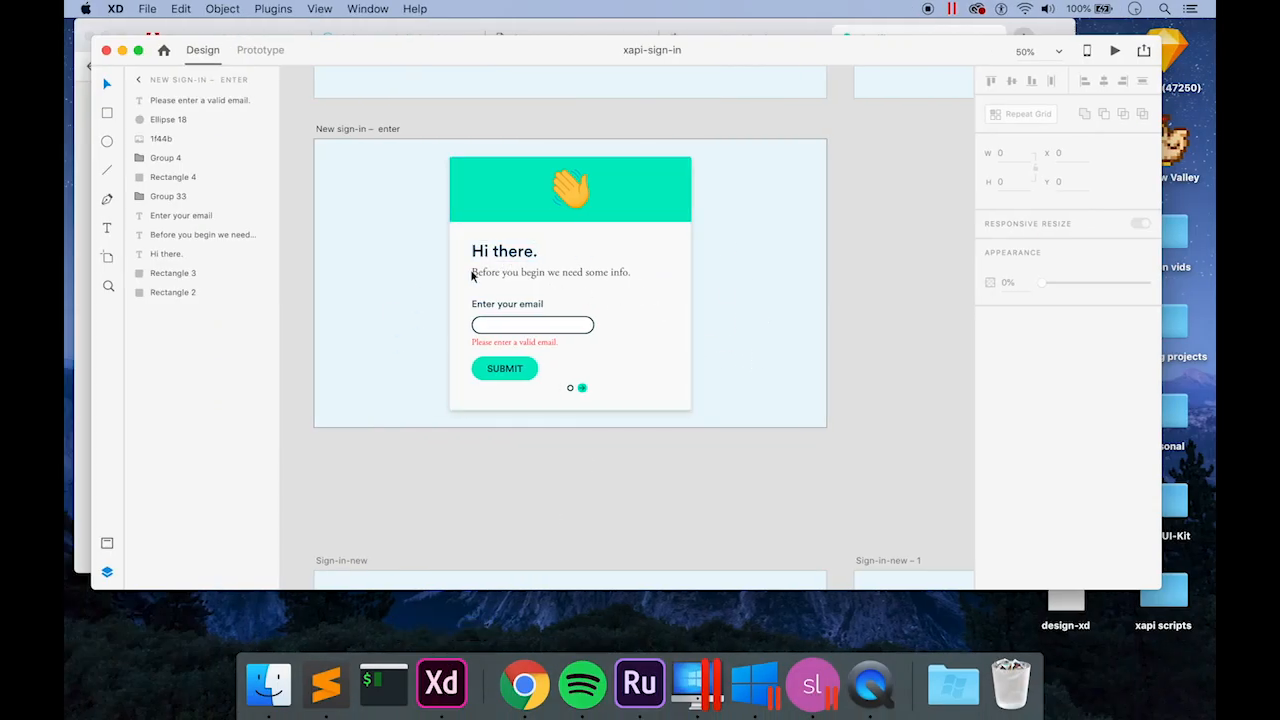
pyautogui.click(518, 708)
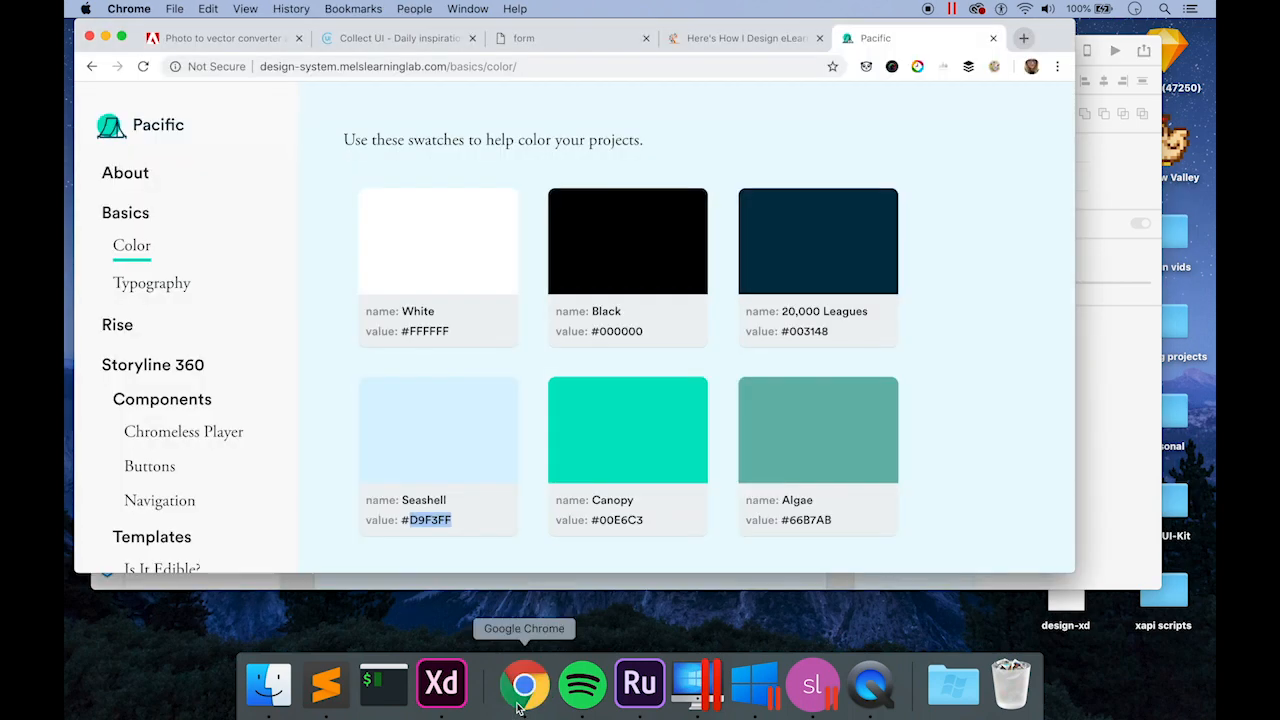
pyautogui.click(812, 684)
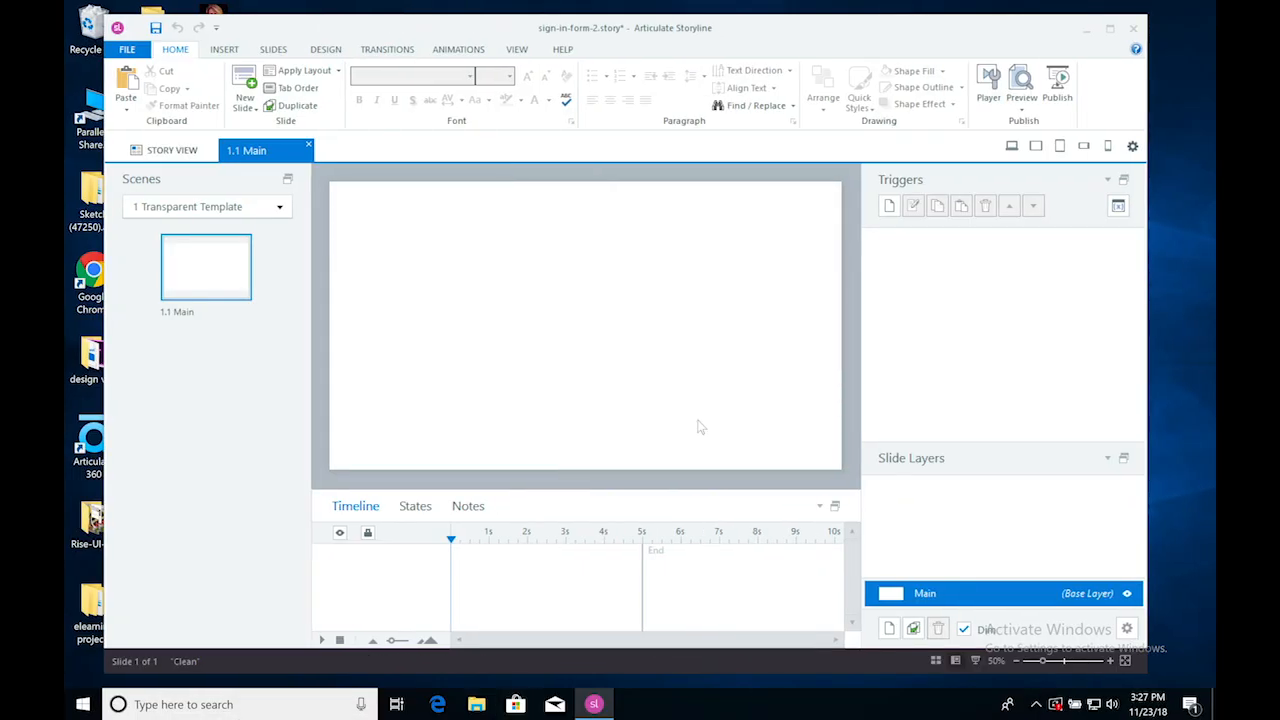
# Check the Main slide's background fill and transparency settings.
pyautogui.rightClick(700, 427)
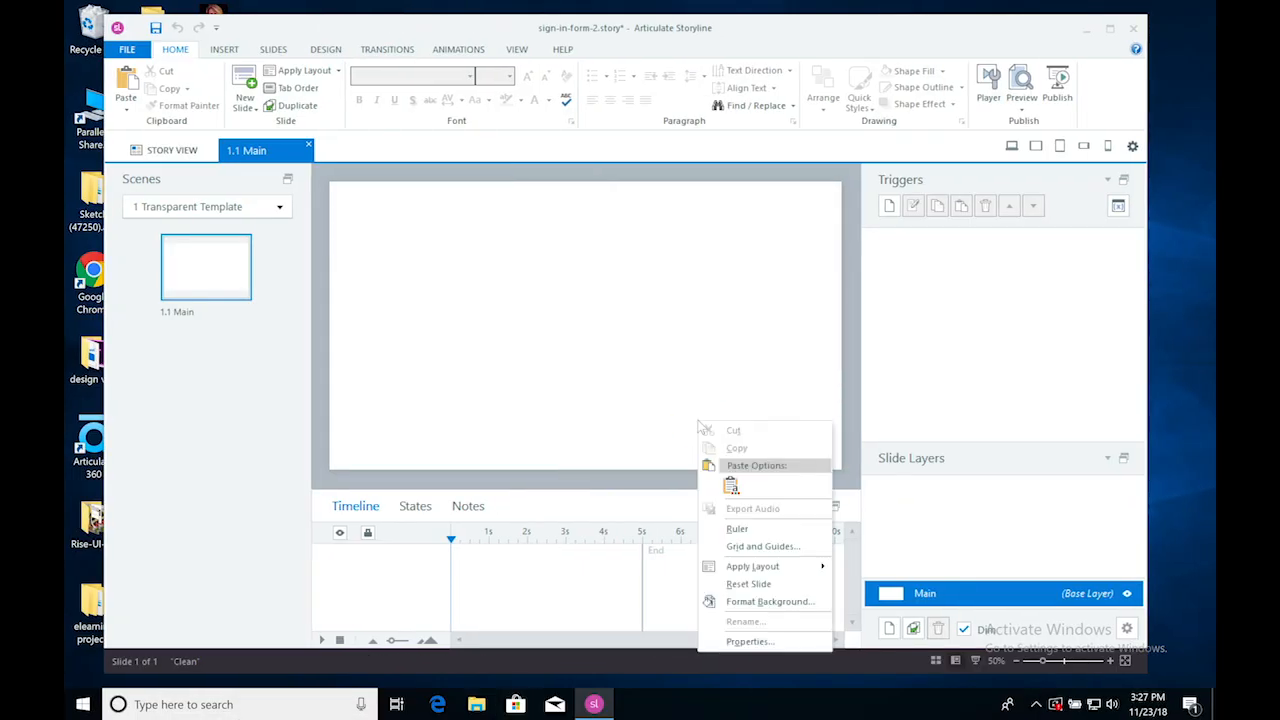
pyautogui.click(762, 604)
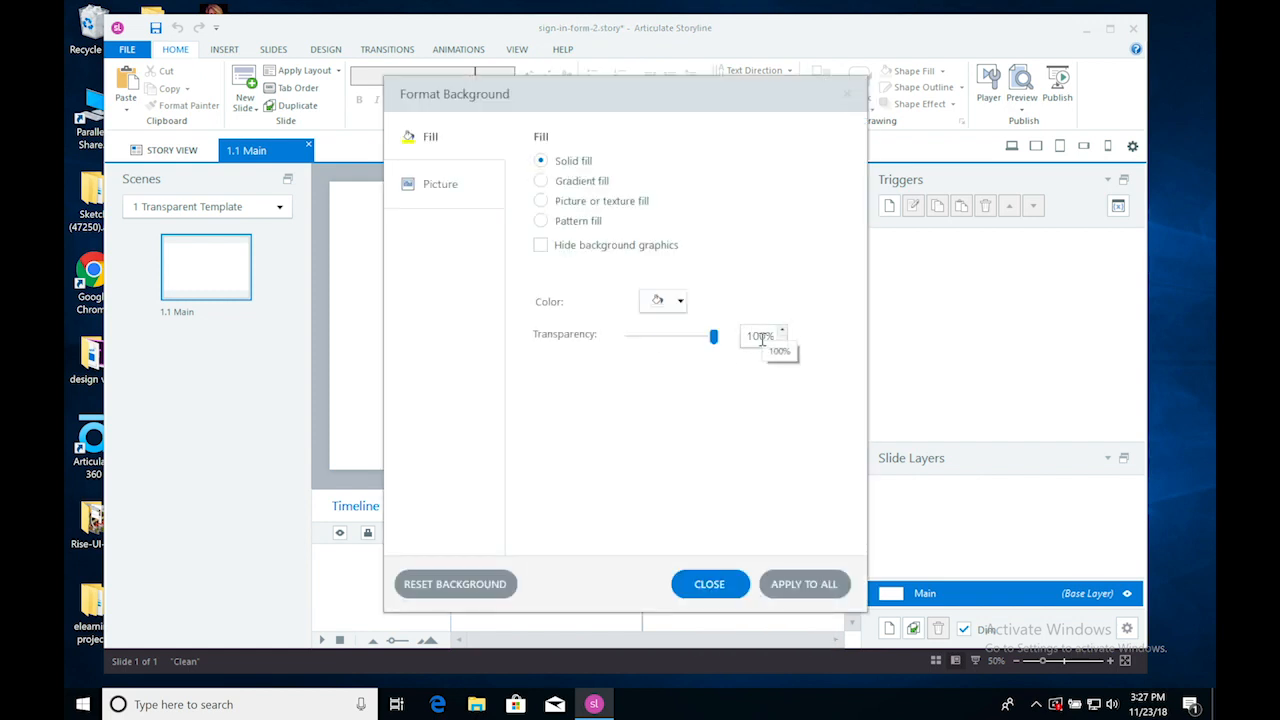
pyautogui.click(710, 584)
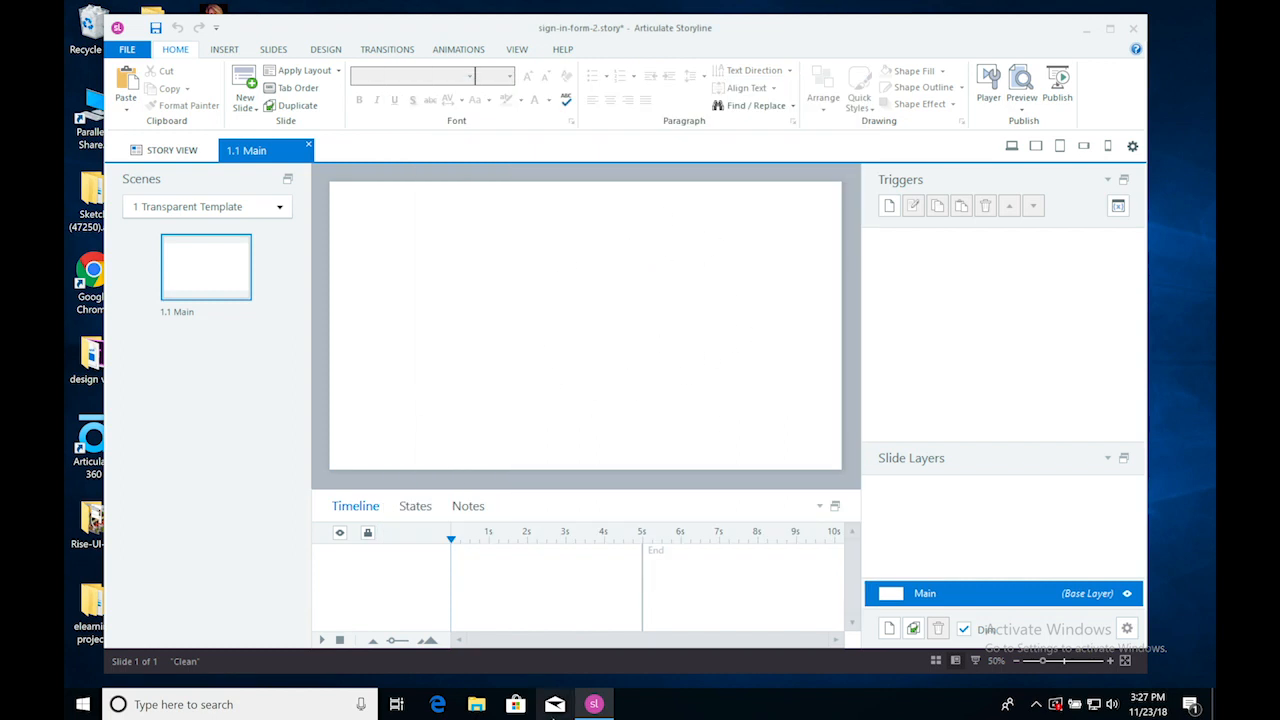
# Switch to Adobe XD and copy the #ECF6FA color value from the mockup document's assets.
pyautogui.click(524, 685)
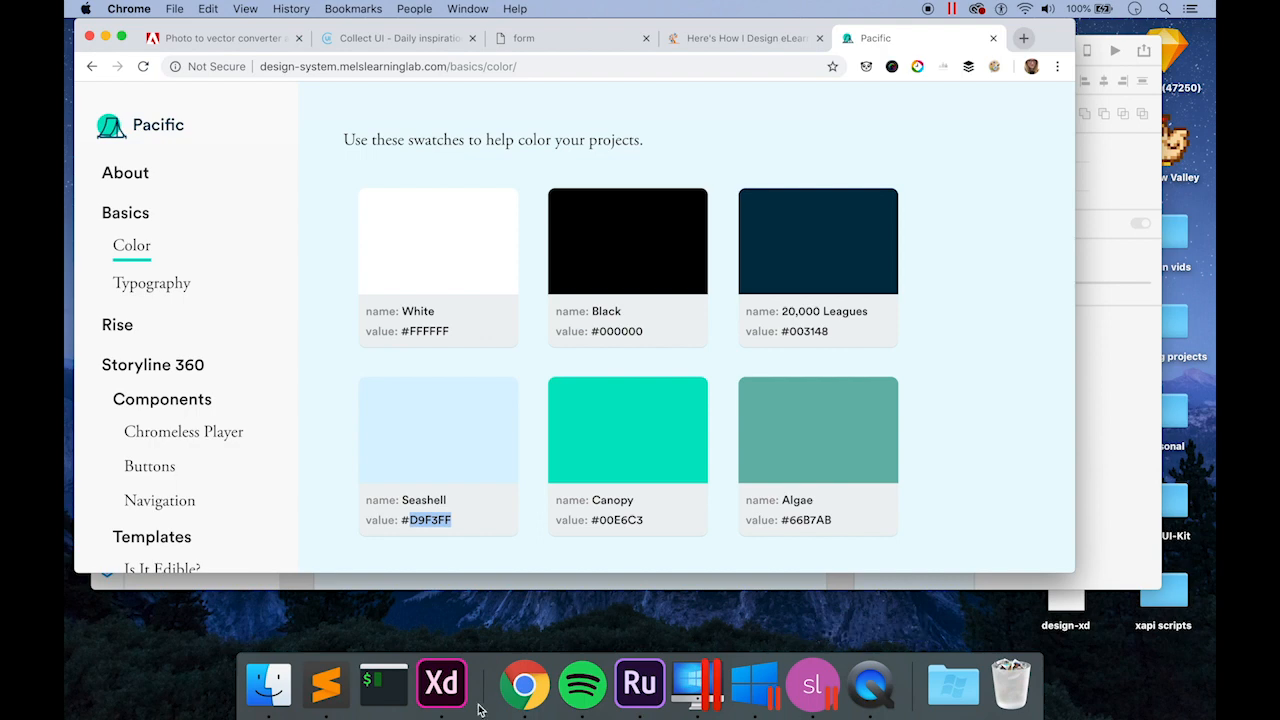
pyautogui.click(423, 693)
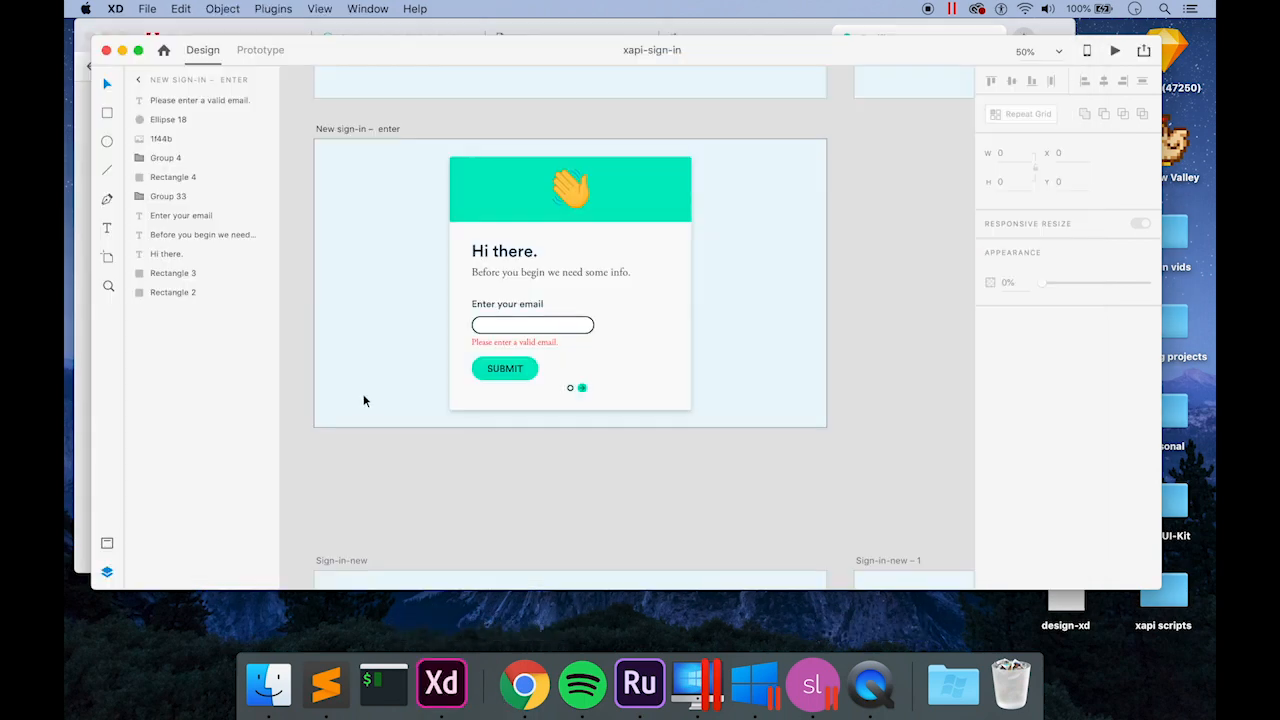
pyautogui.click(106, 545)
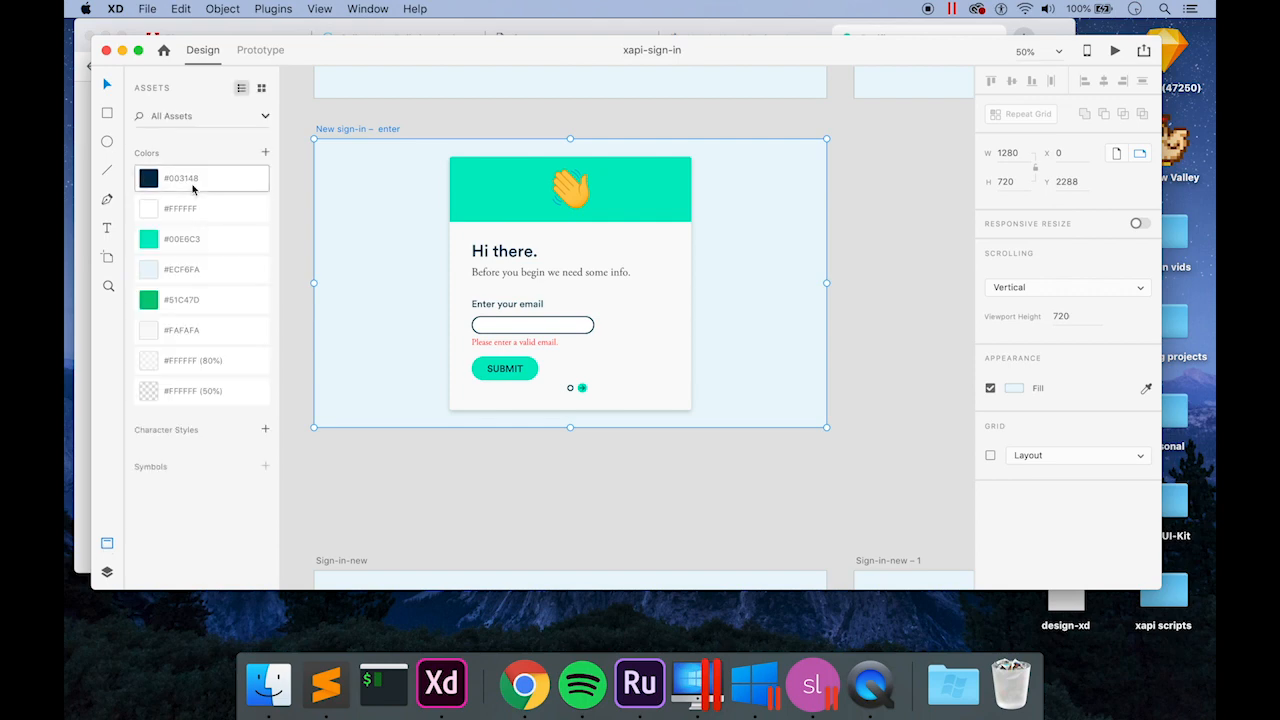
pyautogui.rightClick(215, 278)
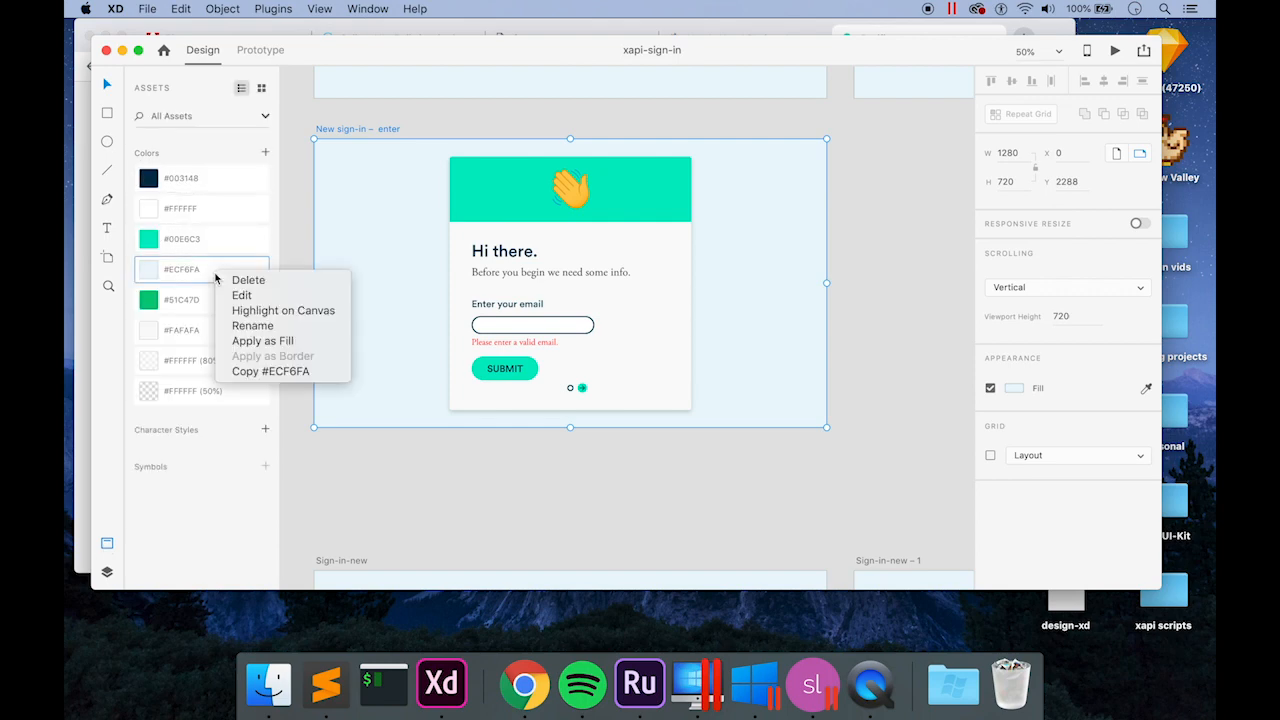
pyautogui.click(248, 370)
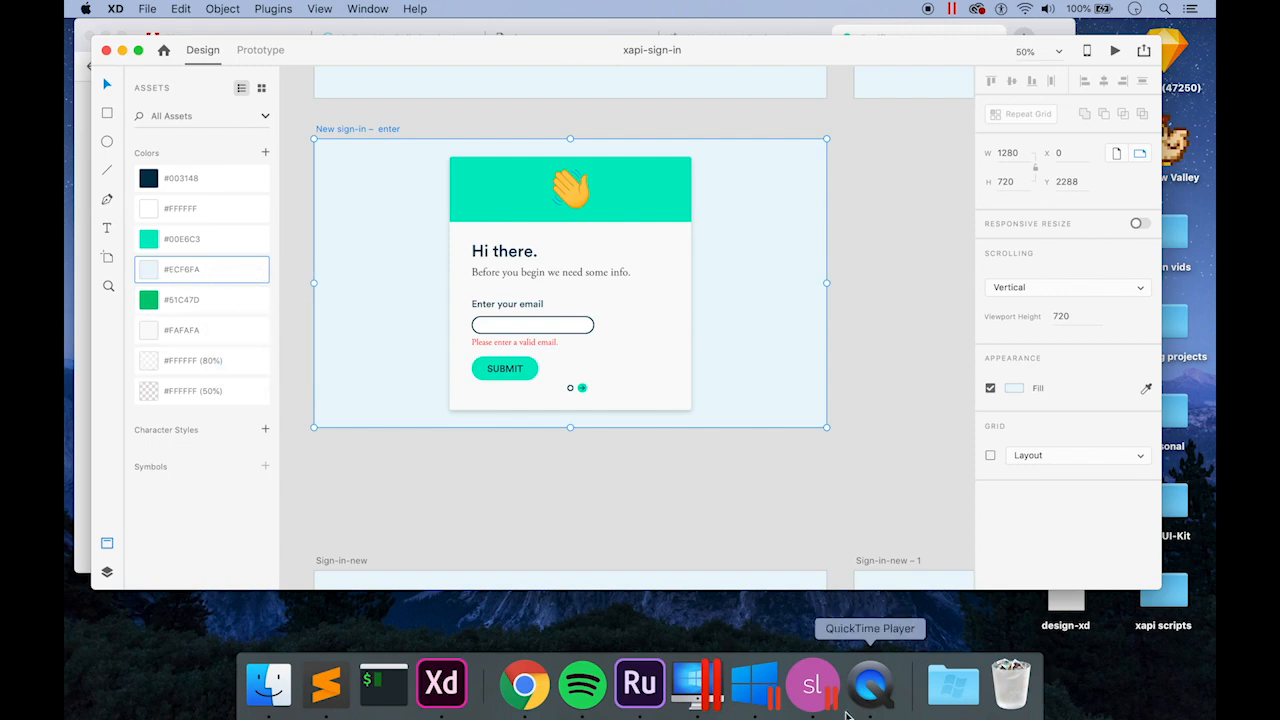
# Switch to Storyline and set the player's page background color to ECF6FA.
pyautogui.click(755, 684)
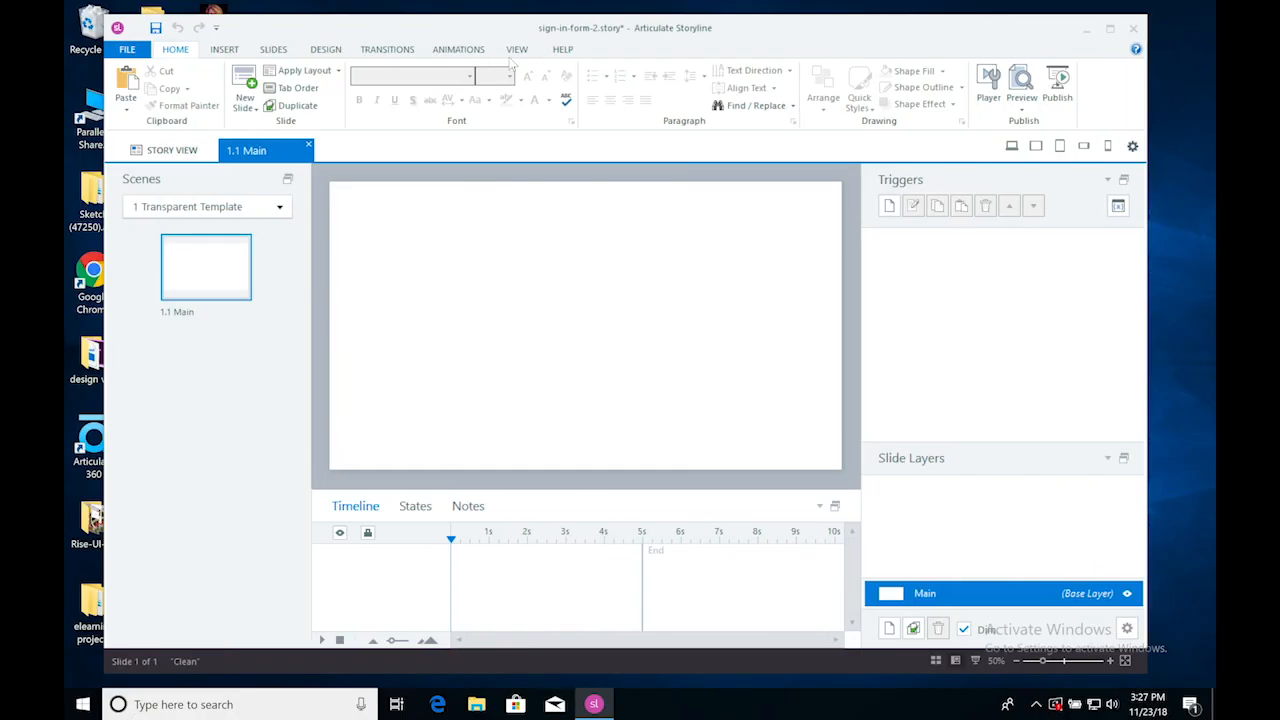
pyautogui.click(517, 49)
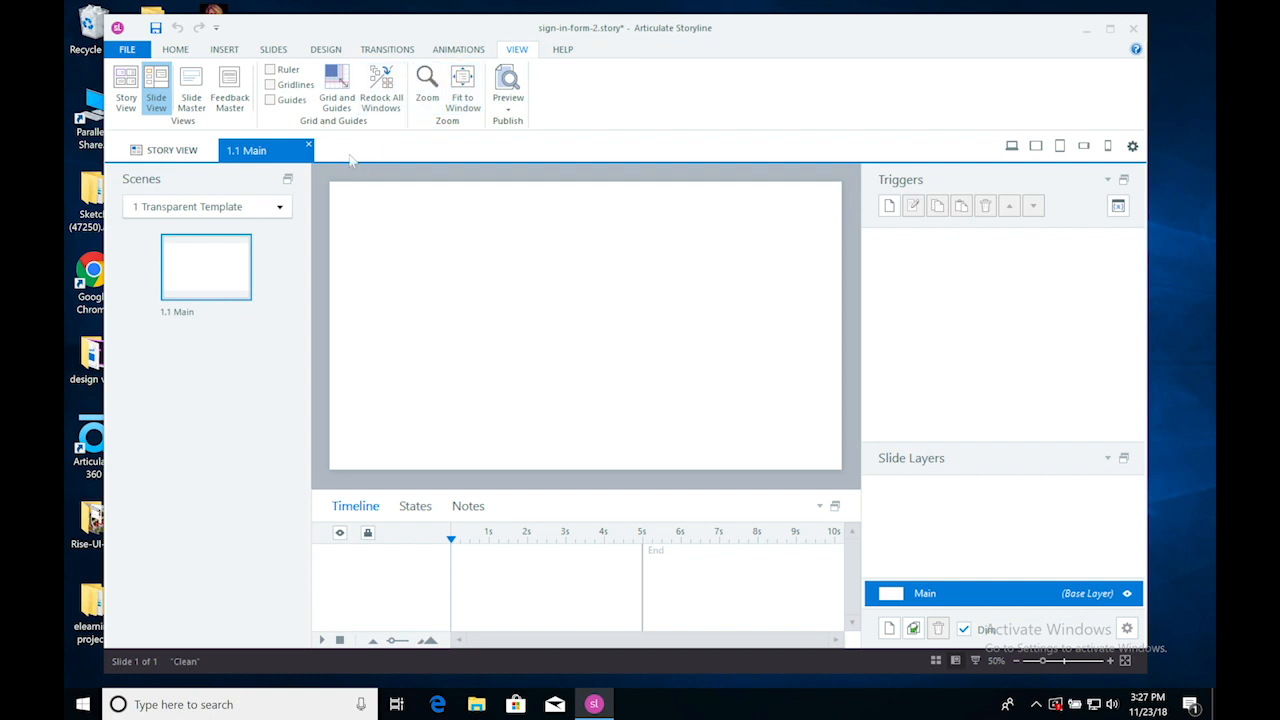
pyautogui.click(328, 50)
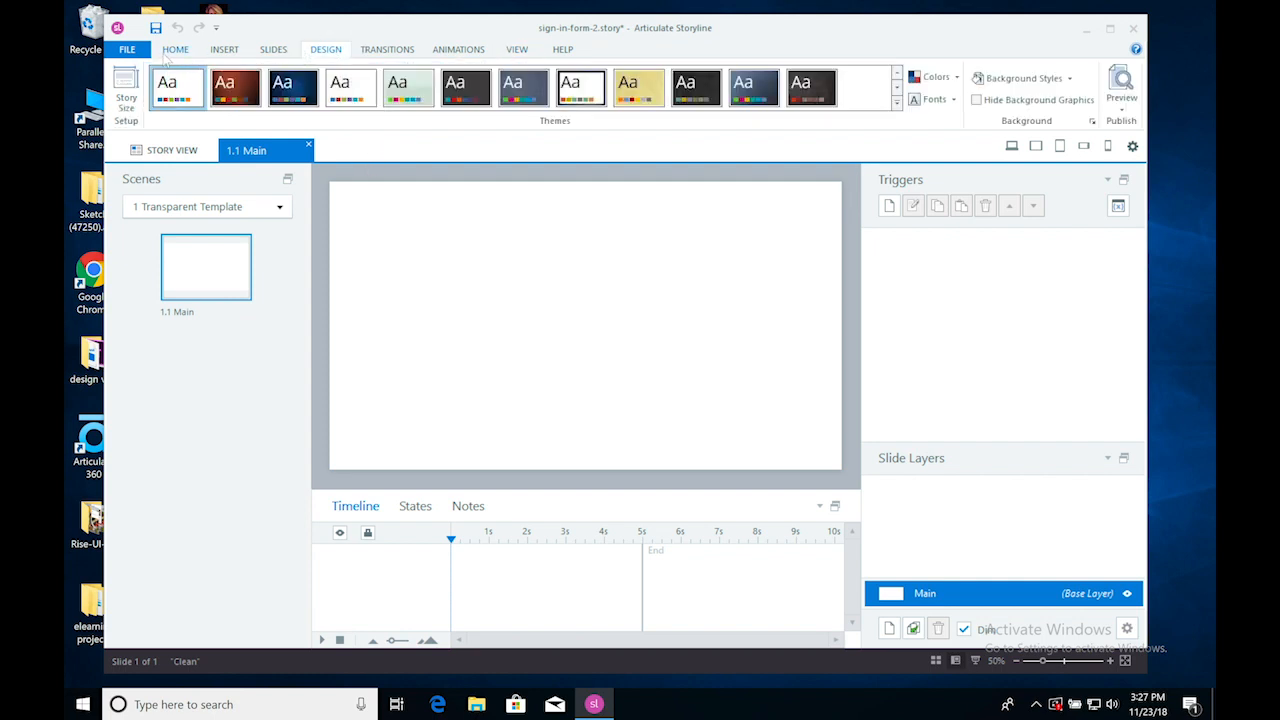
pyautogui.click(171, 55)
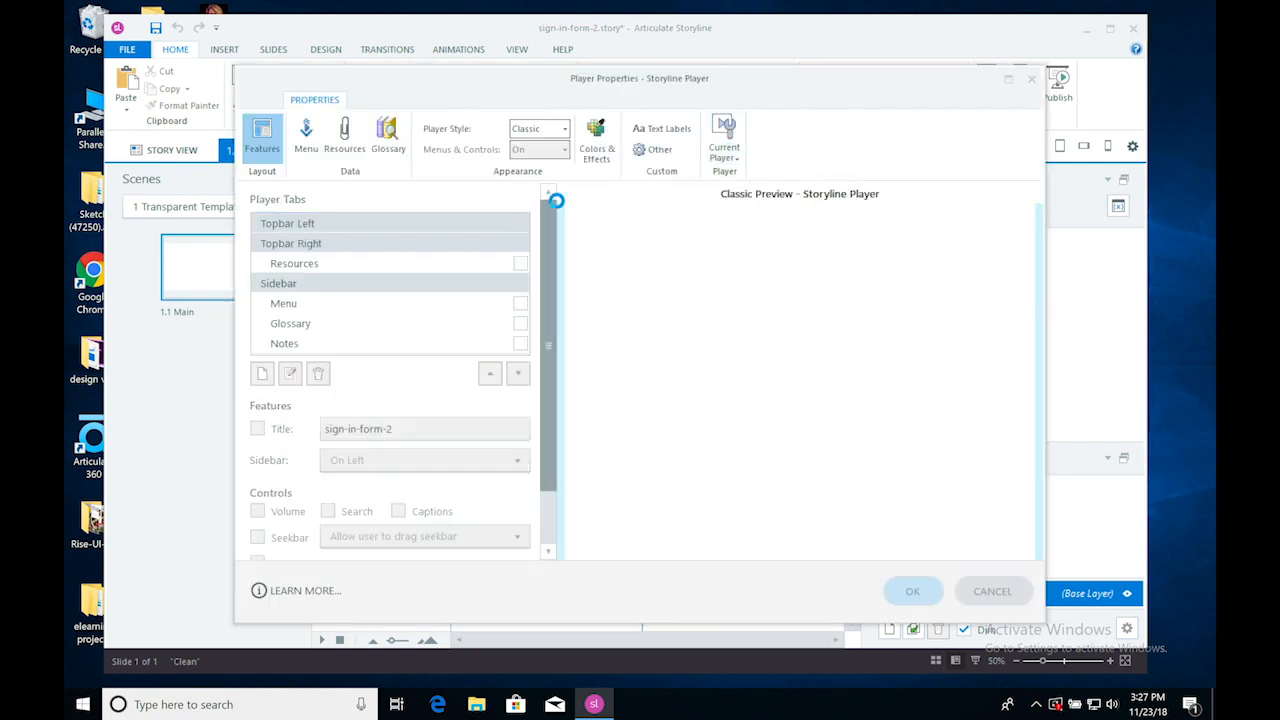
pyautogui.click(592, 148)
pyautogui.click(363, 320)
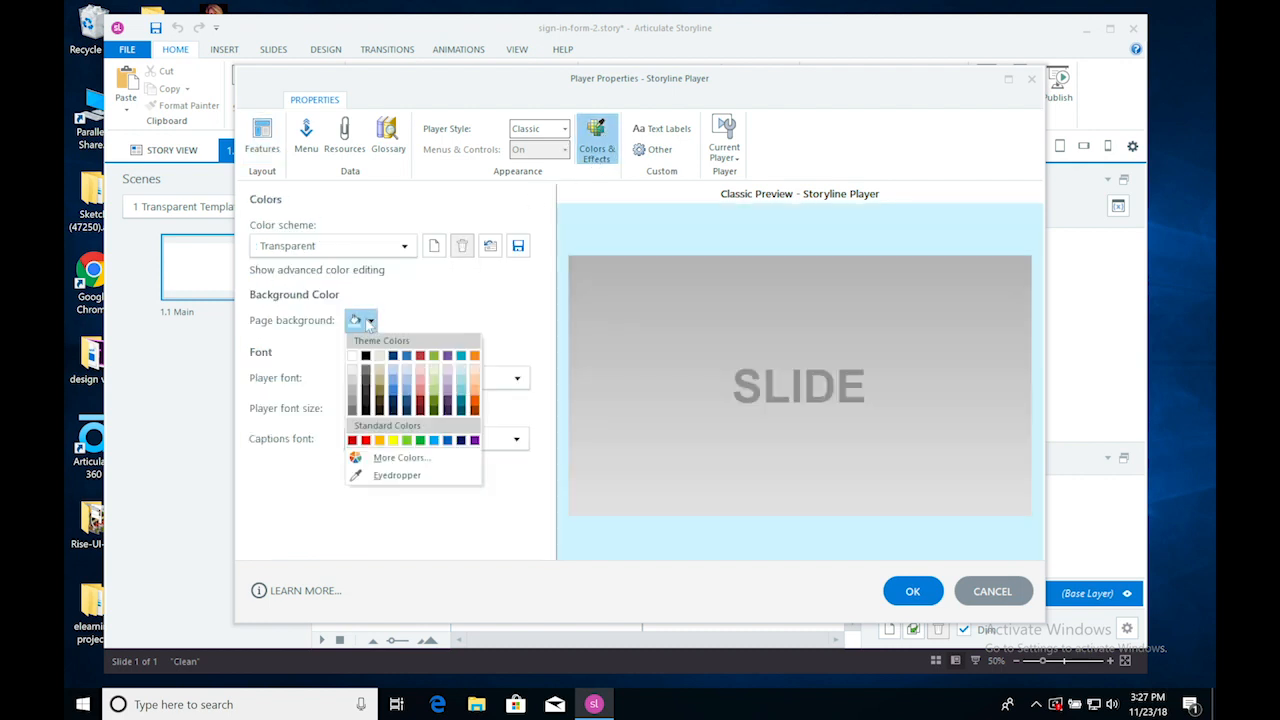
pyautogui.click(400, 457)
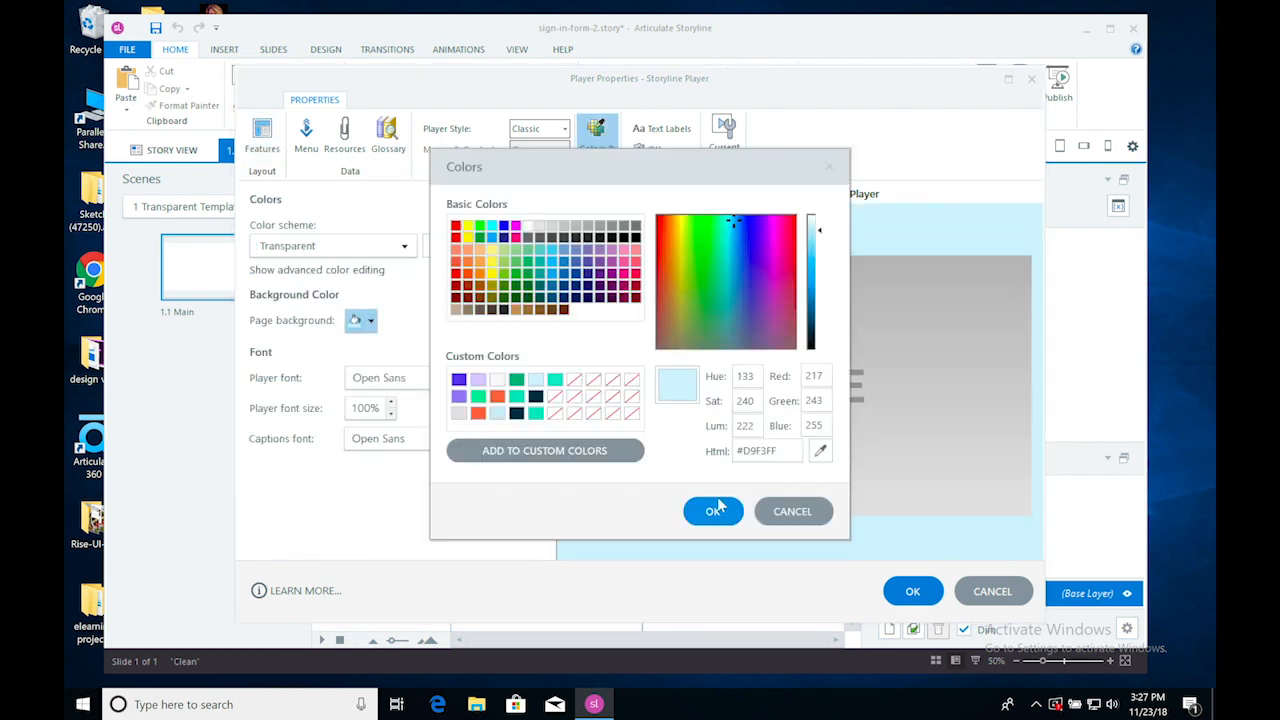
pyautogui.doubleClick(752, 451)
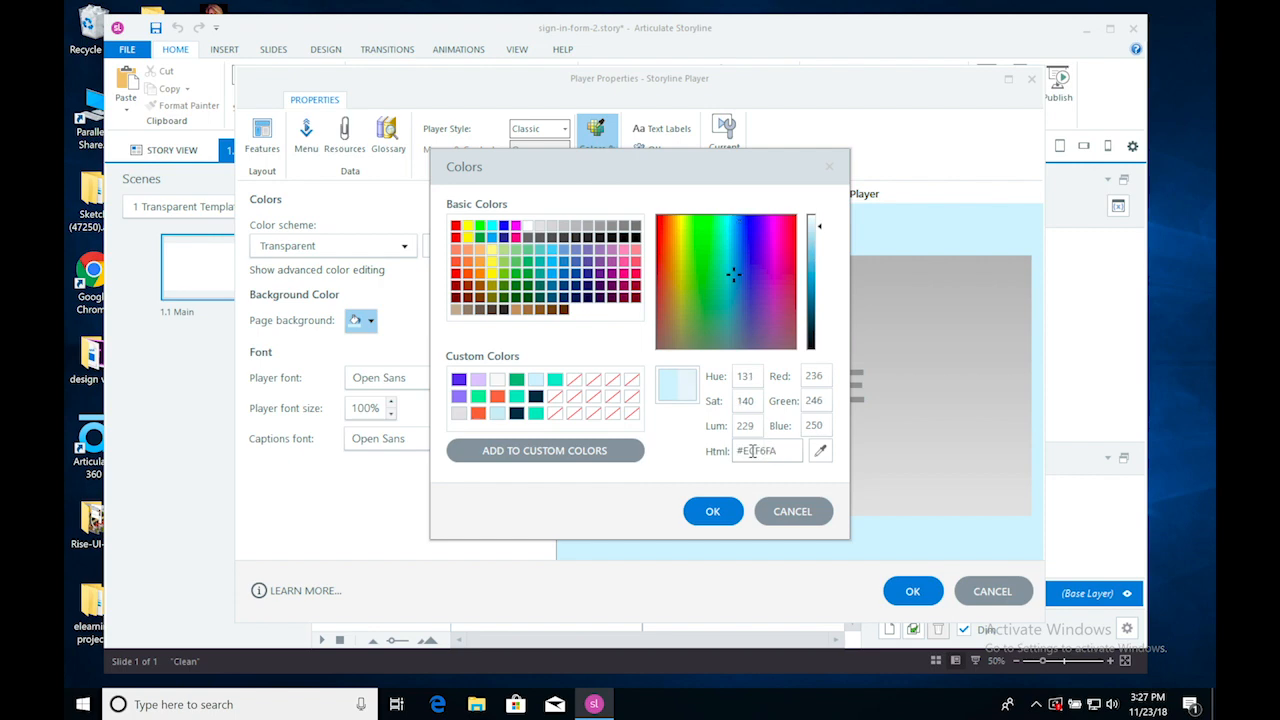
pyautogui.click(713, 512)
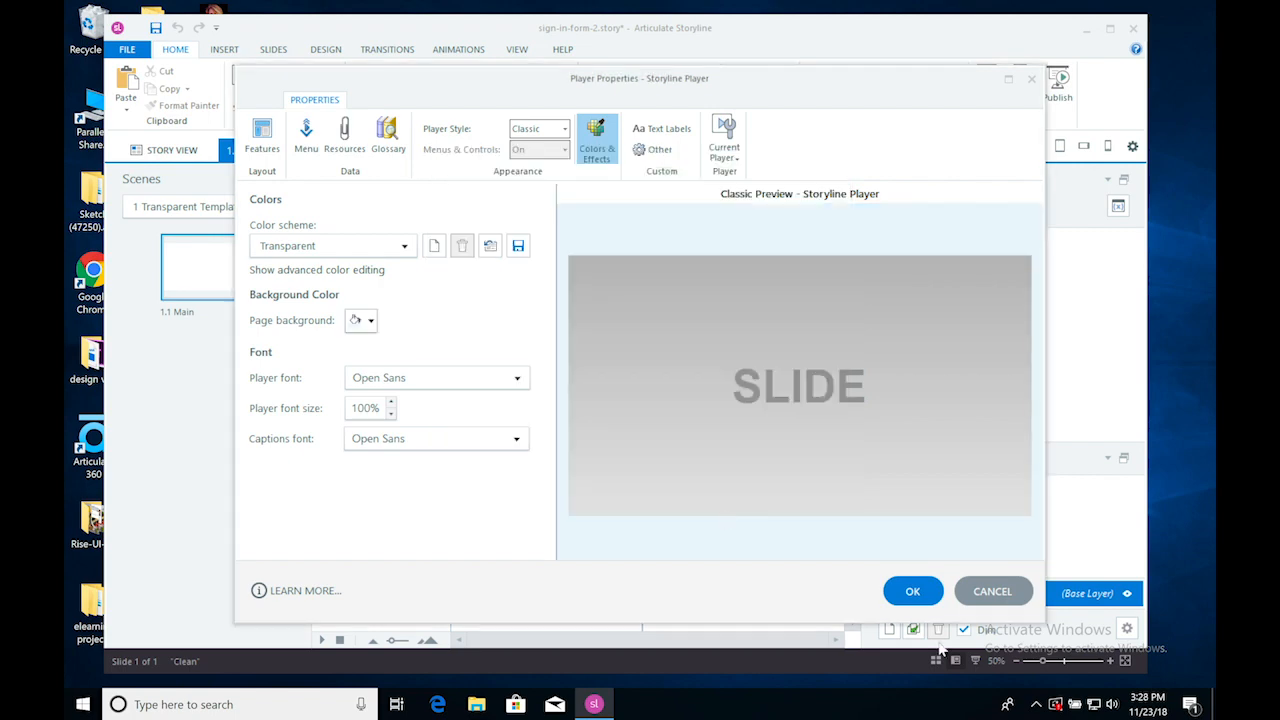
pyautogui.click(913, 591)
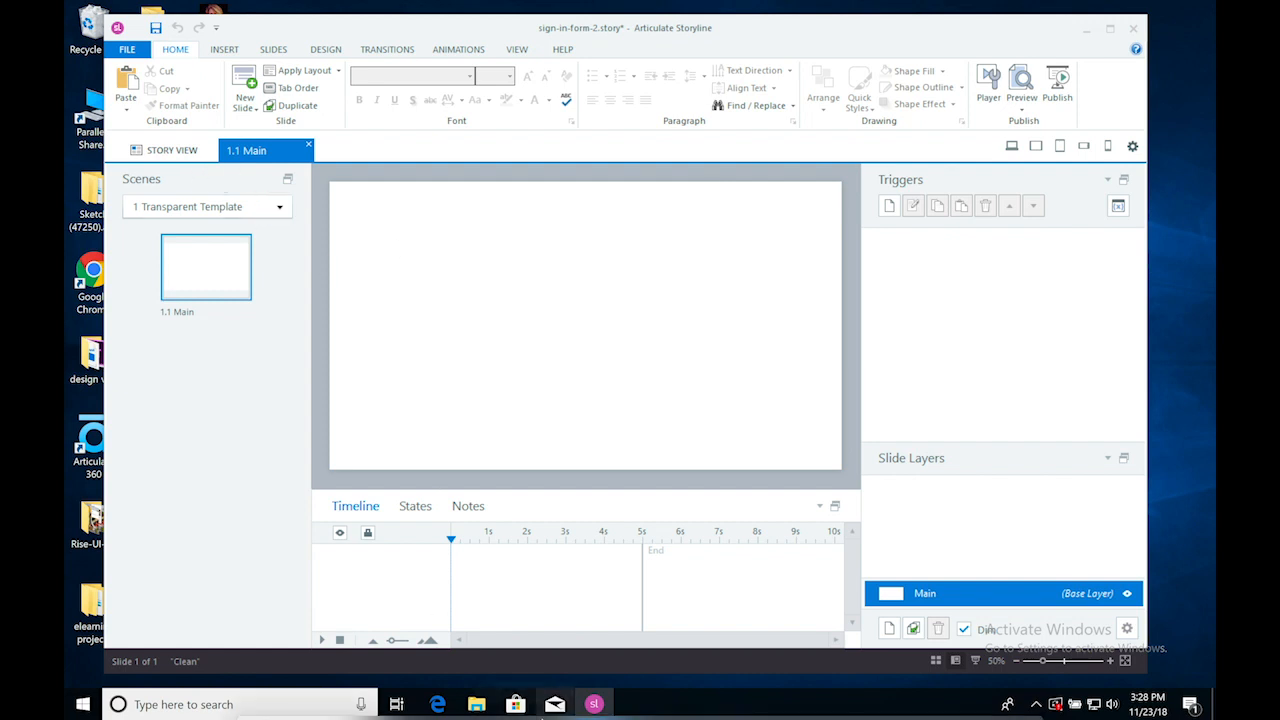
# Switch to Adobe XD and review the New sign-in mockups for the username and email screens.
pyautogui.moveTo(521, 710)
pyautogui.click(441, 684)
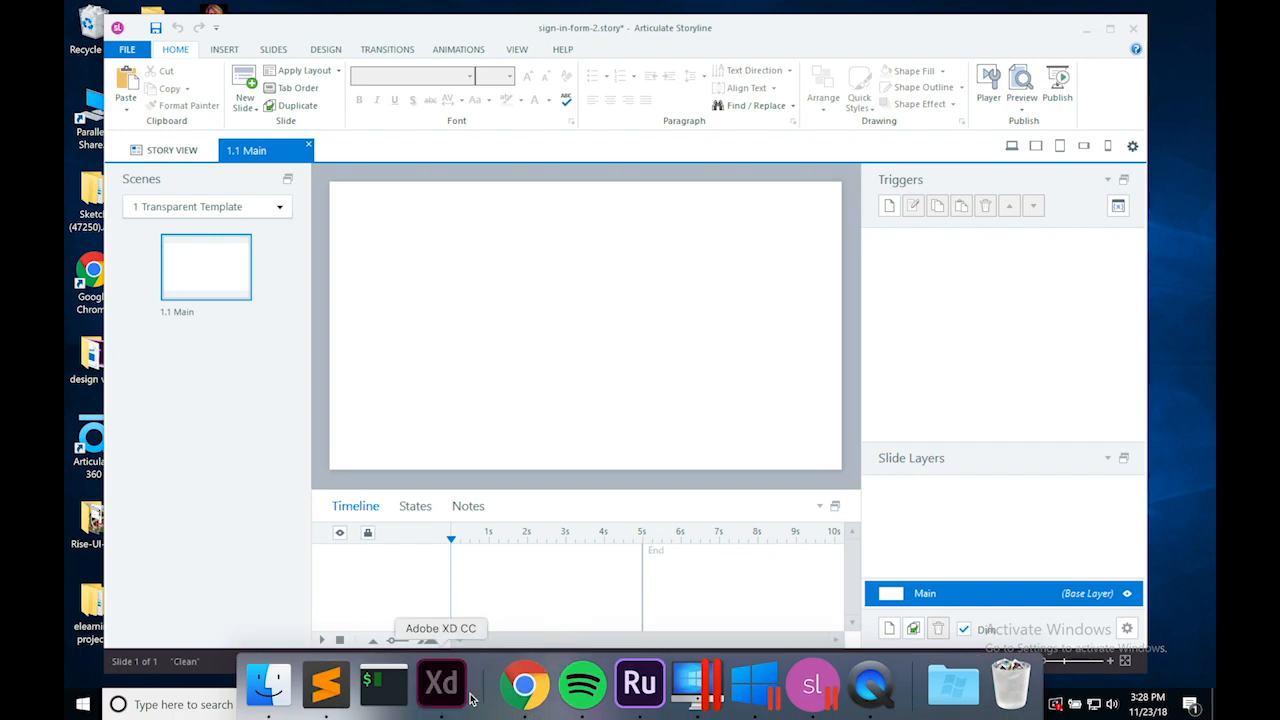
pyautogui.click(551, 514)
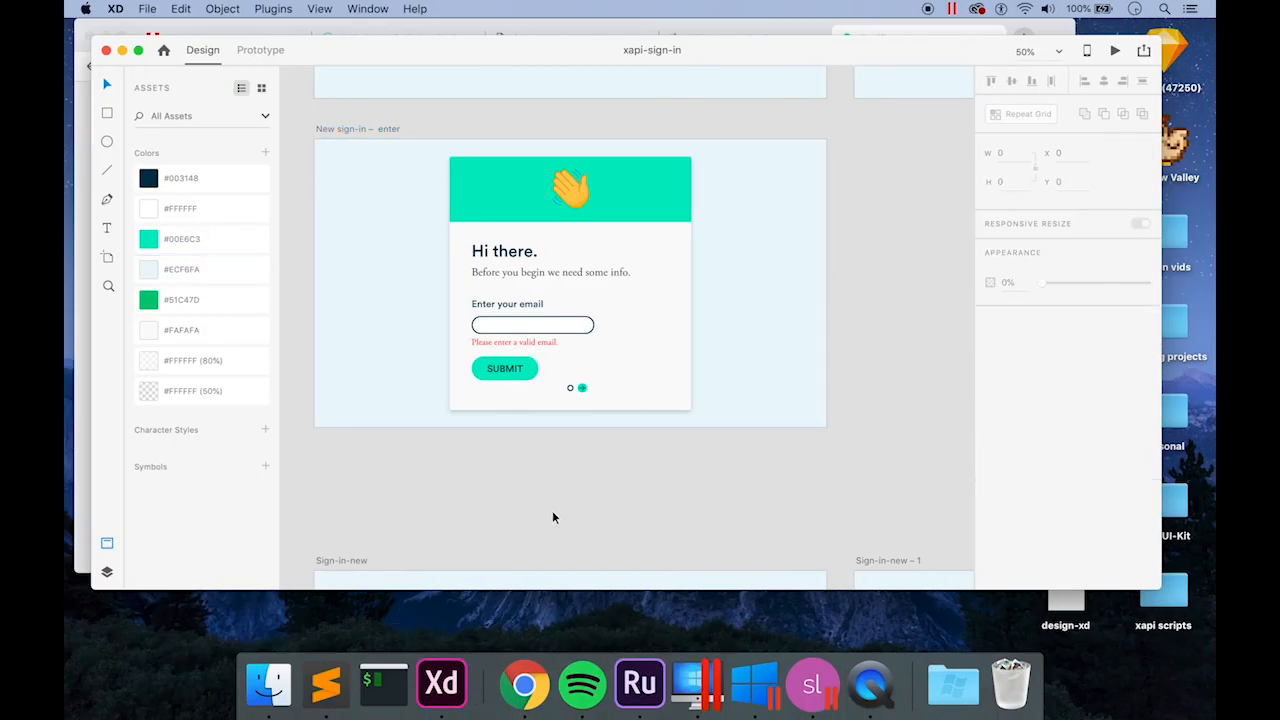
pyautogui.scroll(10, 552, 514)
pyautogui.scroll(2, 553, 517)
pyautogui.scroll(-3, 553, 517)
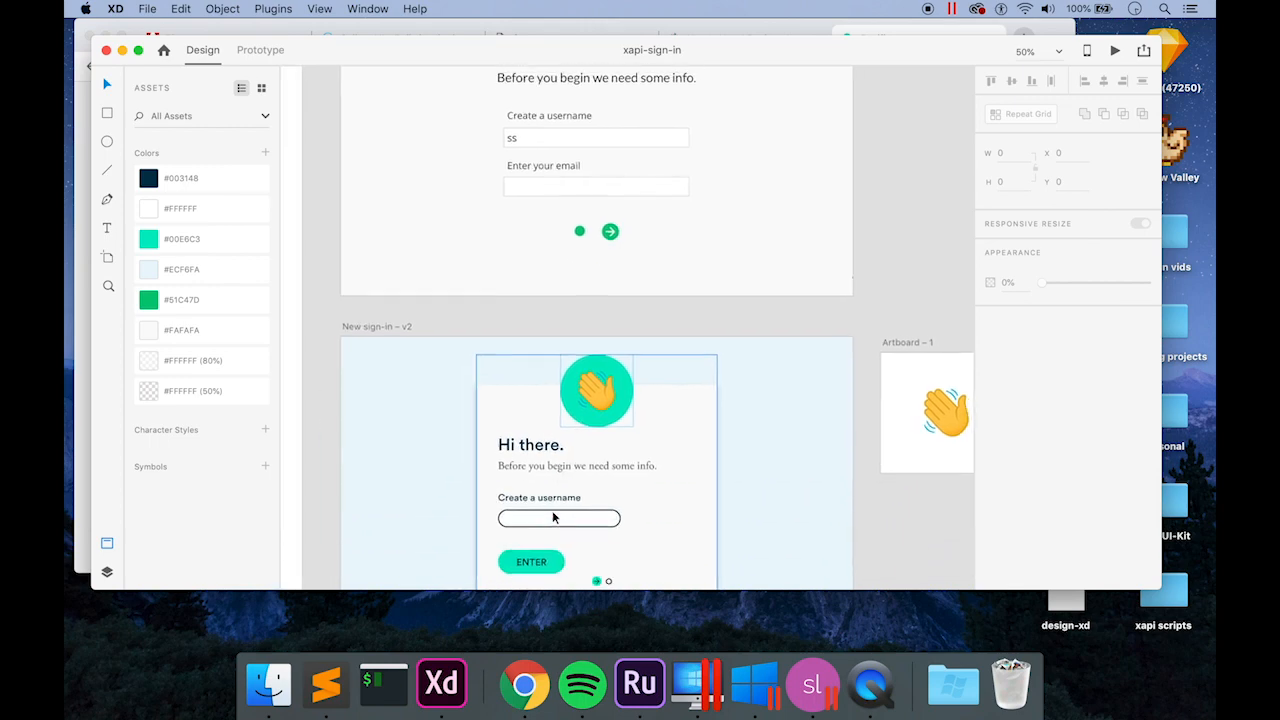
pyautogui.hscroll(8, 553, 517)
pyautogui.scroll(-5, 553, 517)
pyautogui.scroll(-10, 553, 517)
pyautogui.hscroll(-8, 553, 517)
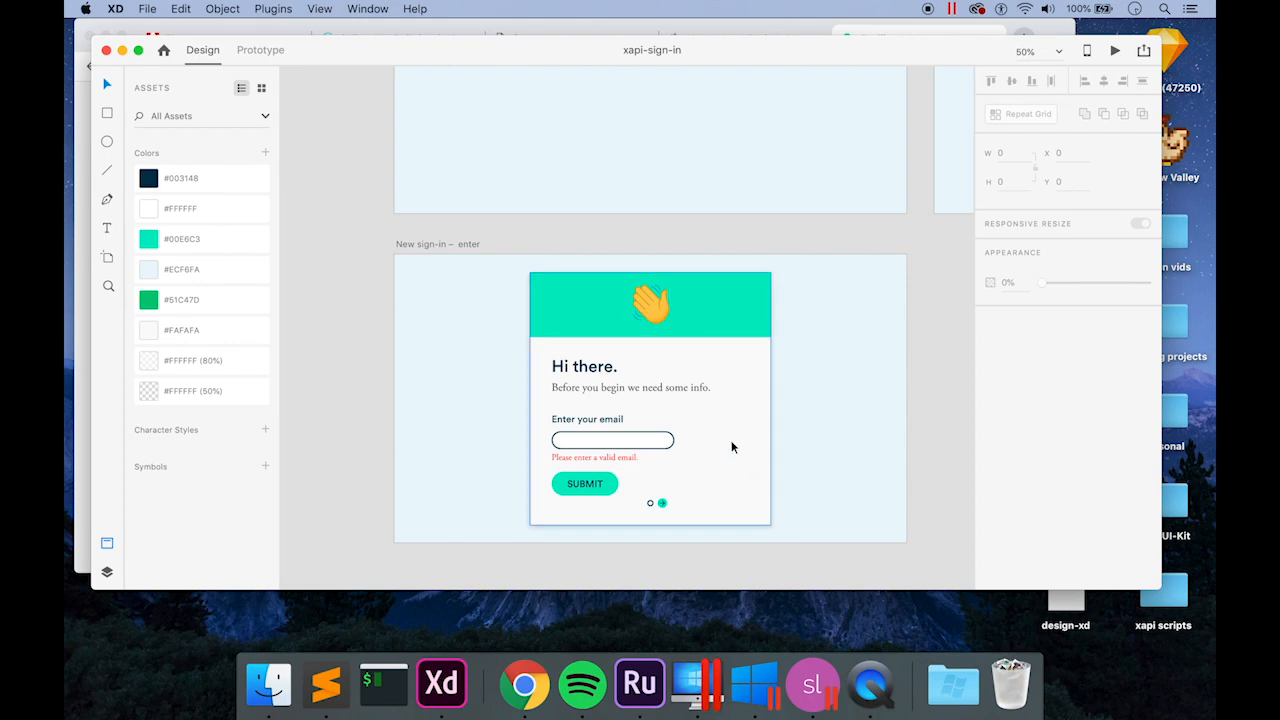
# Examine the waving hand graphic on Artboard 1 and compare how the v2 and email sign-in mockups use it.
pyautogui.scroll(7, 649, 318)
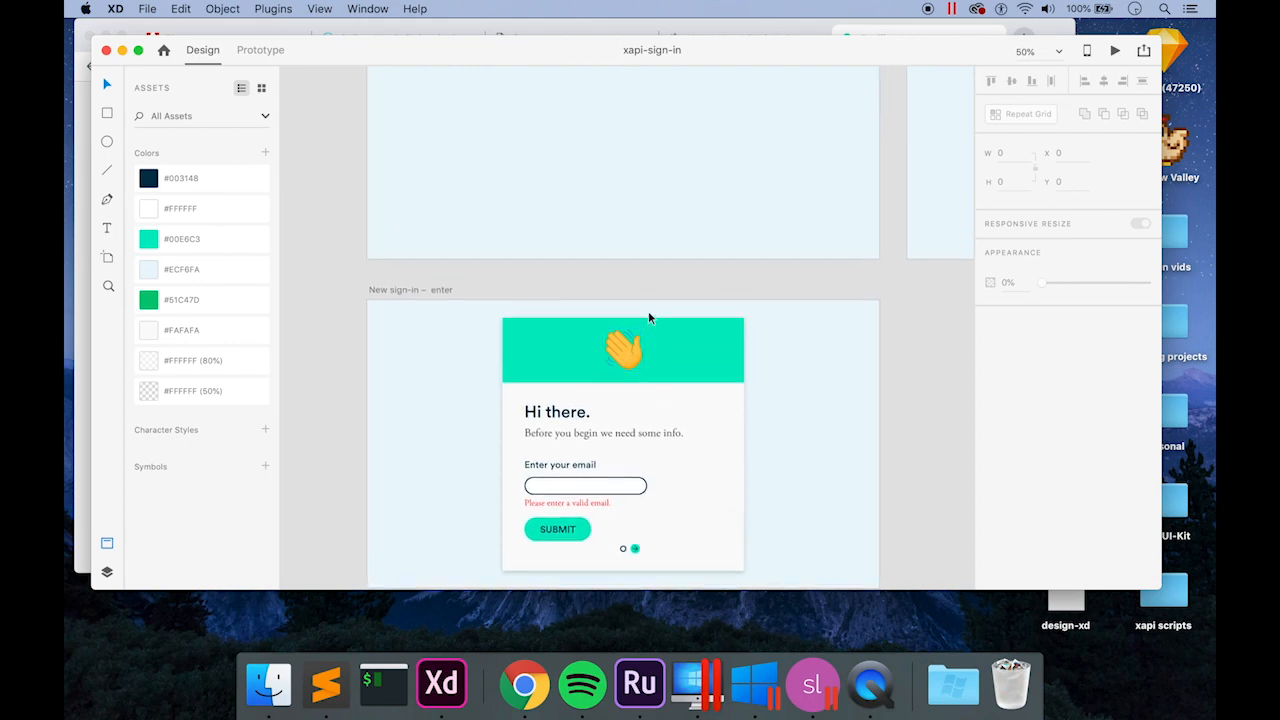
pyautogui.hscroll(3, 649, 318)
pyautogui.scroll(1, 665, 320)
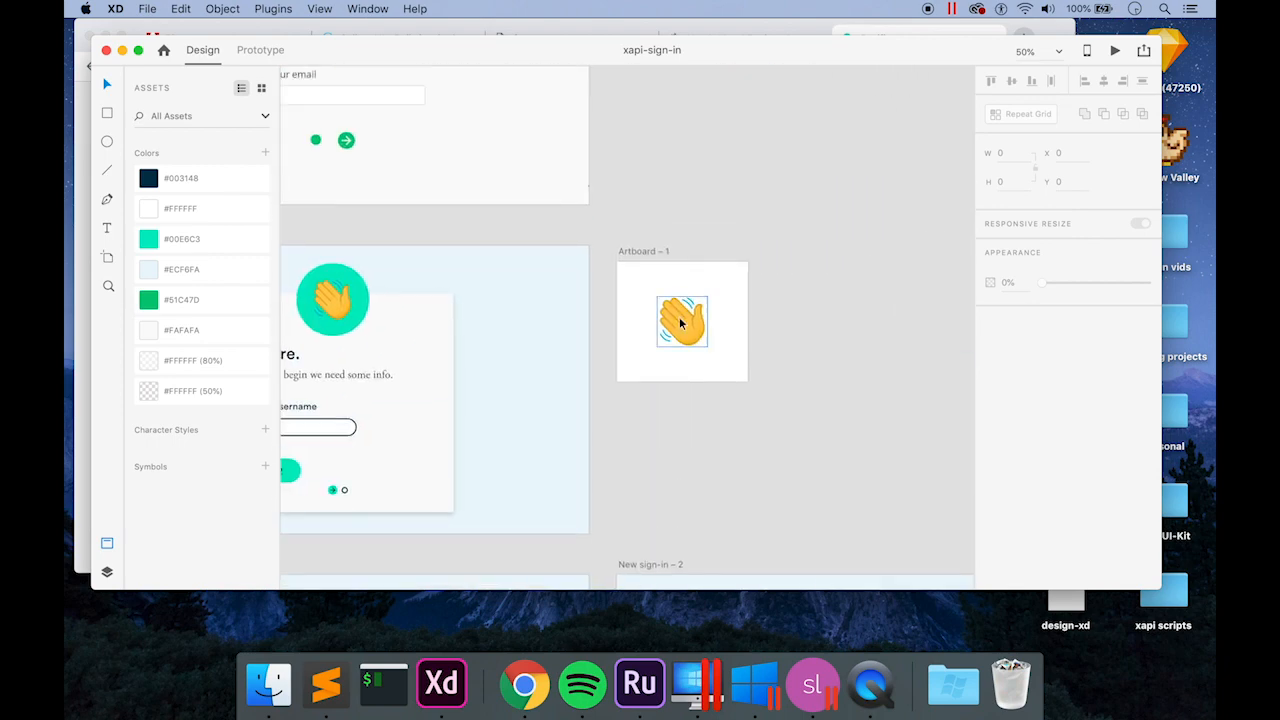
pyautogui.click(680, 325)
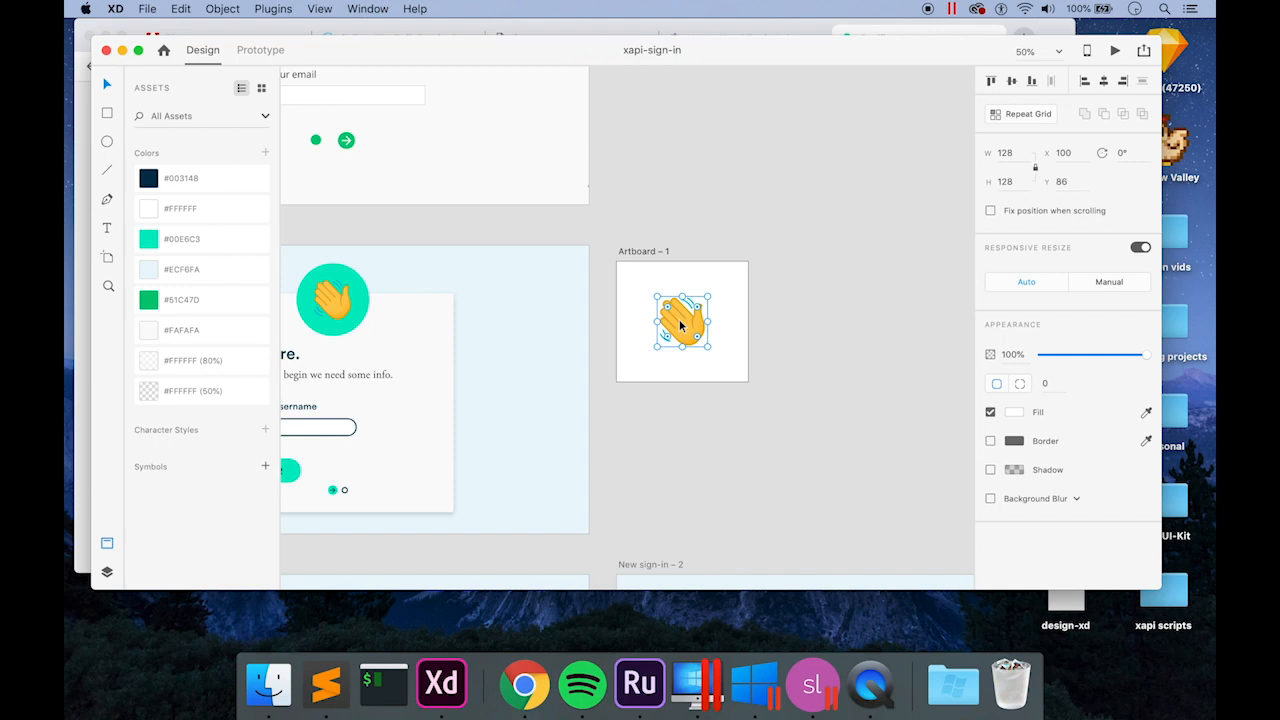
pyautogui.hscroll(-5, 647, 422)
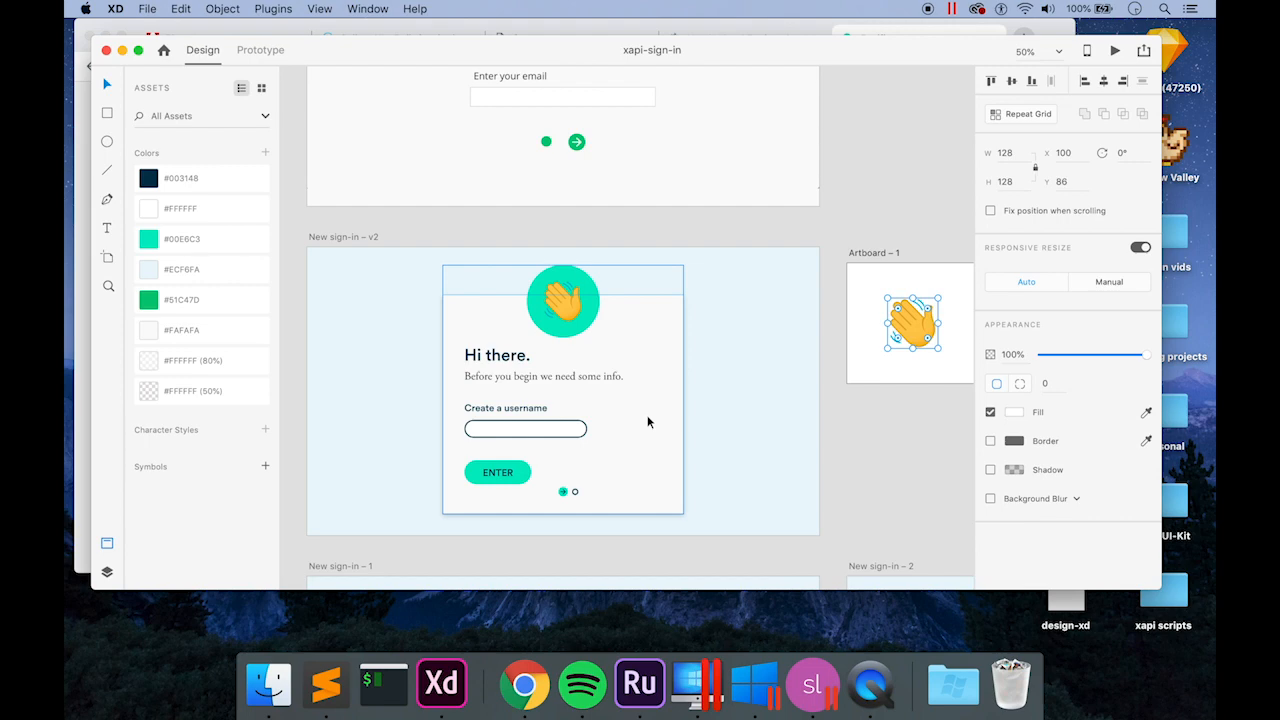
pyautogui.click(844, 453)
pyautogui.scroll(-5, 844, 453)
pyautogui.scroll(3, 844, 453)
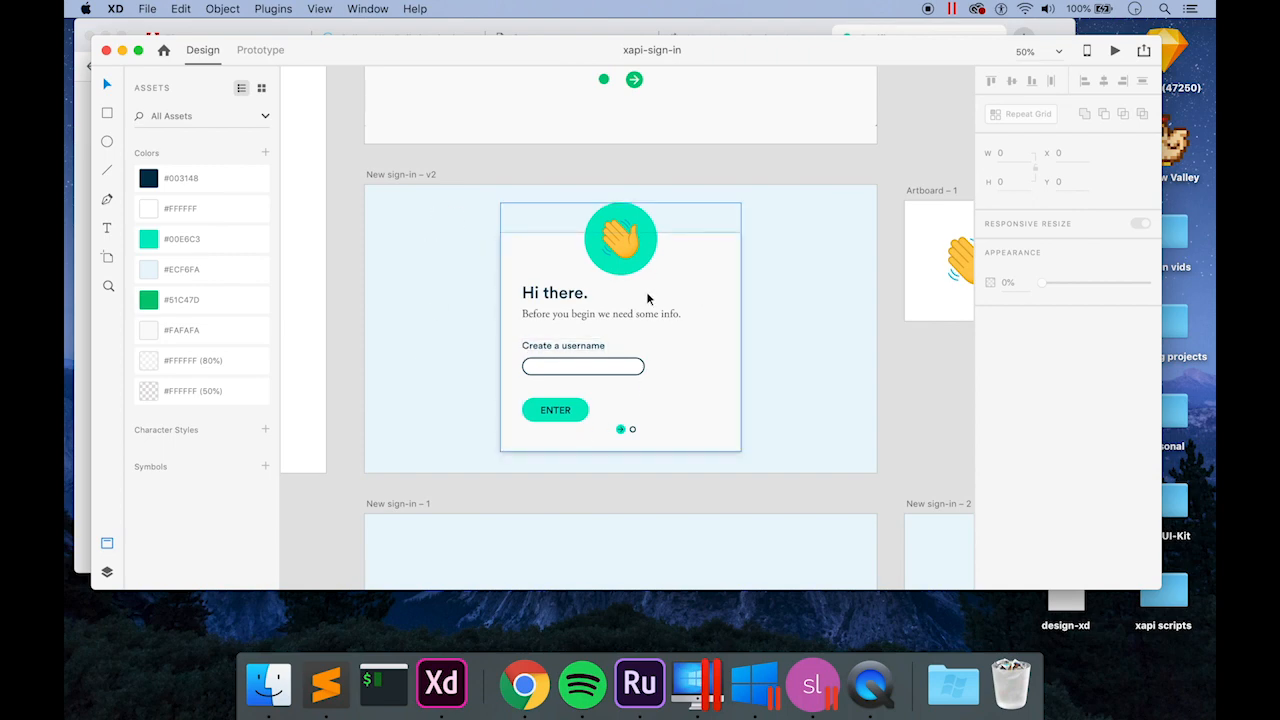
pyautogui.scroll(-2, 803, 453)
pyautogui.scroll(-3, 803, 455)
pyautogui.hscroll(-1, 803, 455)
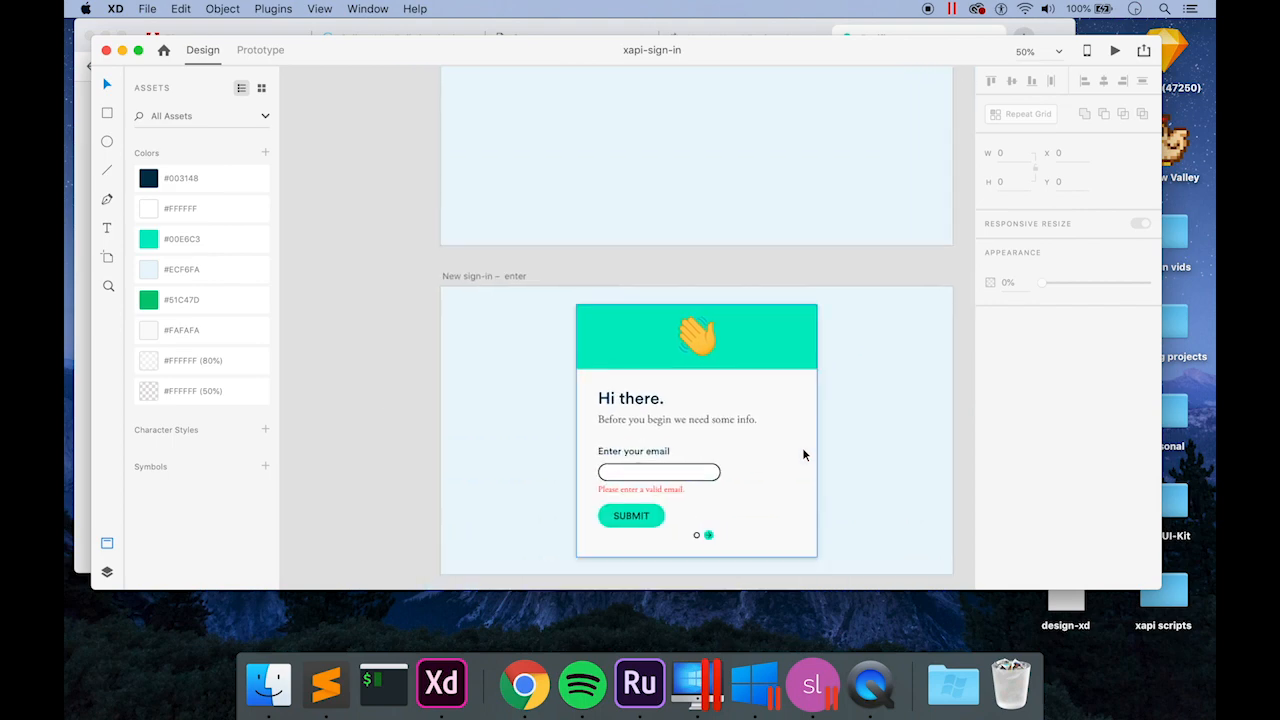
# Switch to Storyline and insert the sign-in-form@2x PNG from the desktop's xapi sign in form folder onto the Main slide.
pyautogui.click(816, 687)
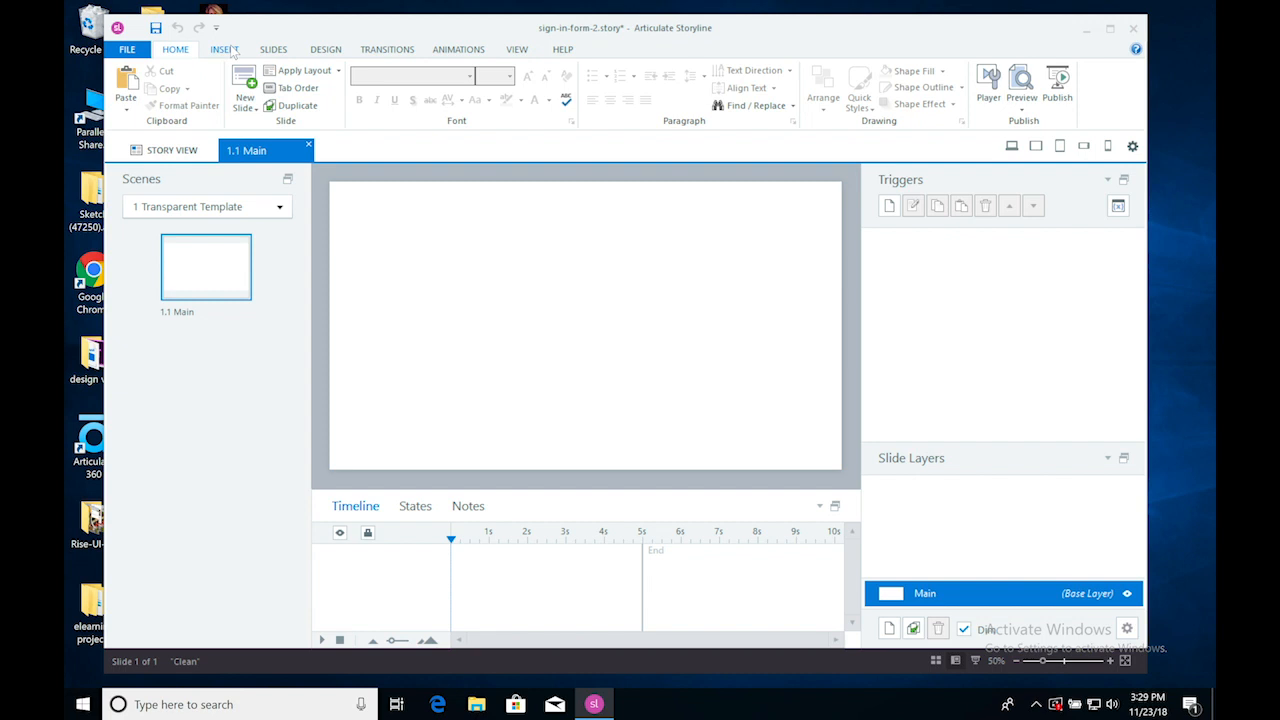
pyautogui.click(226, 50)
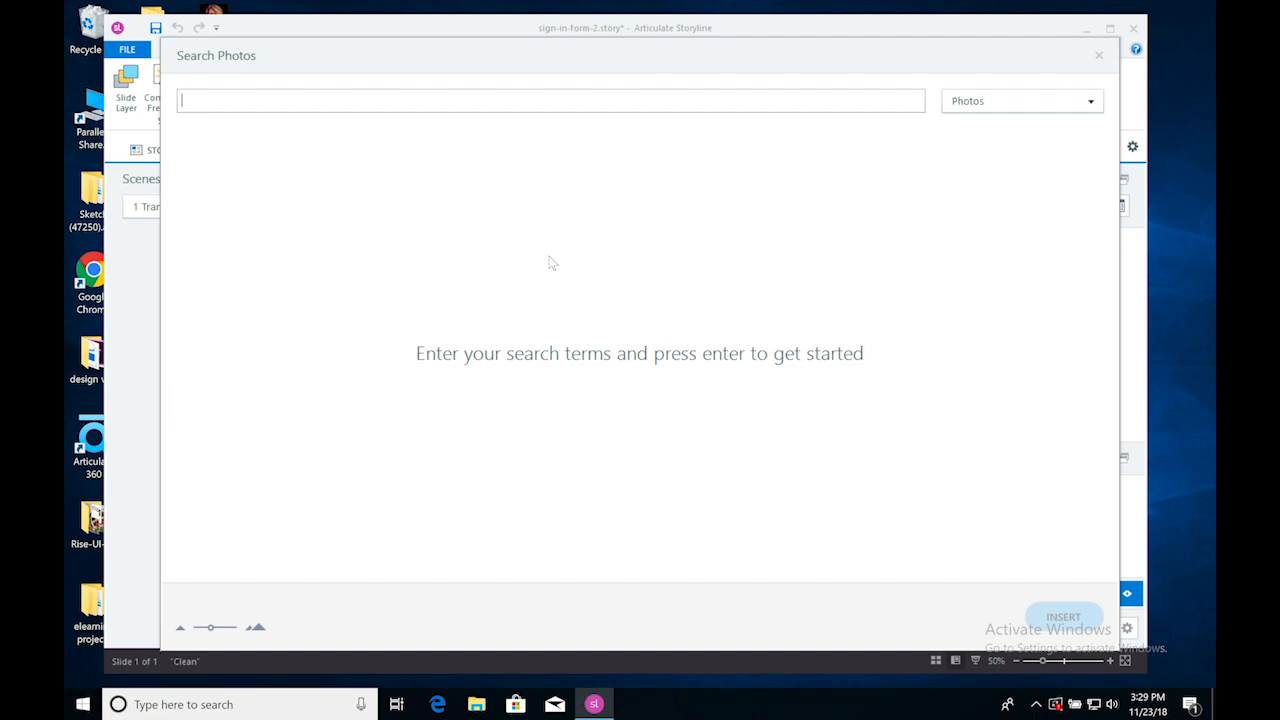
pyautogui.click(1098, 55)
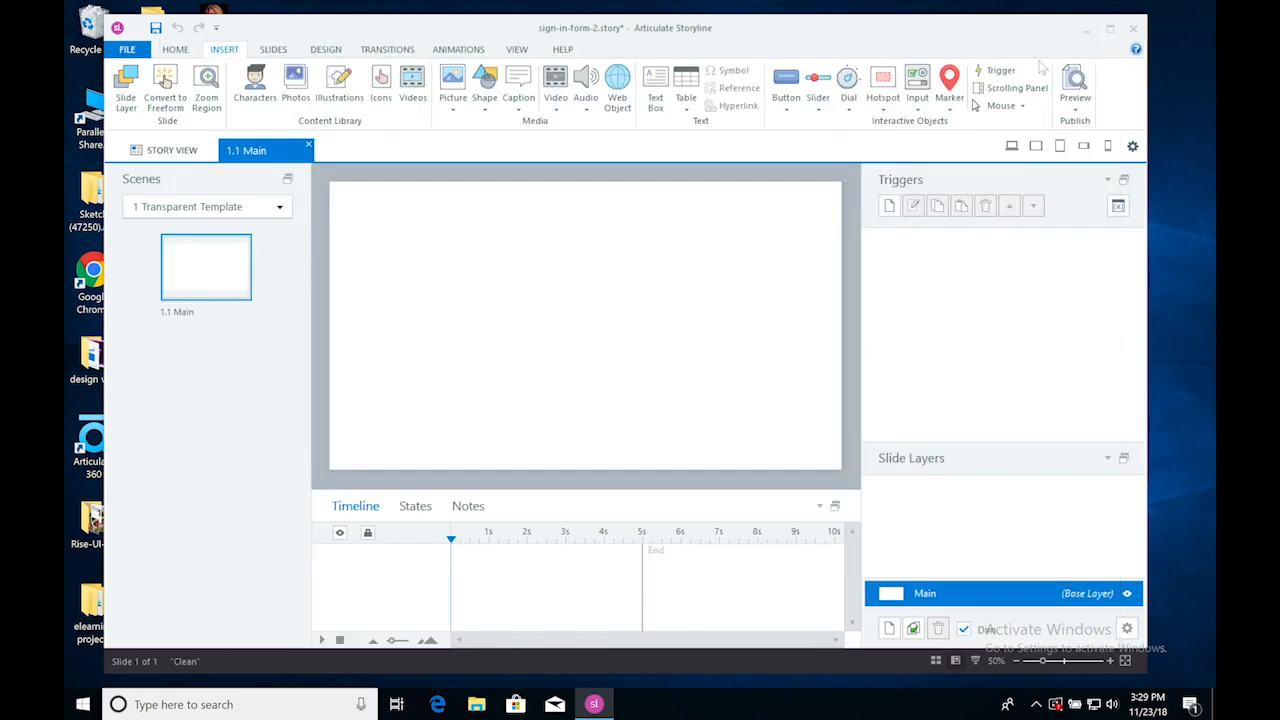
pyautogui.click(453, 80)
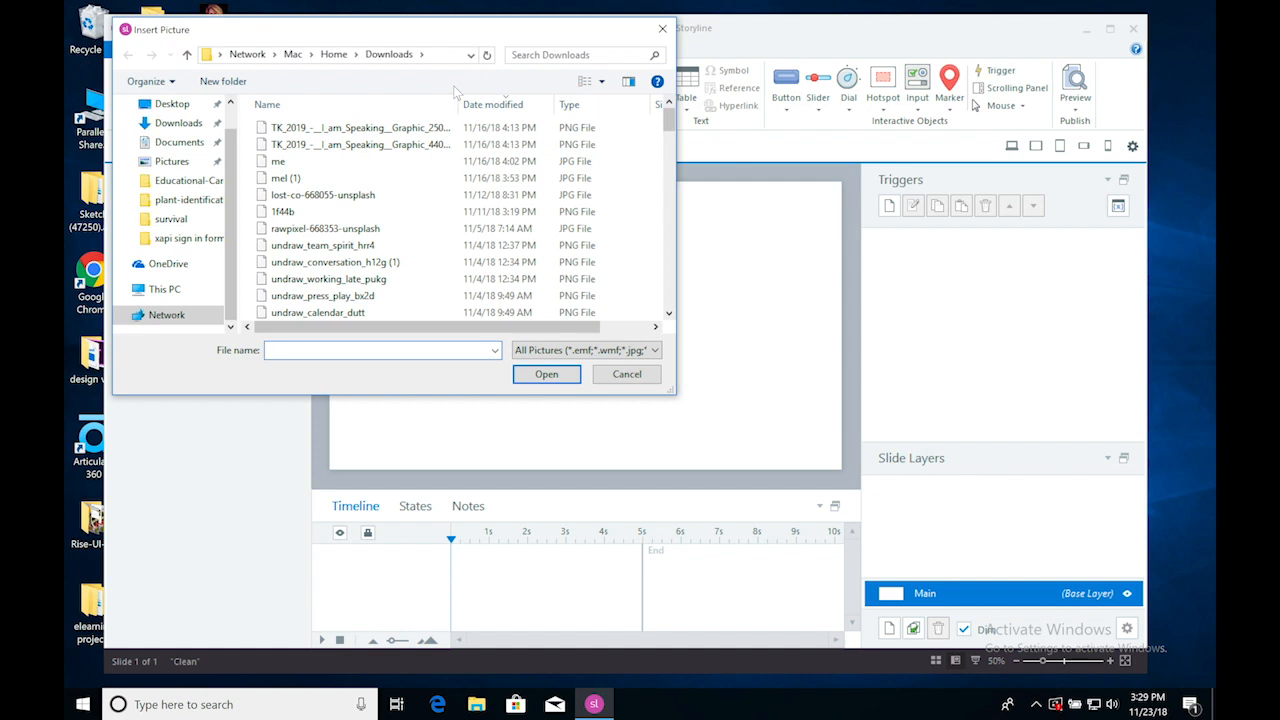
pyautogui.click(172, 106)
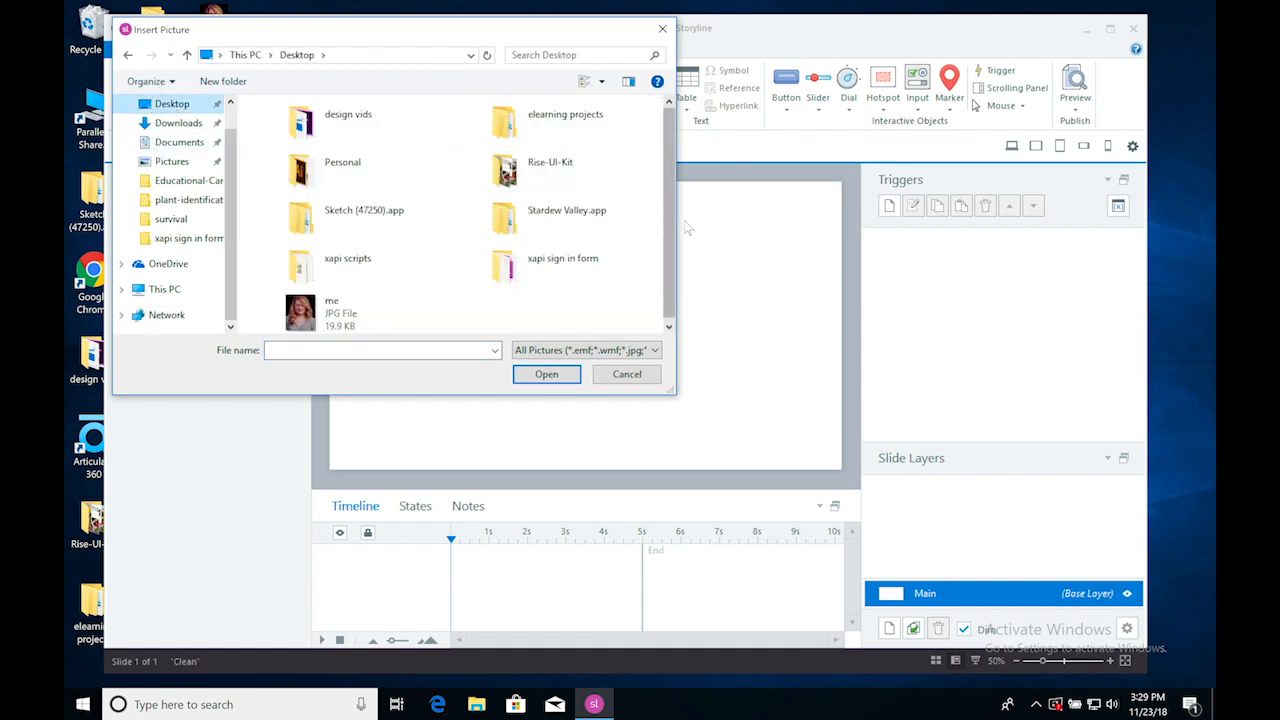
pyautogui.moveTo(667, 284); pyautogui.dragTo(638, 103)
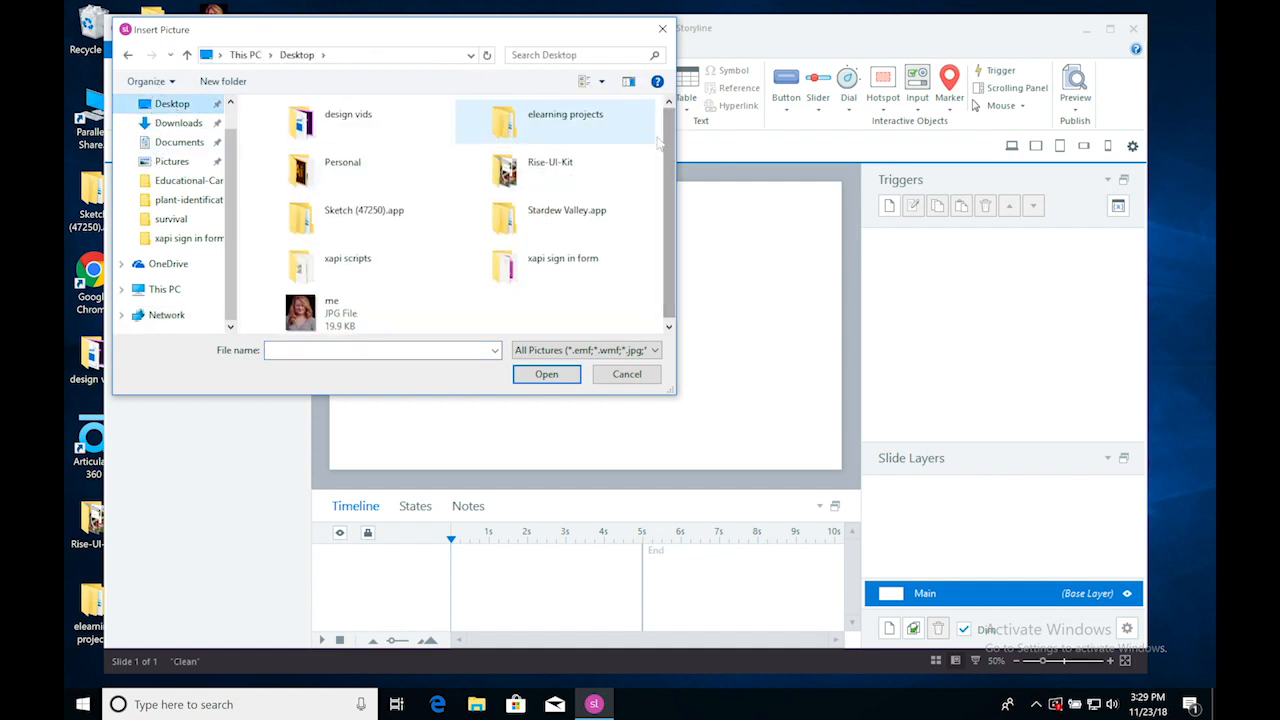
pyautogui.doubleClick(541, 255)
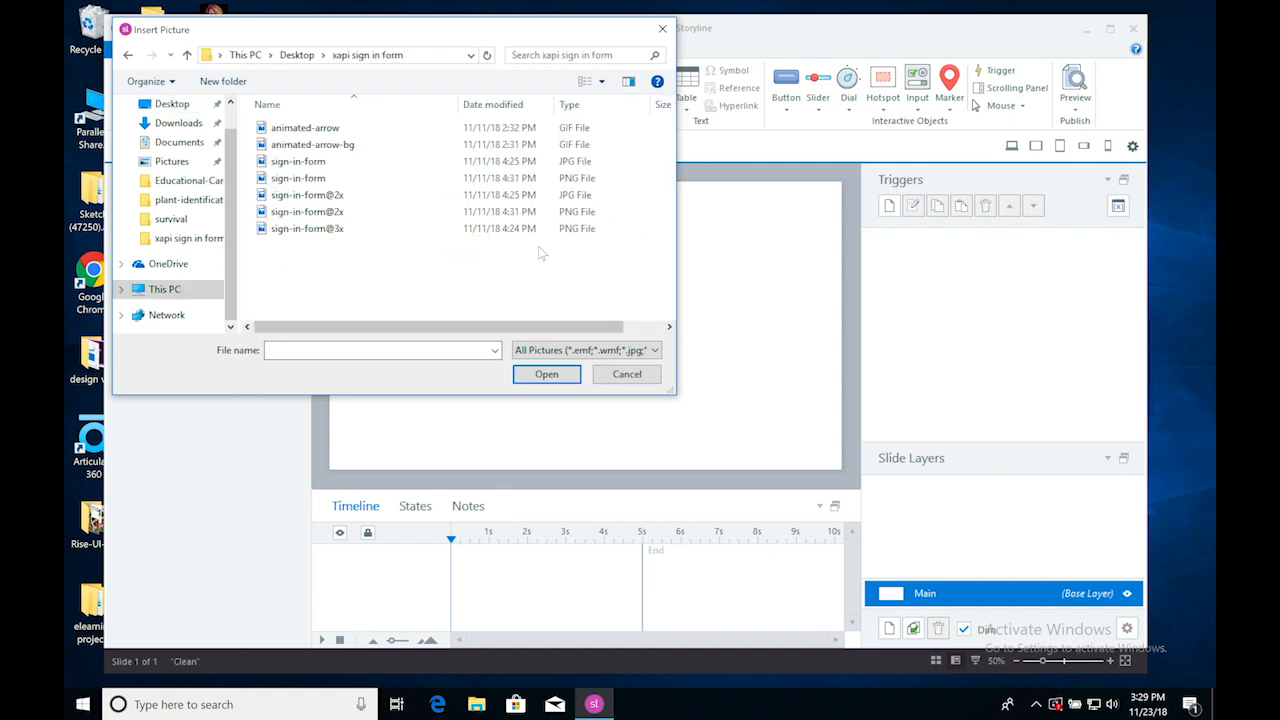
pyautogui.click(600, 81)
pyautogui.click(630, 70)
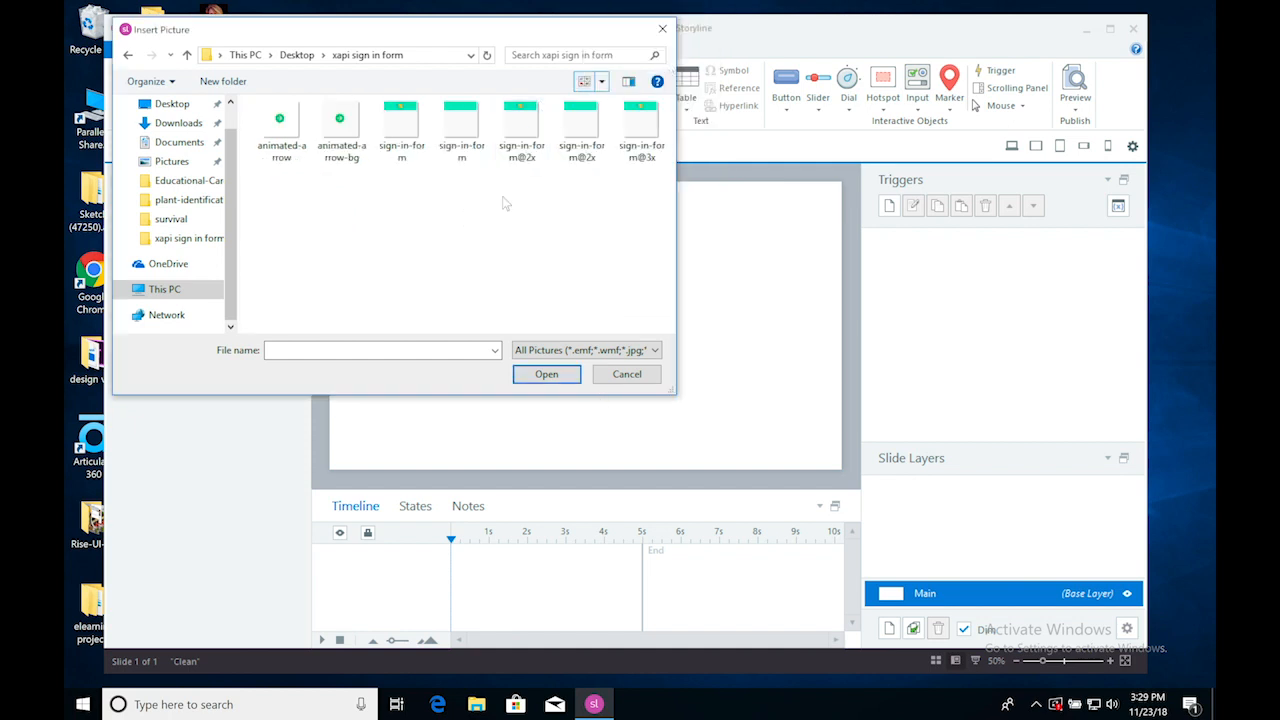
pyautogui.click(588, 160)
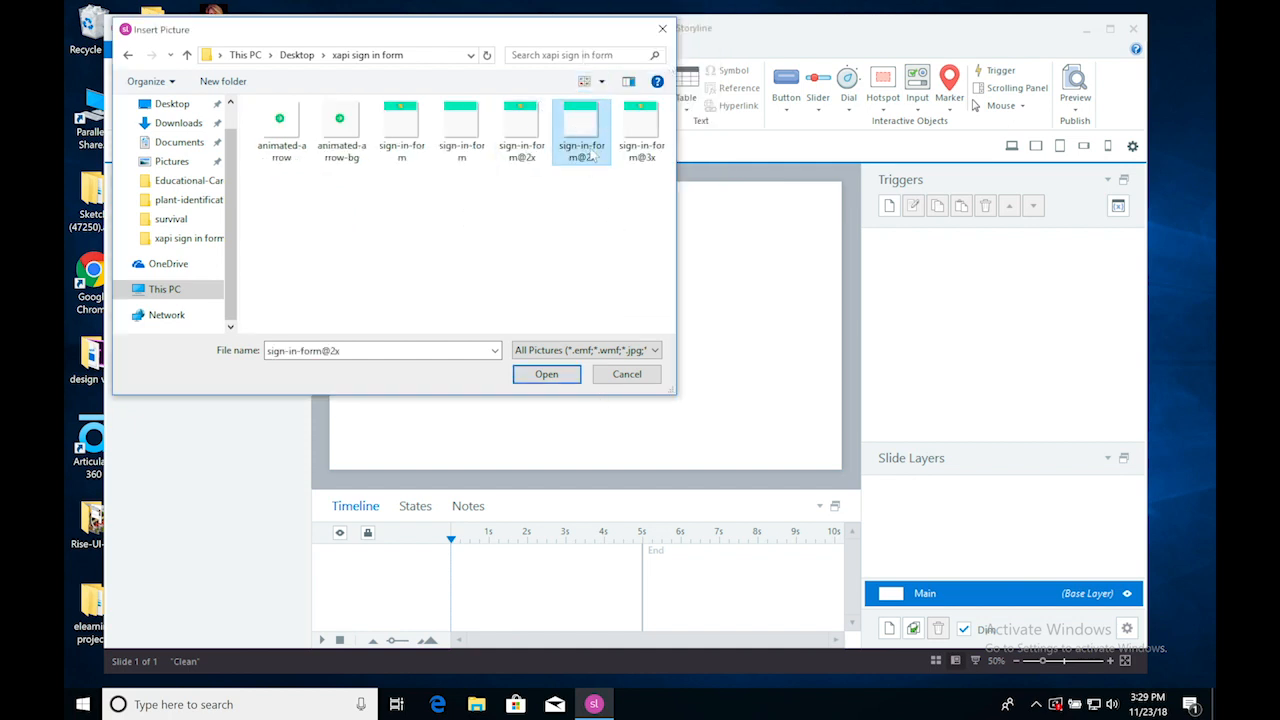
pyautogui.click(566, 374)
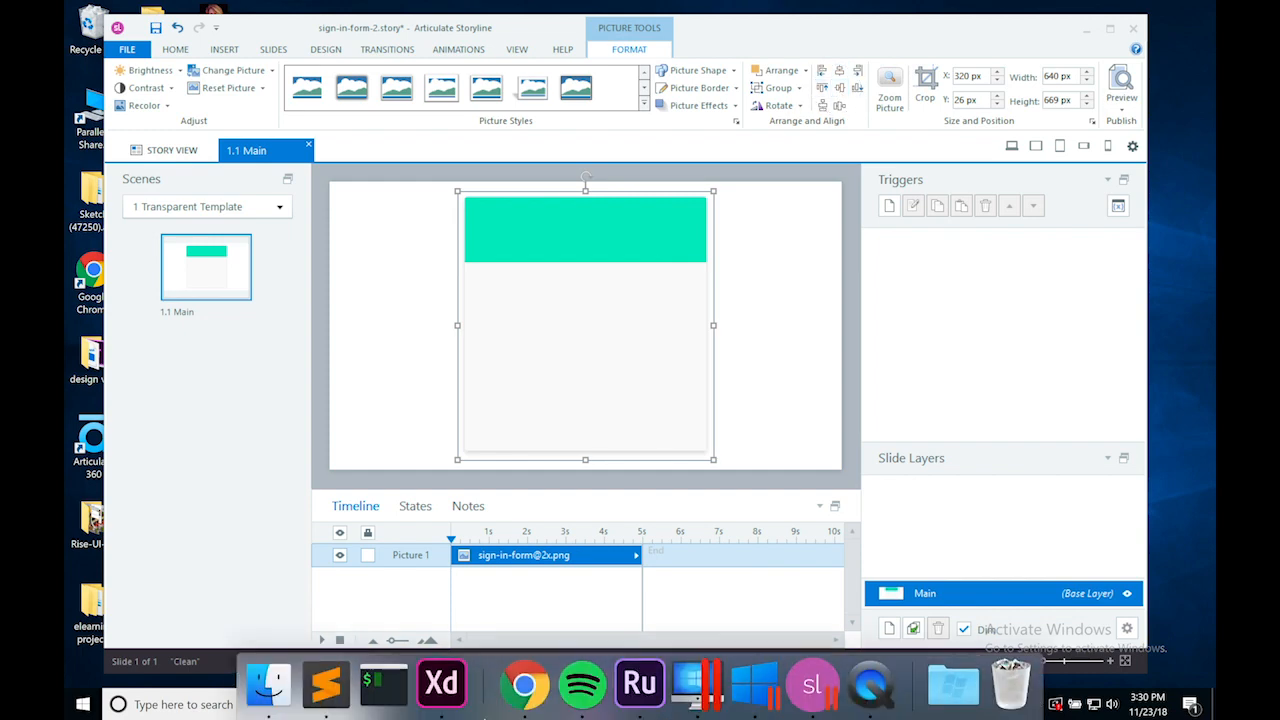
# Switch to Adobe XD to check the New sign-in – enter artboard's dimensions, and return to Storyline.
pyautogui.click(442, 683)
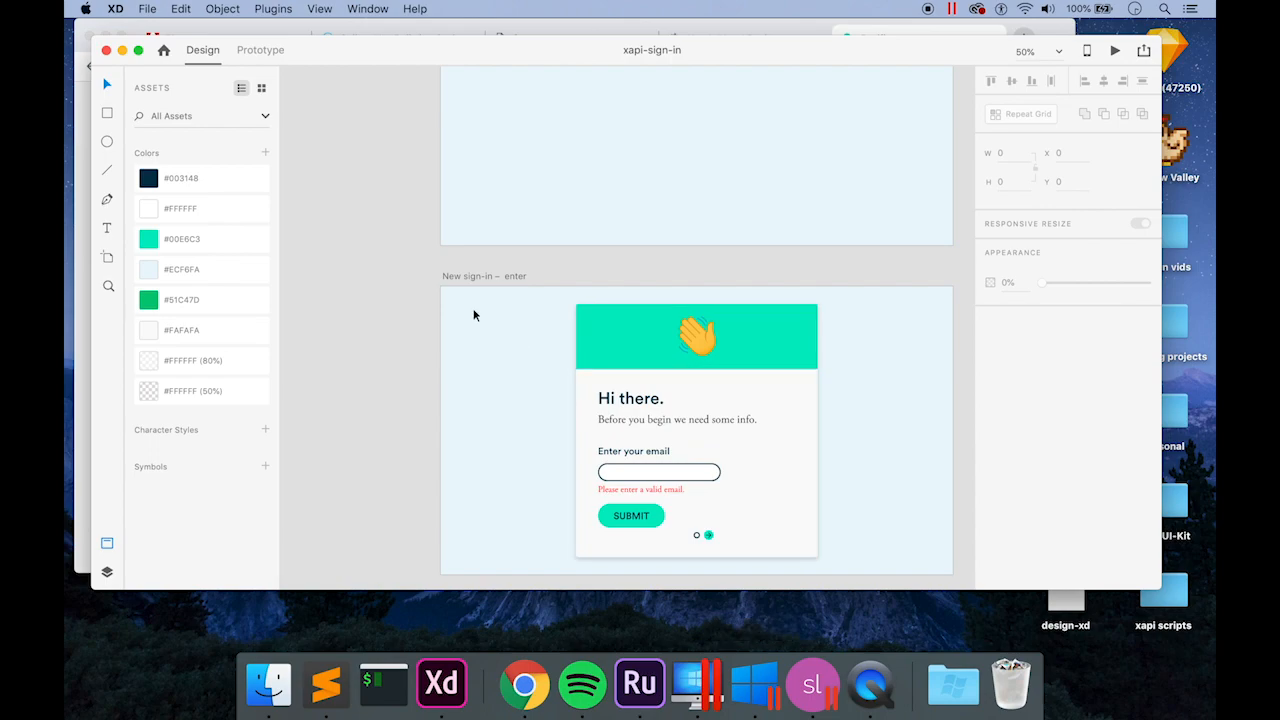
pyautogui.click(514, 276)
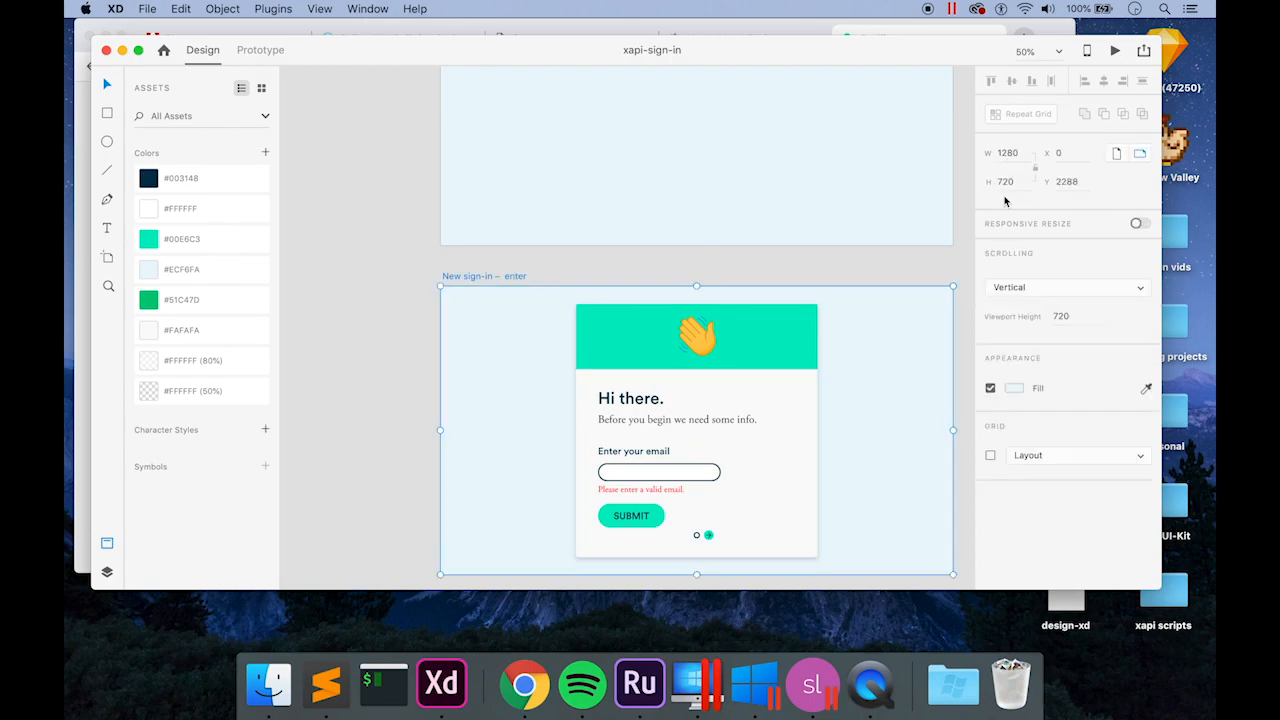
pyautogui.click(755, 682)
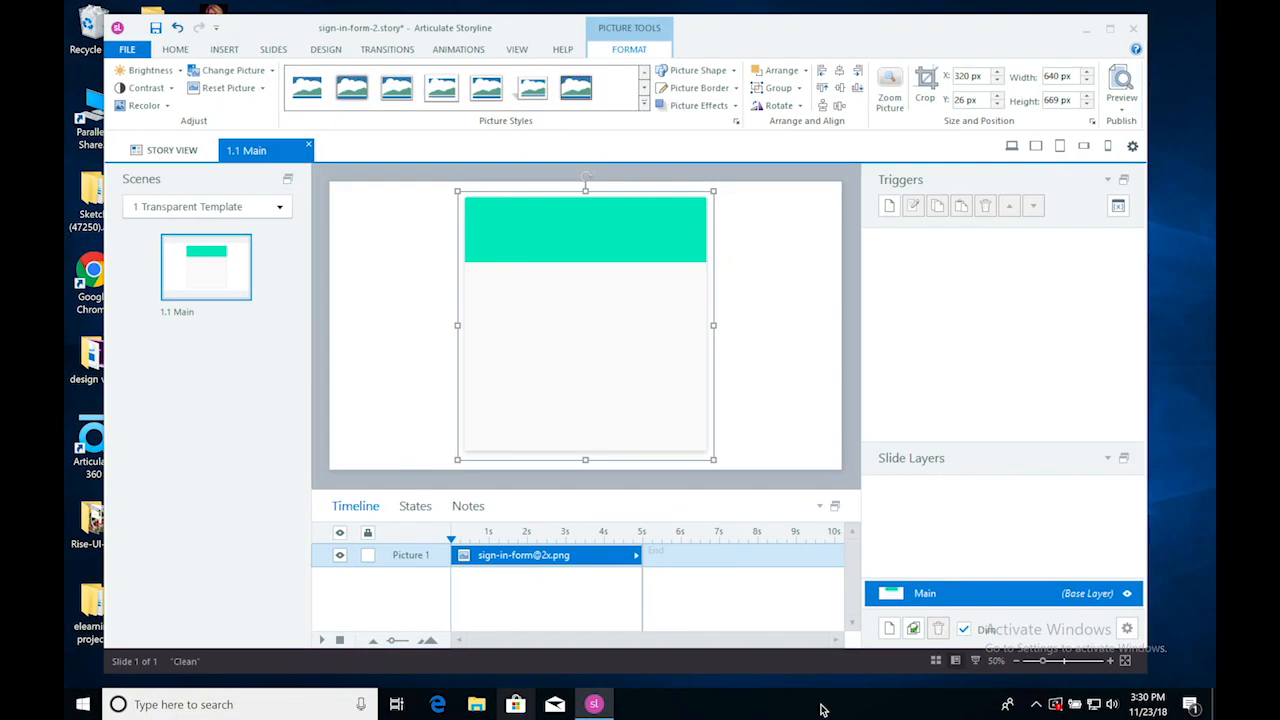
# Preview the Main slide to check the form card against the page background, and close the preview.
pyautogui.click(774, 382)
pyautogui.click(1022, 109)
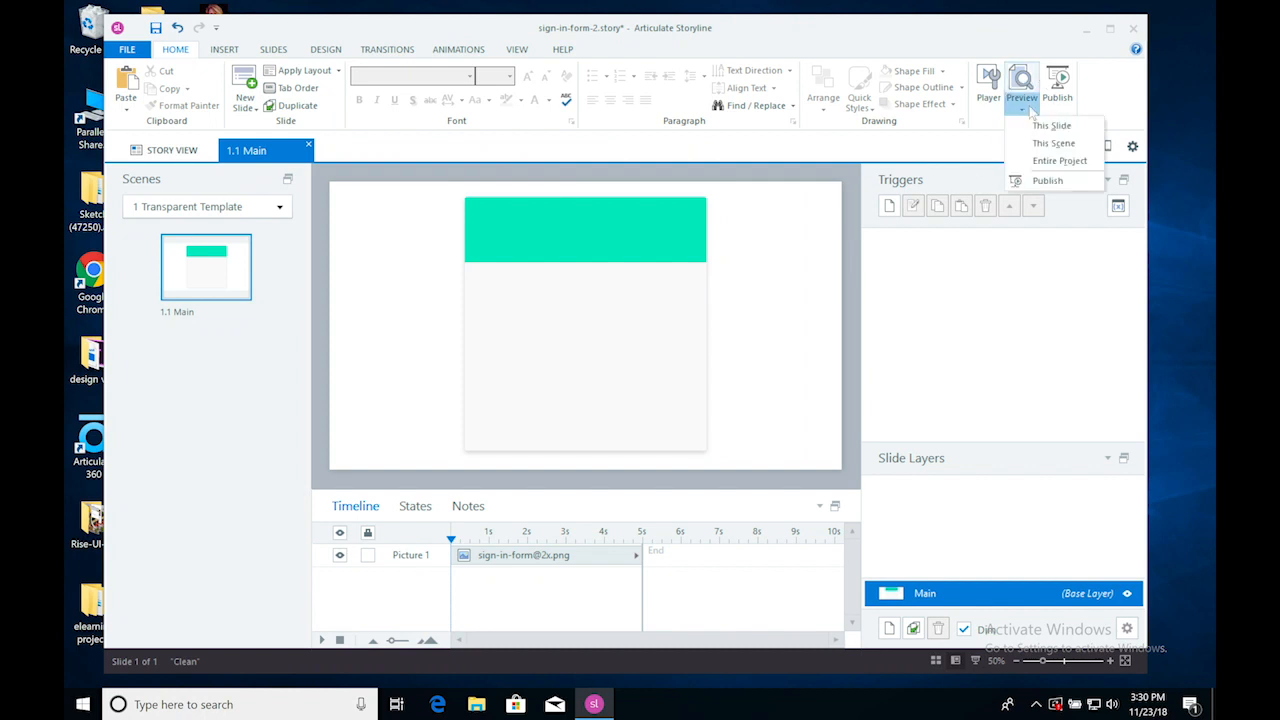
pyautogui.click(1030, 125)
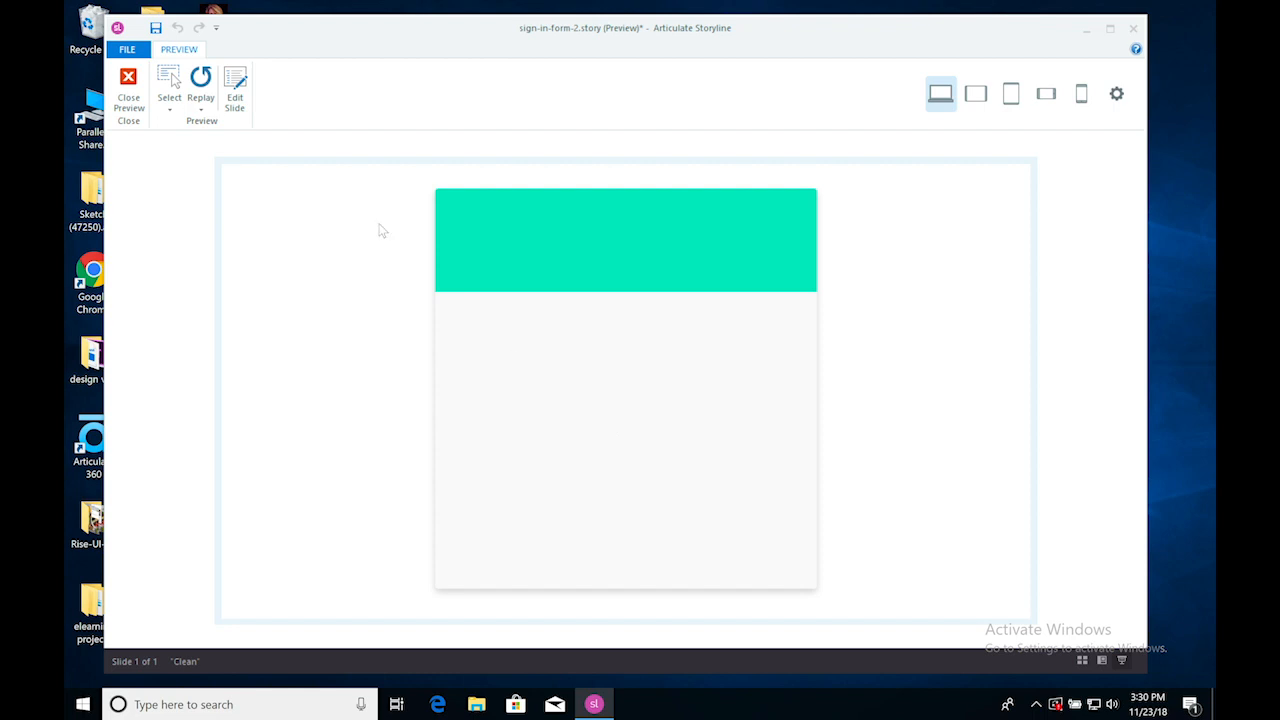
pyautogui.click(128, 84)
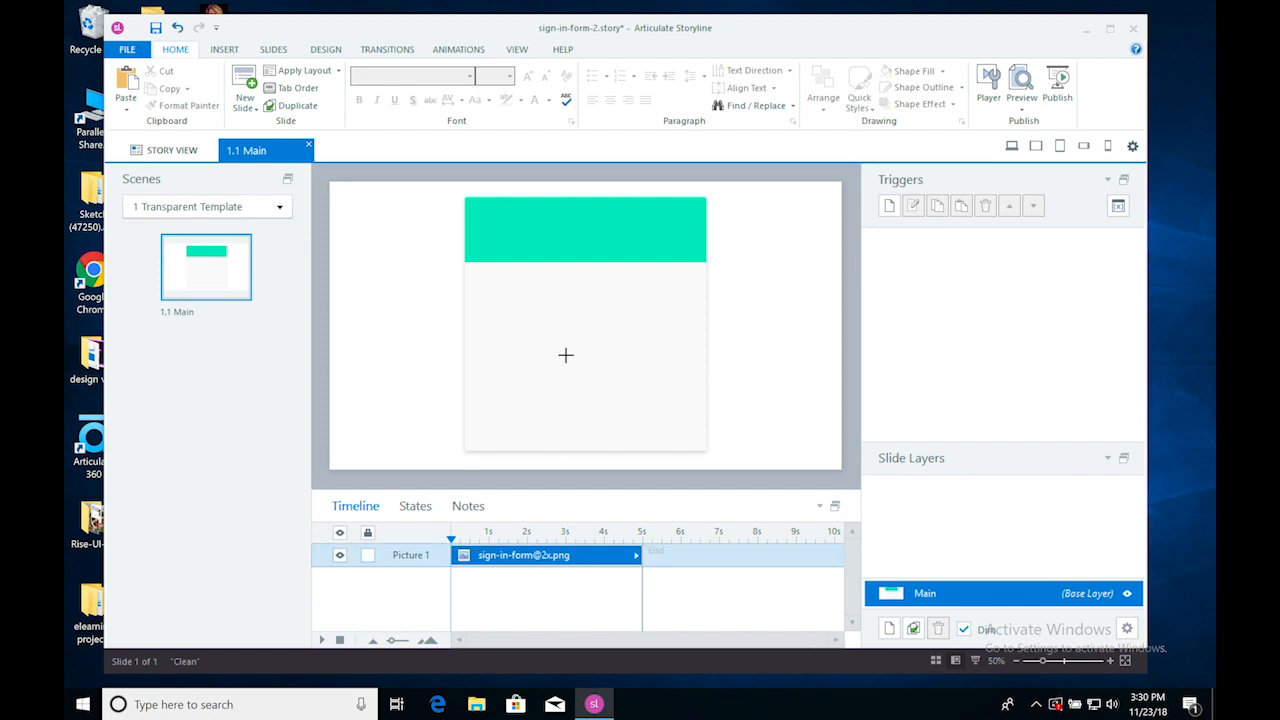
pyautogui.click(565, 355)
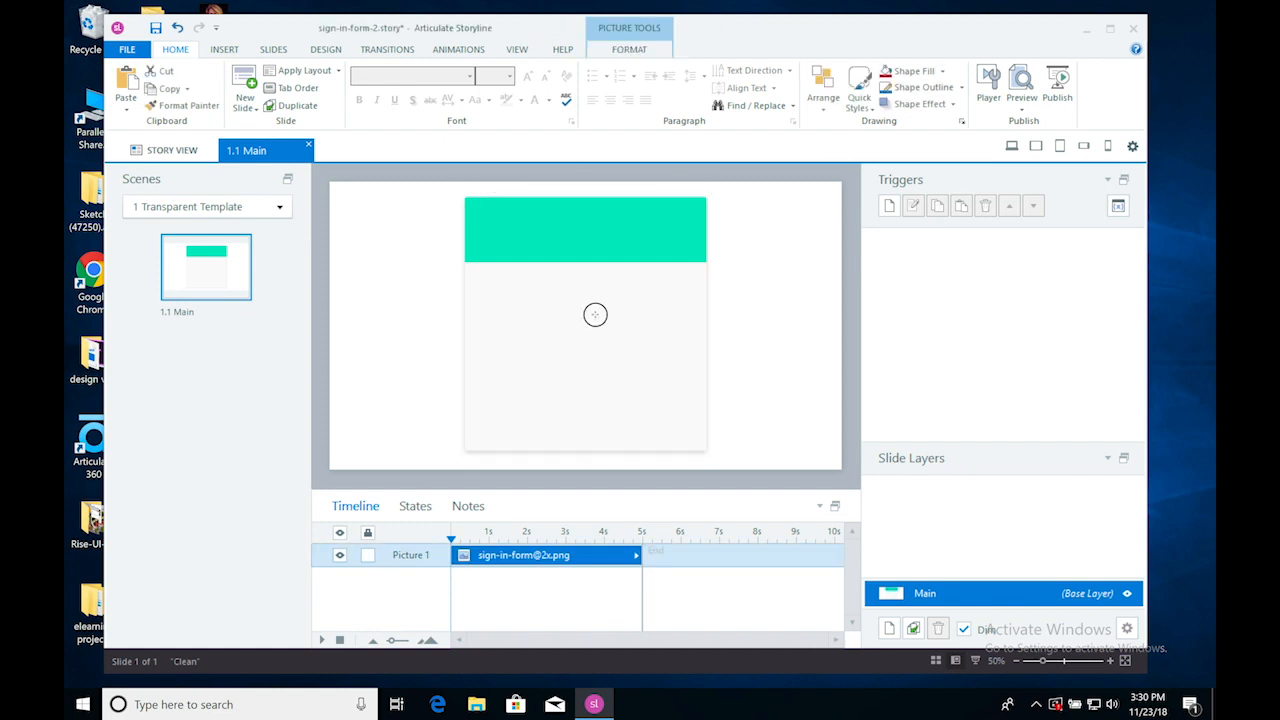
pyautogui.moveTo(594, 311); pyautogui.dragTo(722, 411)
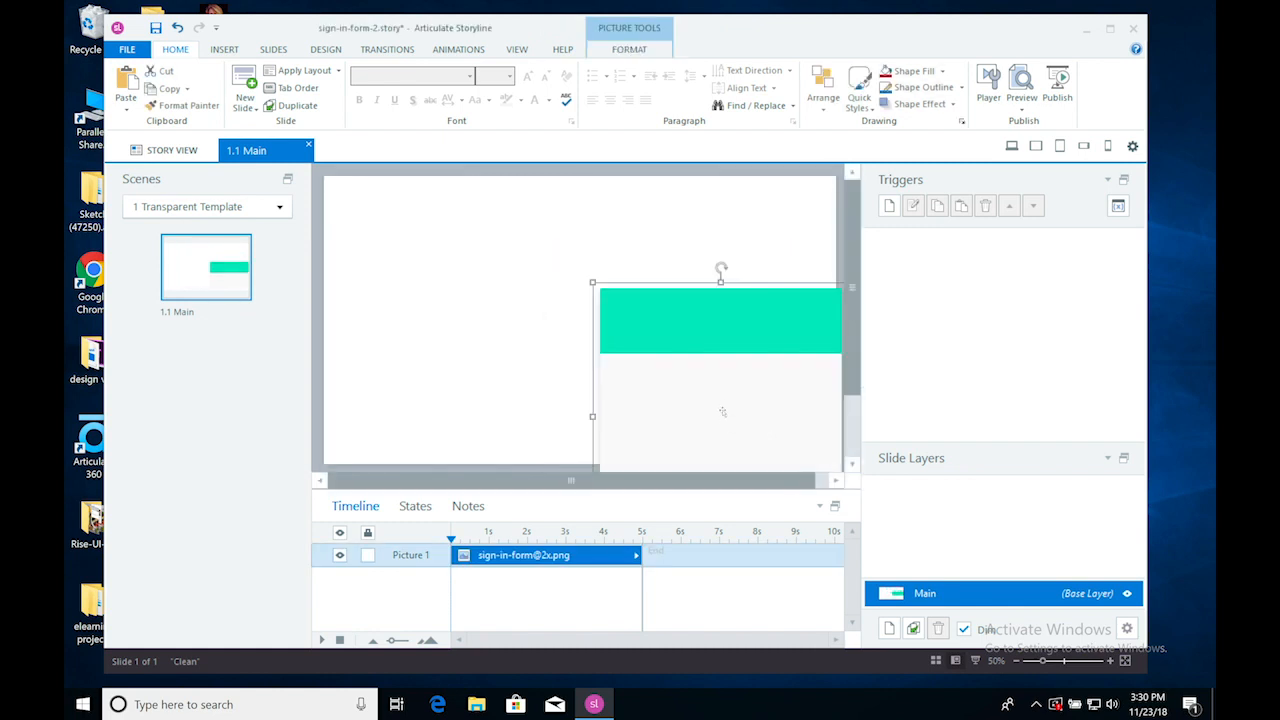
pyautogui.hotkey('ctrl', 'z')
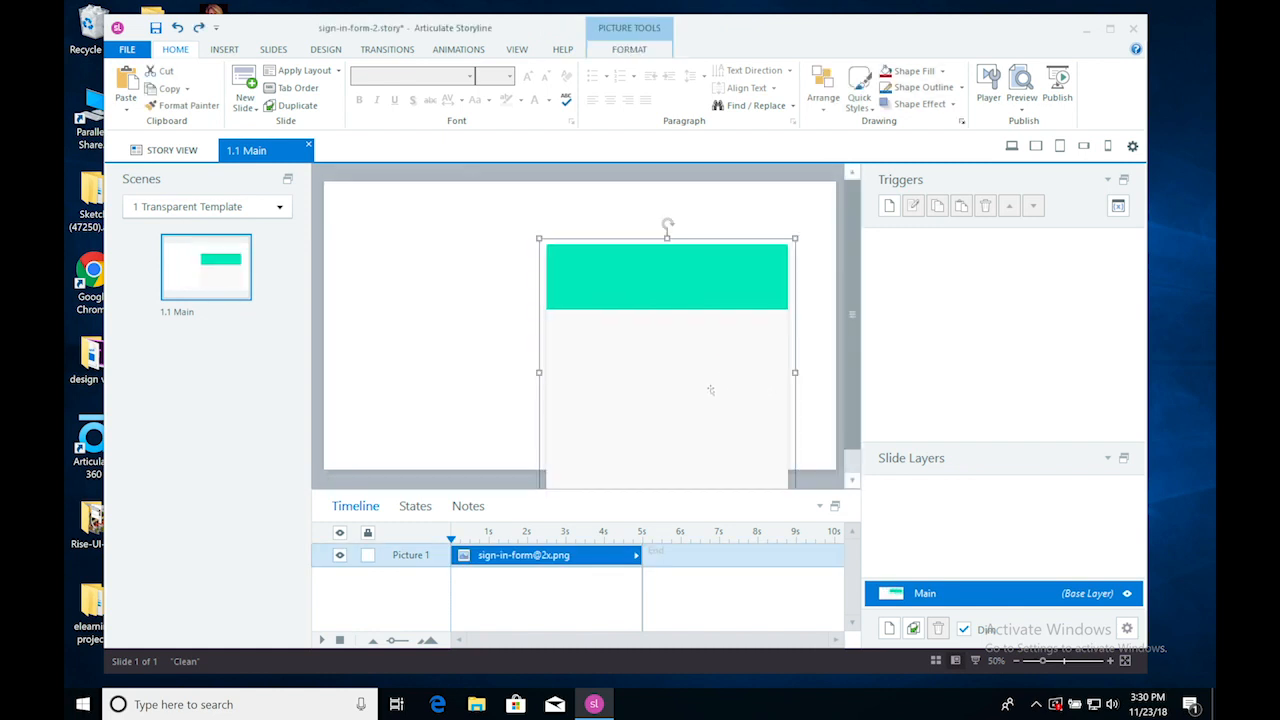
pyautogui.hotkey('ctrl', 'z')
pyautogui.click(766, 382)
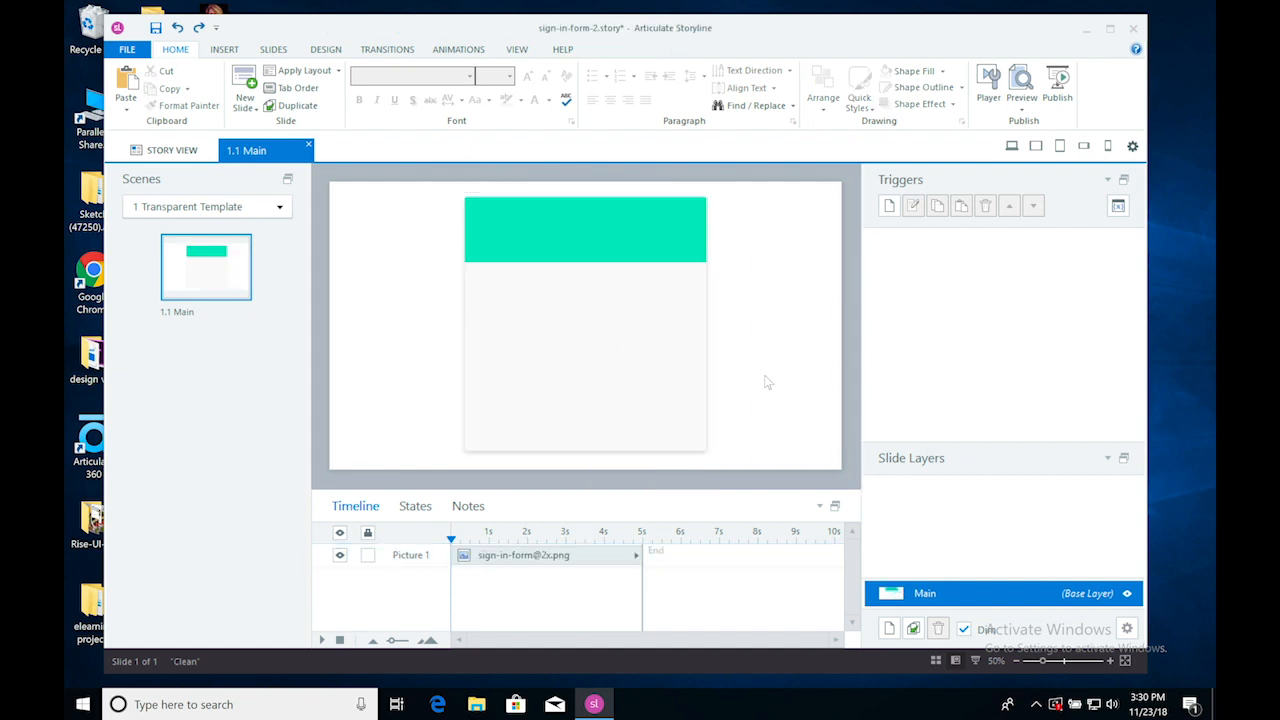
# Check the background fill settings of the Main slide and close them without changes.
pyautogui.rightClick(764, 380)
pyautogui.click(798, 550)
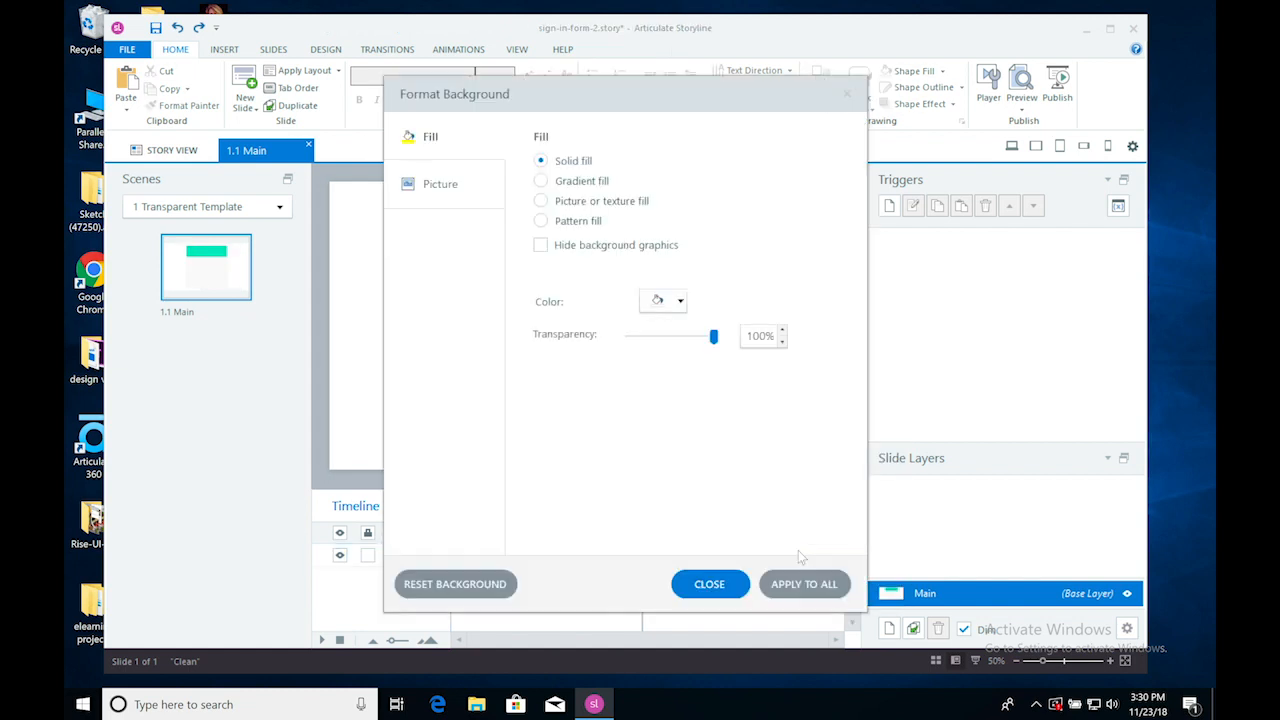
pyautogui.click(709, 584)
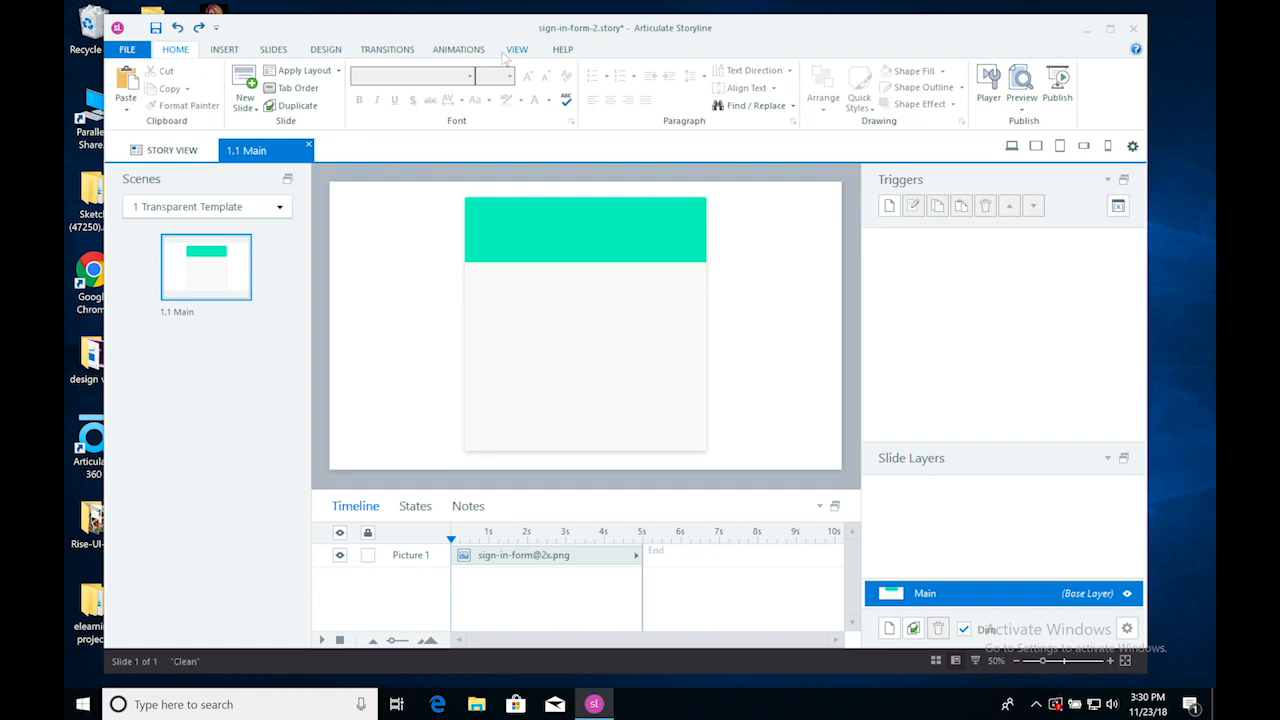
# Publish the entire project for Web as sign-in-form-2 in the My Articulate Projects folder.
pyautogui.click(138, 51)
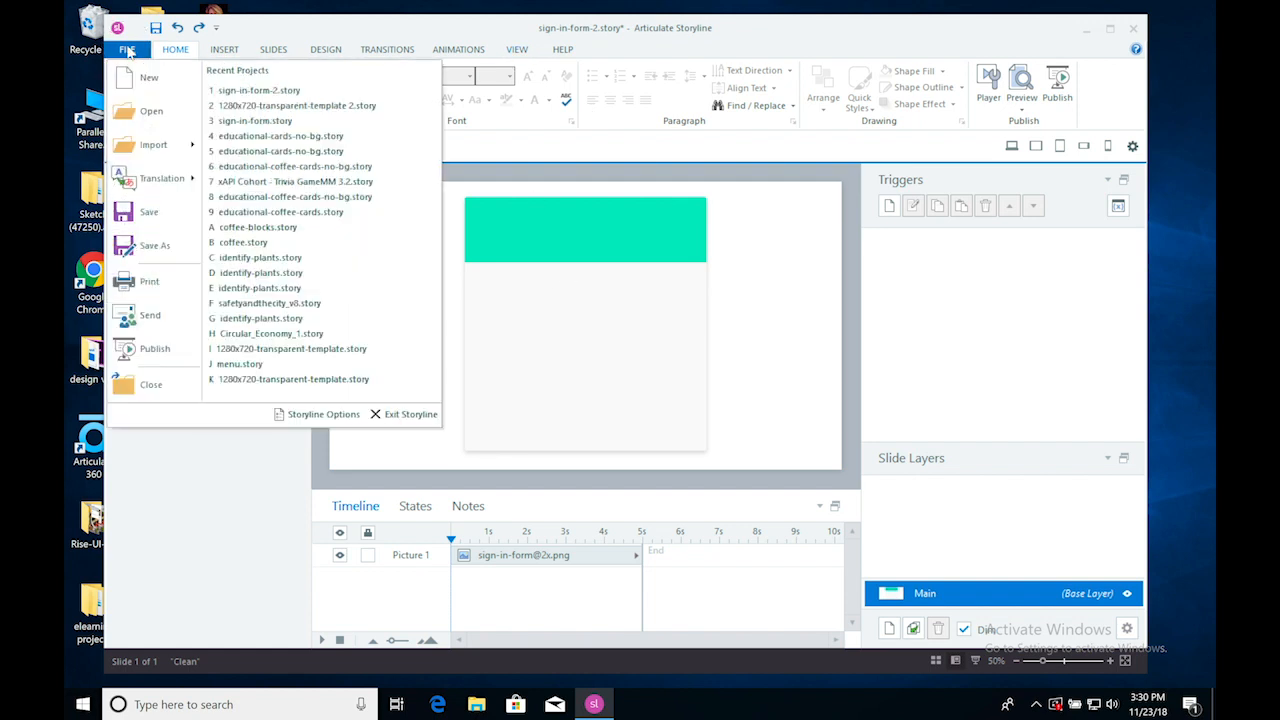
pyautogui.click(149, 380)
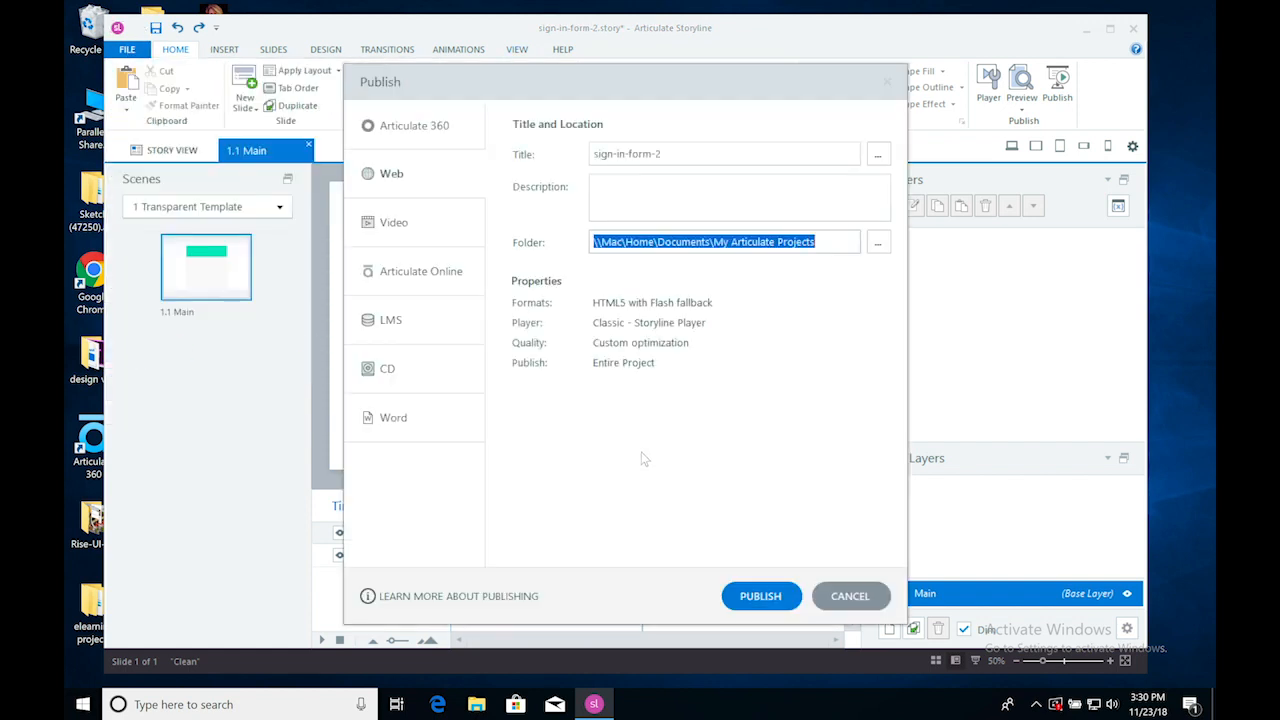
pyautogui.click(755, 595)
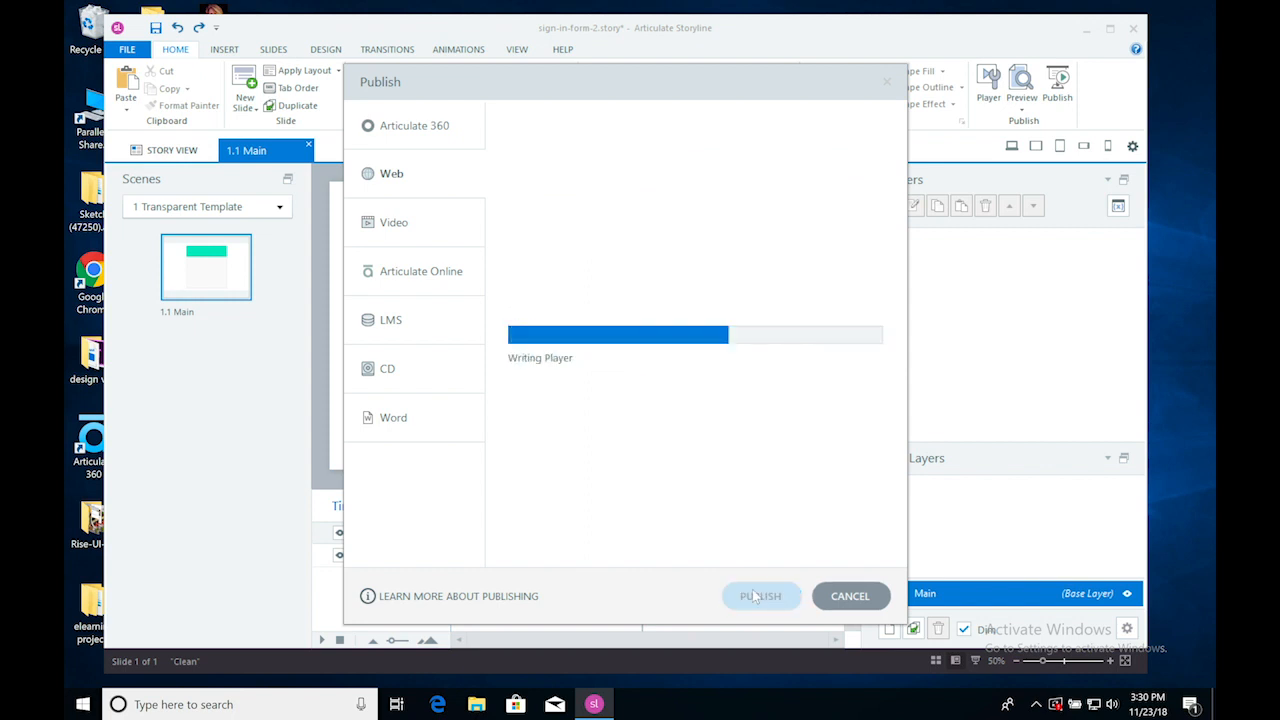
pyautogui.moveTo(622, 678)
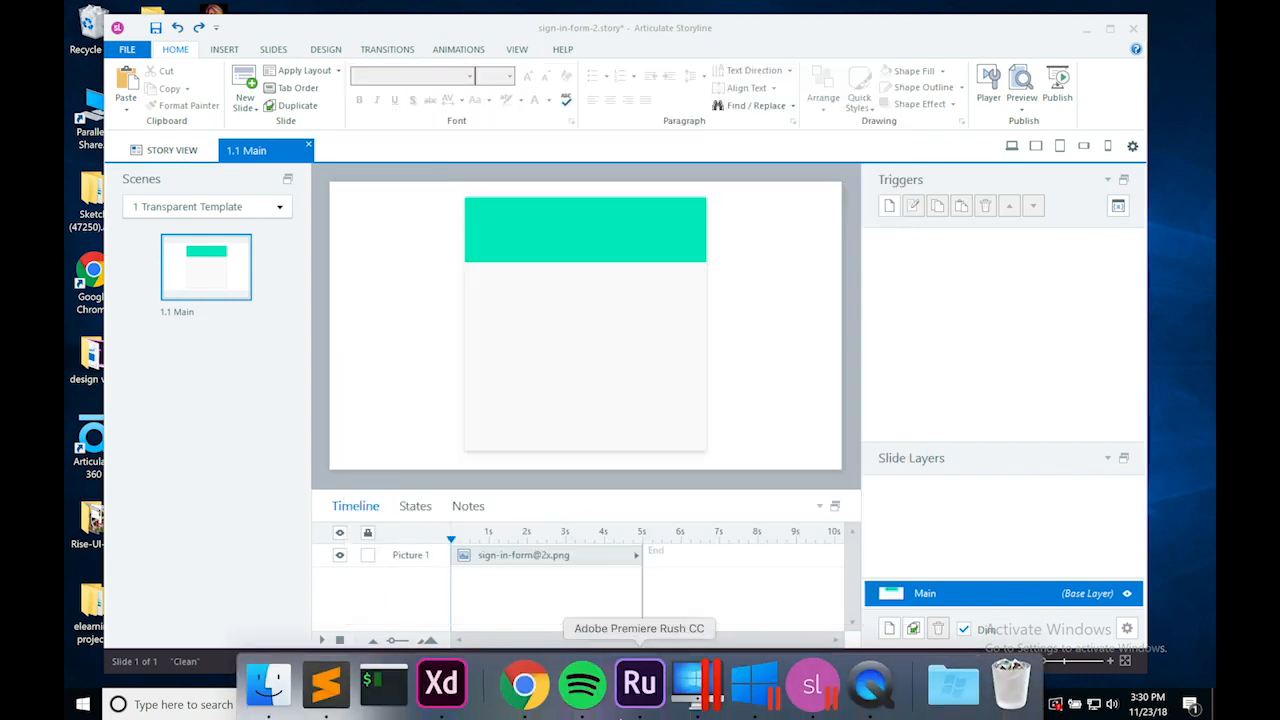
pyautogui.click(789, 490)
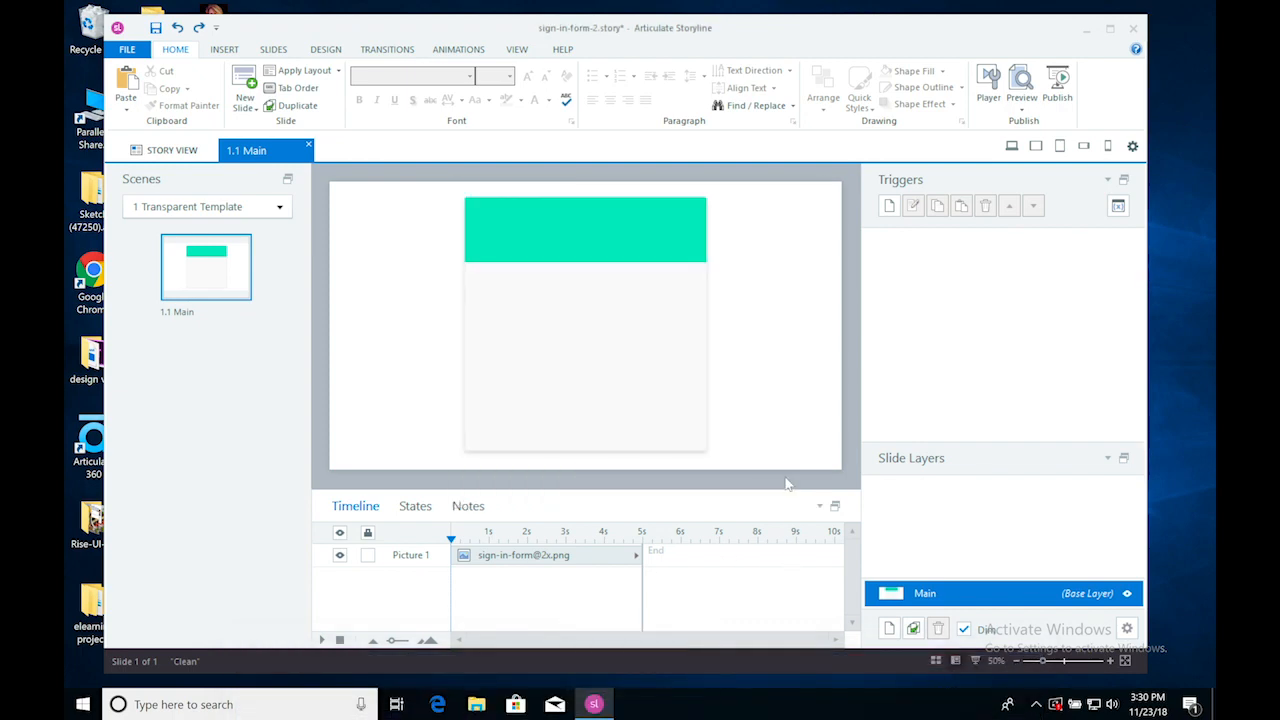
# Switch to Finder and open story_html5.html from the sign-in-form-2 output folder in Chrome to check the published form card.
pyautogui.moveTo(326, 700)
pyautogui.click(270, 686)
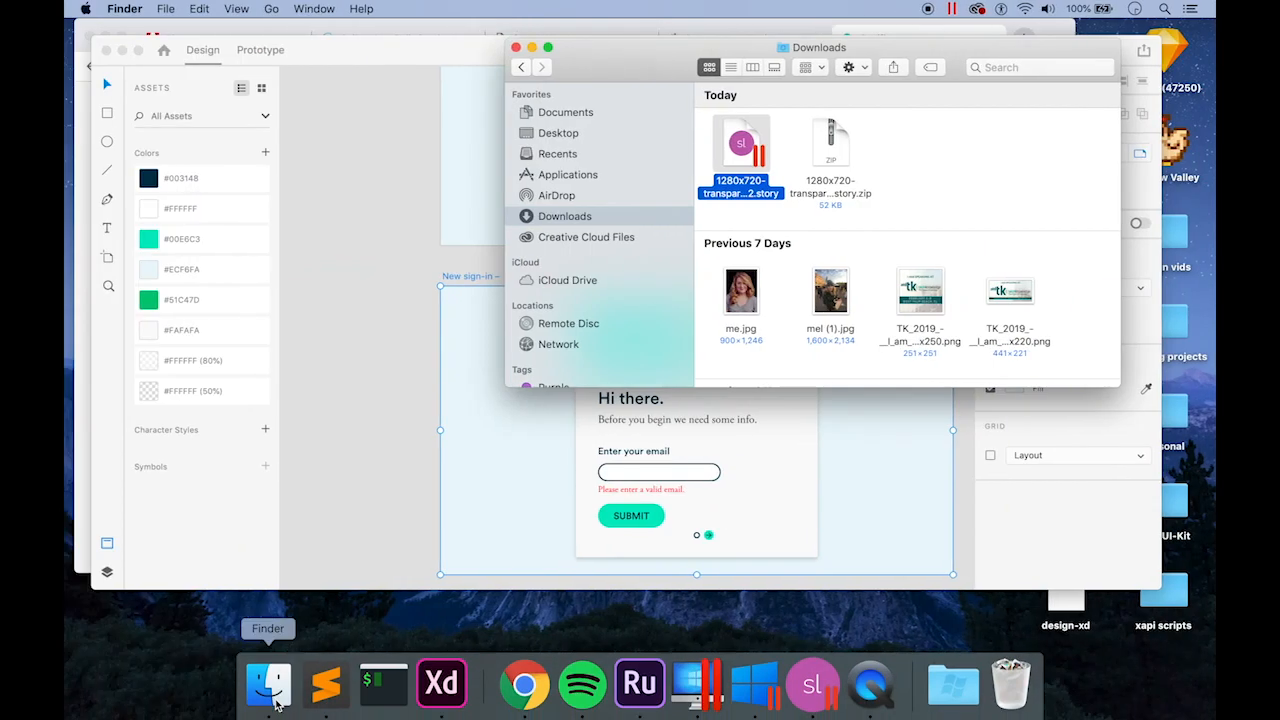
pyautogui.click(566, 113)
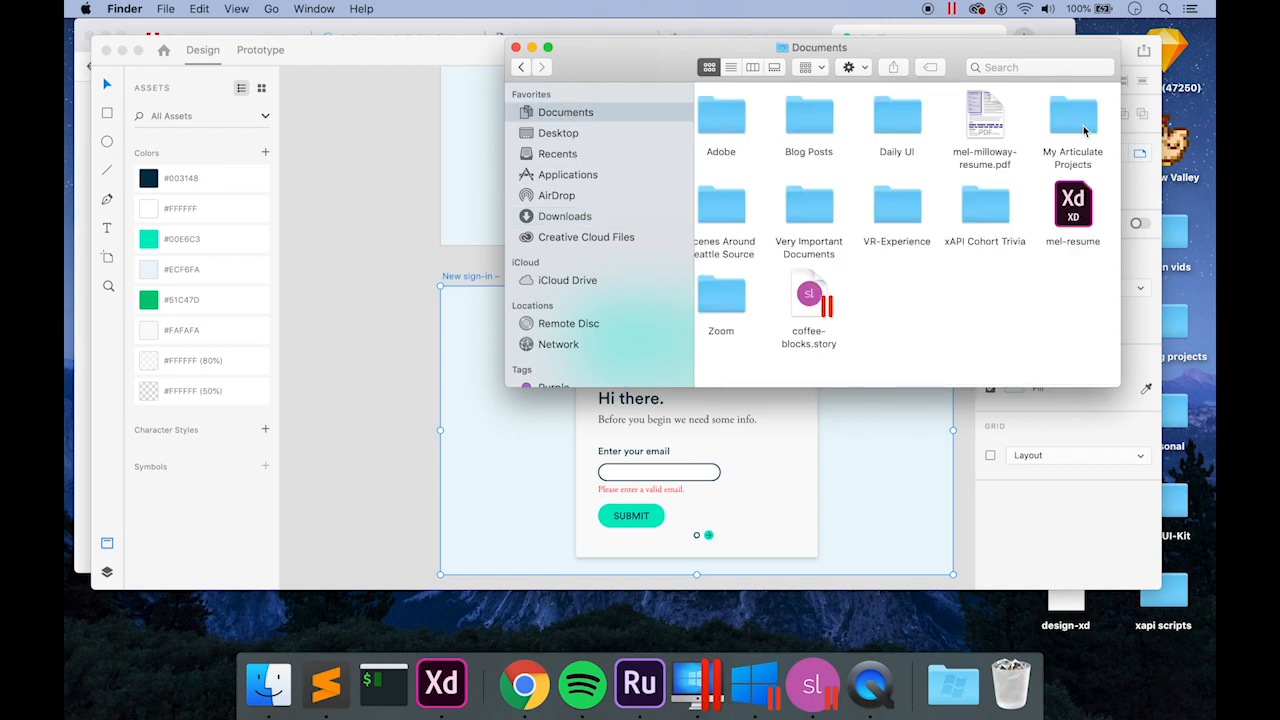
pyautogui.doubleClick(1084, 131)
pyautogui.doubleClick(752, 158)
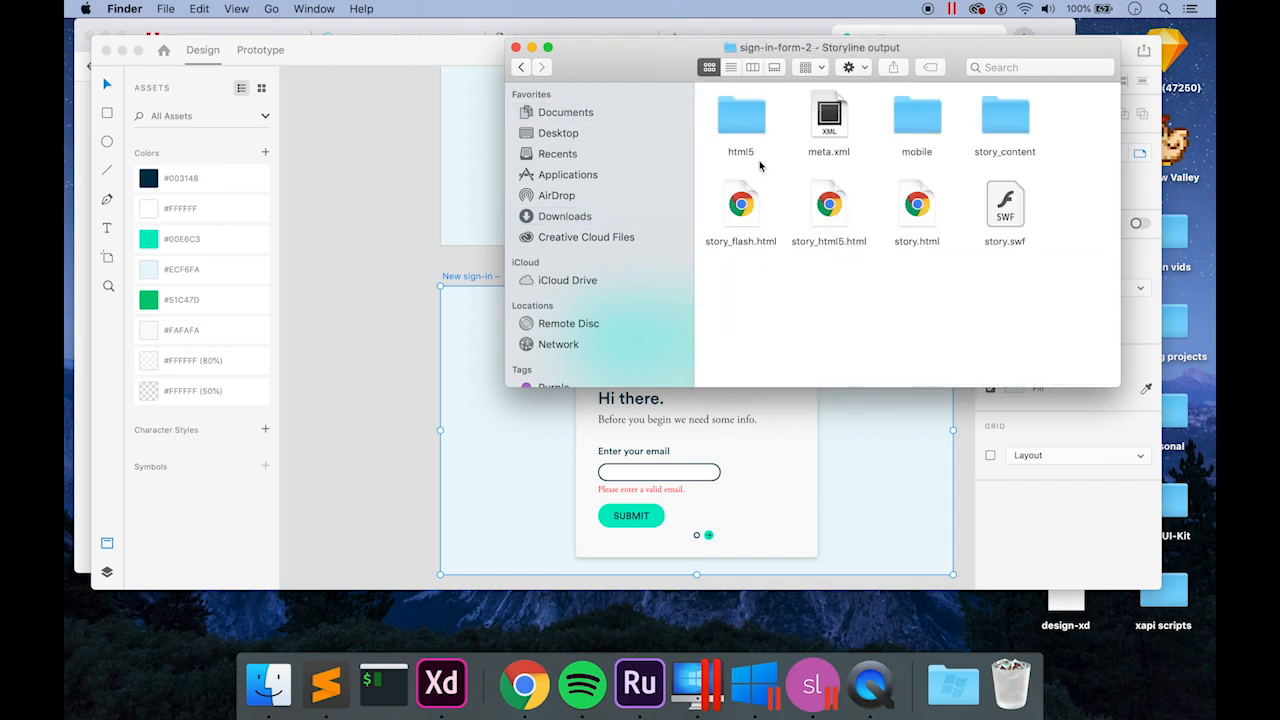
pyautogui.rightClick(826, 212)
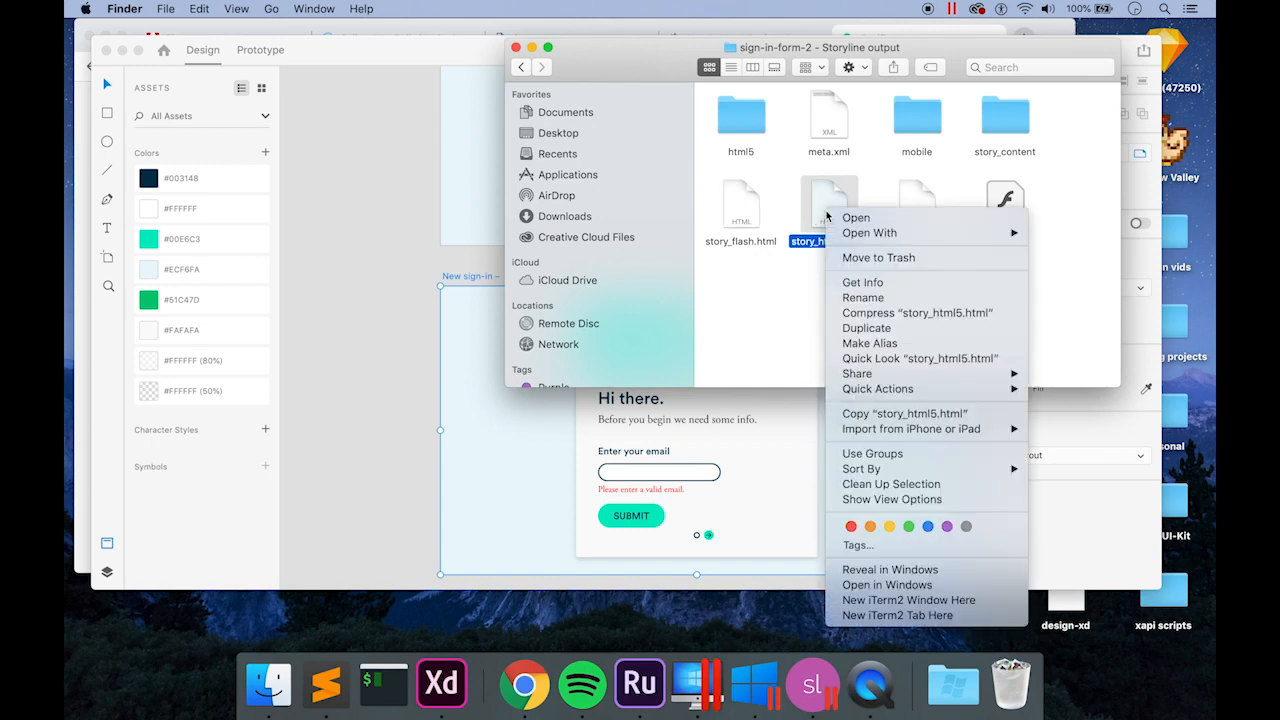
pyautogui.moveTo(860, 232)
pyautogui.click(768, 283)
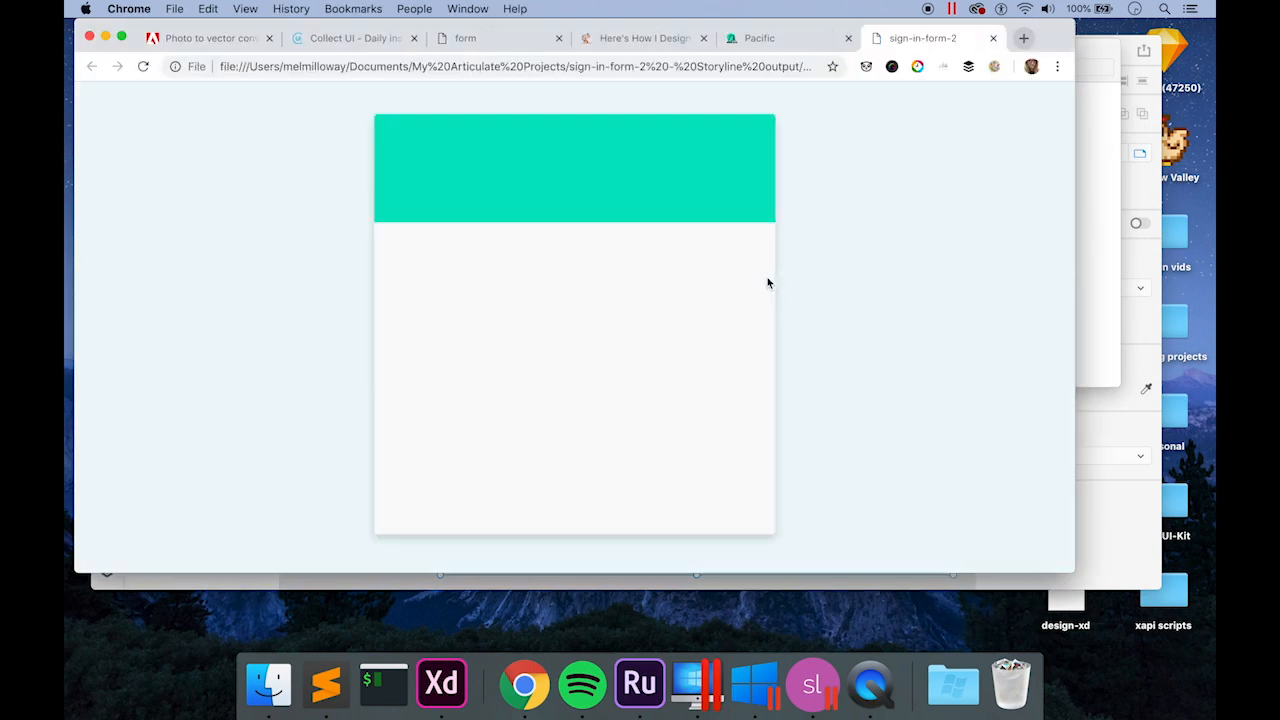
# Return to Storyline, browse the pictures in the xapi sign in form folder as thumbnails, and cancel the insertion.
pyautogui.click(812, 684)
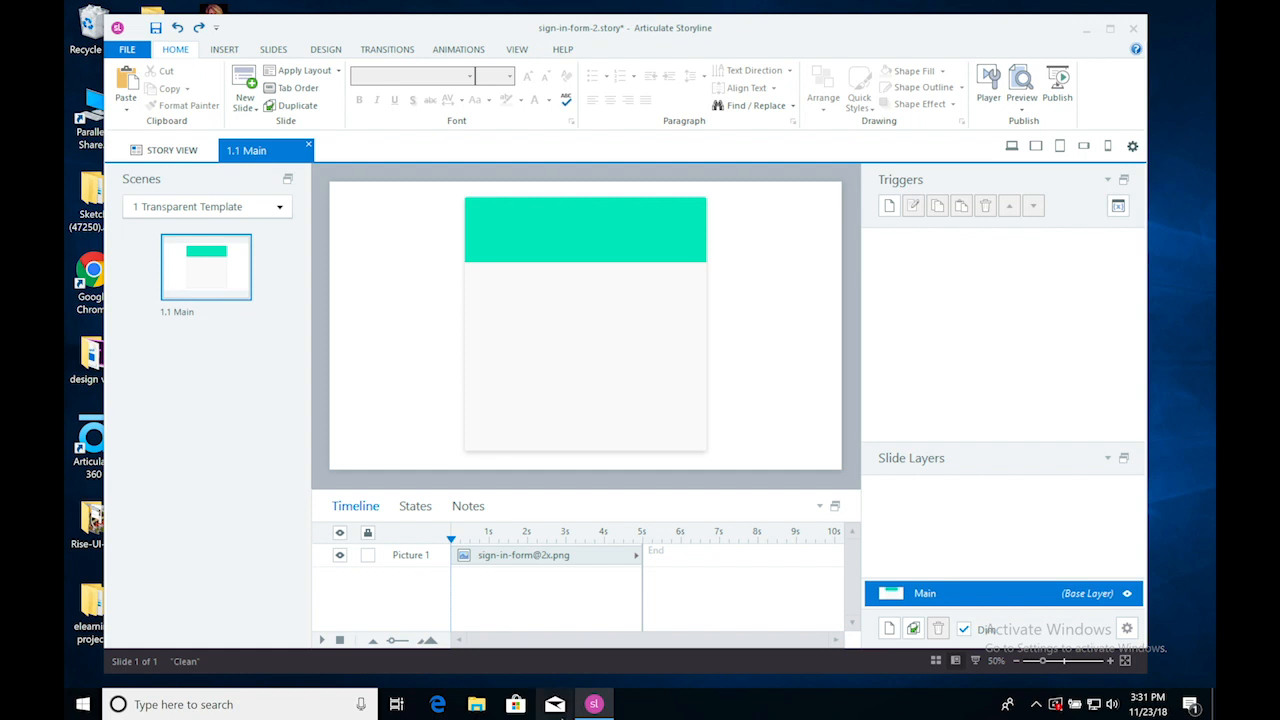
pyautogui.moveTo(565, 714)
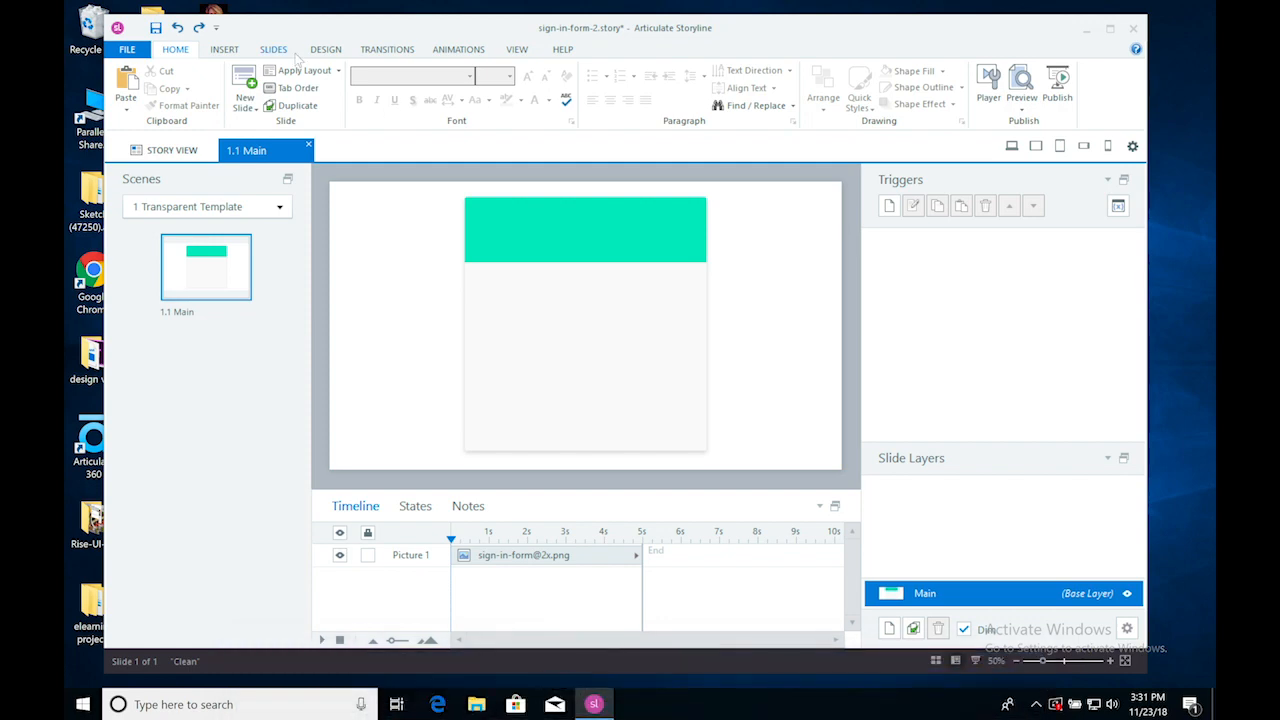
pyautogui.click(224, 49)
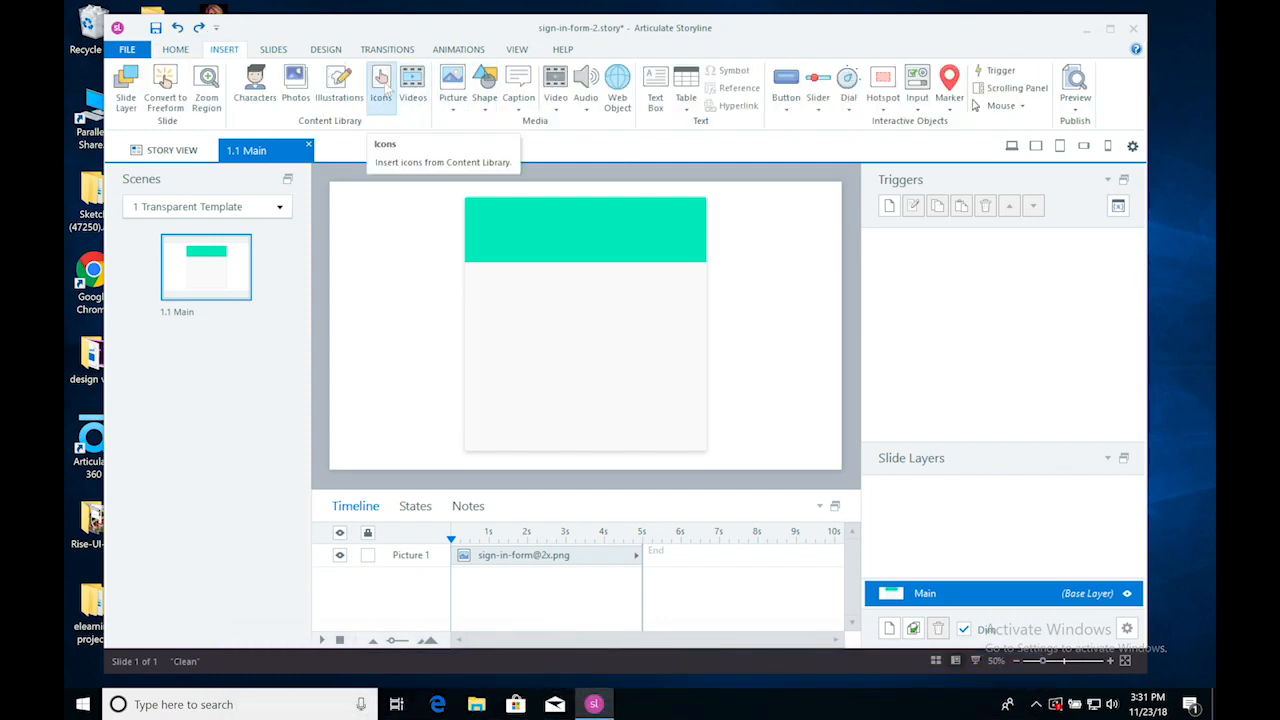
pyautogui.click(452, 80)
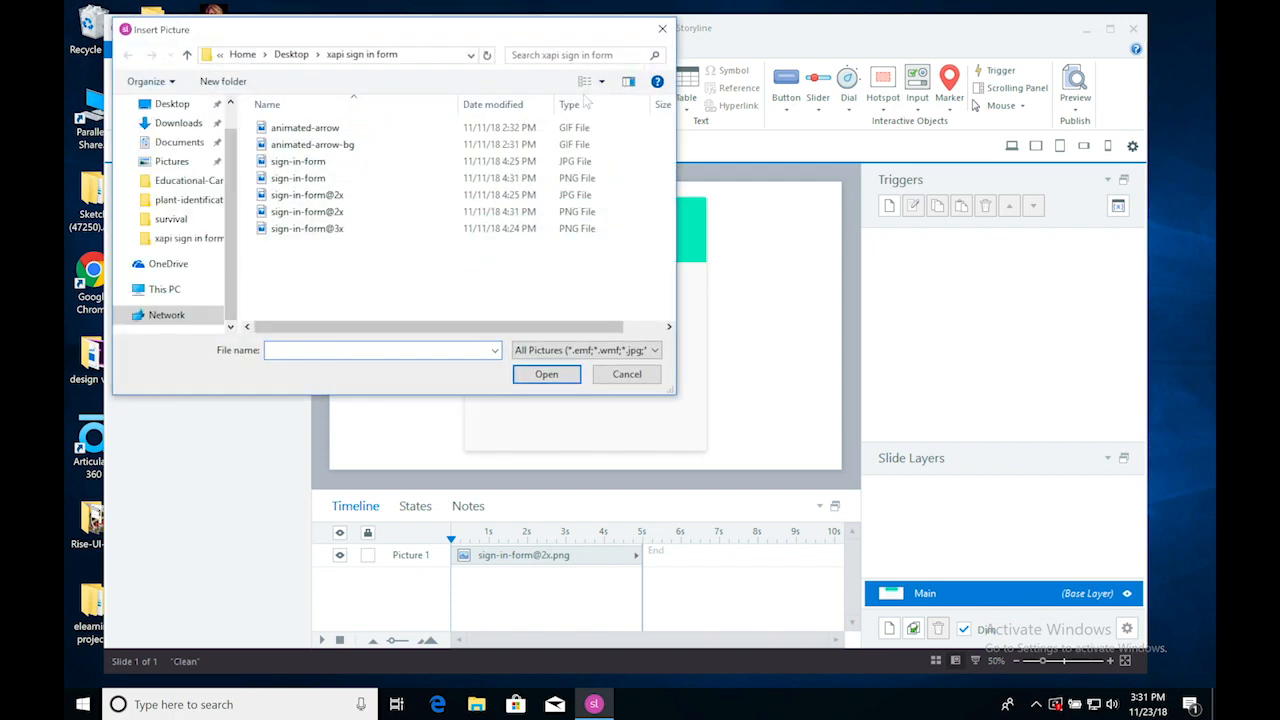
pyautogui.click(601, 81)
pyautogui.click(636, 67)
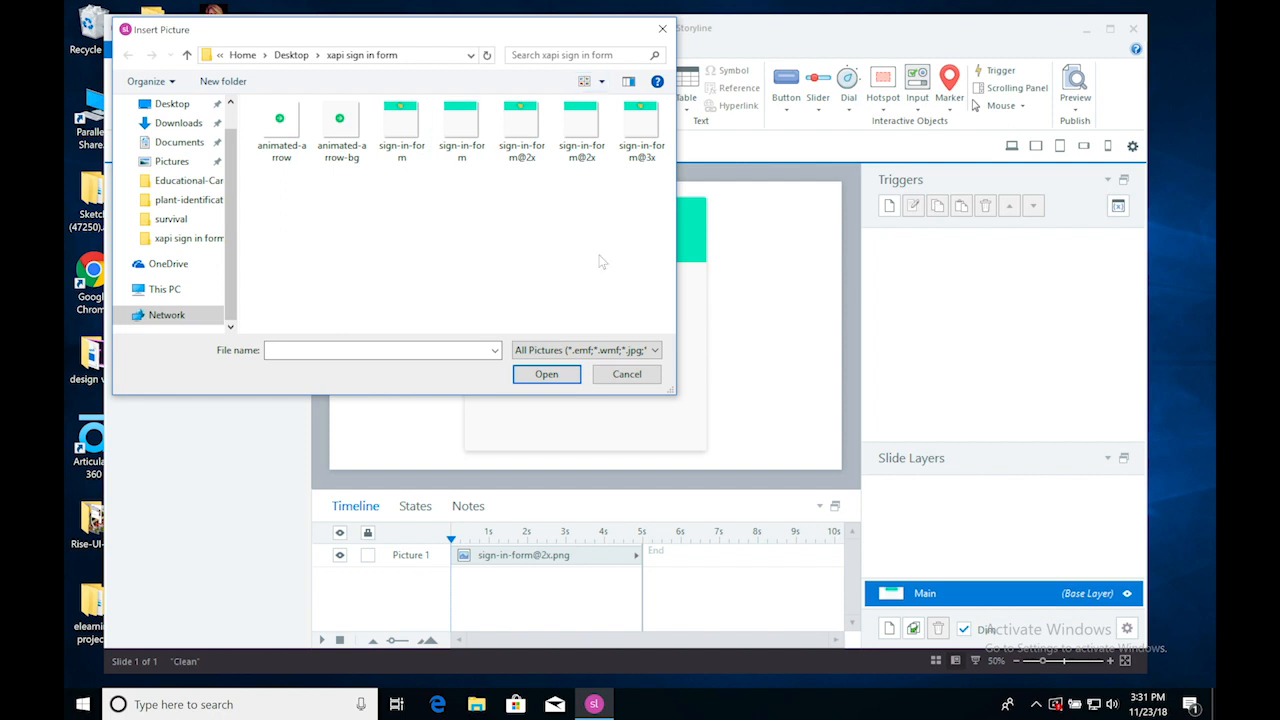
pyautogui.click(658, 378)
# Switch to Adobe XD, look over the sign-in mockups and select the waving hand graphic on Artboard 1.
pyautogui.moveTo(481, 693)
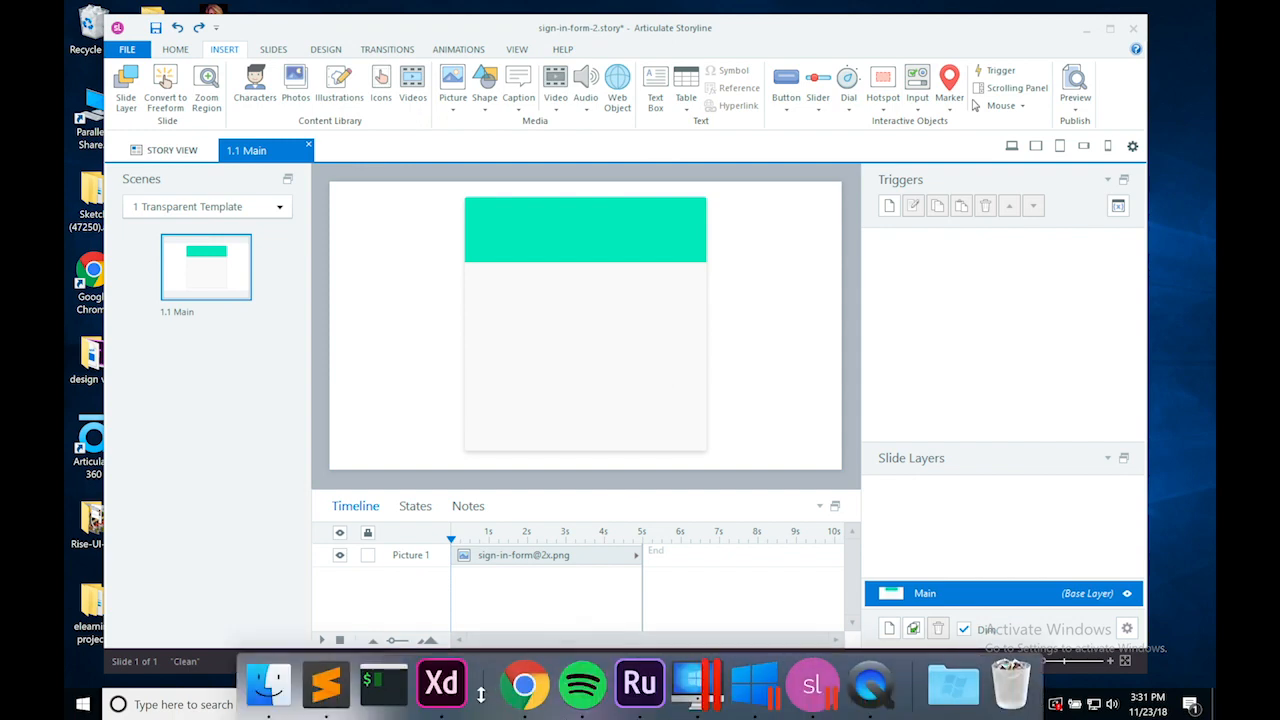
pyautogui.click(441, 684)
pyautogui.click(705, 335)
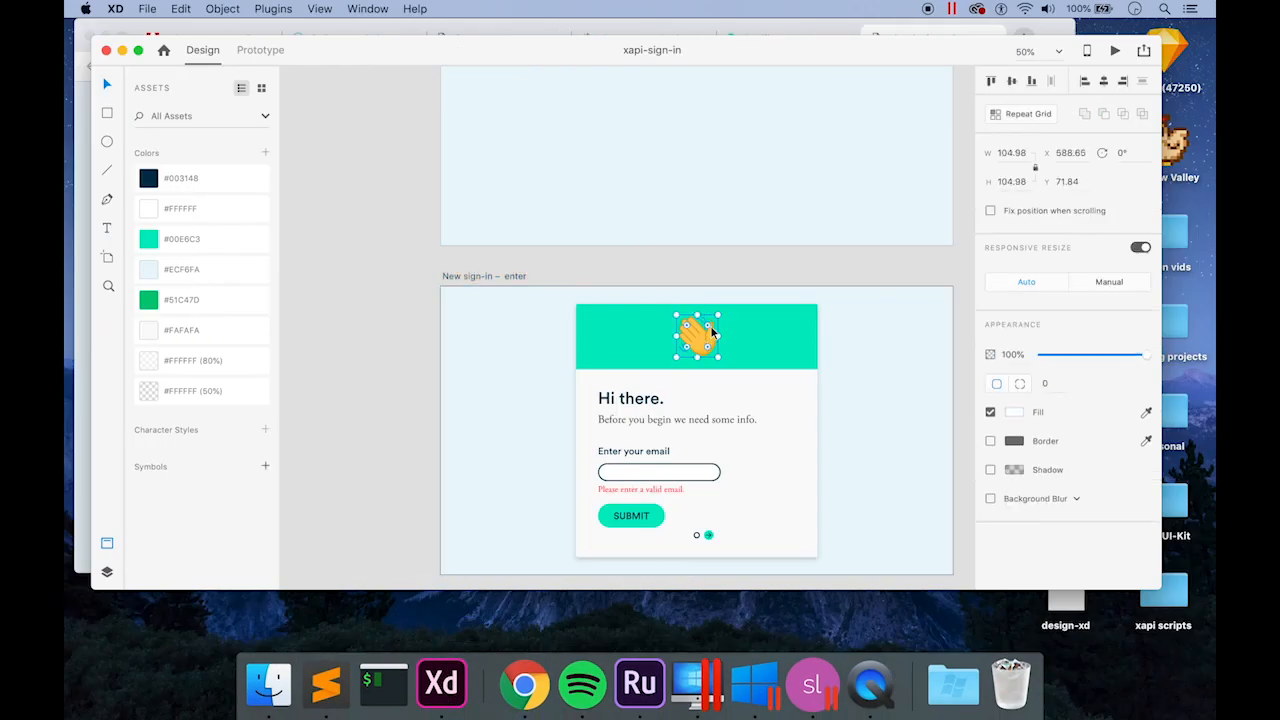
pyautogui.hscroll(5, 712, 332)
pyautogui.scroll(3, 712, 332)
pyautogui.hscroll(6, 712, 332)
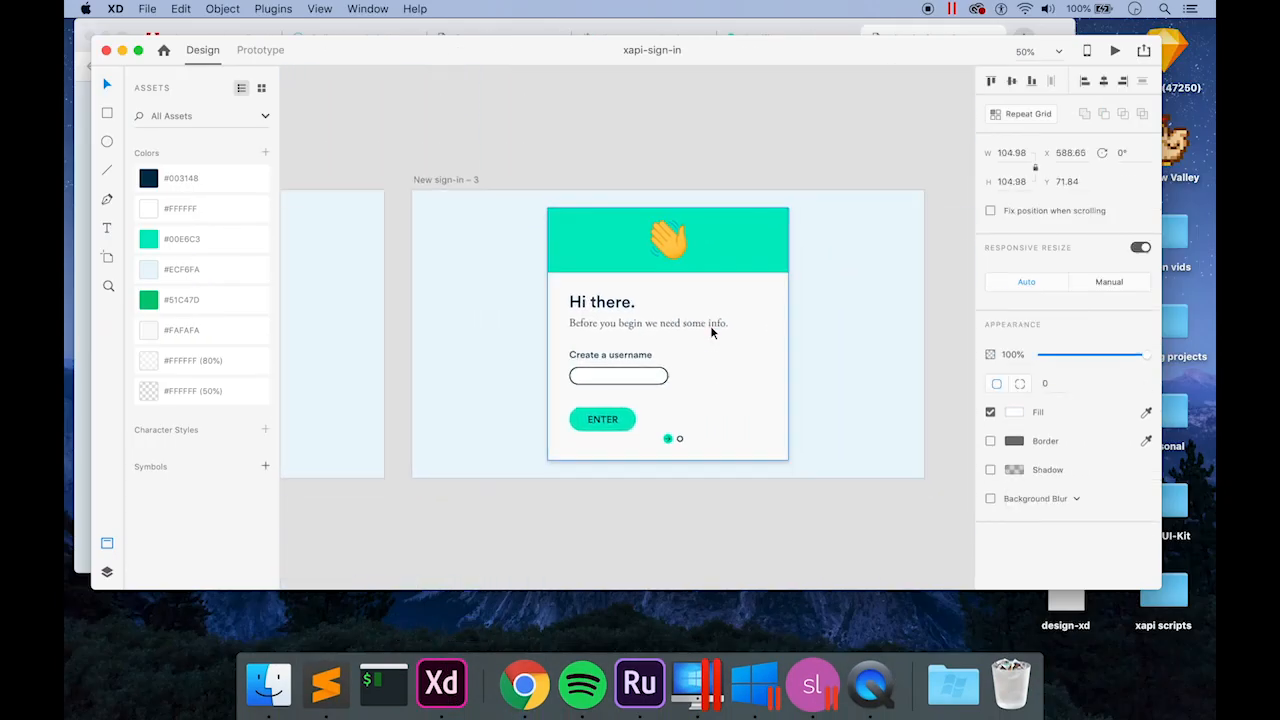
pyautogui.hscroll(-5, 712, 332)
pyautogui.scroll(7, 712, 332)
pyautogui.hscroll(-8, 712, 332)
pyautogui.scroll(2, 712, 332)
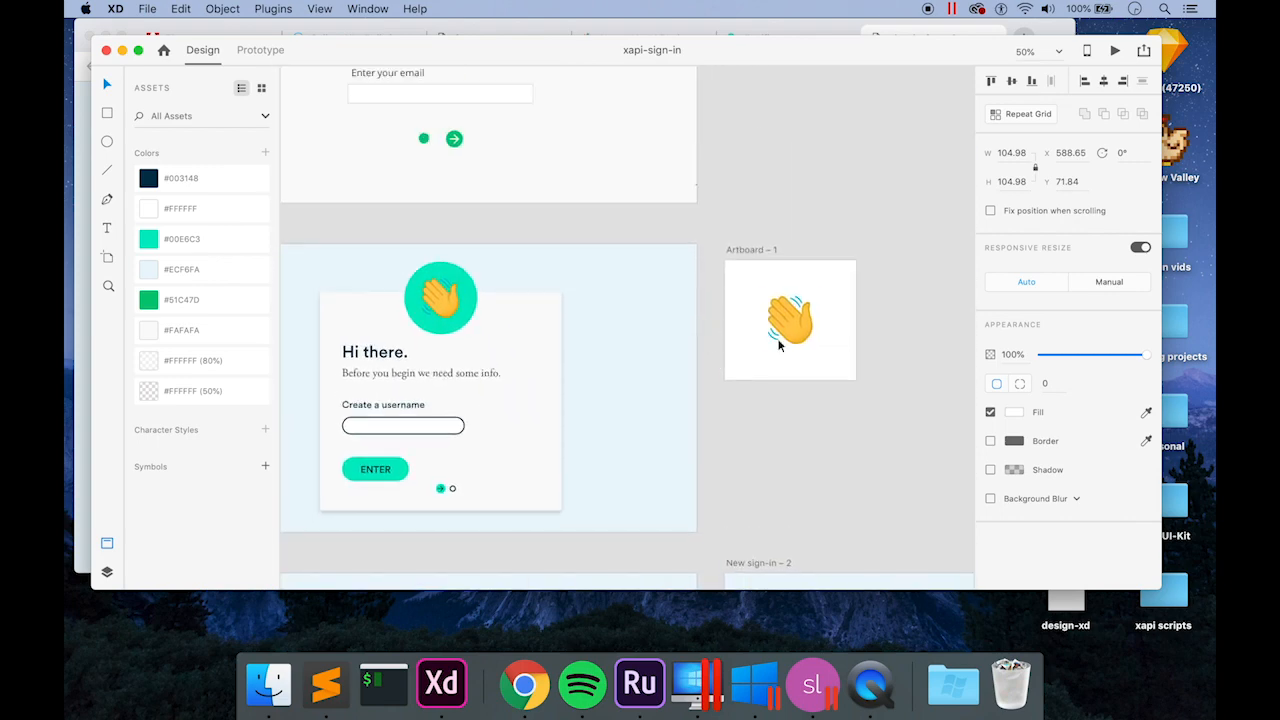
pyautogui.click(779, 345)
# Export the hand graphic as a PNG named hand into the xapi sign in form folder, for Web and designed at 2x.
pyautogui.click(108, 548)
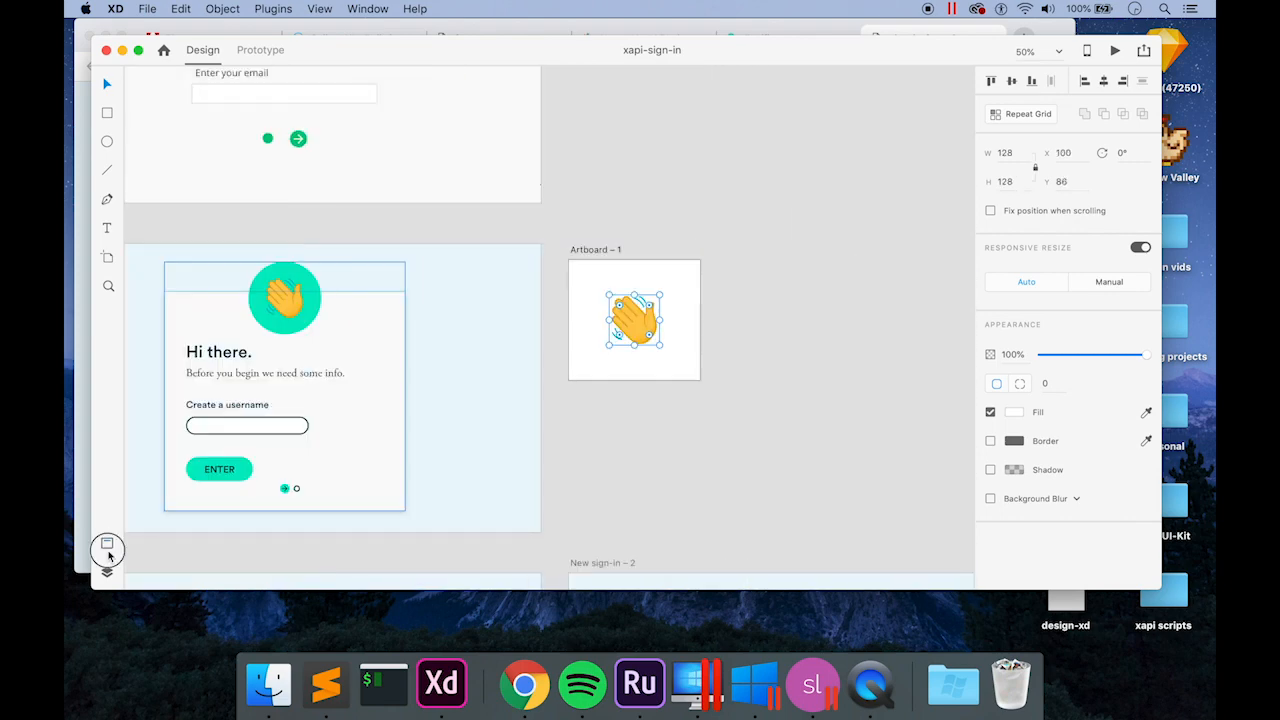
pyautogui.click(108, 548)
pyautogui.click(107, 573)
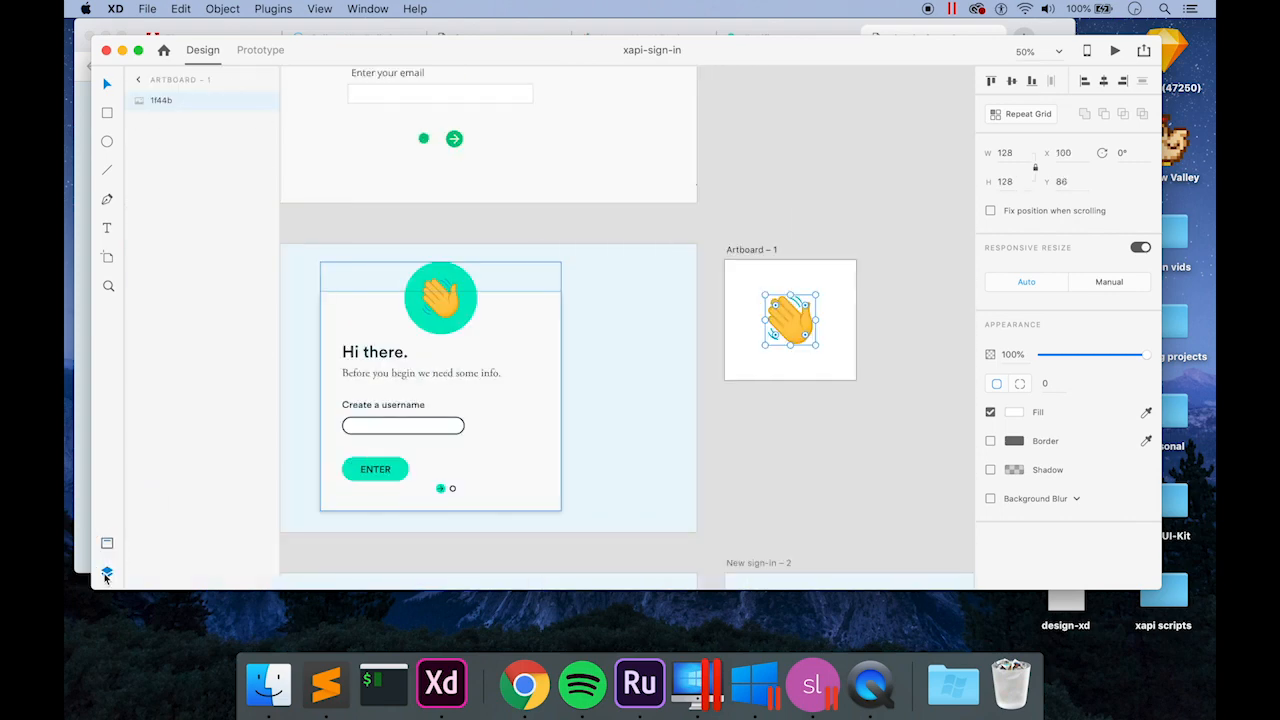
pyautogui.rightClick(186, 102)
pyautogui.click(225, 323)
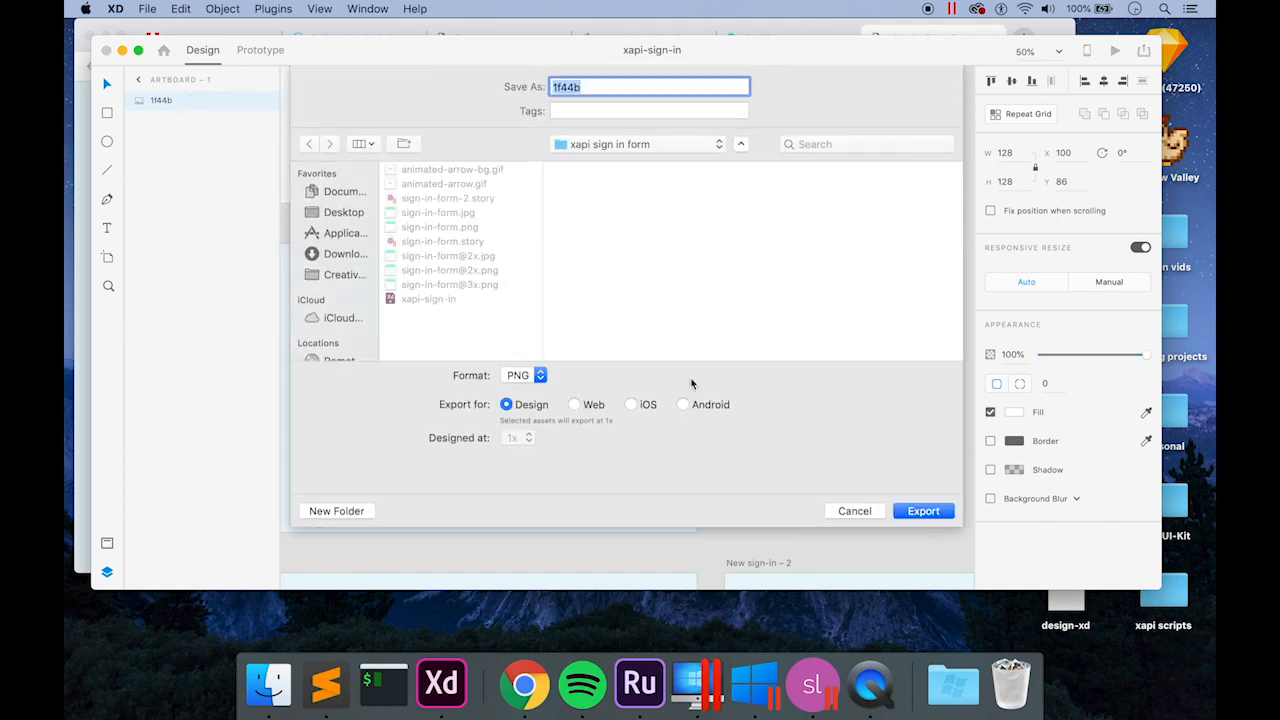
pyautogui.write('hand')
pyautogui.click(574, 405)
pyautogui.click(526, 439)
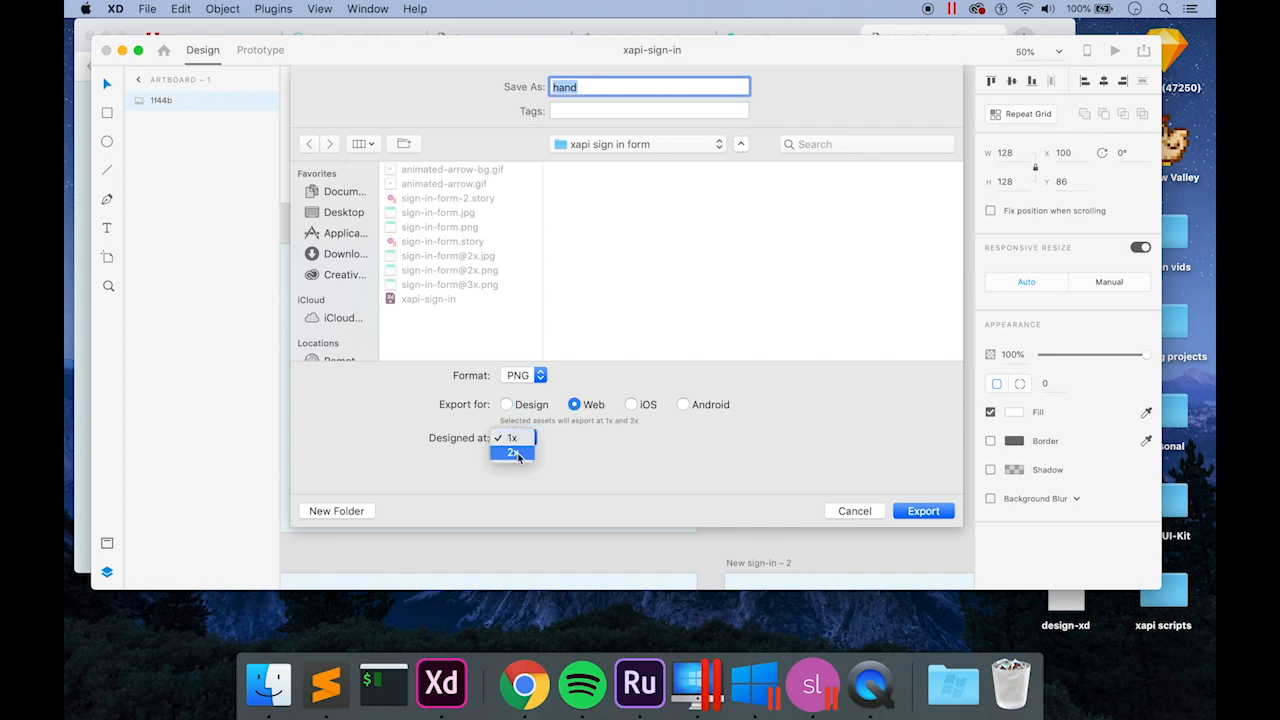
pyautogui.click(514, 454)
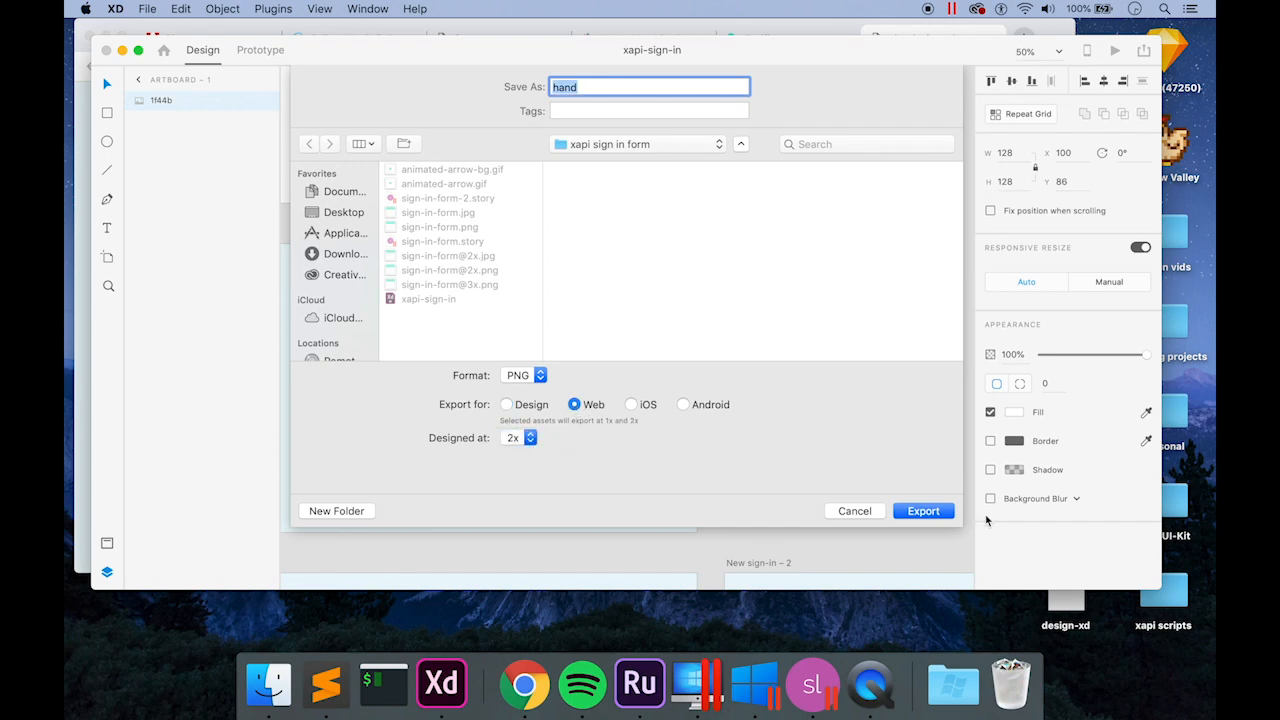
pyautogui.click(921, 511)
# Switch to Storyline and insert the hand@2x picture from the xapi sign in form folder onto the Main slide.
pyautogui.click(811, 690)
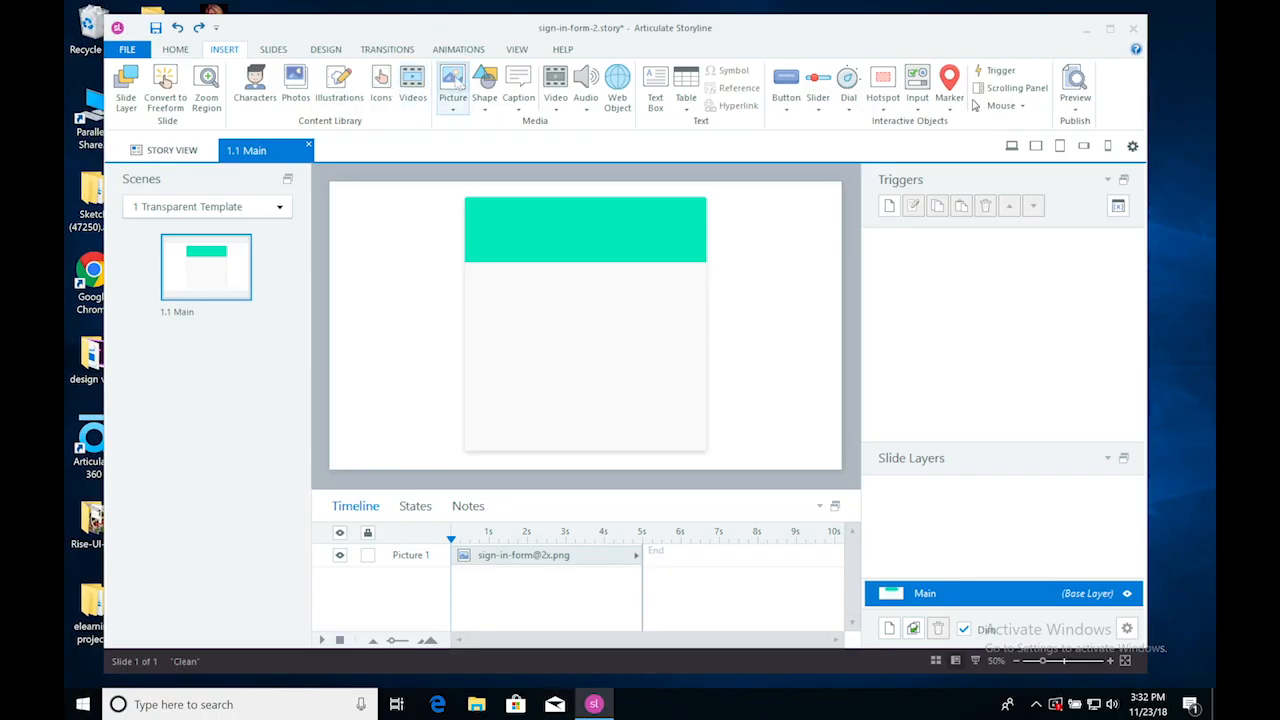
pyautogui.click(453, 82)
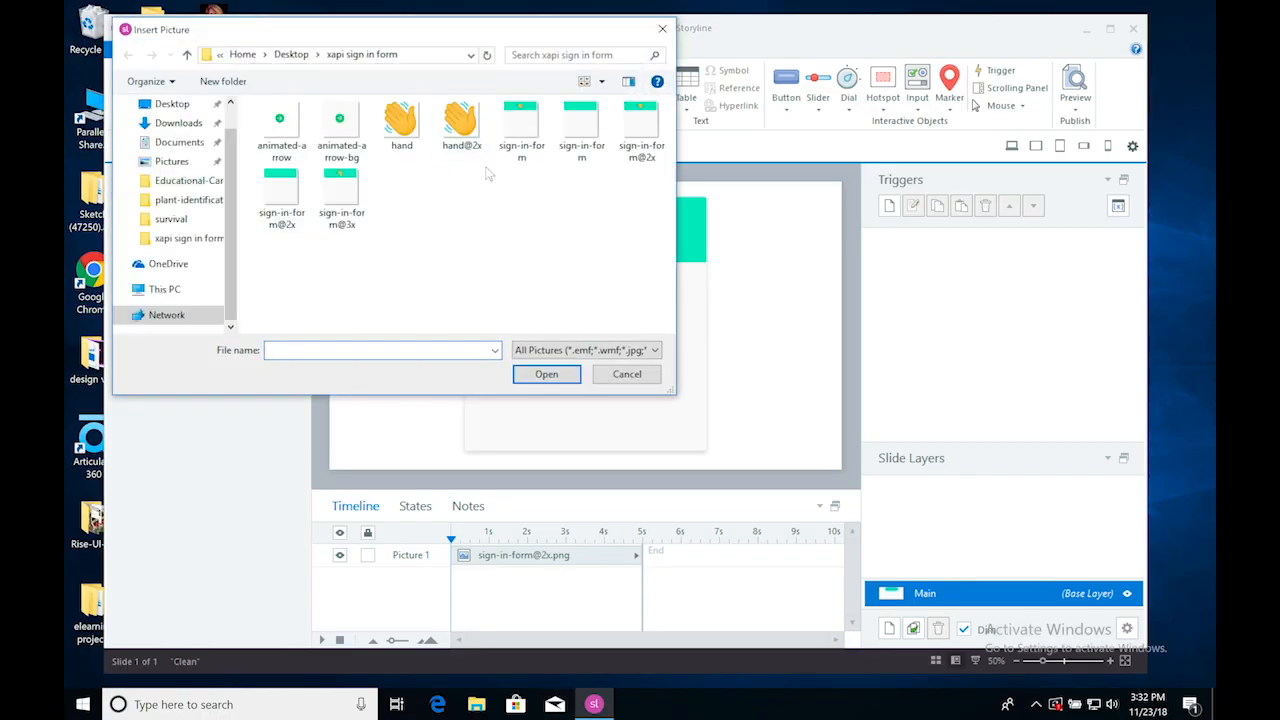
pyautogui.click(465, 128)
pyautogui.click(546, 374)
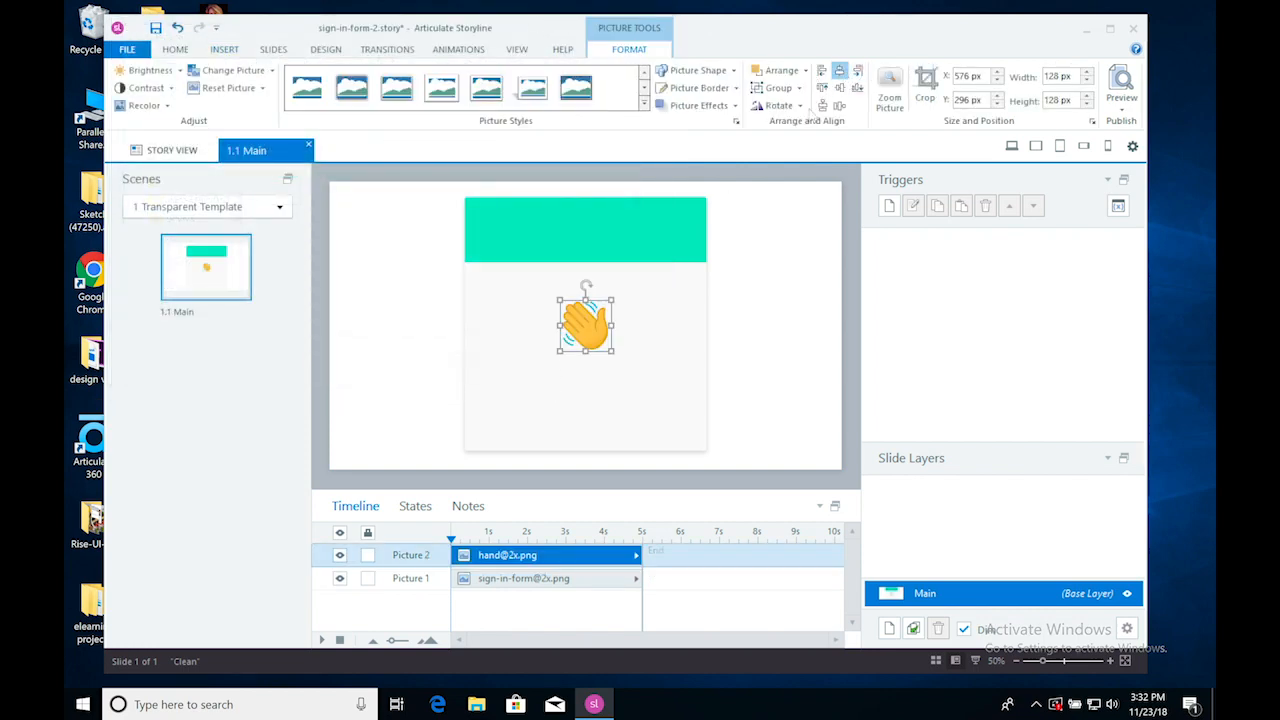
# Move the waving hand picture up into the centre of the form card's green header.
pyautogui.moveTo(586, 328); pyautogui.dragTo(586, 224)
pyautogui.click(744, 260)
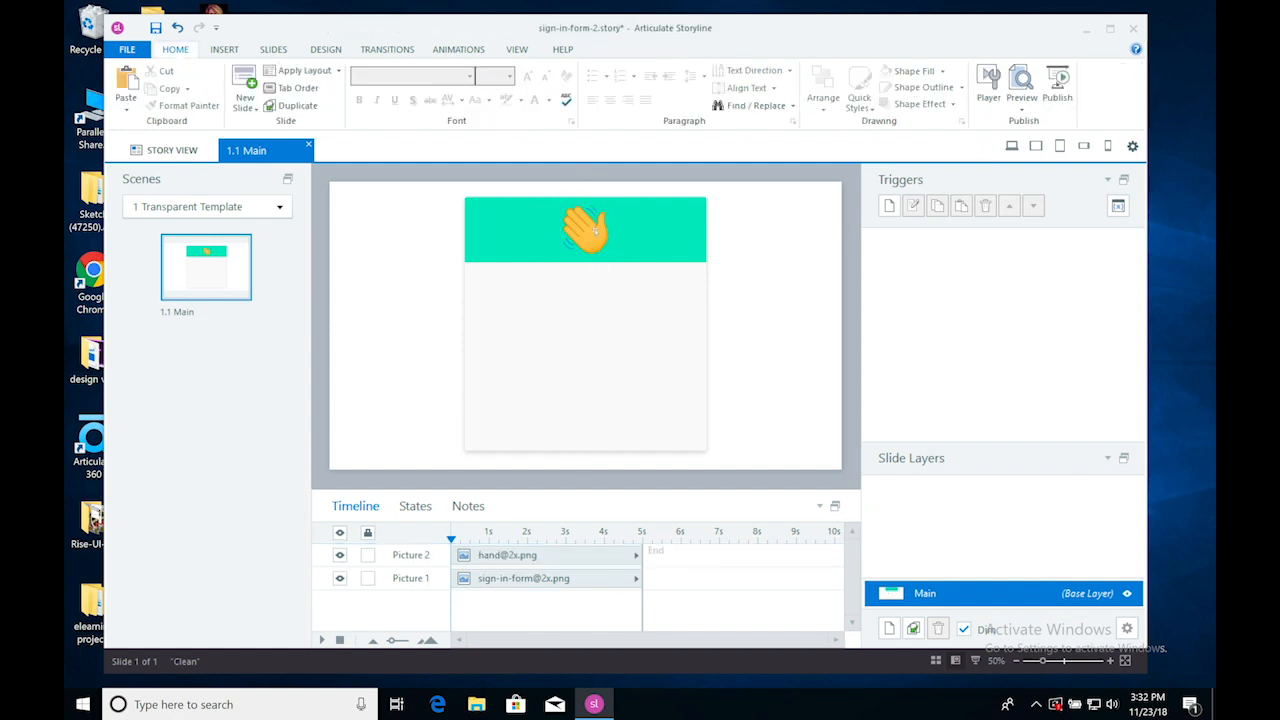
pyautogui.click(586, 224)
pyautogui.click(772, 252)
pyautogui.moveTo(648, 716)
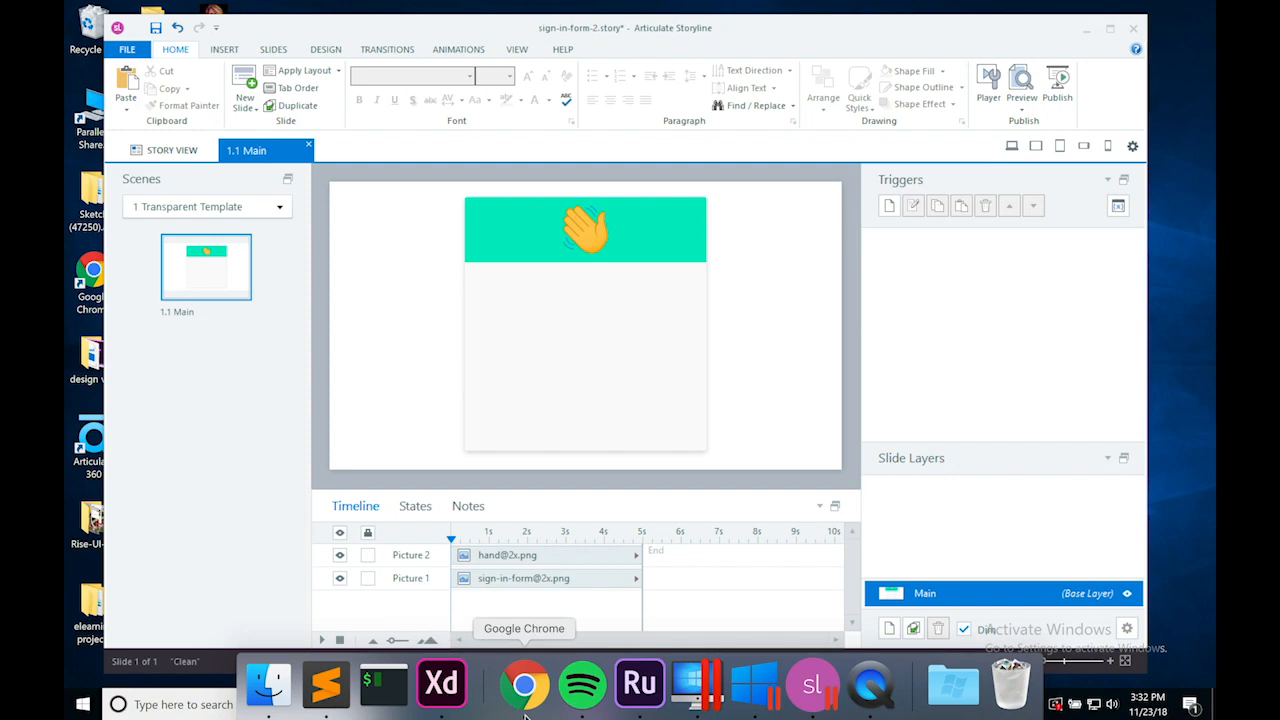
# Switch to Adobe XD and examine the "Hi there." heading's font settings on the New sign-in – enter artboard and the document's colour assets.
pyautogui.click(463, 697)
pyautogui.click(686, 491)
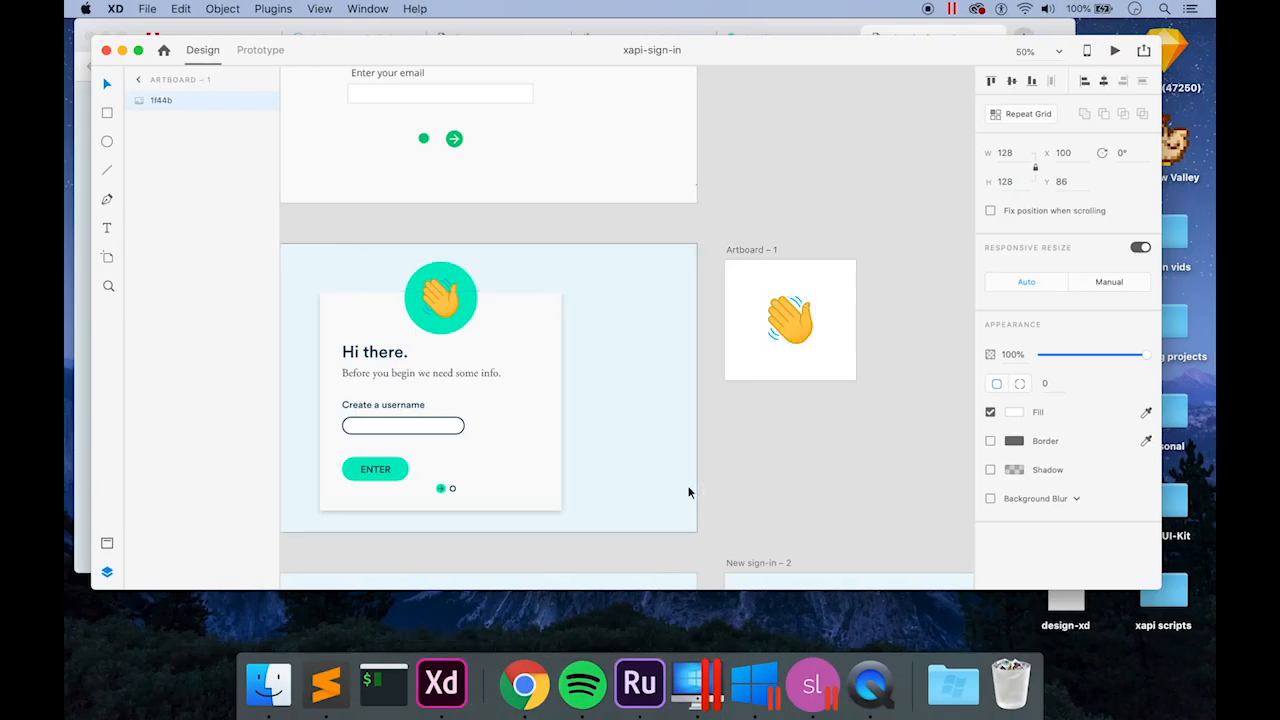
pyautogui.scroll(-10, 688, 488)
pyautogui.scroll(-2, 688, 491)
pyautogui.hscroll(3, 688, 491)
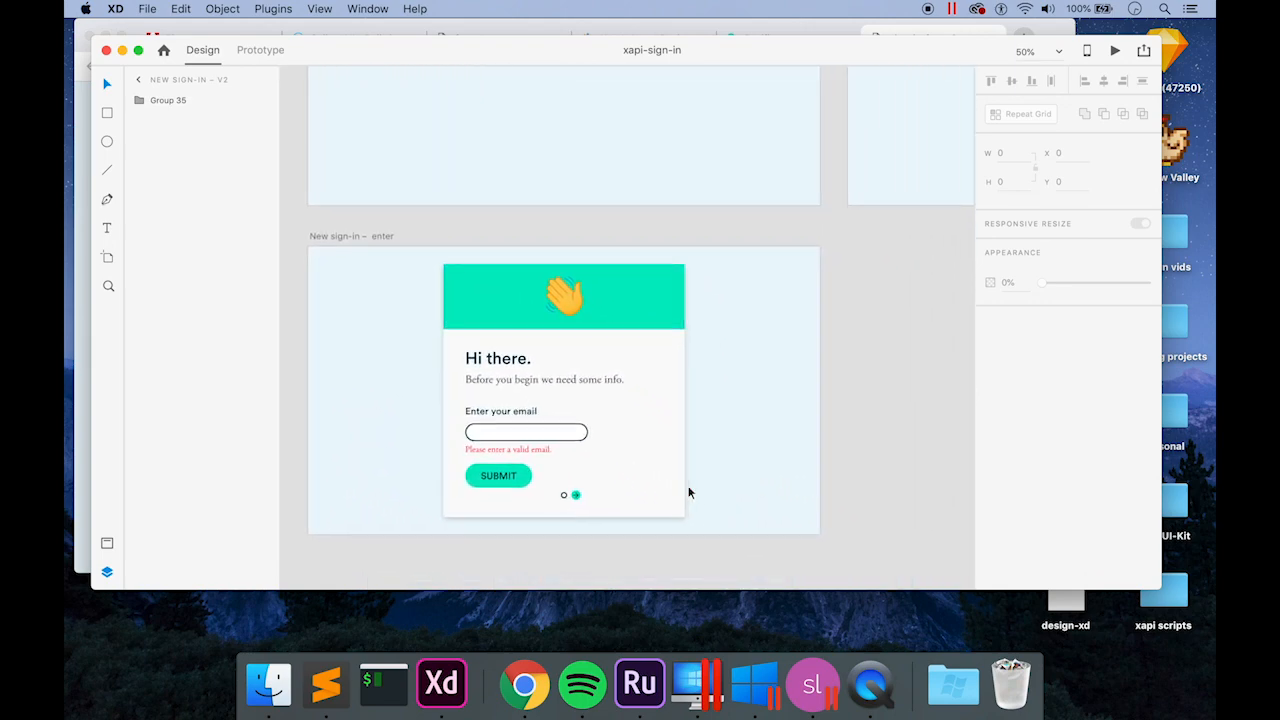
pyautogui.click(510, 366)
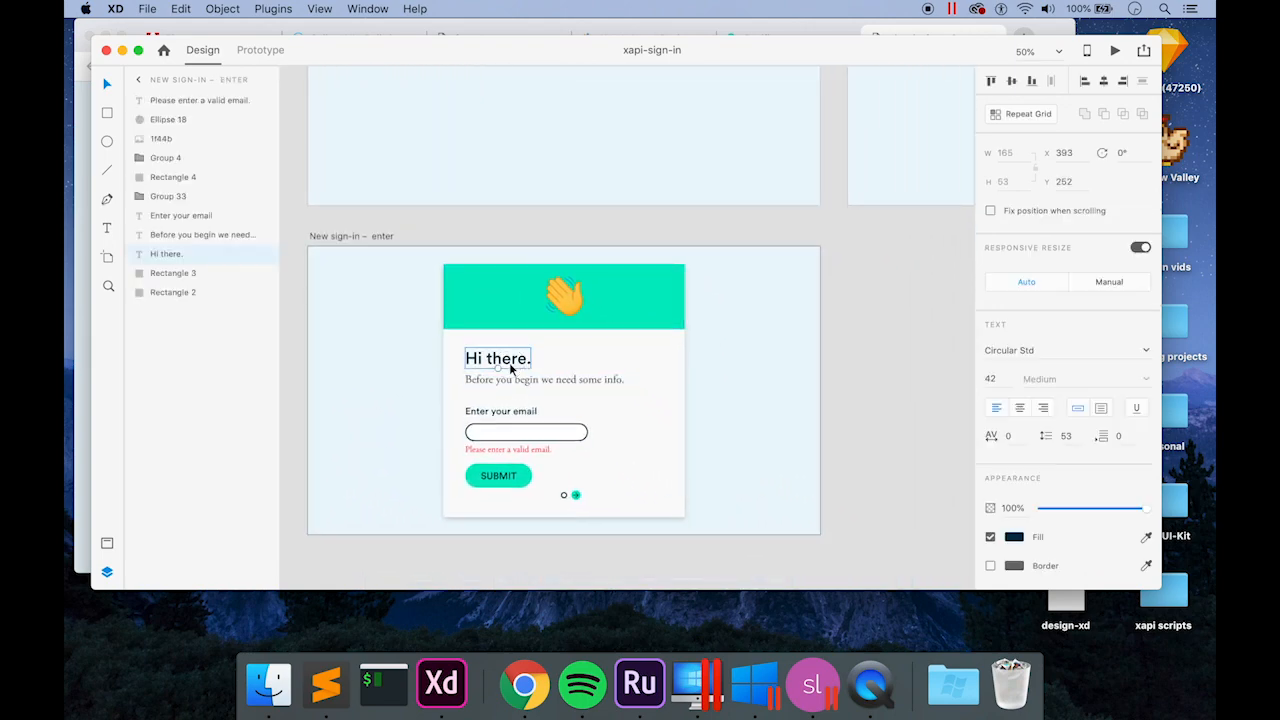
pyautogui.click(108, 545)
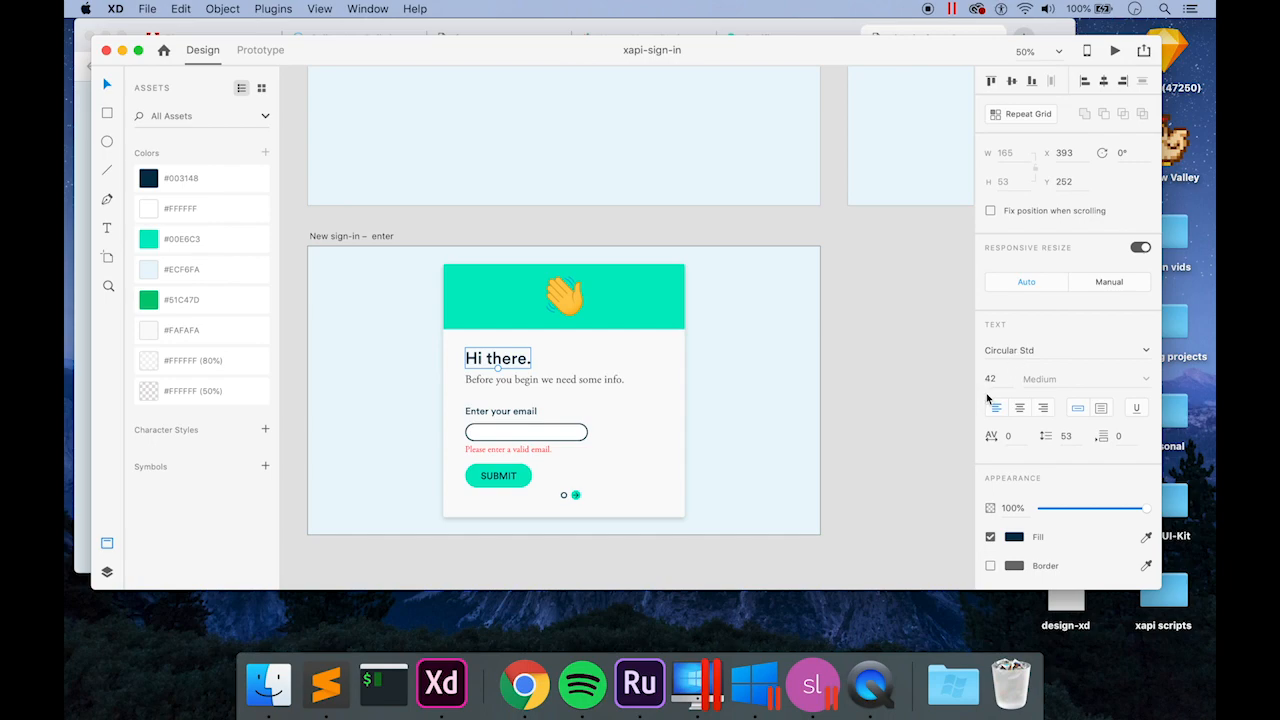
# Switch to Storyline and add a text box reading "Hi there." on the form card below the green header.
pyautogui.click(836, 686)
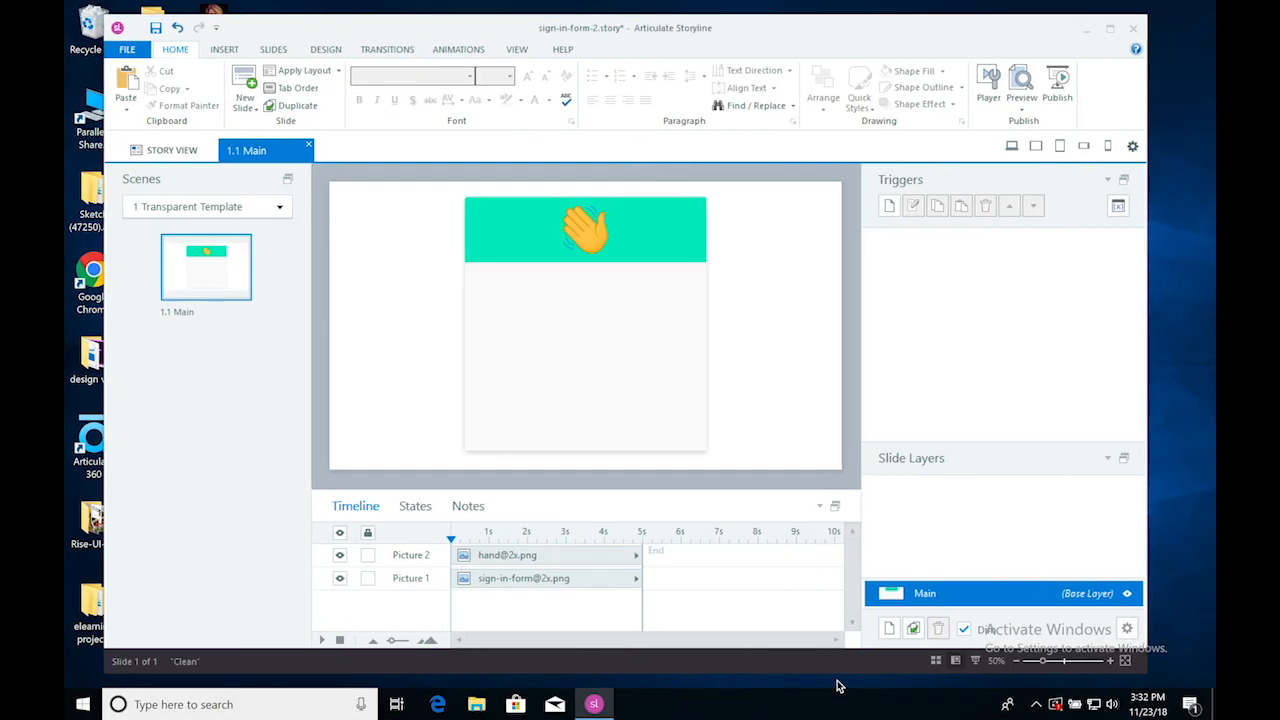
pyautogui.click(224, 49)
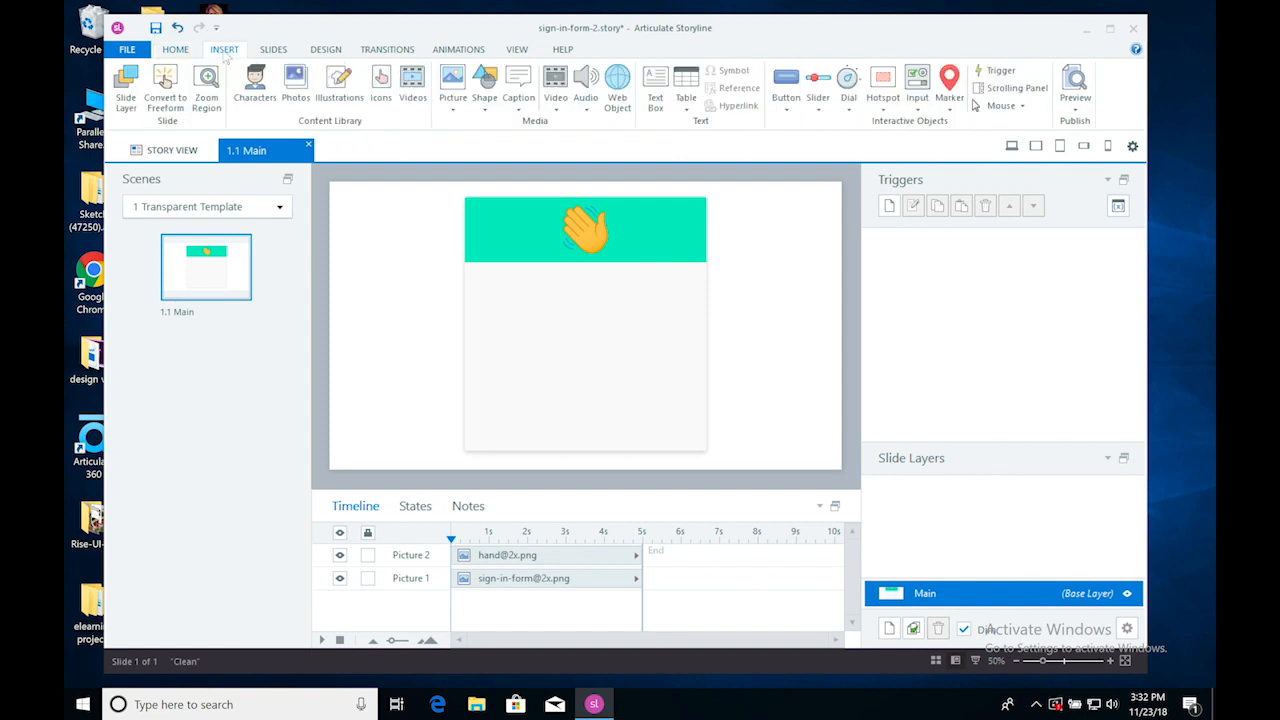
pyautogui.click(655, 90)
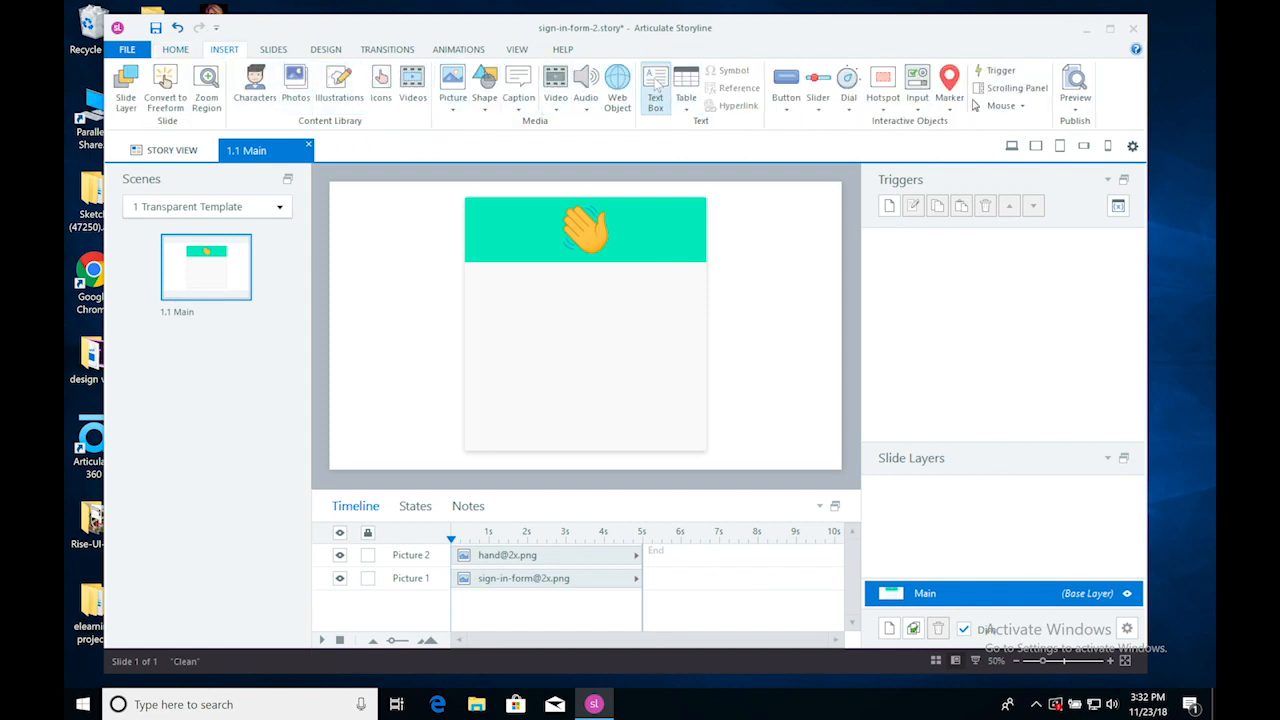
pyautogui.click(536, 300)
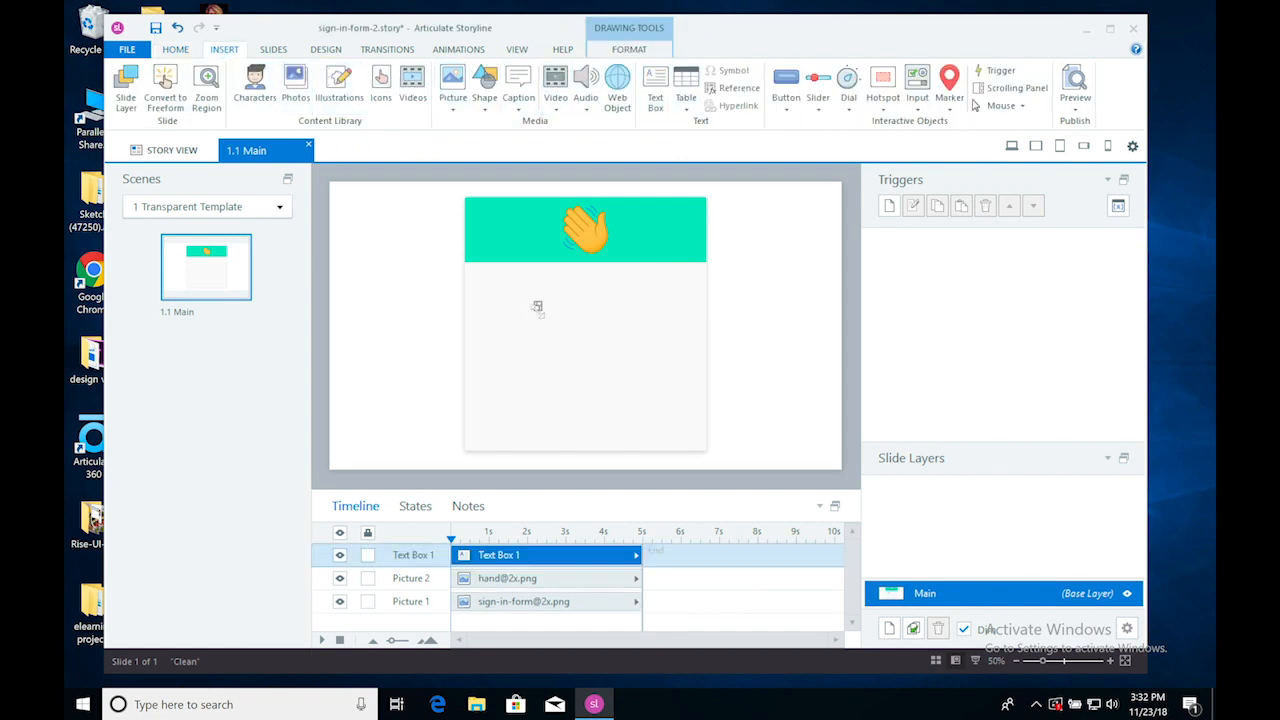
pyautogui.write('Hi there.')
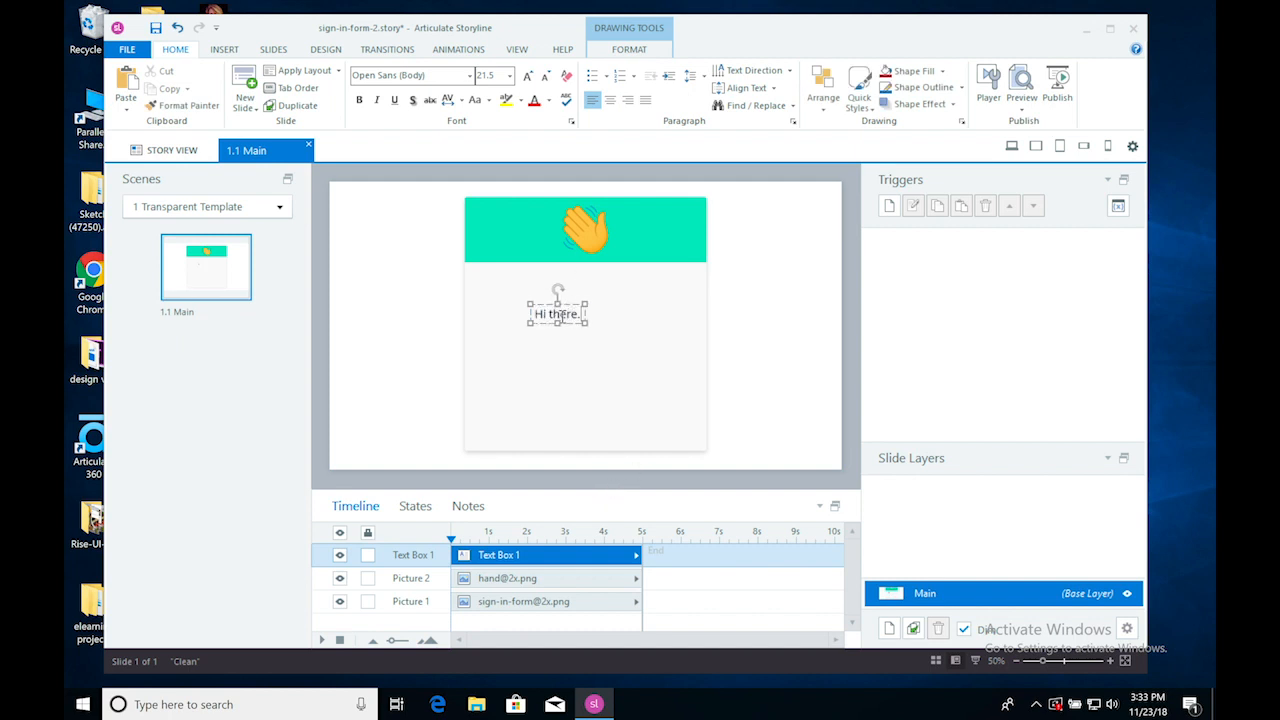
# Format the "Hi there." text in Circular Std Medium at size 42.
pyautogui.tripleClick(557, 315)
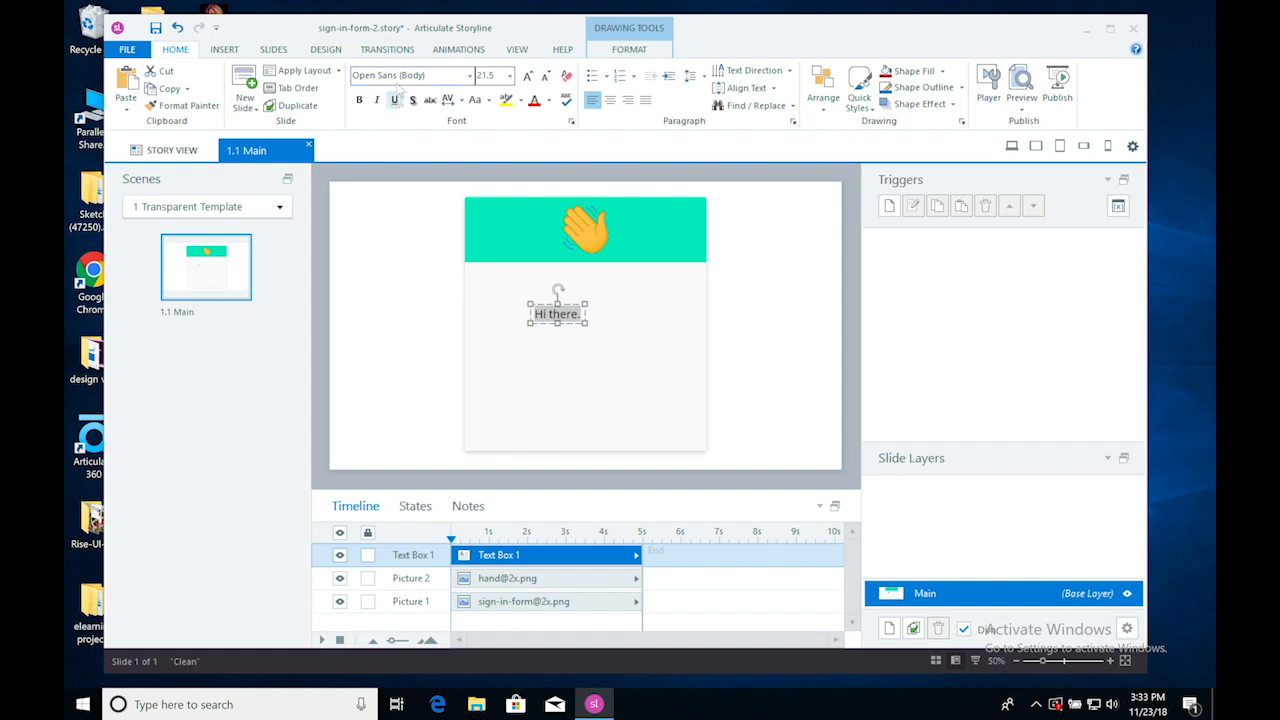
pyautogui.click(399, 77)
pyautogui.write('Circular Std Medium')
pyautogui.press('Return')
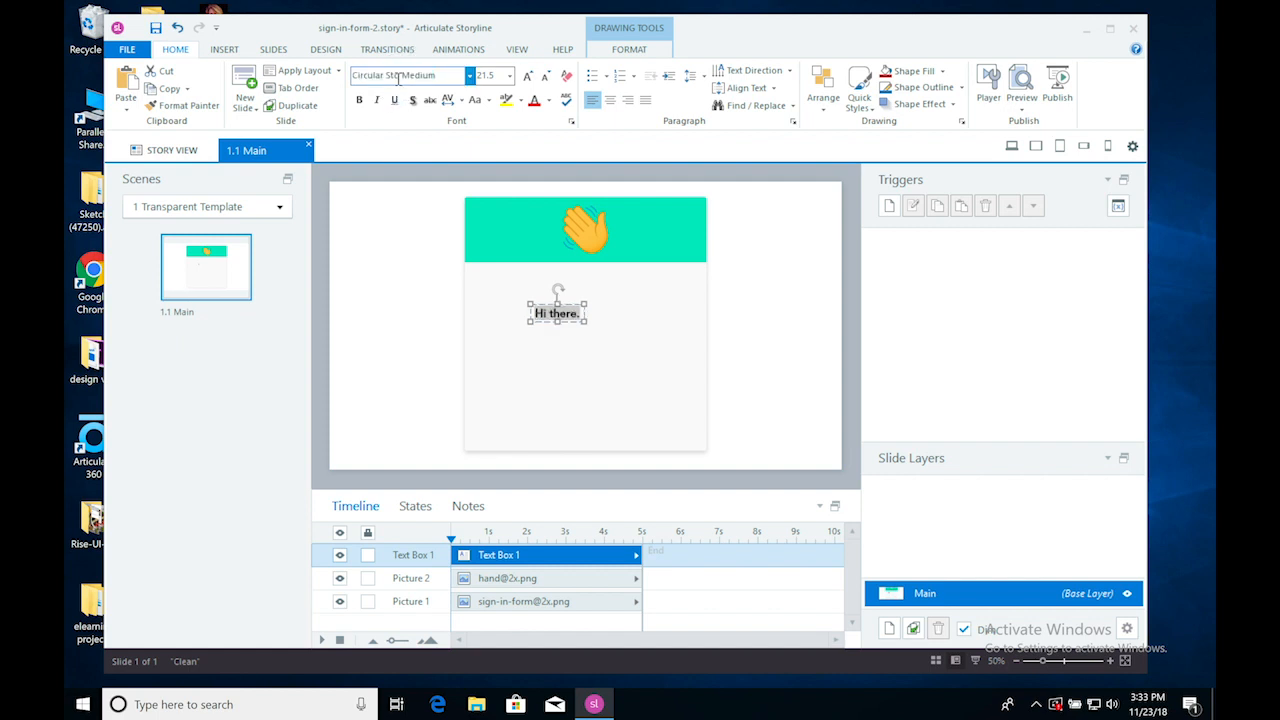
pyautogui.click(490, 75)
pyautogui.write('42')
pyautogui.press('Return')
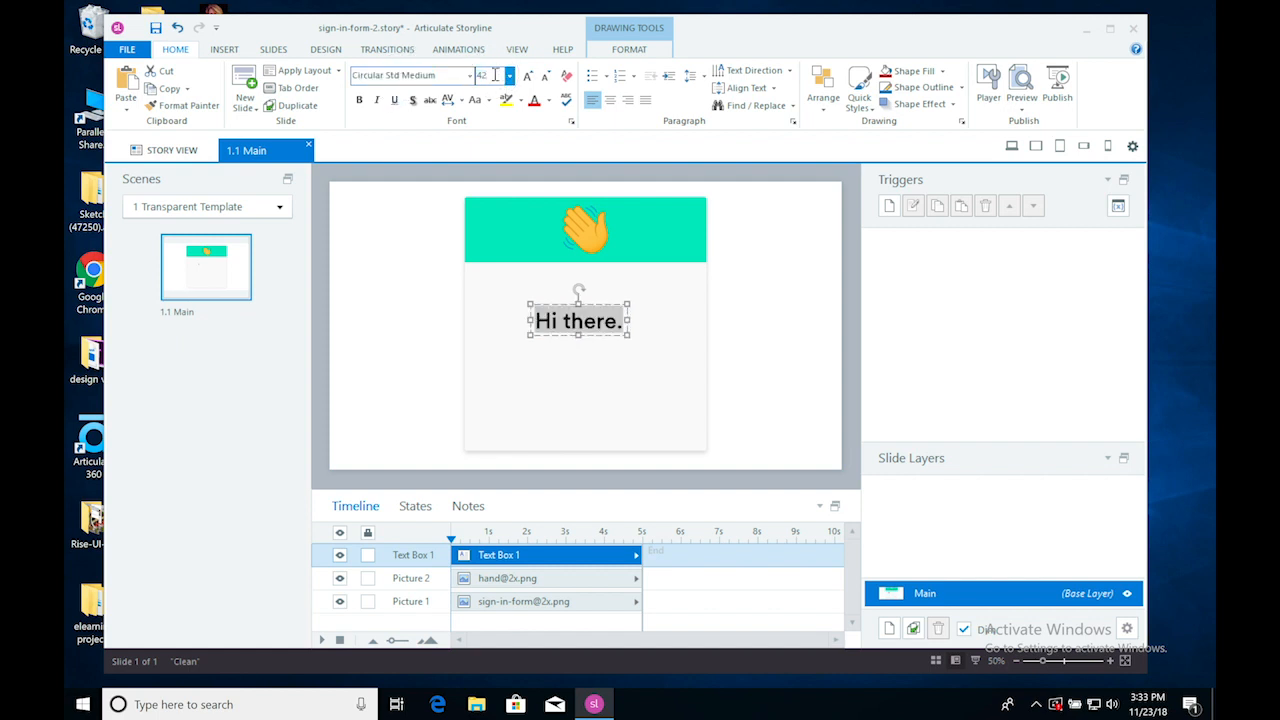
pyautogui.click(788, 258)
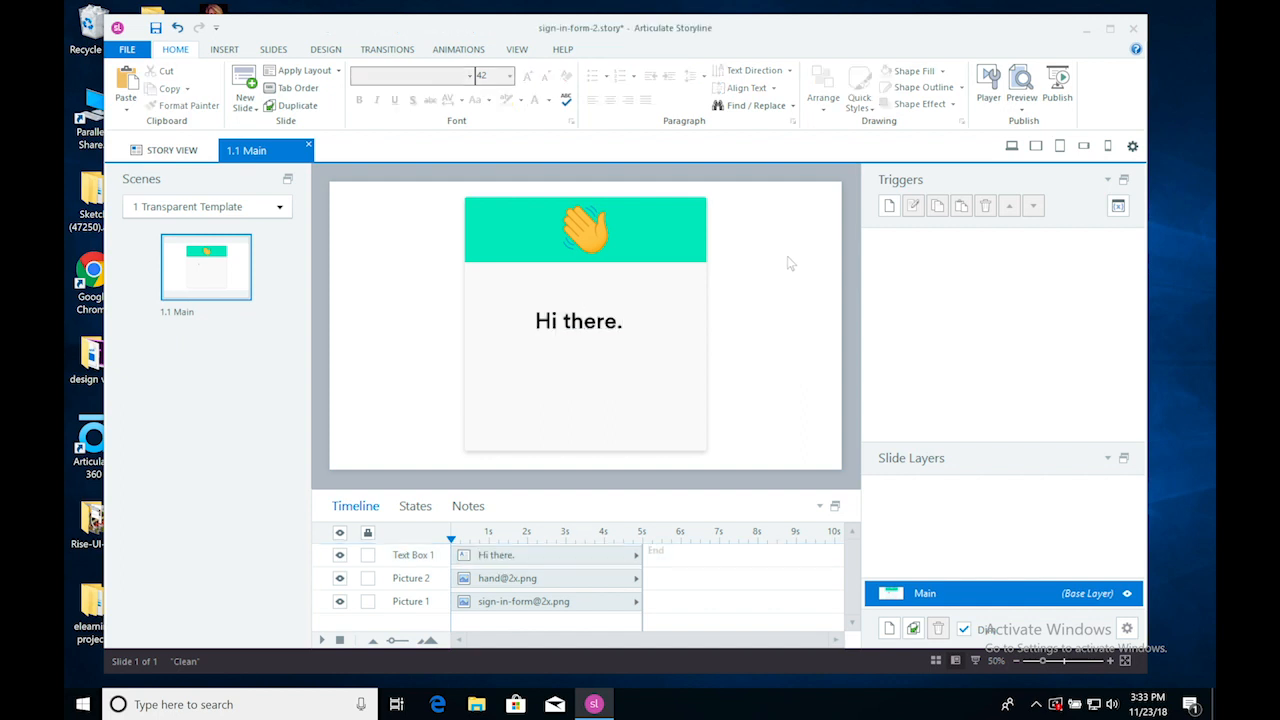
# Move the "Hi there." heading up and left to sit near the card's left edge just below the green header.
pyautogui.click(597, 321)
pyautogui.moveTo(600, 306); pyautogui.dragTo(553, 288)
pyautogui.click(744, 367)
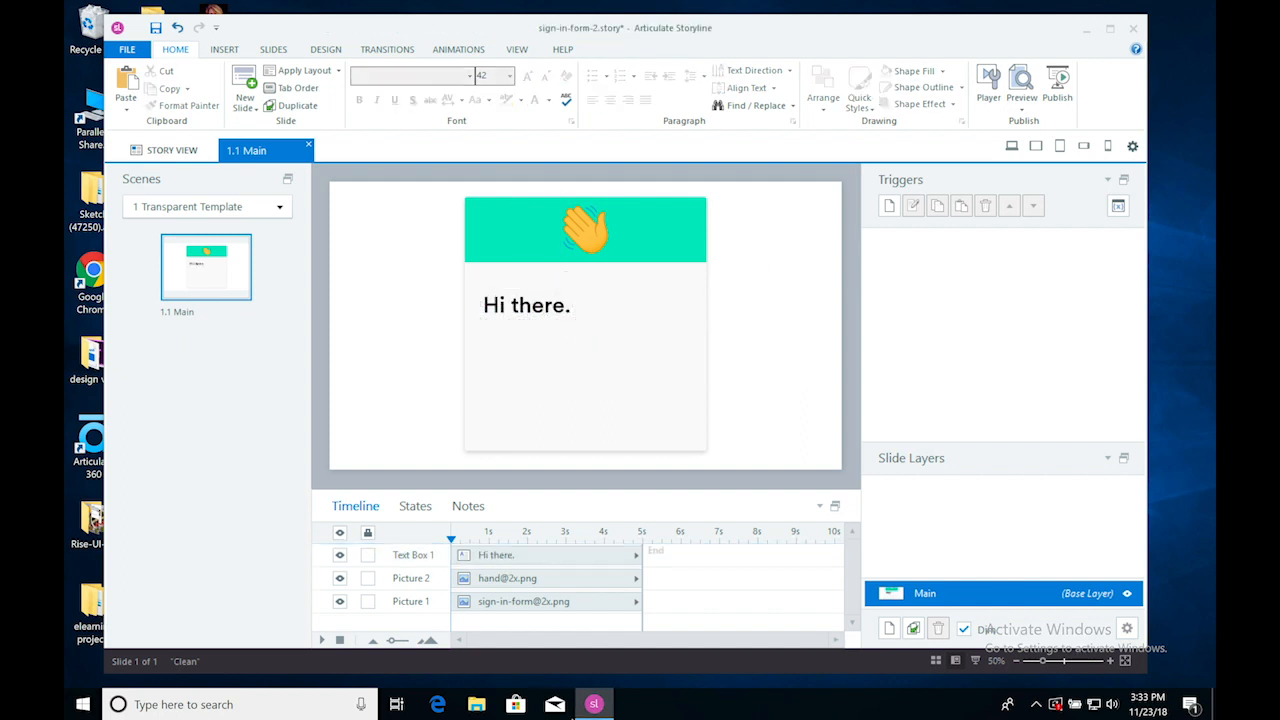
# Switch to Adobe XD and copy the hex value of the dark navy colour asset #003148.
pyautogui.click(506, 690)
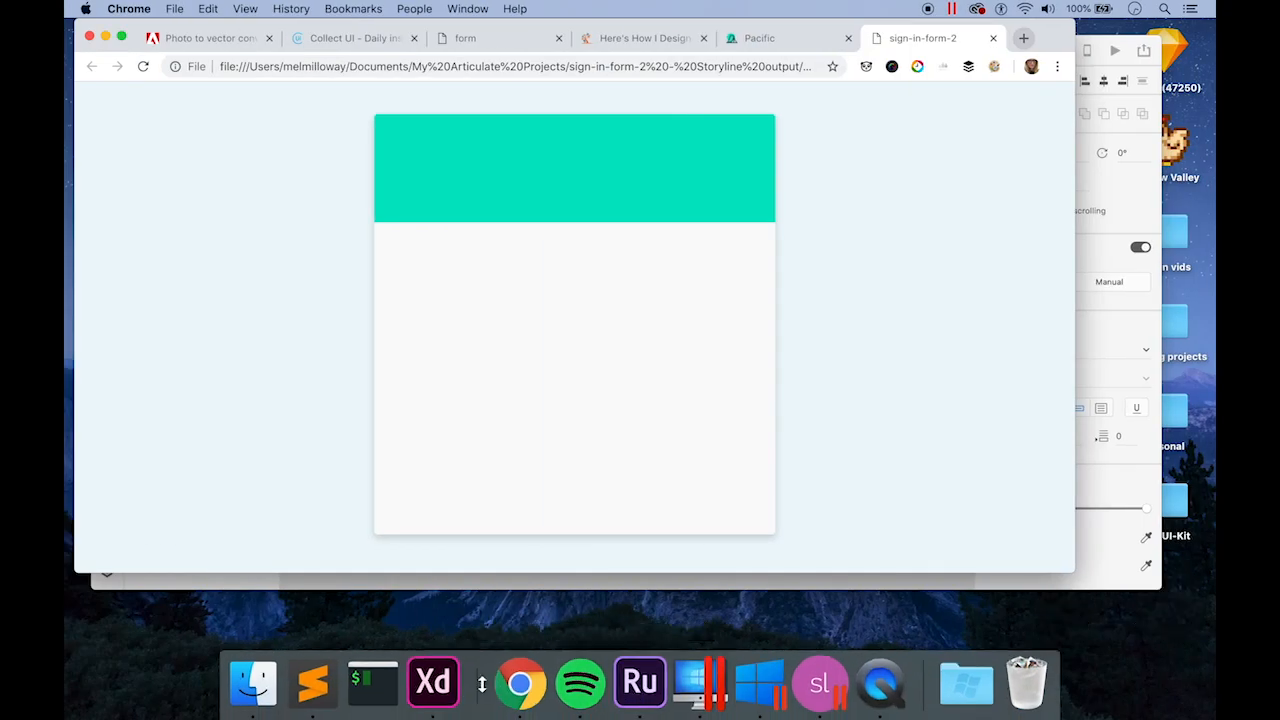
pyautogui.click(441, 684)
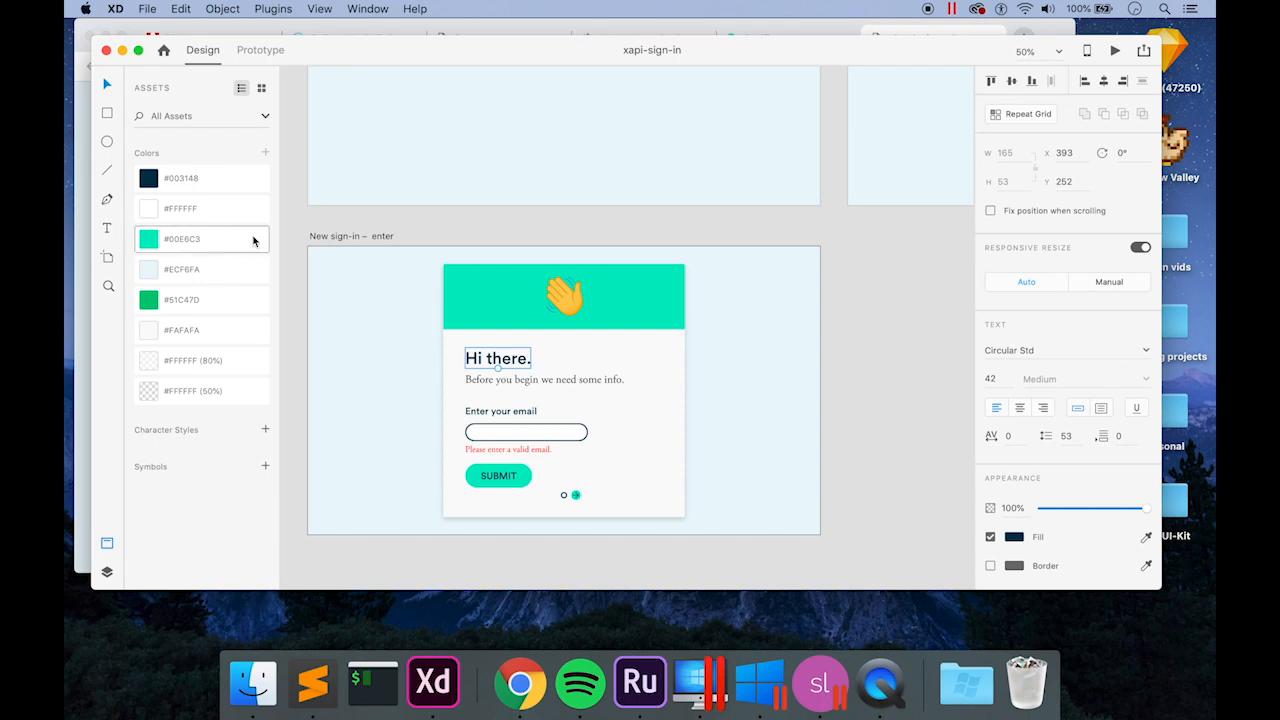
pyautogui.click(198, 180)
pyautogui.rightClick(198, 180)
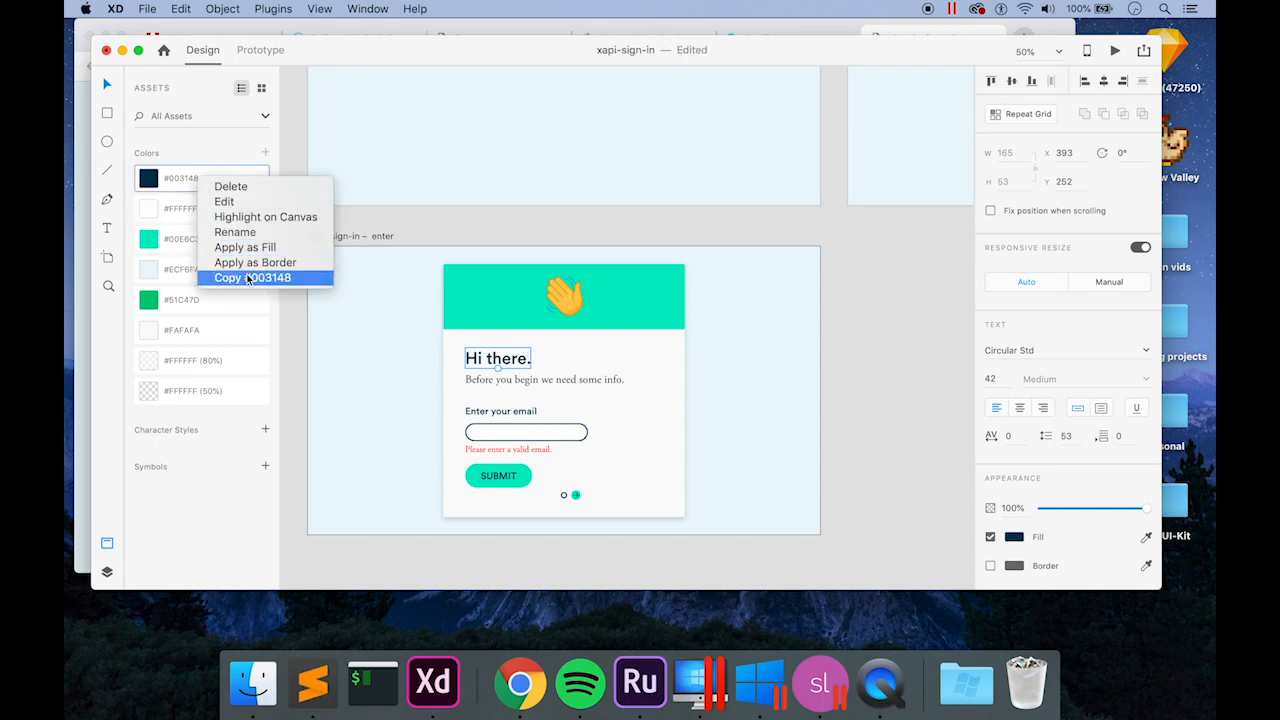
pyautogui.click(248, 278)
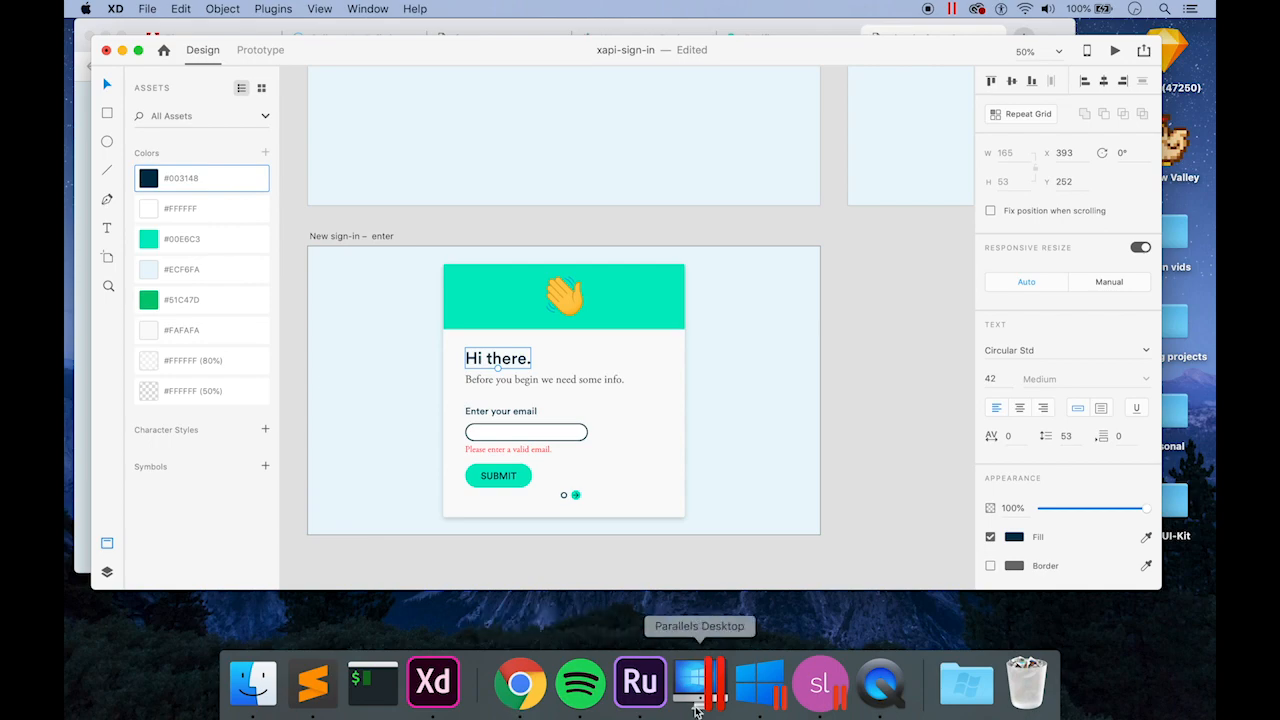
# Switch to Storyline and set the "Hi there." heading's font colour to the copied #003148.
pyautogui.click(764, 704)
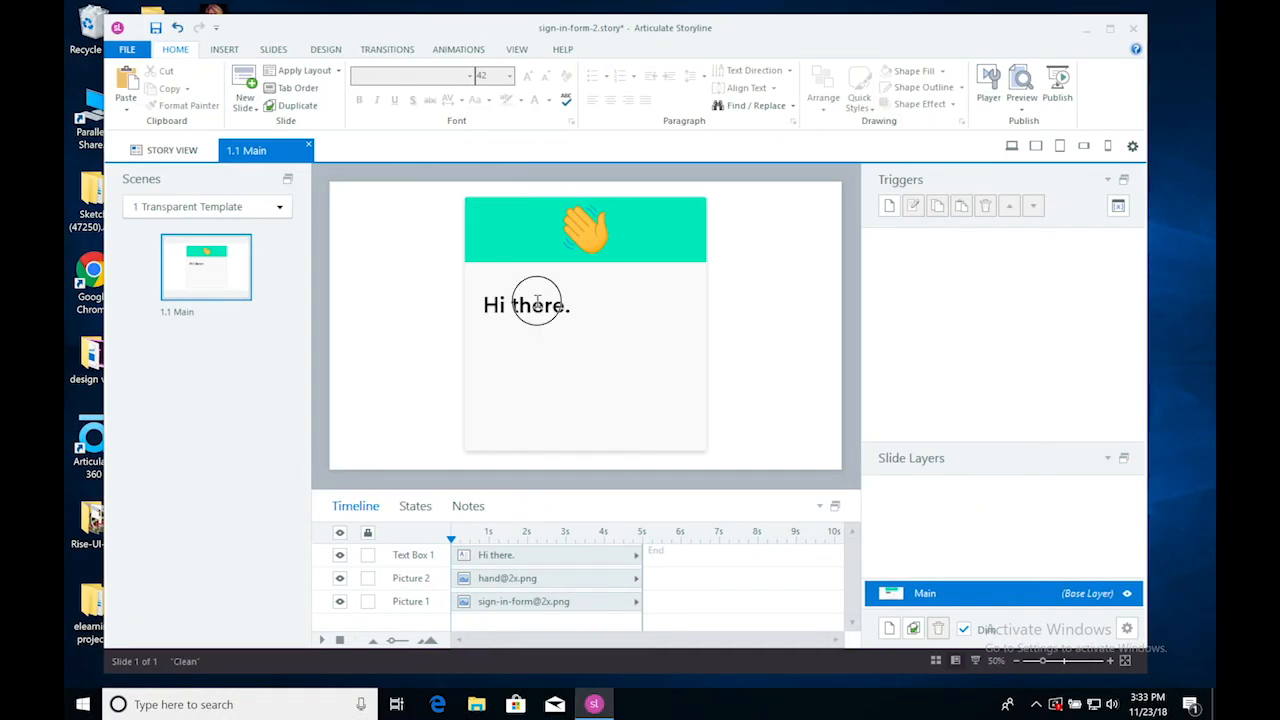
pyautogui.tripleClick(537, 301)
pyautogui.click(549, 101)
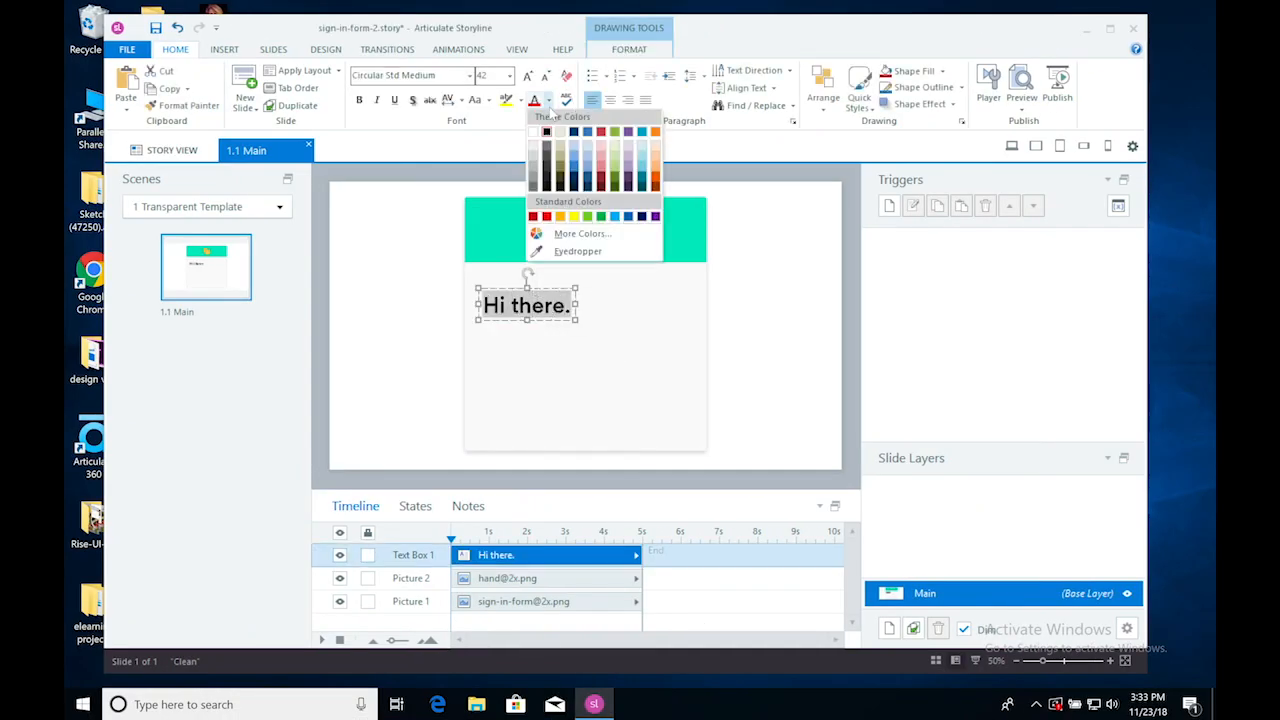
pyautogui.click(558, 238)
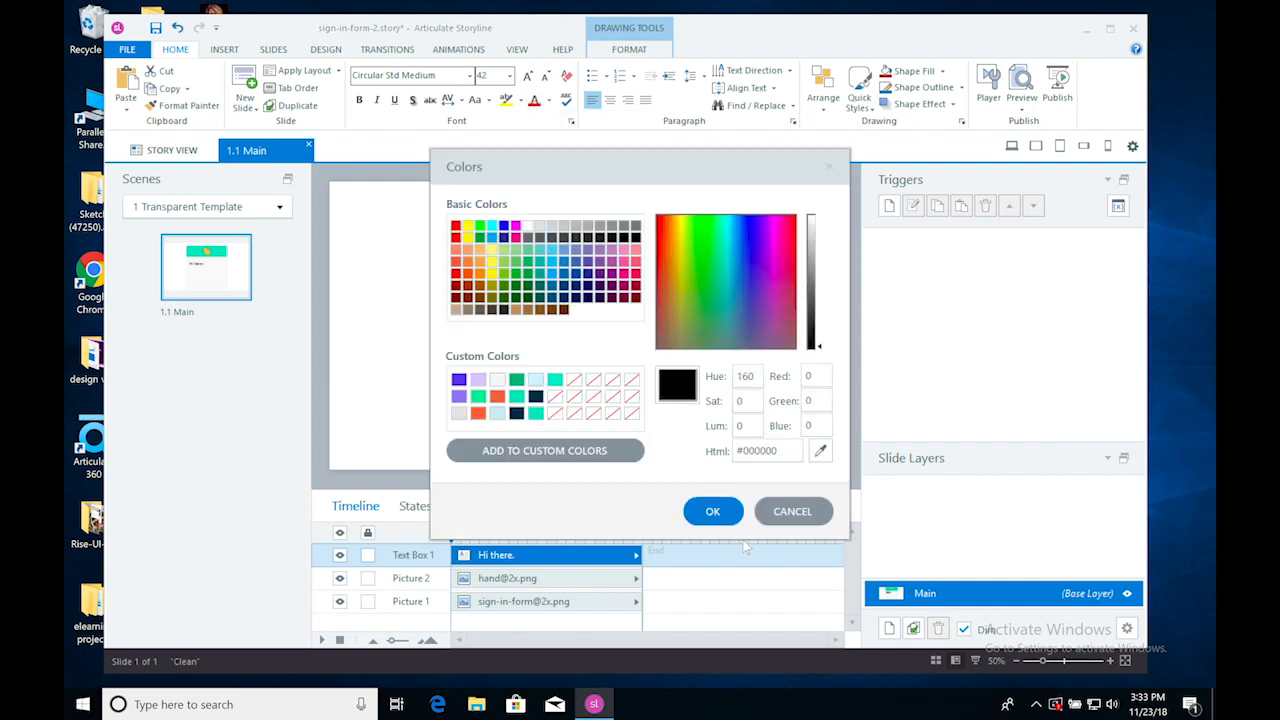
pyautogui.doubleClick(754, 452)
pyautogui.doubleClick(754, 452)
pyautogui.hotkey('ctrl', 'v')
pyautogui.click(710, 509)
pyautogui.click(743, 414)
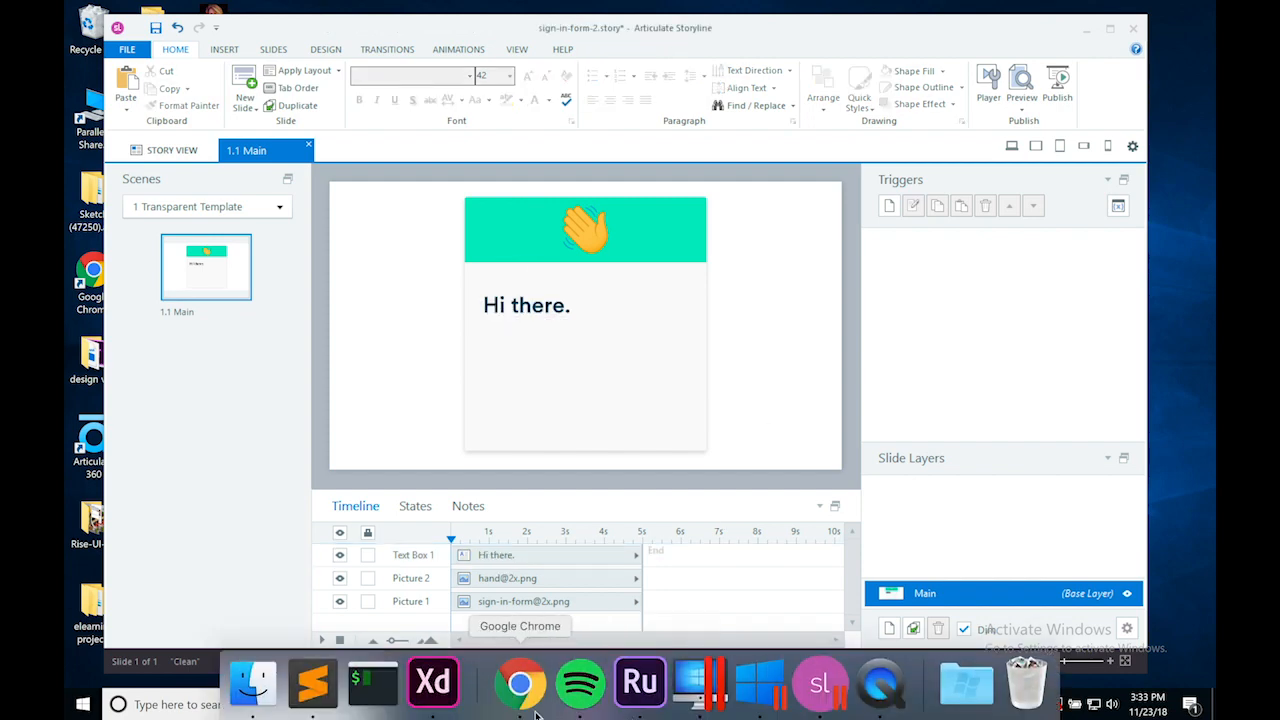
# Switch to Adobe XD, examine the font, size and fill colour of the line beneath the "Hi there." heading, and return to Storyline.
pyautogui.click(438, 688)
pyautogui.click(509, 384)
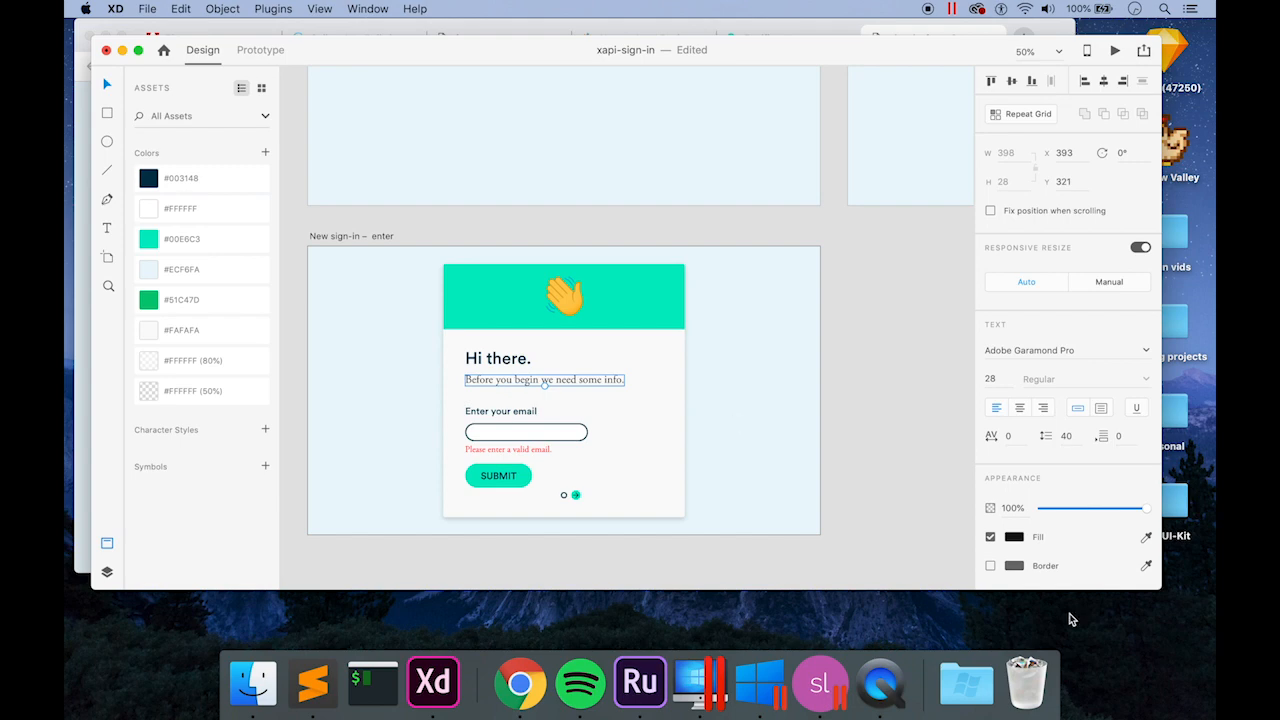
pyautogui.click(1015, 538)
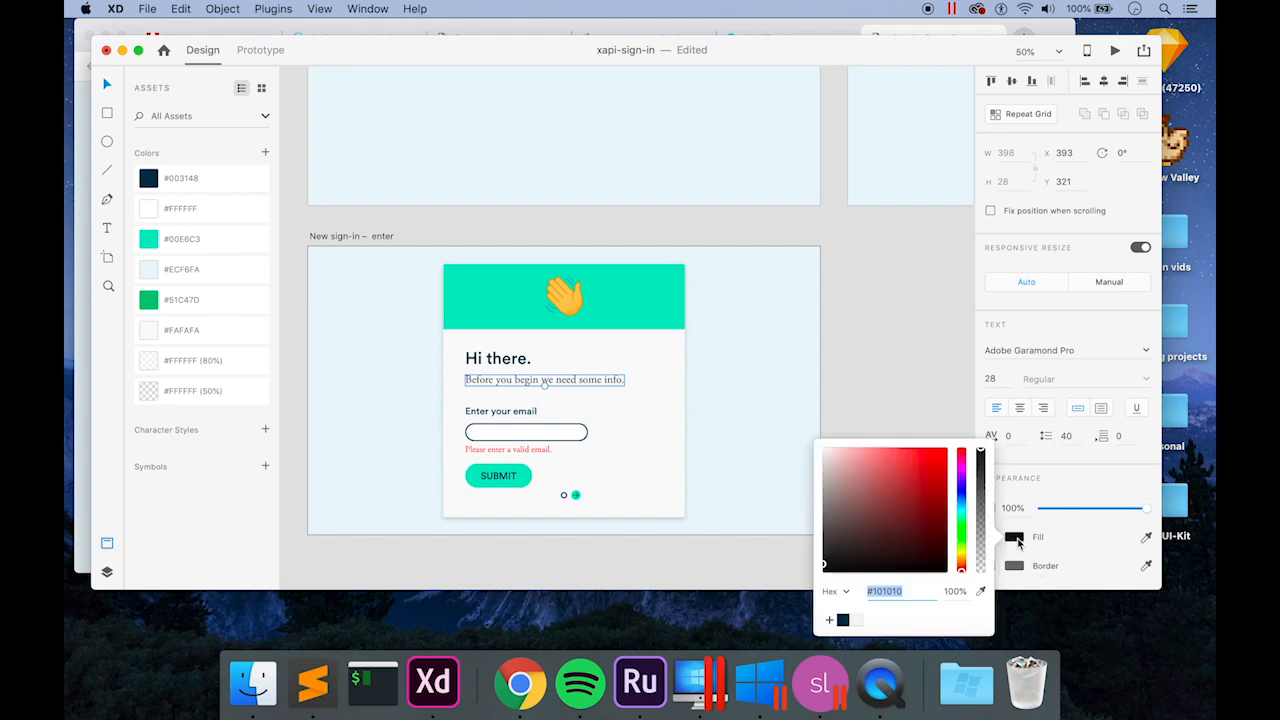
pyautogui.click(1081, 533)
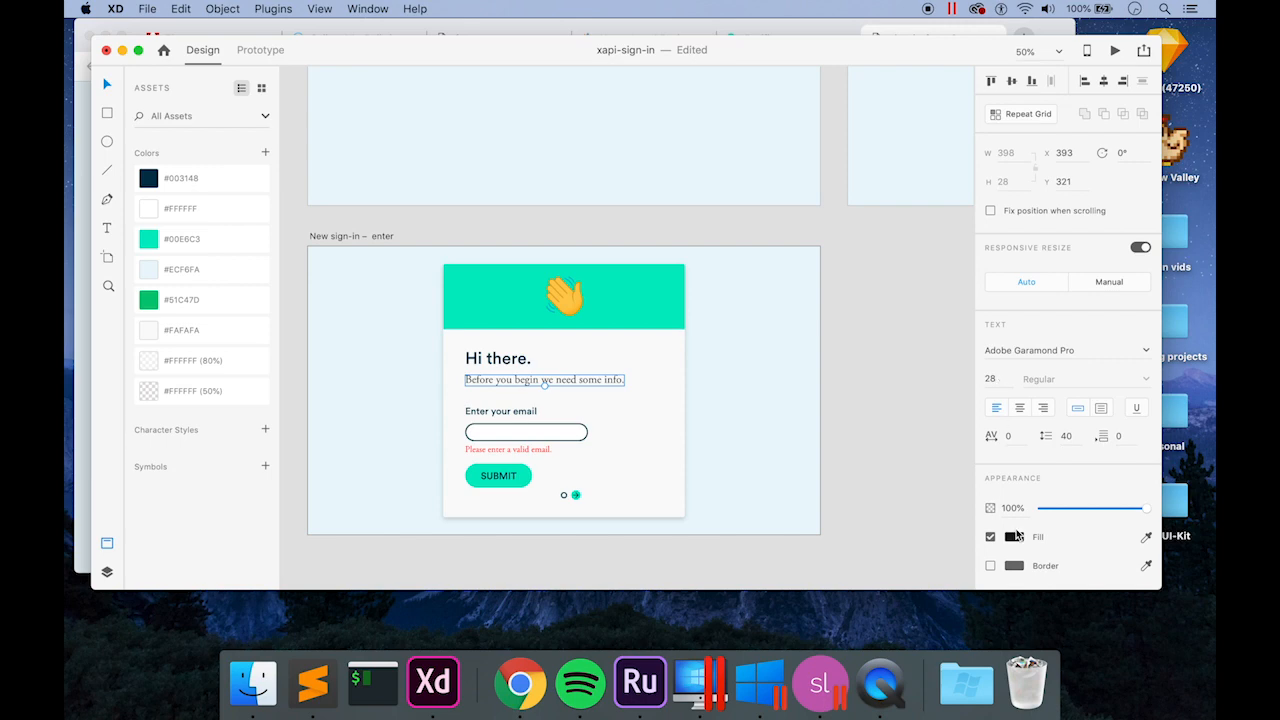
pyautogui.click(1019, 543)
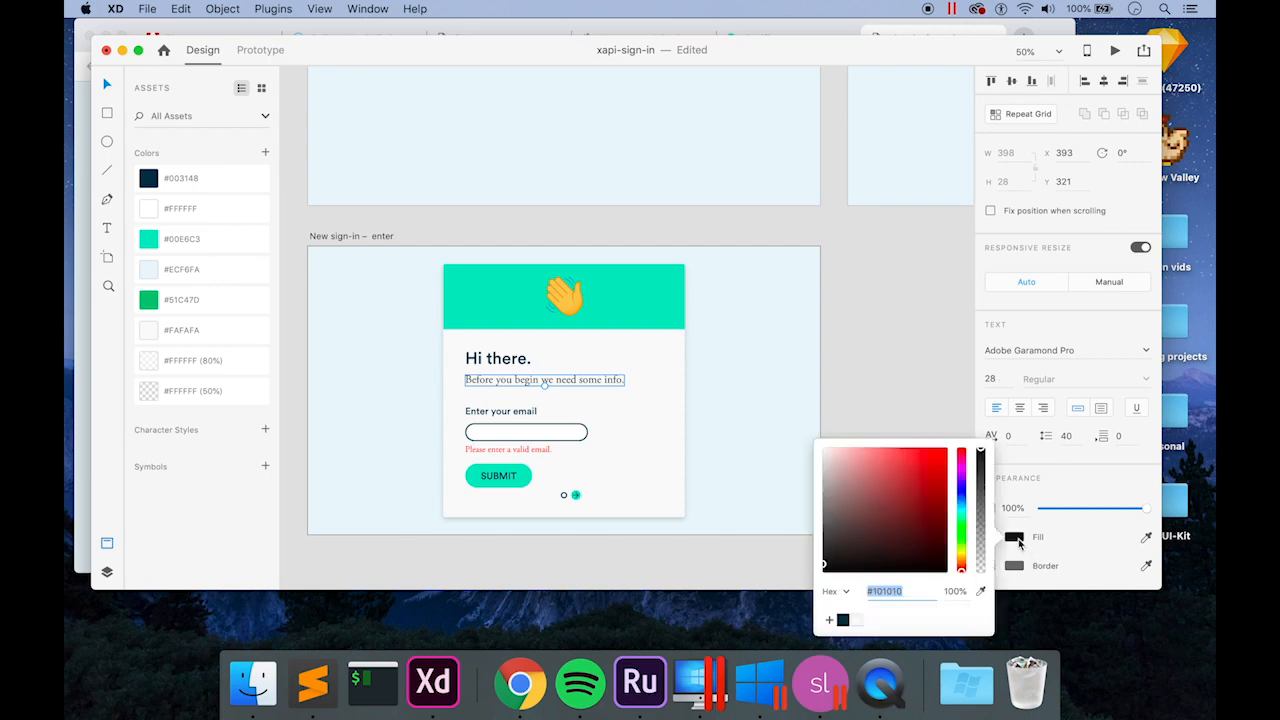
pyautogui.click(838, 355)
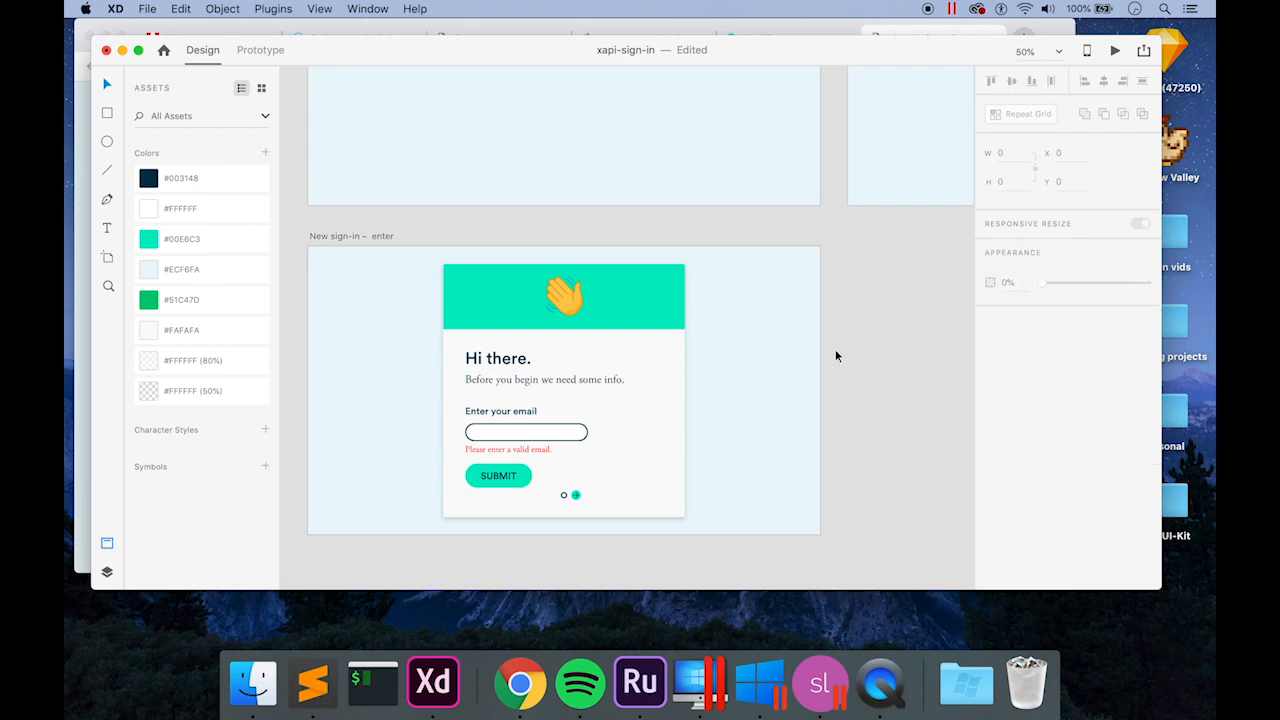
pyautogui.click(818, 688)
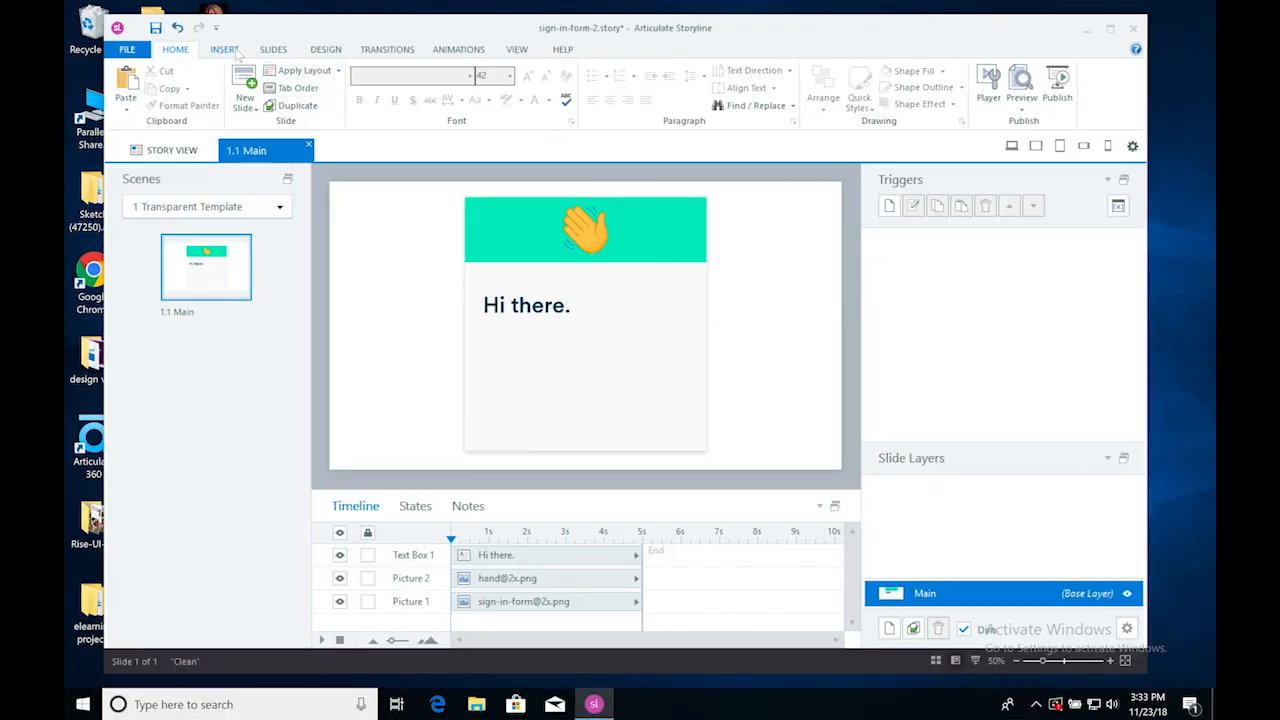
# Switch to Adobe XD and copy the full text "Before you begin we need some info." from the New sign-in – enter artboard.
pyautogui.moveTo(435, 712)
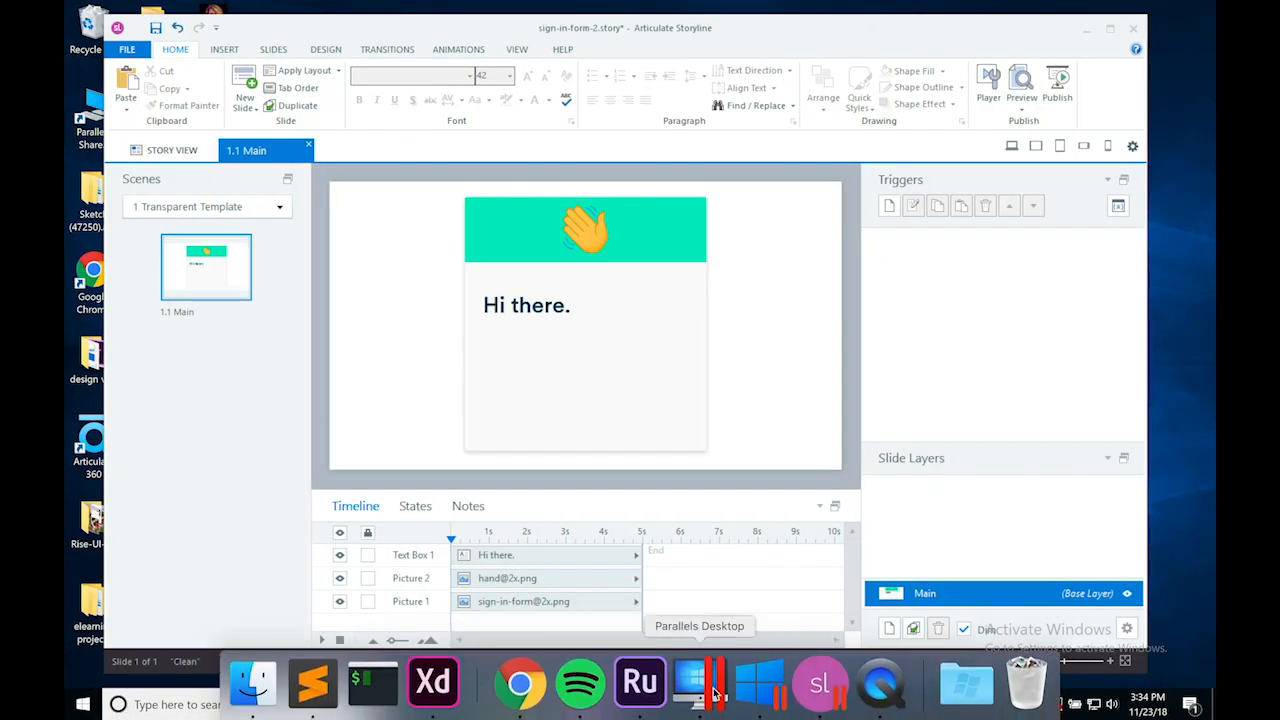
pyautogui.click(435, 685)
pyautogui.click(550, 380)
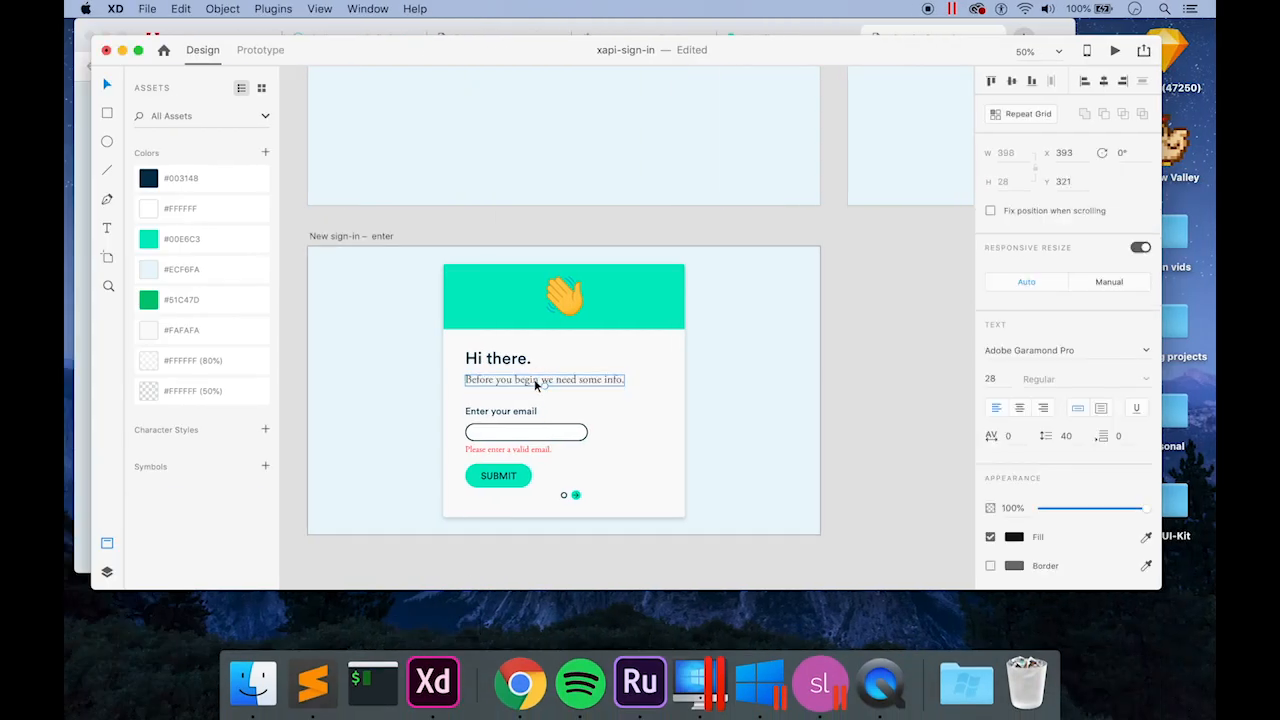
pyautogui.doubleClick(535, 384)
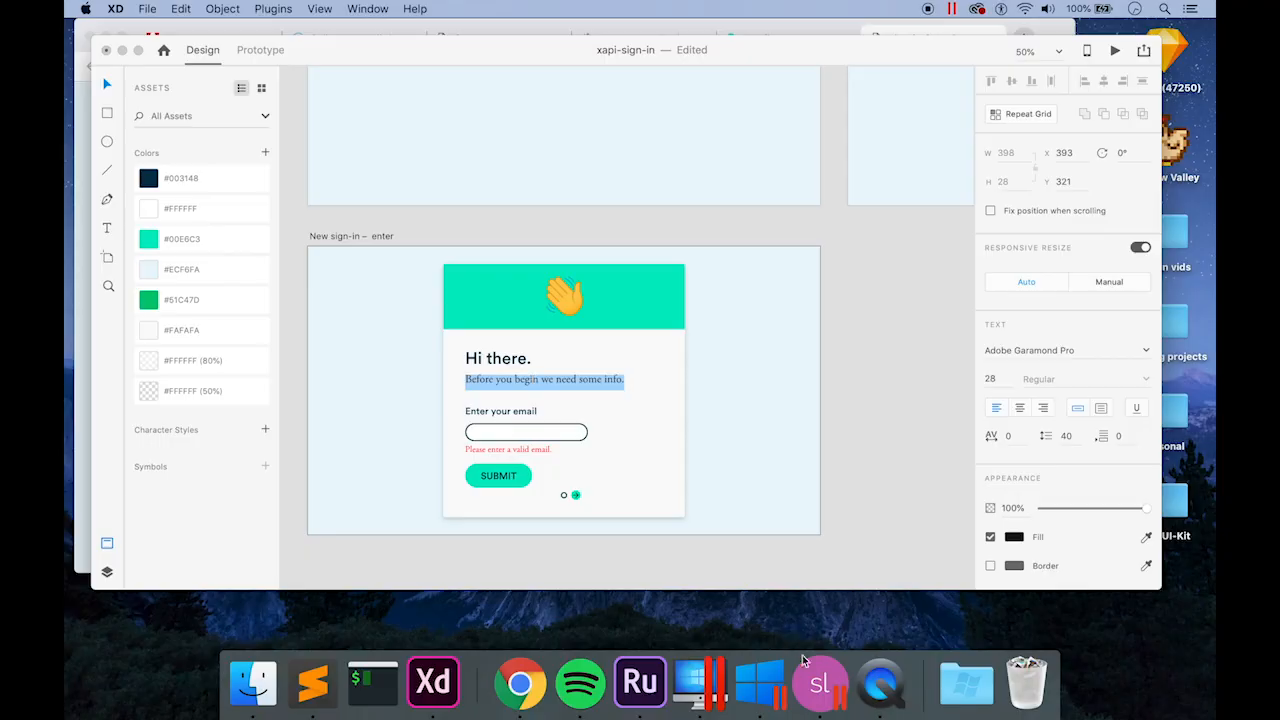
# Switch to Storyline and add a wide text box below the "Hi there." heading containing the copied "Before you begin we need some info.".
pyautogui.click(820, 683)
pyautogui.click(226, 50)
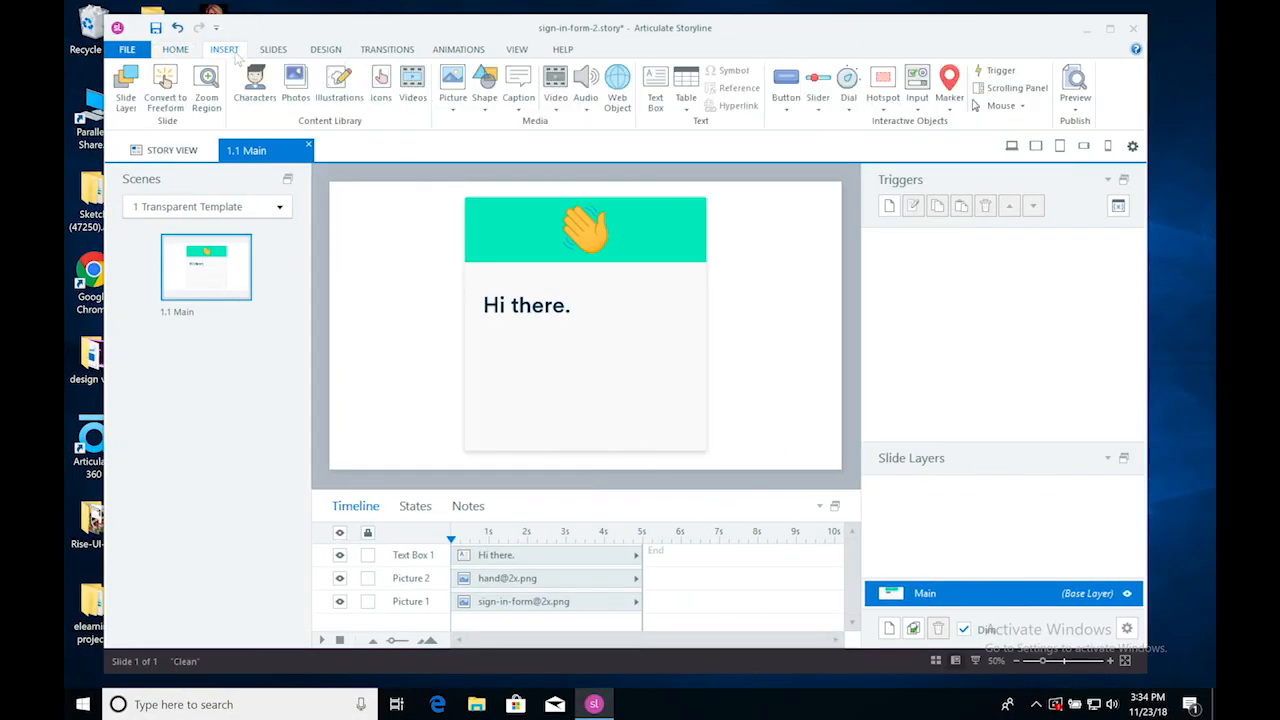
pyautogui.click(657, 92)
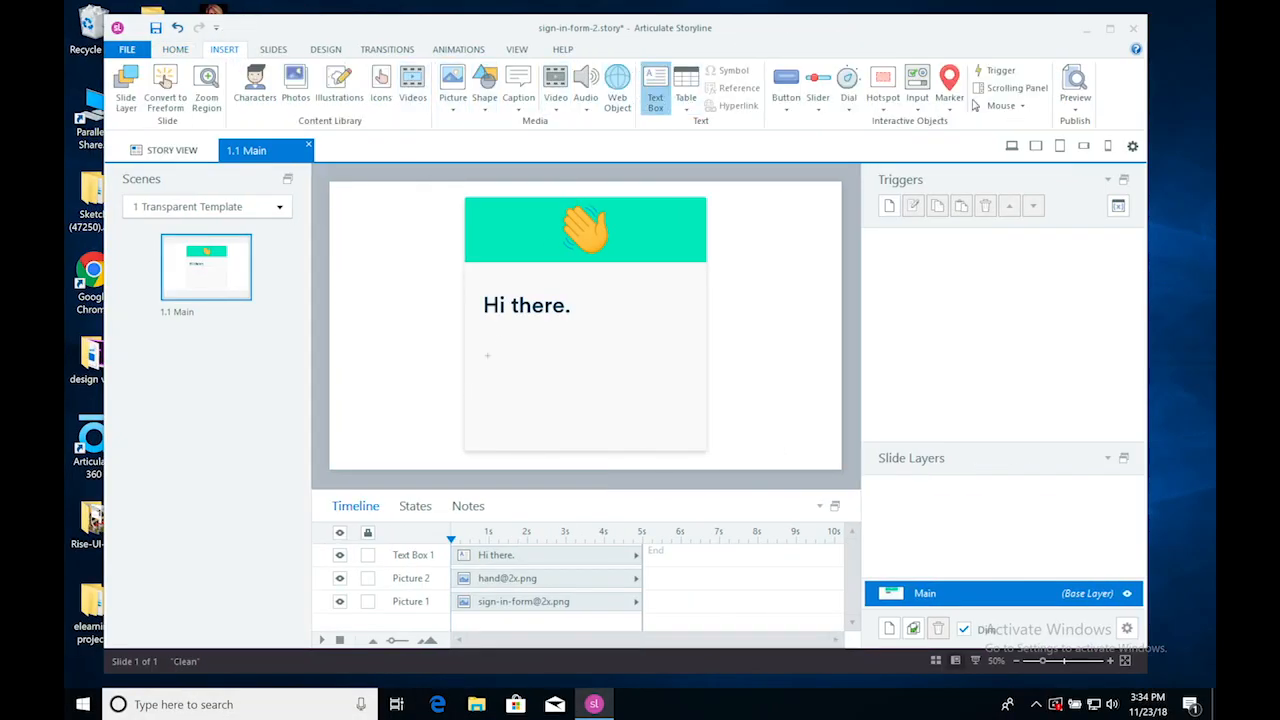
pyautogui.moveTo(489, 330)
pyautogui.mouseDown()
pyautogui.moveTo(671, 346)
pyautogui.moveTo(666, 360)
pyautogui.moveTo(664, 344)
pyautogui.mouseUp()
pyautogui.hotkey('ctrl', 'v')
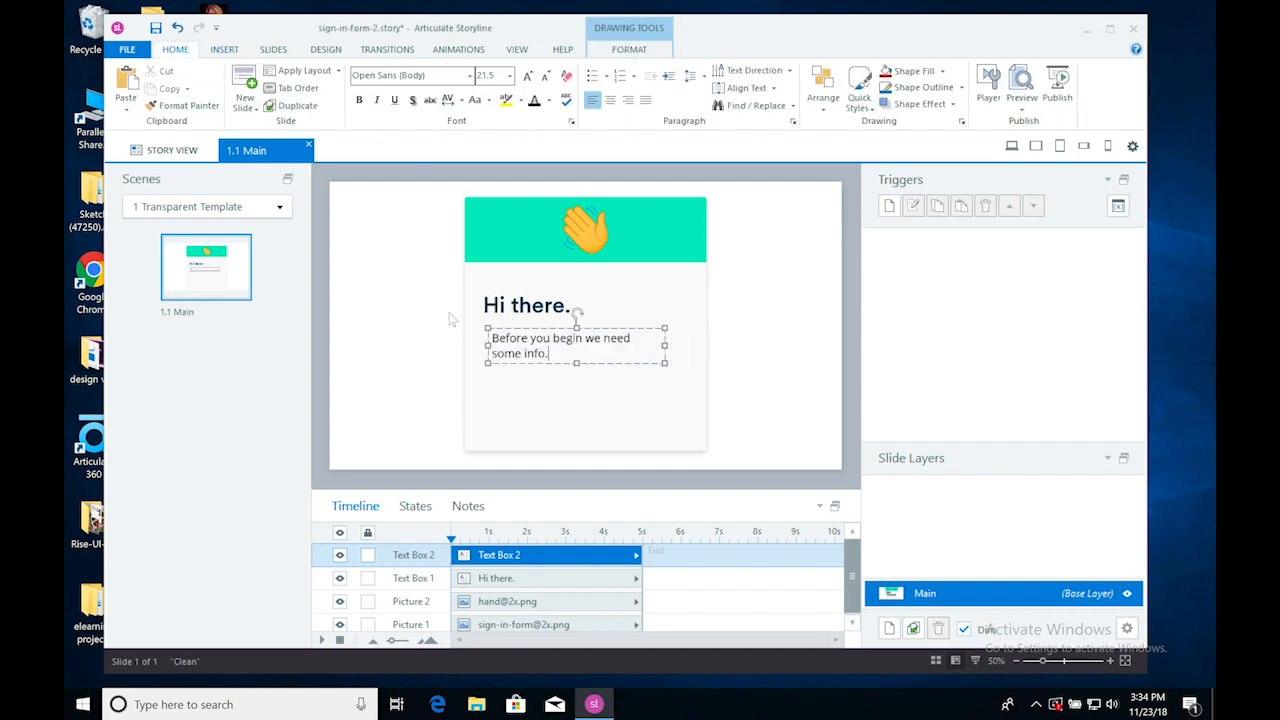
pyautogui.click(752, 370)
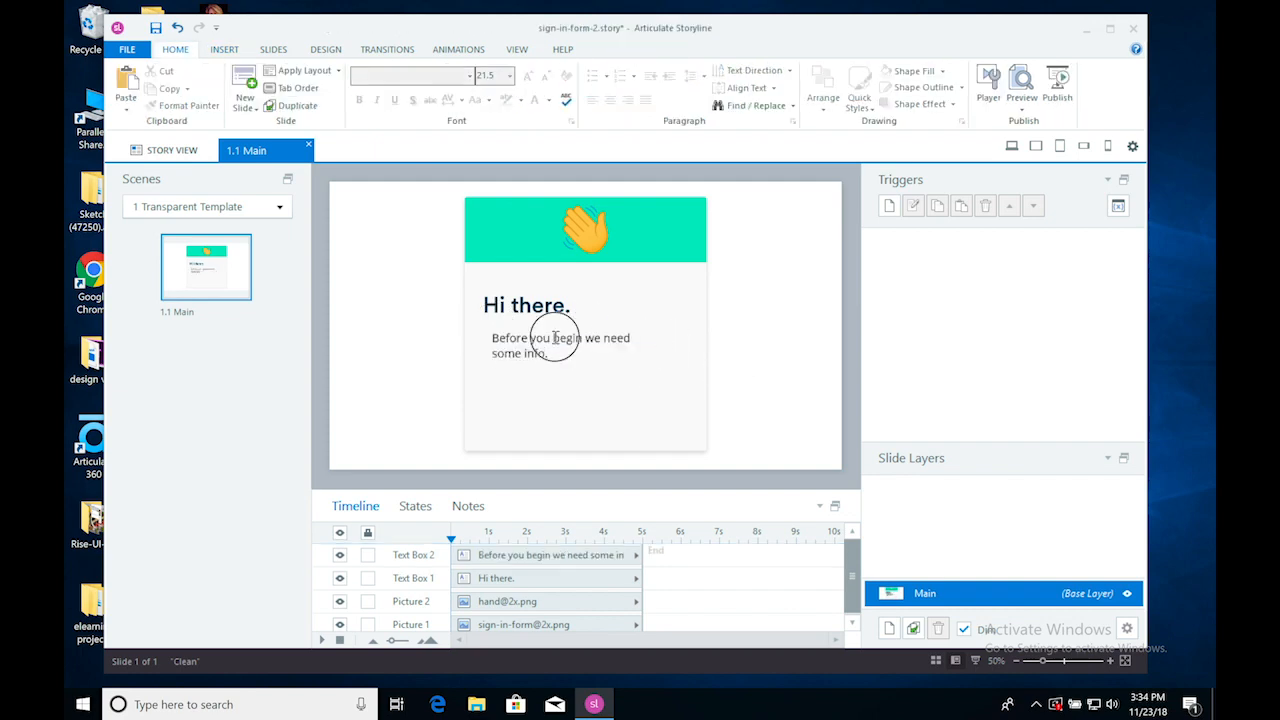
# Format the "Before you begin we need some info." text in Adobe Garamond Pro at size 28.
pyautogui.tripleClick(554, 337)
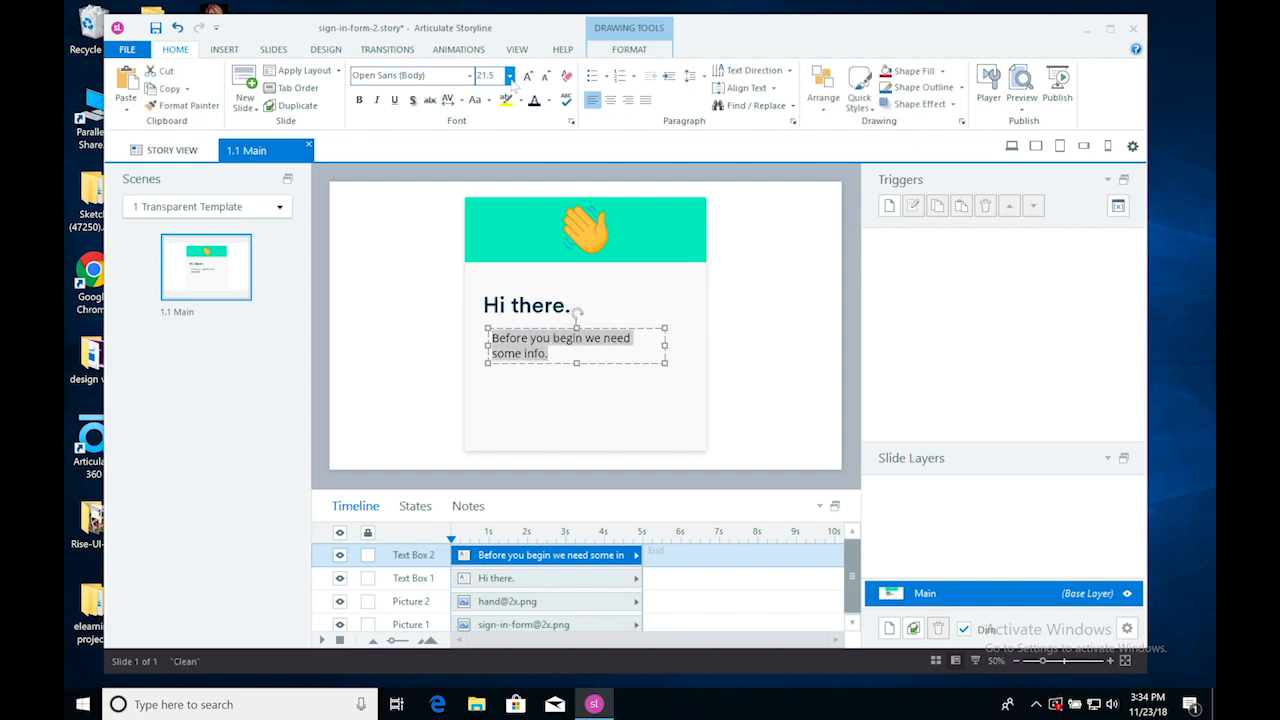
pyautogui.click(485, 76)
pyautogui.write('28')
pyautogui.click(384, 74)
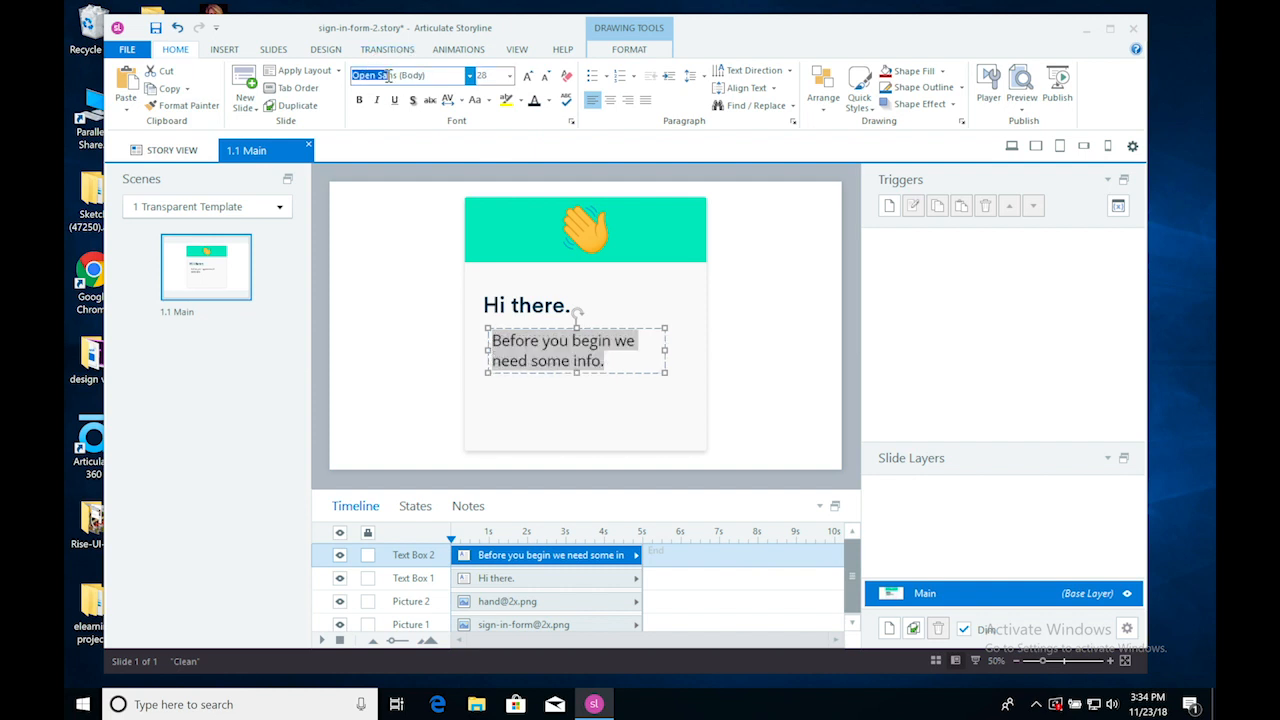
pyautogui.write('ado')
pyautogui.click(410, 78)
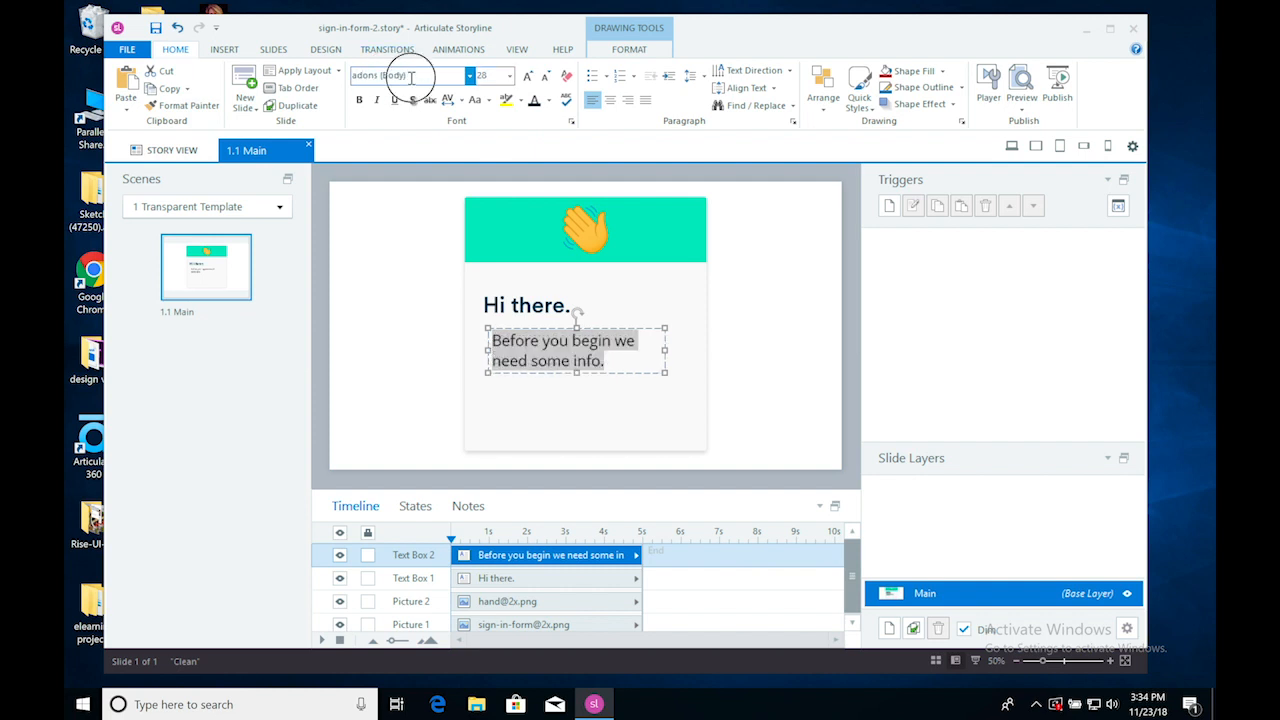
pyautogui.write('Adobe Garamond Pro')
pyautogui.press('Return')
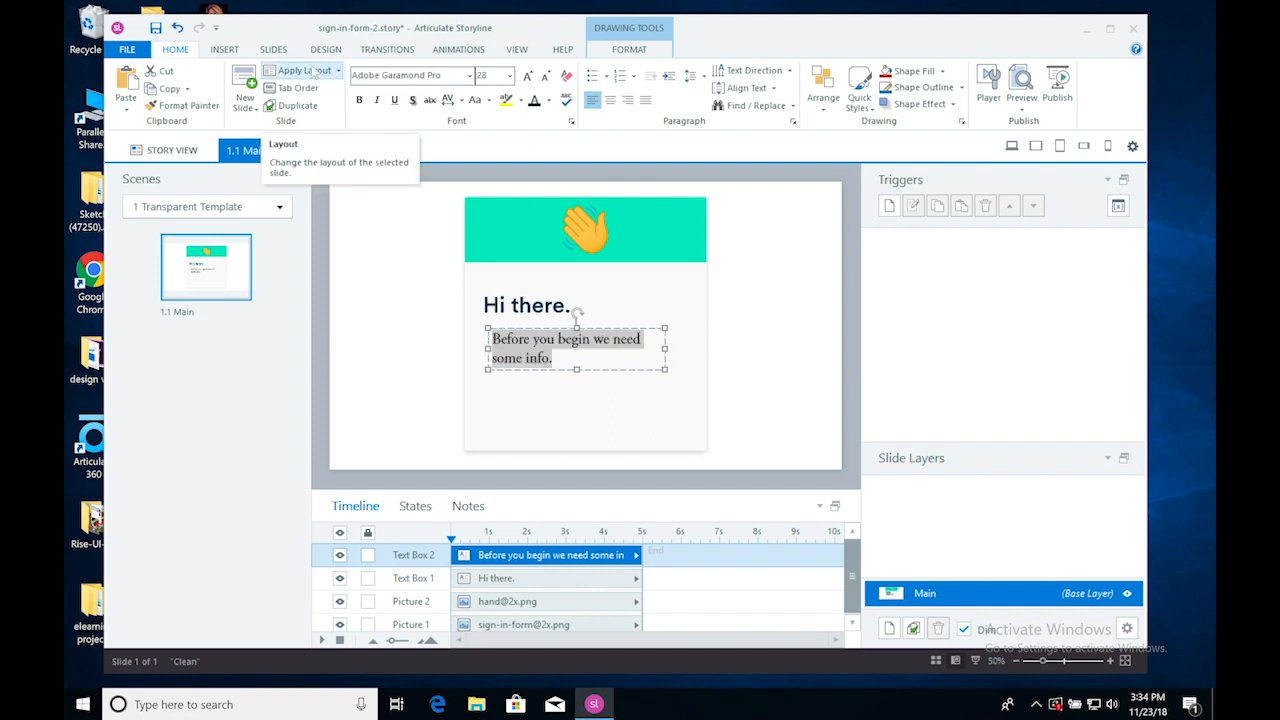
# Widen the intro text box until its sentence fits on one line, checking the layout against the Adobe XD mockup before returning to Storyline.
pyautogui.moveTo(665, 348); pyautogui.dragTo(700, 348)
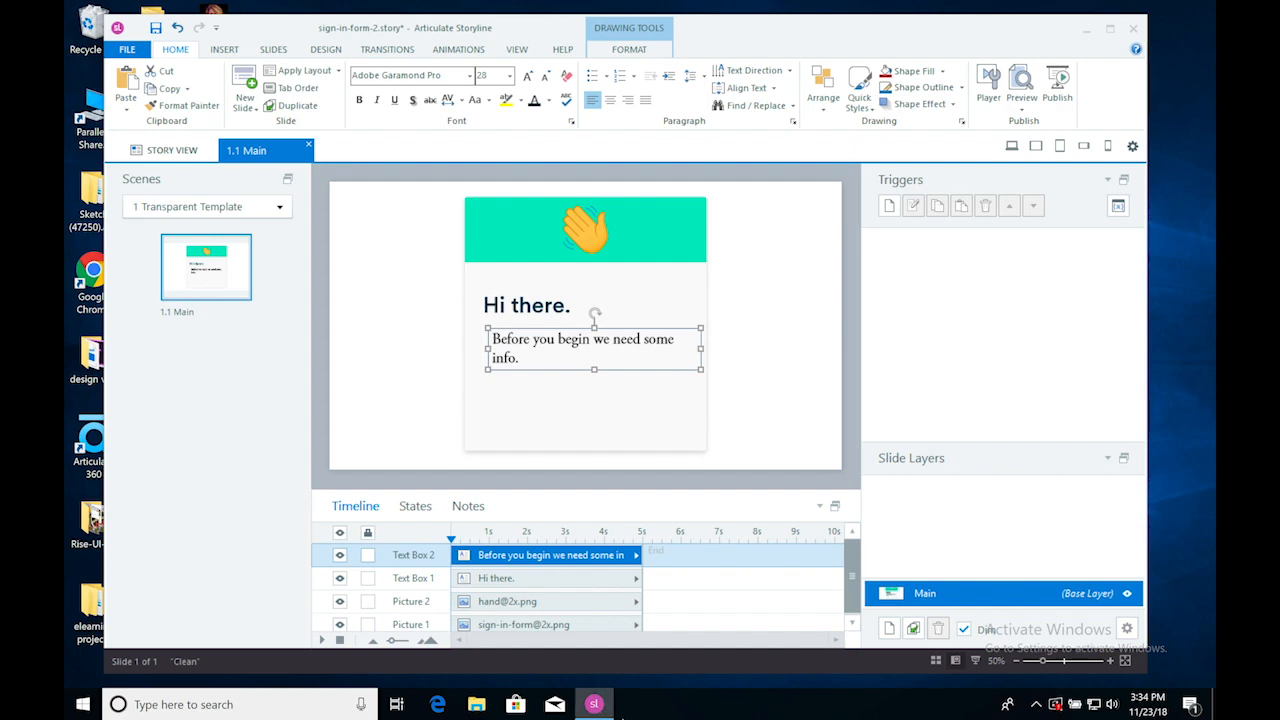
pyautogui.moveTo(633, 716)
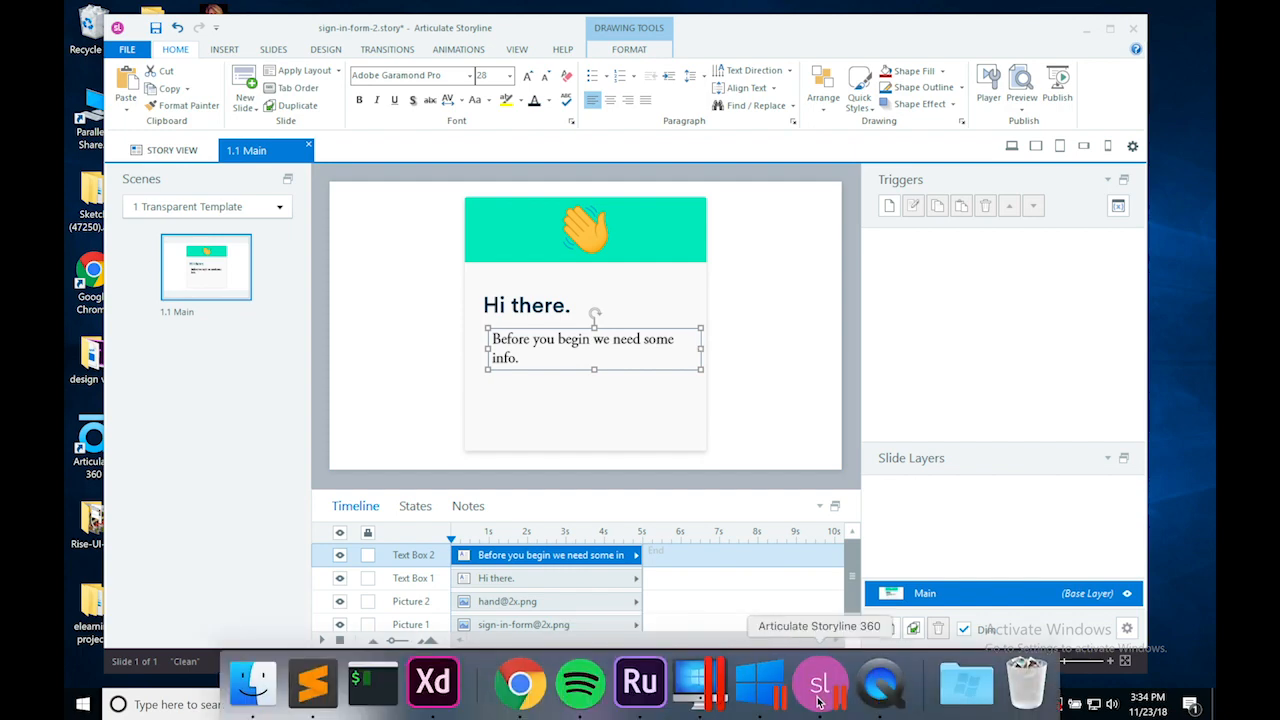
pyautogui.hotkey('ctrl', 'Left')
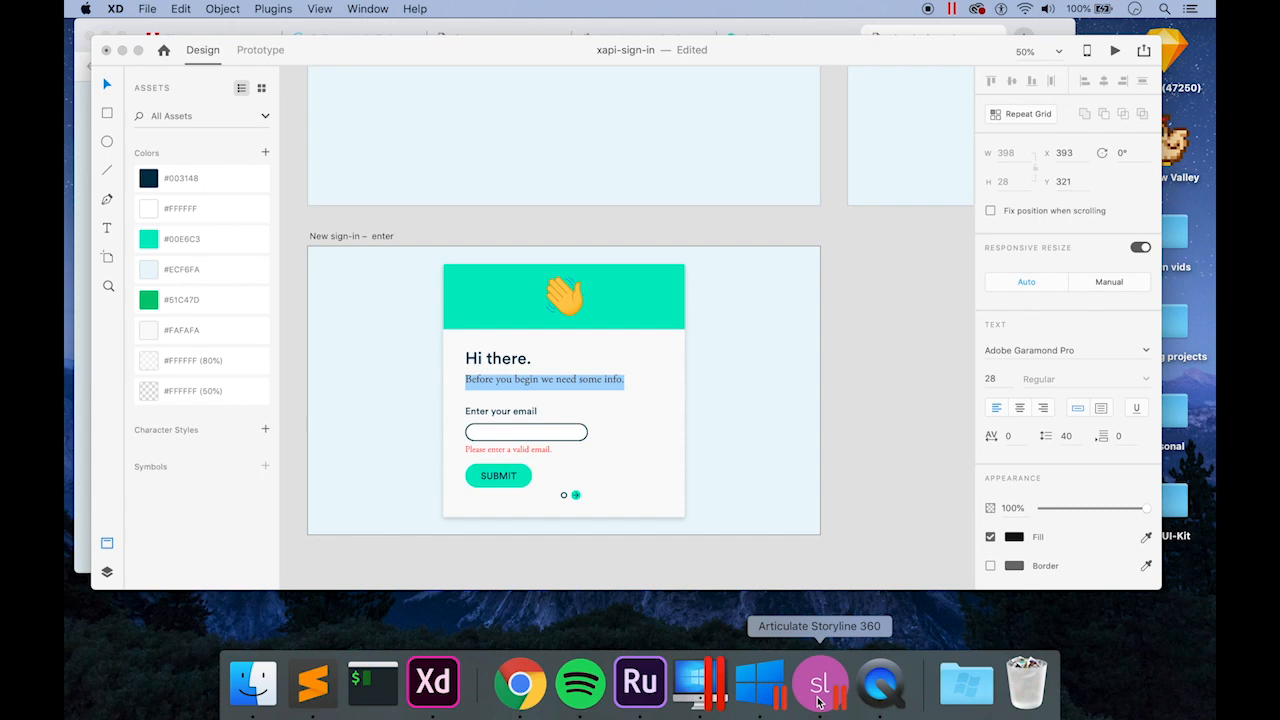
pyautogui.click(737, 704)
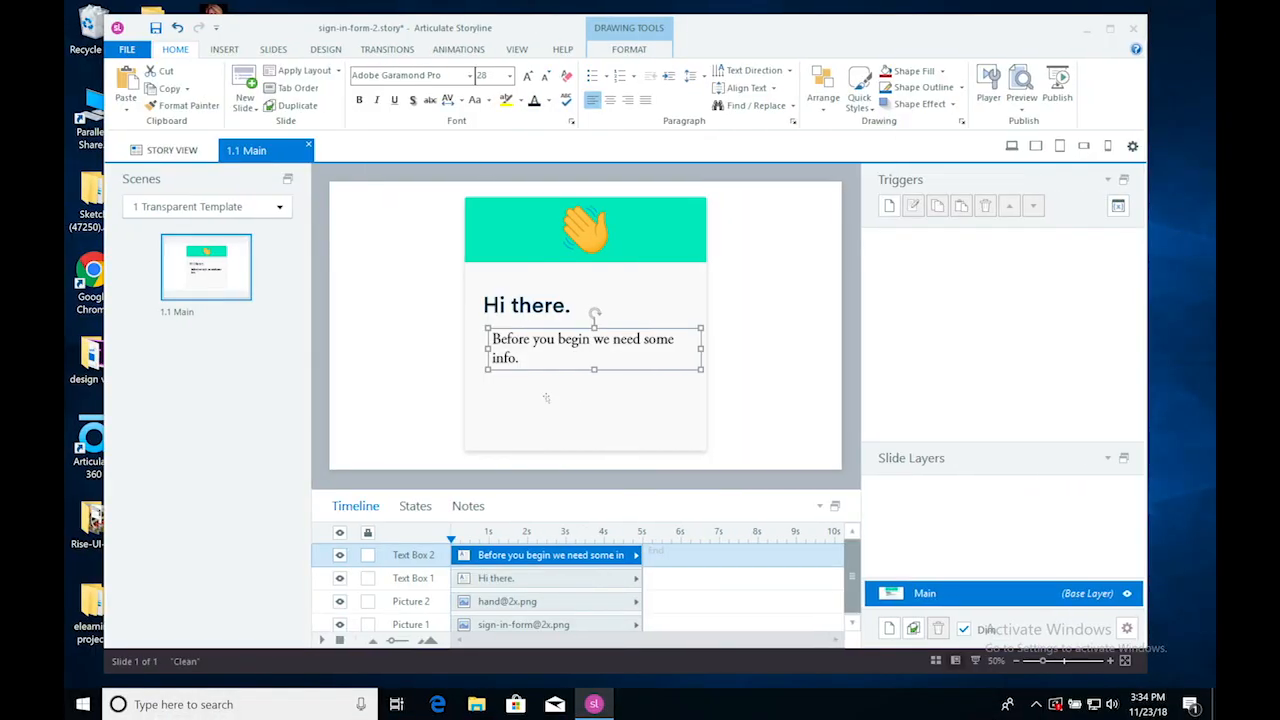
pyautogui.moveTo(488, 347); pyautogui.dragTo(473, 349)
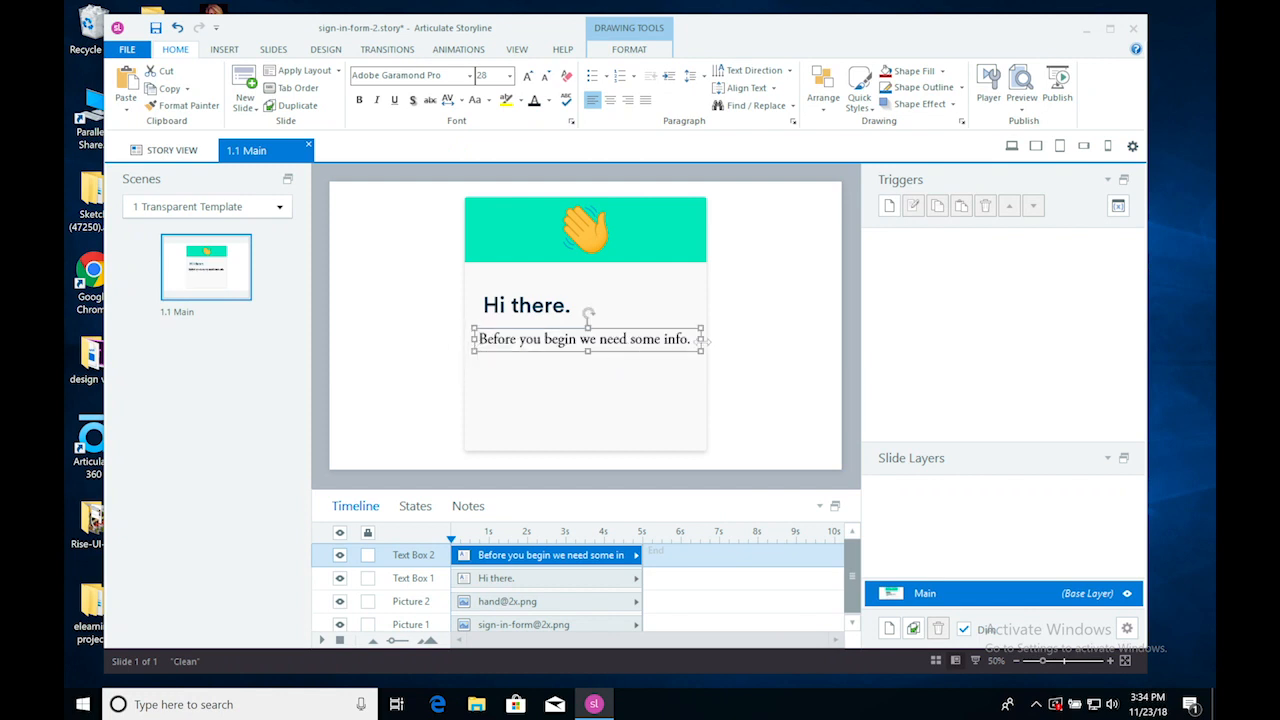
pyautogui.moveTo(704, 342); pyautogui.dragTo(697, 340)
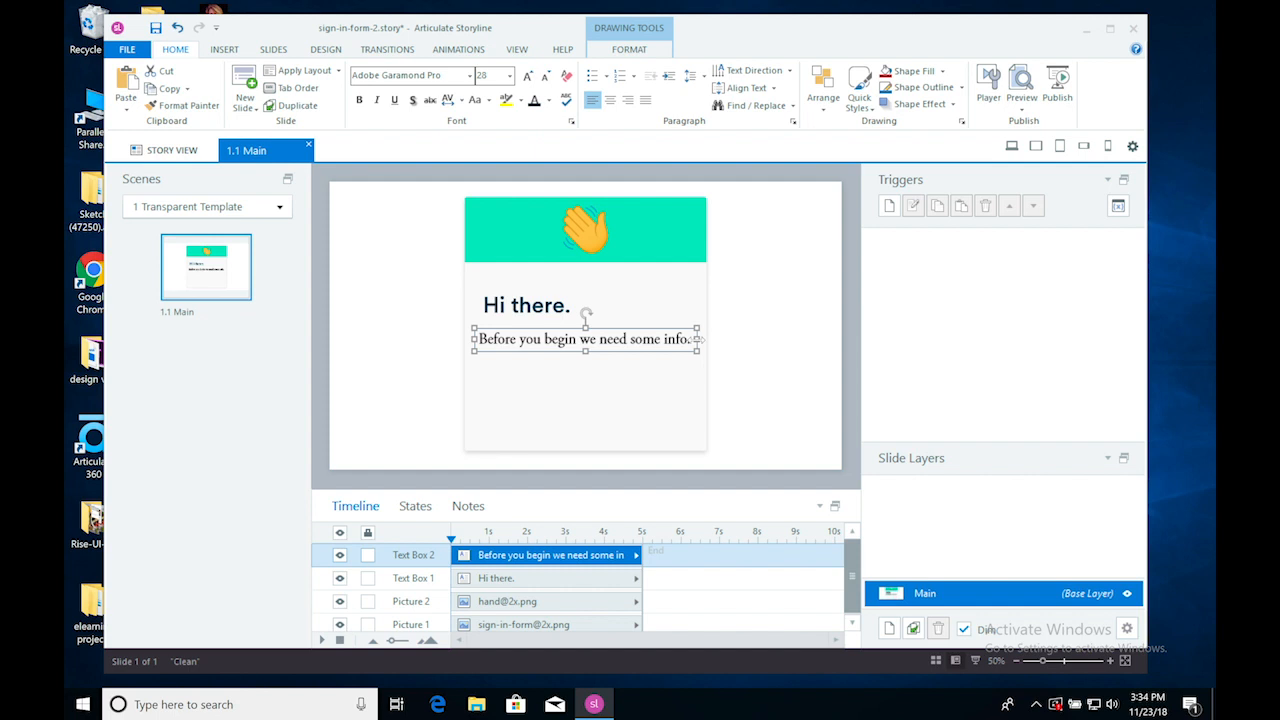
# Align the left edges of the "Hi there." heading and the intro text box.
pyautogui.keyDown('shift'); pyautogui.click(512, 301); pyautogui.keyUp('shift')
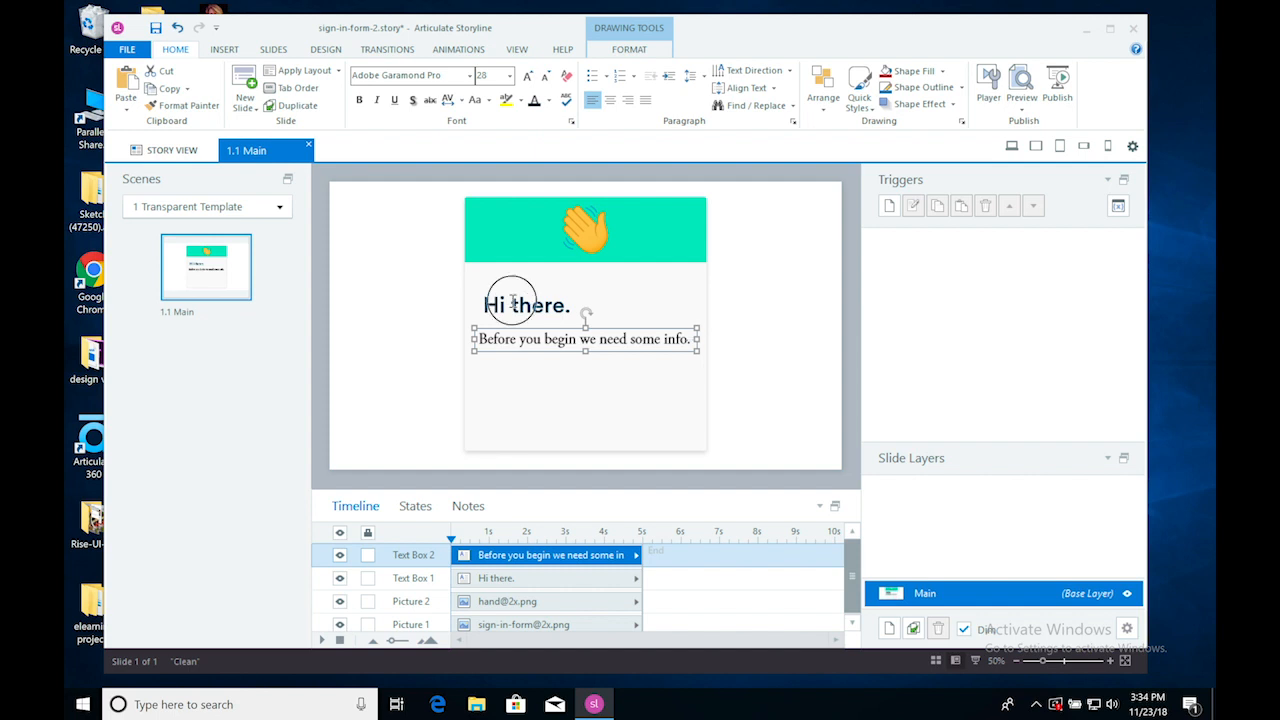
pyautogui.click(625, 49)
pyautogui.click(645, 71)
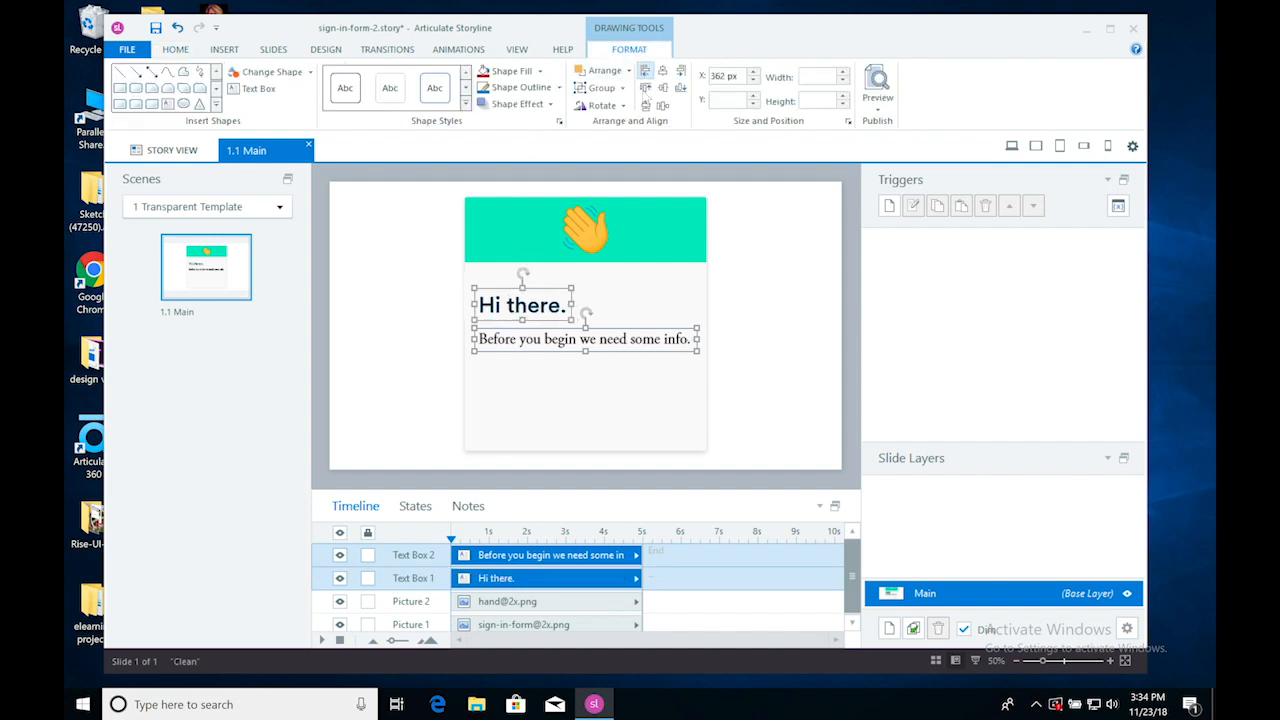
pyautogui.click(178, 50)
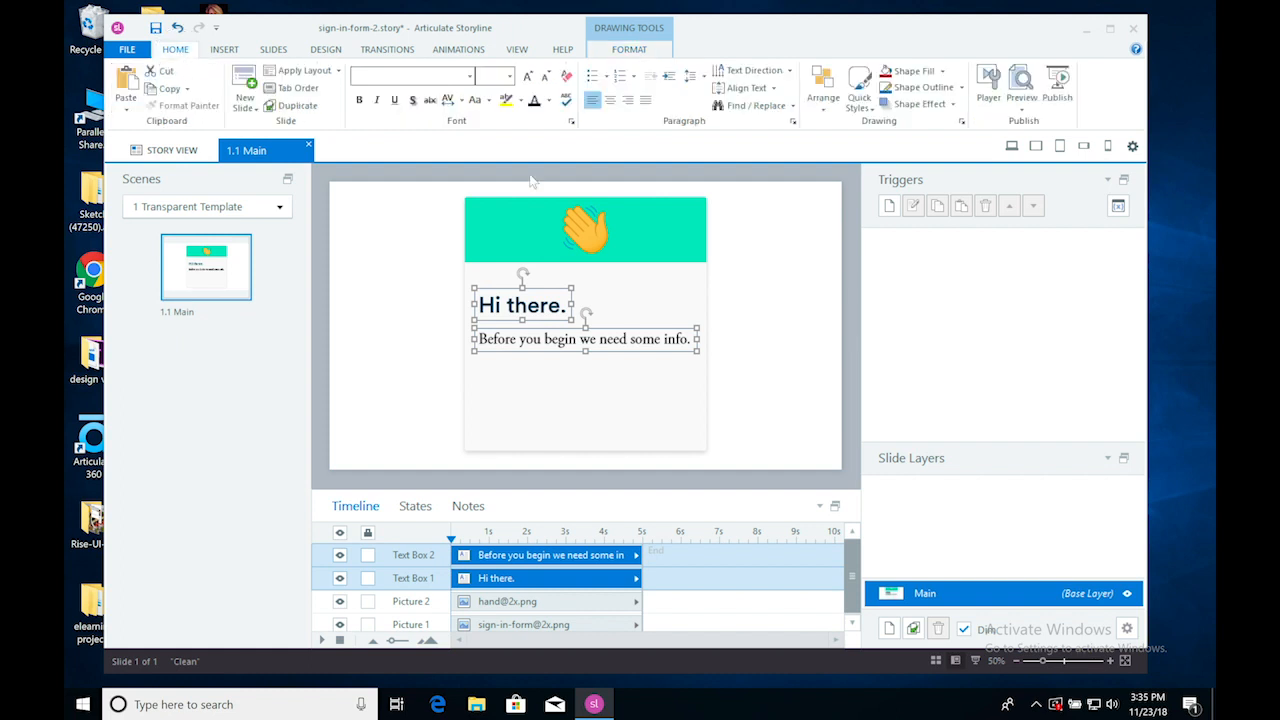
pyautogui.click(814, 372)
# Set the font size of the "Before you begin we need some info." text to 22.
pyautogui.click(676, 338)
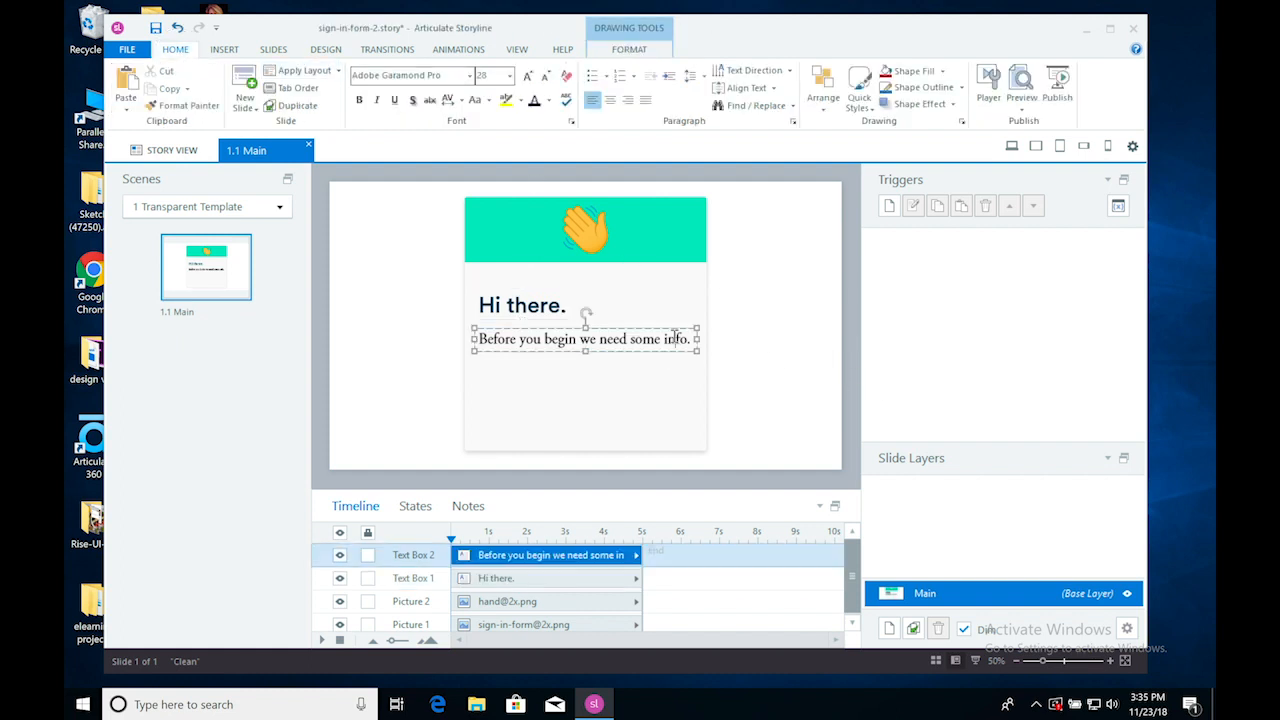
pyautogui.click(666, 328)
pyautogui.click(497, 78)
pyautogui.click(738, 232)
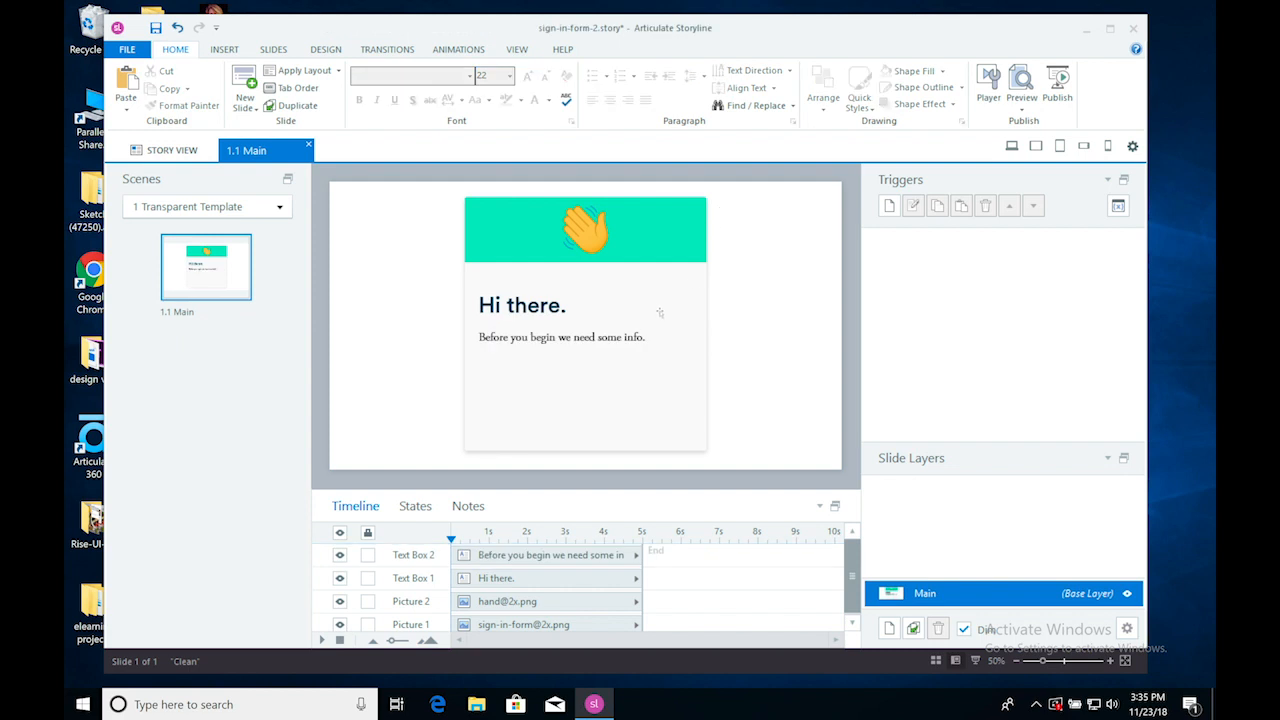
# Try a font size of 28 on the "Hi there." heading.
pyautogui.click(631, 340)
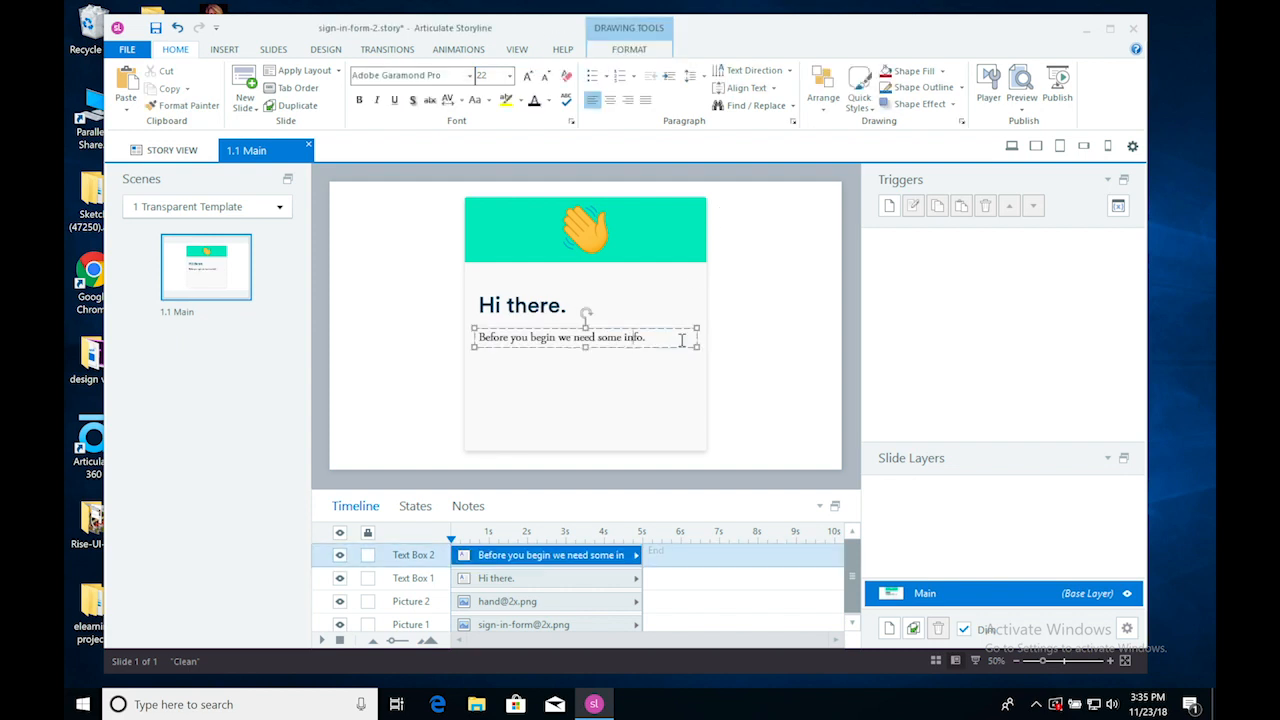
pyautogui.click(533, 305)
pyautogui.tripleClick(530, 304)
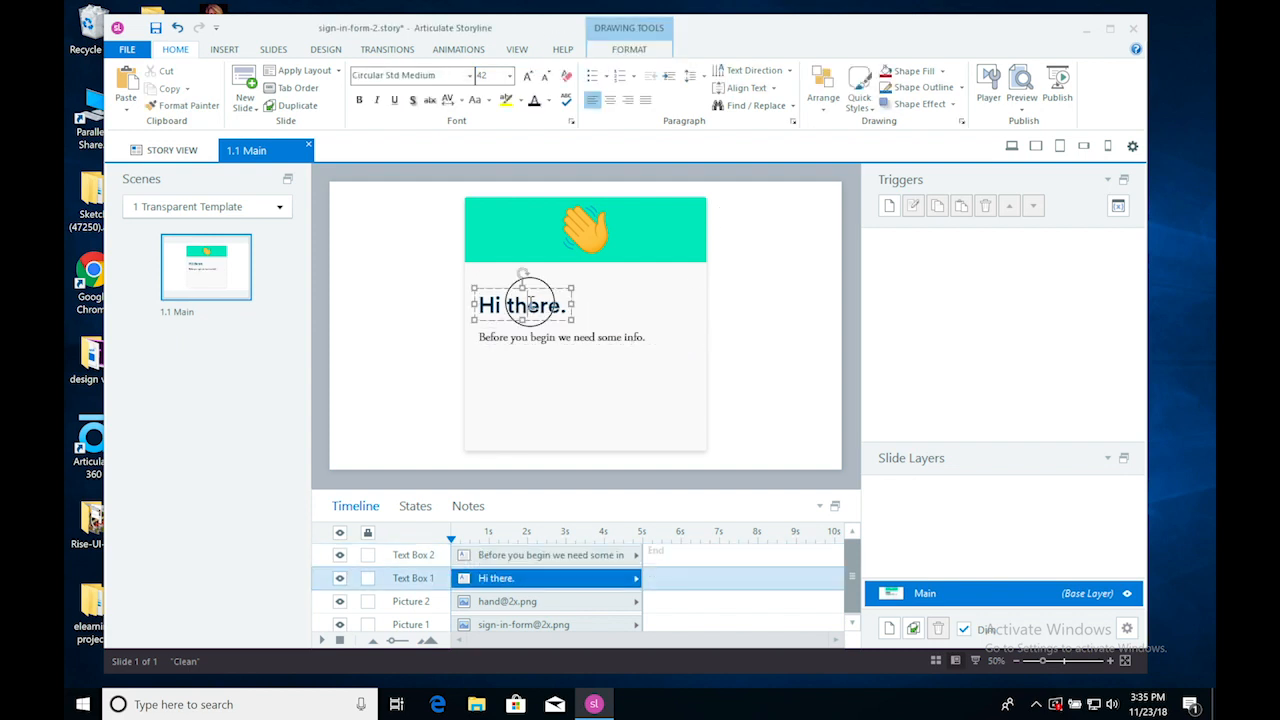
pyautogui.click(426, 289)
pyautogui.click(559, 301)
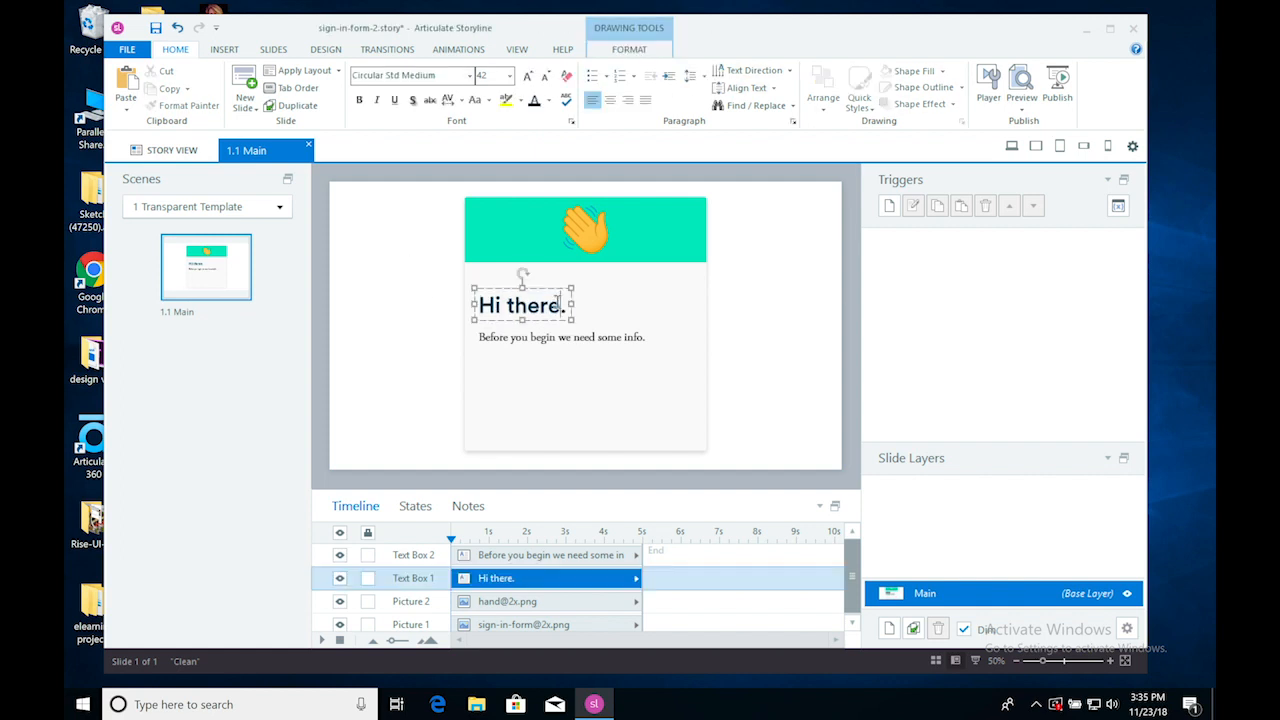
pyautogui.click(492, 76)
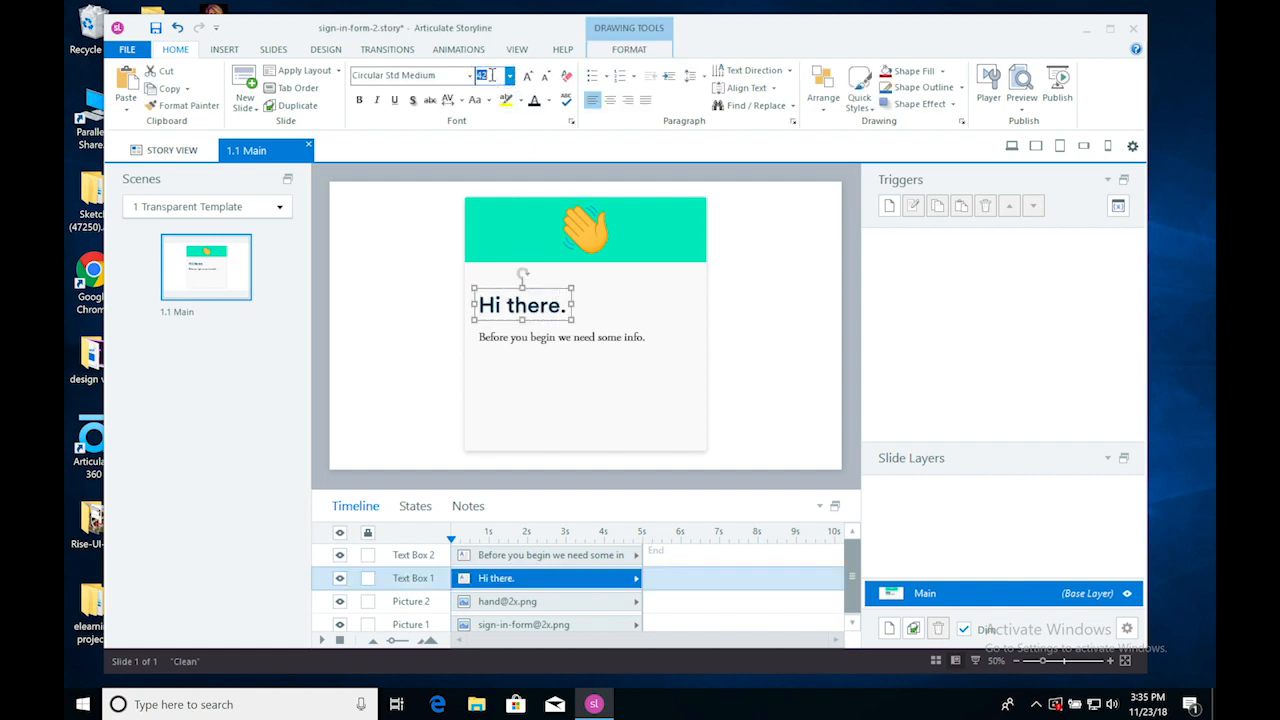
pyautogui.write('28')
pyautogui.click(744, 412)
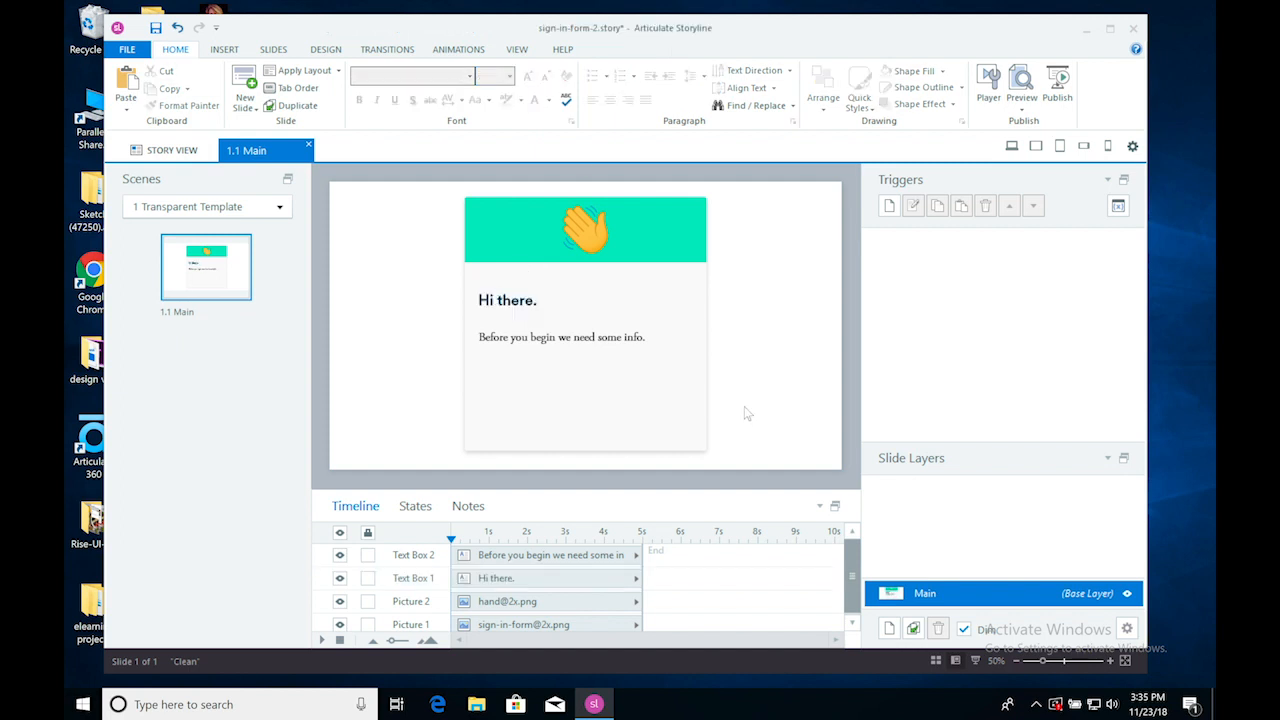
# Set the "Hi there." heading's font size to 34.
pyautogui.click(502, 298)
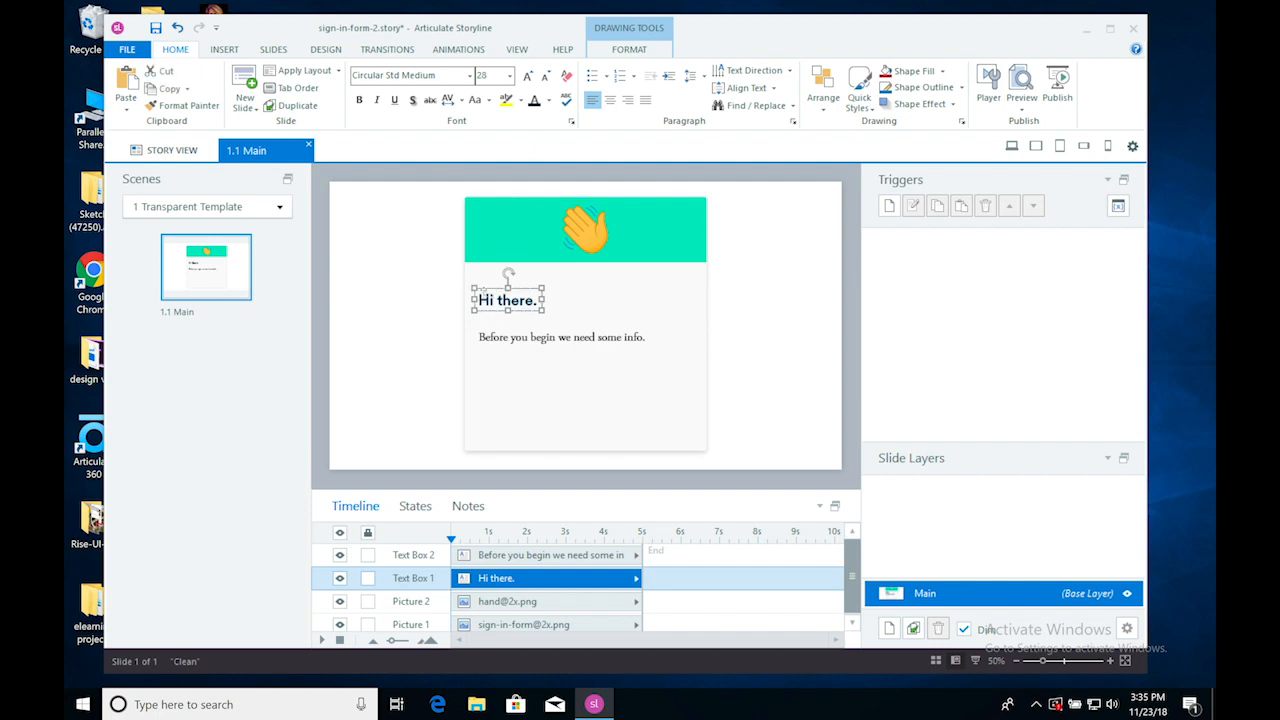
pyautogui.click(493, 77)
pyautogui.write('34')
pyautogui.click(792, 375)
# Nudge the intro text up closer to the "Hi there." heading and narrow its text box to fit the sentence.
pyautogui.click(516, 308)
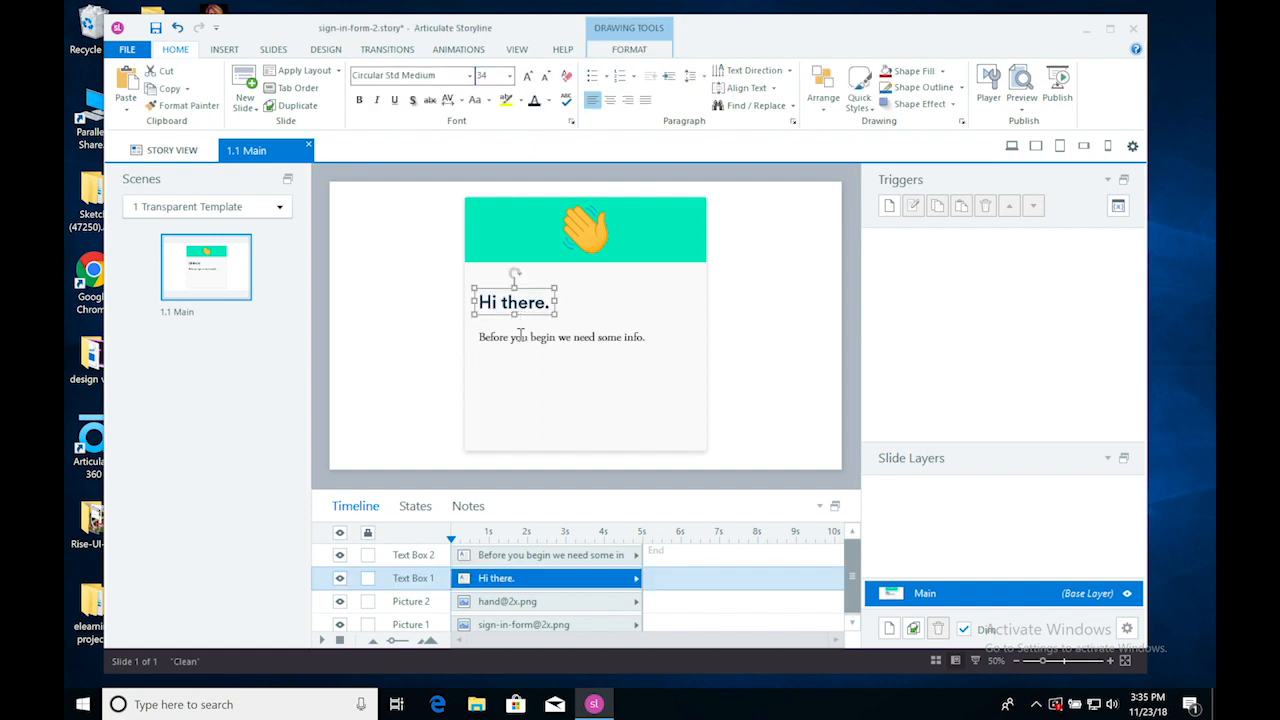
pyautogui.click(516, 338)
pyautogui.click(514, 327)
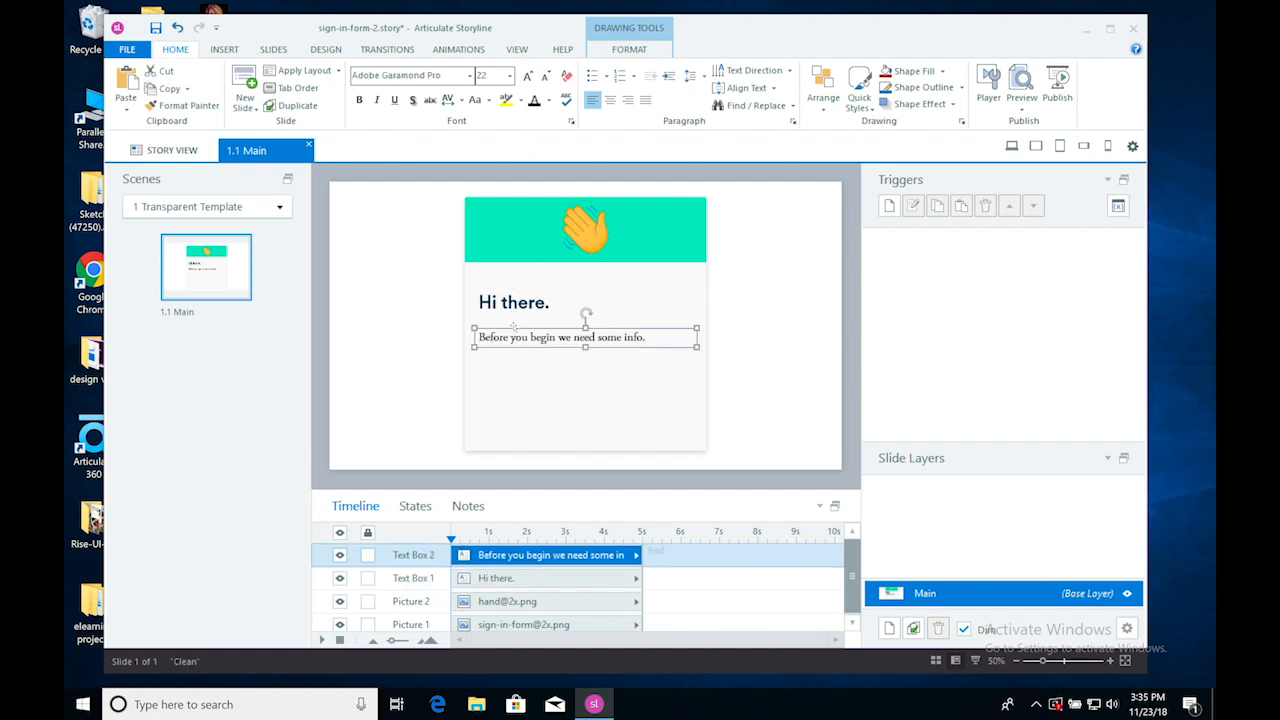
pyautogui.press('Up')
pyautogui.press('Up')
pyautogui.press('Up')
pyautogui.press('Up')
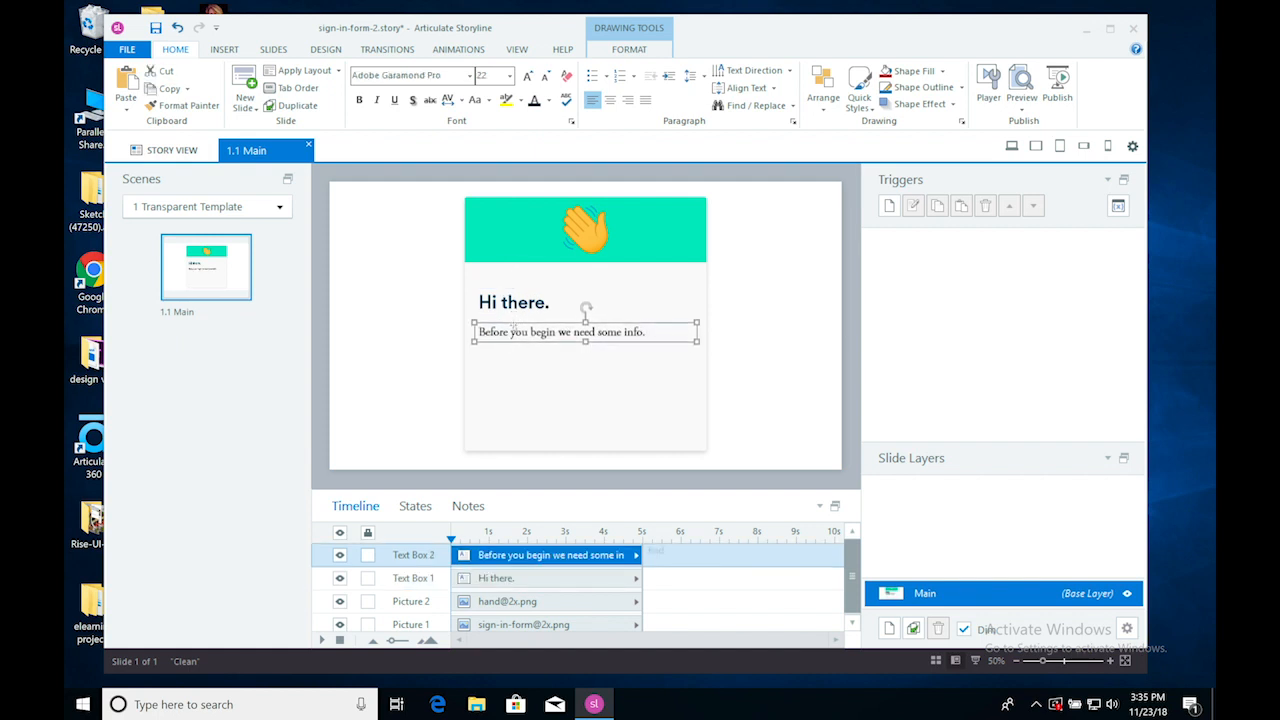
pyautogui.moveTo(696, 341); pyautogui.dragTo(659, 341)
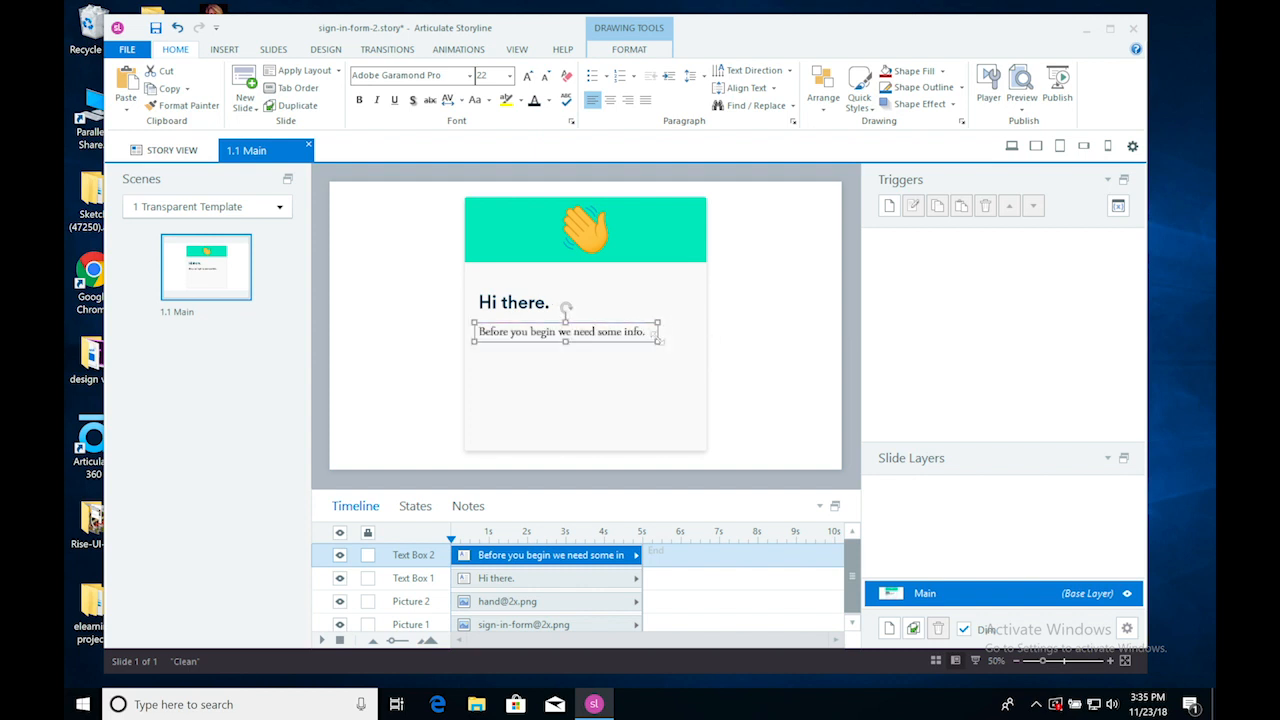
# Move the intro text slightly further up beneath the "Hi there." heading, to a Y position of about 343 px.
pyautogui.keyDown('shift'); pyautogui.click(510, 310); pyautogui.keyUp('shift')
pyautogui.click(629, 49)
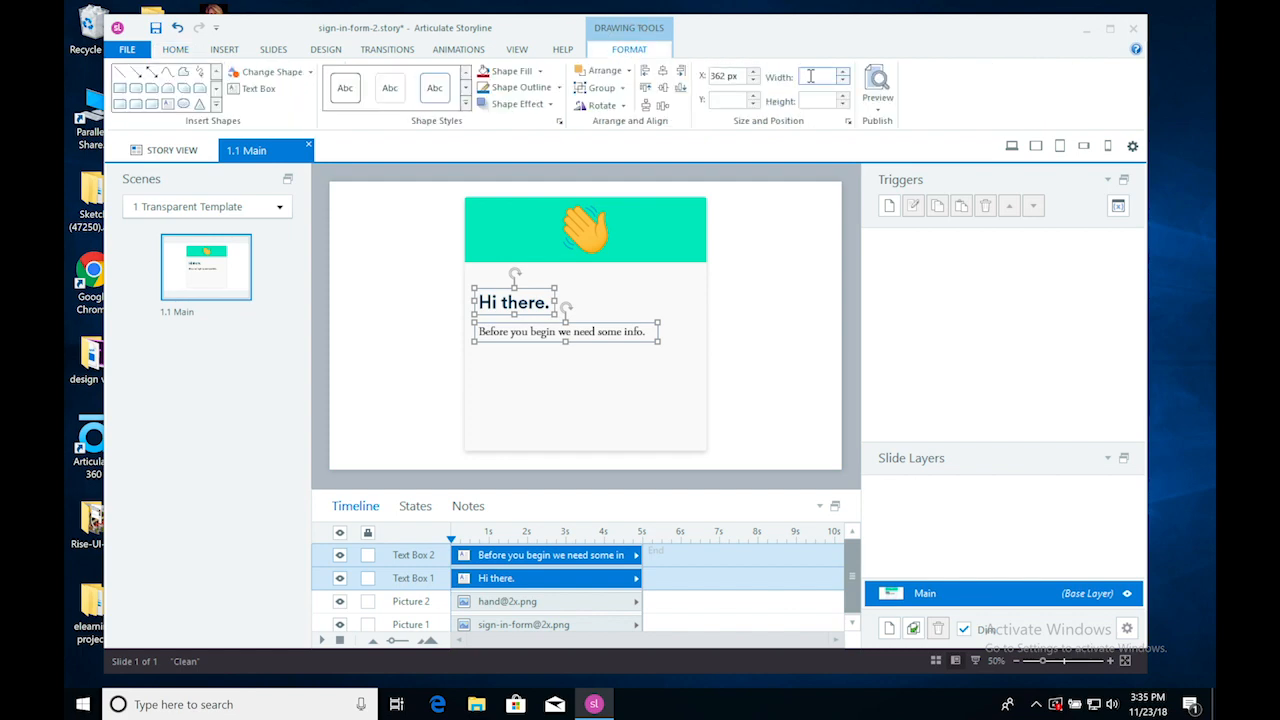
pyautogui.click(770, 333)
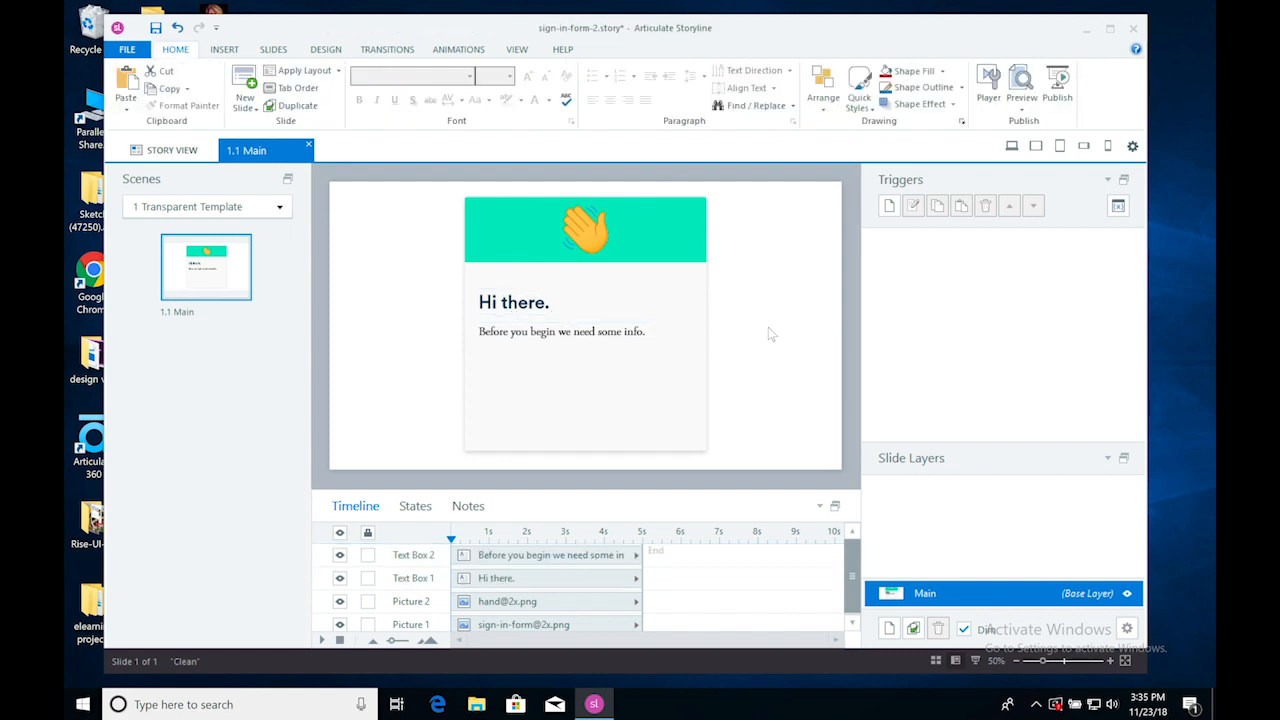
pyautogui.click(620, 328)
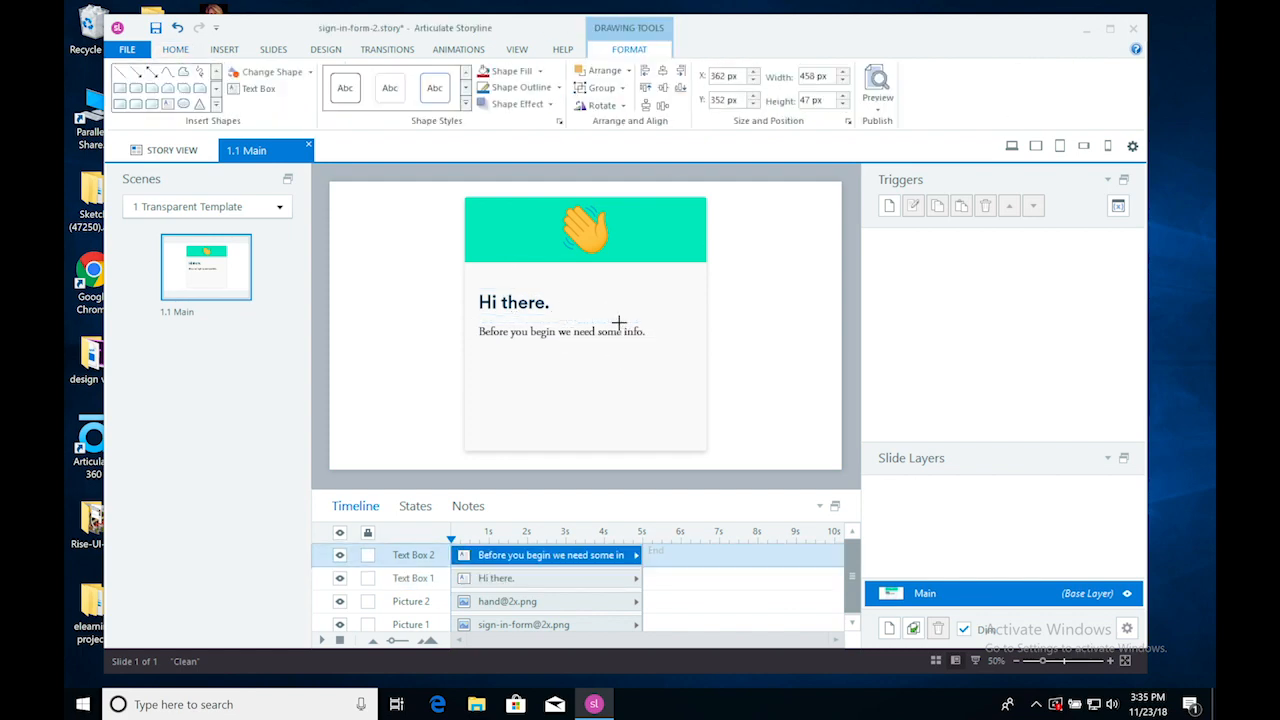
pyautogui.moveTo(620, 325); pyautogui.dragTo(619, 323)
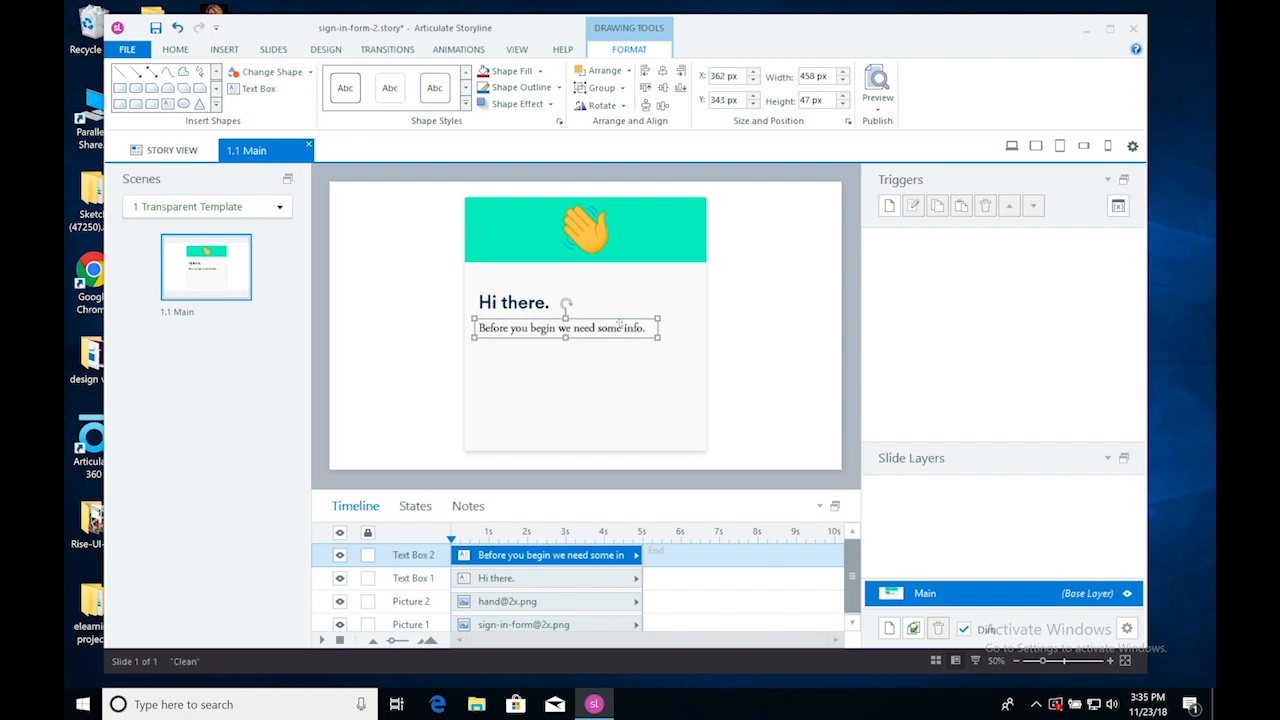
# Set the font colour of the "Before you begin we need some info." text to #101010.
pyautogui.click(181, 50)
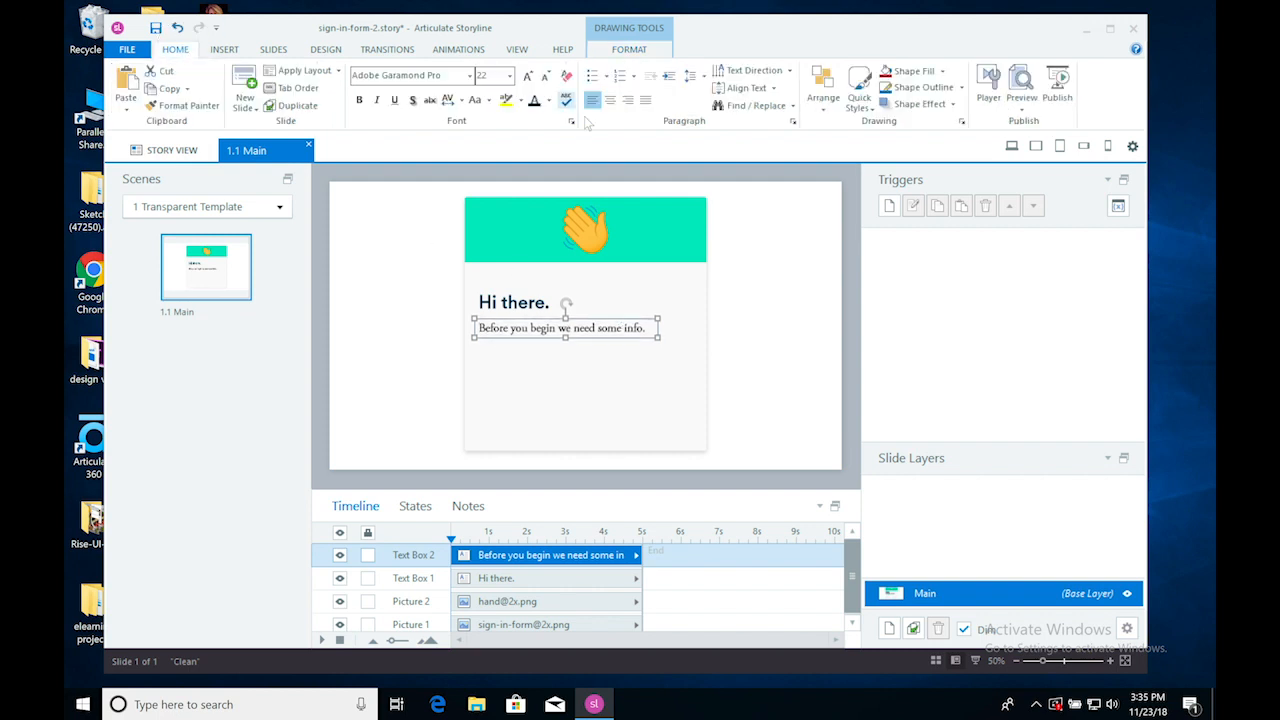
pyautogui.click(547, 102)
pyautogui.click(575, 232)
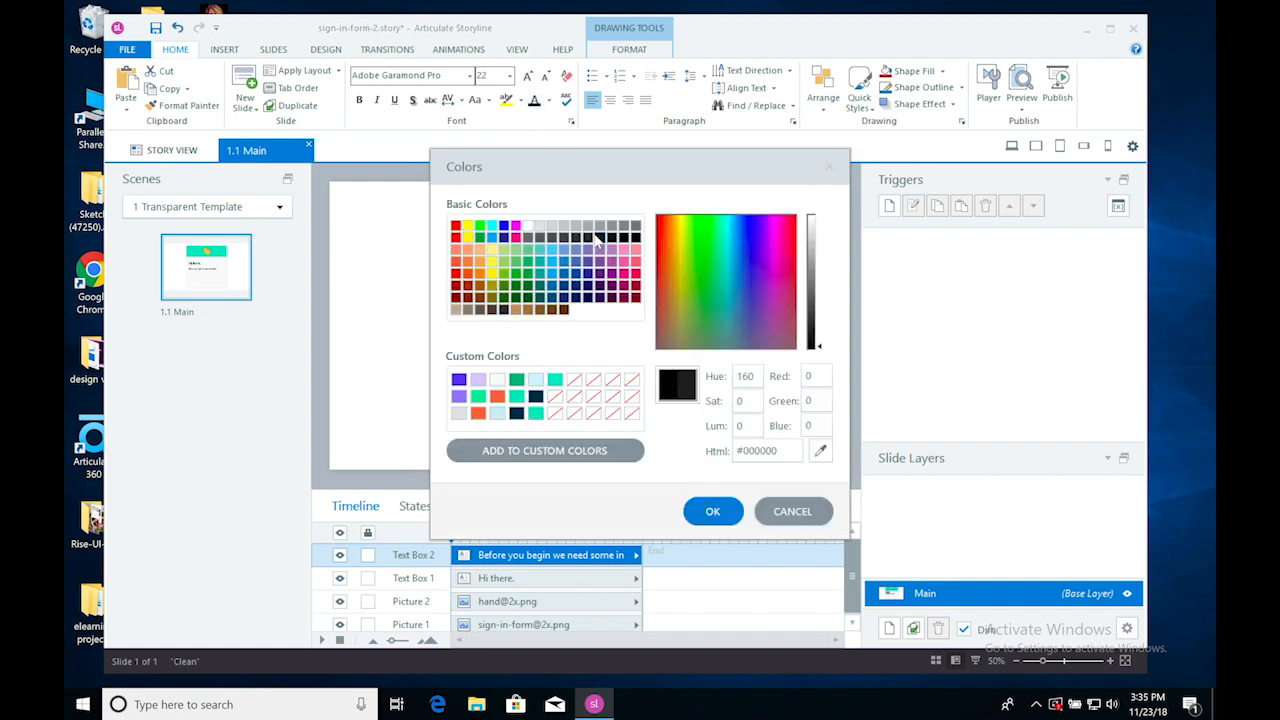
pyautogui.doubleClick(761, 452)
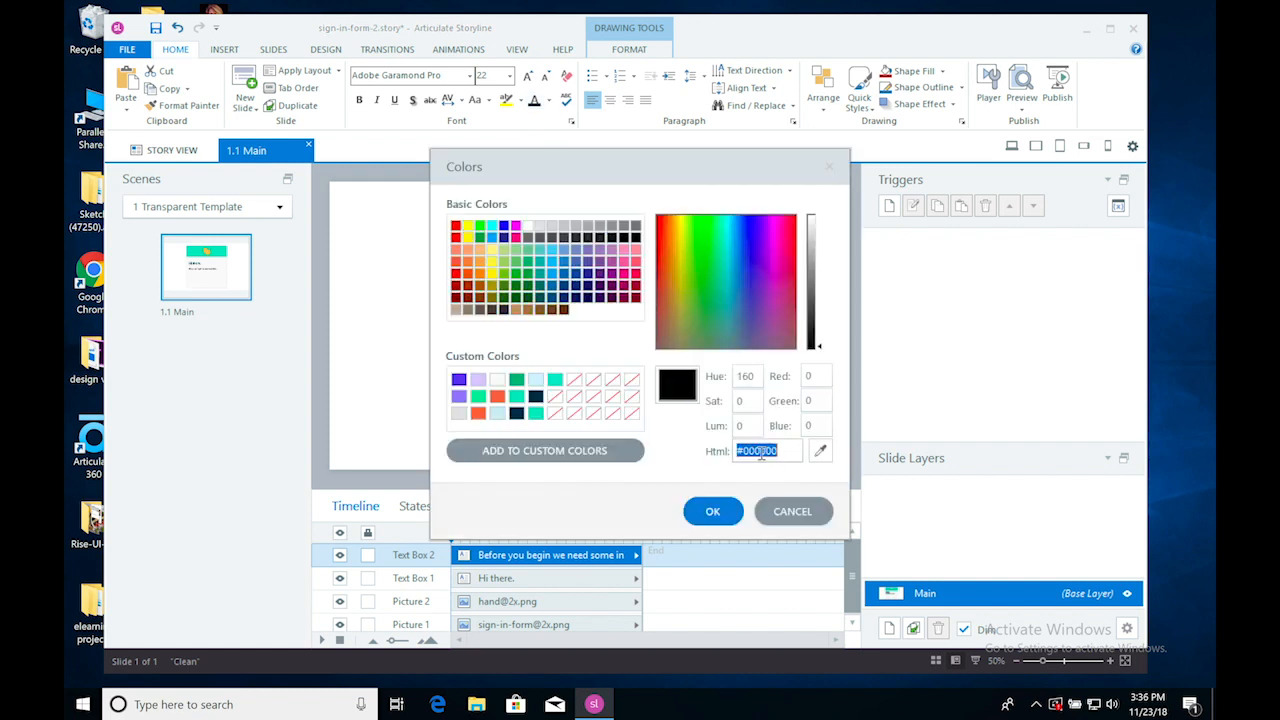
pyautogui.write('101010')
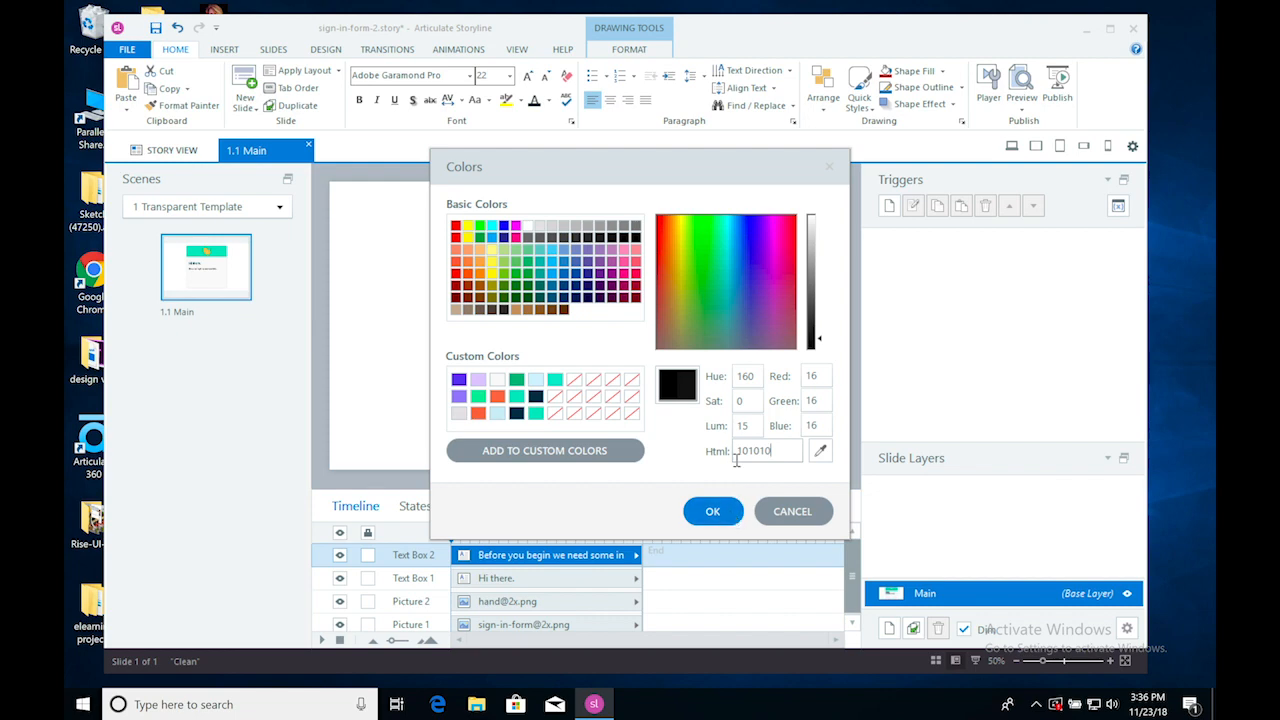
pyautogui.click(712, 511)
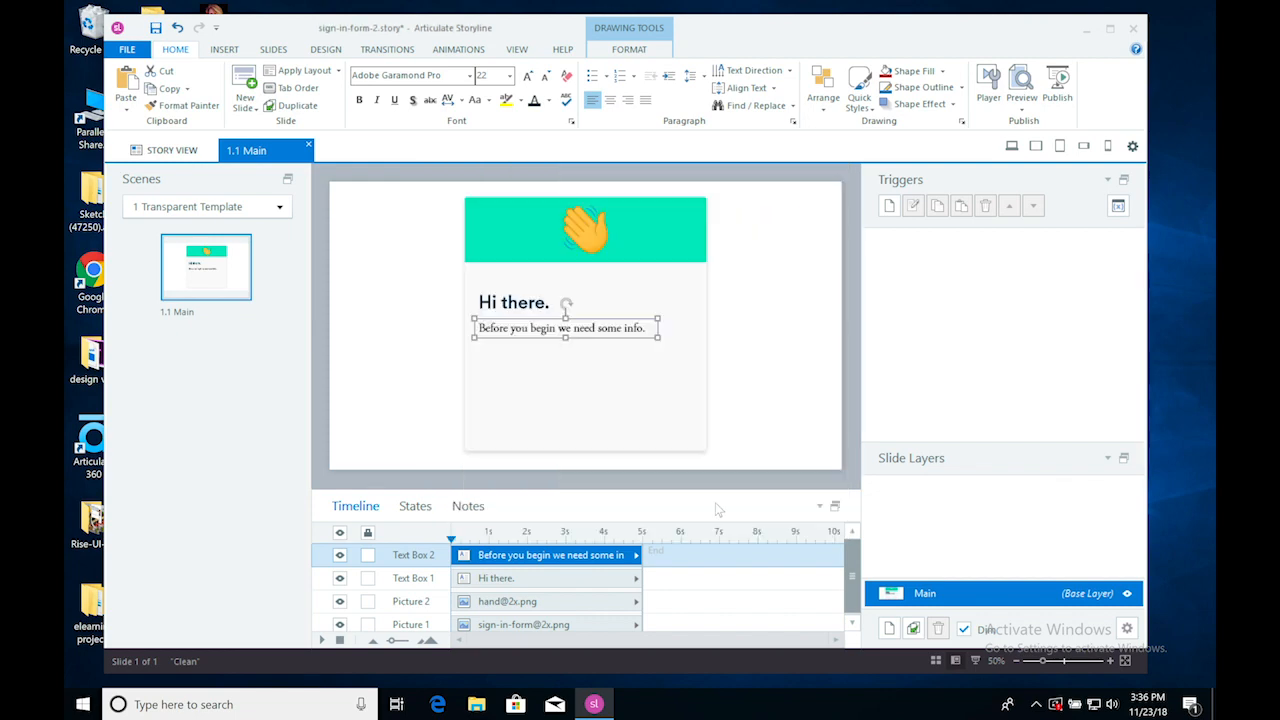
pyautogui.click(749, 413)
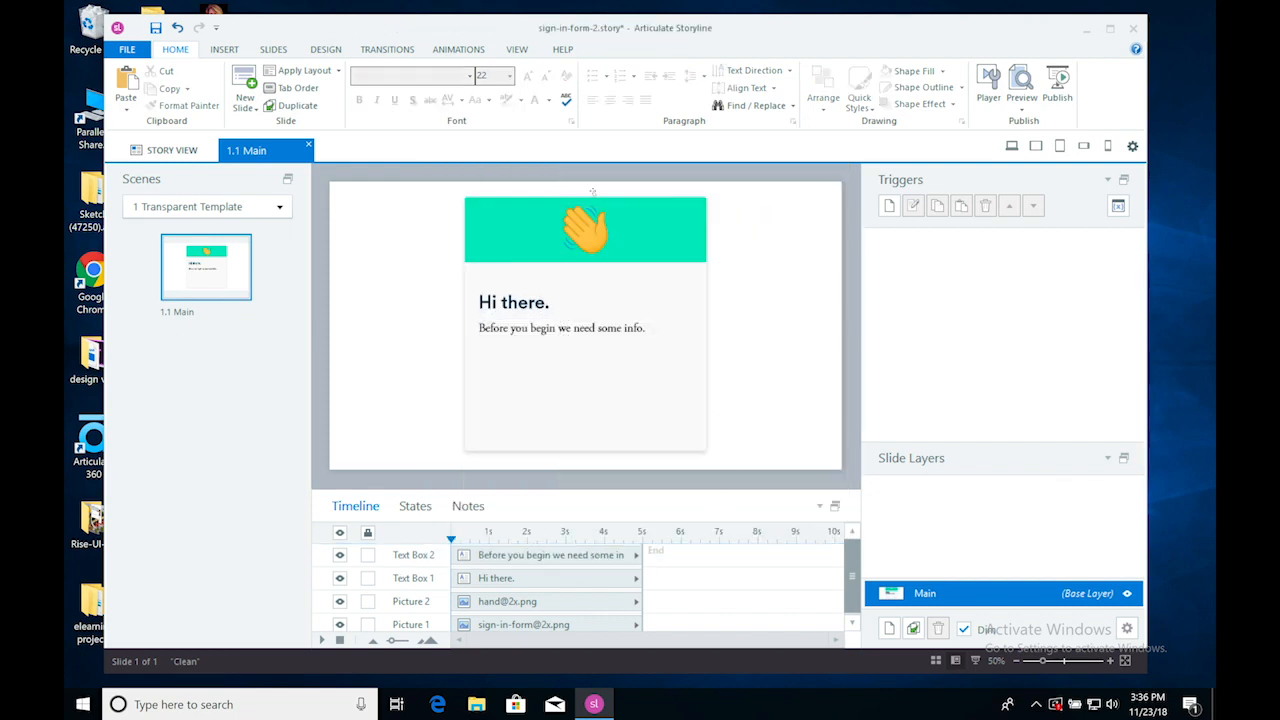
# Save the project and examine the "Enter your email" label in the XD sign-in mockup before returning to Storyline.
pyautogui.click(155, 27)
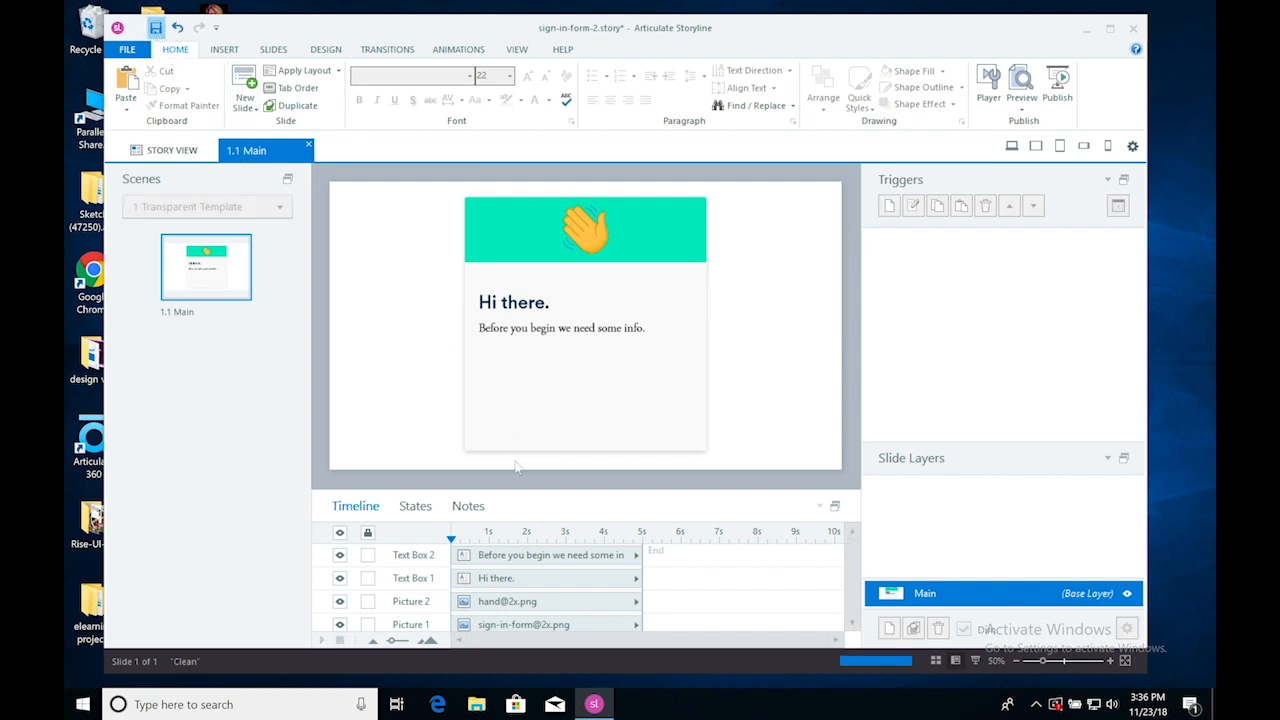
pyautogui.moveTo(518, 702)
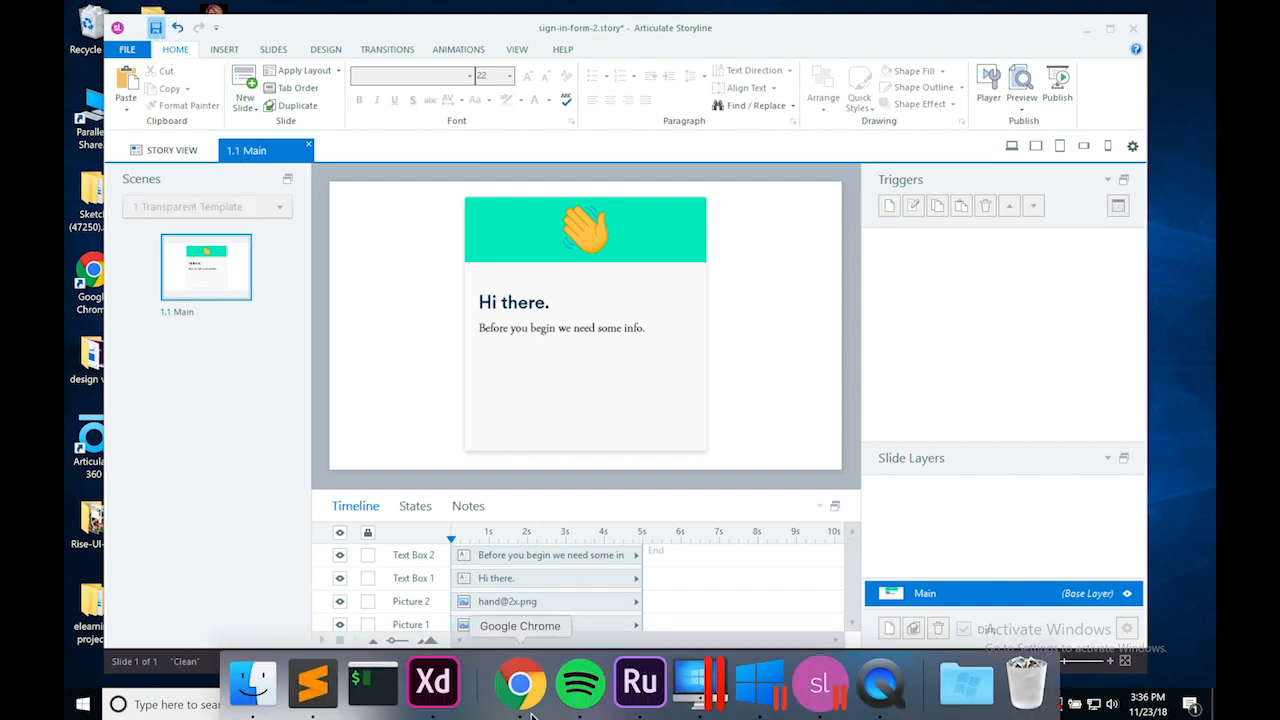
pyautogui.click(415, 698)
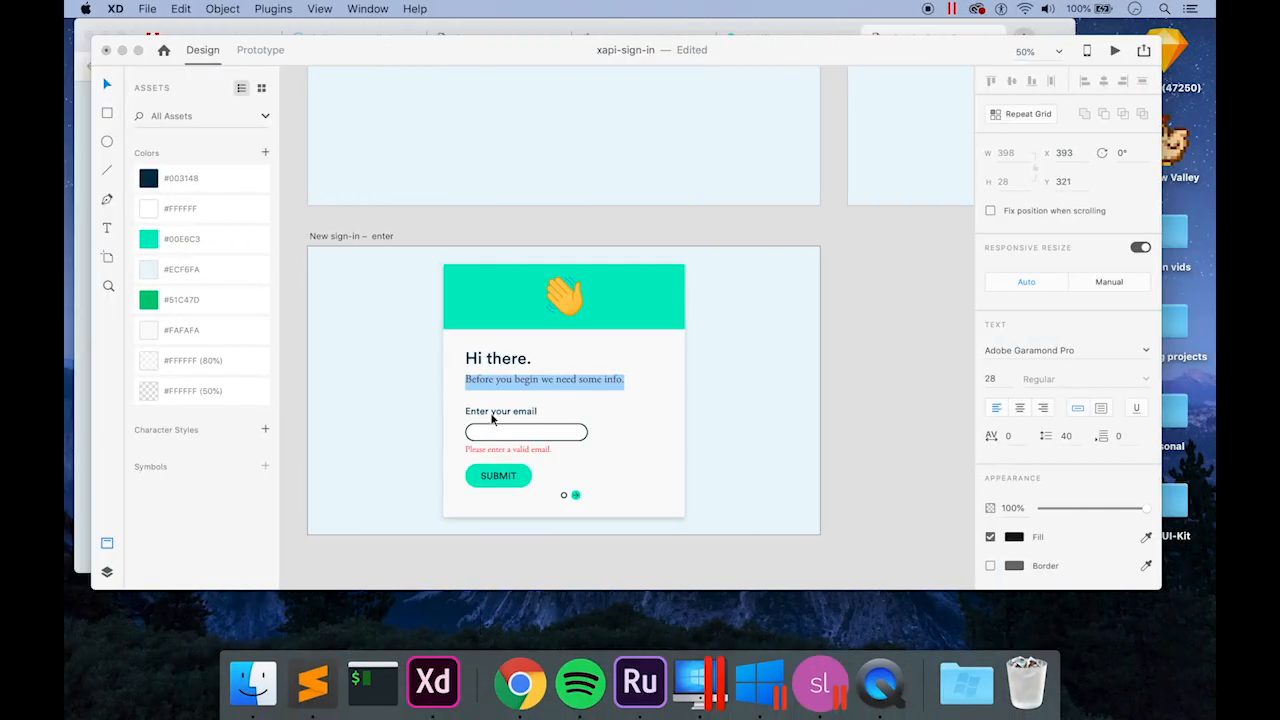
pyautogui.click(491, 419)
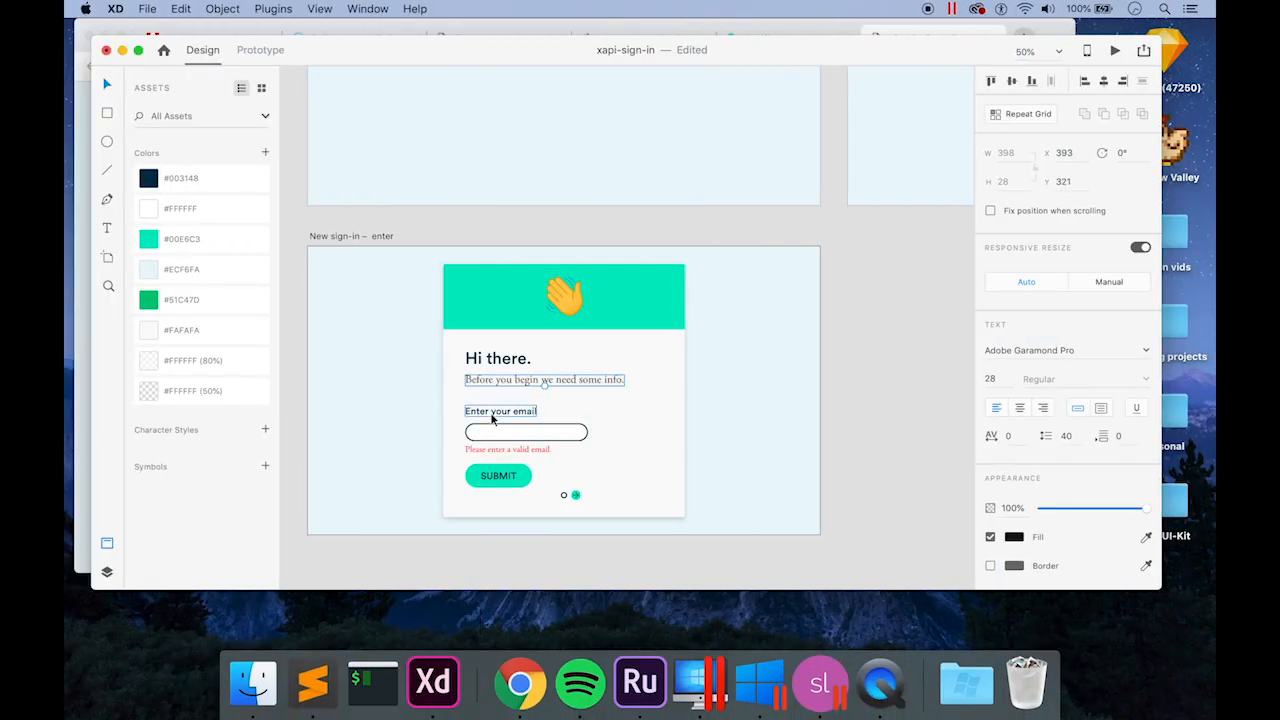
pyautogui.click(806, 685)
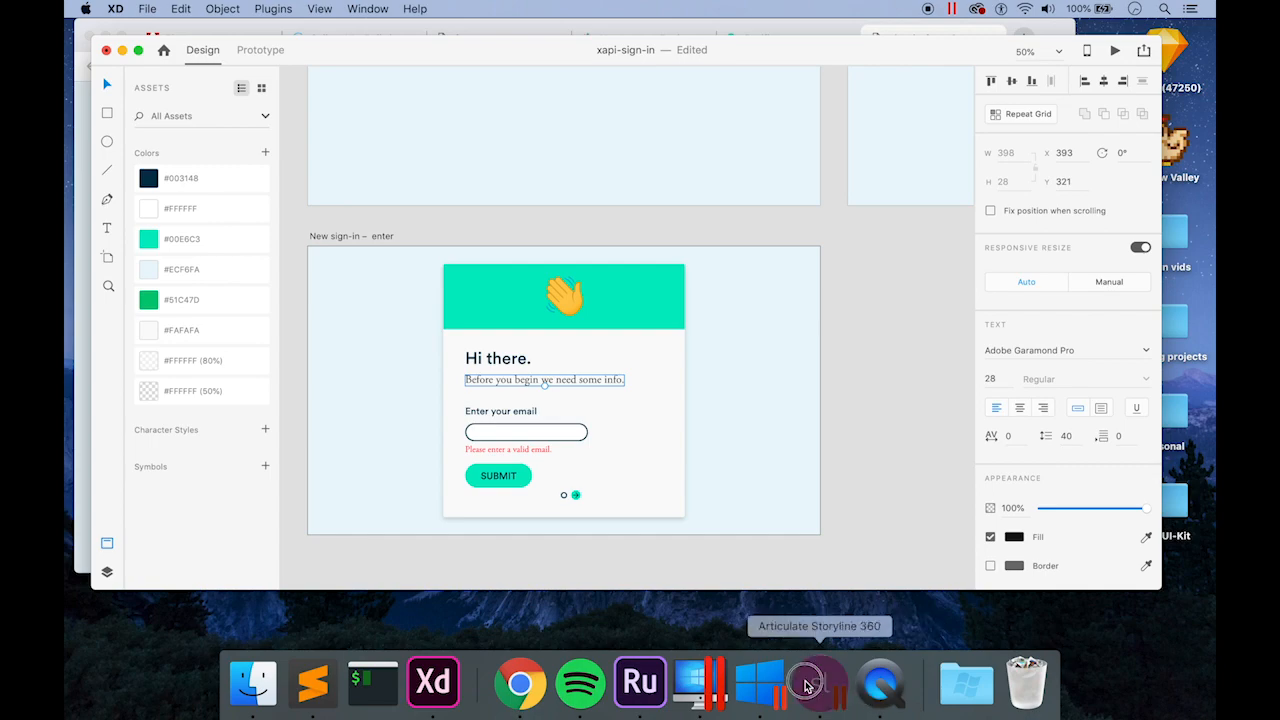
# Add a text box reading "Enter your email" on the form card below the intro text.
pyautogui.click(224, 49)
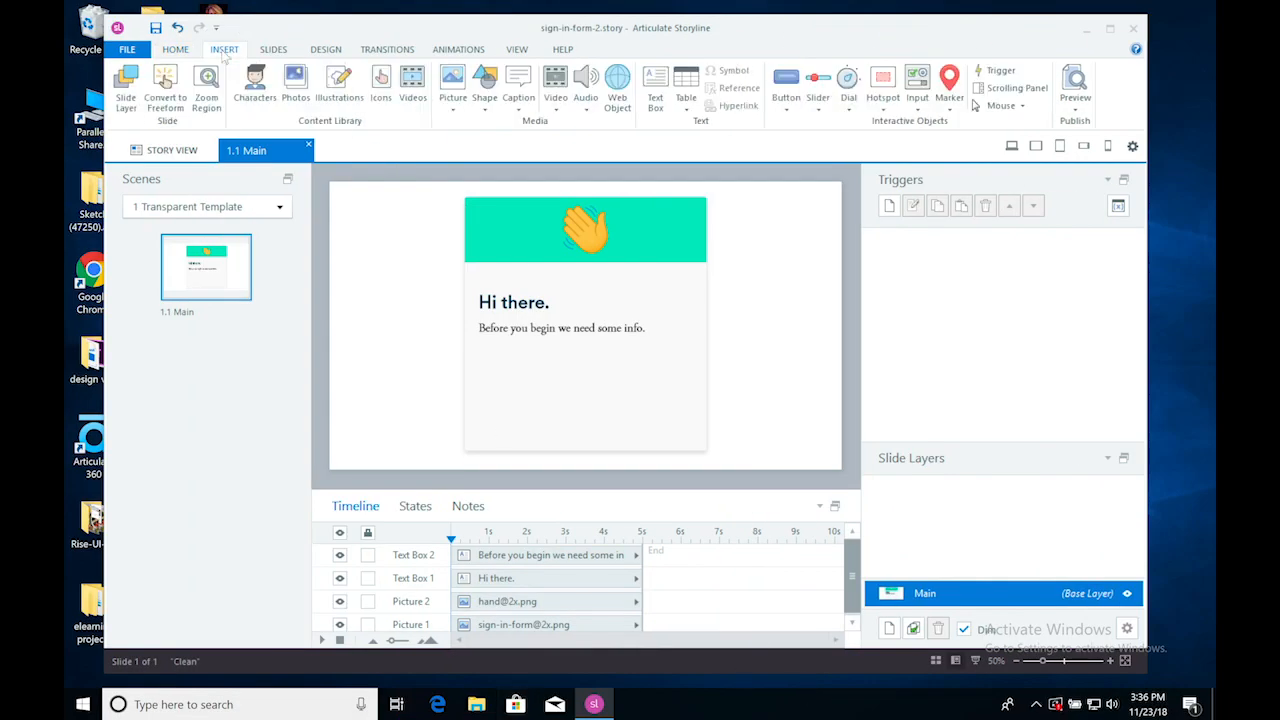
pyautogui.click(660, 82)
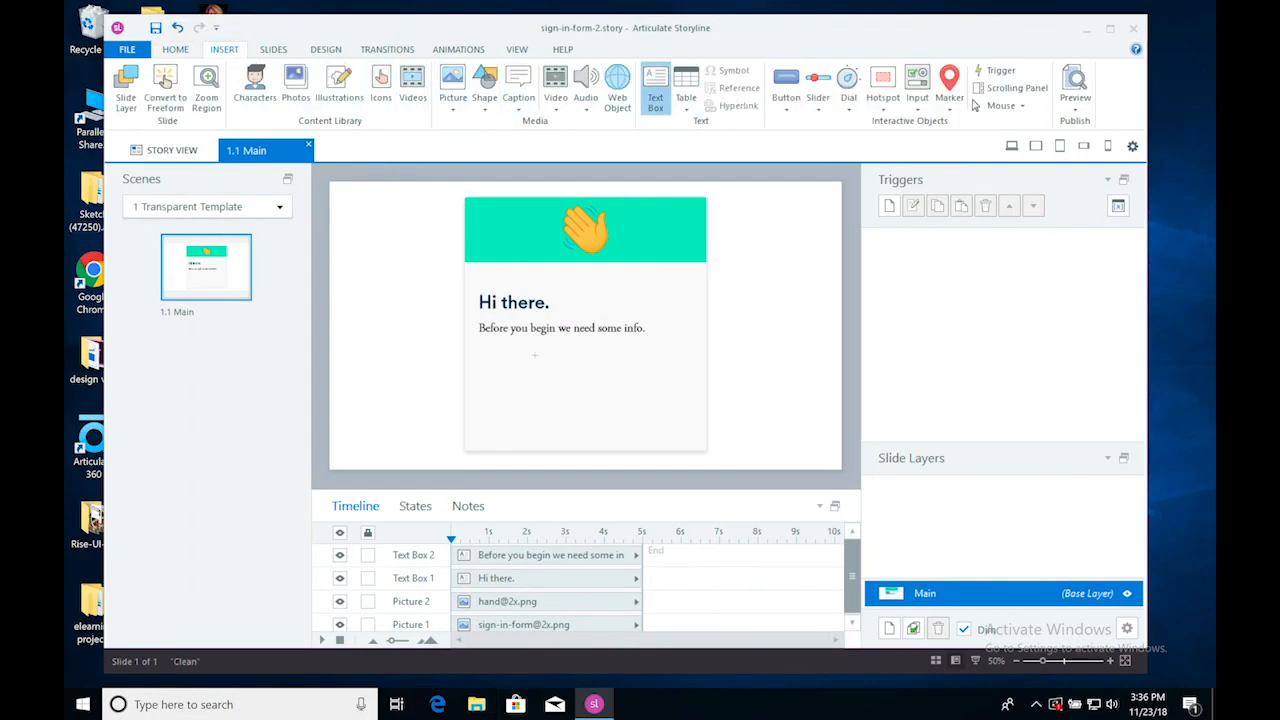
pyautogui.click(519, 389)
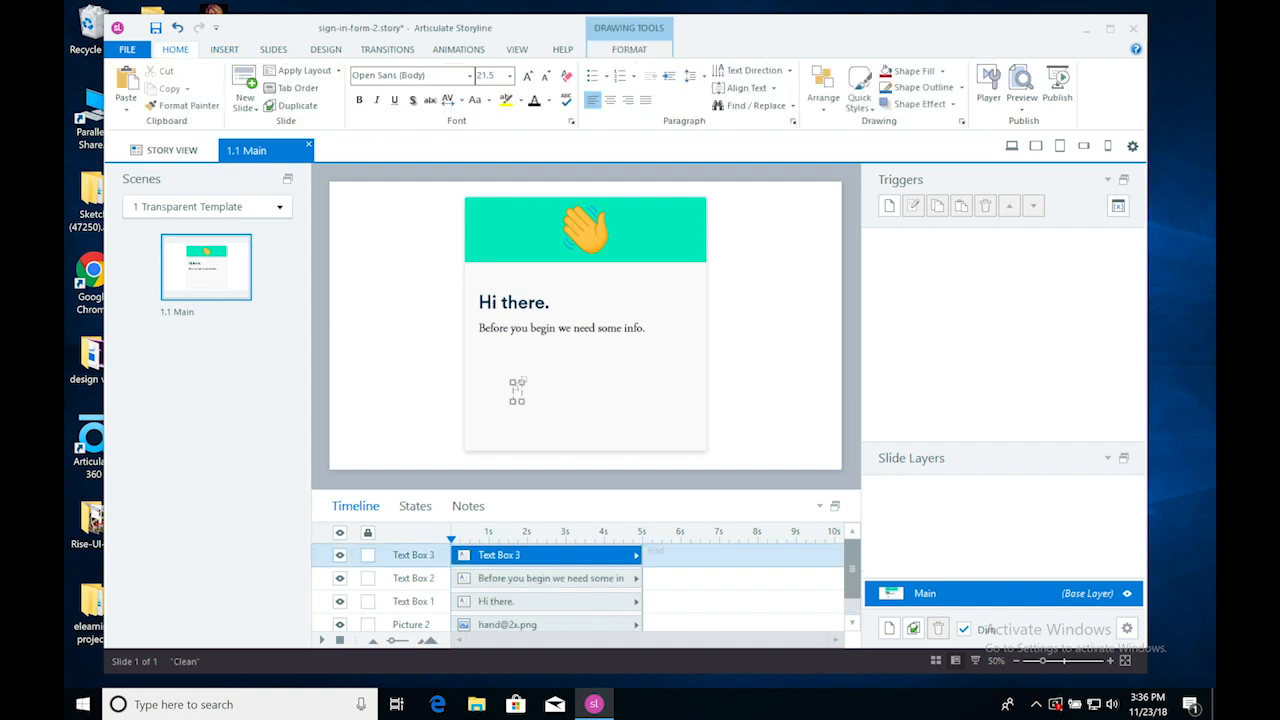
pyautogui.write('Enter your email')
# Set the font of the "Enter your email" label to Circular Std Medium.
pyautogui.tripleClick(536, 394)
pyautogui.click(432, 77)
pyautogui.write('C')
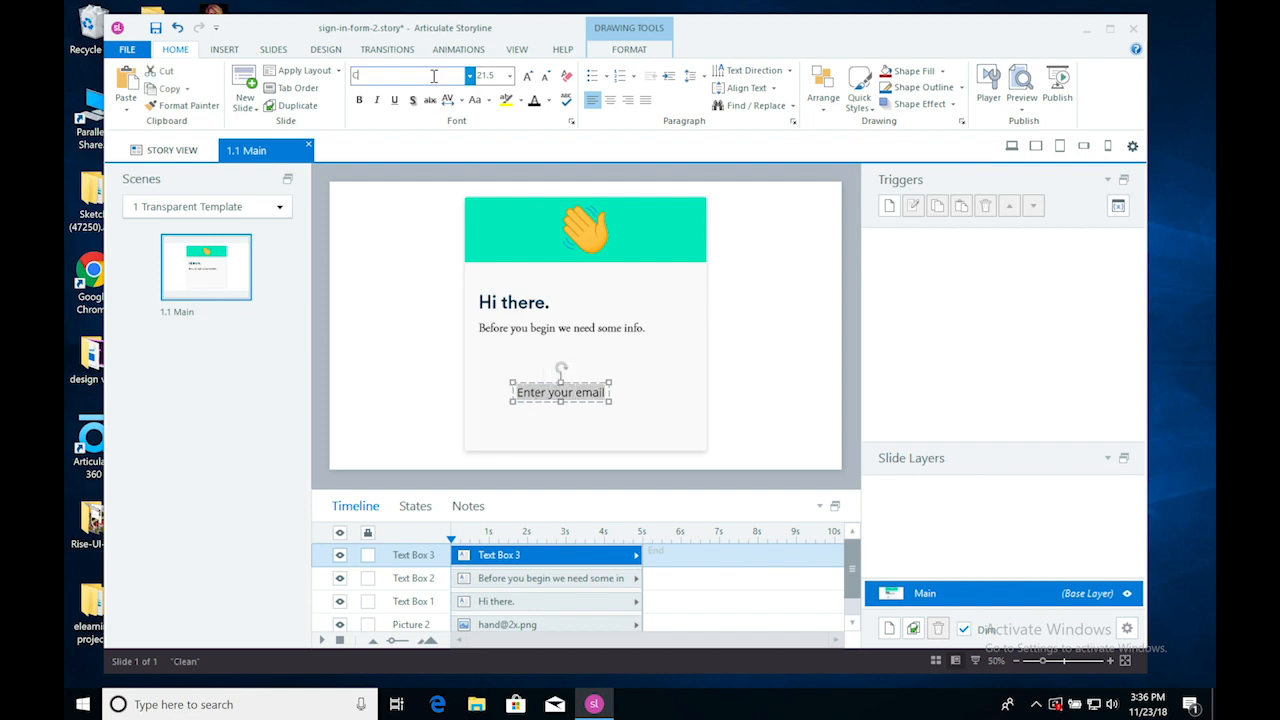
pyautogui.write('ircular Std Medium')
pyautogui.press('Return')
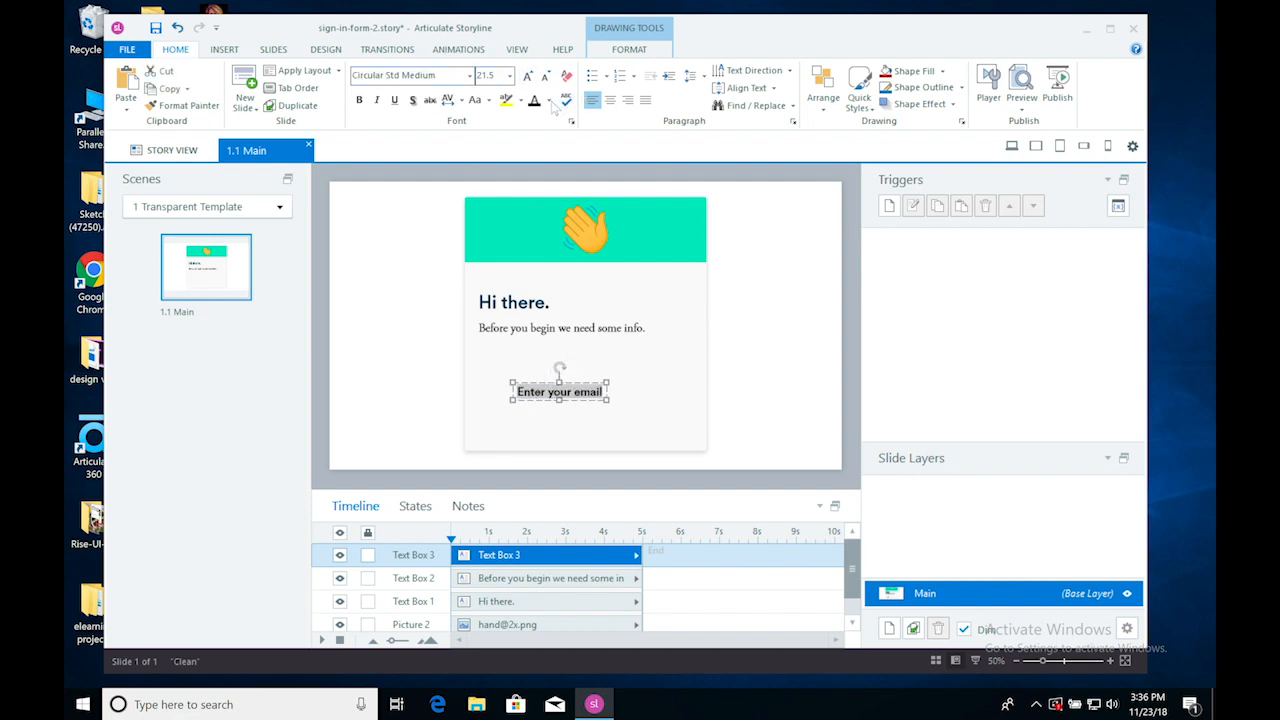
# Copy the "Hi there." heading's formatting with the Format Painter for the "Enter your email" label.
pyautogui.click(548, 101)
pyautogui.click(768, 206)
pyautogui.click(546, 303)
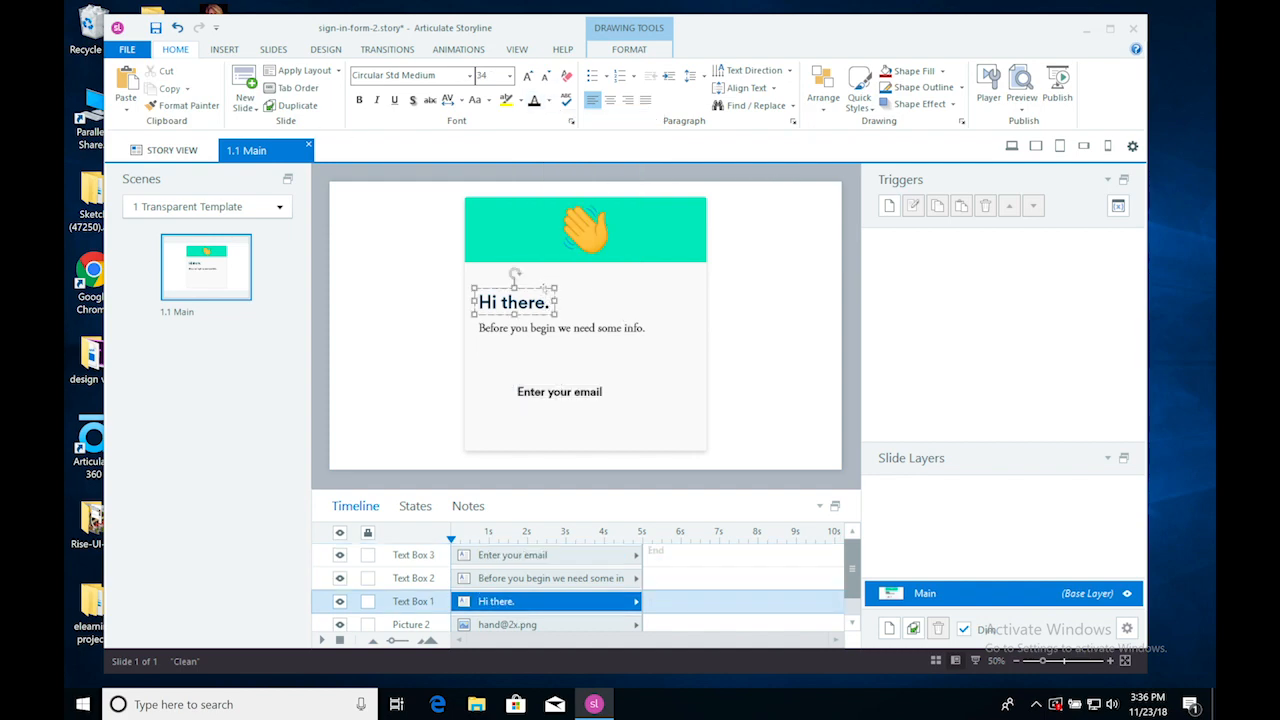
pyautogui.click(183, 105)
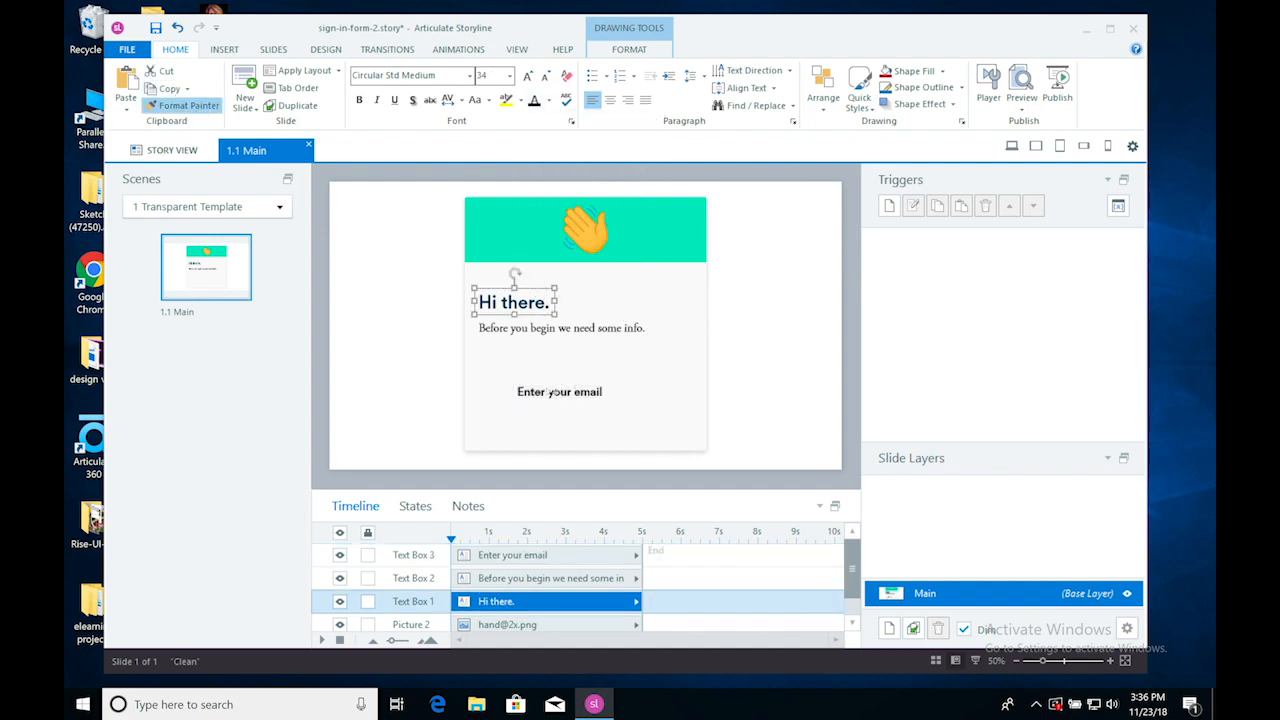
# Copy the "Hi there." heading's formatting onto the "Enter your email" text and set its font size to 28.
pyautogui.click(545, 394)
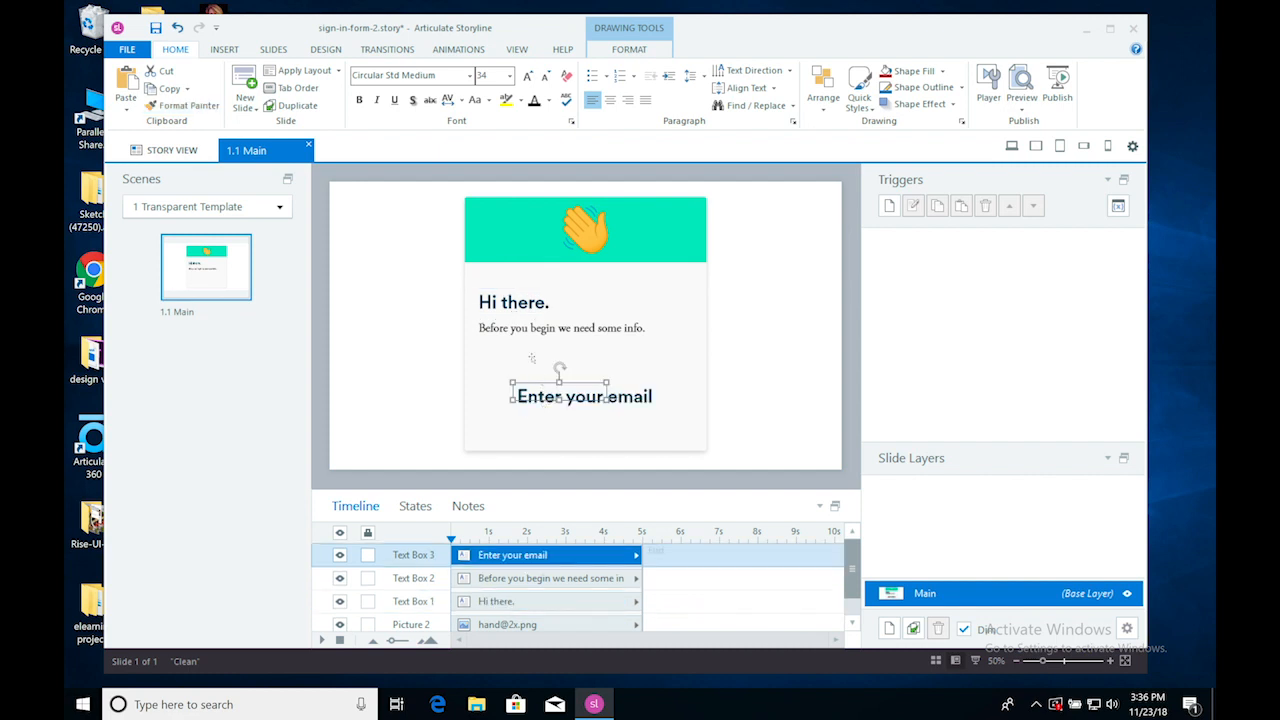
pyautogui.doubleClick(573, 394)
pyautogui.doubleClick(573, 394)
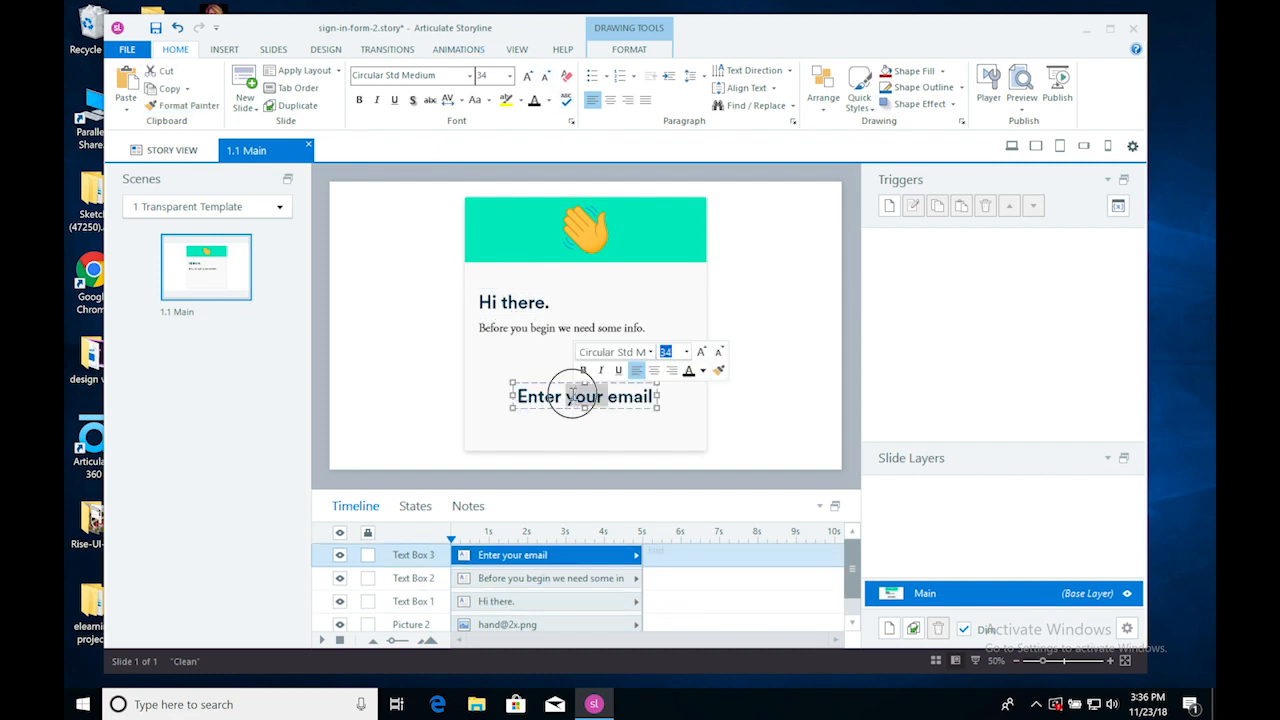
pyautogui.doubleClick(573, 394)
pyautogui.click(573, 394)
pyautogui.tripleClick(573, 394)
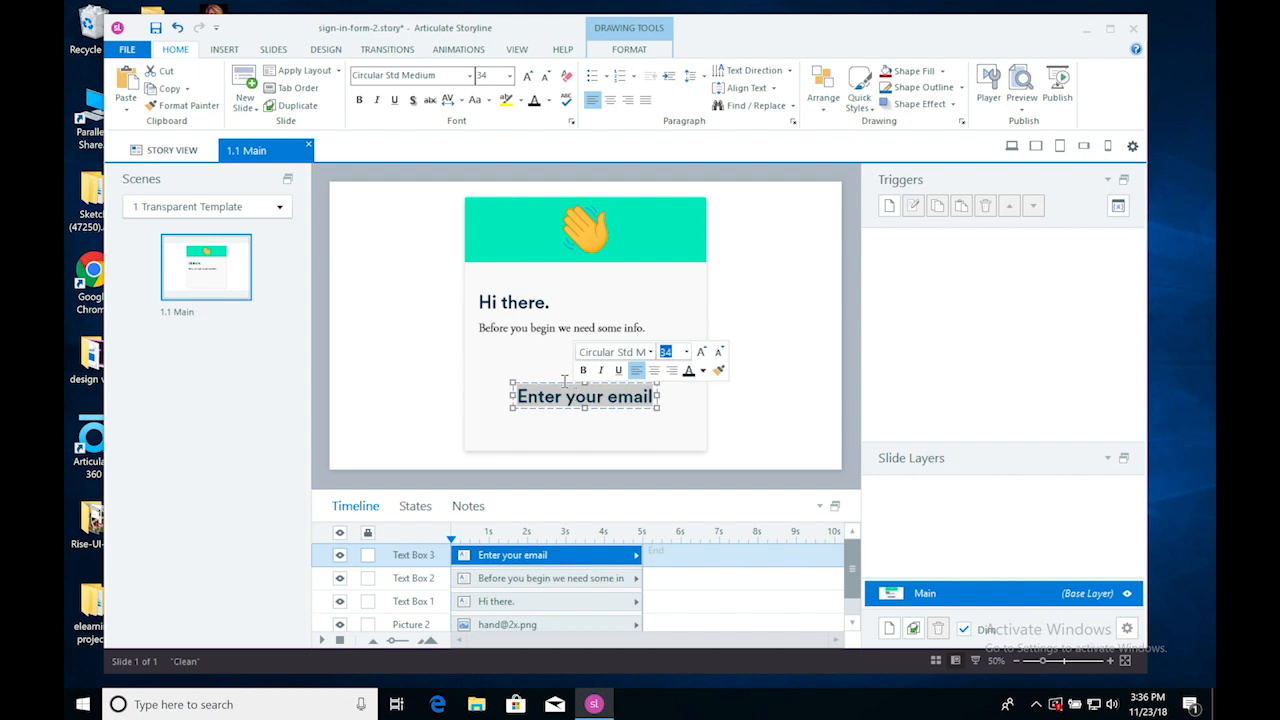
pyautogui.click(509, 75)
pyautogui.click(489, 75)
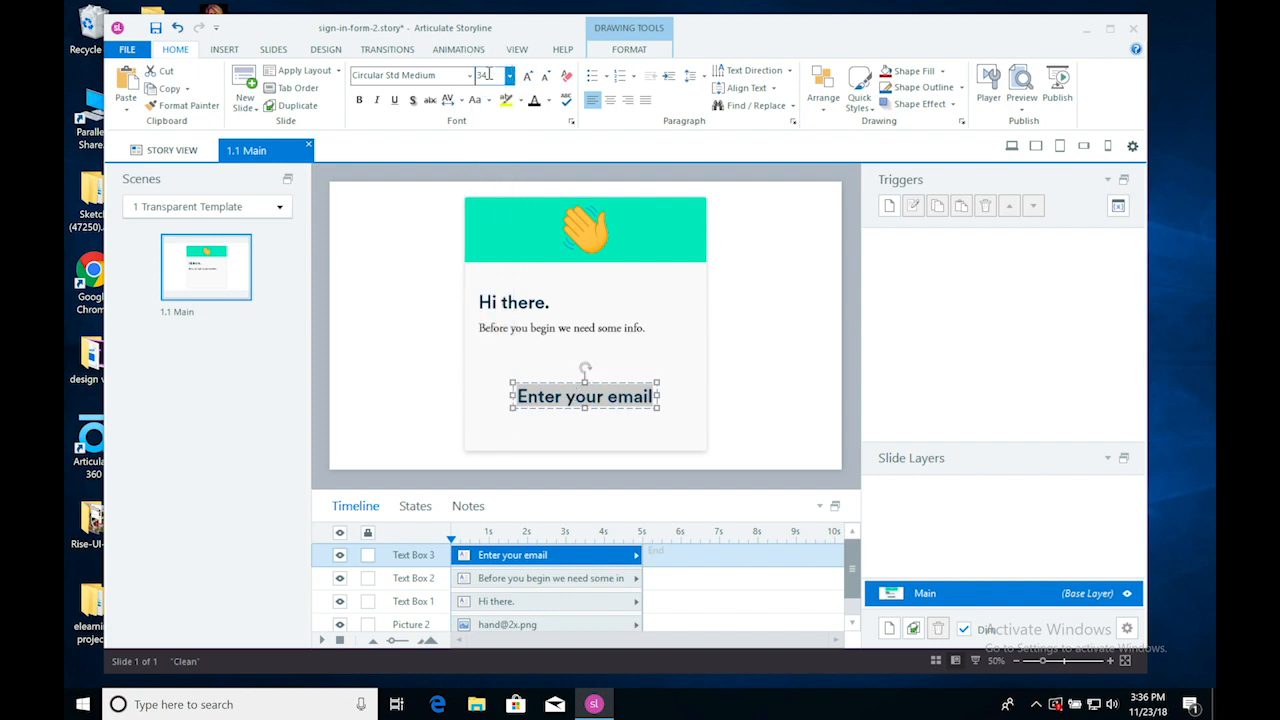
pyautogui.doubleClick(489, 75)
pyautogui.write('28')
pyautogui.press('Return')
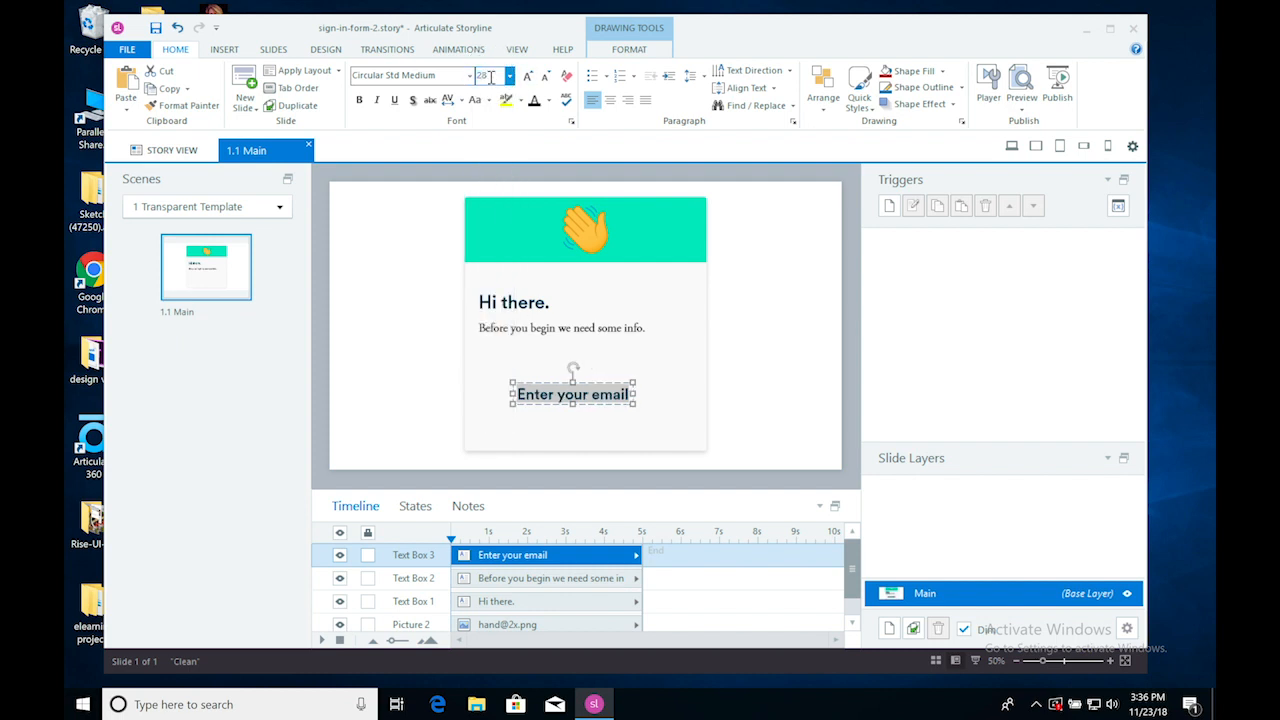
pyautogui.click(790, 402)
# Move the "Enter your email" text box up close beneath the "Before you begin we need some info." line.
pyautogui.click(600, 386)
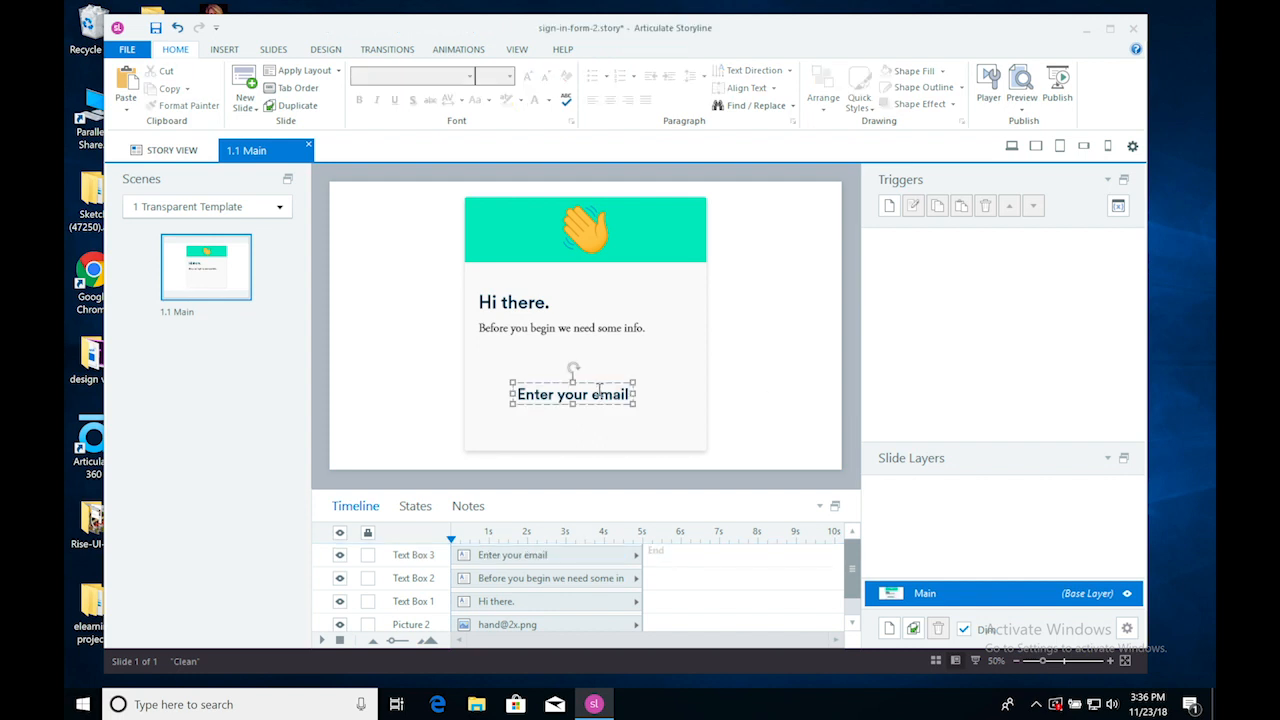
pyautogui.moveTo(599, 383); pyautogui.dragTo(566, 355)
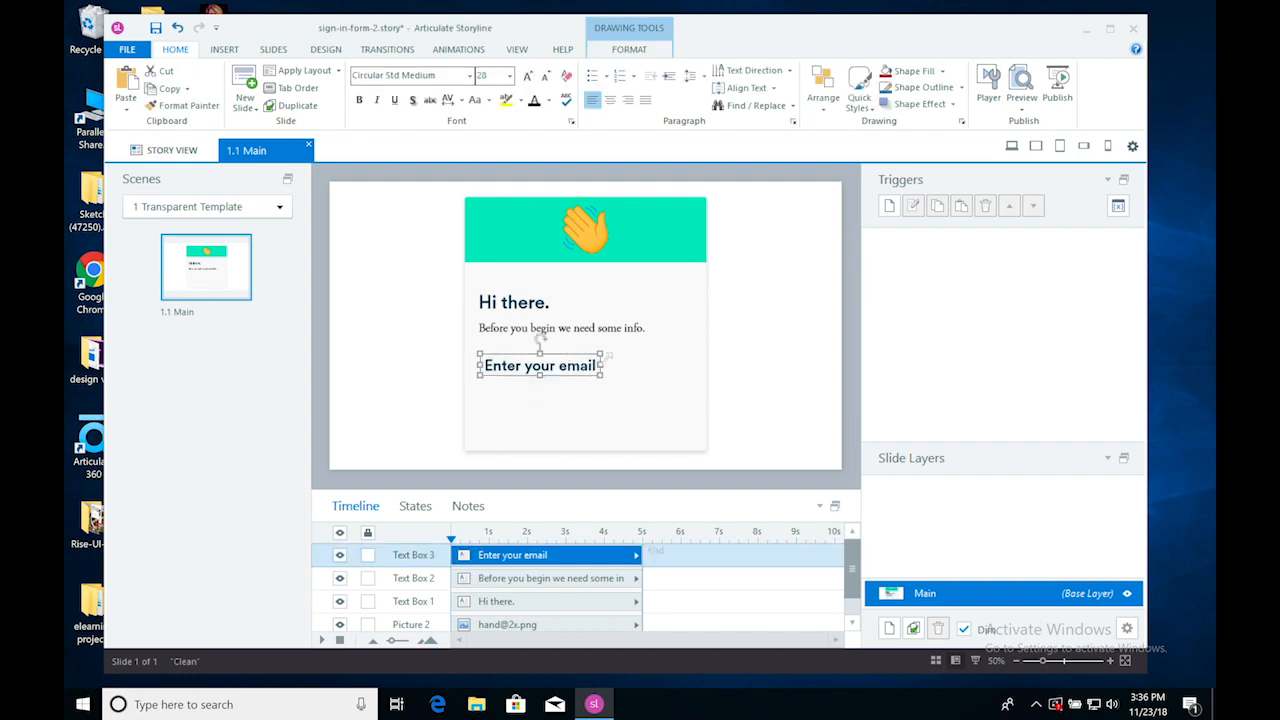
pyautogui.click(752, 403)
pyautogui.click(557, 368)
pyautogui.moveTo(560, 355); pyautogui.dragTo(560, 353)
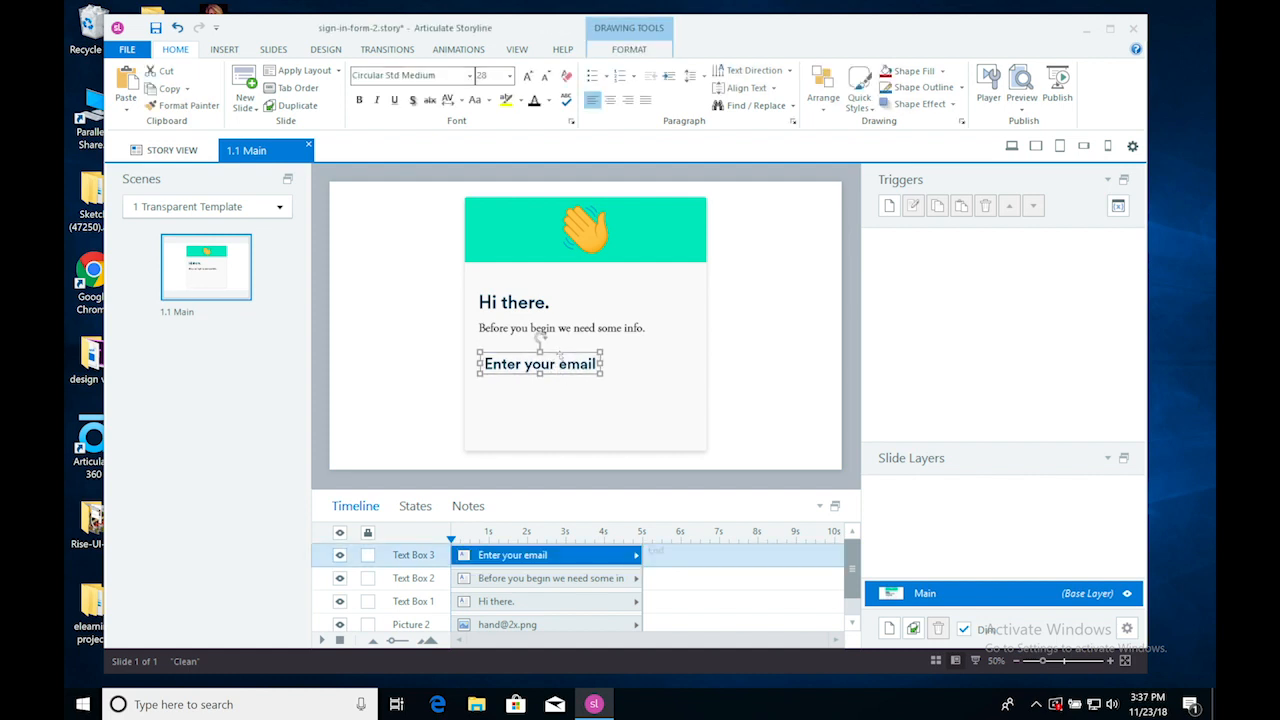
pyautogui.click(816, 360)
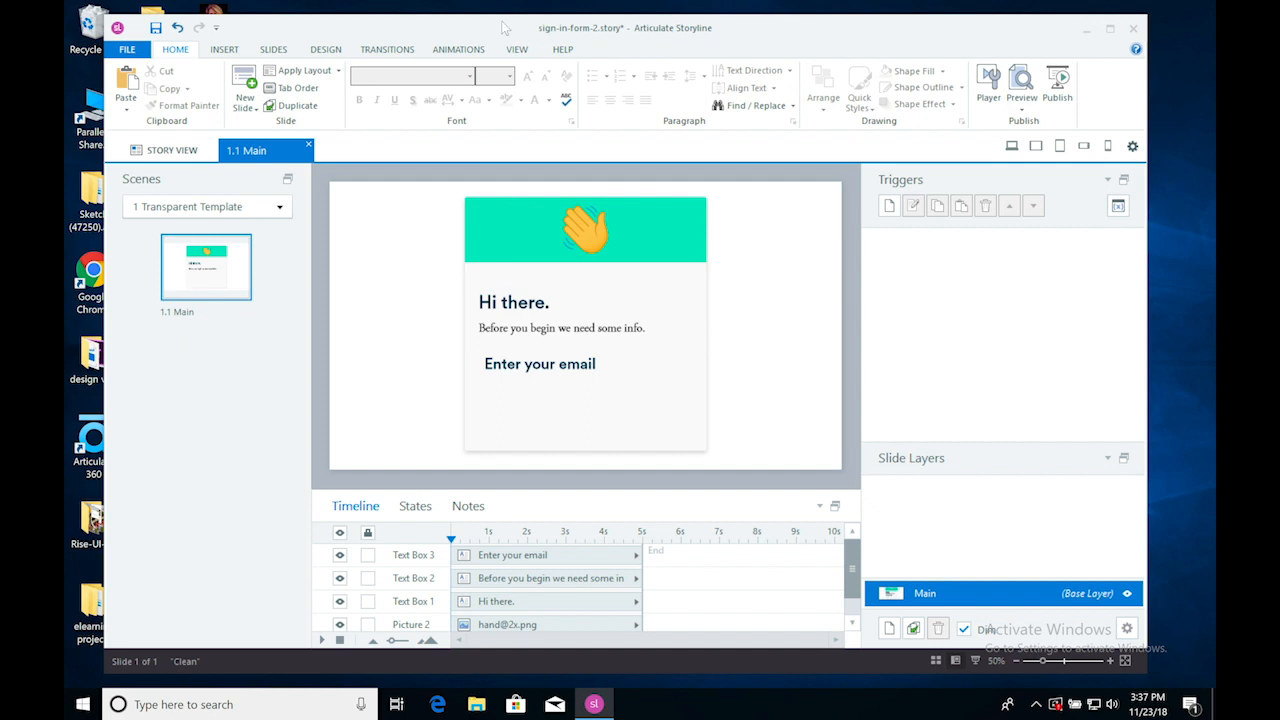
# Insert a text-entry field about 308 by 60 px below the "Enter your email" label.
pyautogui.click(238, 54)
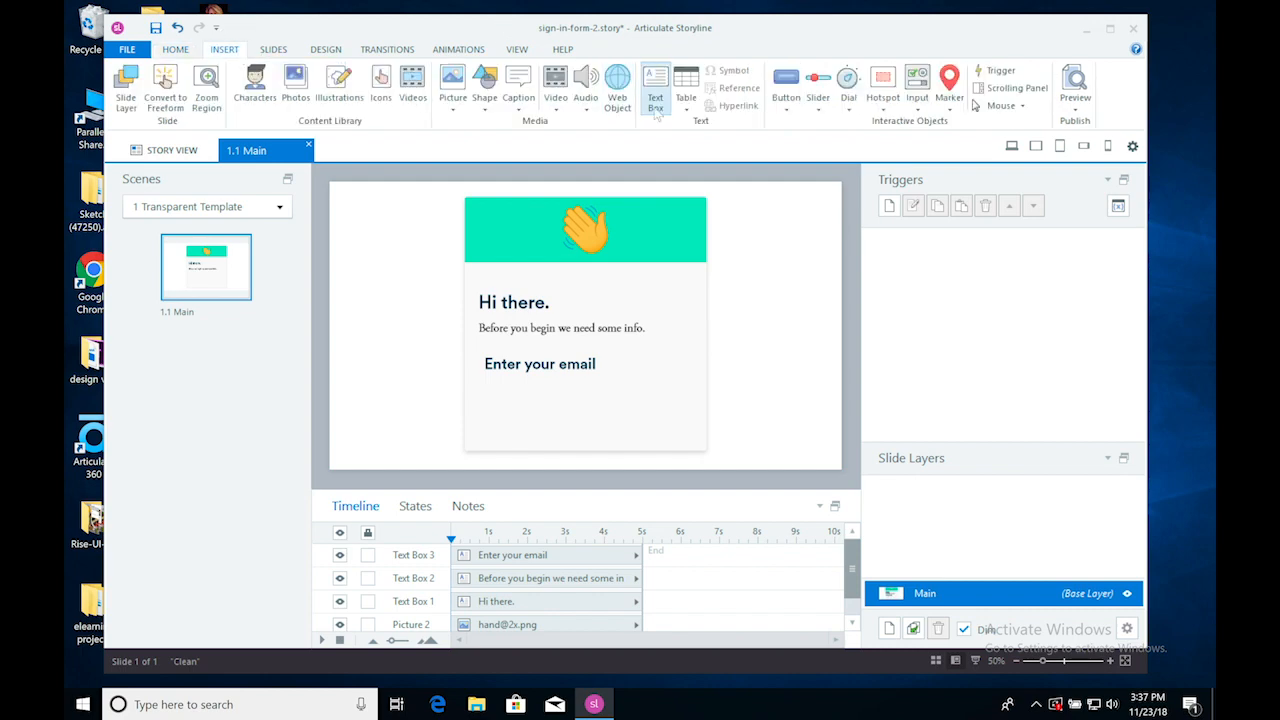
pyautogui.click(917, 104)
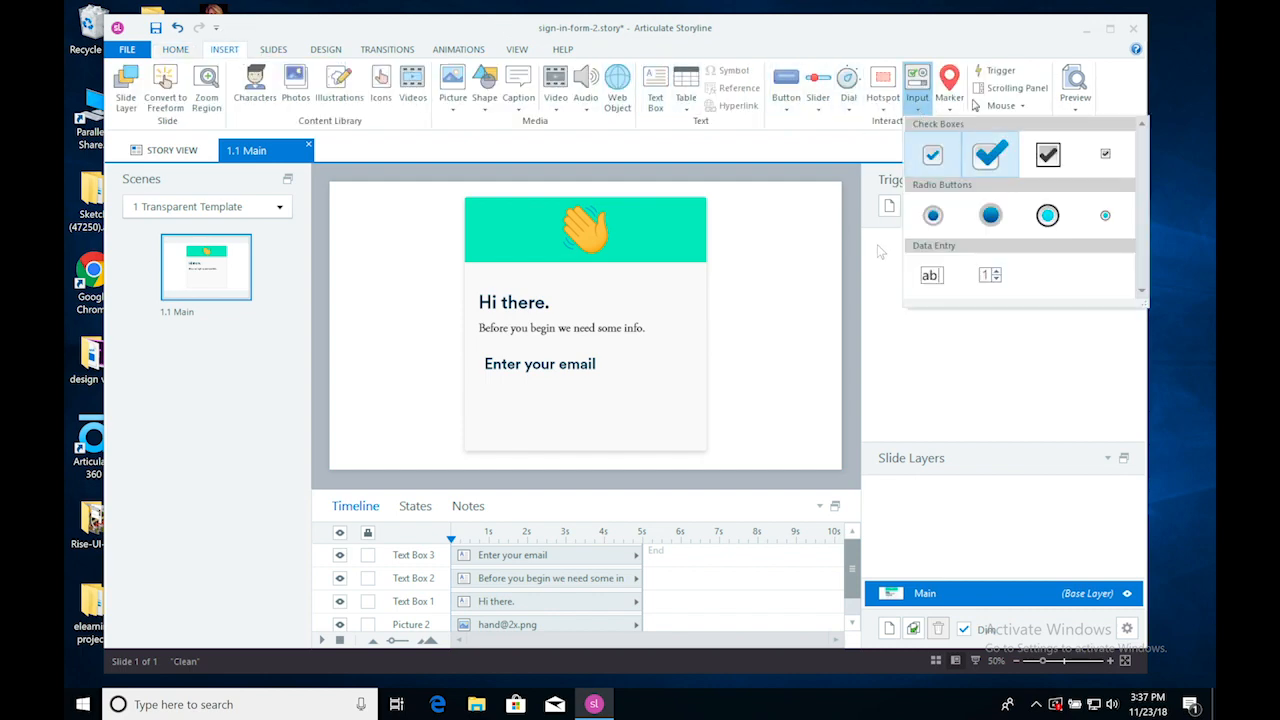
pyautogui.click(930, 276)
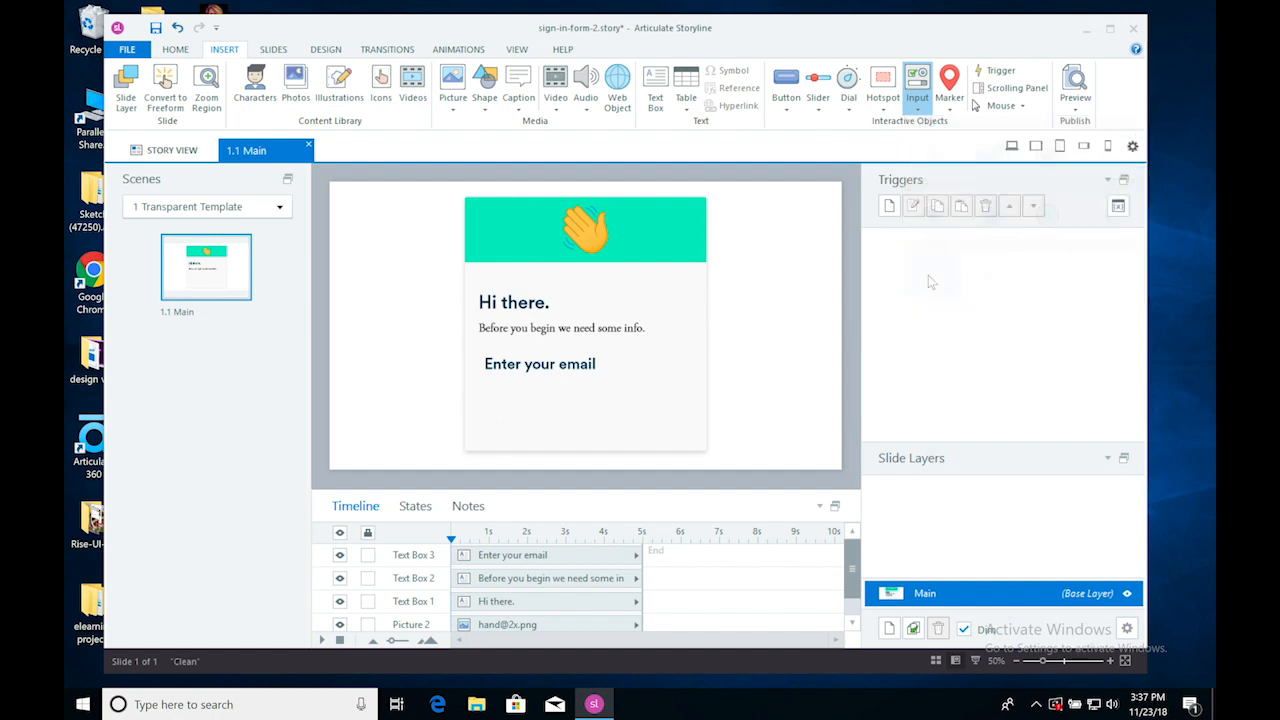
pyautogui.moveTo(518, 406)
pyautogui.mouseDown()
pyautogui.moveTo(642, 430)
pyautogui.moveTo(603, 389)
pyautogui.mouseUp()
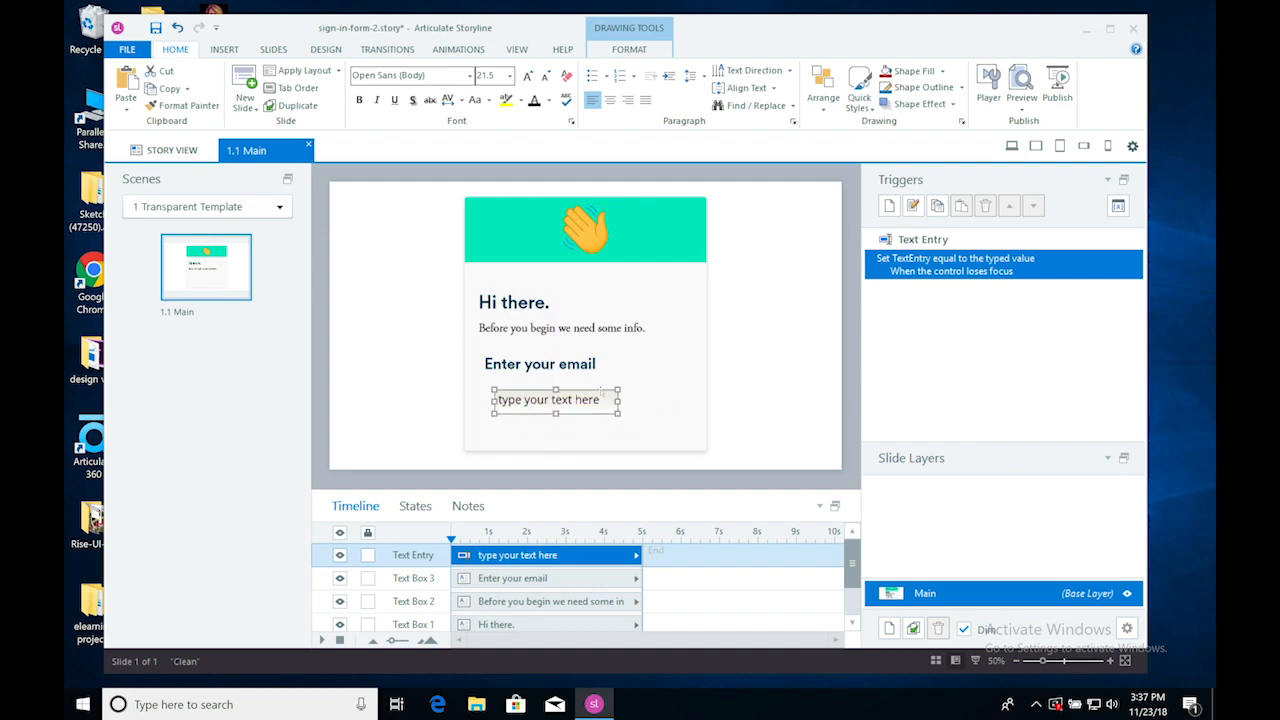
pyautogui.click(760, 438)
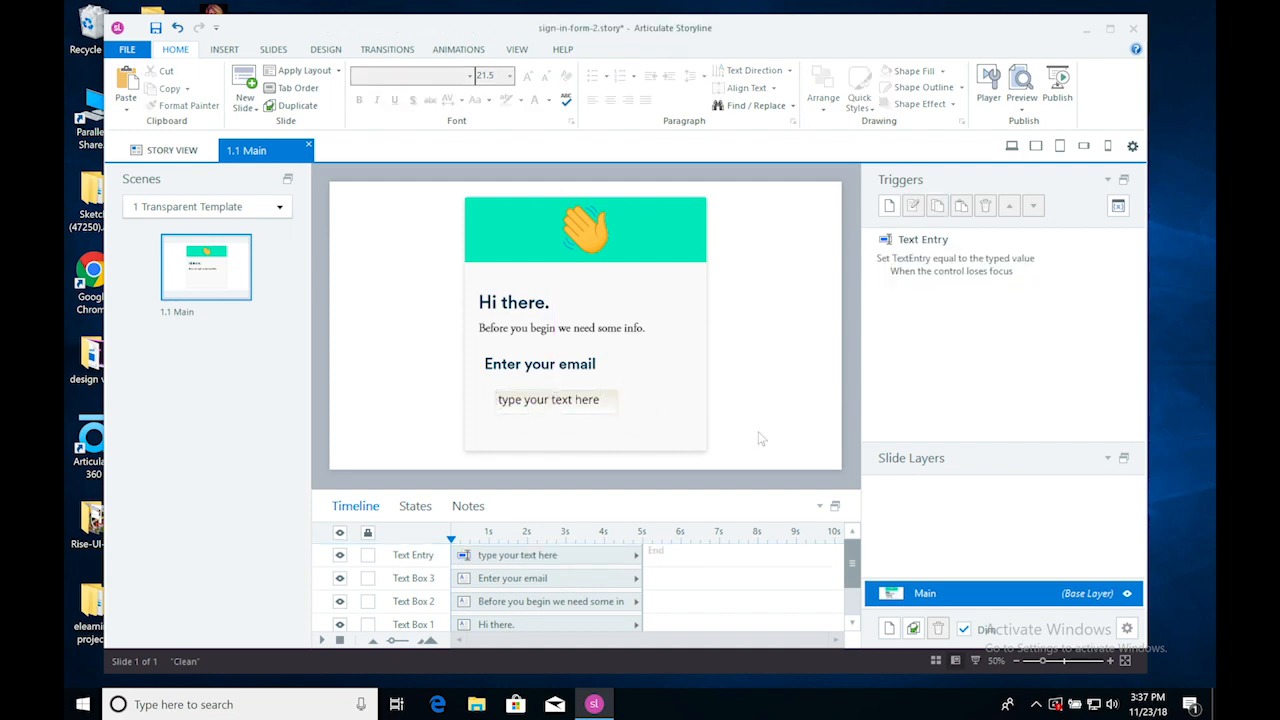
pyautogui.click(516, 52)
pyautogui.click(480, 52)
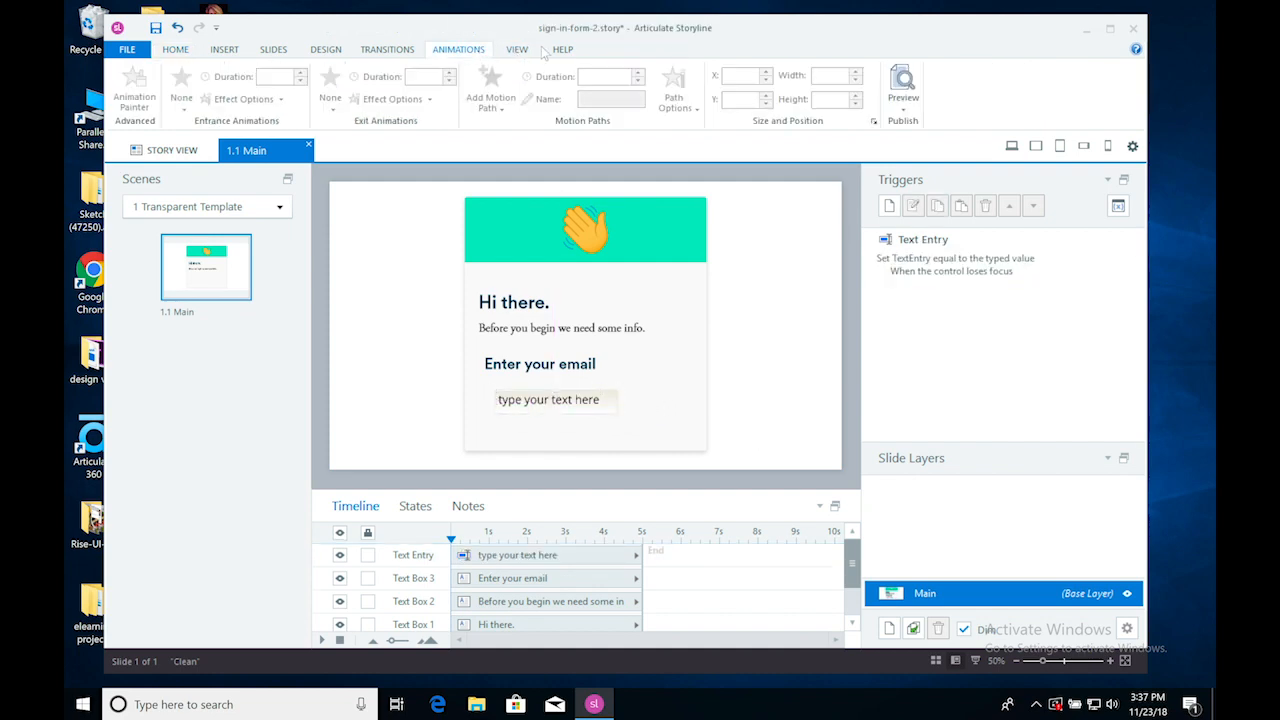
pyautogui.click(516, 49)
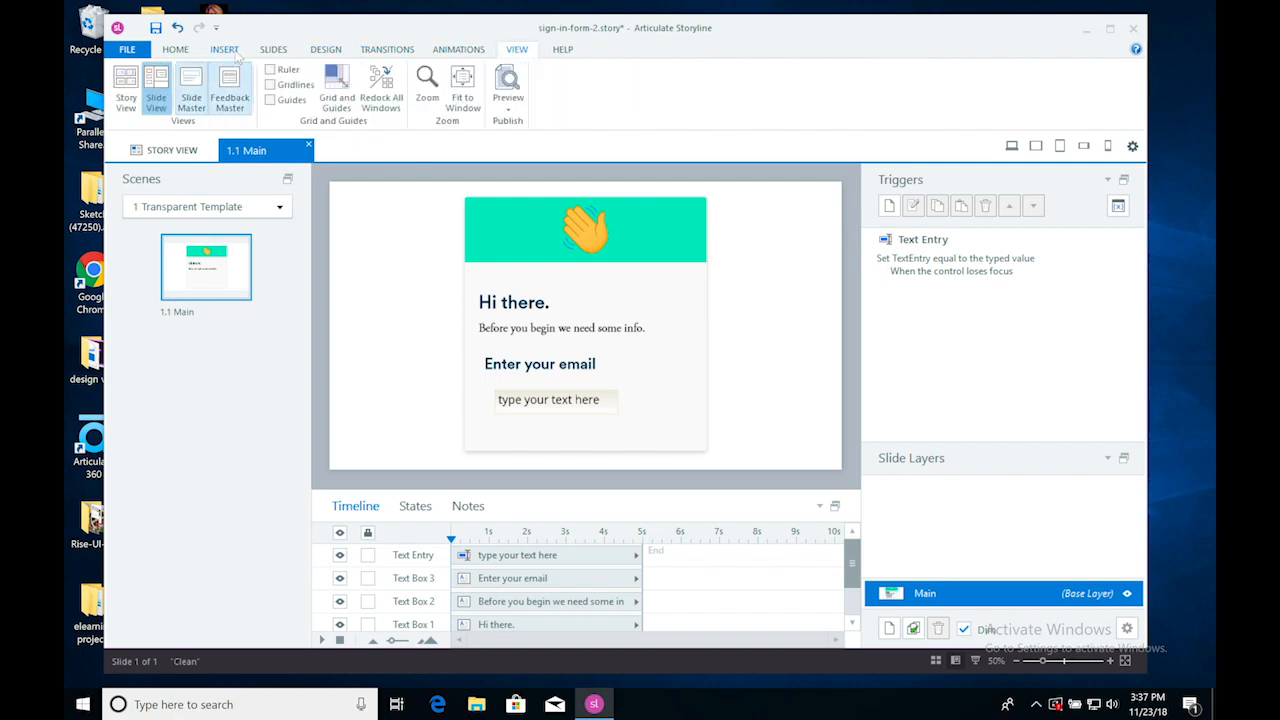
pyautogui.click(175, 49)
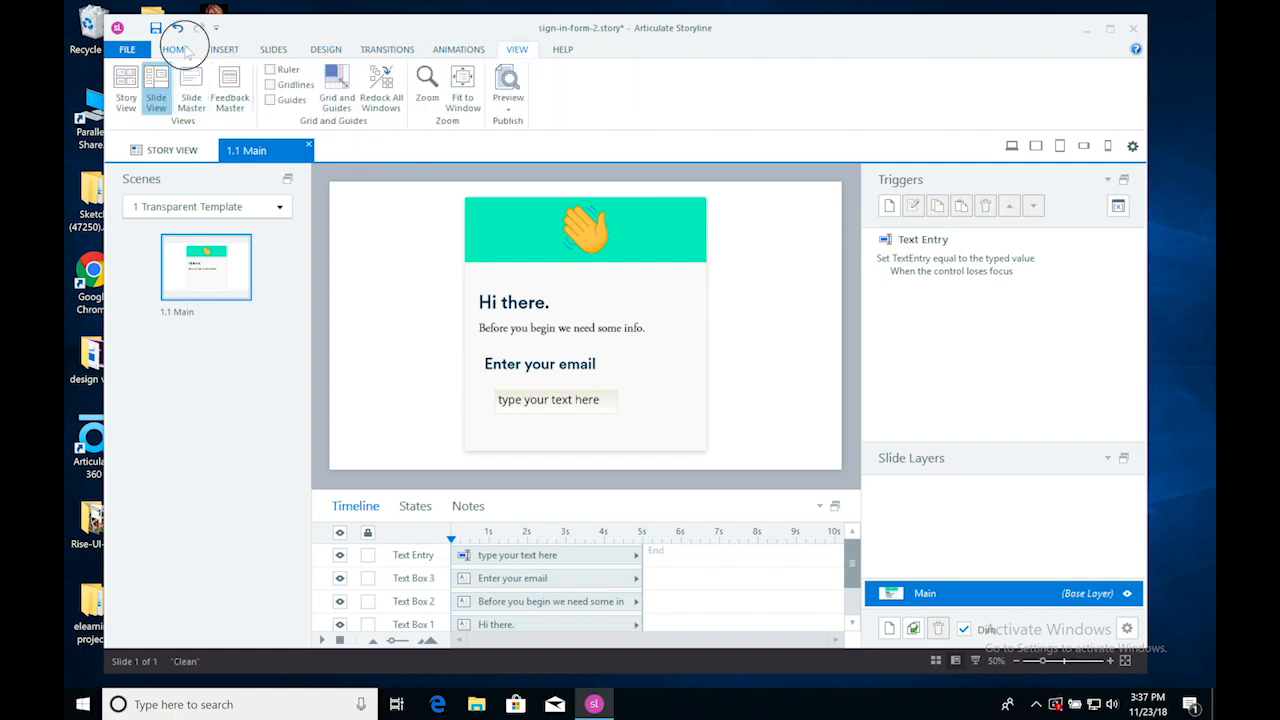
# Give the text-entry field a white fill and remove its outline.
pyautogui.click(590, 402)
pyautogui.click(588, 391)
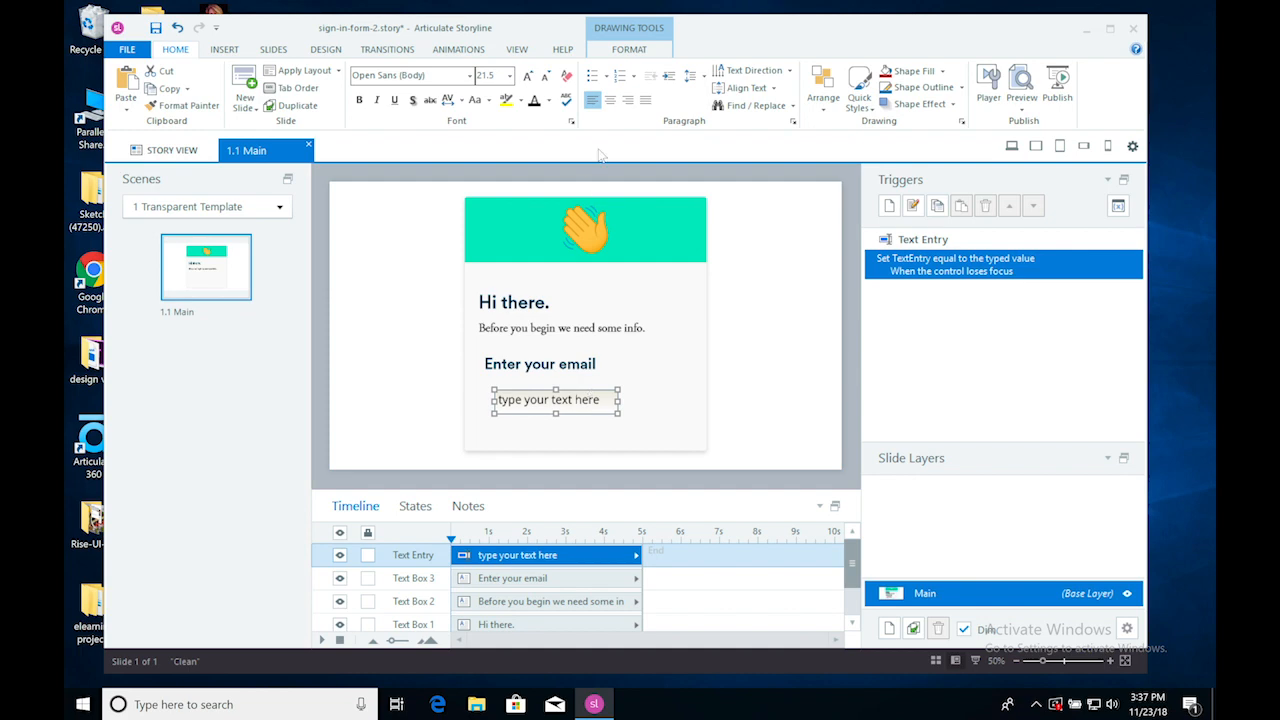
pyautogui.click(636, 54)
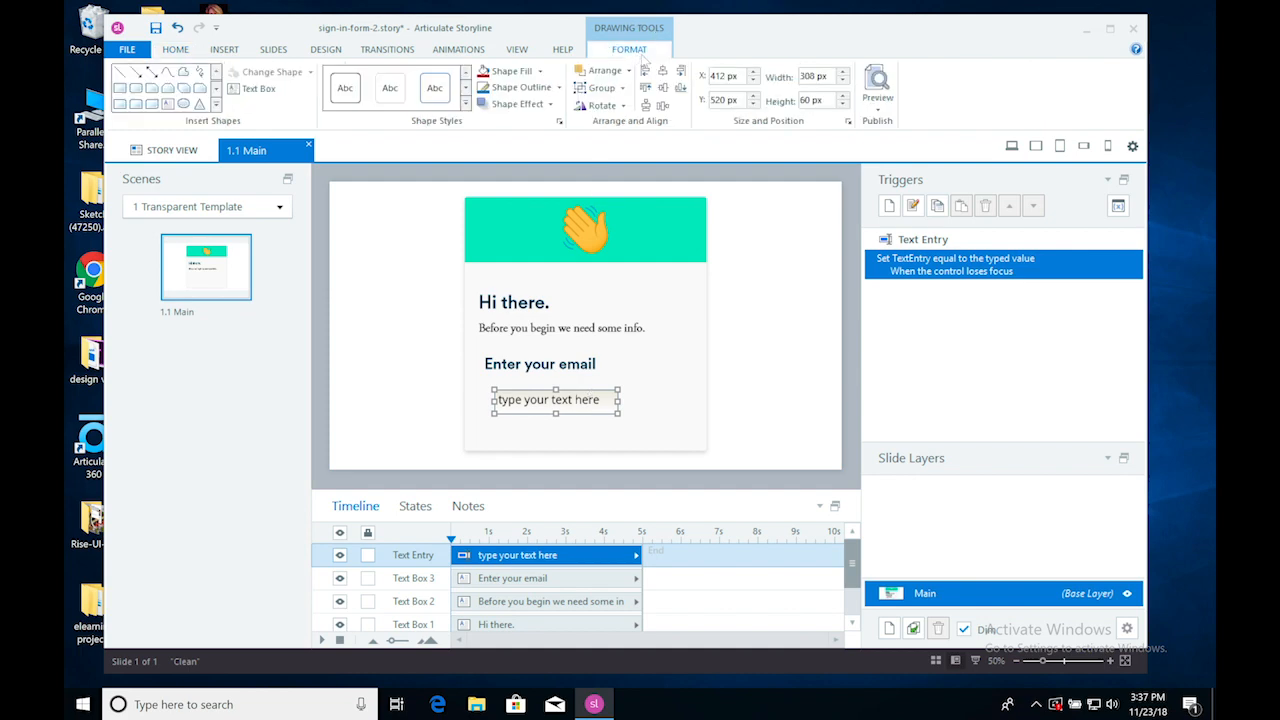
pyautogui.click(541, 72)
pyautogui.click(486, 106)
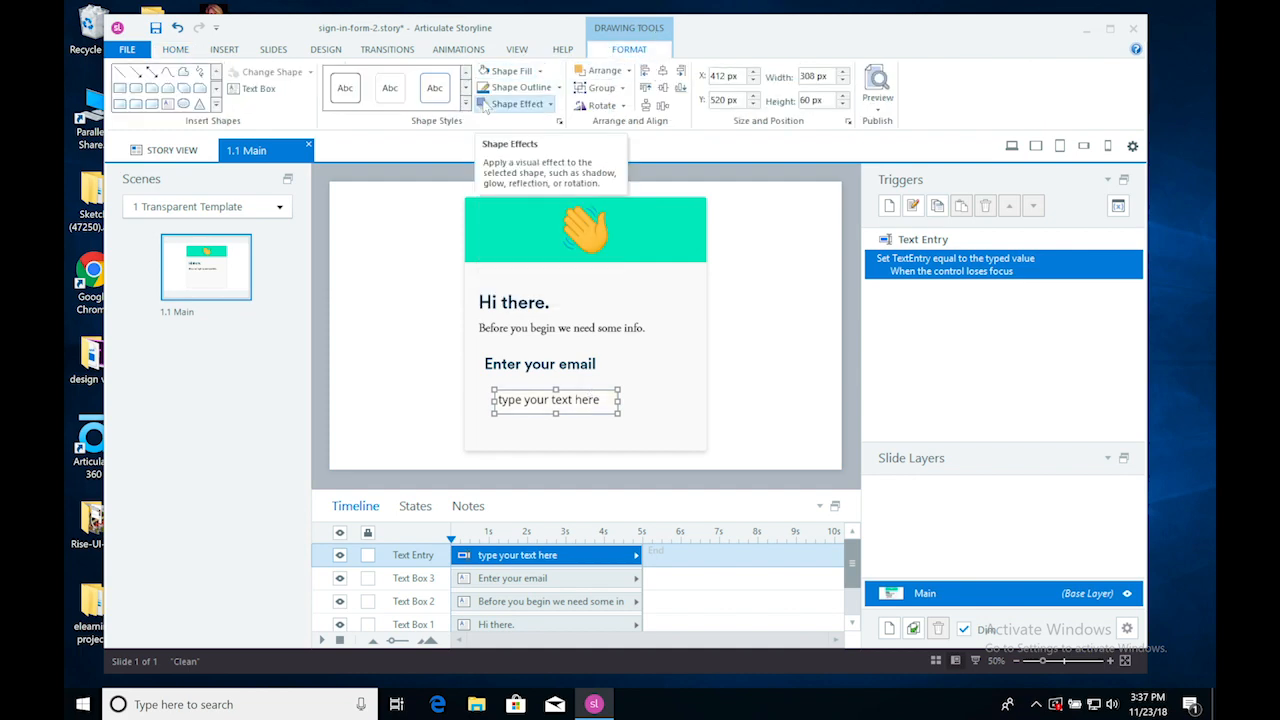
pyautogui.click(558, 88)
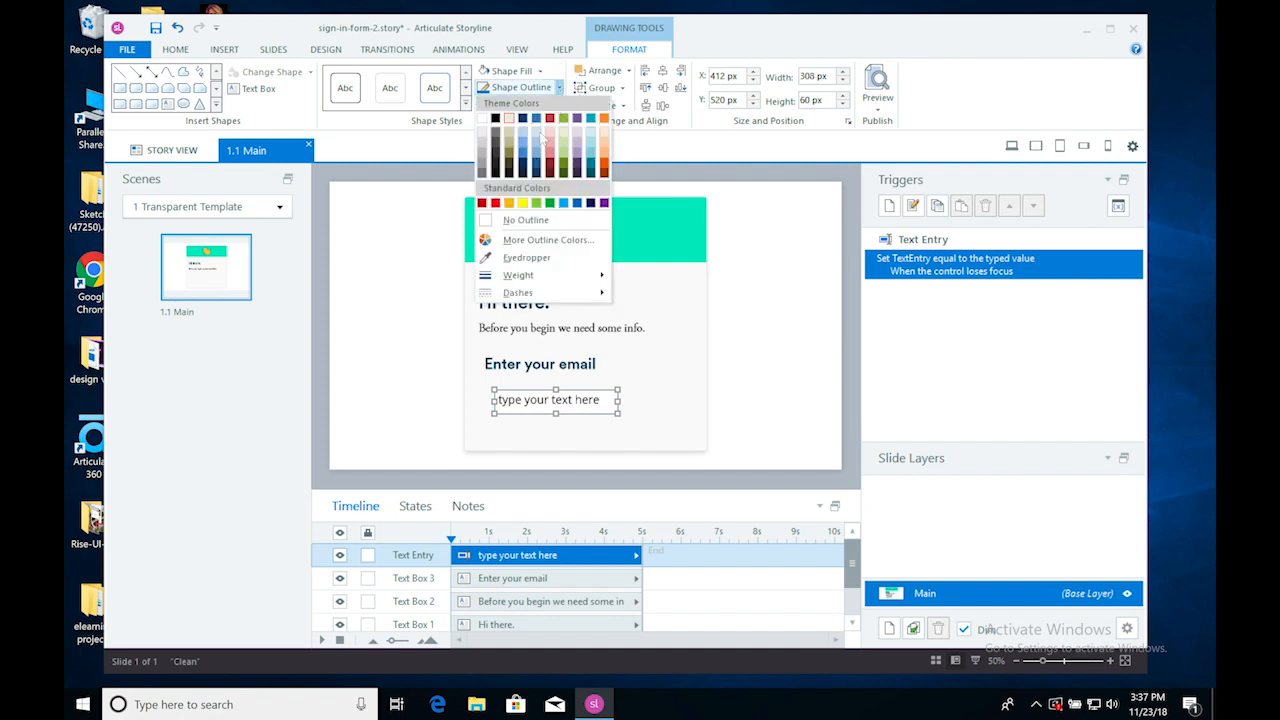
pyautogui.click(515, 220)
pyautogui.click(739, 331)
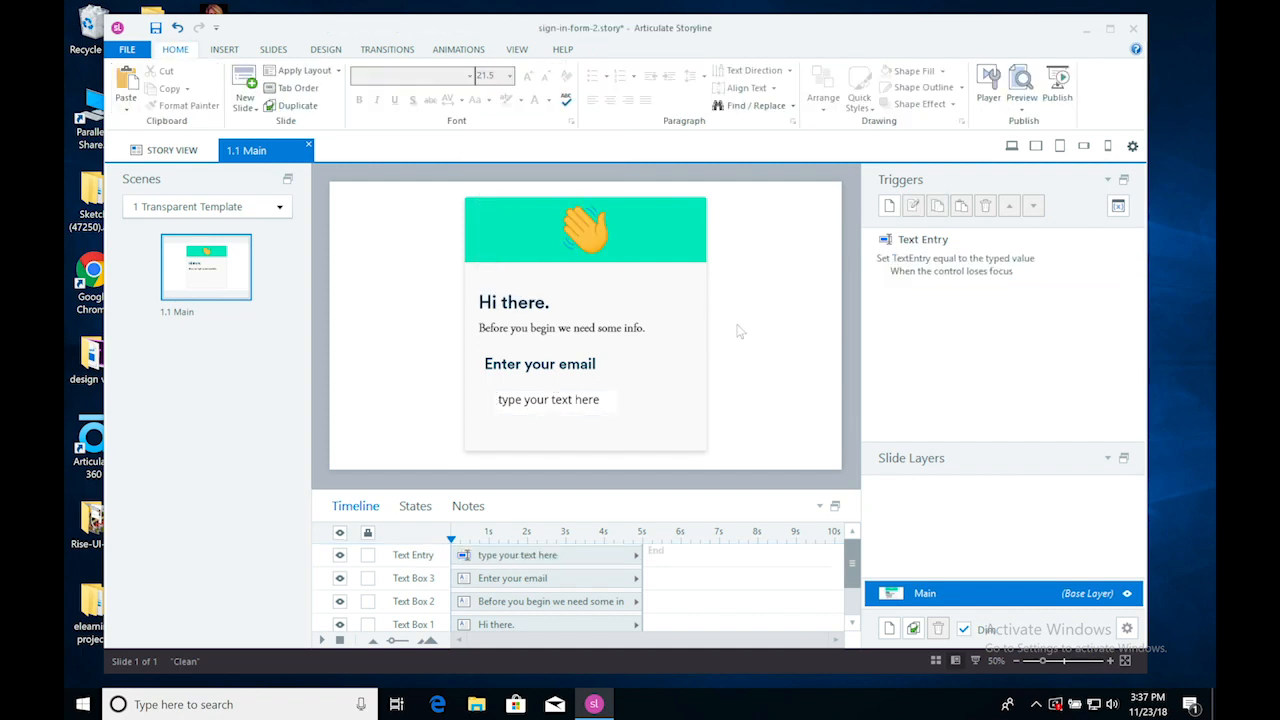
# Delete the placeholder text "type your text here" from the text-entry field.
pyautogui.click(586, 404)
pyautogui.tripleClick(587, 398)
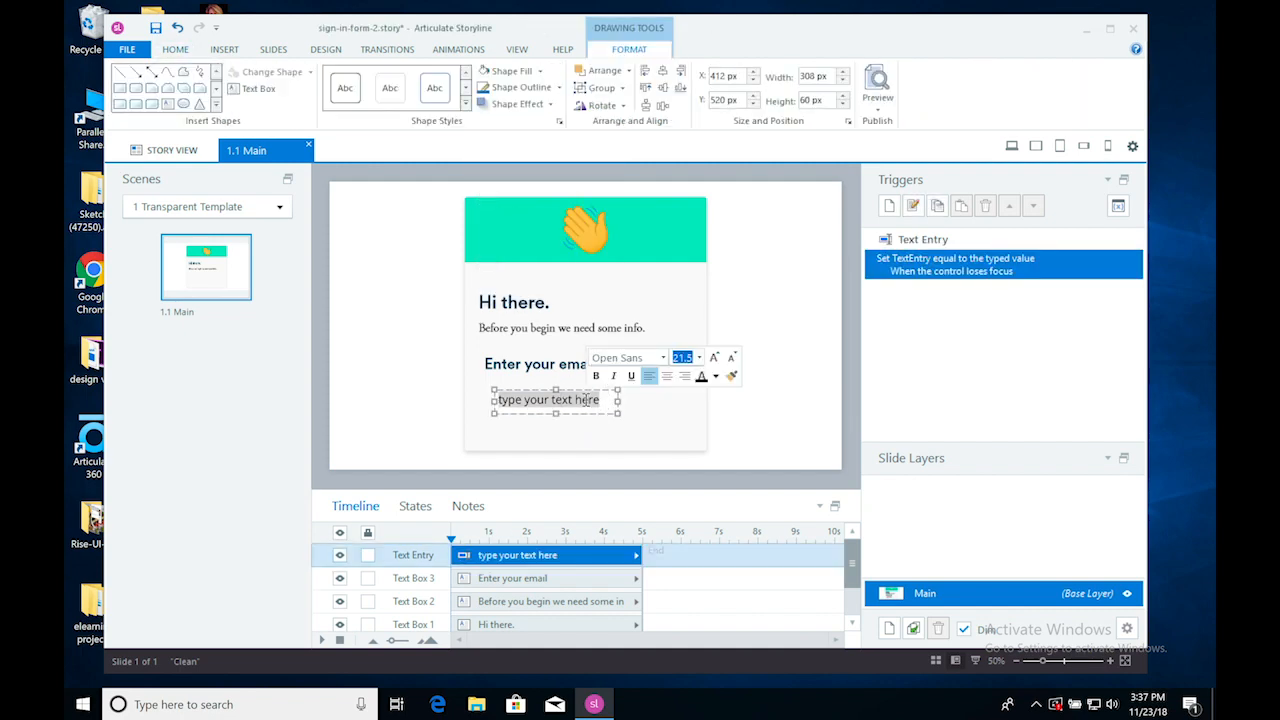
pyautogui.press('Delete')
pyautogui.click(800, 375)
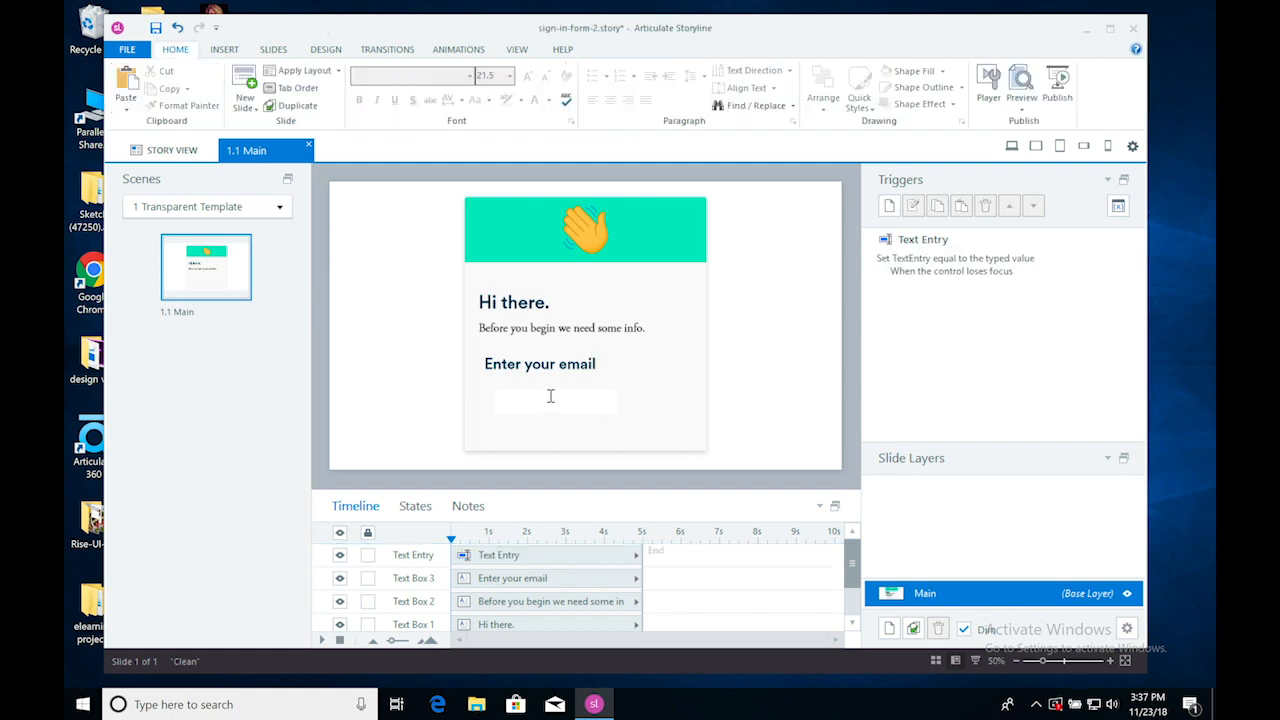
# Reduce the text-entry field's height to about 46 px by moving its lower edge up.
pyautogui.click(547, 399)
pyautogui.click(546, 389)
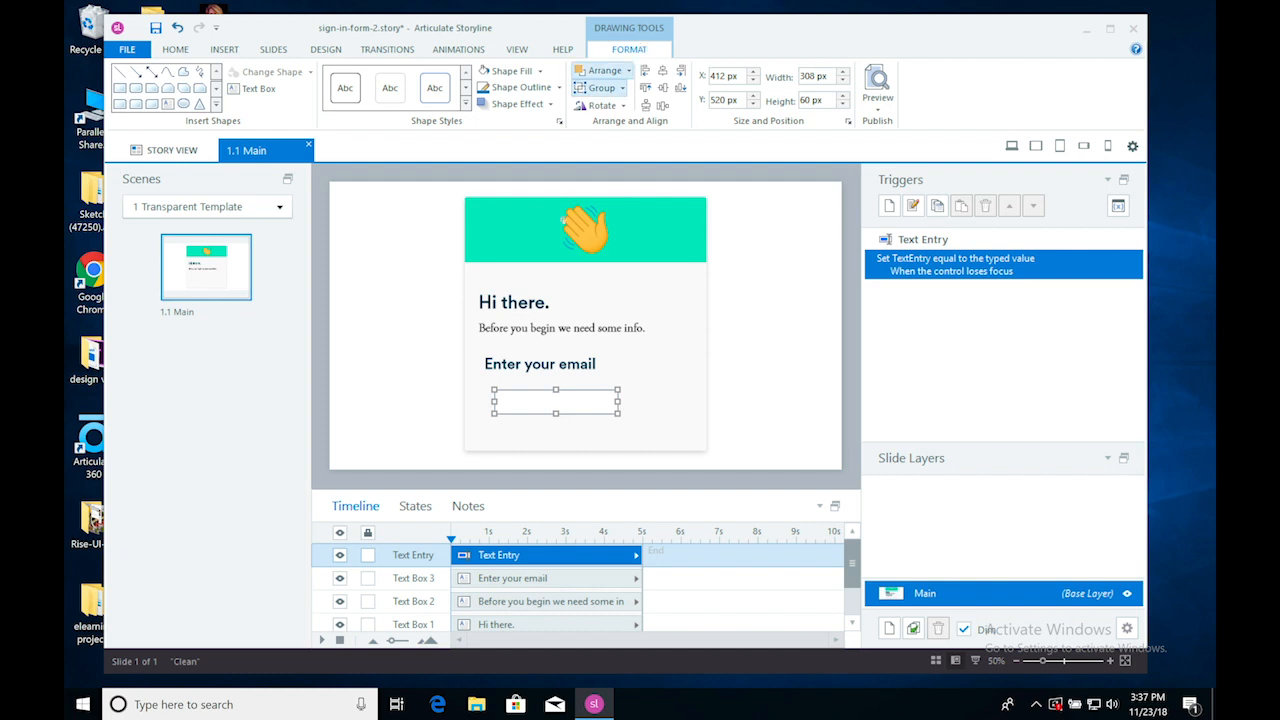
pyautogui.moveTo(556, 412); pyautogui.dragTo(557, 409)
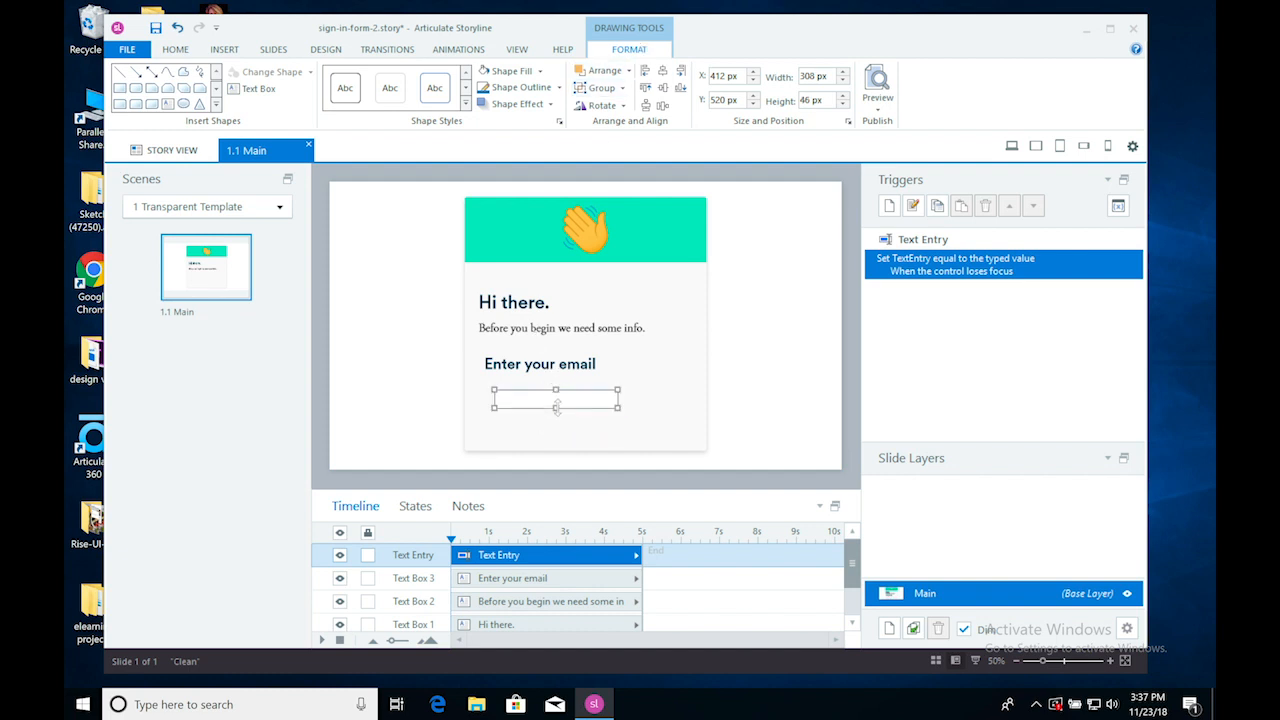
pyautogui.click(797, 381)
# Match the text-entry field's font to the intro line, using Adobe Garamond Pro at size 22.
pyautogui.click(616, 334)
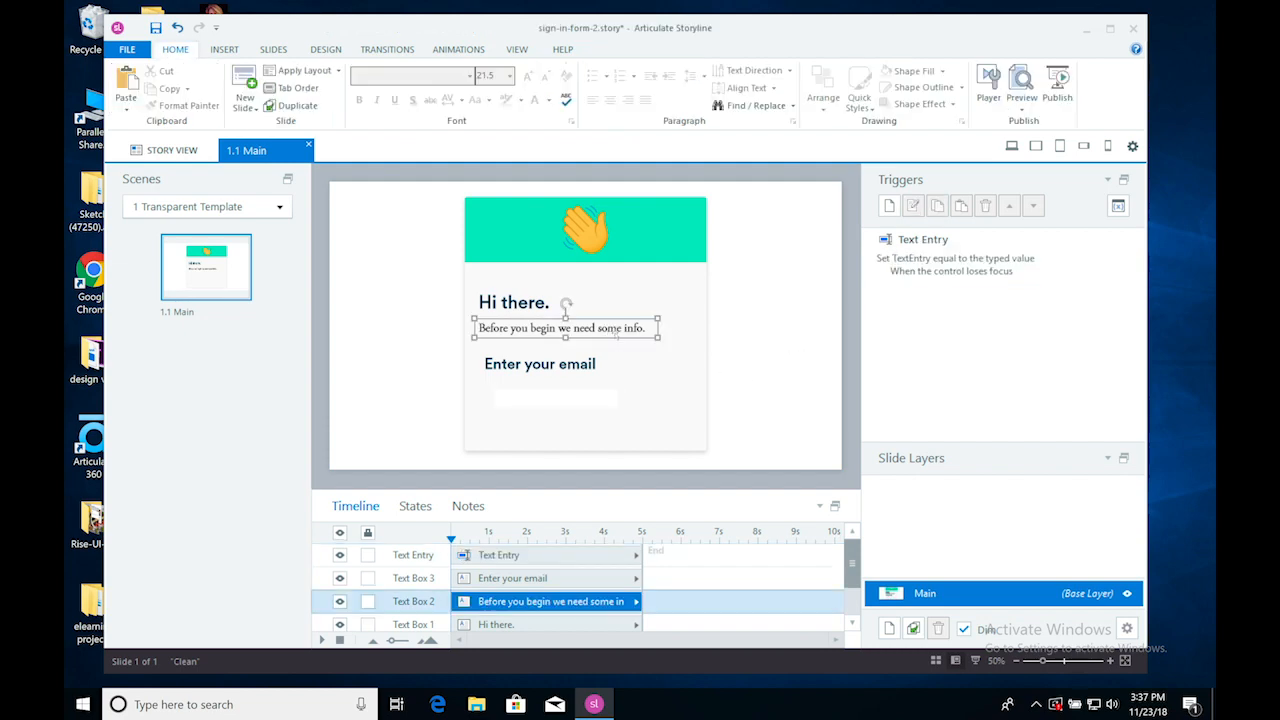
pyautogui.click(178, 50)
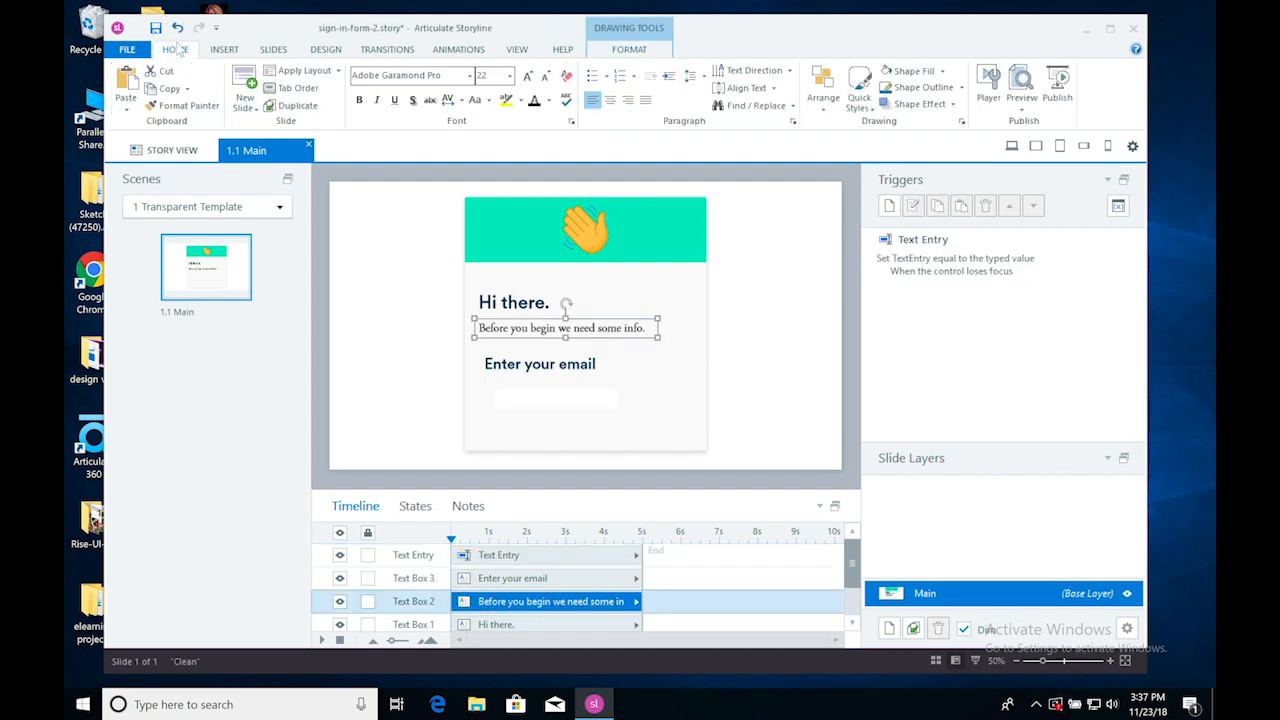
pyautogui.click(551, 393)
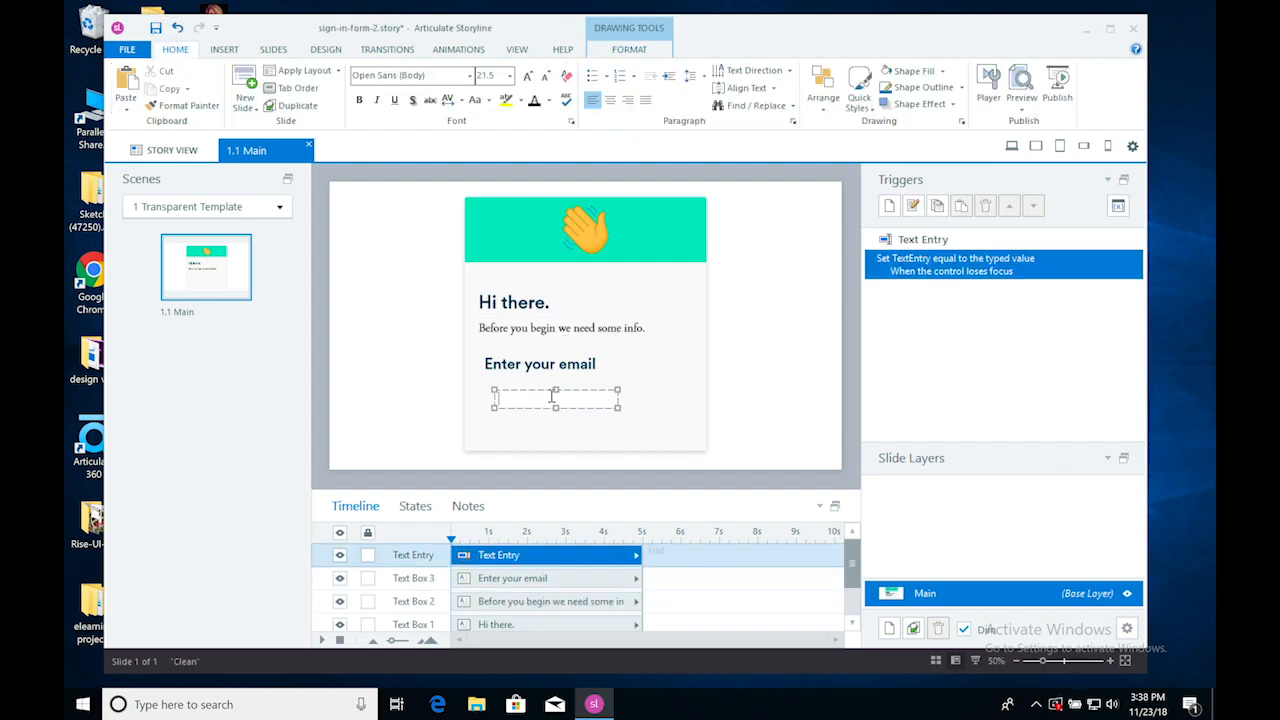
pyautogui.click(431, 76)
pyautogui.write('Adobe Garamond Pro')
pyautogui.press('Return')
pyautogui.click(493, 76)
pyautogui.write('22')
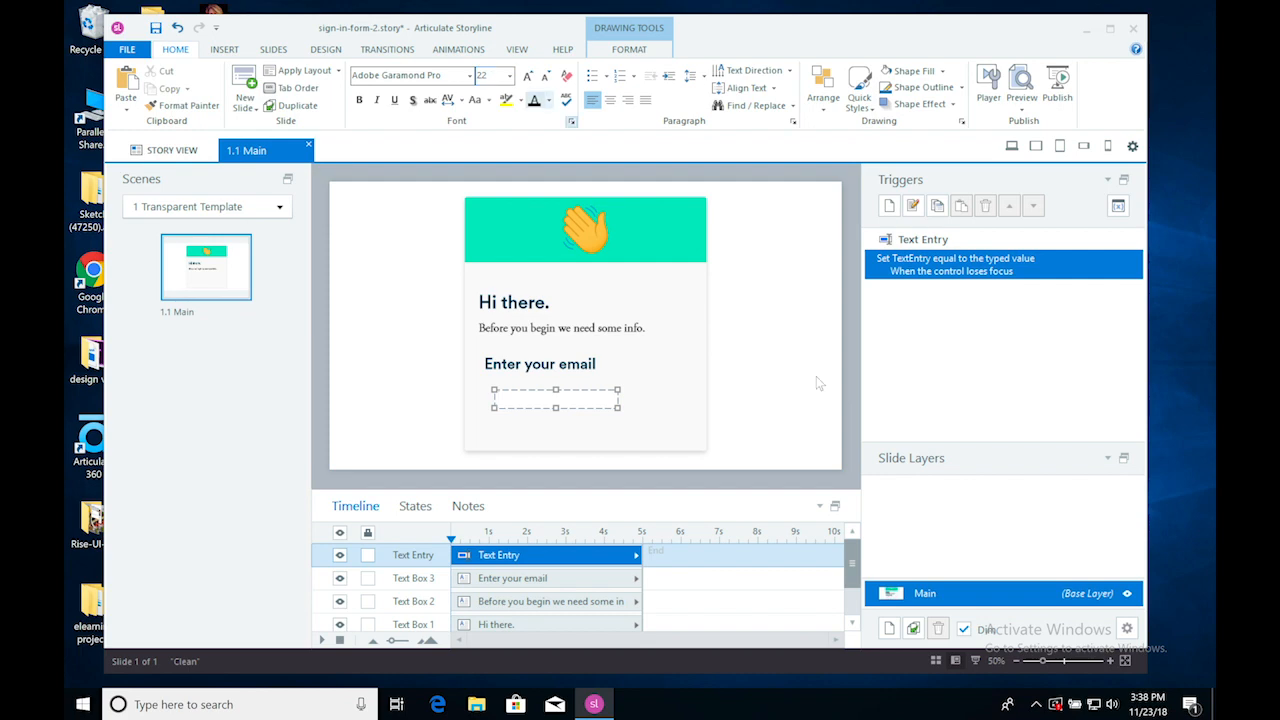
pyautogui.click(816, 376)
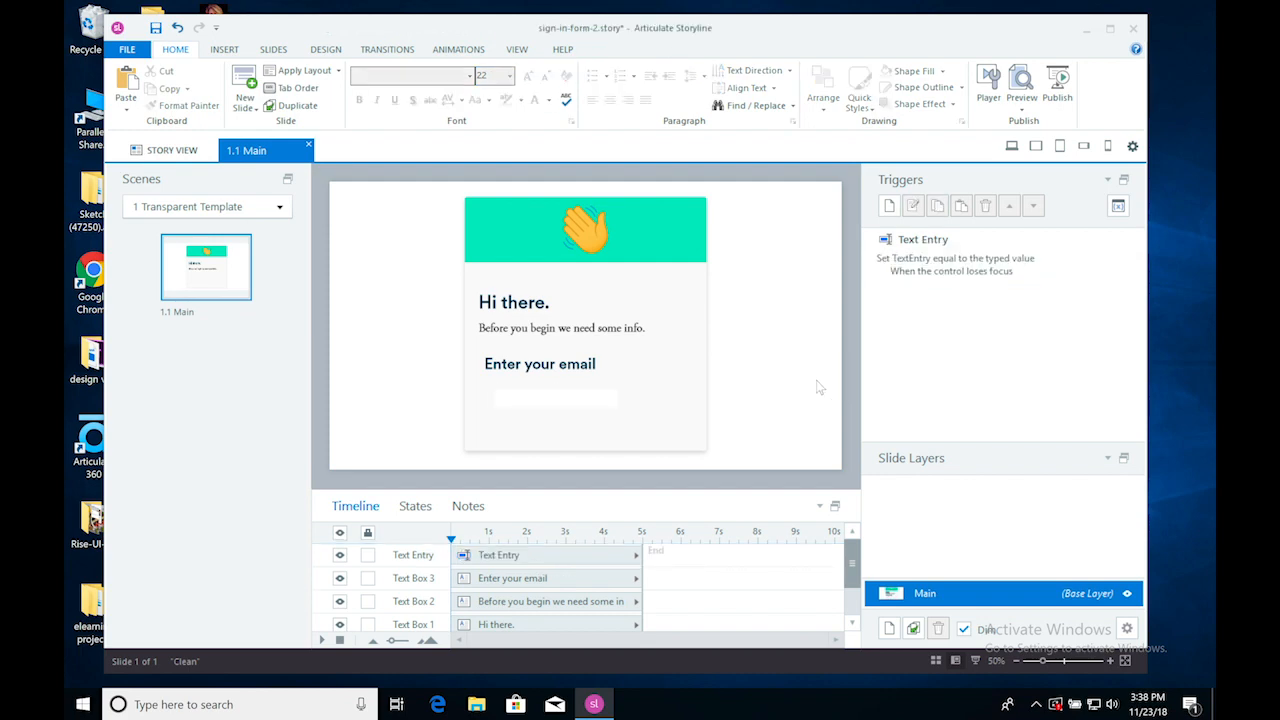
# Draw a rectangle below the "Enter your email" label that covers the text-entry field and extends past all its edges.
pyautogui.click(226, 49)
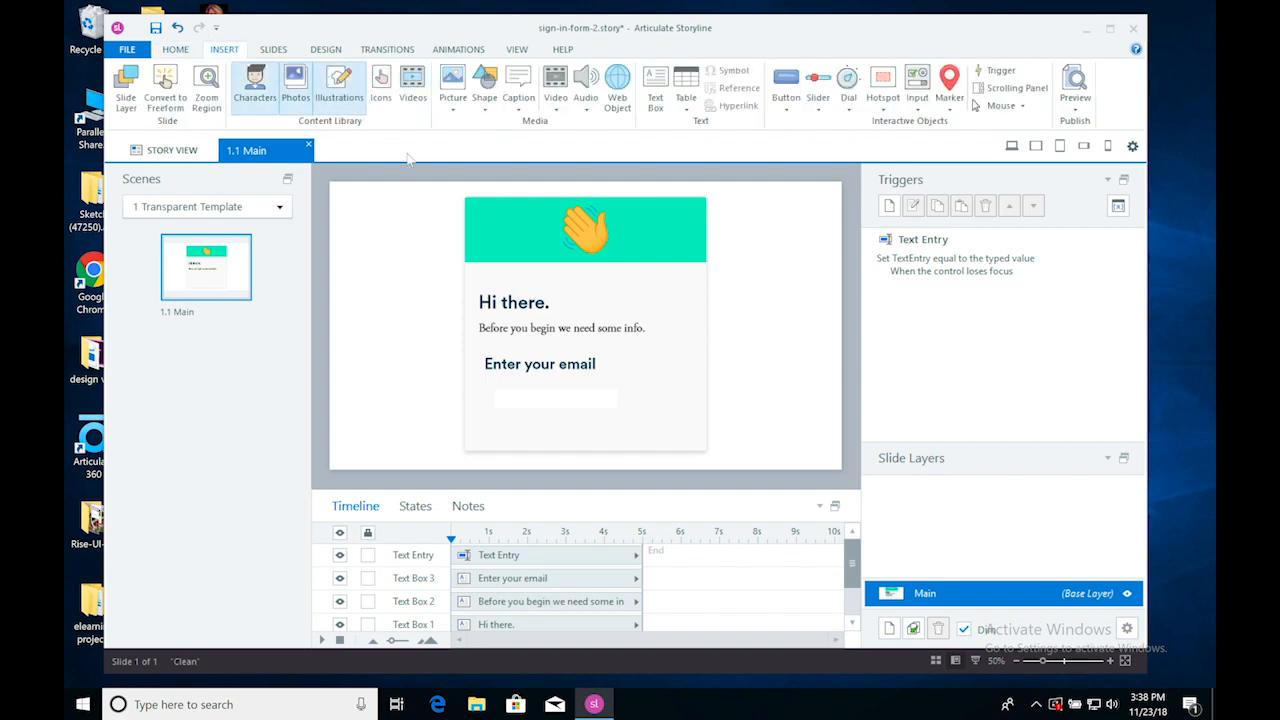
pyautogui.click(485, 95)
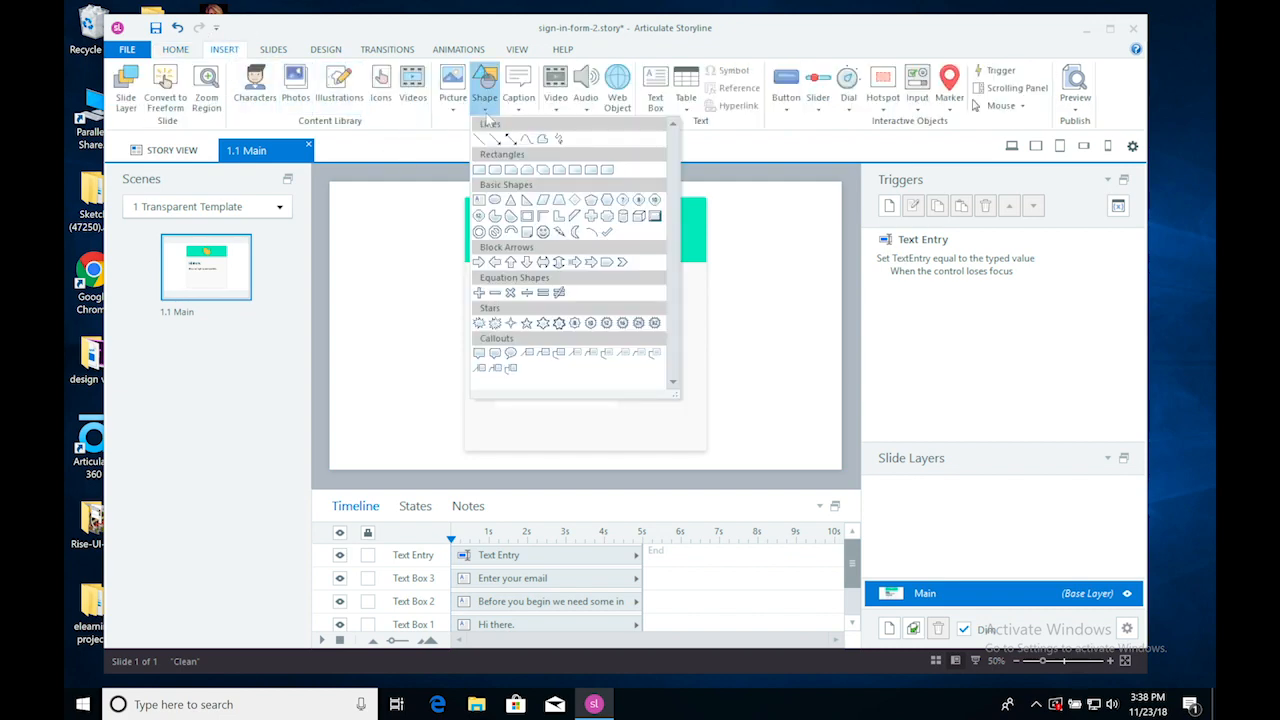
pyautogui.click(479, 169)
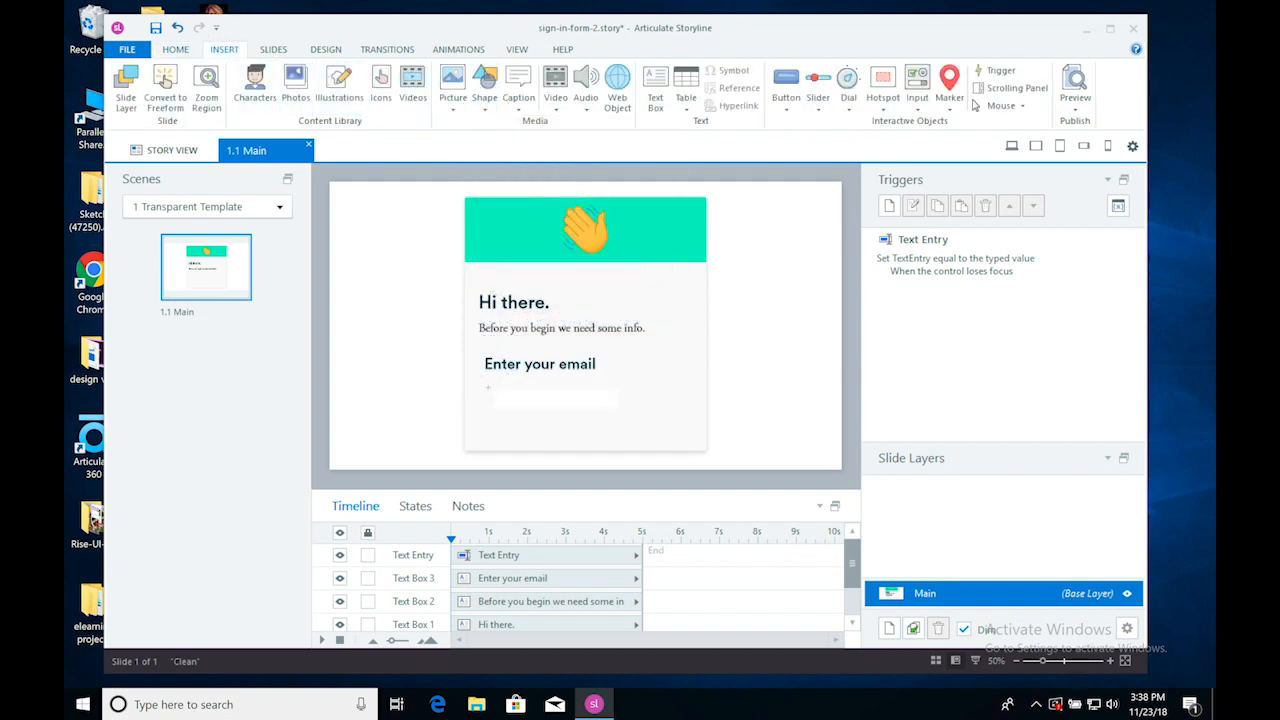
pyautogui.moveTo(484, 384)
pyautogui.mouseDown()
pyautogui.moveTo(557, 415)
pyautogui.moveTo(653, 415)
pyautogui.mouseUp()
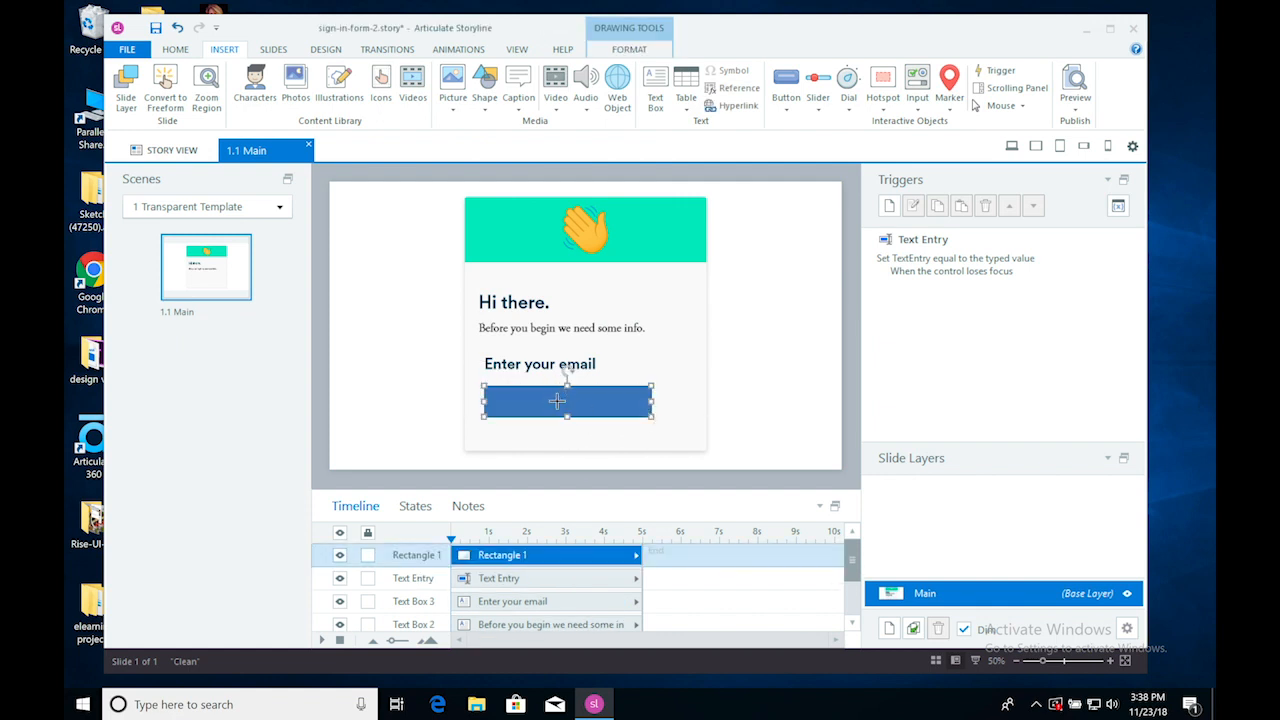
# Replace the plain rectangle with a rounded rectangle about 432 by 94 px covering the text-entry field.
pyautogui.moveTo(566, 385); pyautogui.dragTo(566, 378)
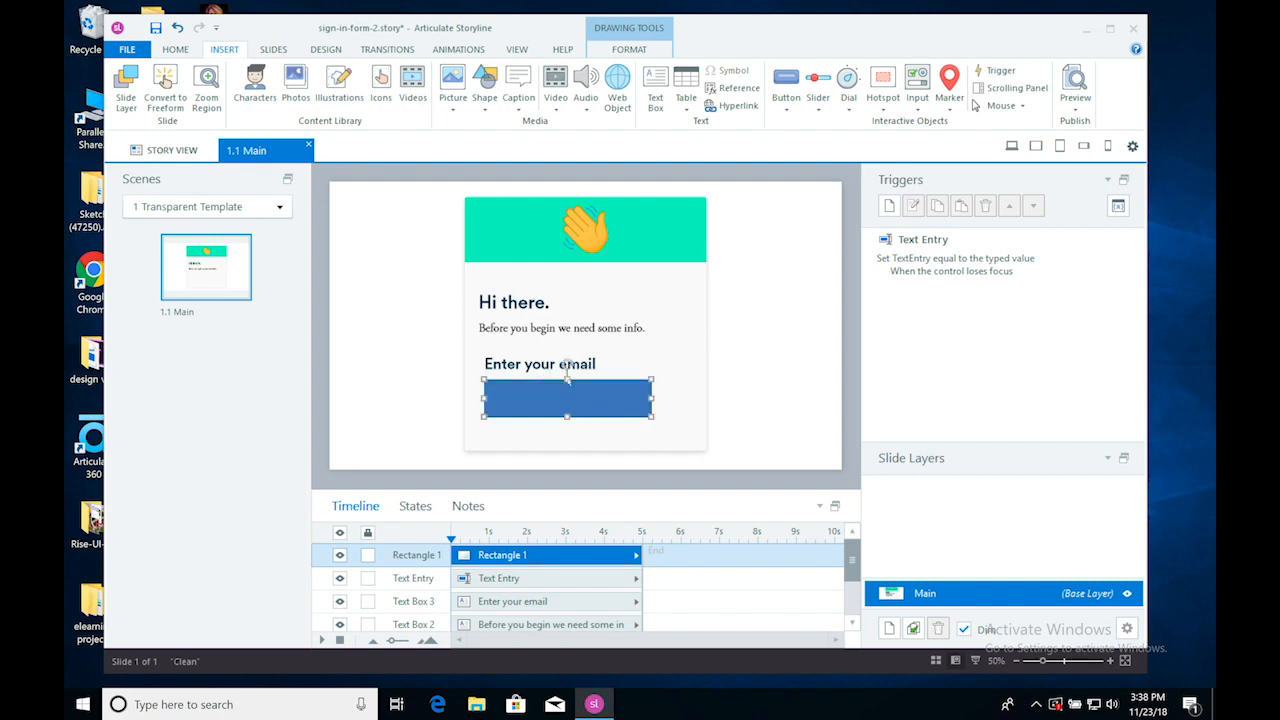
pyautogui.press('Delete')
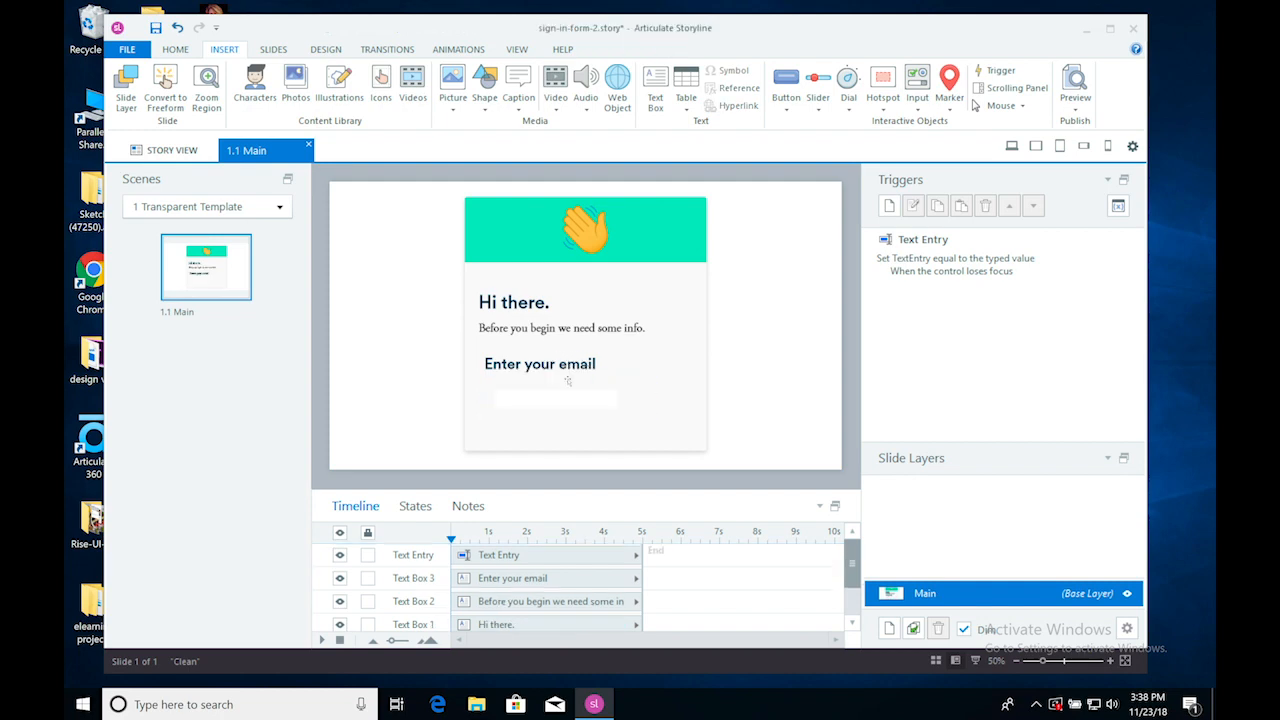
pyautogui.click(485, 108)
pyautogui.click(495, 169)
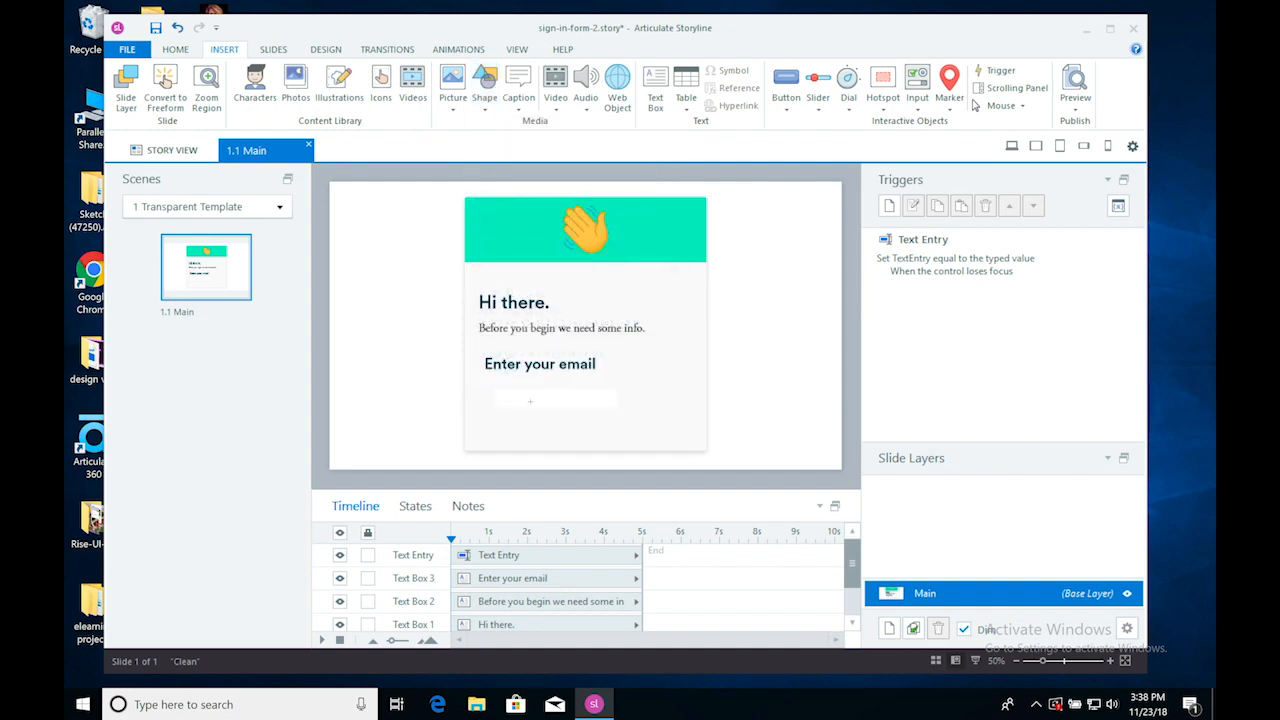
pyautogui.moveTo(487, 384)
pyautogui.mouseDown()
pyautogui.moveTo(623, 400)
pyautogui.moveTo(660, 420)
pyautogui.mouseUp()
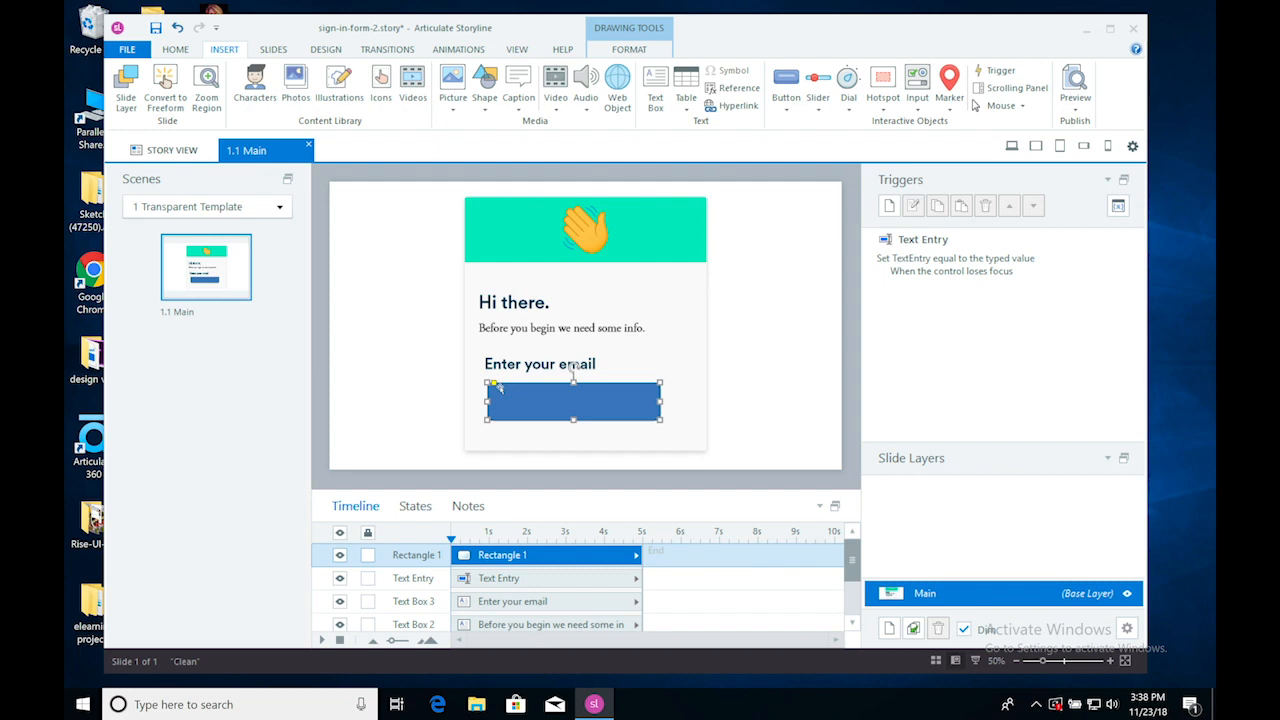
# Increase the rounded rectangle's corner radius to the maximum so its ends form a pill shape.
pyautogui.moveTo(494, 384); pyautogui.dragTo(501, 391)
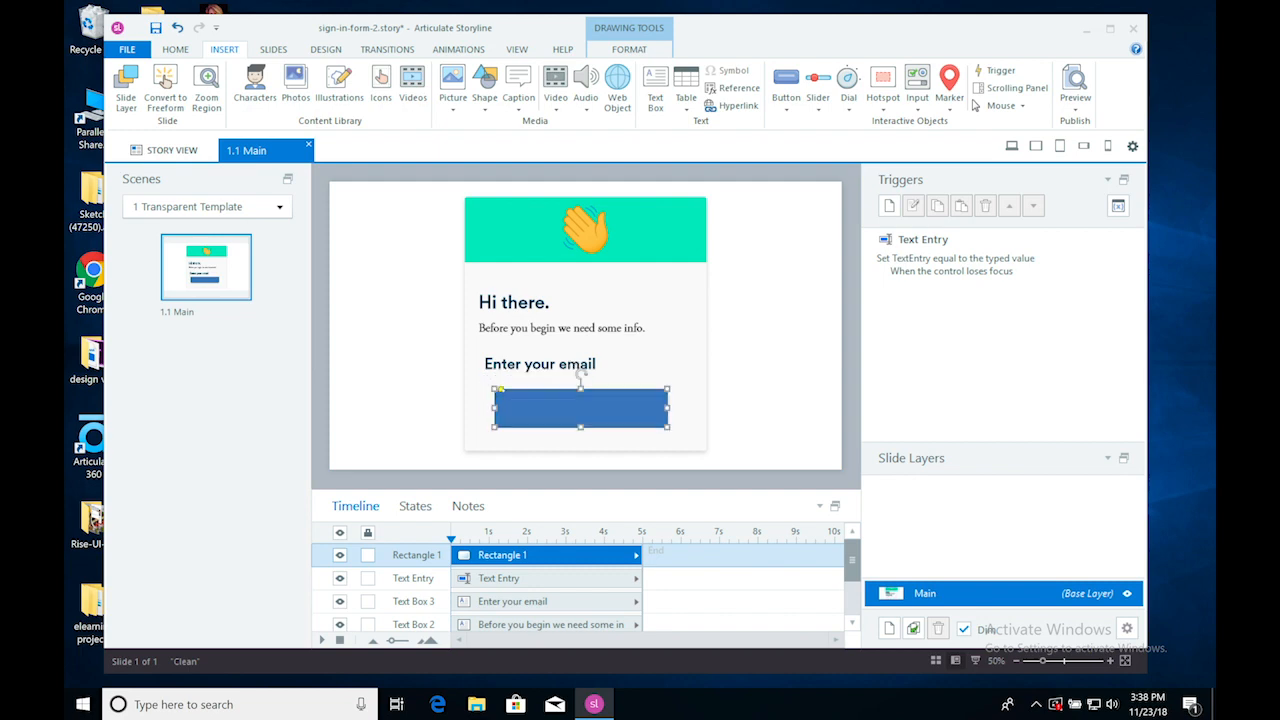
pyautogui.click(501, 391)
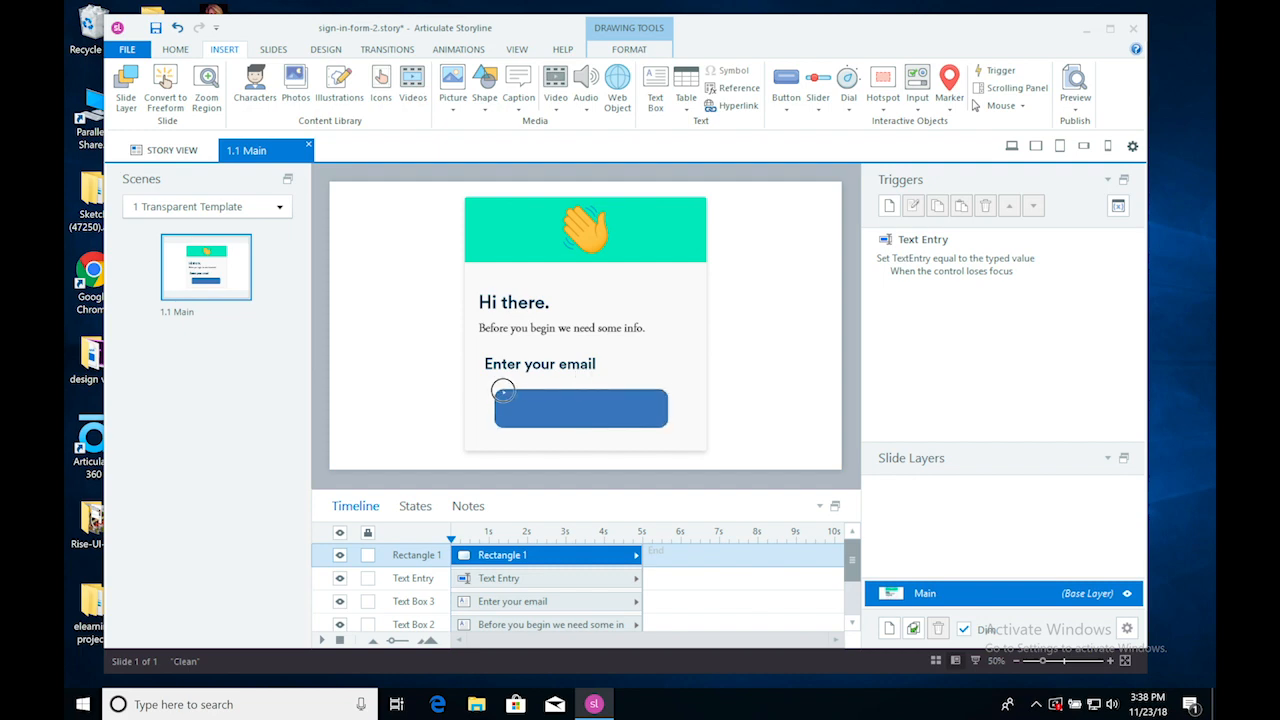
pyautogui.click(622, 412)
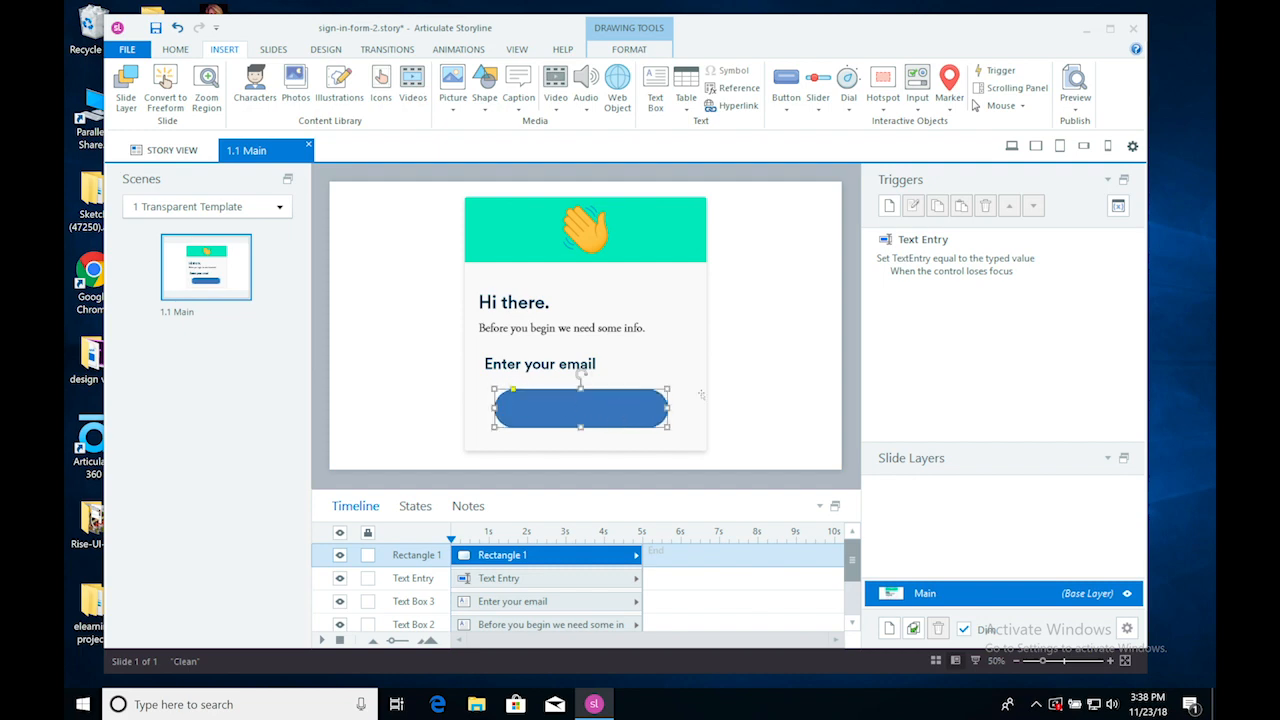
pyautogui.click(791, 414)
pyautogui.click(620, 411)
pyautogui.click(582, 427)
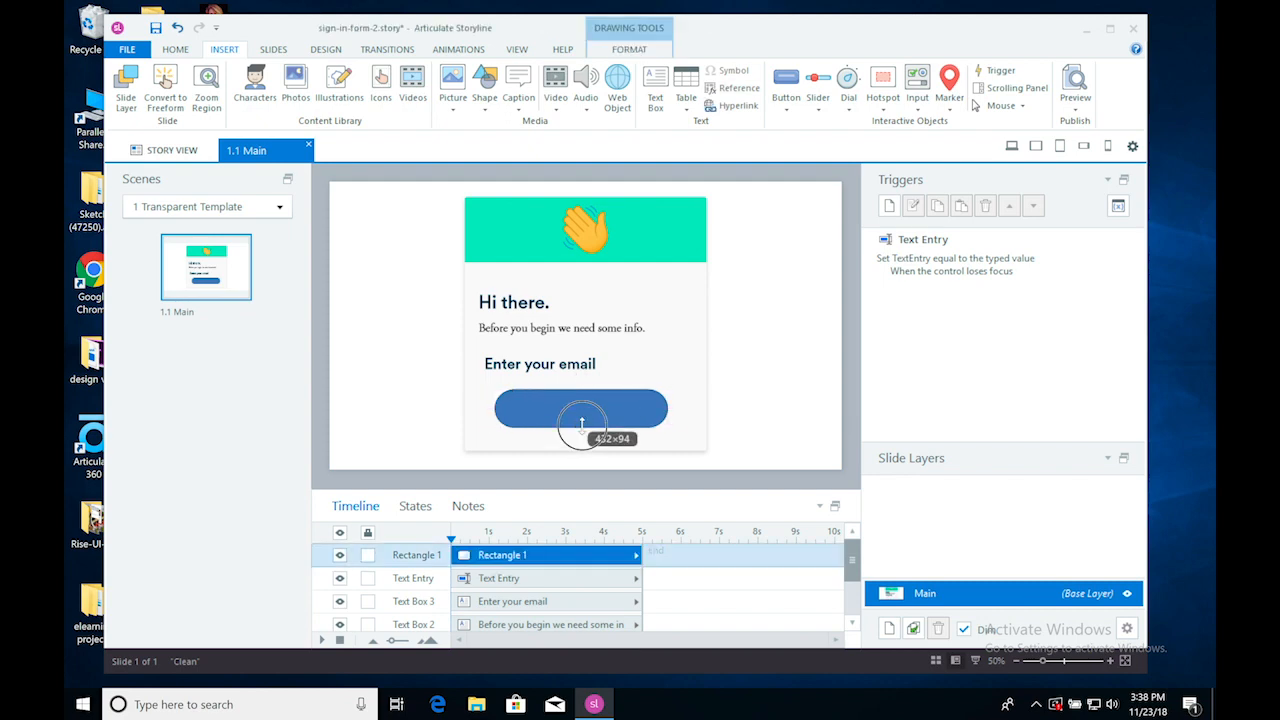
# Left-align the greeting, intro line and email label, and move all three slightly up on the card.
pyautogui.click(514, 304)
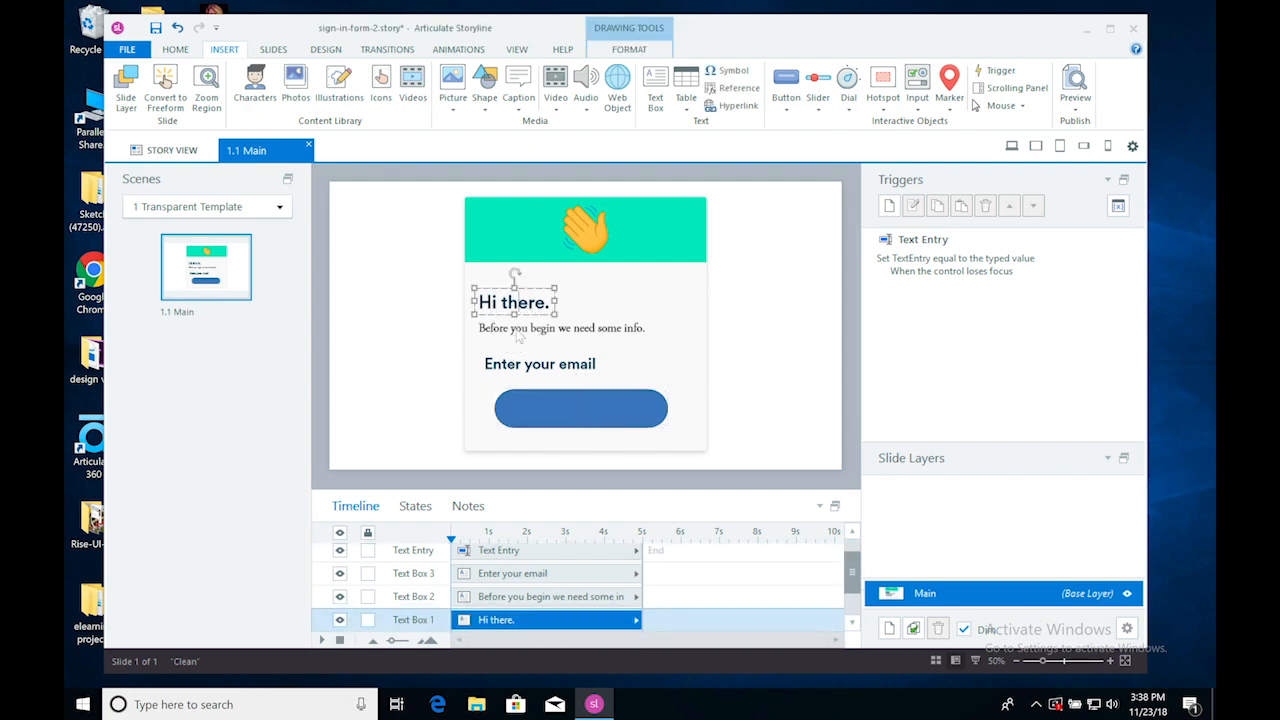
pyautogui.keyDown('shift'); pyautogui.click(520, 332); pyautogui.keyUp('shift')
pyautogui.keyDown('shift'); pyautogui.click(505, 364); pyautogui.keyUp('shift')
pyautogui.click(656, 50)
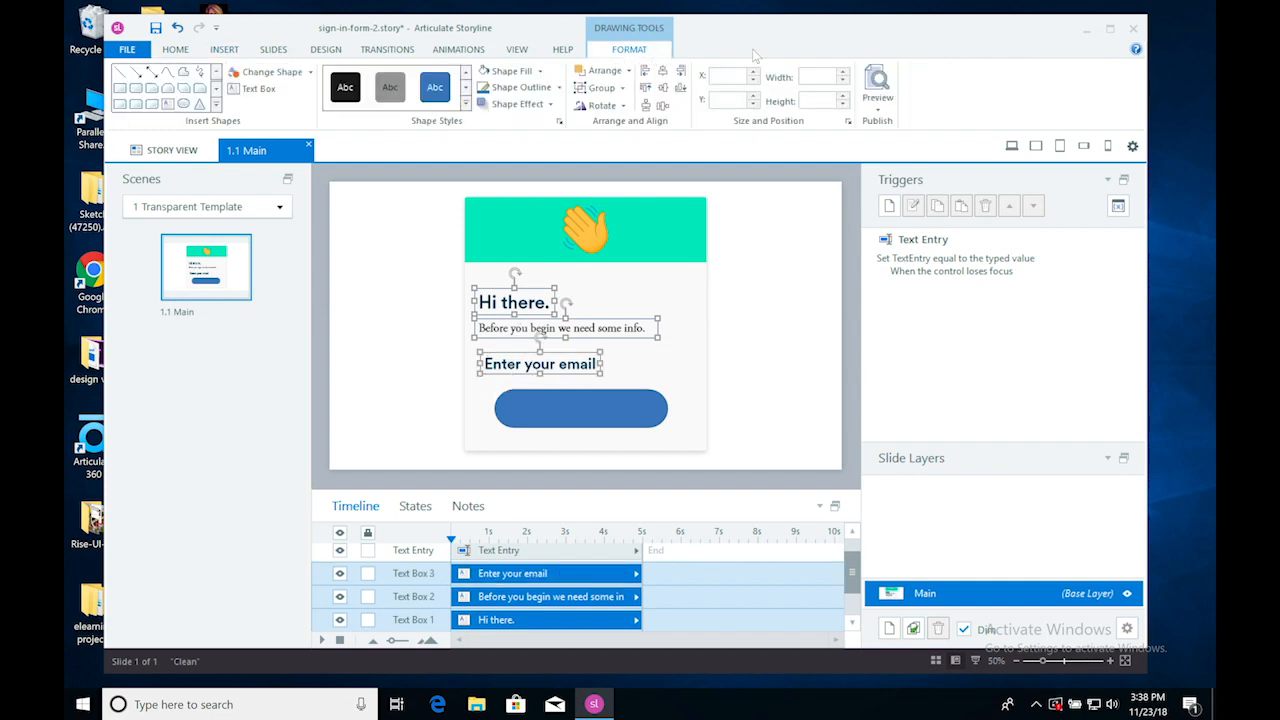
pyautogui.click(645, 70)
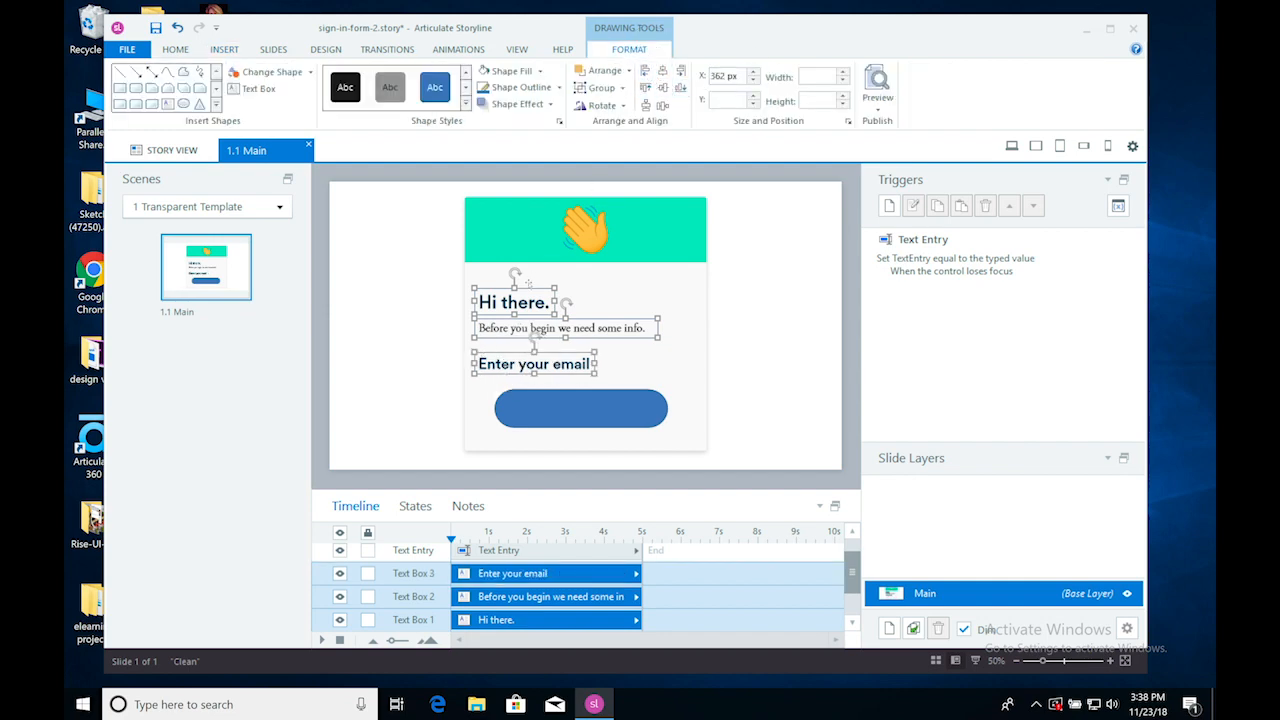
pyautogui.moveTo(527, 286); pyautogui.dragTo(525, 281)
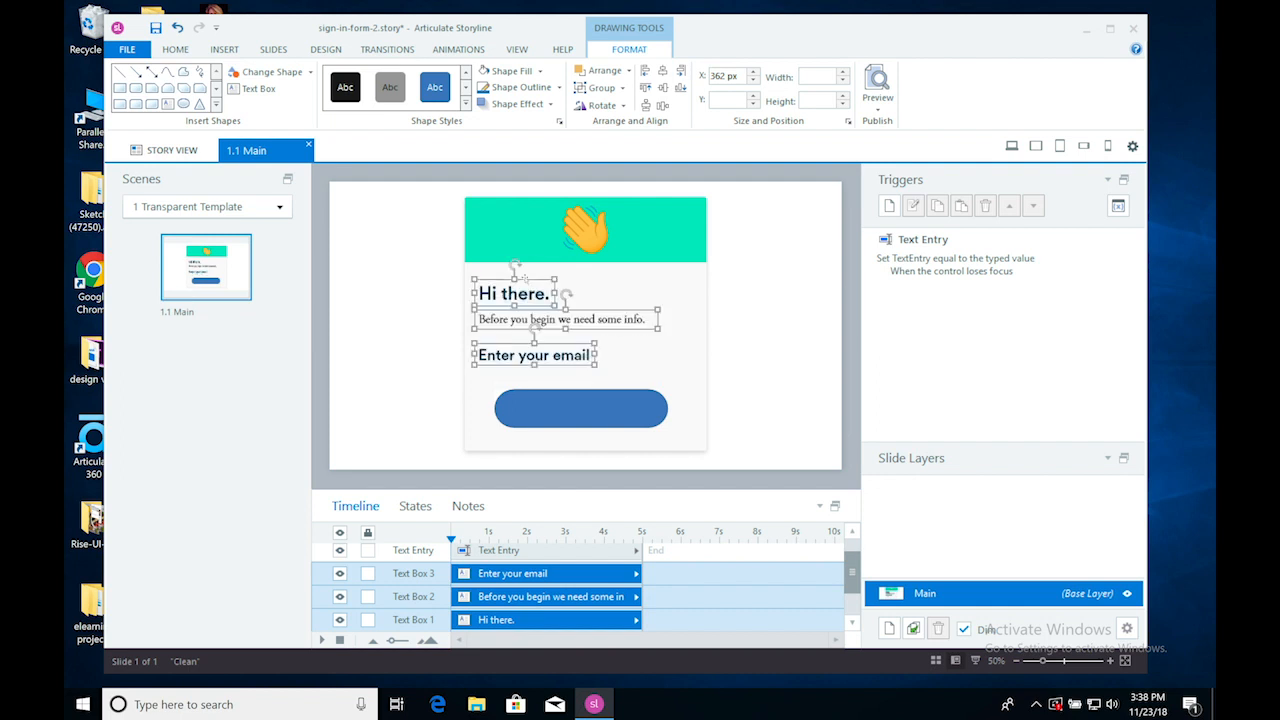
# Move the rounded rectangle behind the text-entry field in the stacking order.
pyautogui.click(630, 412)
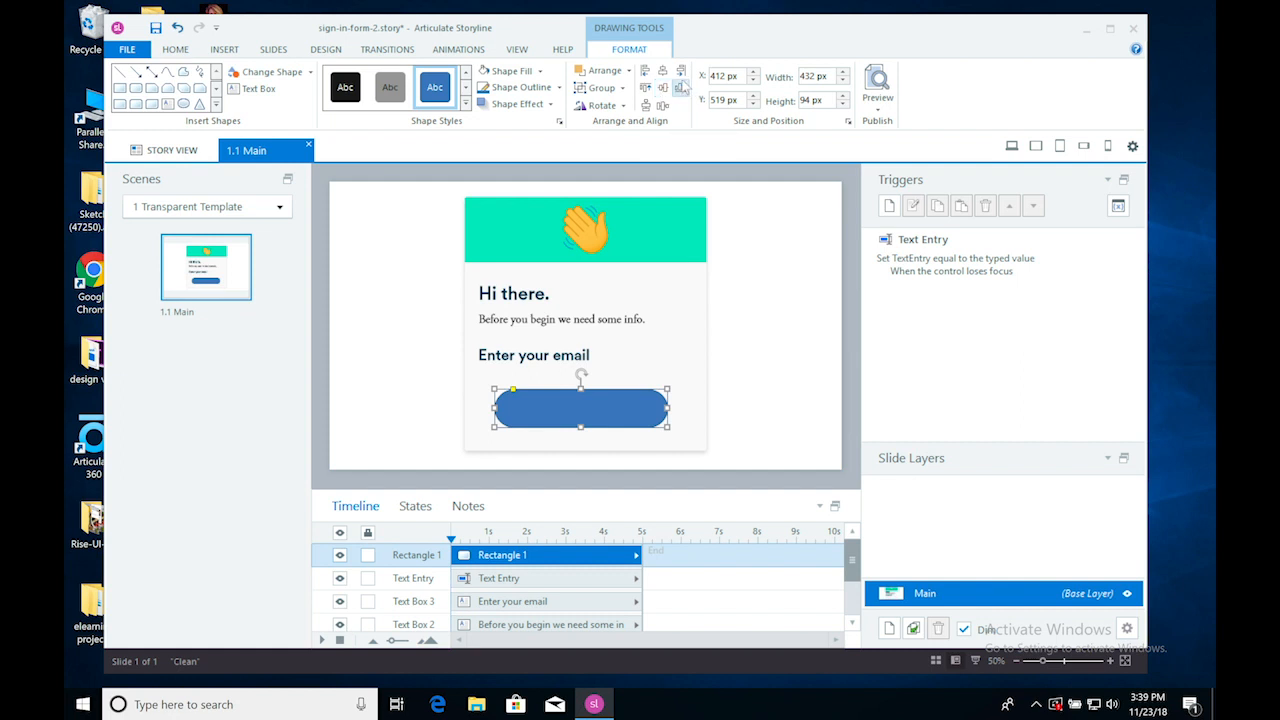
pyautogui.click(608, 76)
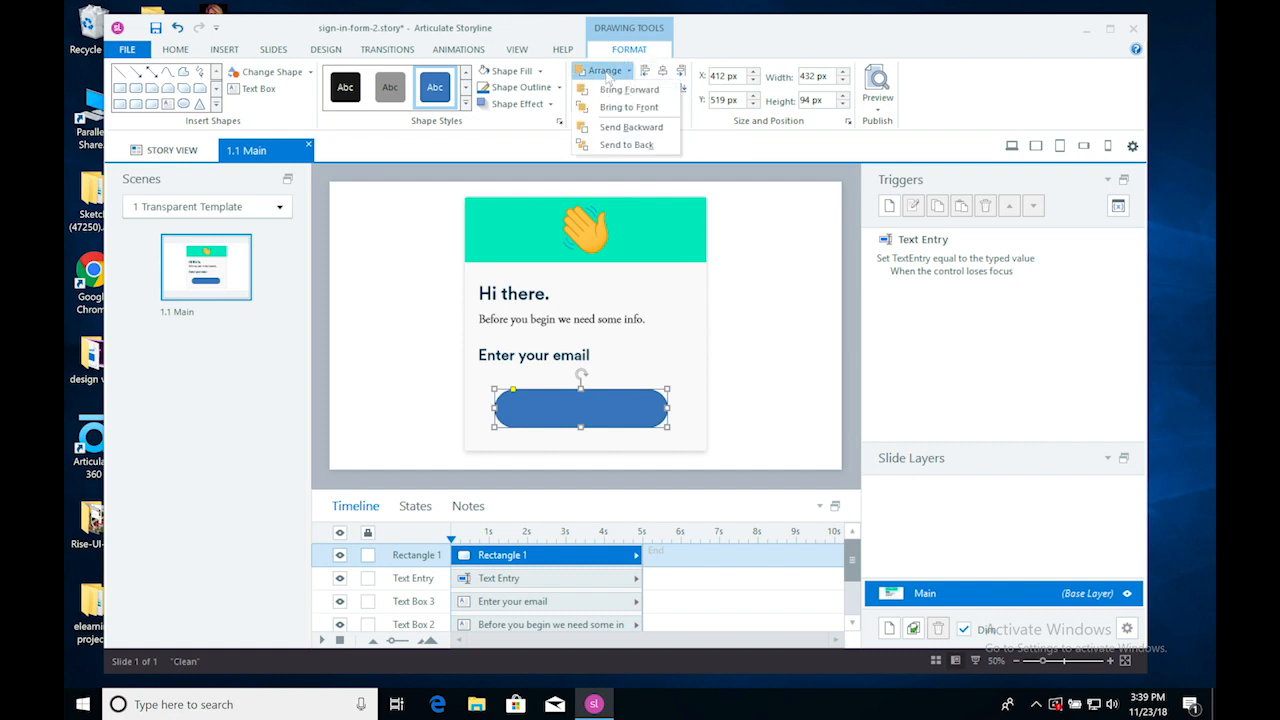
pyautogui.click(609, 145)
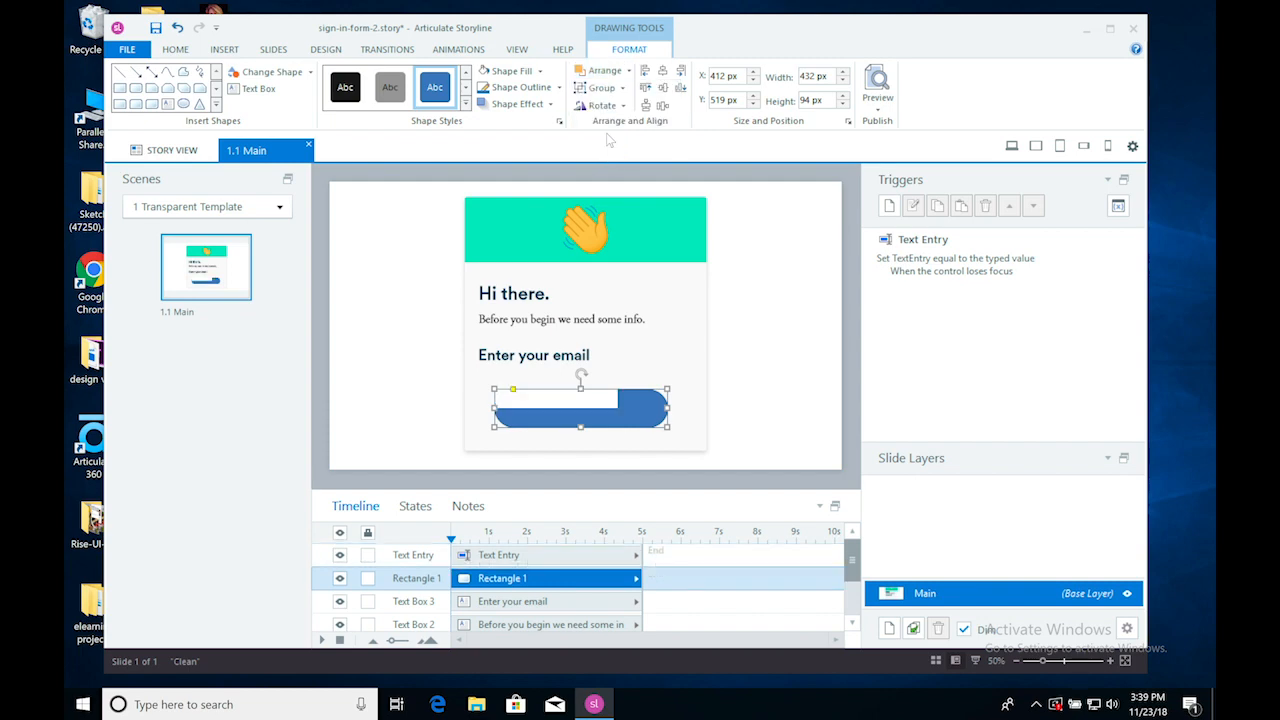
# Enlarge the text-entry field to about 371 by 61 px and fit it inside the rounded rectangle.
pyautogui.click(779, 380)
pyautogui.click(580, 402)
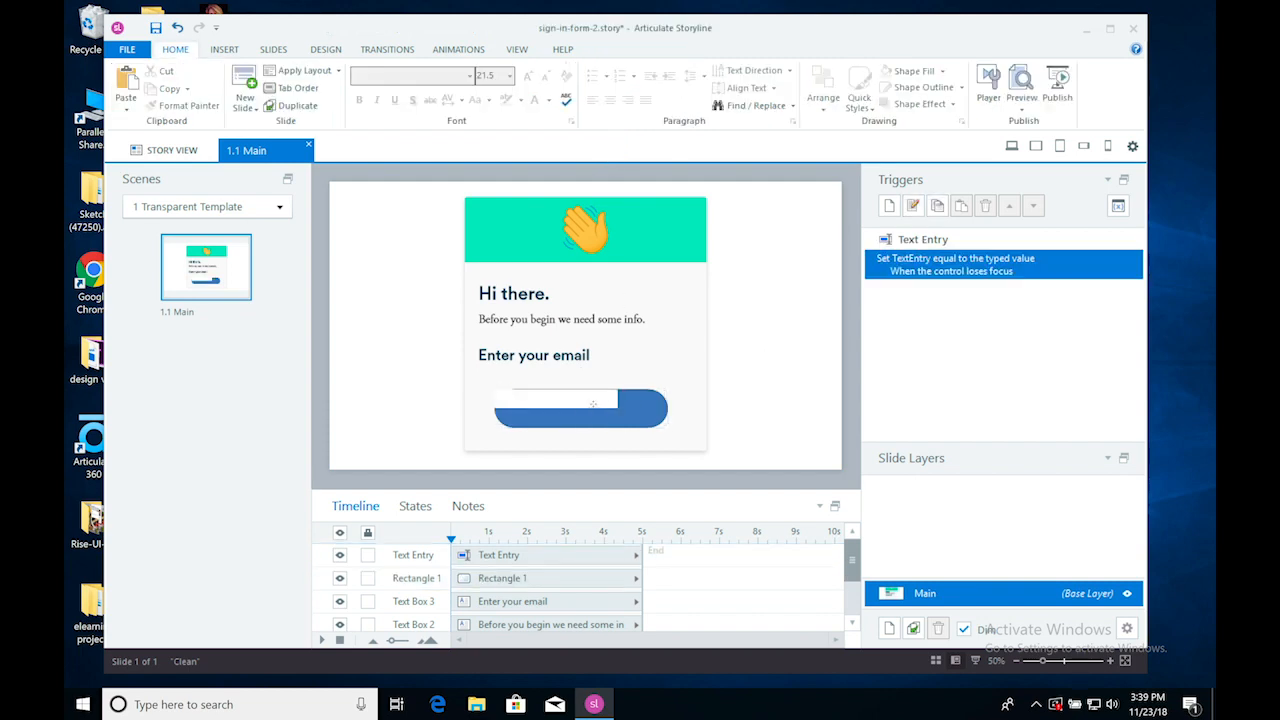
pyautogui.click(583, 394)
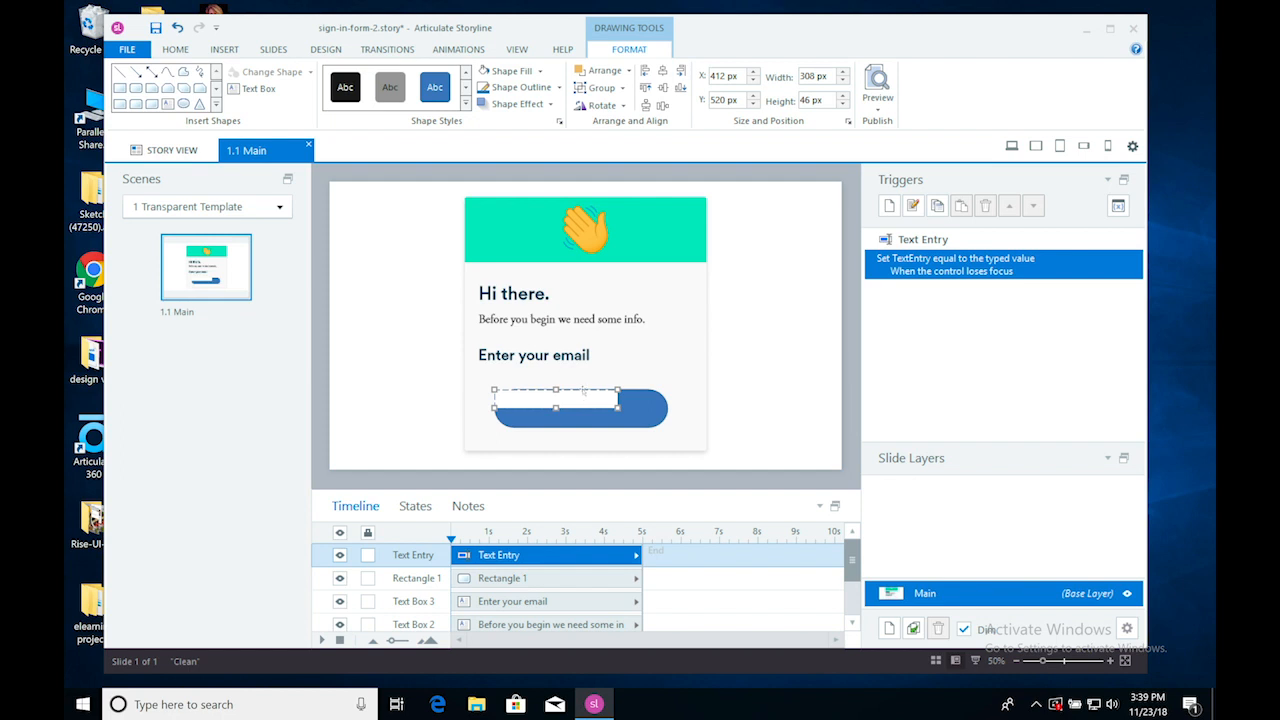
pyautogui.moveTo(584, 390); pyautogui.dragTo(655, 424)
pyautogui.click(619, 393)
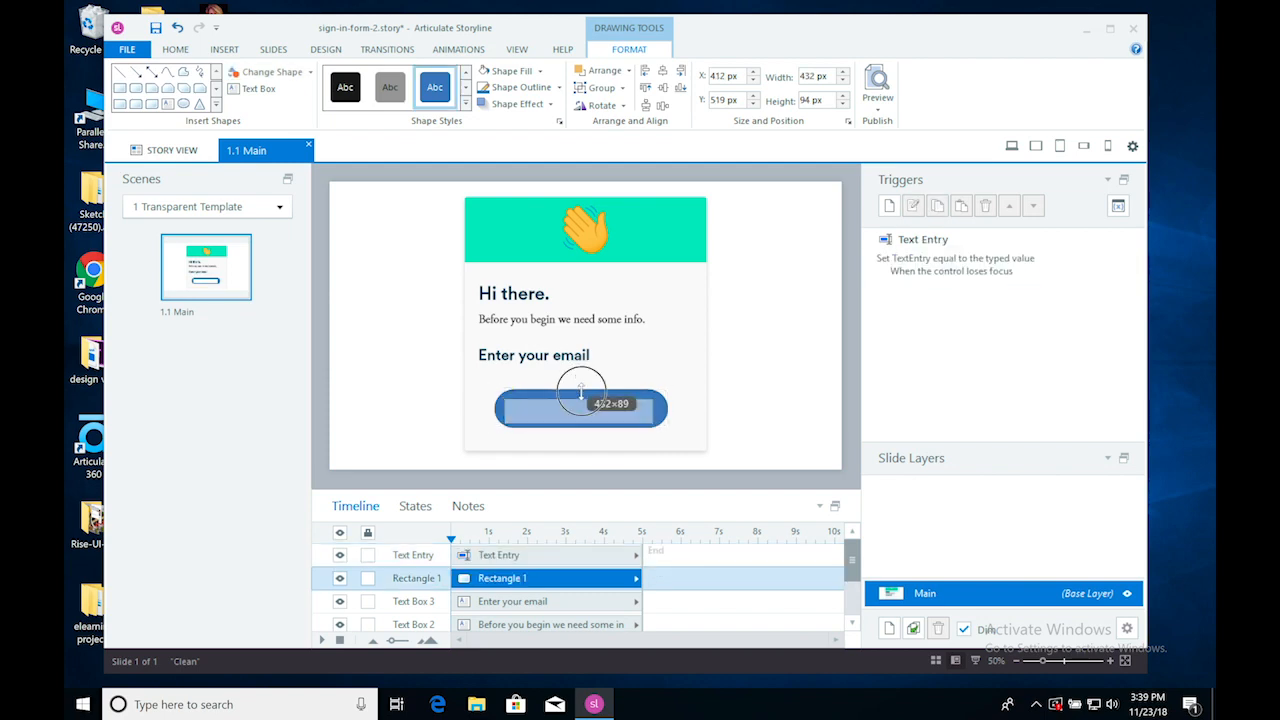
# Centre the text-entry field and rounded rectangle on each other both ways, and move the pair up just beneath the "Enter your email" label.
pyautogui.click(628, 411)
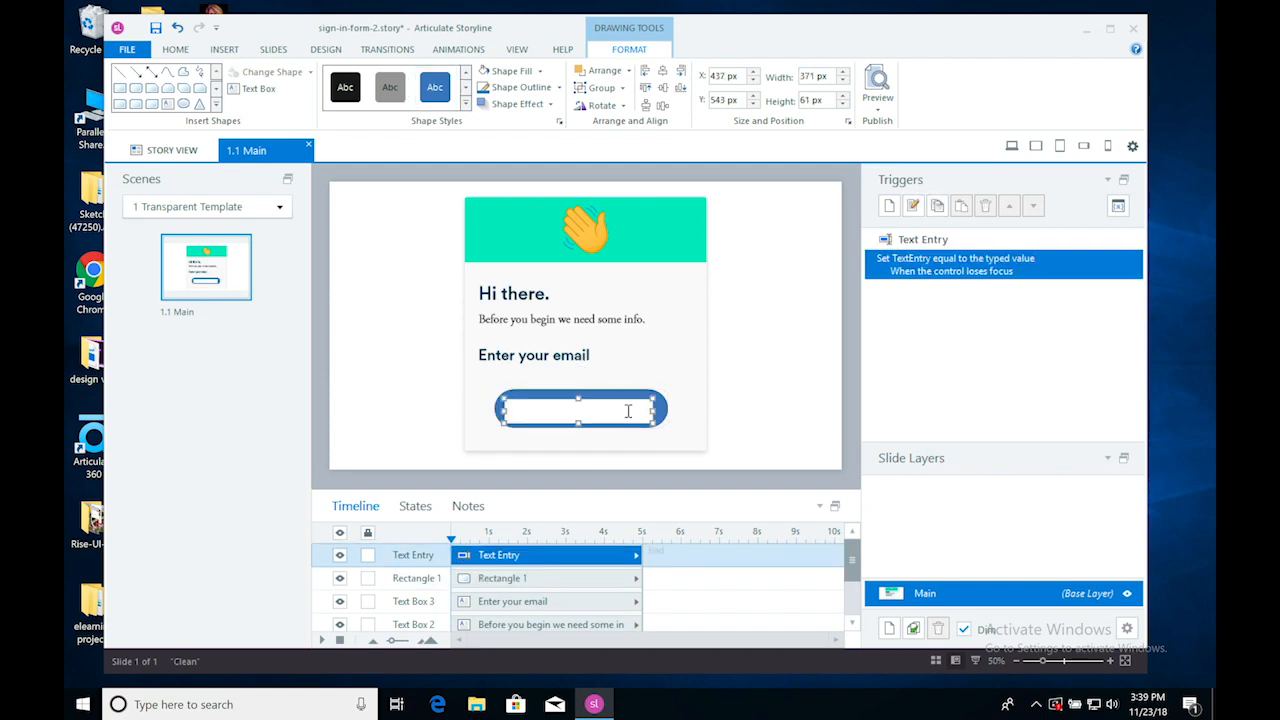
pyautogui.keyDown('shift'); pyautogui.click(628, 393); pyautogui.keyUp('shift')
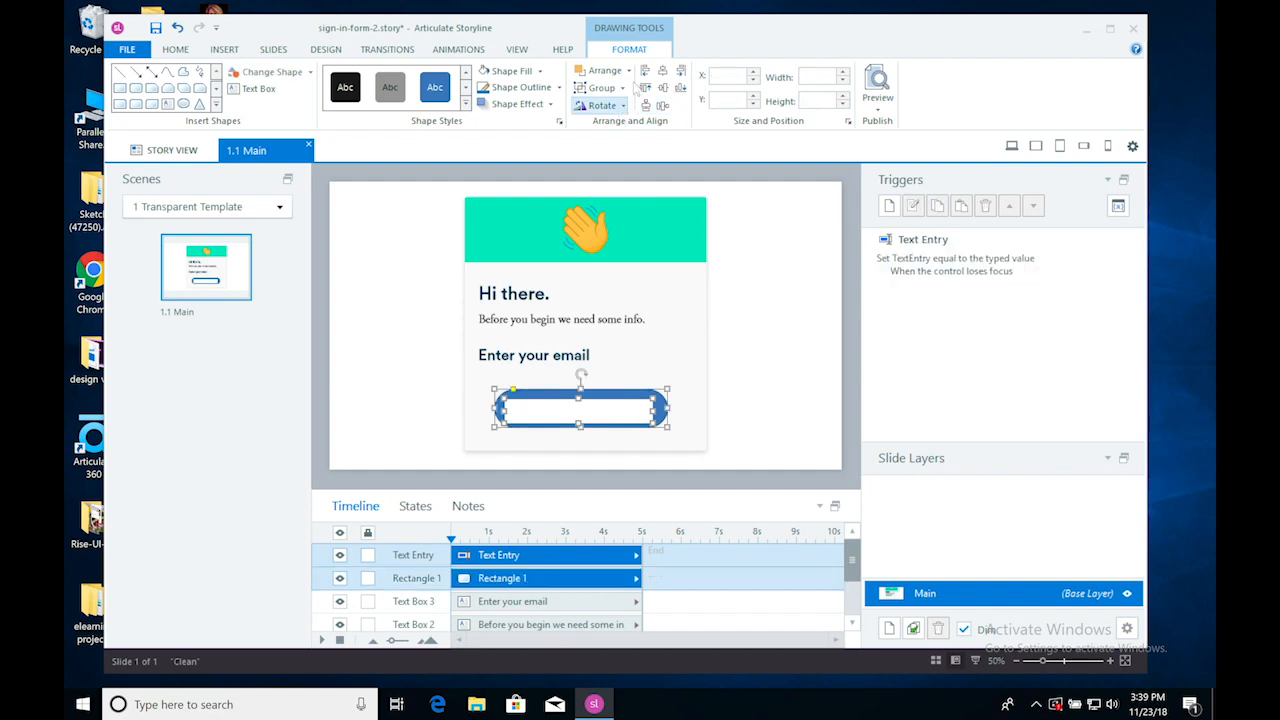
pyautogui.click(663, 72)
pyautogui.click(663, 88)
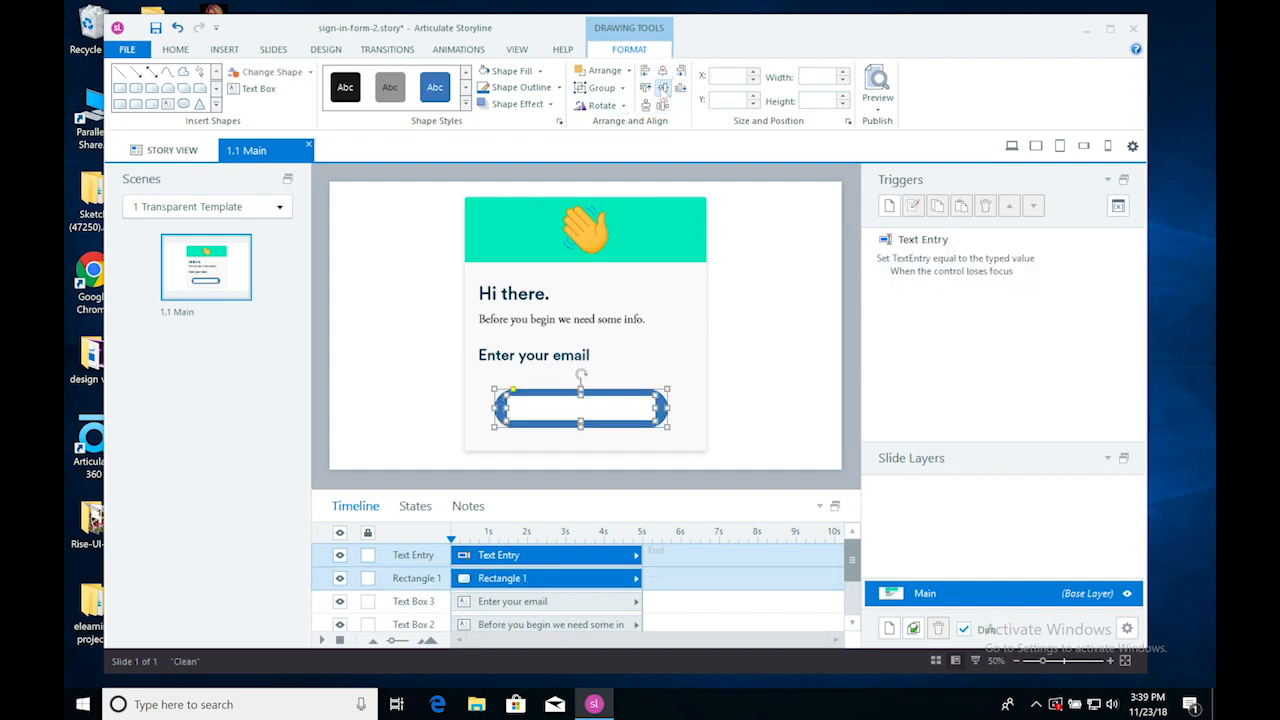
pyautogui.moveTo(557, 392); pyautogui.dragTo(540, 372)
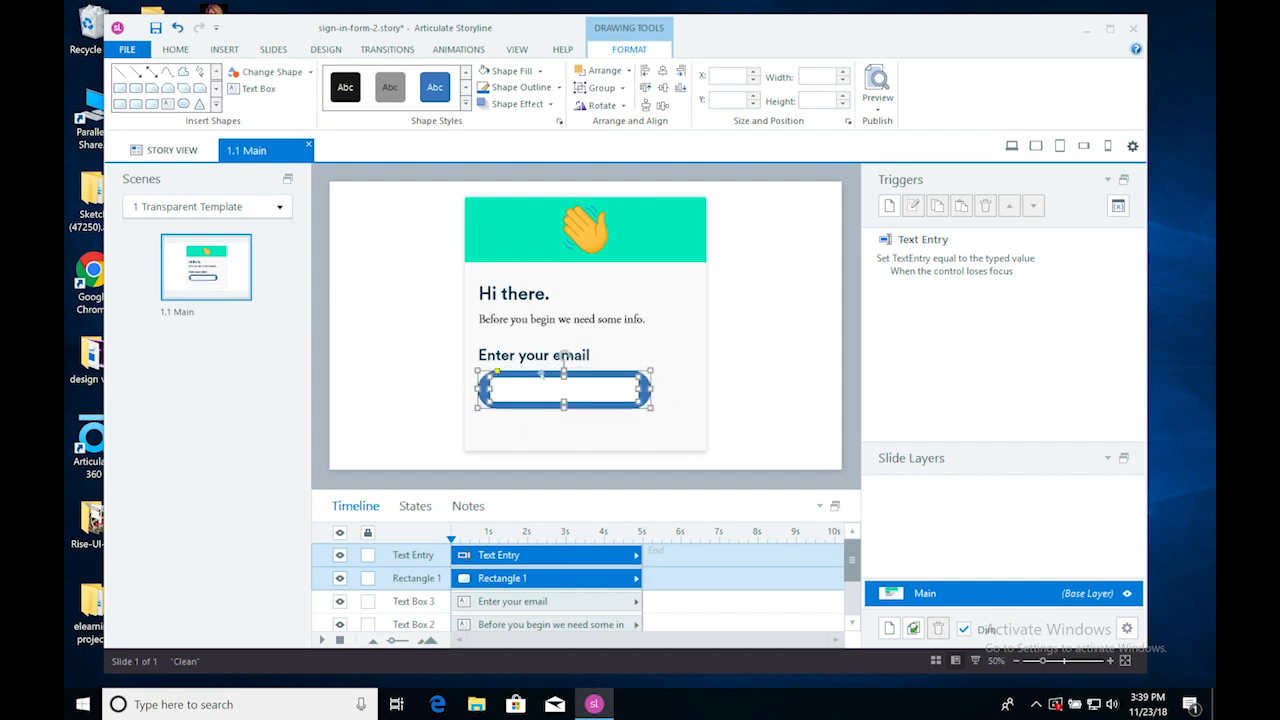
pyautogui.click(752, 423)
# Switch to Adobe XD and copy the hex code of the email field's border colour, #003148.
pyautogui.moveTo(650, 705)
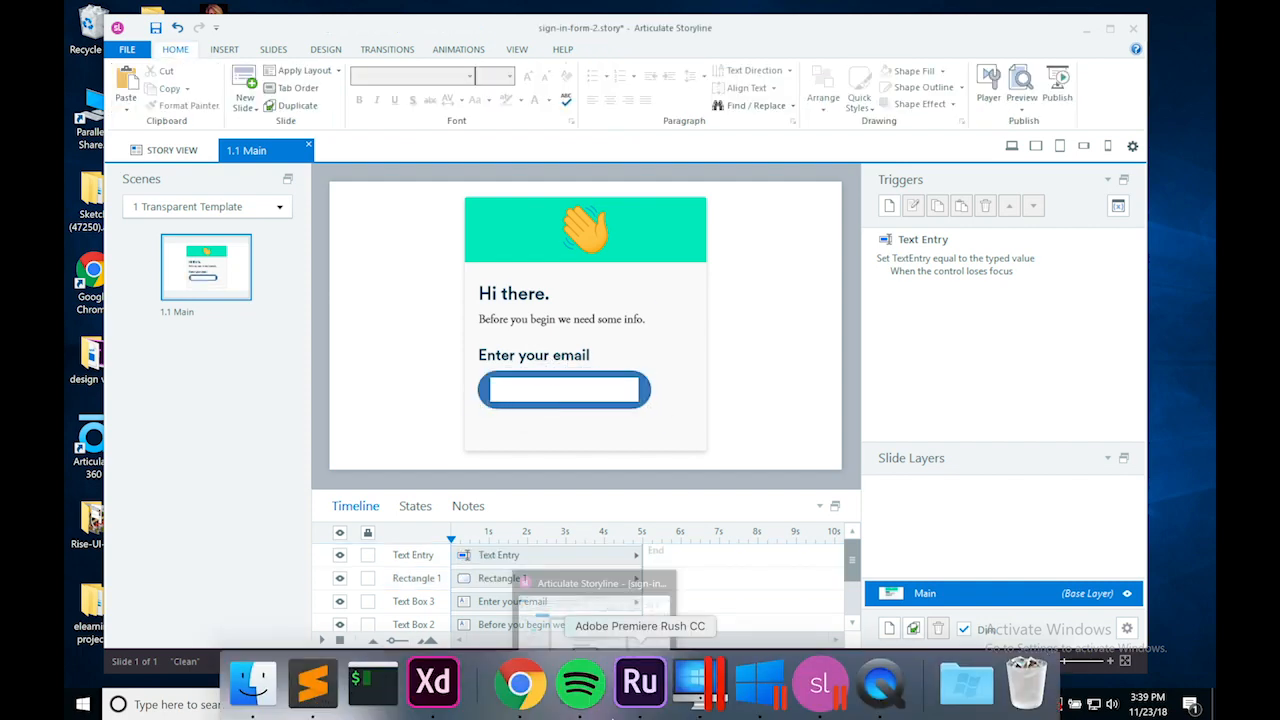
pyautogui.click(455, 705)
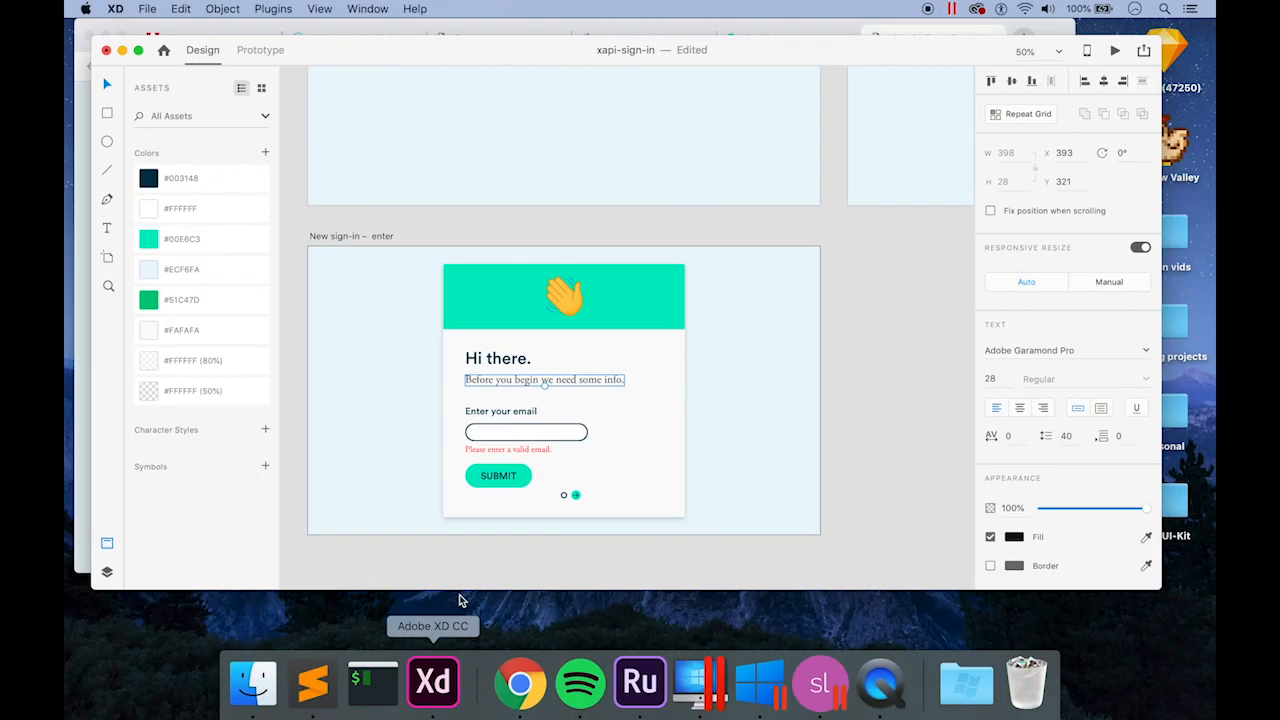
pyautogui.click(571, 431)
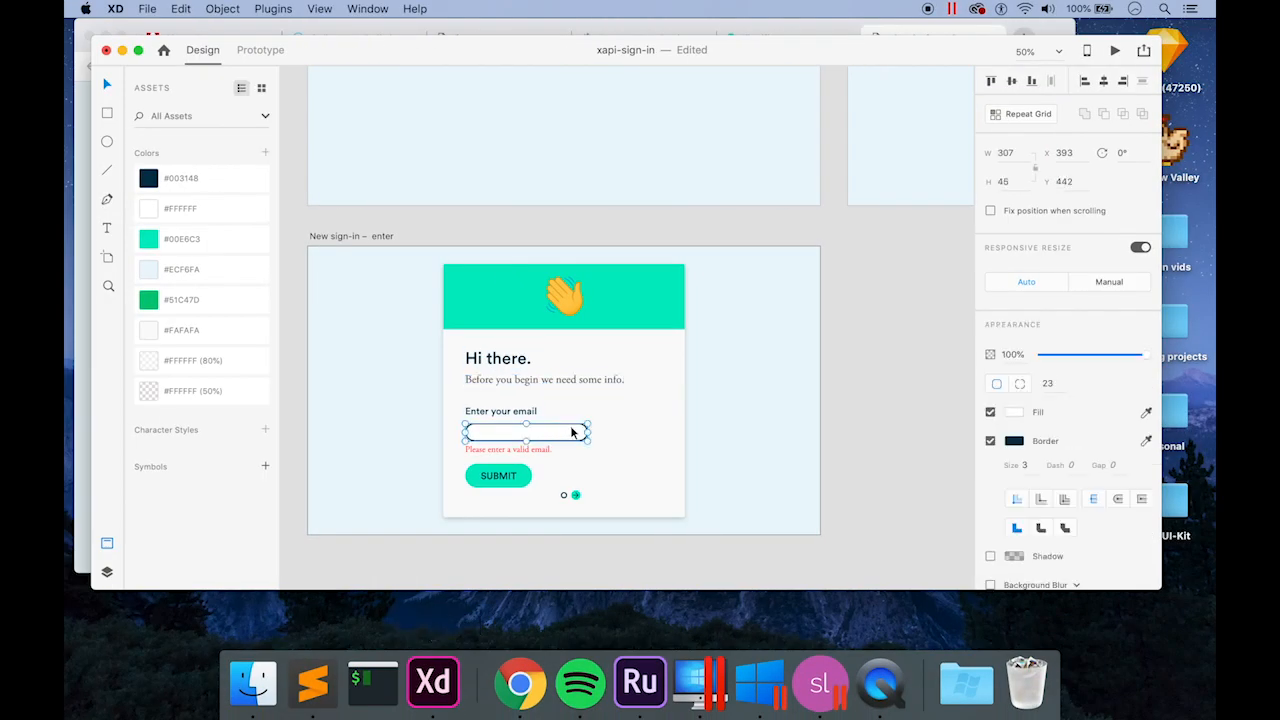
pyautogui.click(1014, 440)
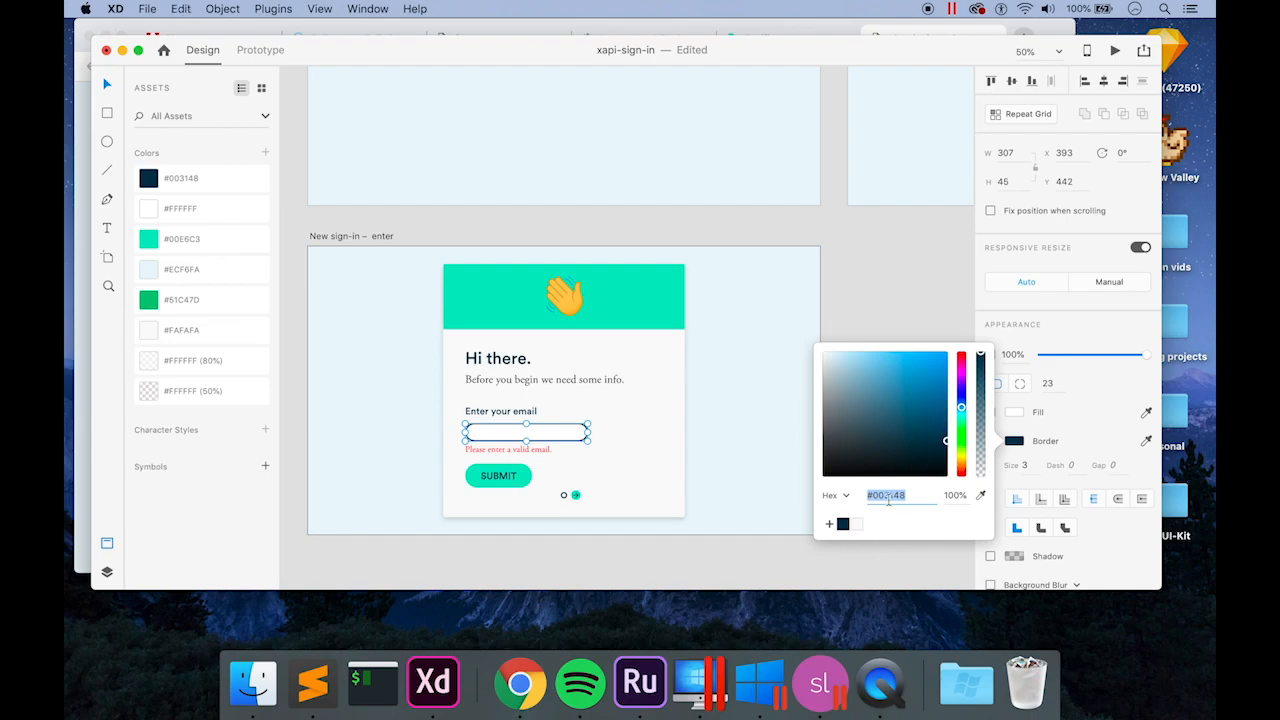
# Return to Articulate Storyline and change the outline weight of the rounded rectangle behind the text-entry field.
pyautogui.click(820, 683)
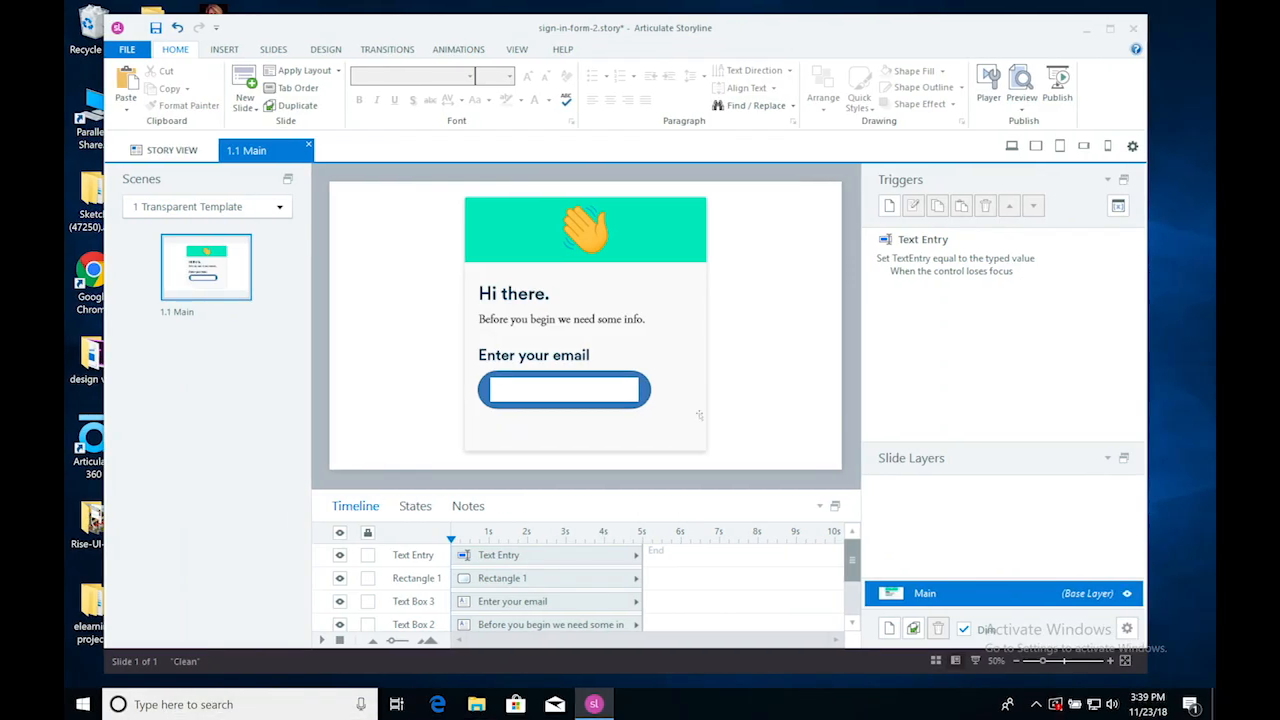
pyautogui.click(647, 395)
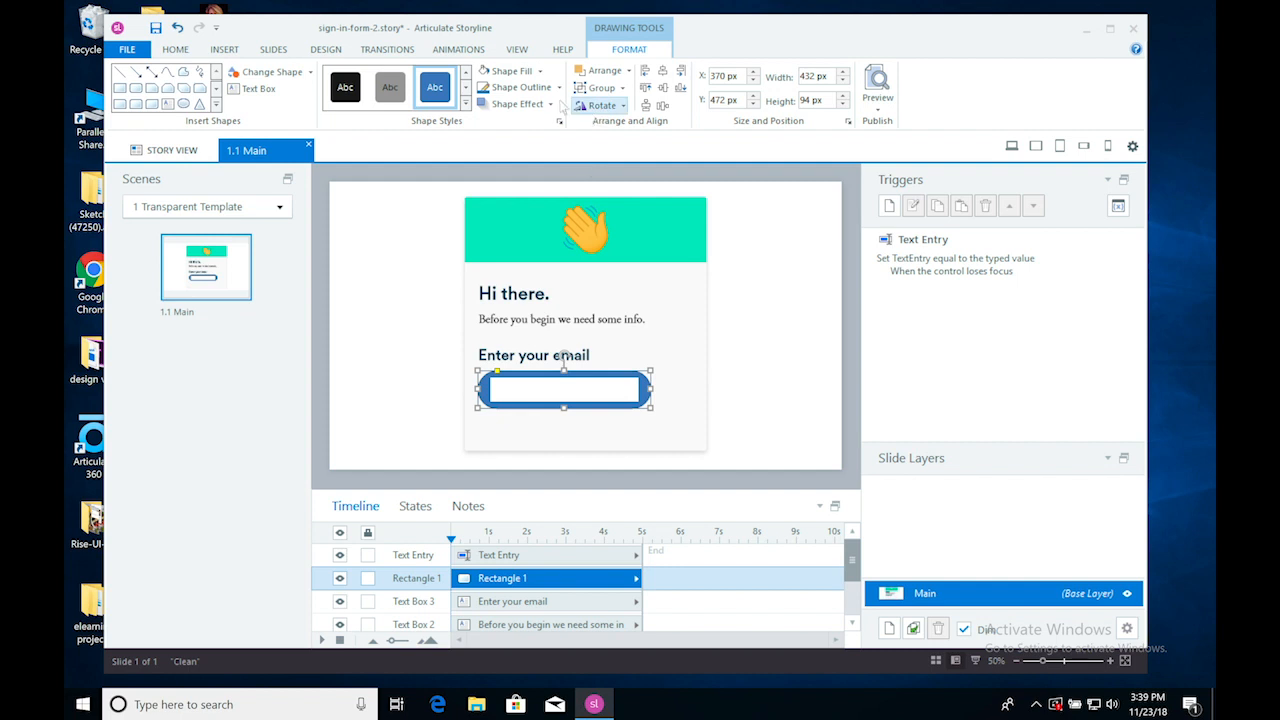
pyautogui.click(559, 88)
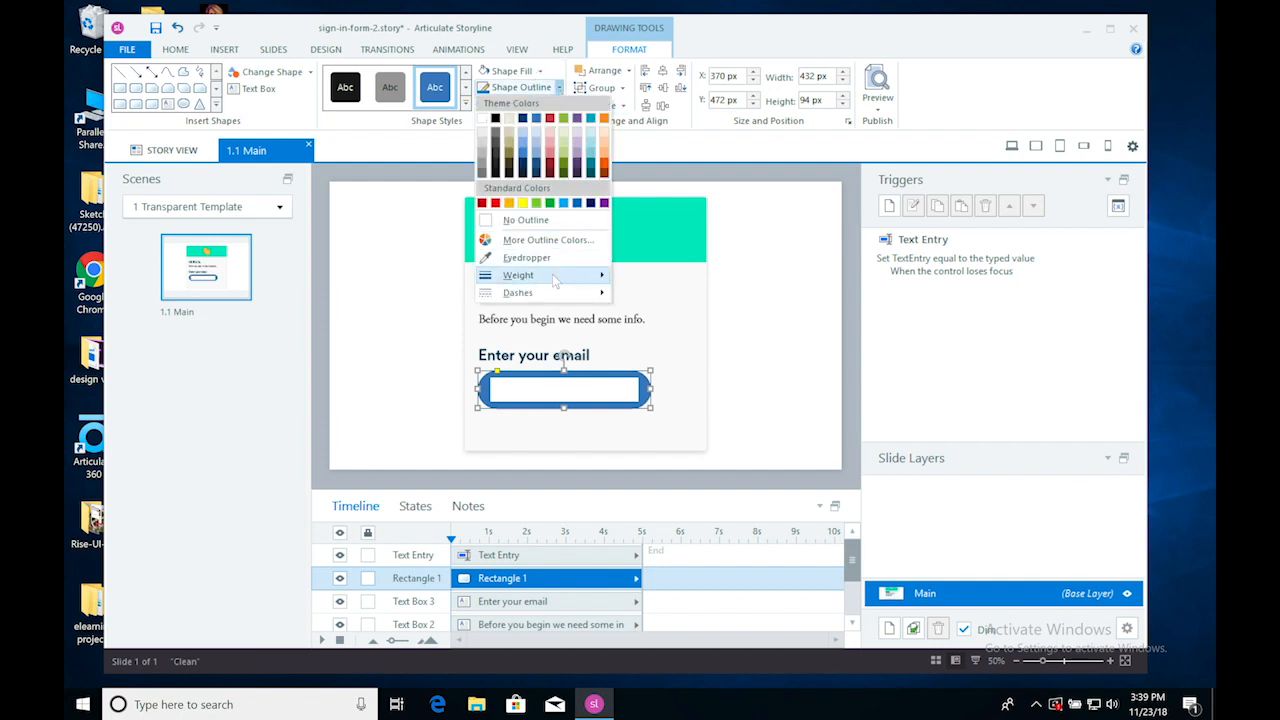
pyautogui.moveTo(564, 279)
pyautogui.click(662, 312)
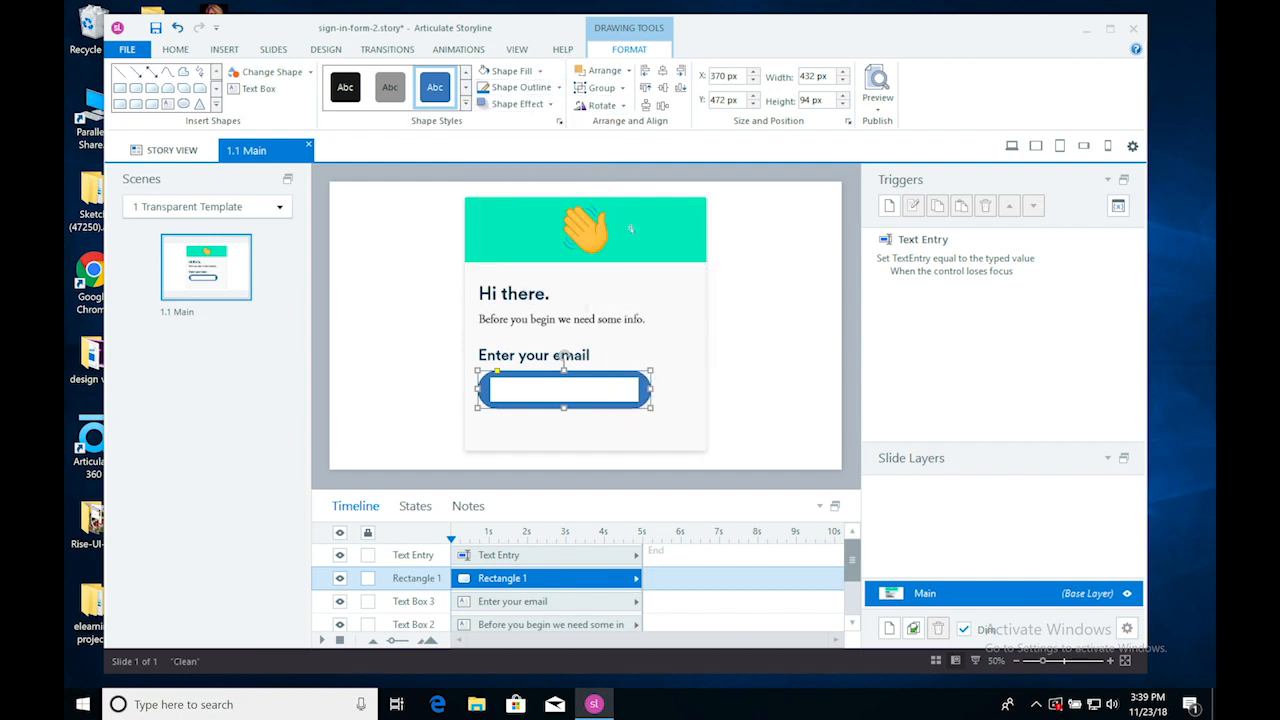
# Set the rounded rectangle's outline to the custom colour #003148.
pyautogui.click(559, 88)
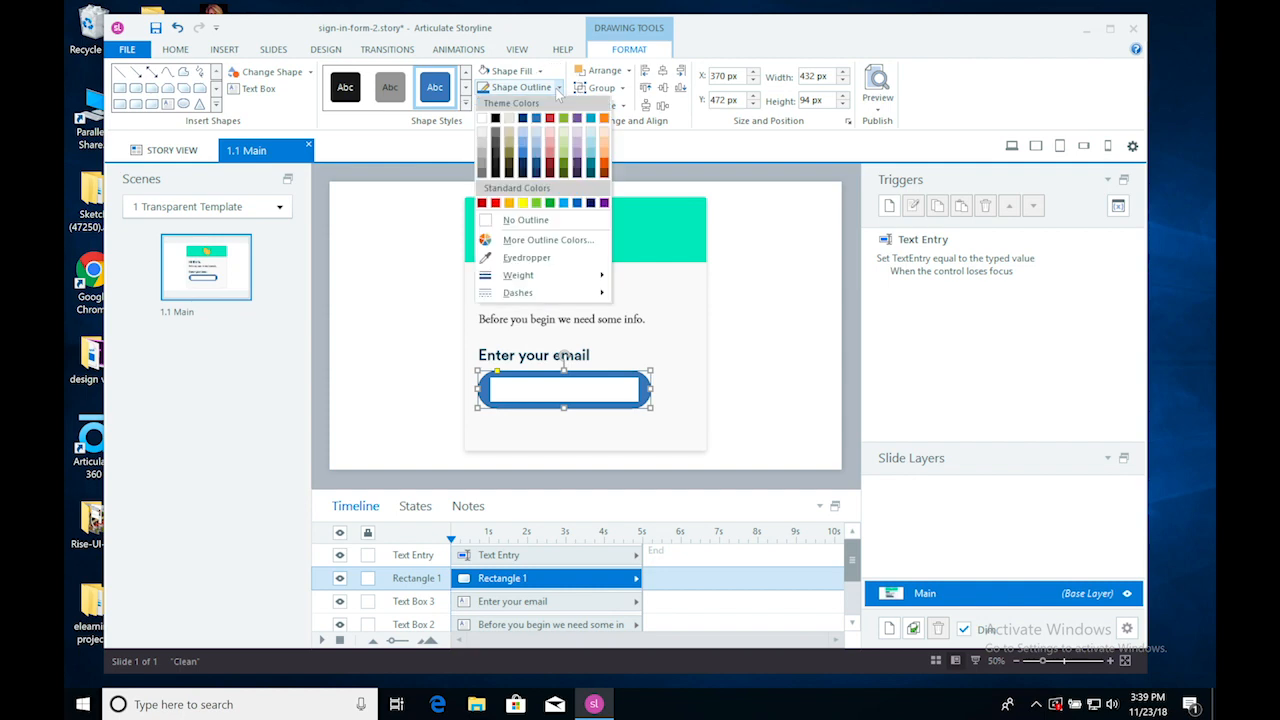
pyautogui.click(540, 240)
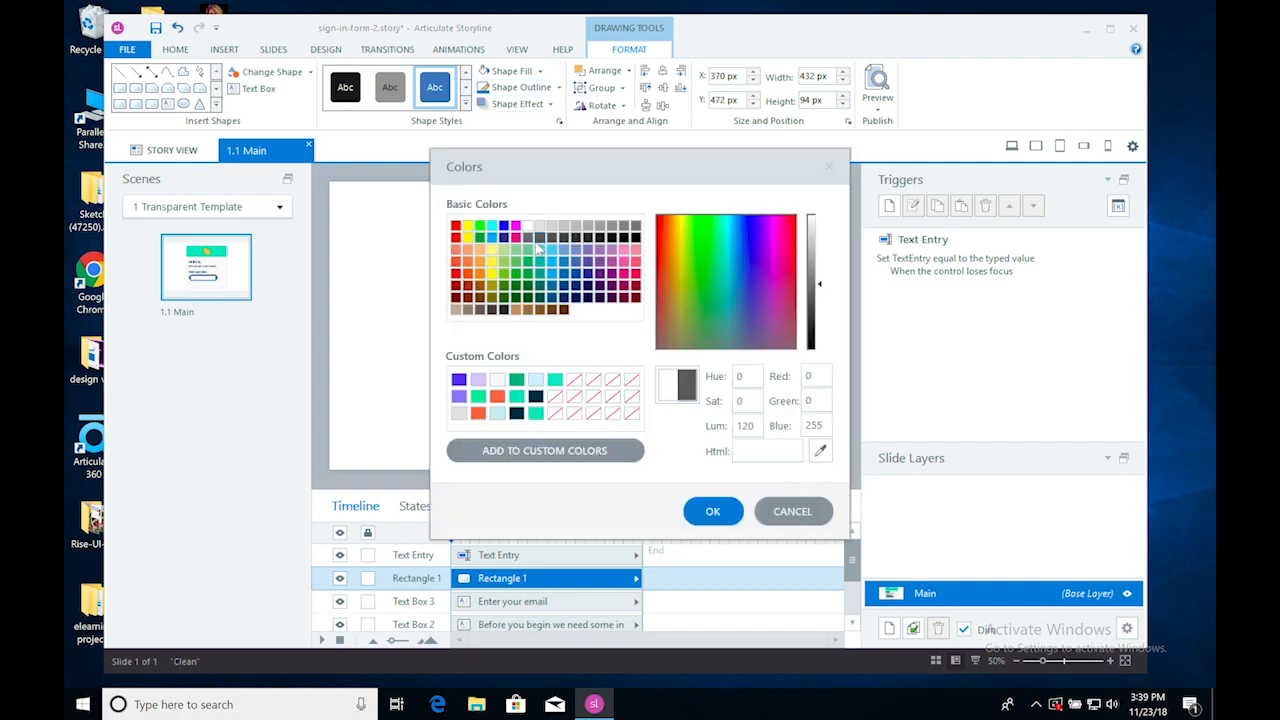
pyautogui.click(751, 454)
pyautogui.hotkey('ctrl', 'v')
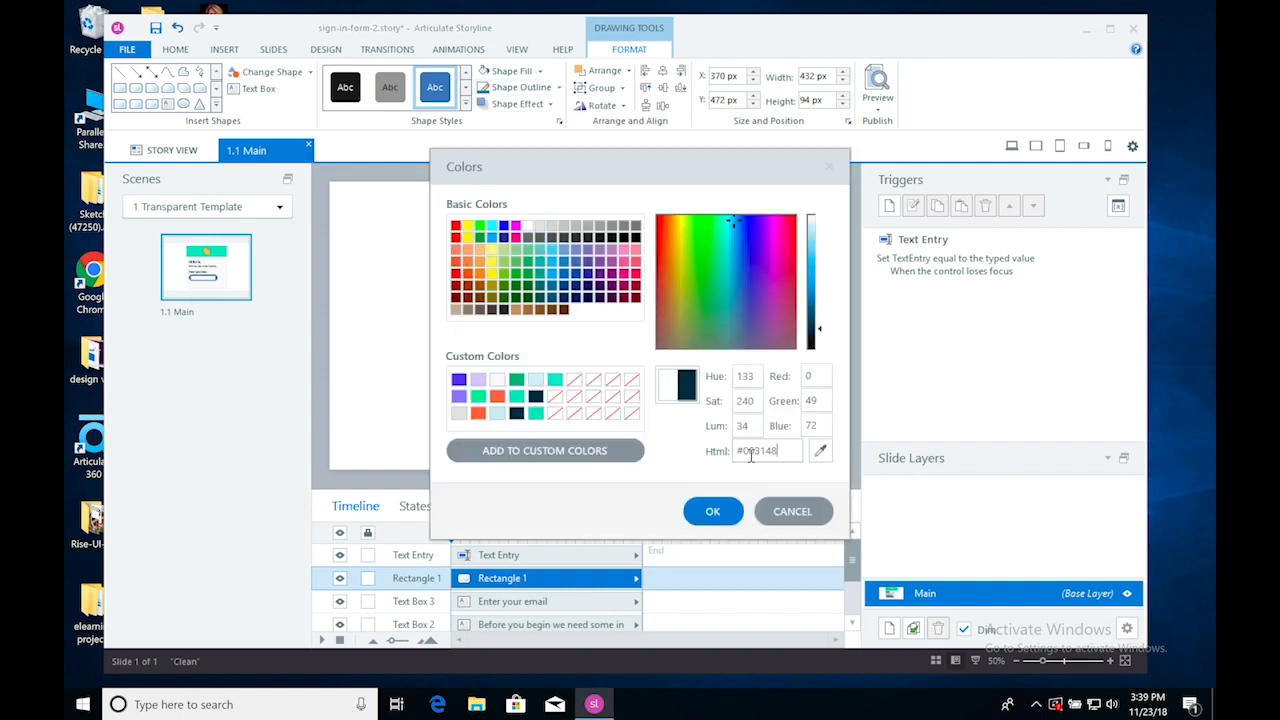
pyautogui.click(711, 510)
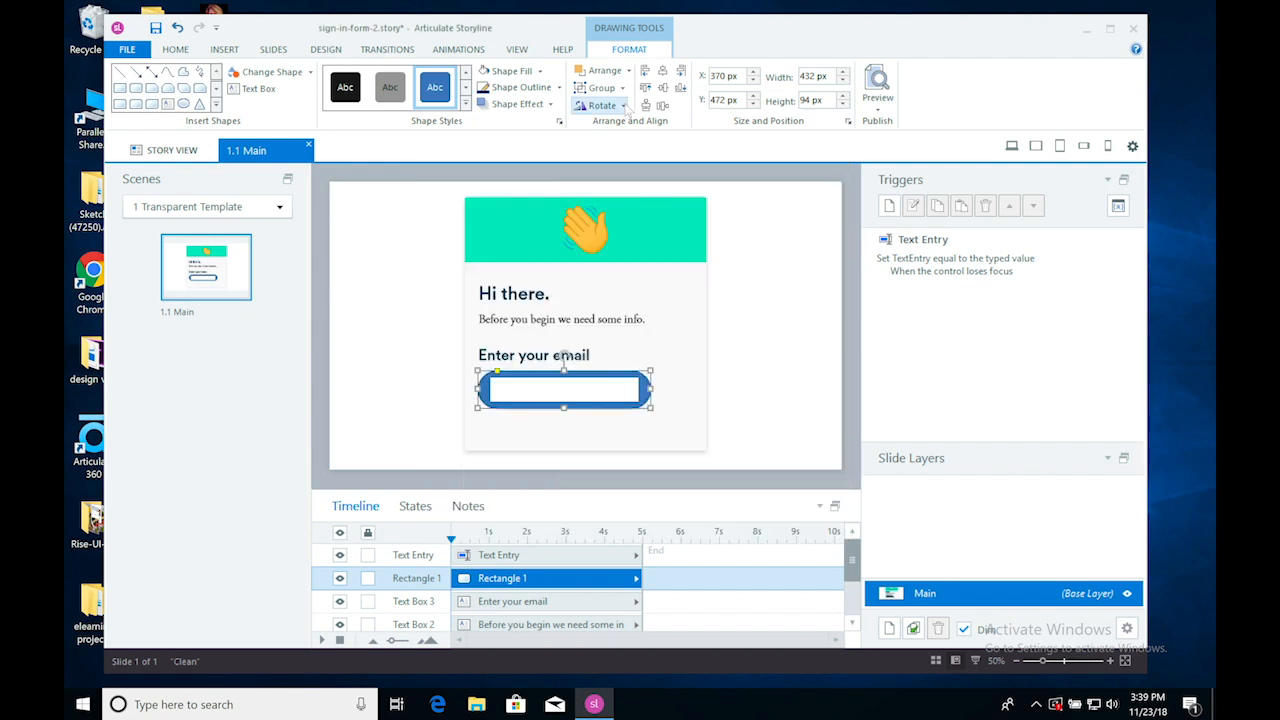
# Fill the rounded rectangle behind the text-entry field with white.
pyautogui.click(540, 72)
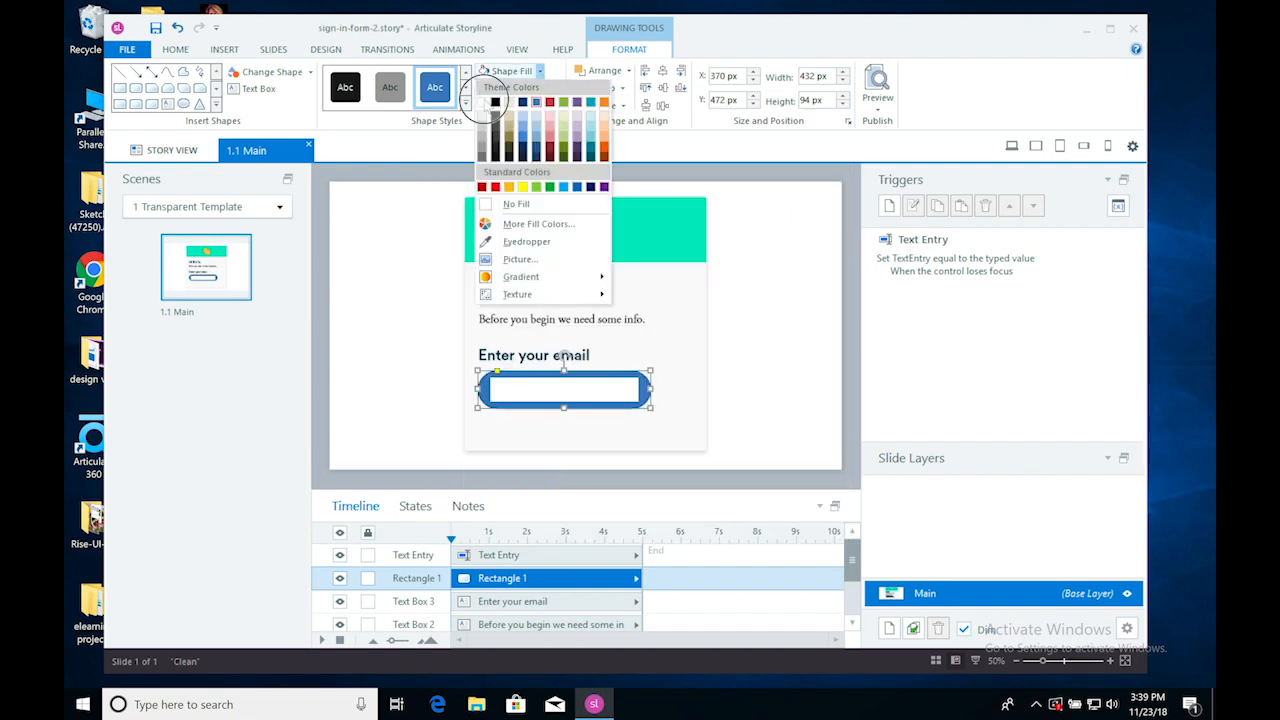
pyautogui.click(484, 104)
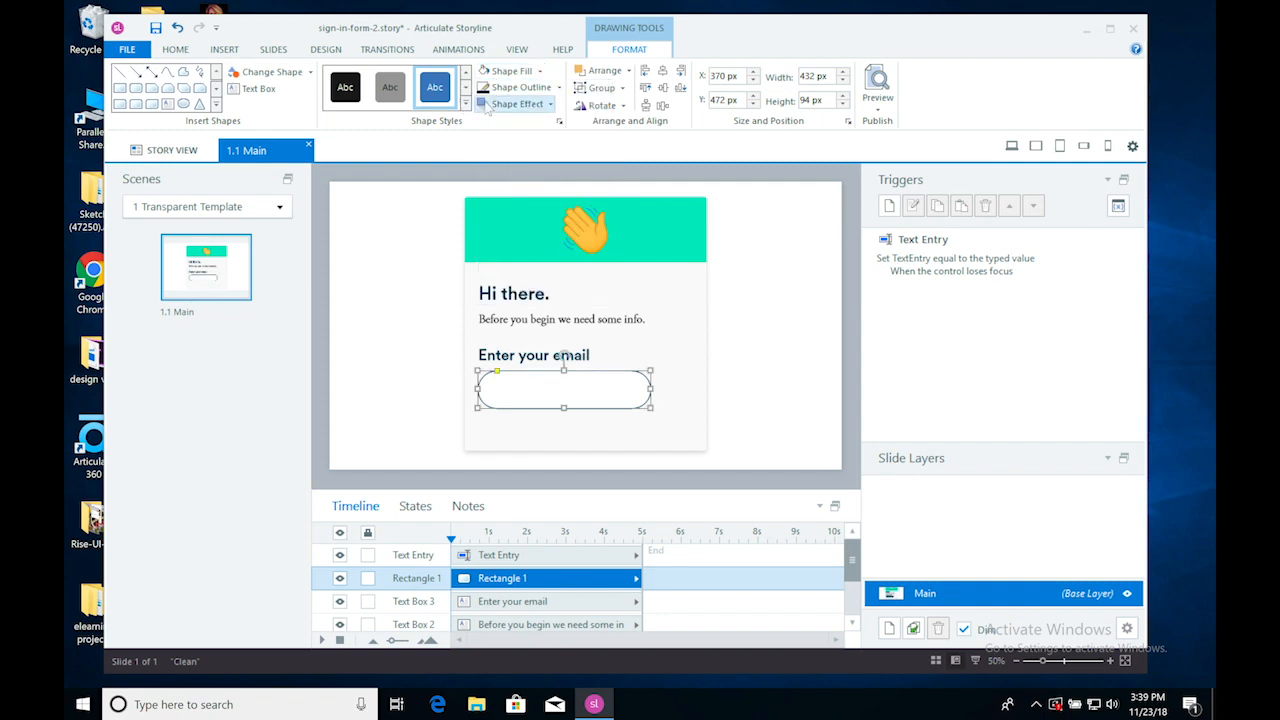
pyautogui.click(1109, 660)
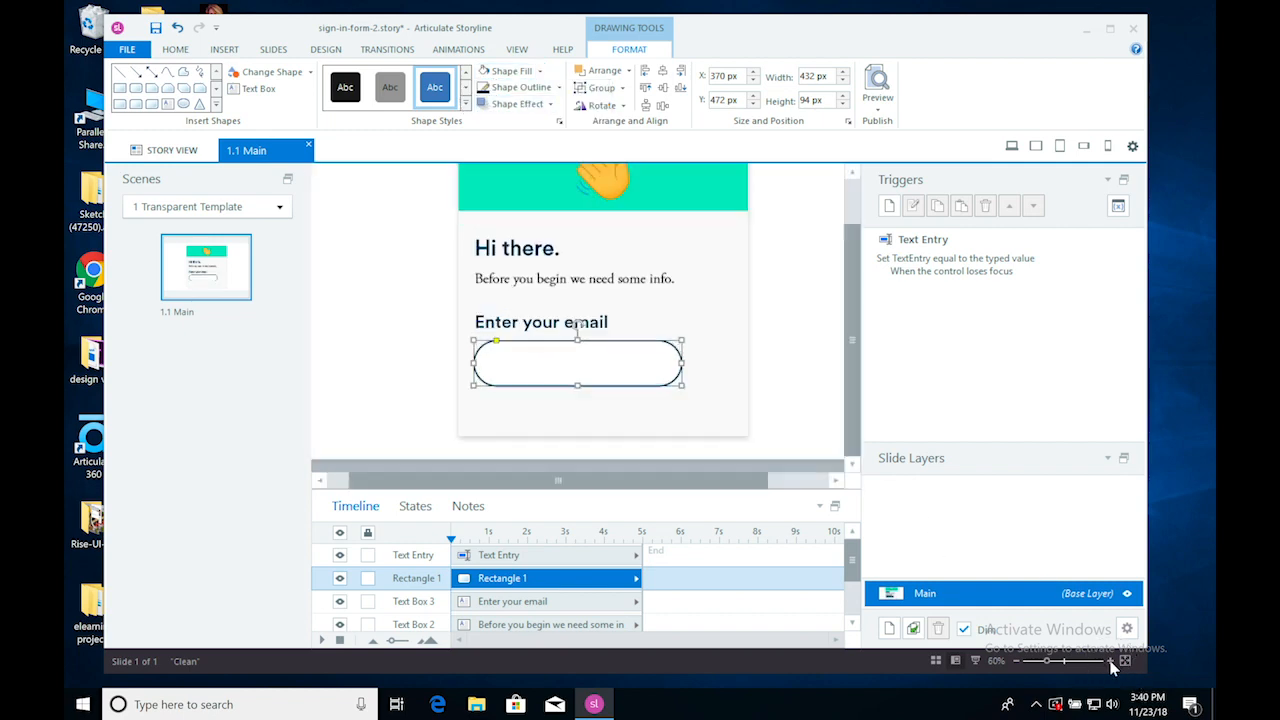
pyautogui.click(1109, 660)
pyautogui.click(1109, 660)
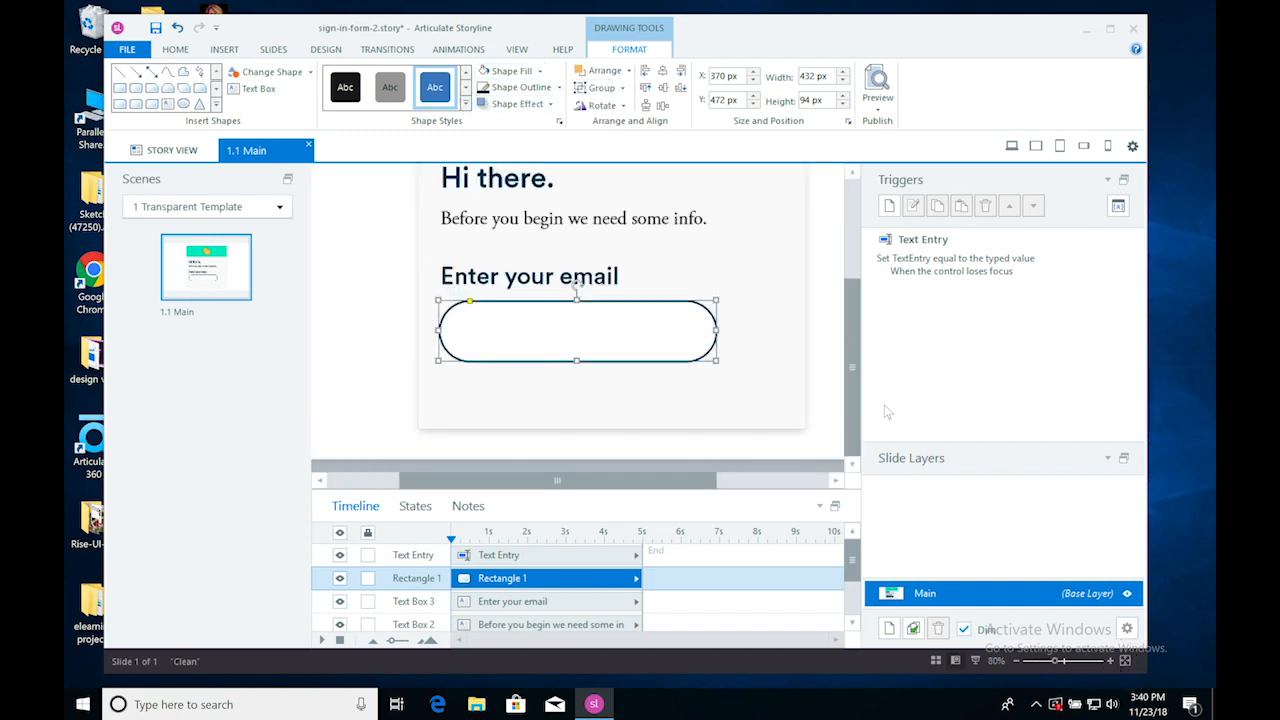
pyautogui.click(825, 380)
# Check the email field in the Adobe XD design, and return to Articulate Storyline to set the rounded rectangle's outline weight to 4 px.
pyautogui.moveTo(700, 716)
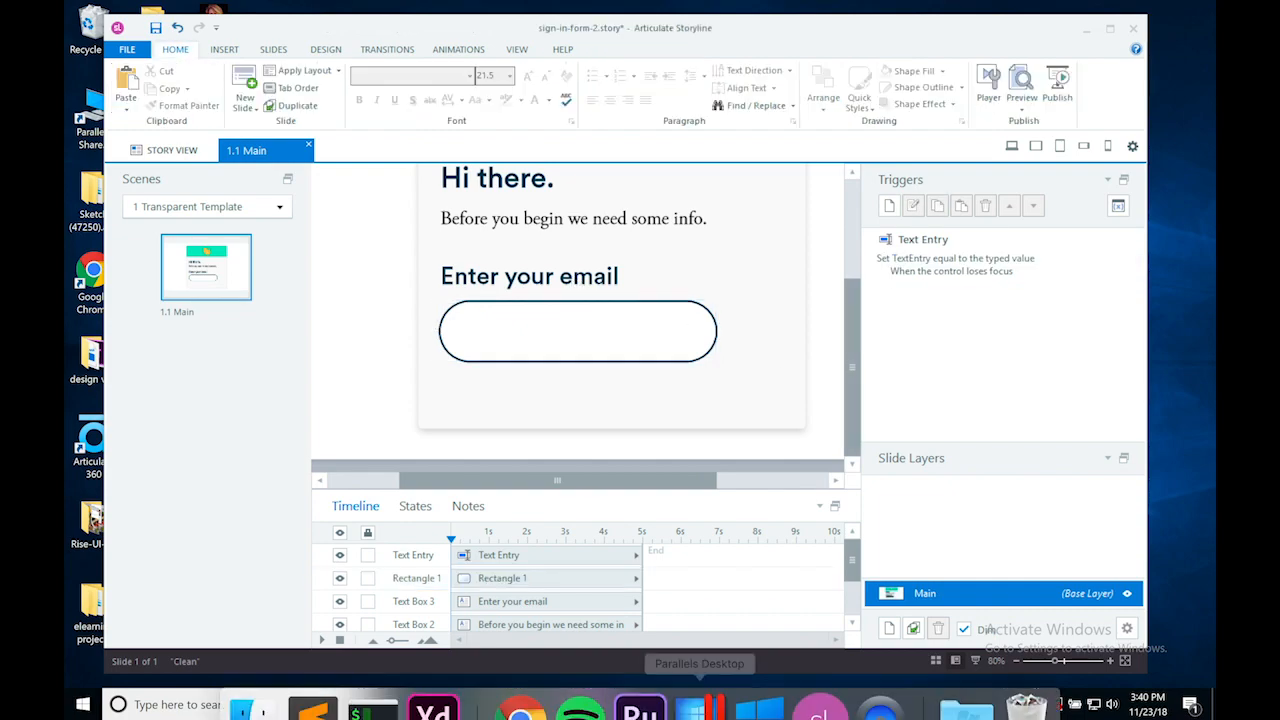
pyautogui.click(432, 683)
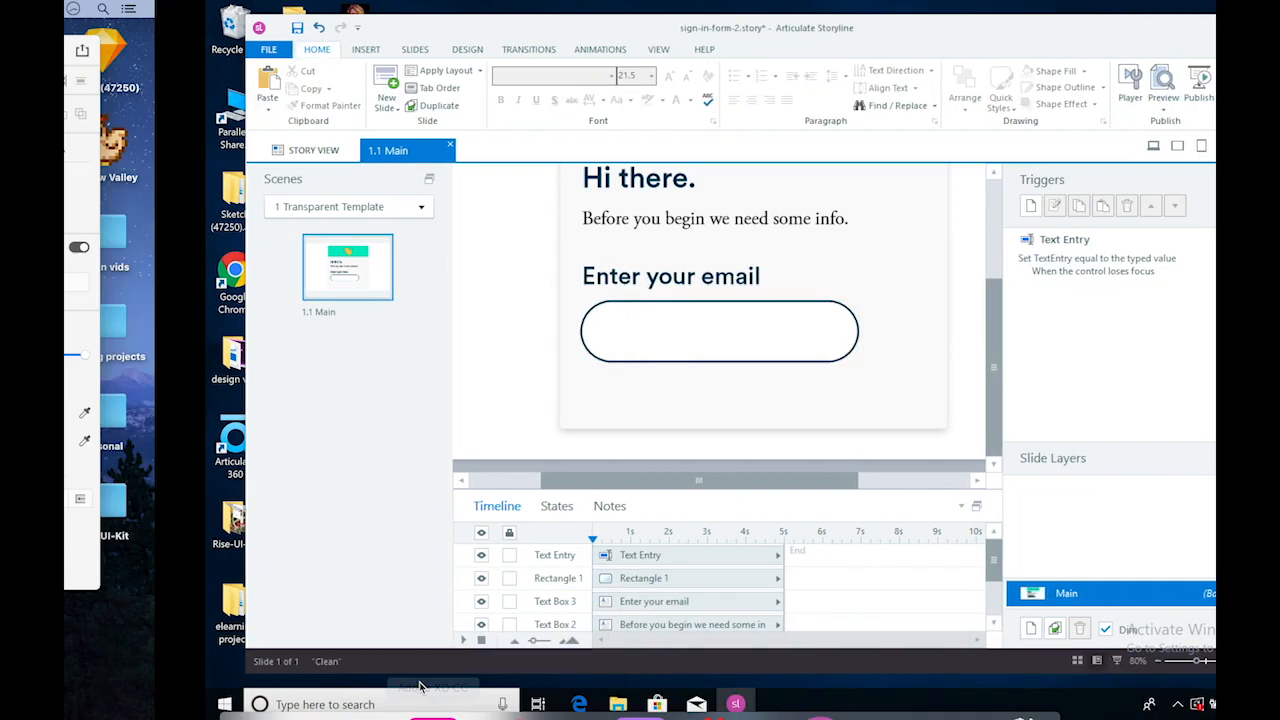
pyautogui.click(705, 488)
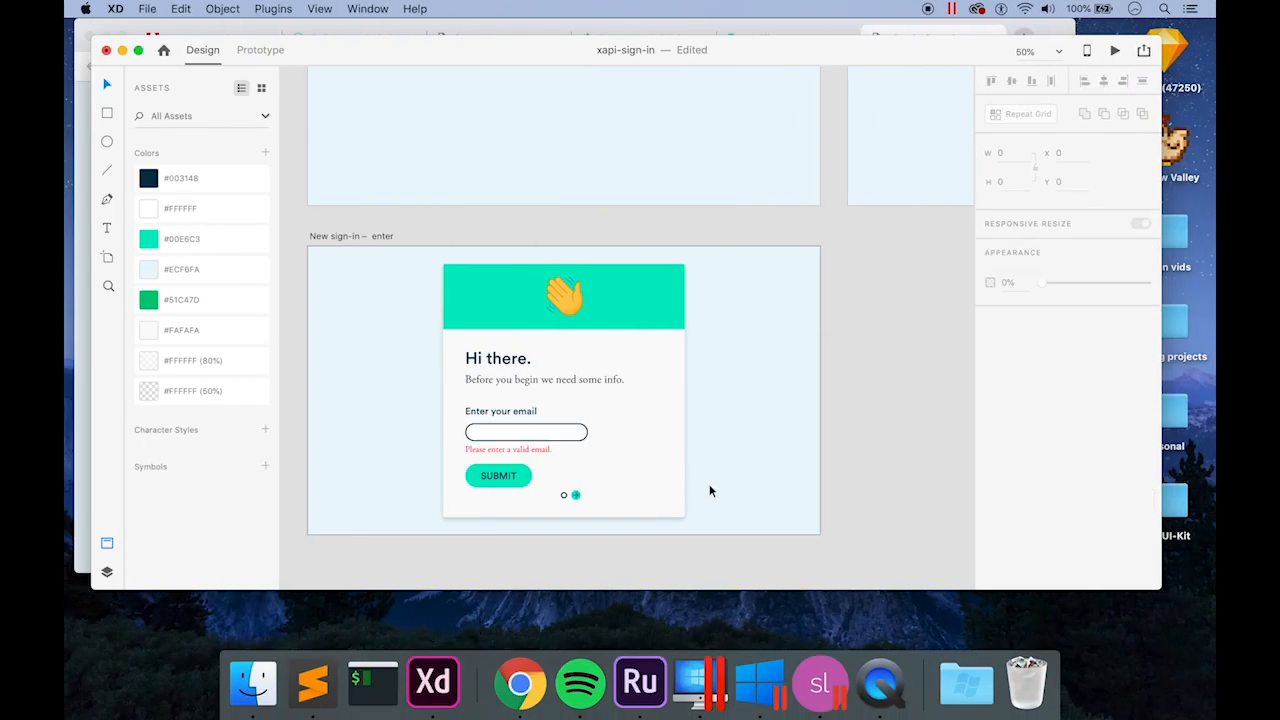
pyautogui.click(812, 694)
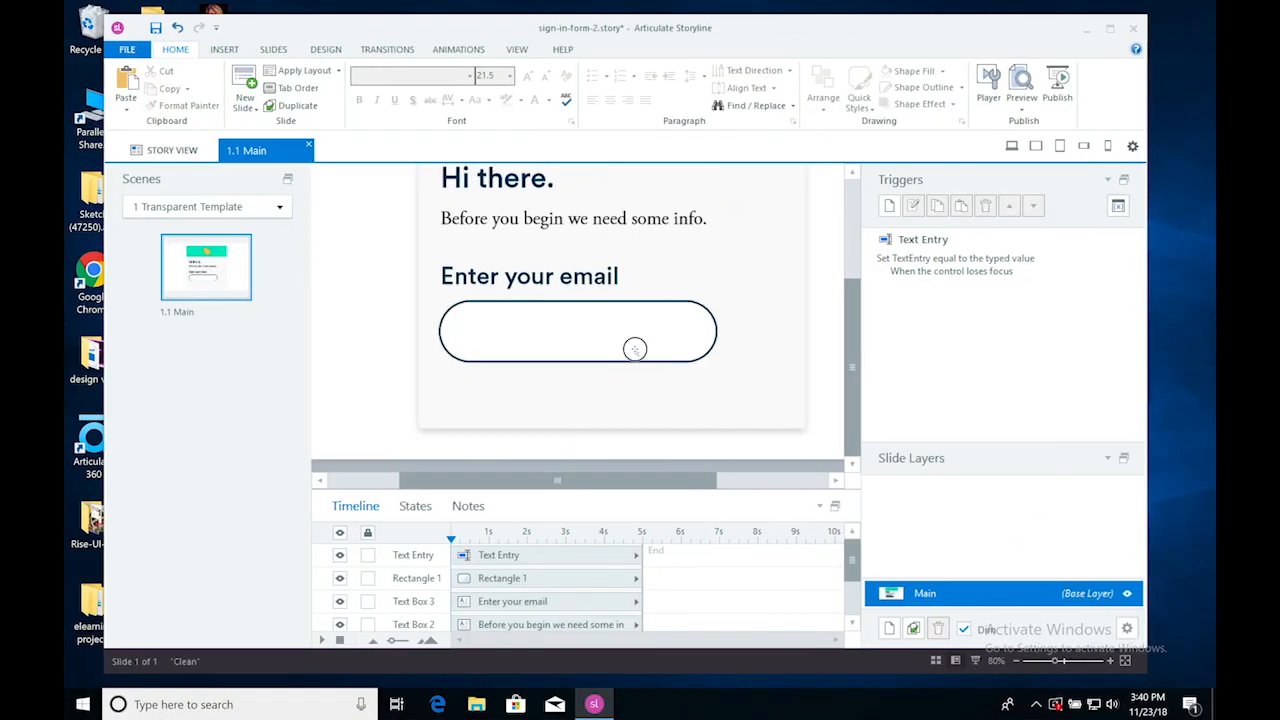
pyautogui.click(640, 349)
pyautogui.click(655, 363)
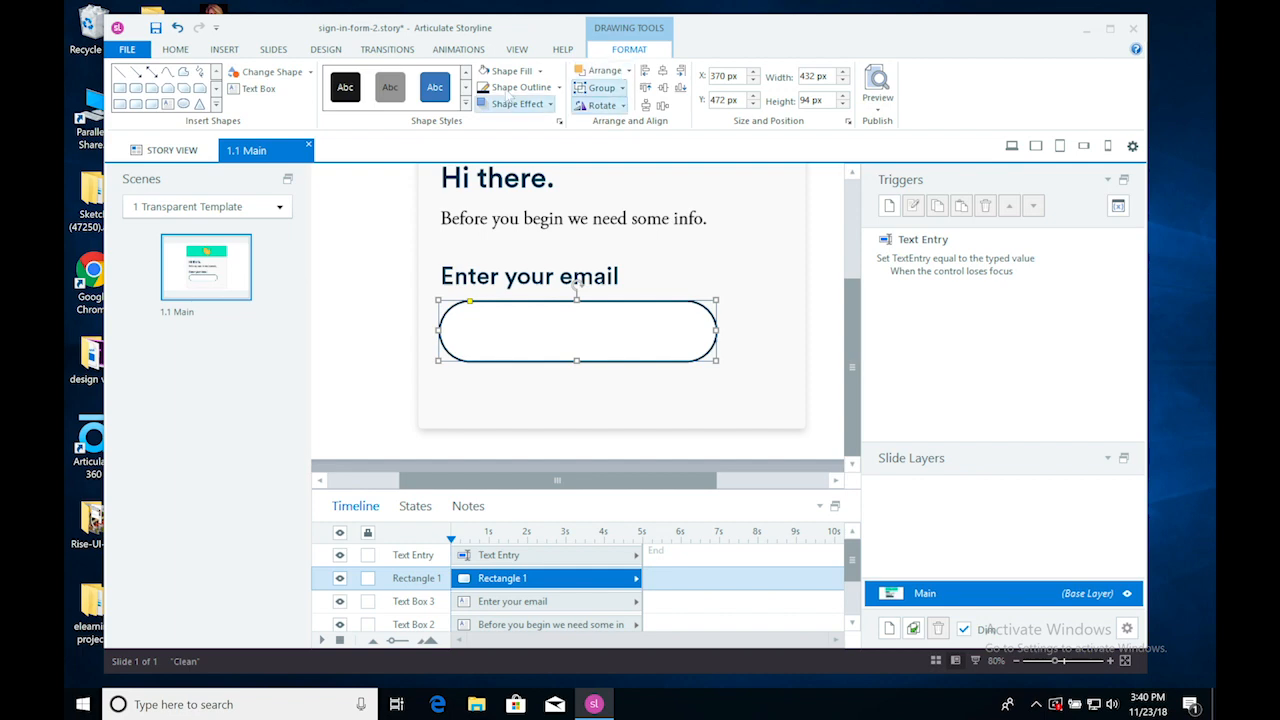
pyautogui.click(558, 88)
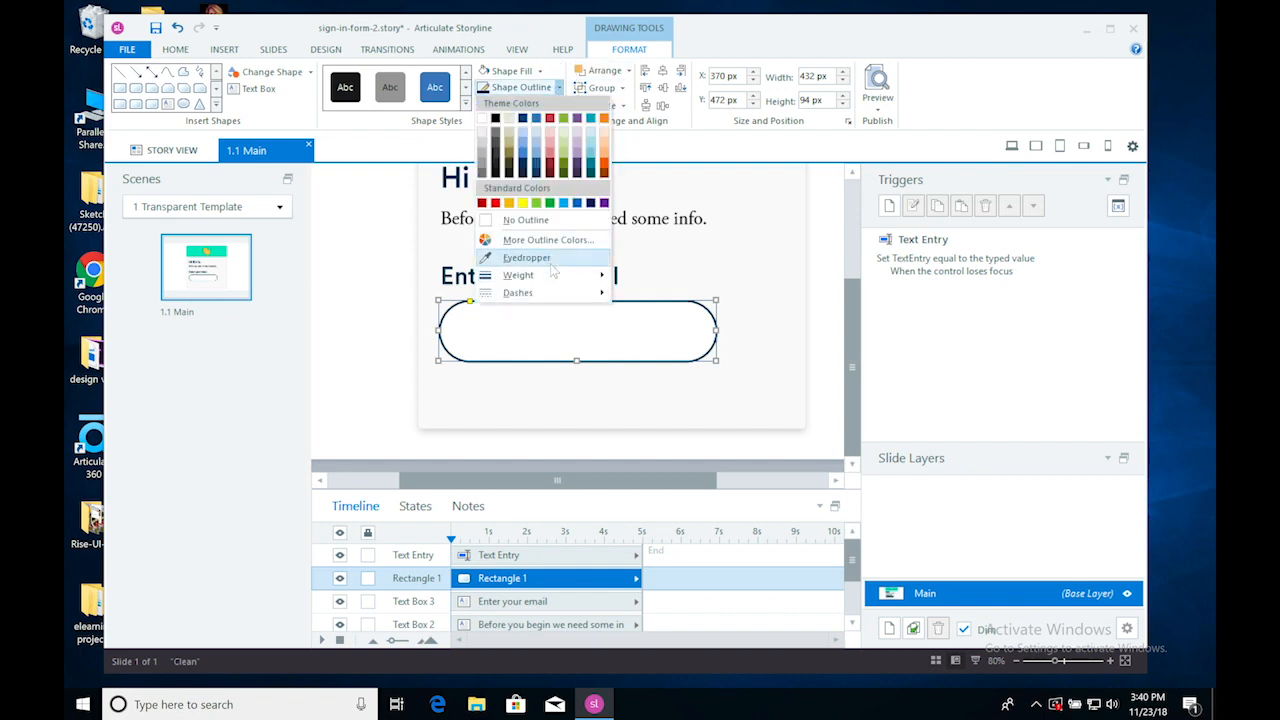
pyautogui.moveTo(549, 278)
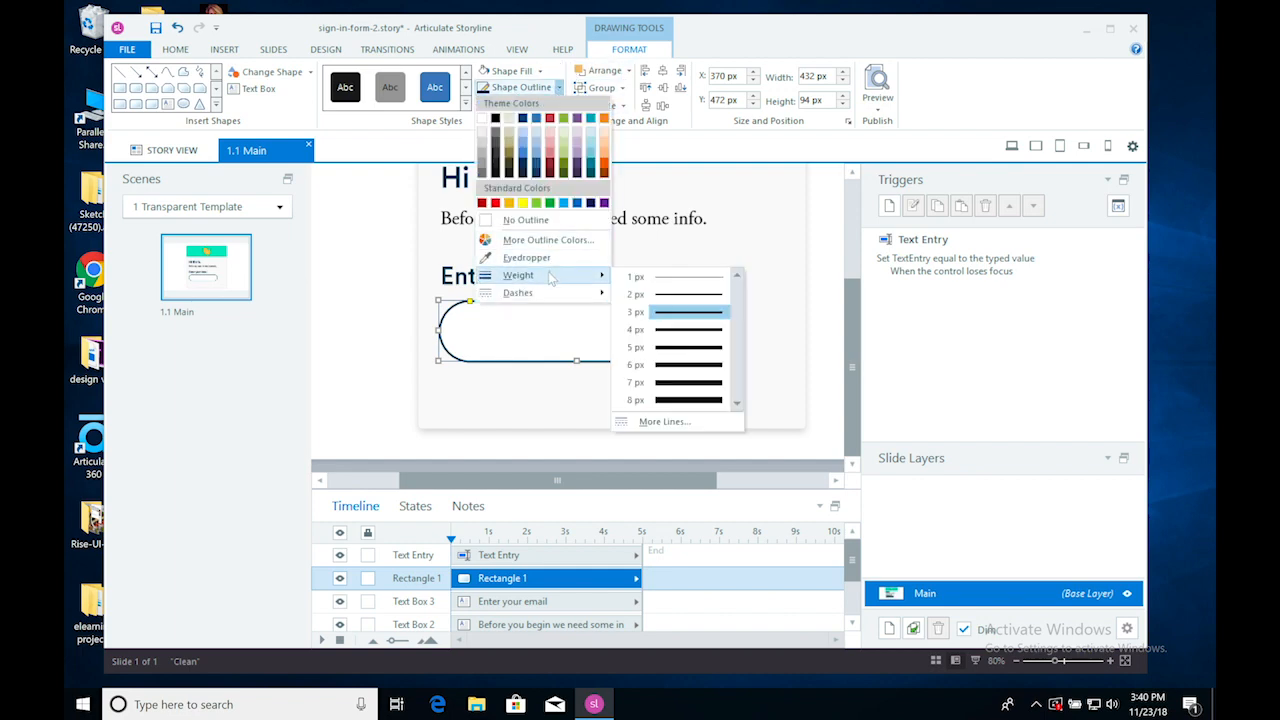
pyautogui.click(667, 329)
# Shorten the rounded rectangle to a height of 86 px and centre the text-entry field on it vertically.
pyautogui.click(655, 340)
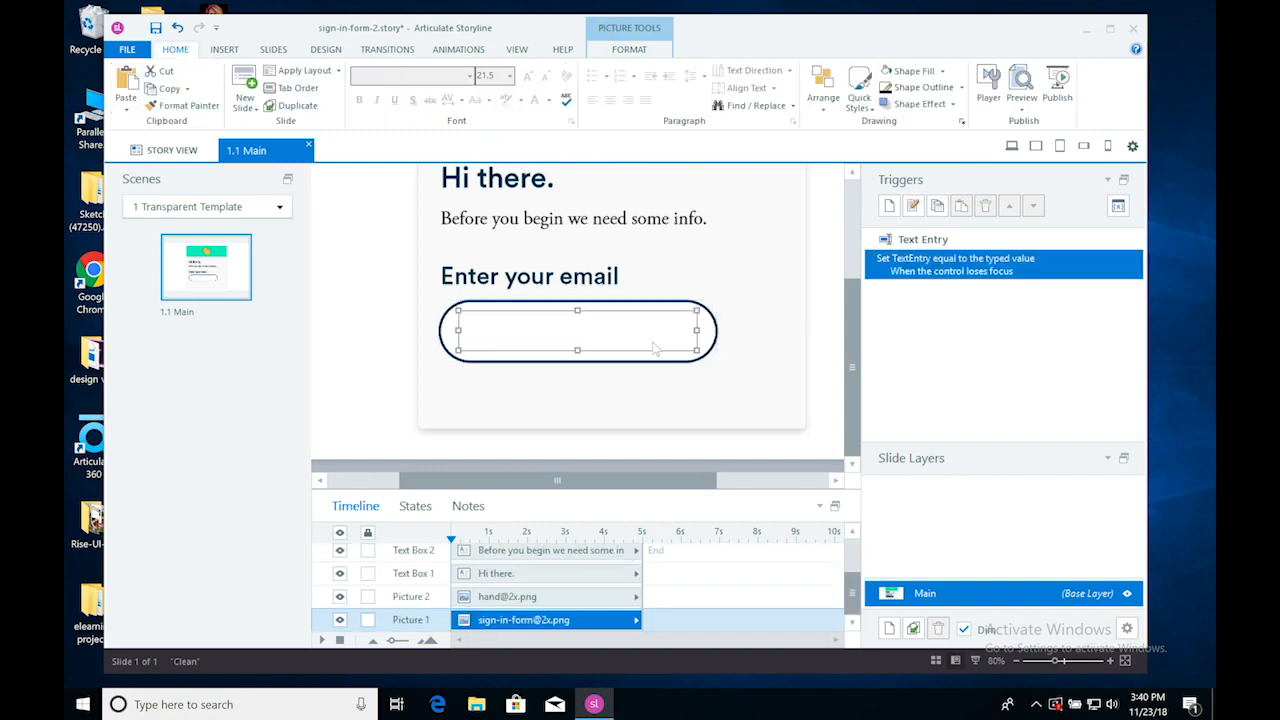
pyautogui.click(576, 360)
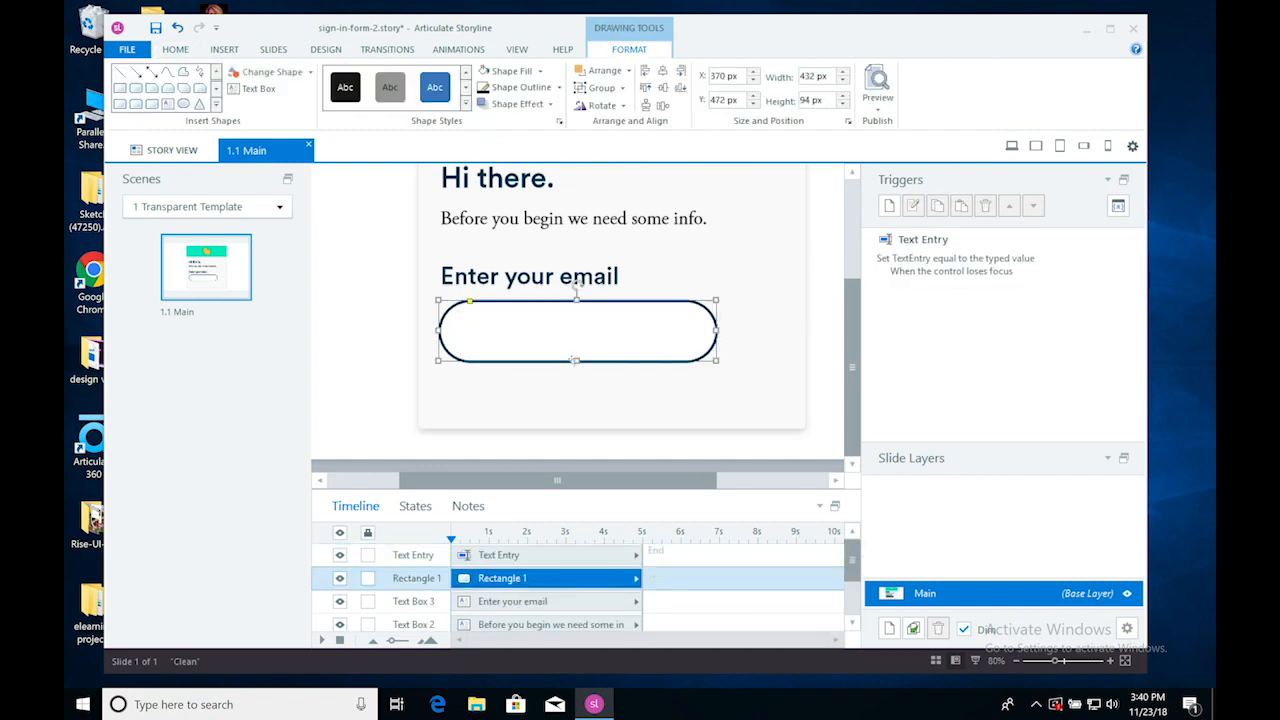
pyautogui.moveTo(577, 366); pyautogui.dragTo(577, 356)
pyautogui.click(589, 329)
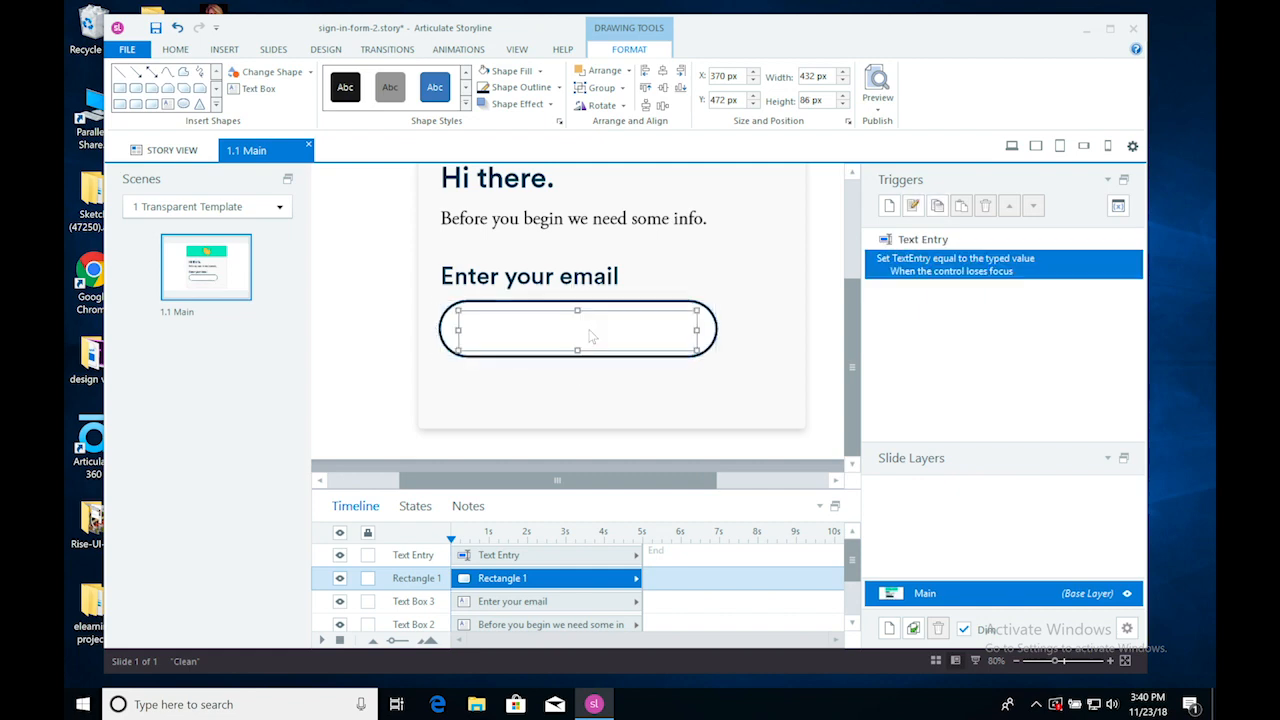
pyautogui.keyDown('shift'); pyautogui.click(714, 326); pyautogui.keyUp('shift')
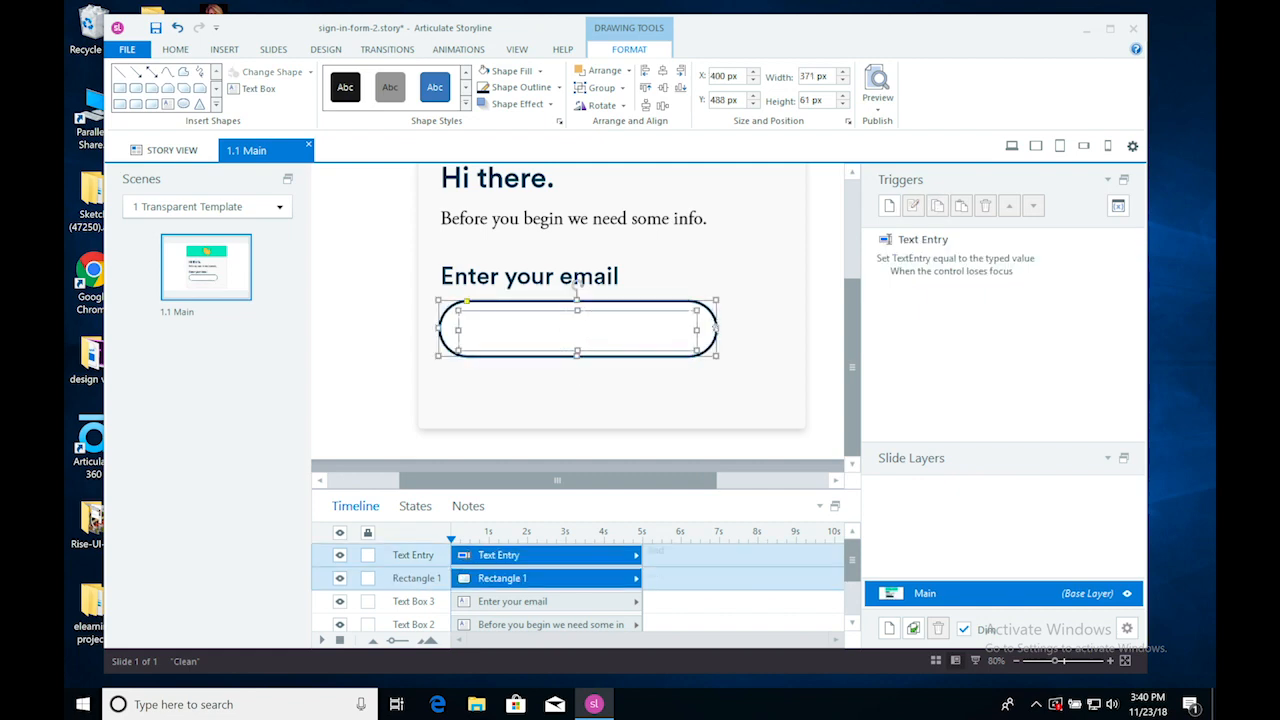
pyautogui.click(662, 88)
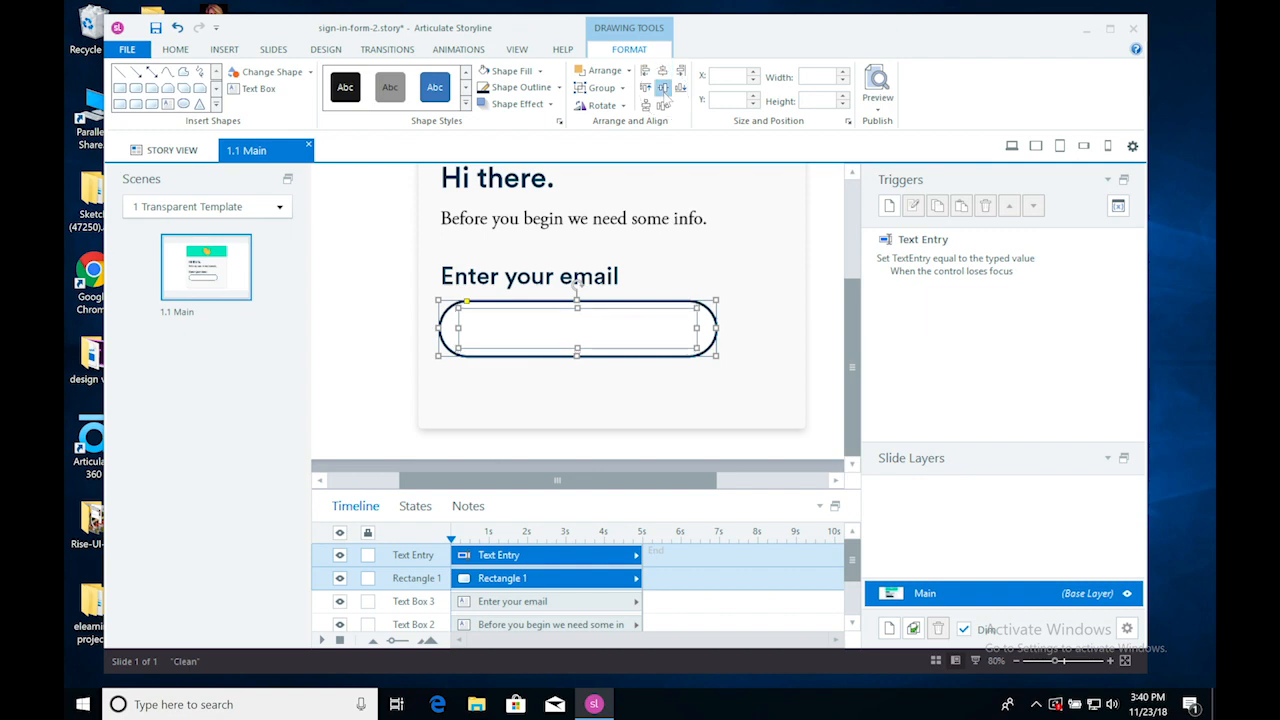
# Left-align the text-entry field with the rounded rectangle, and shift the field right to an X position of about 400 px.
pyautogui.click(645, 70)
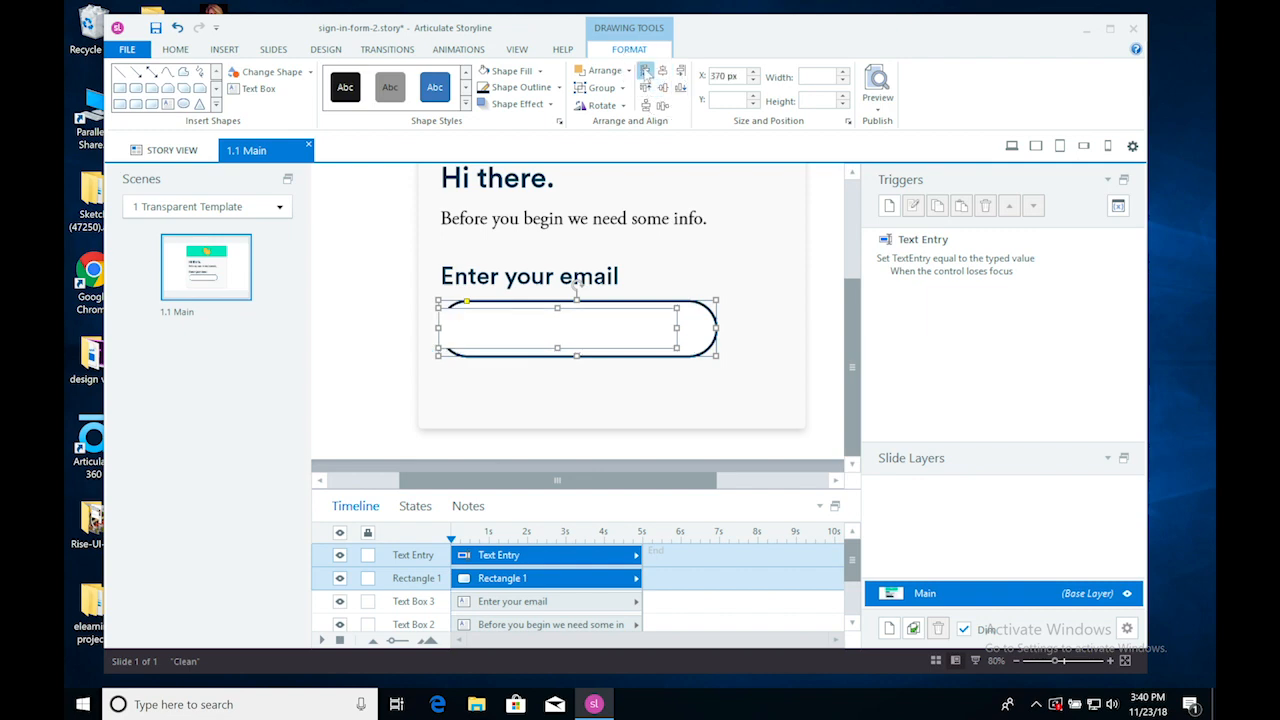
pyautogui.click(726, 374)
pyautogui.click(650, 326)
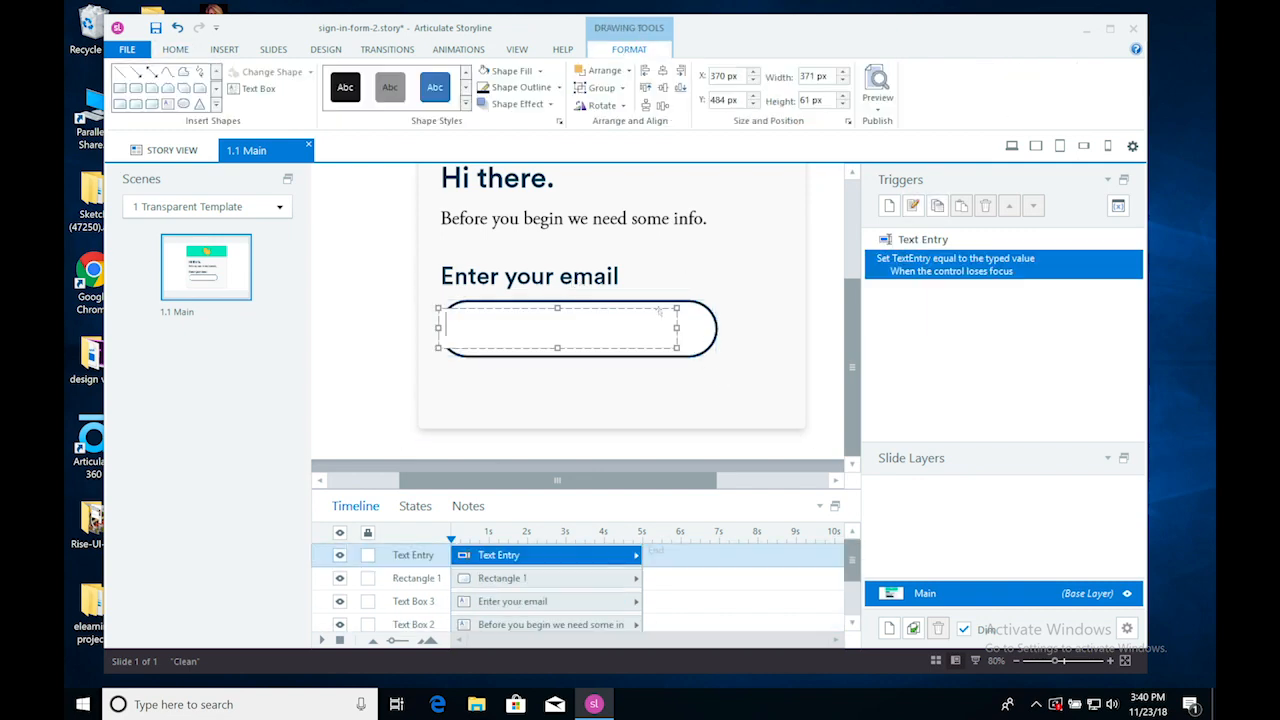
pyautogui.moveTo(659, 310); pyautogui.dragTo(671, 310)
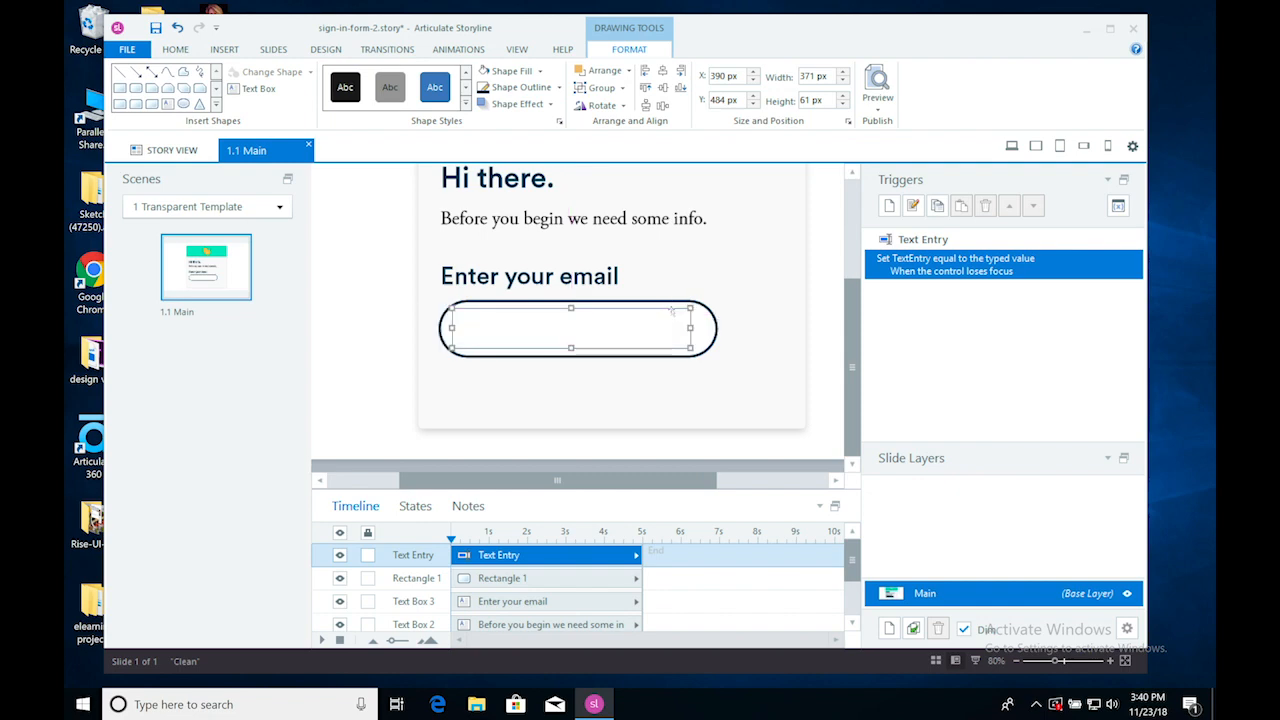
pyautogui.press('Right')
pyautogui.press('Right')
pyautogui.press('Right')
pyautogui.press('Right')
pyautogui.press('Right')
pyautogui.press('Right')
pyautogui.press('Right')
pyautogui.press('Right')
pyautogui.press('Right')
pyautogui.press('Right')
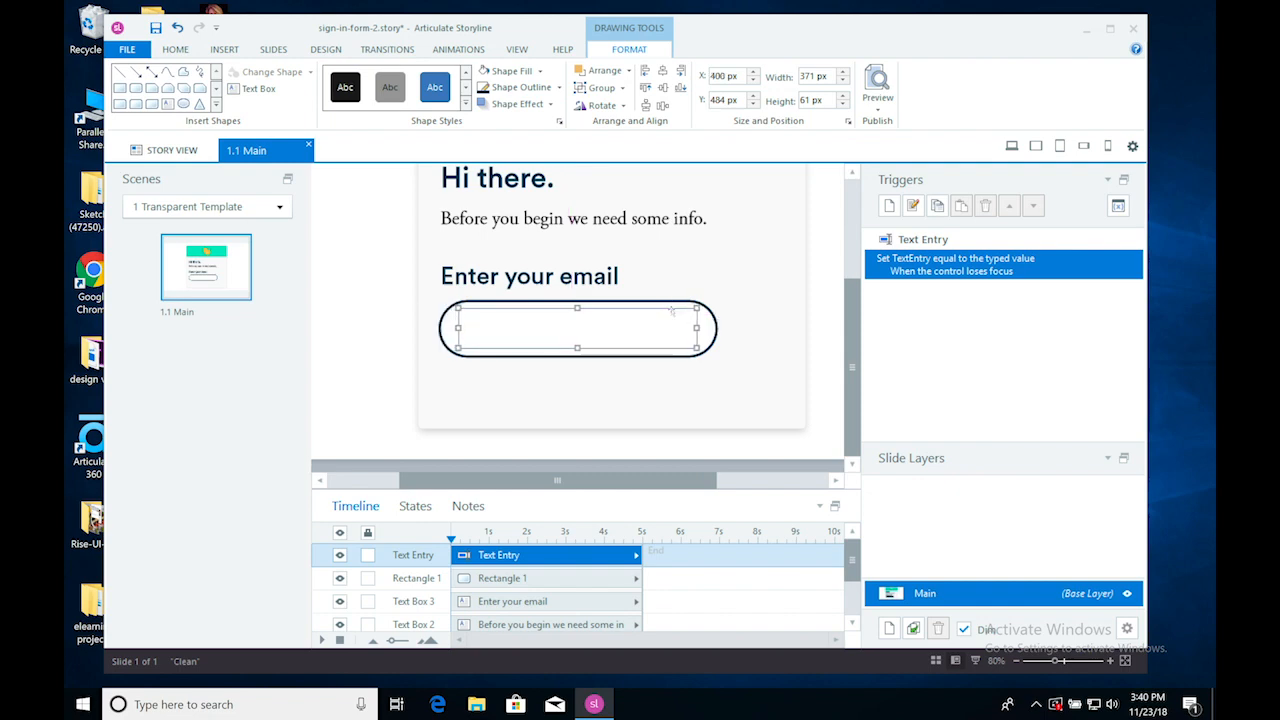
pyautogui.press('Right')
pyautogui.press('Right')
pyautogui.click(828, 345)
# Move the "Enter your email" label, the text-entry field and the rounded rectangle up slightly, closer to the intro sentence.
pyautogui.click(590, 275)
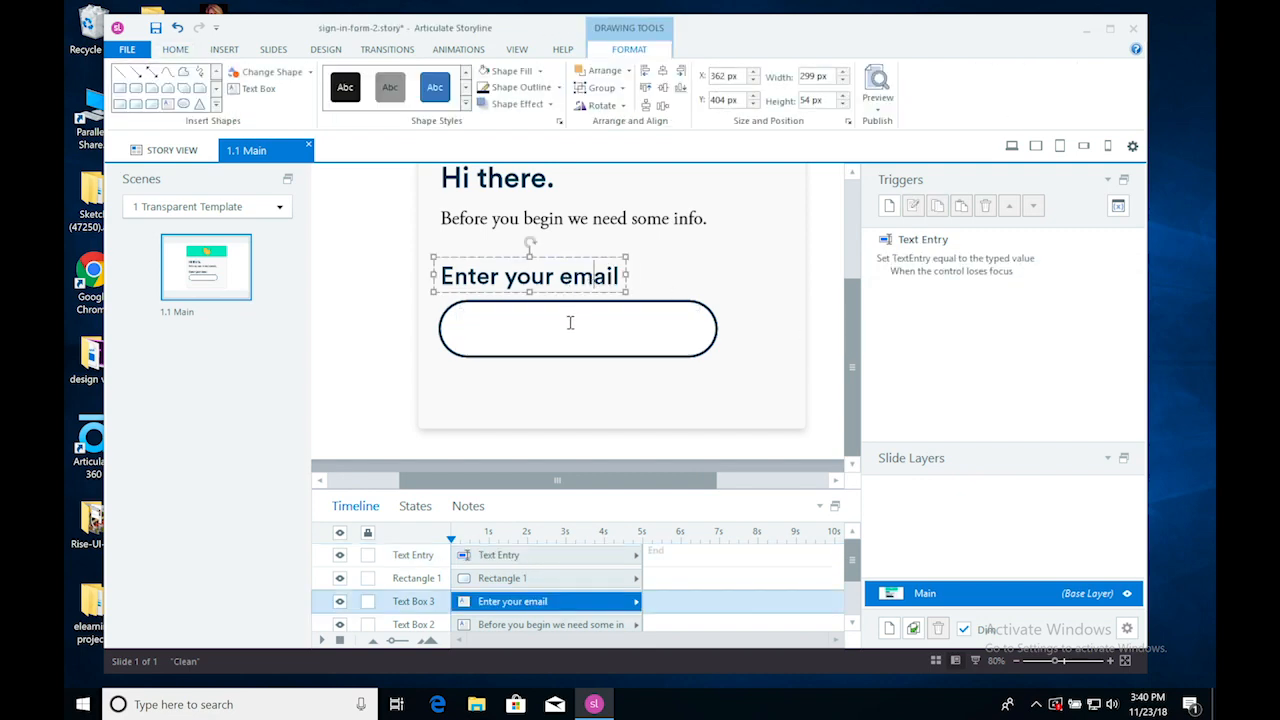
pyautogui.keyDown('shift'); pyautogui.click(617, 331); pyautogui.keyUp('shift')
pyautogui.keyDown('shift'); pyautogui.click(714, 331); pyautogui.keyUp('shift')
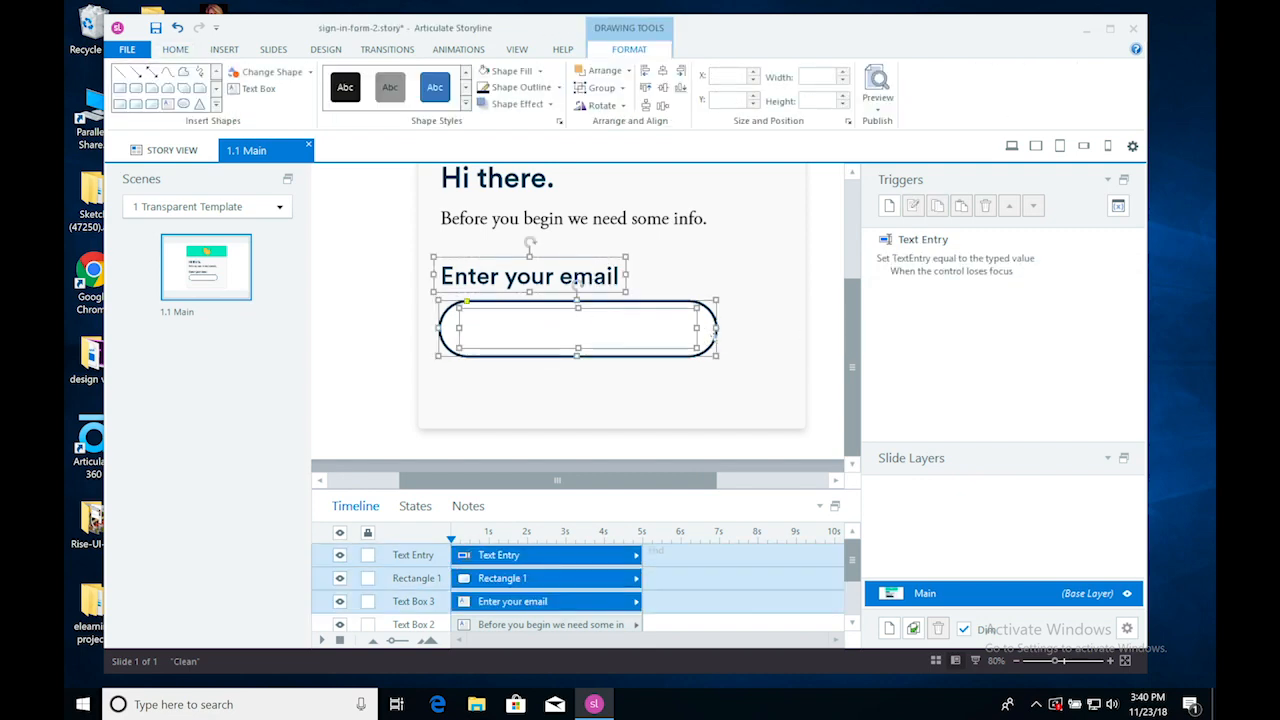
pyautogui.press('Up')
pyautogui.press('Up')
pyautogui.press('Up')
pyautogui.press('Up')
pyautogui.press('Up')
pyautogui.press('Up')
pyautogui.press('Up')
pyautogui.press('Up')
pyautogui.press('Up')
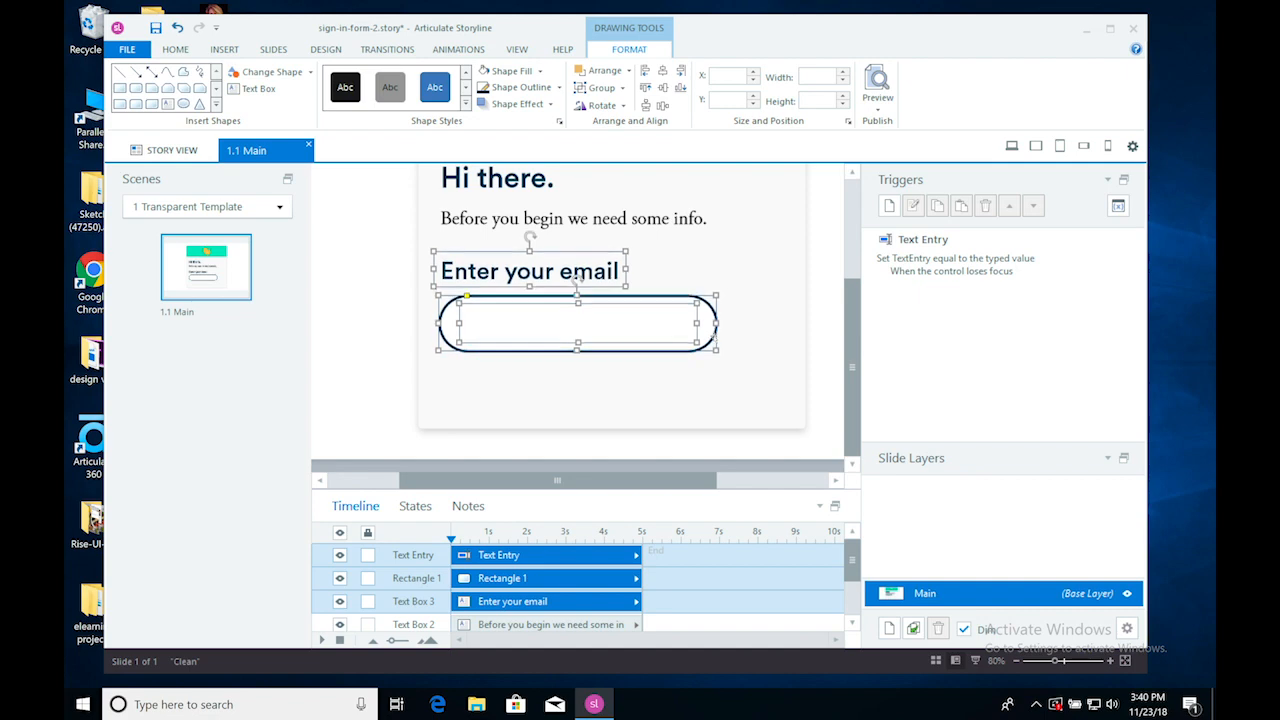
pyautogui.press('Up')
pyautogui.press('Up')
pyautogui.press('Up')
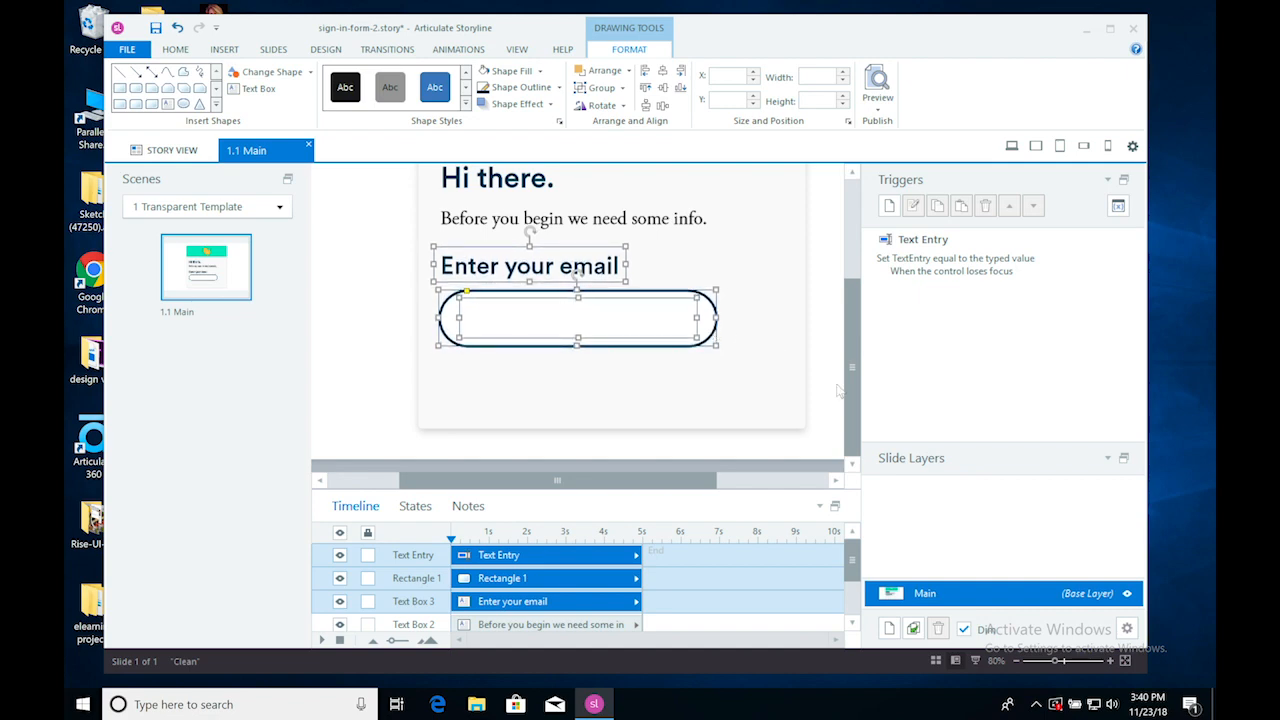
# Move the "Hi there." heading, intro sentence, email label, text-entry field and rounded rectangle up slightly together on the card.
pyautogui.moveTo(852, 392); pyautogui.dragTo(852, 346)
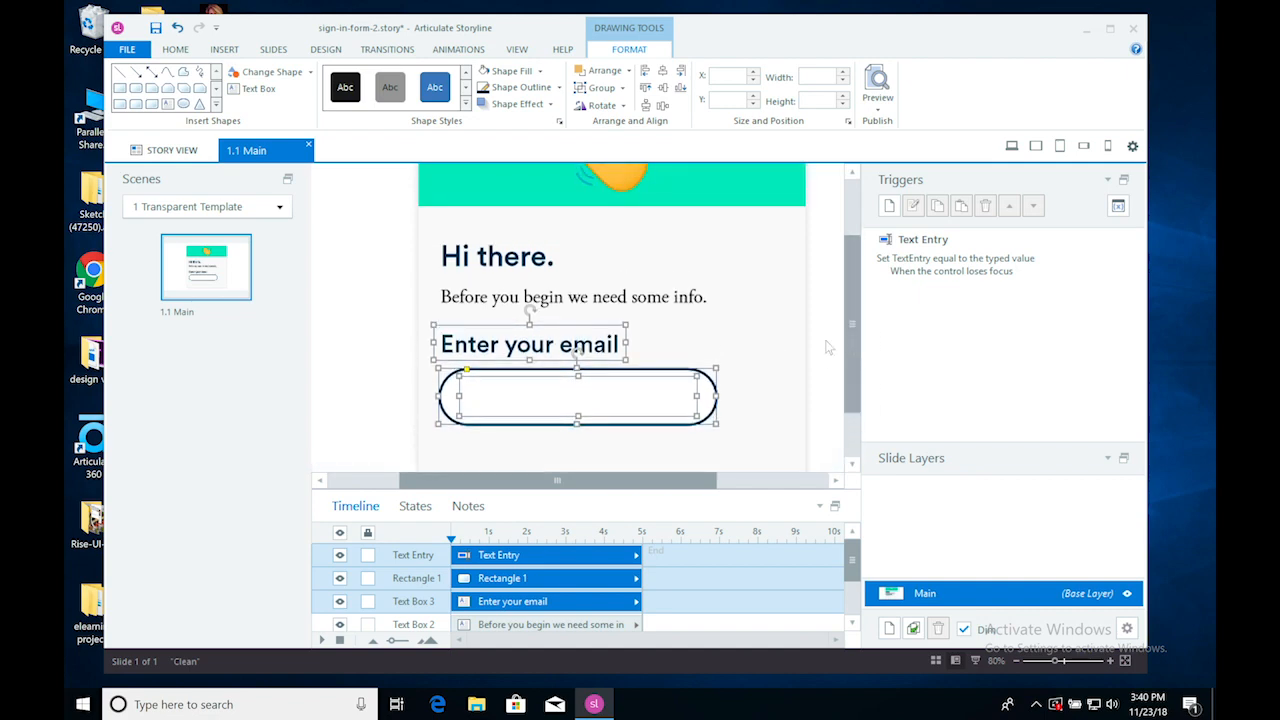
pyautogui.keyDown('shift'); pyautogui.click(666, 299); pyautogui.keyUp('shift')
pyautogui.keyDown('shift'); pyautogui.click(524, 257); pyautogui.keyUp('shift')
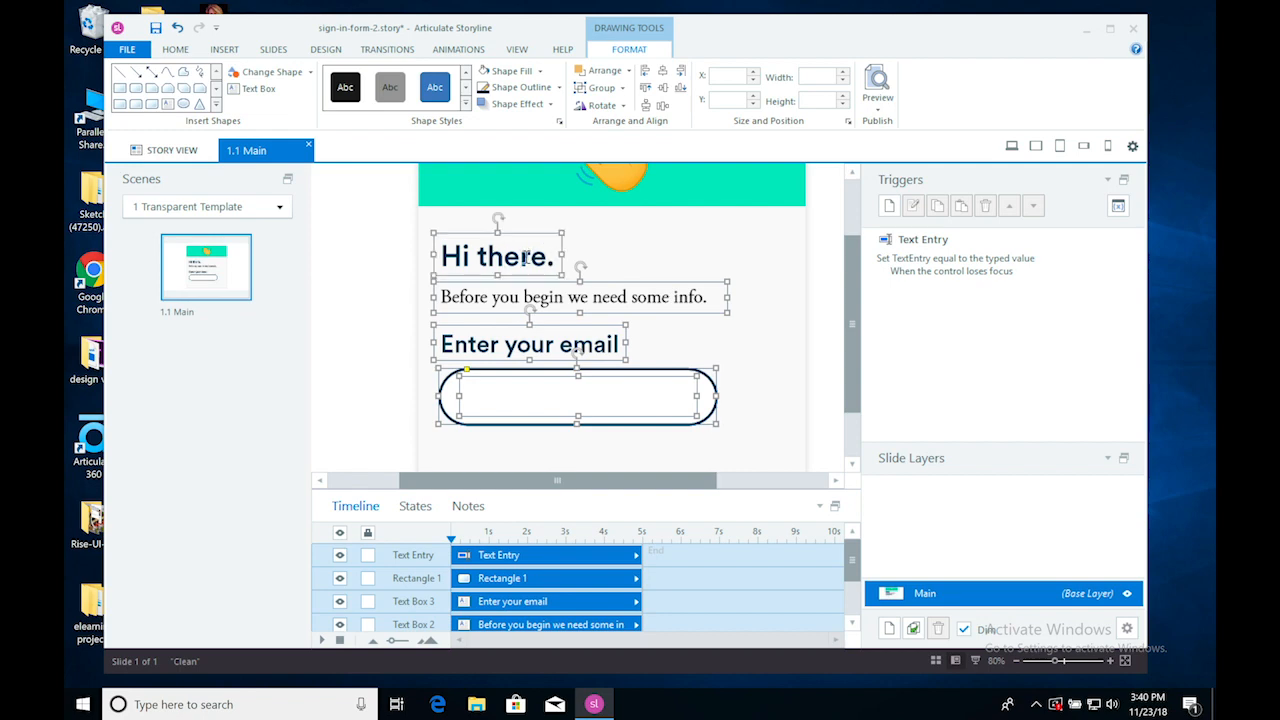
pyautogui.press('Up')
pyautogui.press('Up')
pyautogui.press('Up')
pyautogui.press('Up')
pyautogui.press('Up')
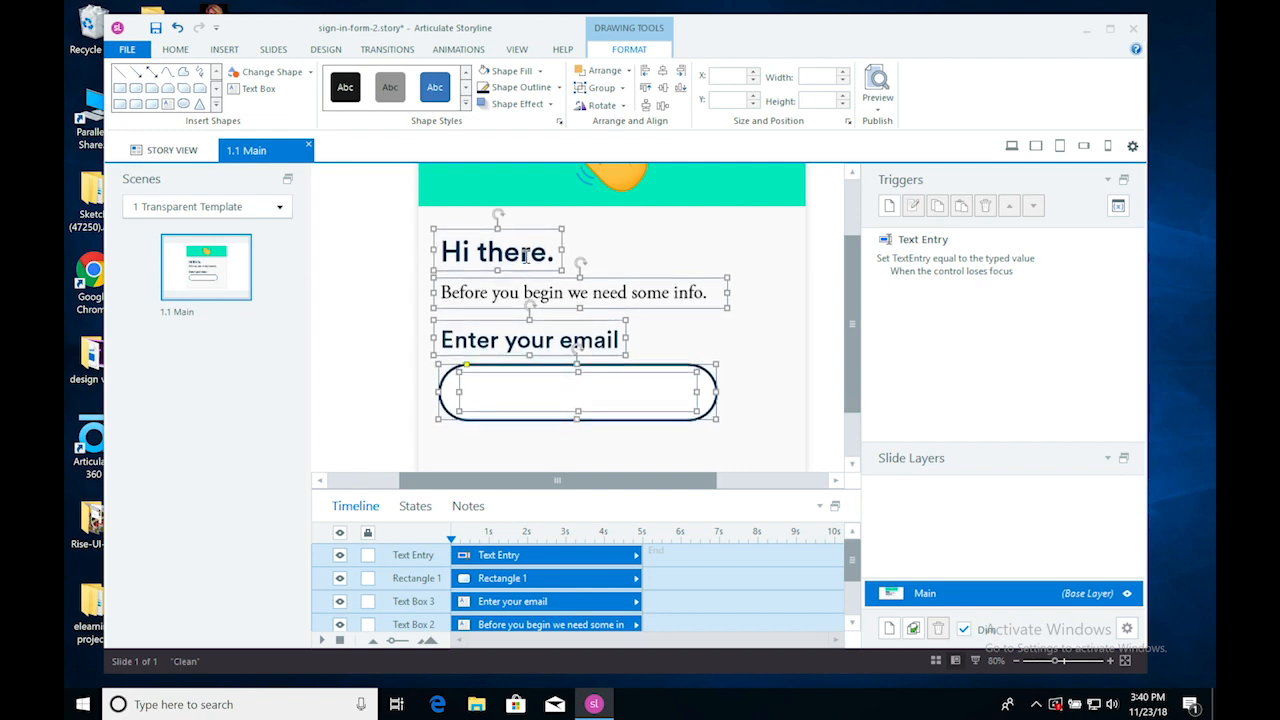
pyautogui.press('Up')
pyautogui.press('Up')
pyautogui.click(825, 372)
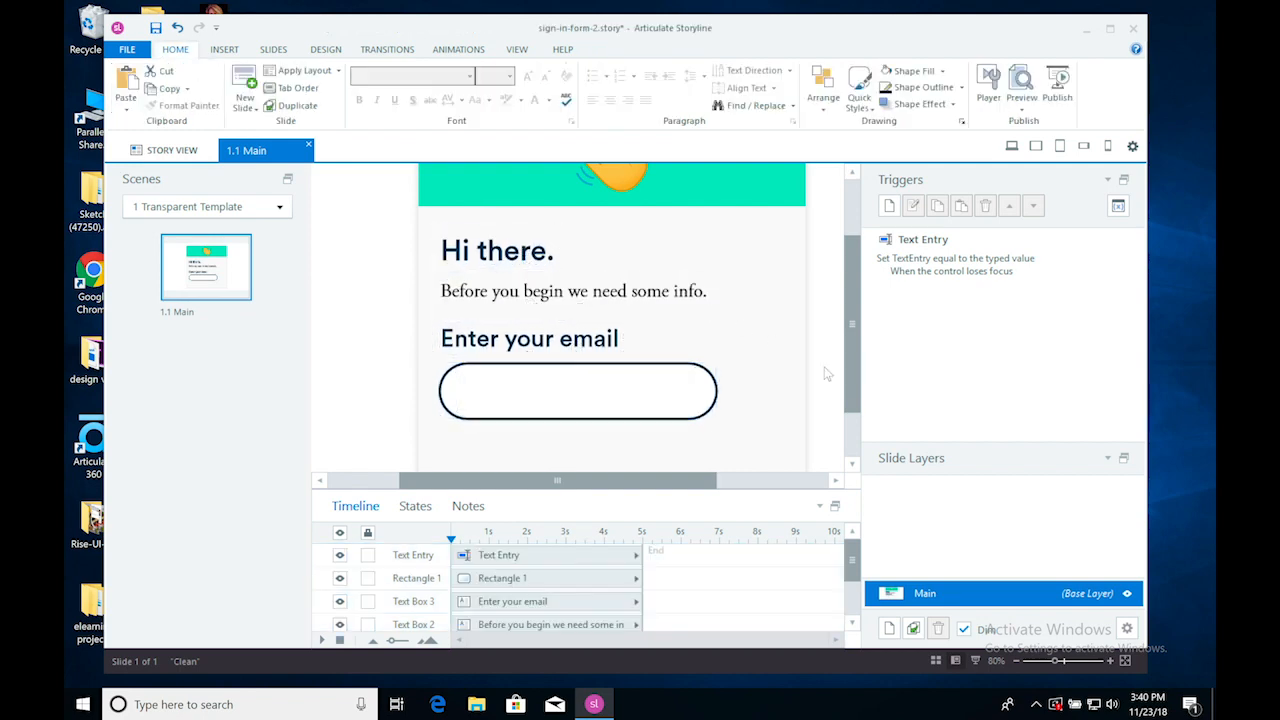
# Preview this slide, try entering sample text in the email field, and close the preview.
pyautogui.click(1023, 110)
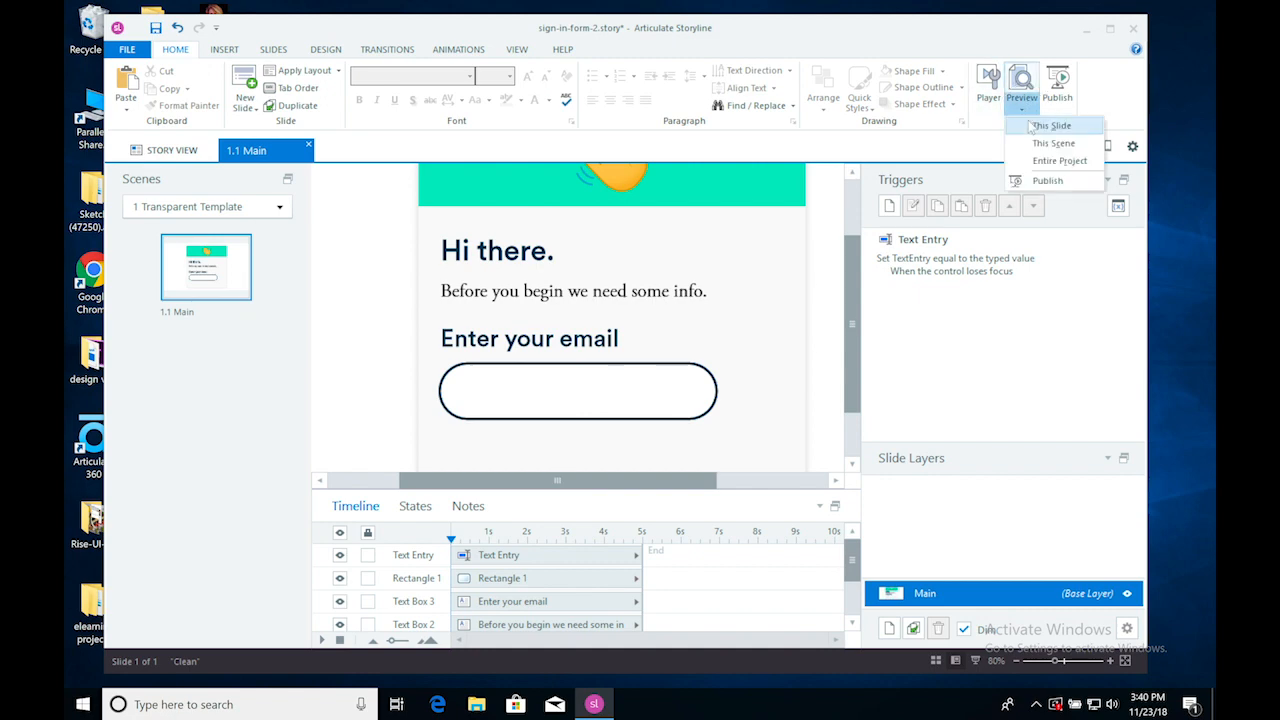
pyautogui.click(1027, 123)
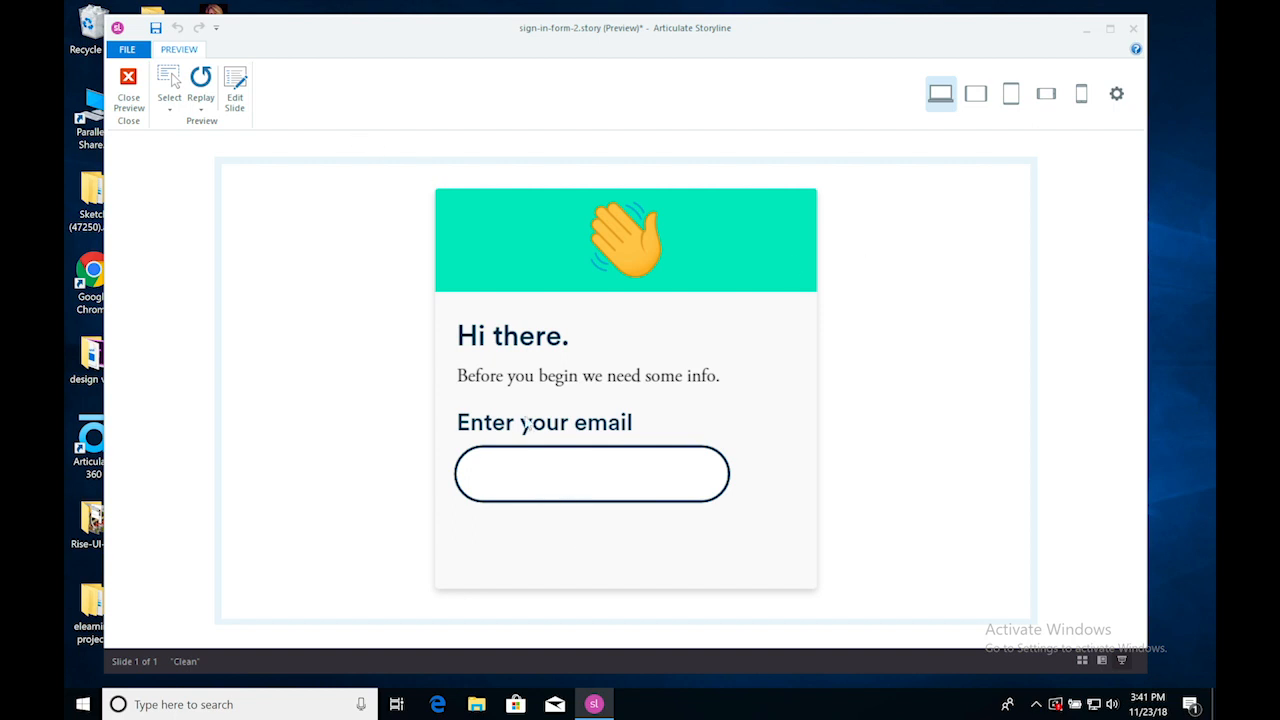
pyautogui.write('Mel')
pyautogui.click(124, 96)
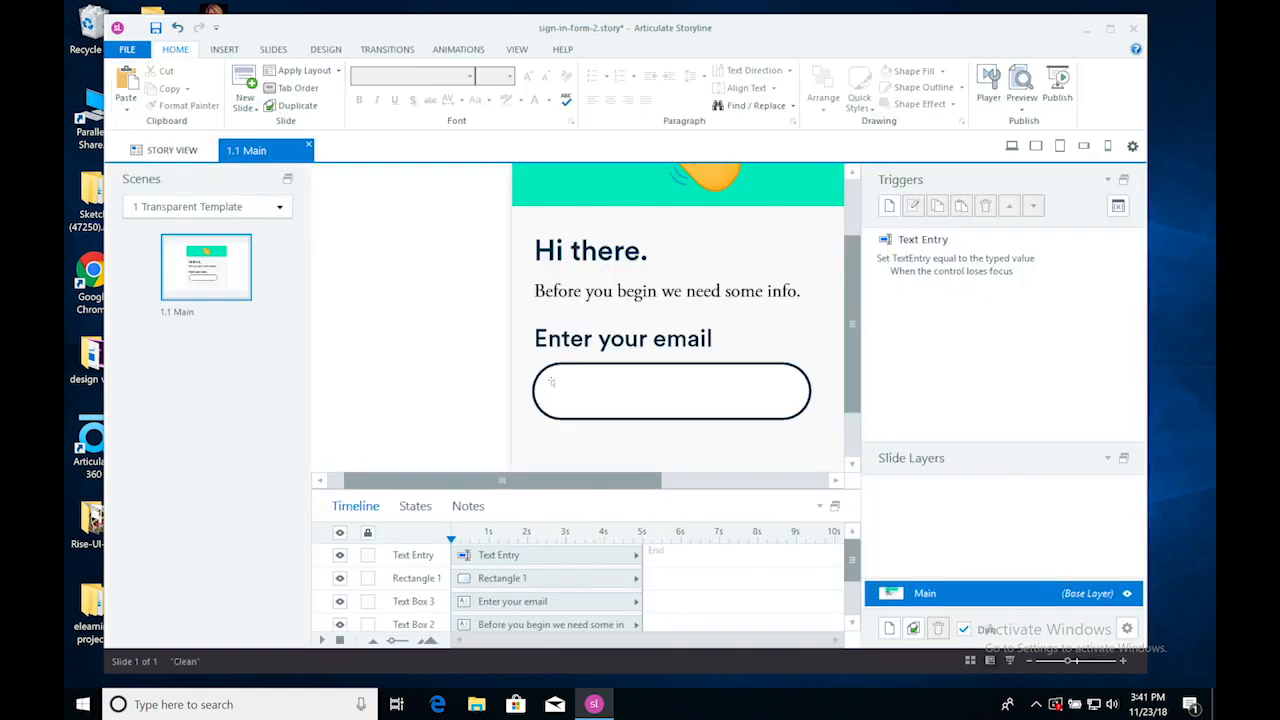
# Shorten the rounded rectangle around the text-entry field slightly by raising its lower edge.
pyautogui.click(556, 404)
pyautogui.click(649, 418)
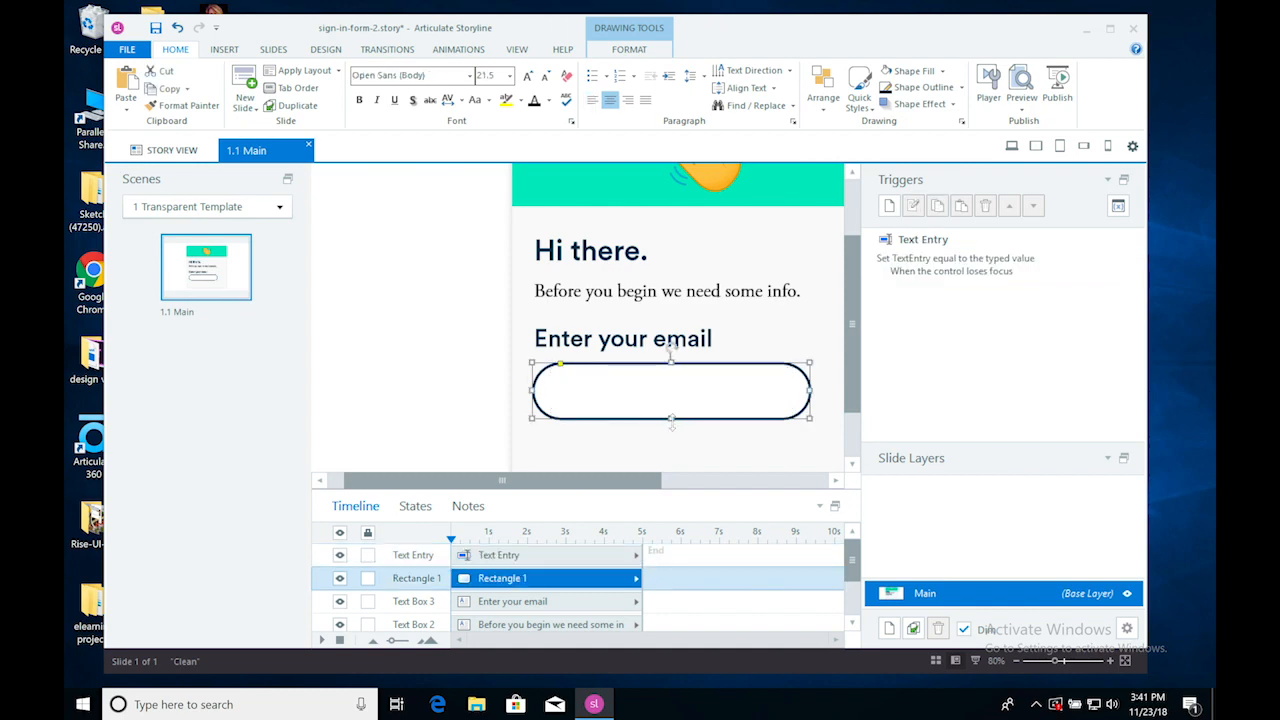
pyautogui.moveTo(671, 419); pyautogui.dragTo(671, 414)
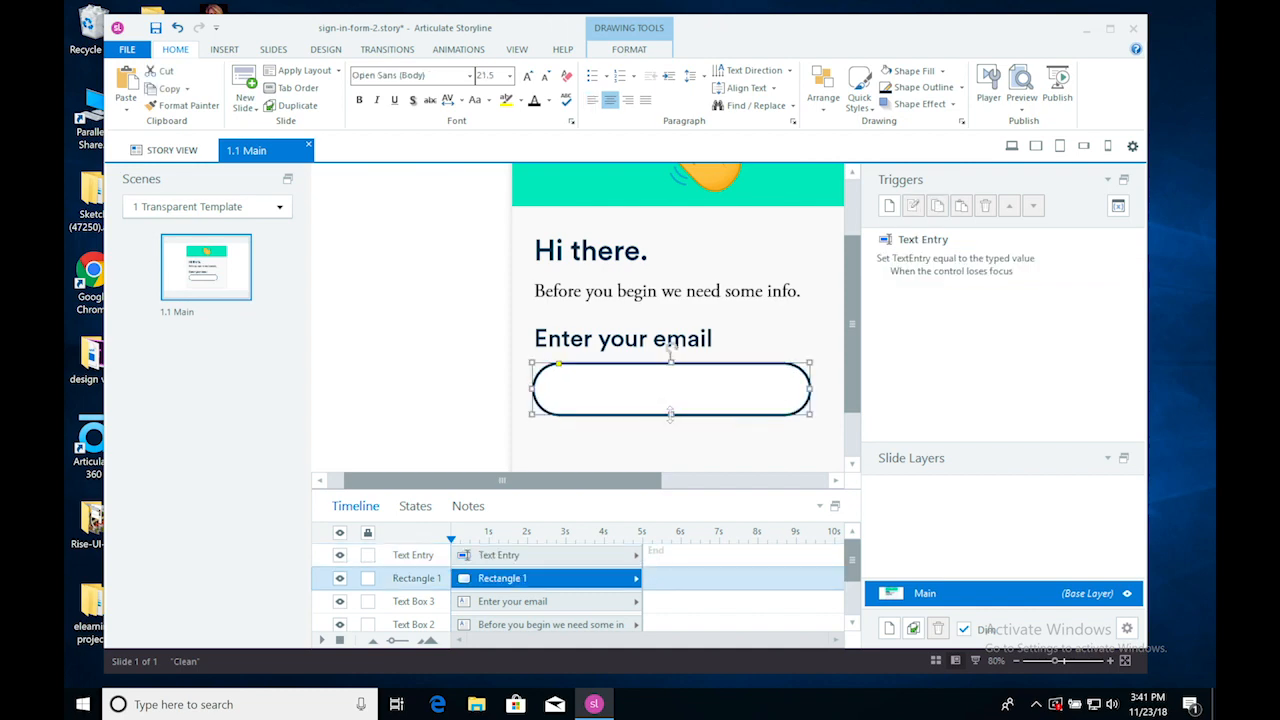
# Align the text-entry field and the rounded rectangle around it by their bottom edges.
pyautogui.click(685, 398)
pyautogui.click(686, 398)
pyautogui.keyDown('shift'); pyautogui.click(800, 401); pyautogui.keyUp('shift')
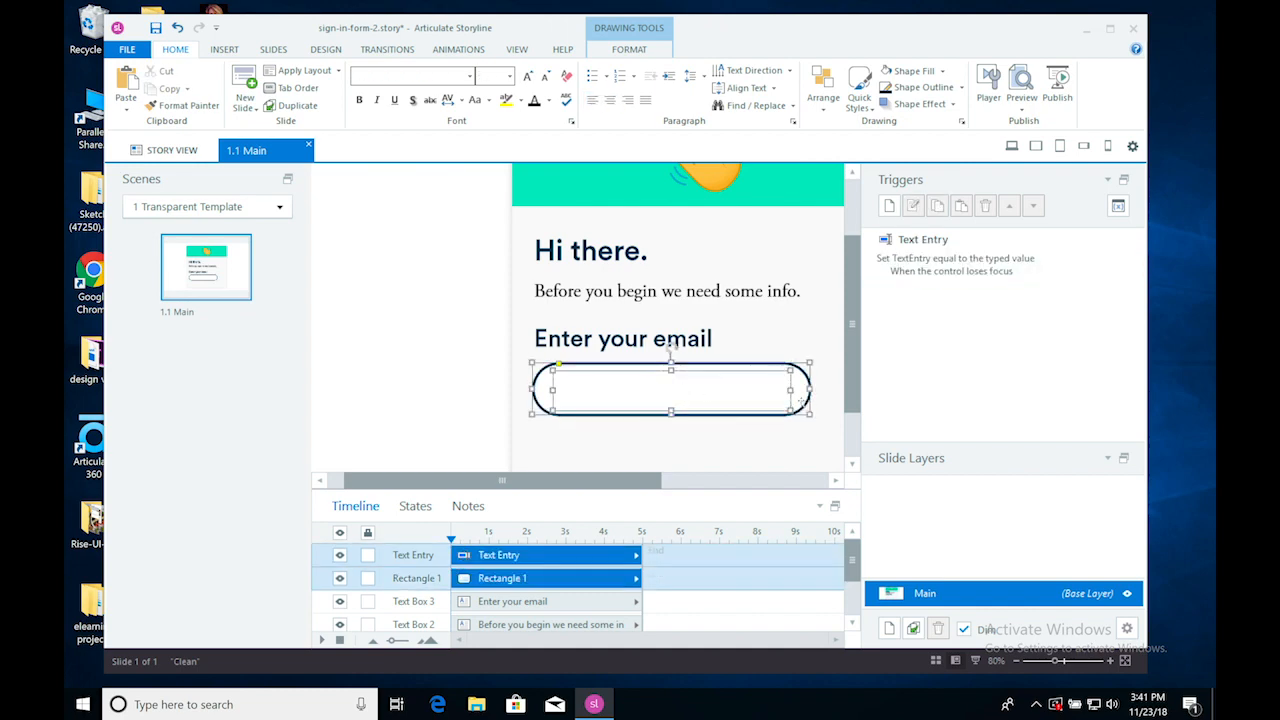
pyautogui.click(629, 49)
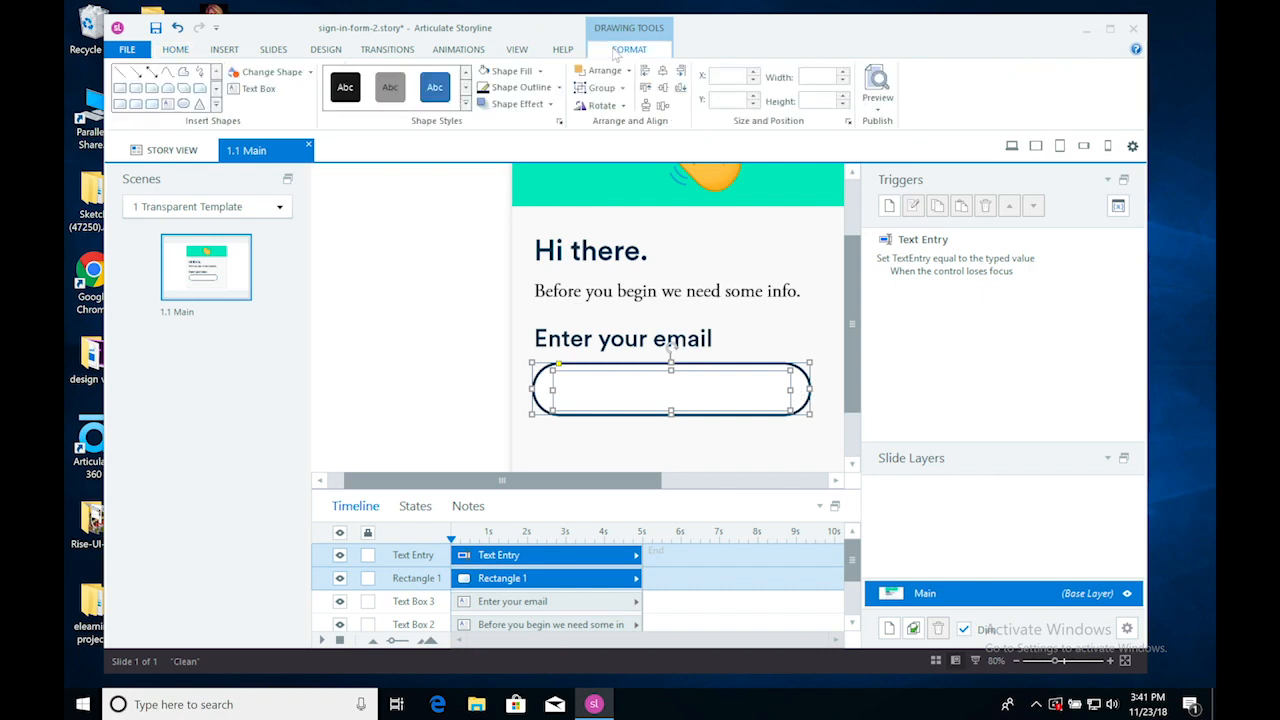
pyautogui.click(680, 88)
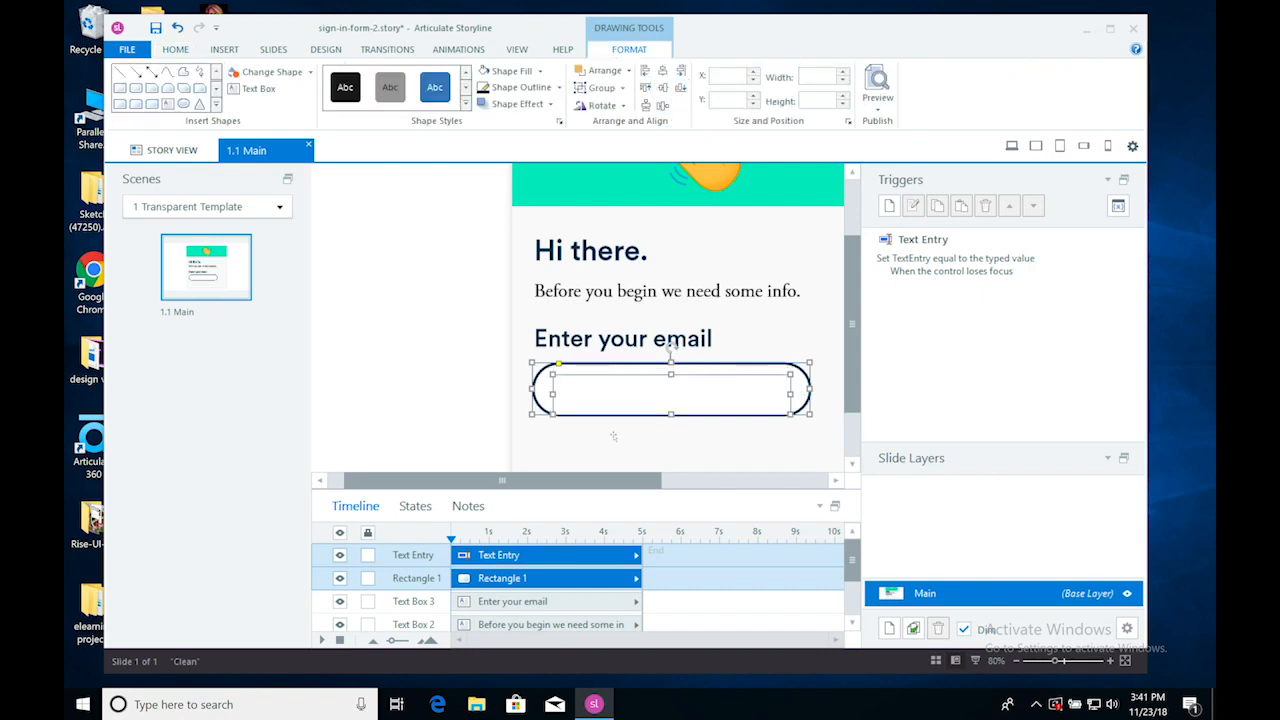
# Nudge only the text-entry field up 3 px, to a Y position of 463 px.
pyautogui.click(614, 436)
pyautogui.click(636, 403)
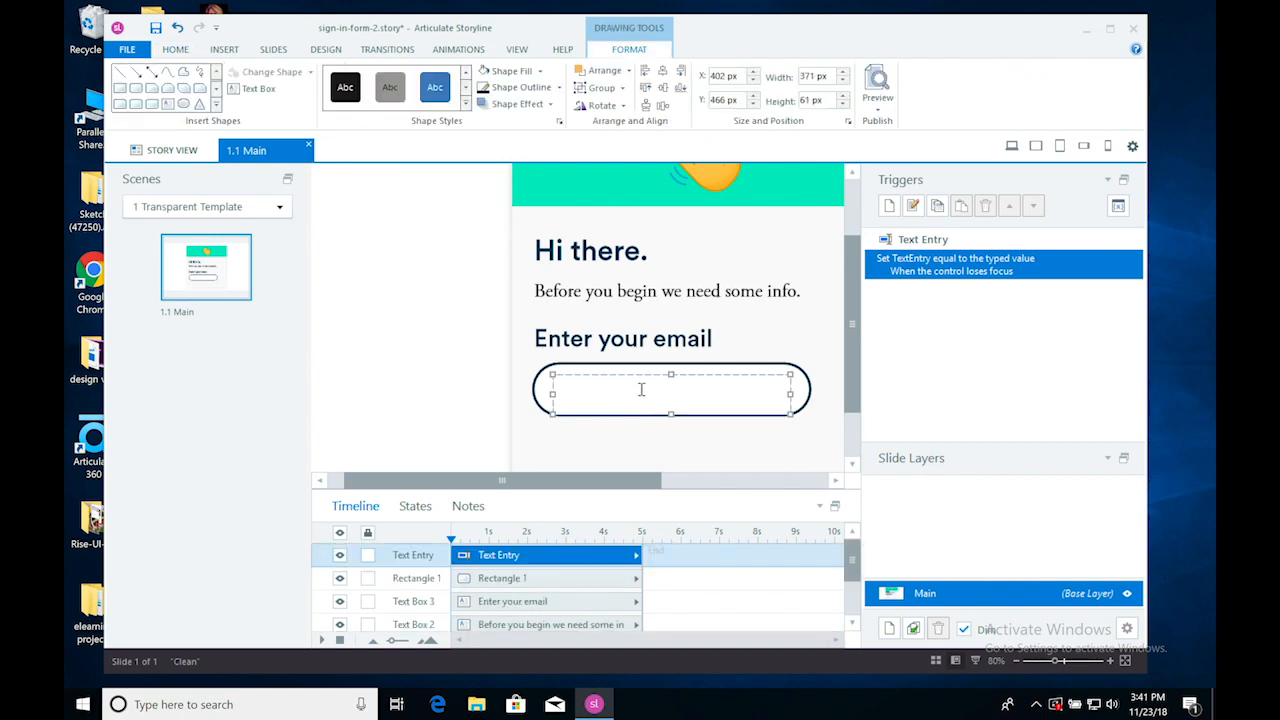
pyautogui.click(637, 376)
pyautogui.press('Up')
pyautogui.press('Up')
pyautogui.press('Up')
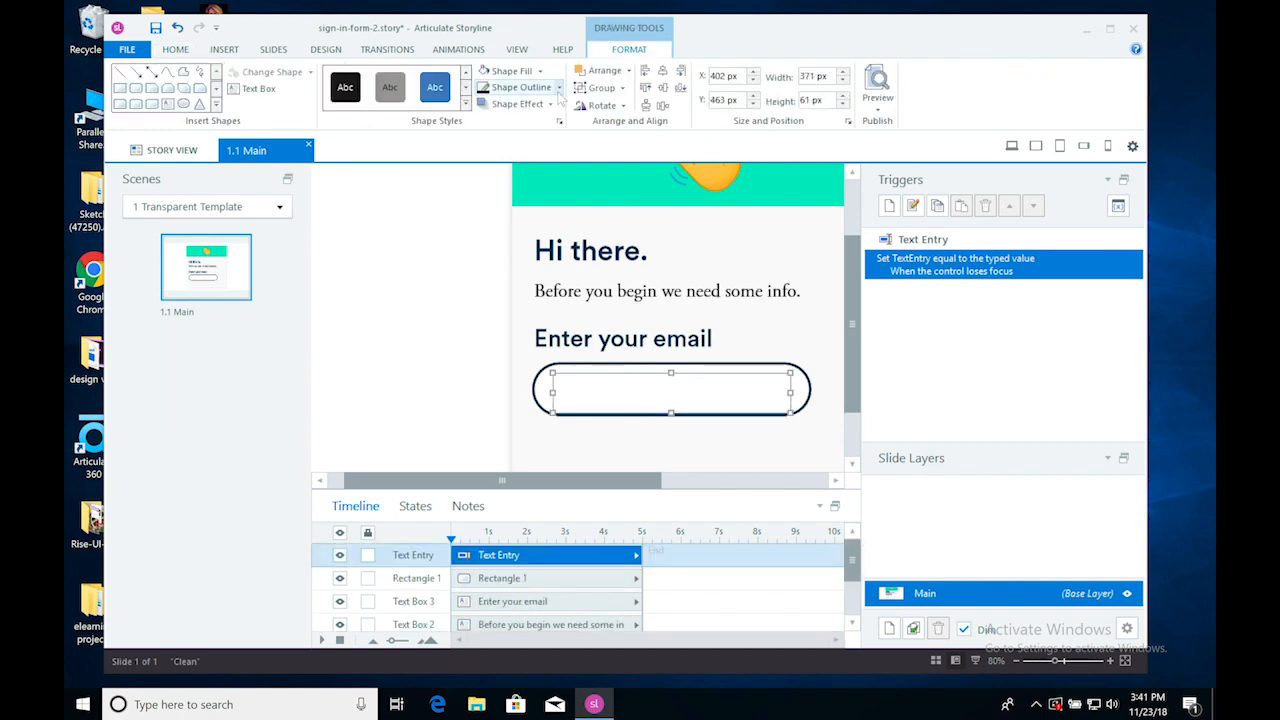
# Check the text-entry field's fill settings in the Format Shape dialog, then close it without changes.
pyautogui.rightClick(692, 374)
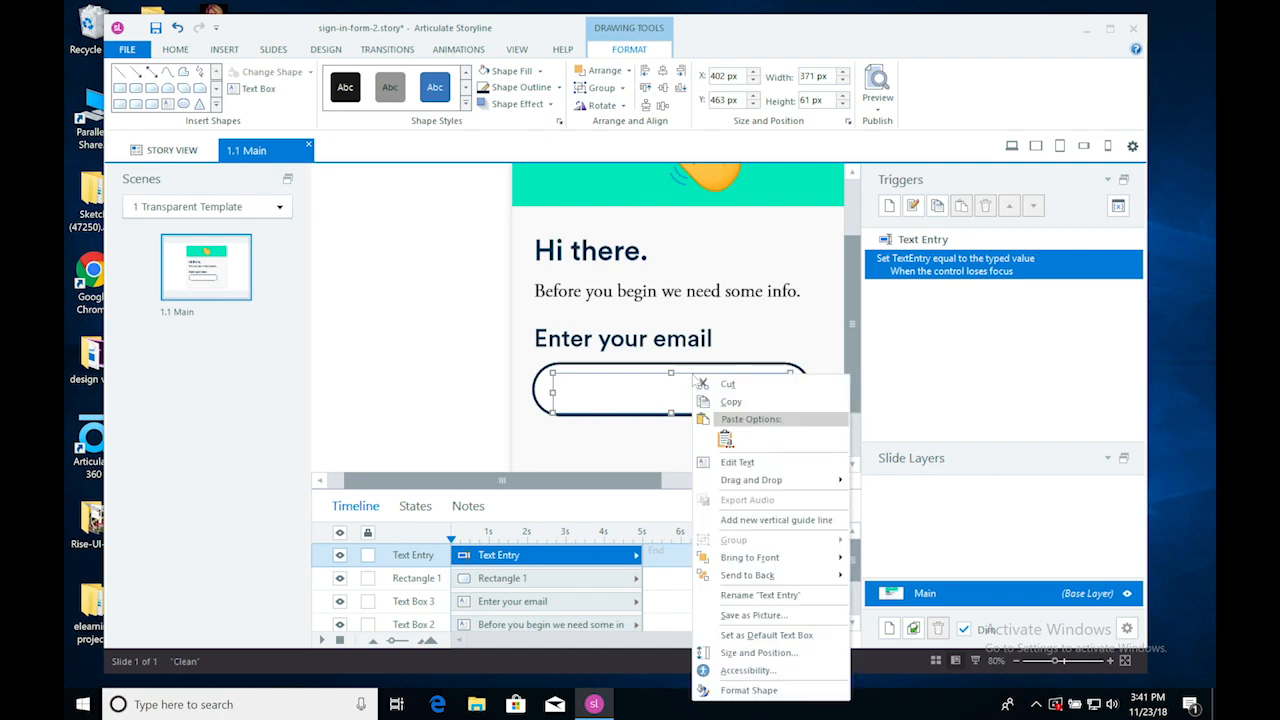
pyautogui.click(770, 690)
pyautogui.moveTo(629, 336); pyautogui.dragTo(850, 356)
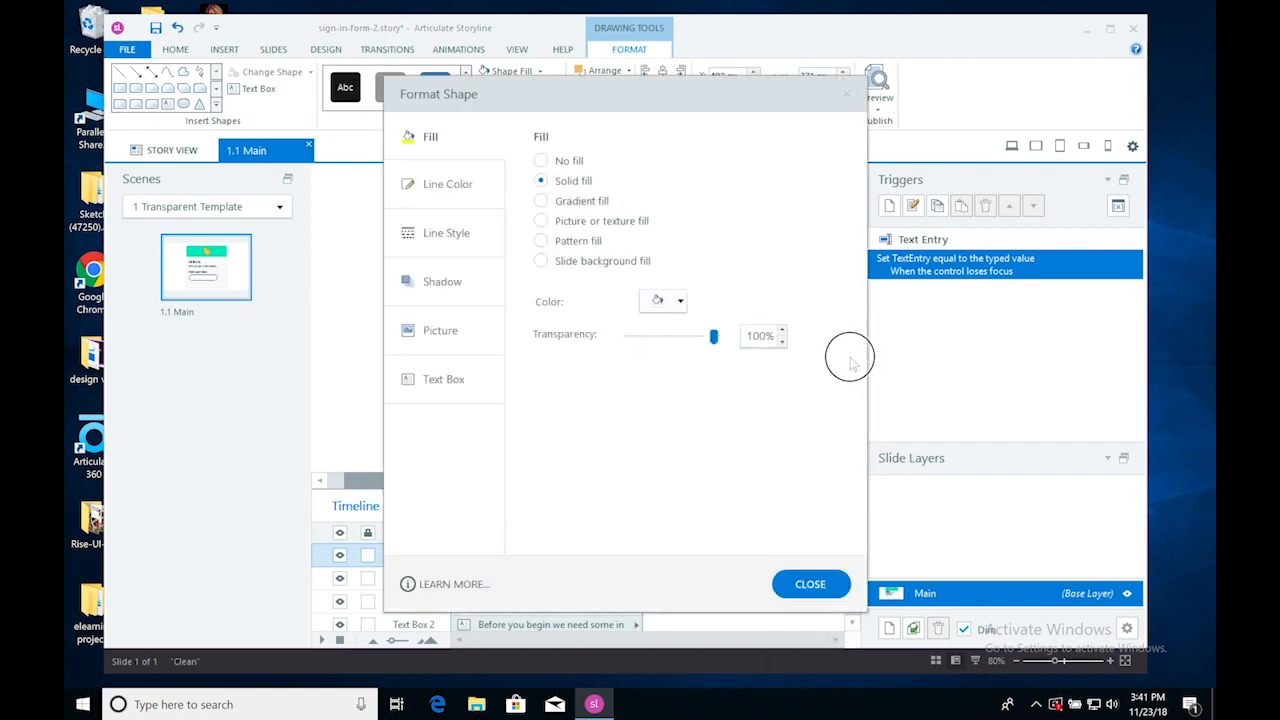
pyautogui.click(836, 584)
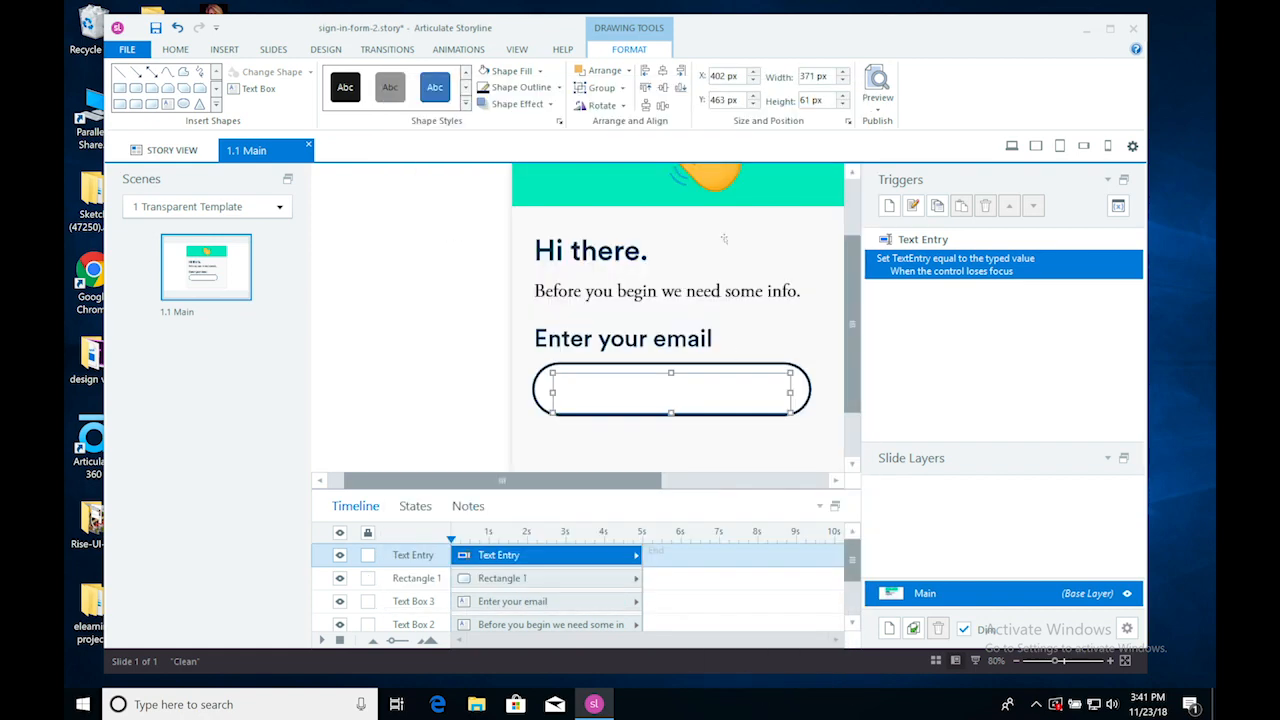
# Preview this slide and enter sample text in the email field to check its vertical placement.
pyautogui.click(878, 98)
pyautogui.click(900, 126)
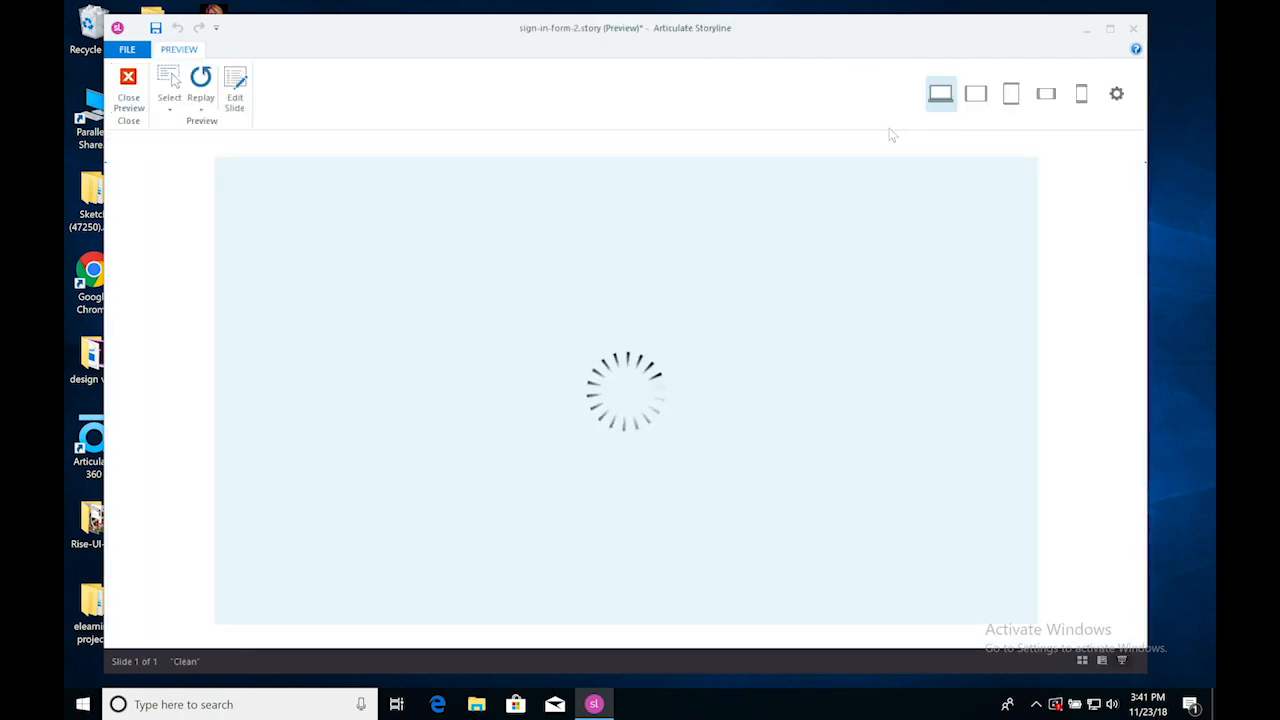
pyautogui.click(596, 471)
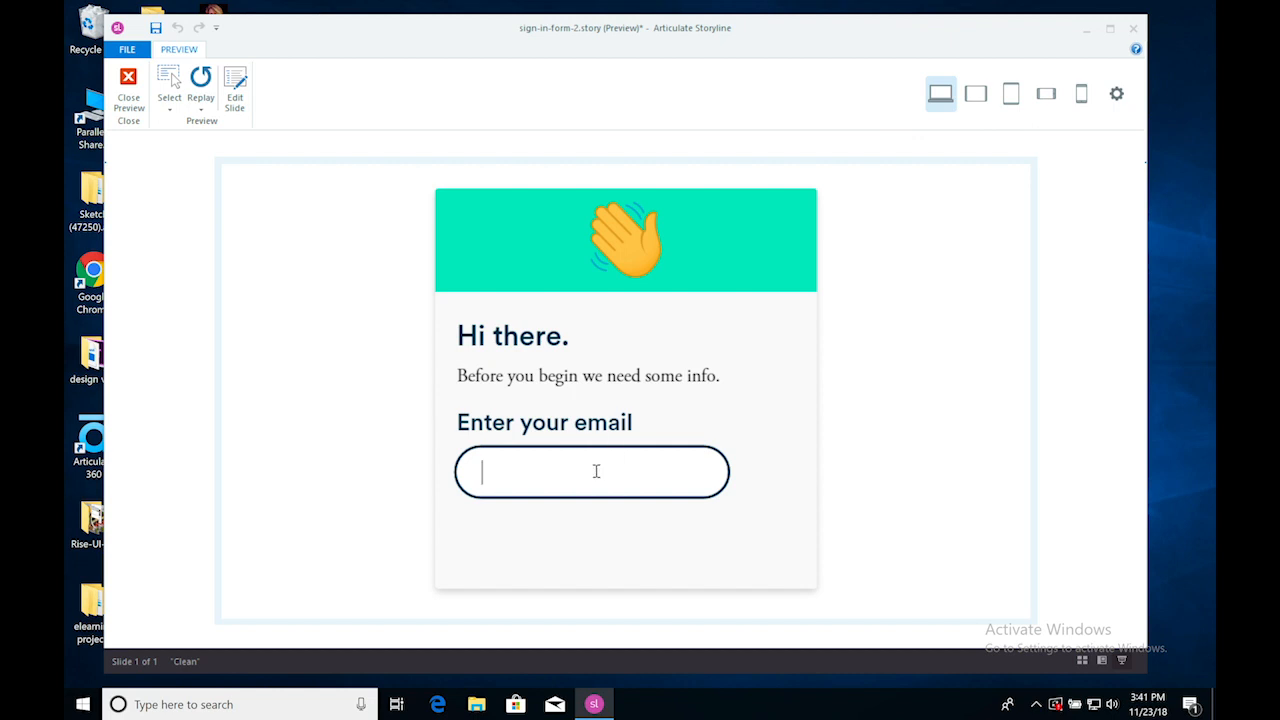
pyautogui.write('Mel')
# Compare the form with the "New sign-in – enter" artboard in Adobe XD, then return to Storyline and close the preview.
pyautogui.moveTo(635, 718)
pyautogui.click(448, 703)
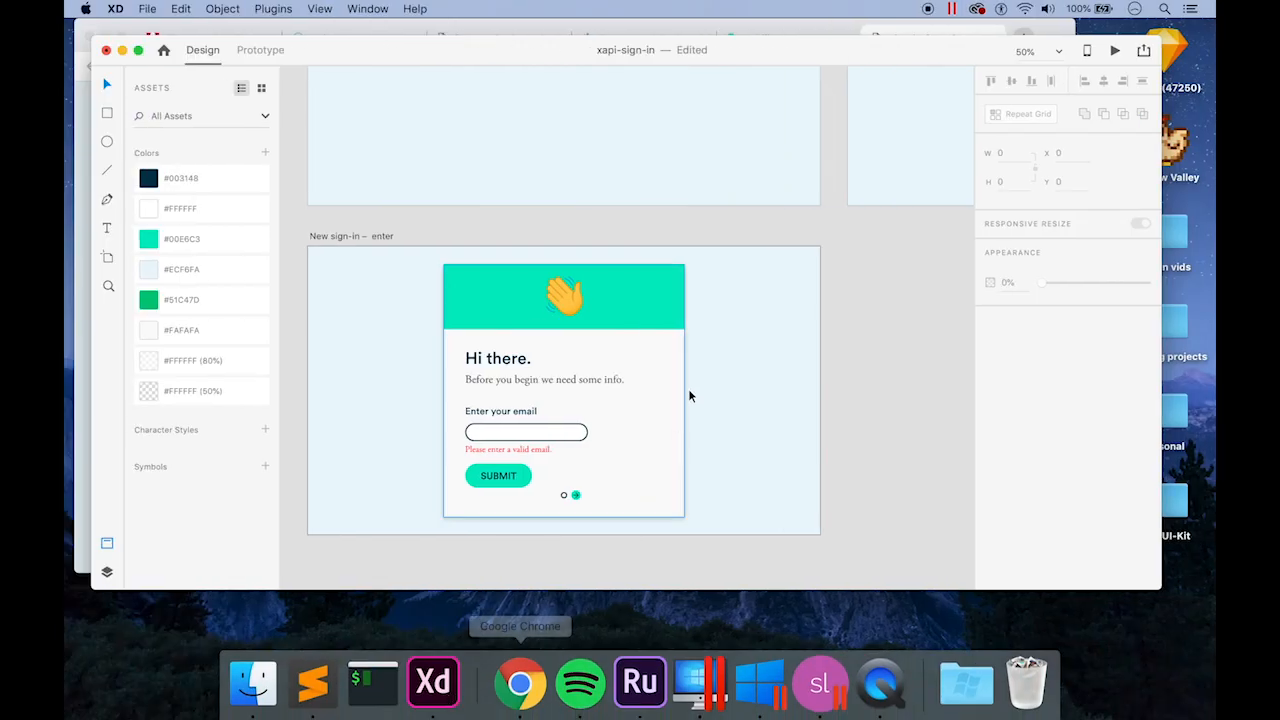
pyautogui.scroll(5, 689, 394)
pyautogui.scroll(-5, 689, 393)
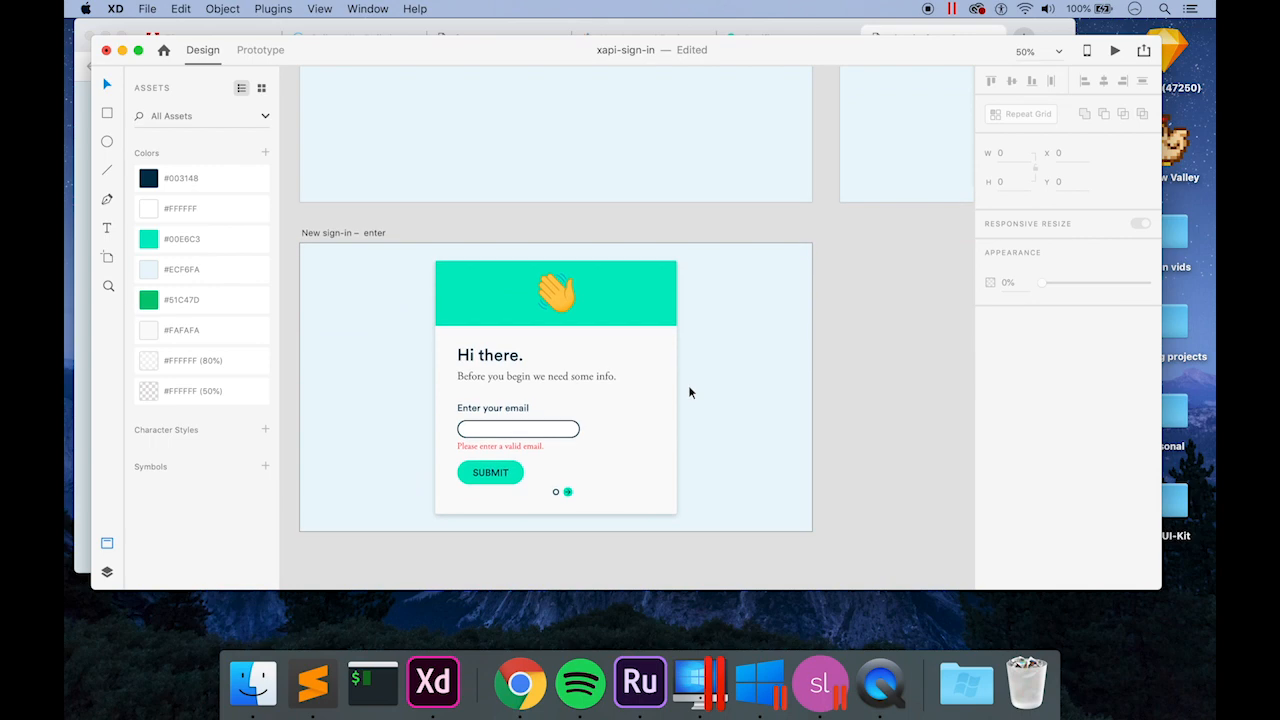
pyautogui.click(846, 688)
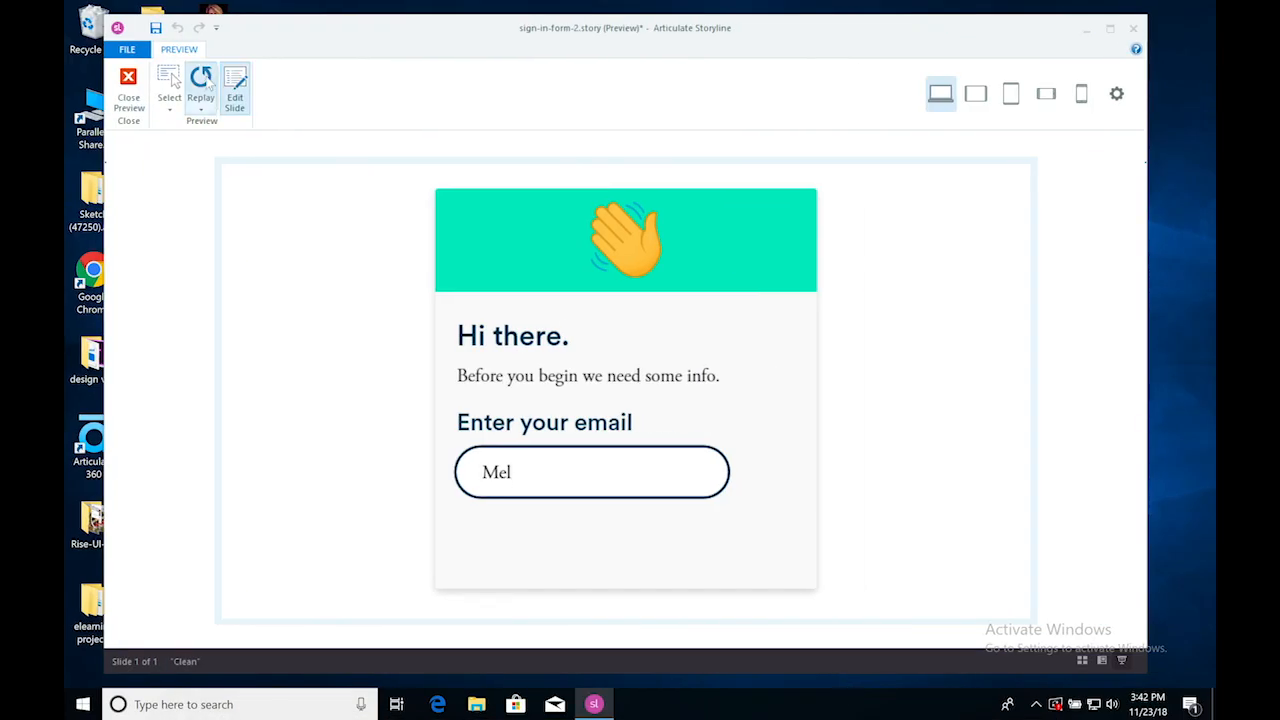
pyautogui.click(128, 88)
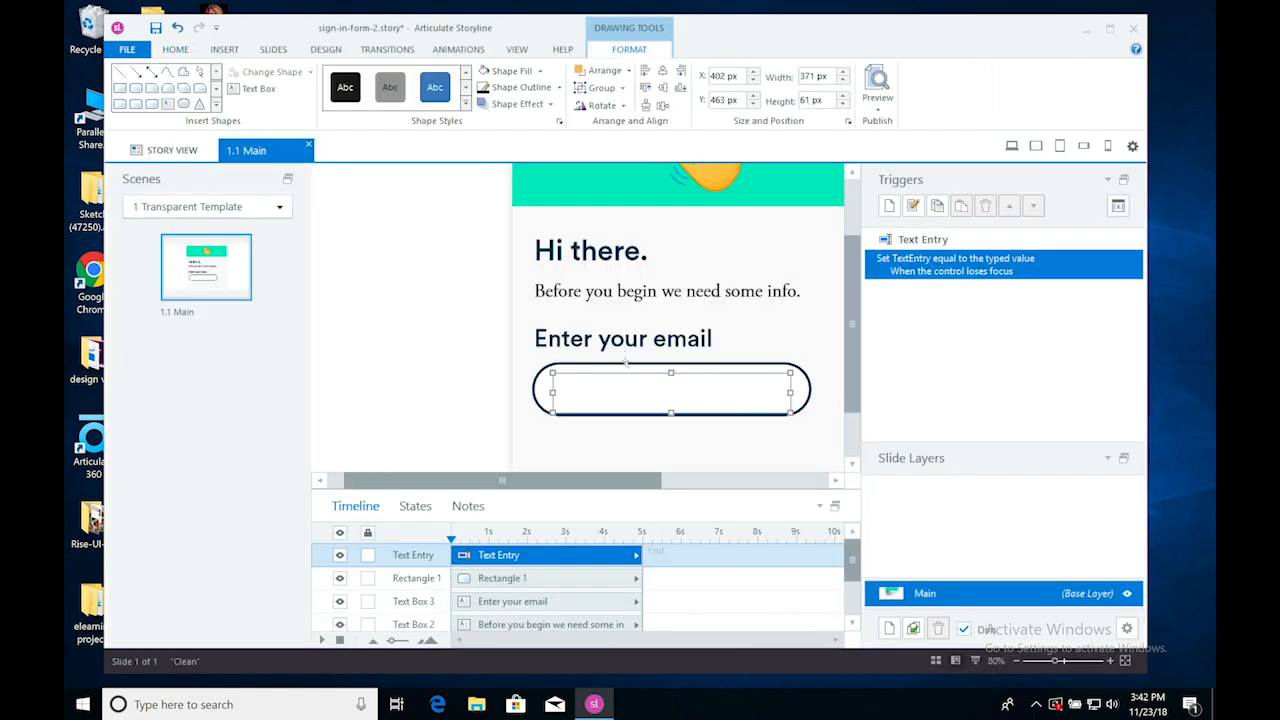
# Reduce the height of the rounded rectangle around the email field to about 75 px by lowering its upper edge.
pyautogui.click(610, 366)
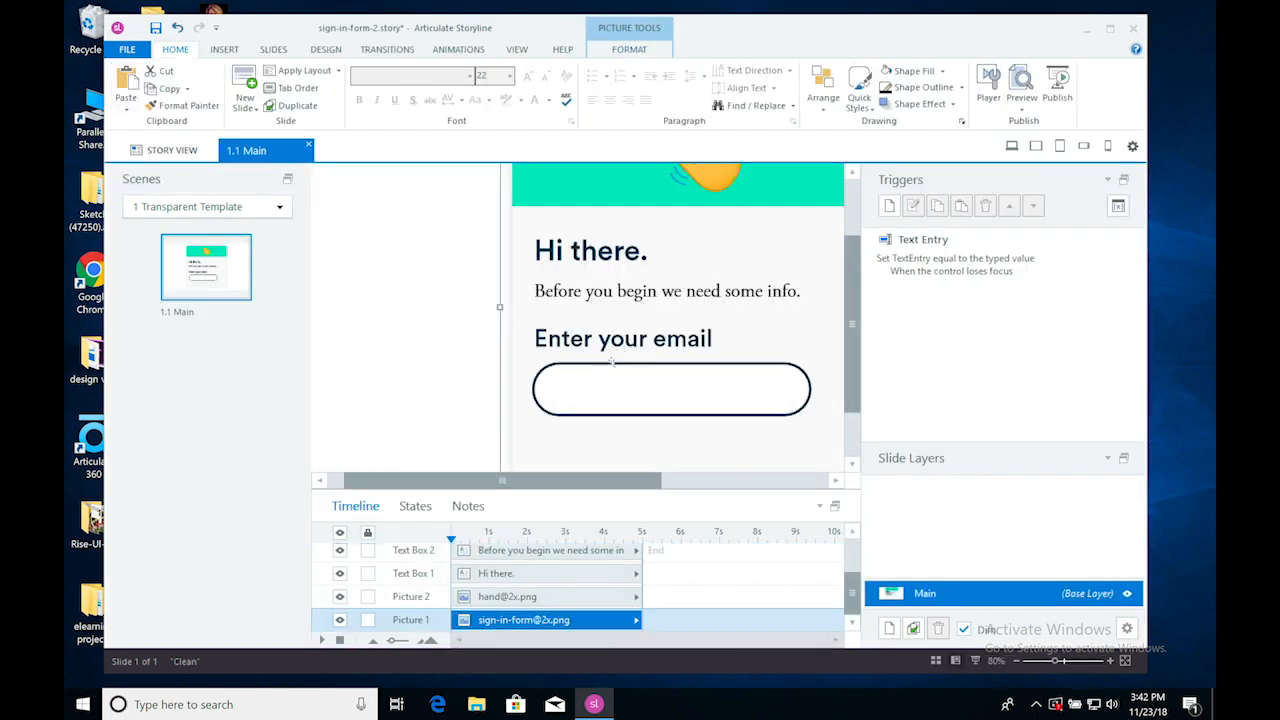
pyautogui.click(590, 366)
pyautogui.click(590, 366)
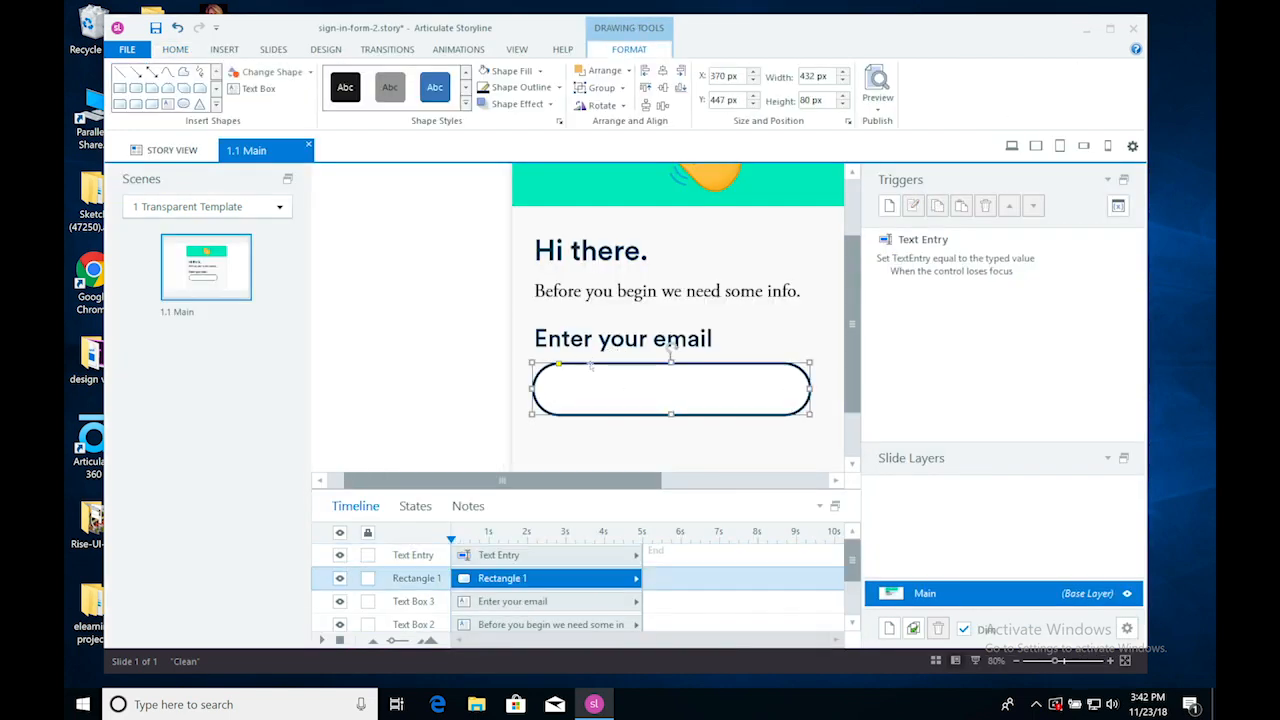
pyautogui.moveTo(670, 362); pyautogui.dragTo(671, 371)
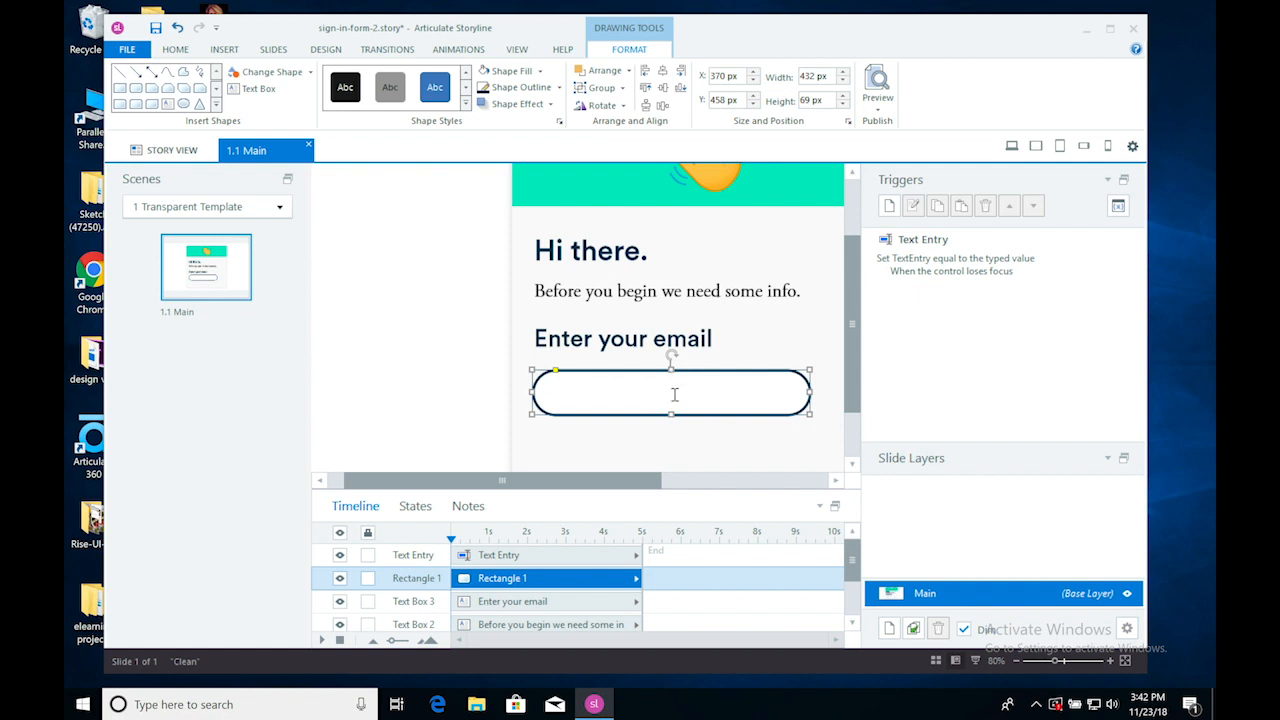
pyautogui.moveTo(671, 370); pyautogui.dragTo(672, 365)
# Bottom-align the text-entry field with the rounded rectangle and nudge both up slightly together.
pyautogui.keyDown('shift'); pyautogui.click(672, 388); pyautogui.keyUp('shift')
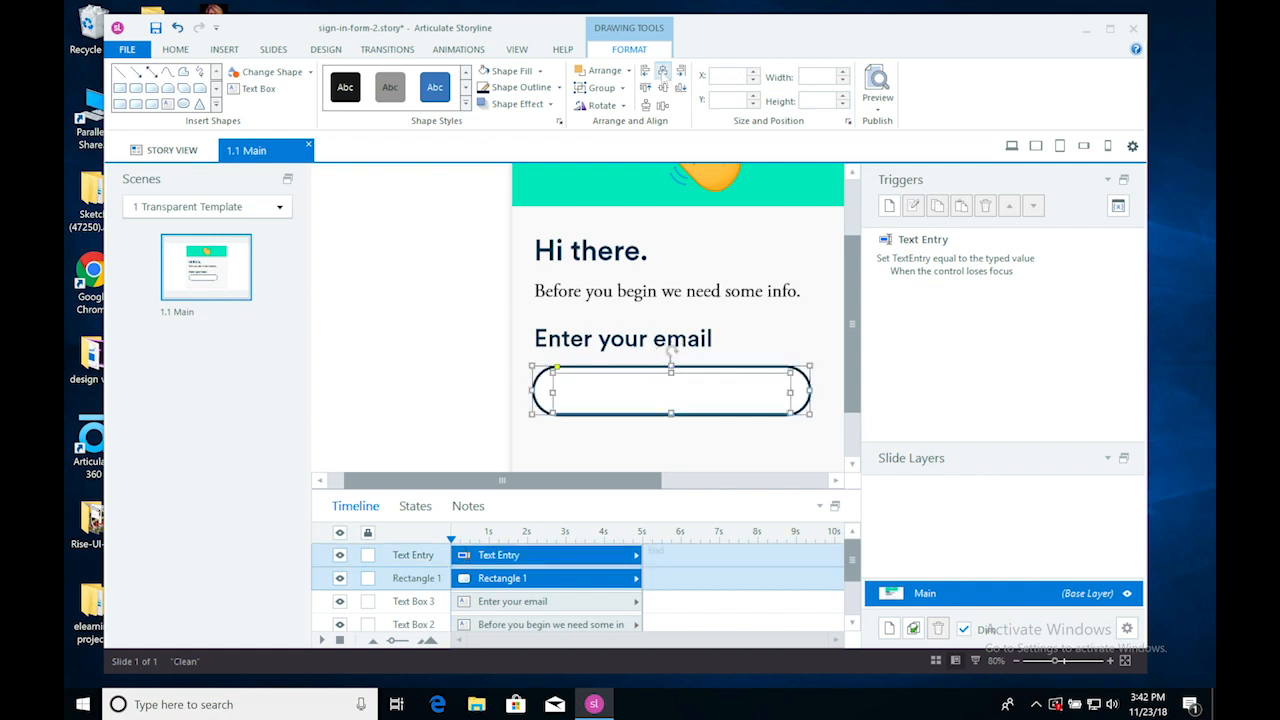
pyautogui.click(680, 90)
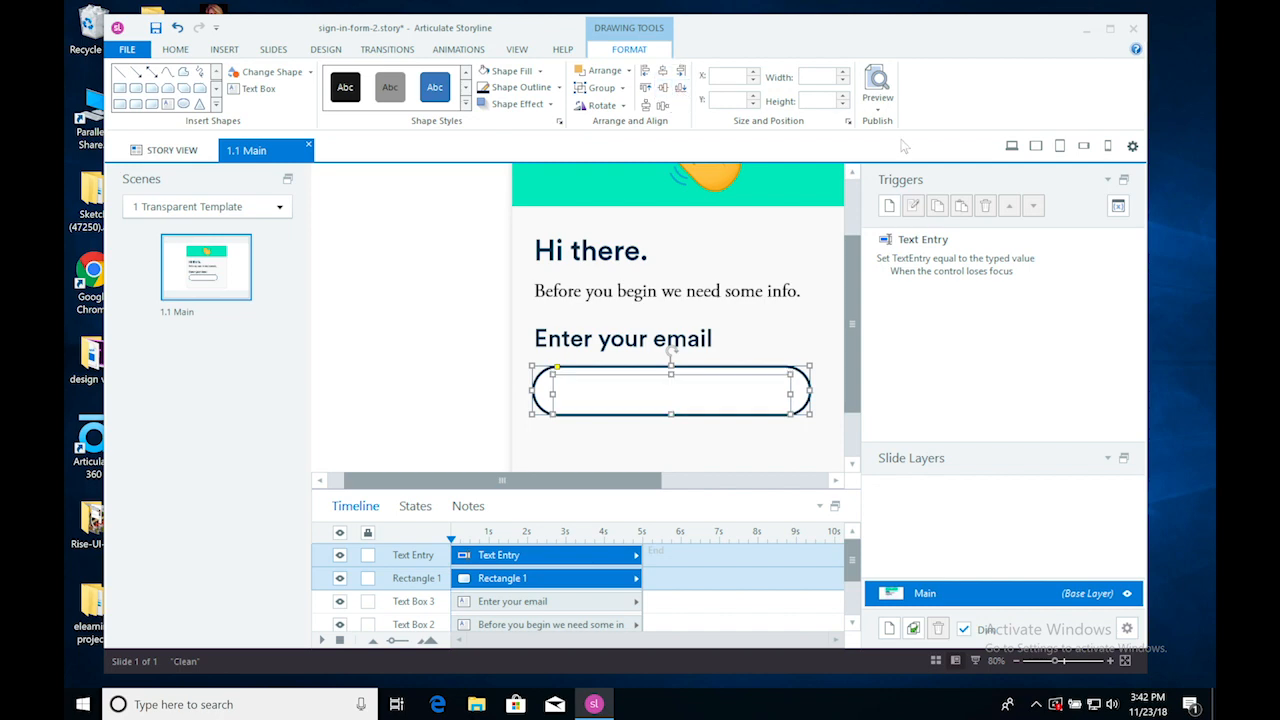
pyautogui.press('Up')
pyautogui.press('Up')
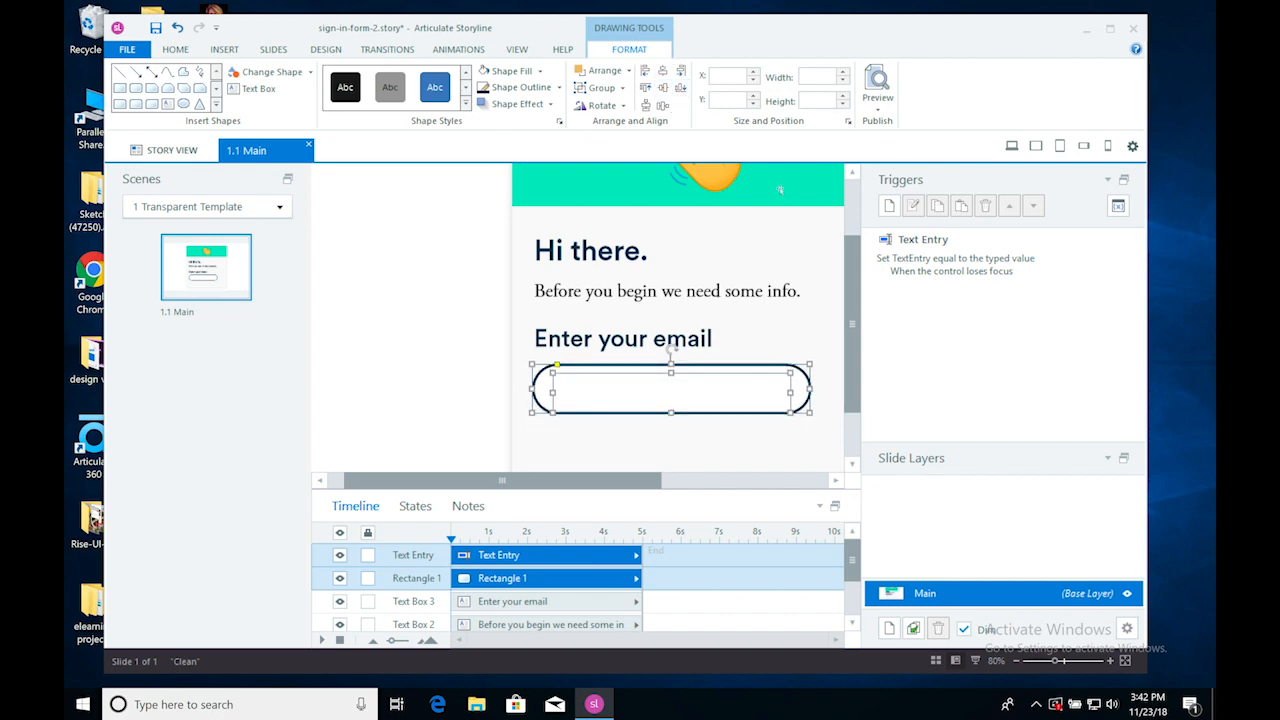
# Preview this slide again, try sample text in the email field, then close the preview and clear the selection.
pyautogui.click(878, 108)
pyautogui.click(895, 127)
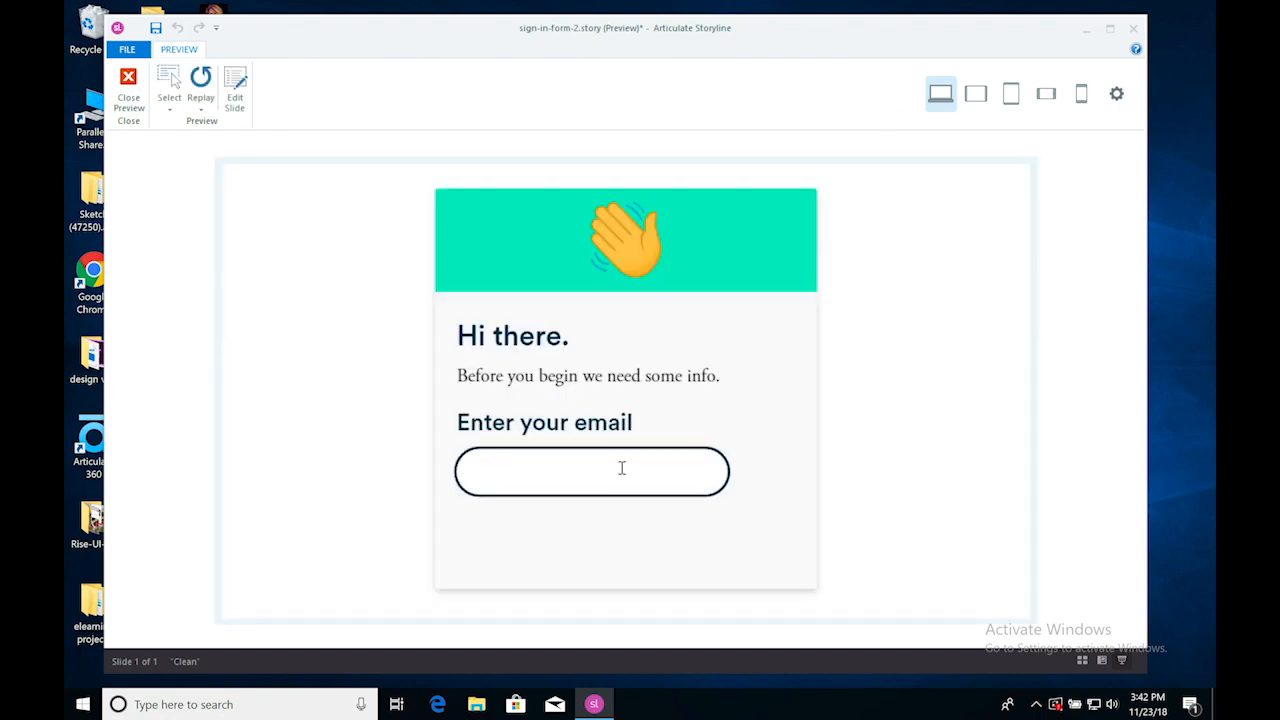
pyautogui.click(615, 472)
pyautogui.write('Mel')
pyautogui.click(133, 88)
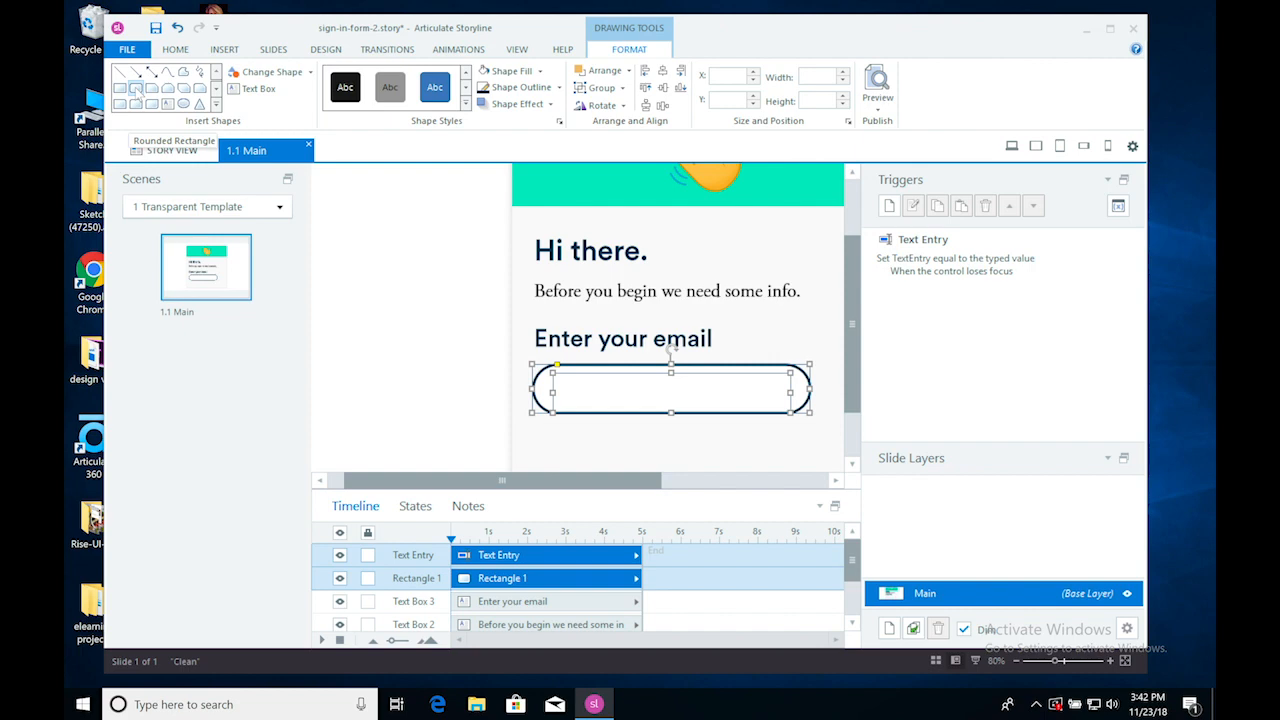
pyautogui.click(403, 306)
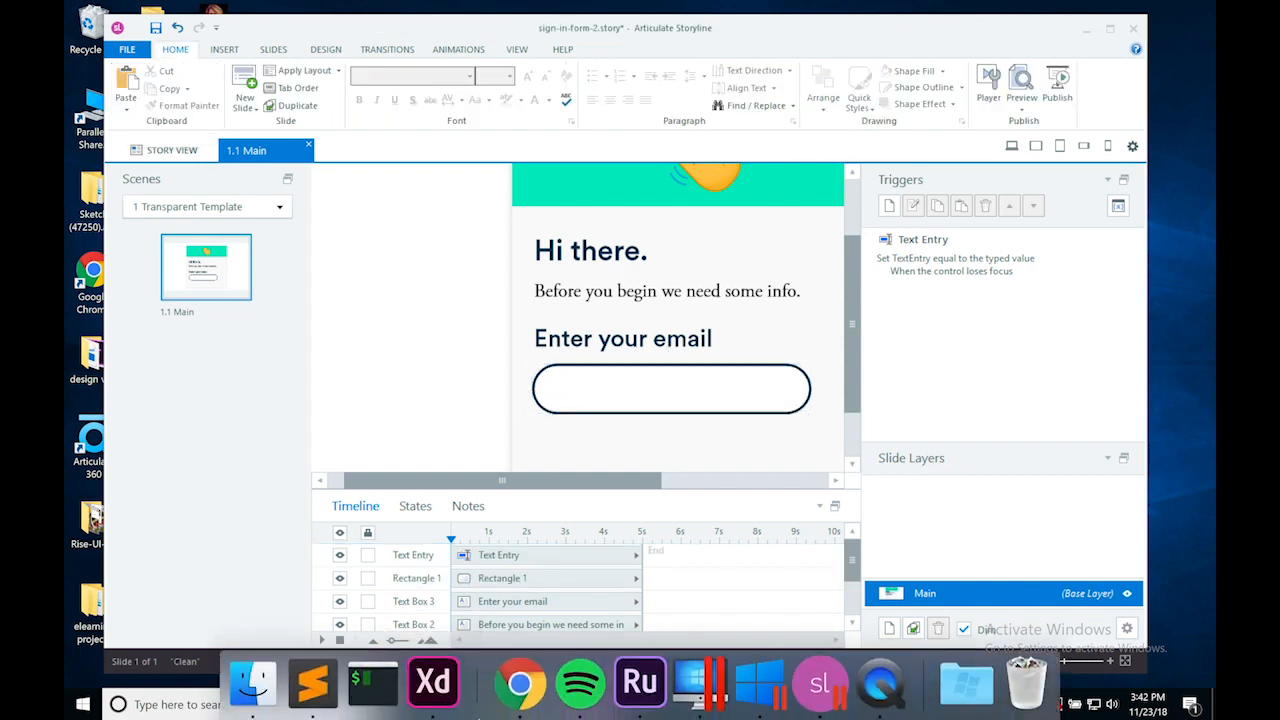
# Using the submit button in the Adobe XD design as reference, draw a fully rounded rectangle about 192 × 75 px below the email field.
pyautogui.click(428, 695)
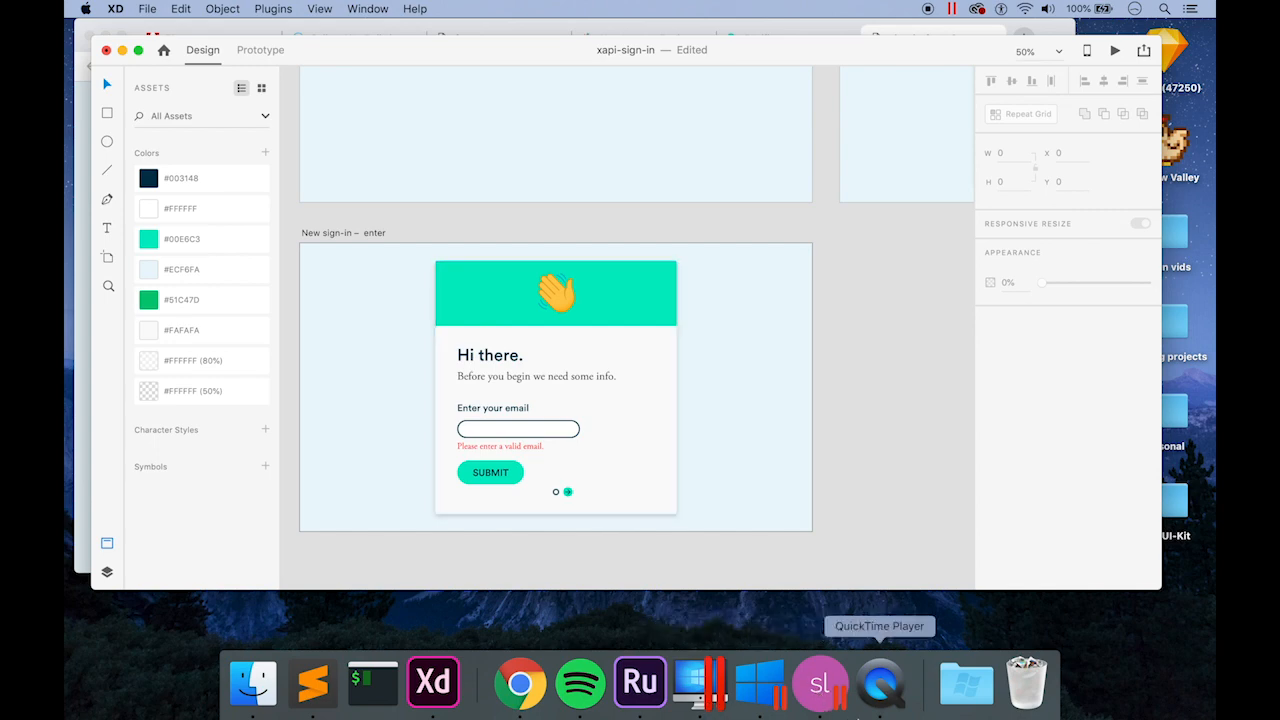
pyautogui.click(846, 714)
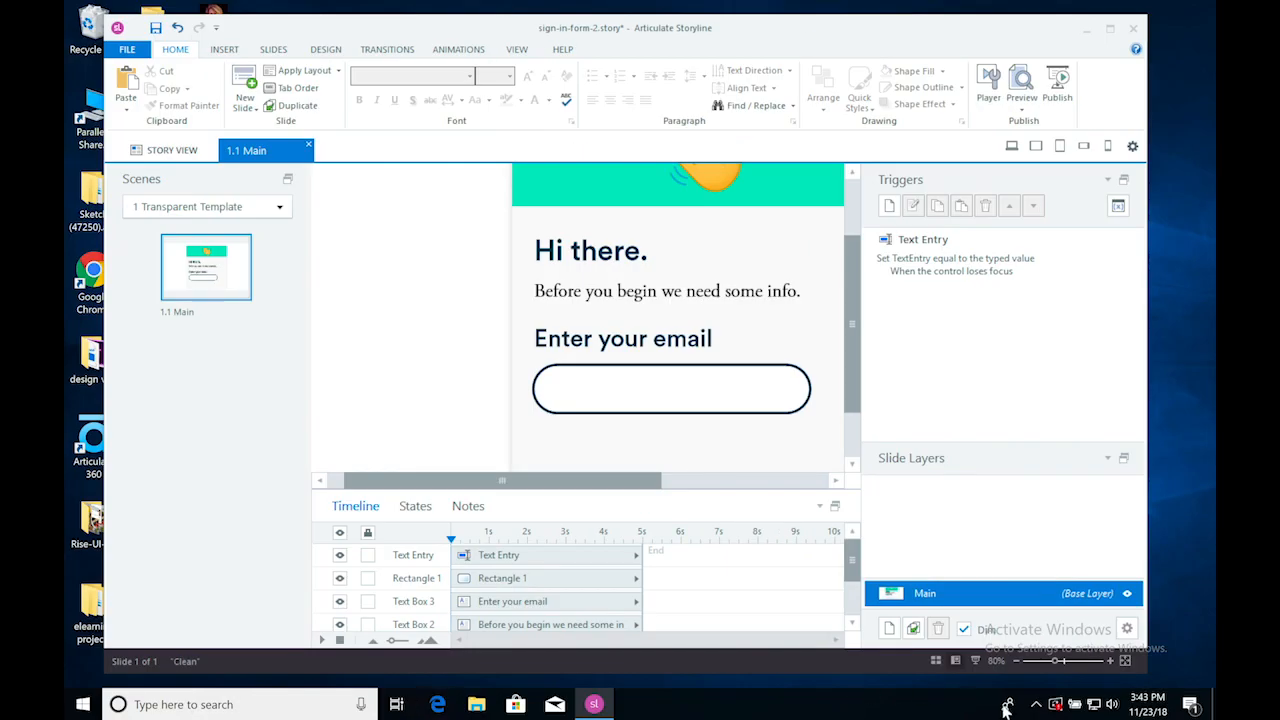
pyautogui.click(1018, 663)
pyautogui.click(1018, 663)
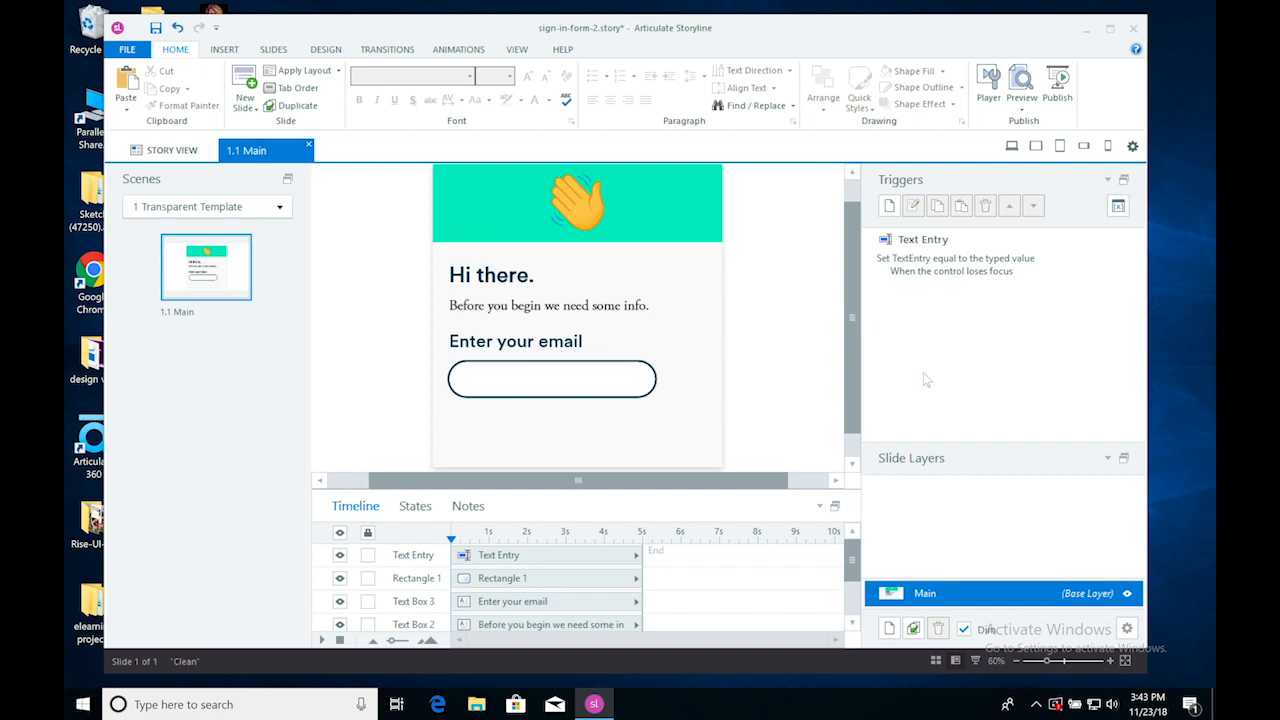
pyautogui.scroll(-1, 852, 390)
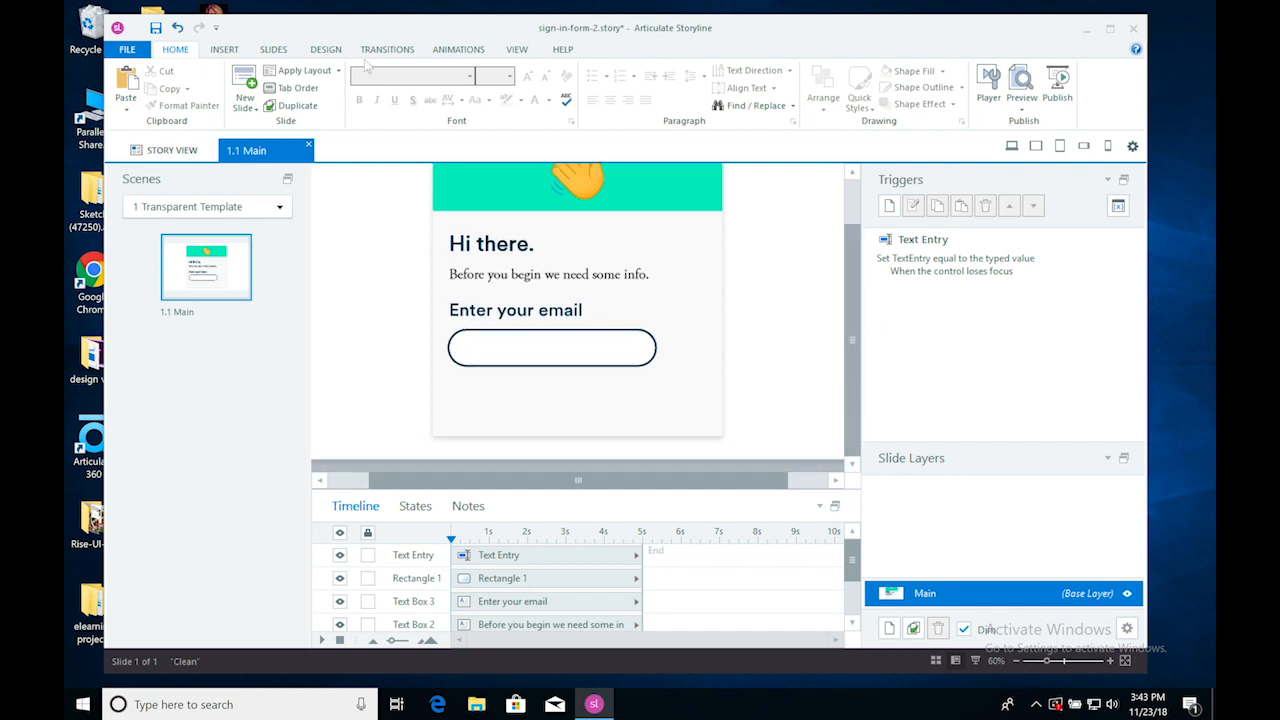
pyautogui.click(225, 49)
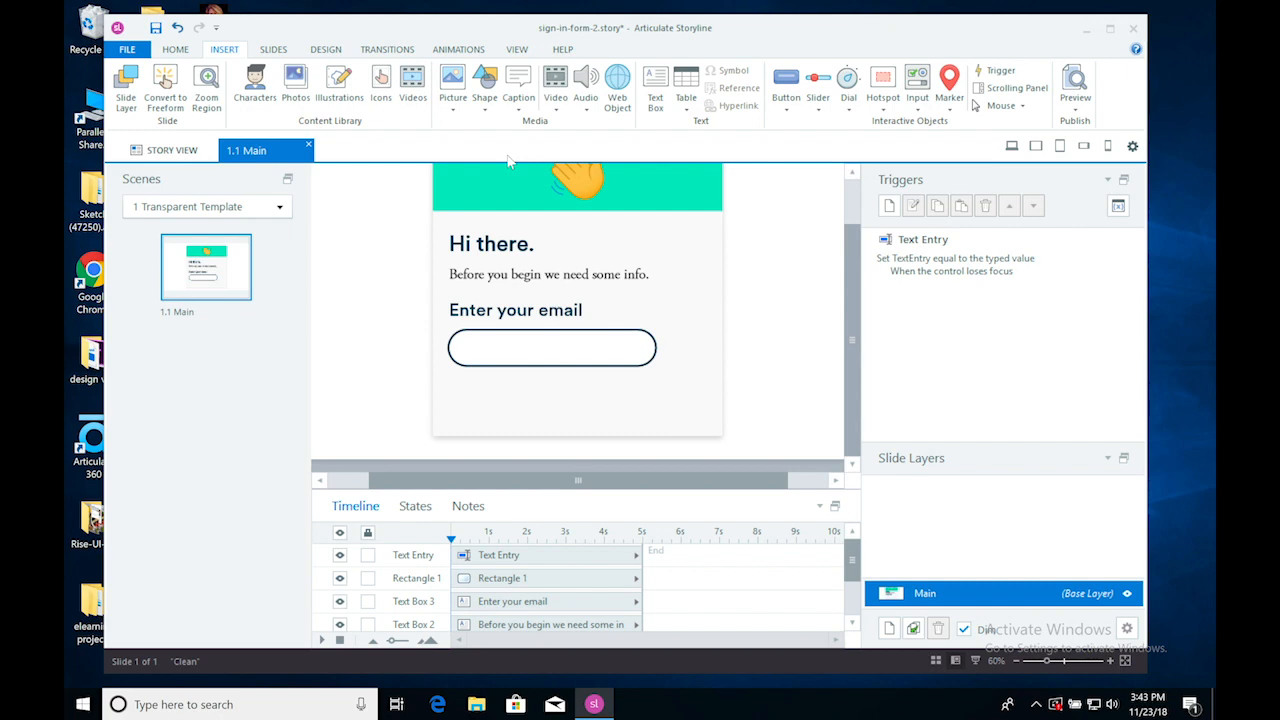
pyautogui.click(484, 100)
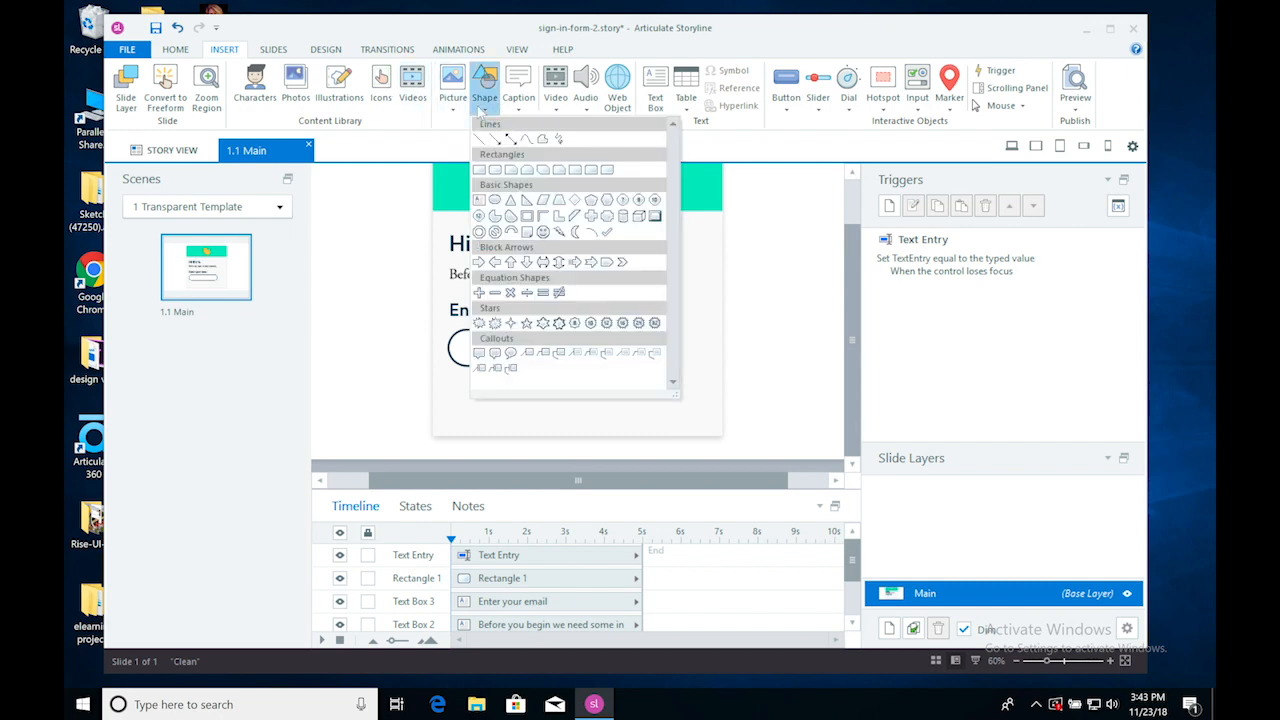
pyautogui.click(494, 169)
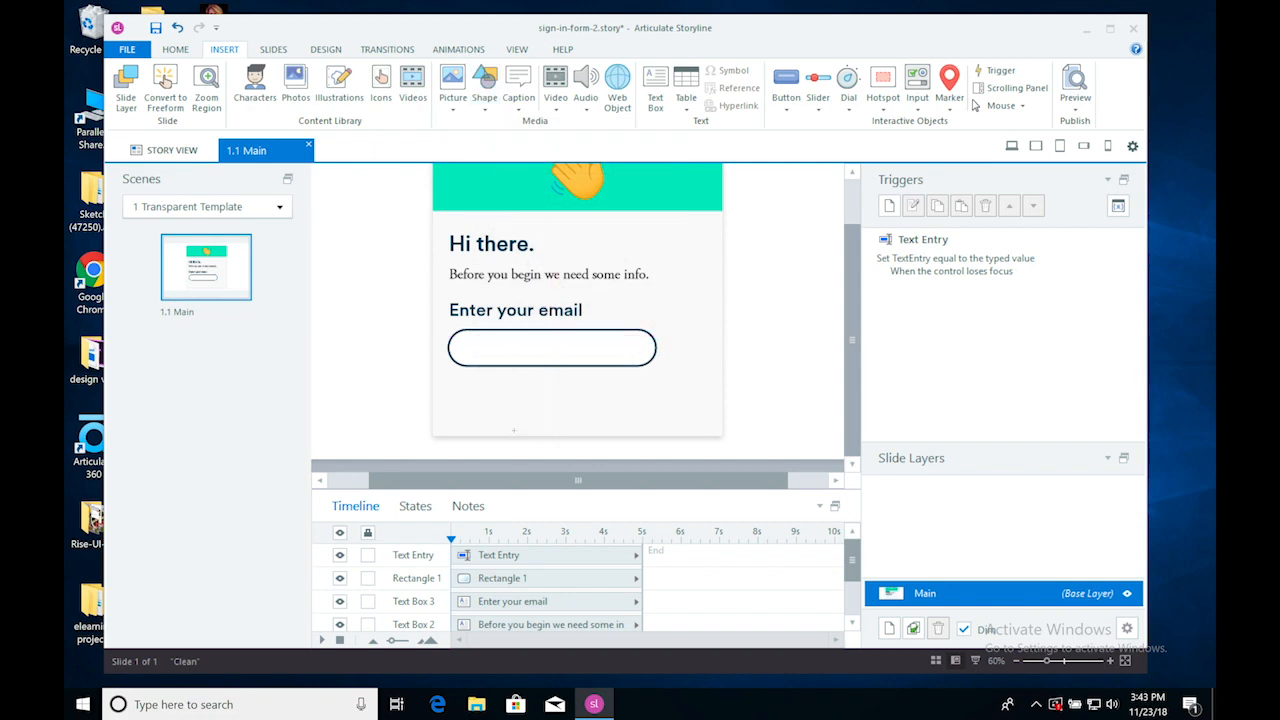
pyautogui.moveTo(527, 384)
pyautogui.mouseDown()
pyautogui.moveTo(608, 429)
pyautogui.moveTo(551, 404)
pyautogui.moveTo(621, 405)
pyautogui.mouseUp()
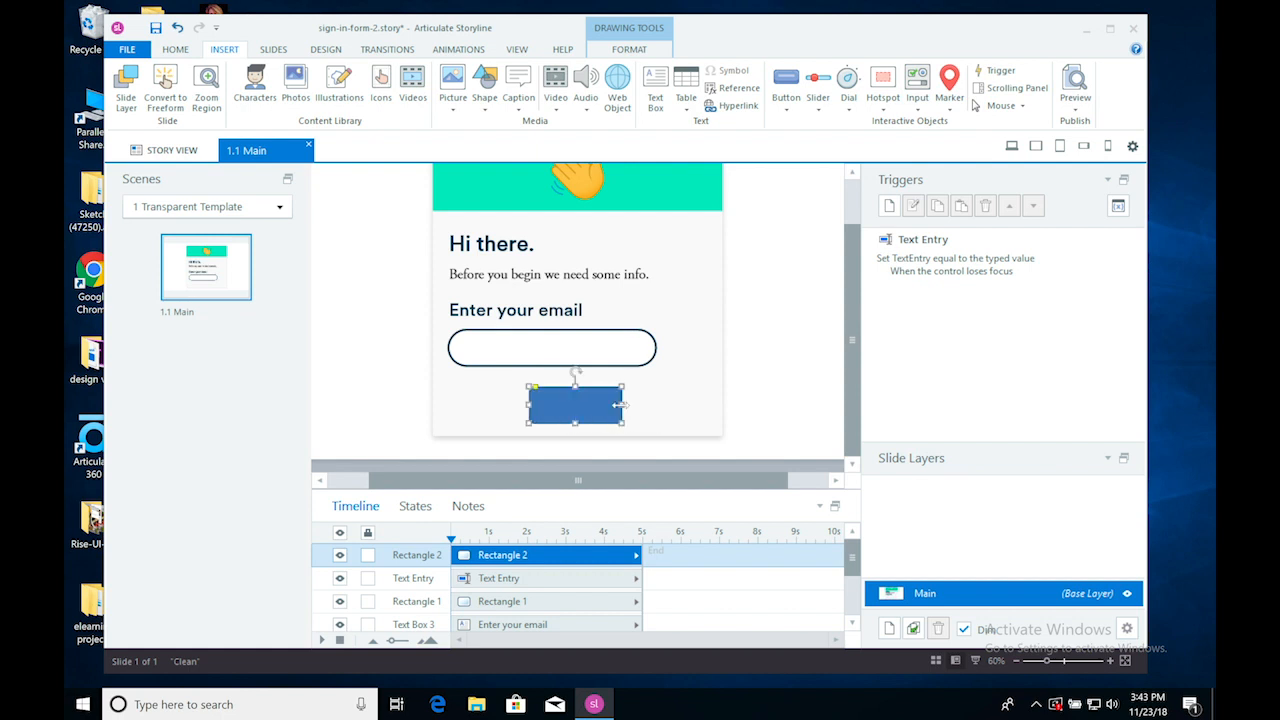
pyautogui.moveTo(533, 387); pyautogui.dragTo(500, 405)
# Left-align the blue button rectangle with the outlined rounded rectangle around the email field.
pyautogui.click(570, 353)
pyautogui.click(587, 330)
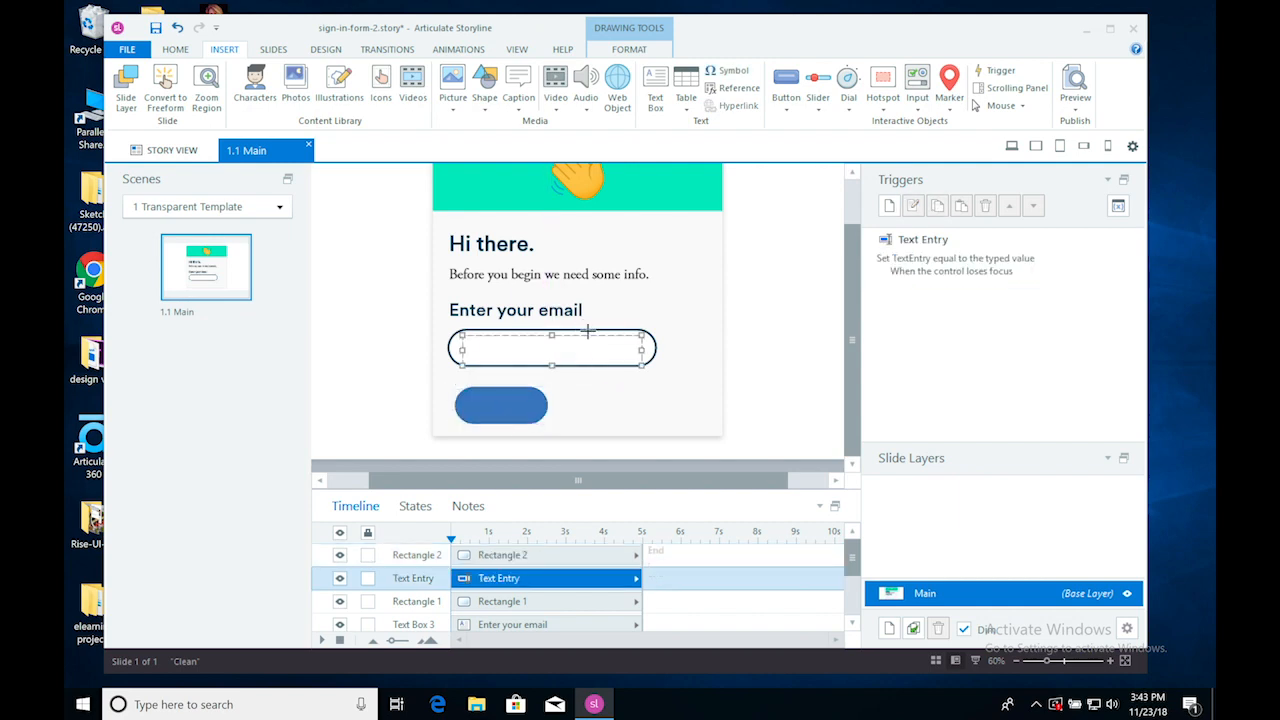
pyautogui.click(631, 52)
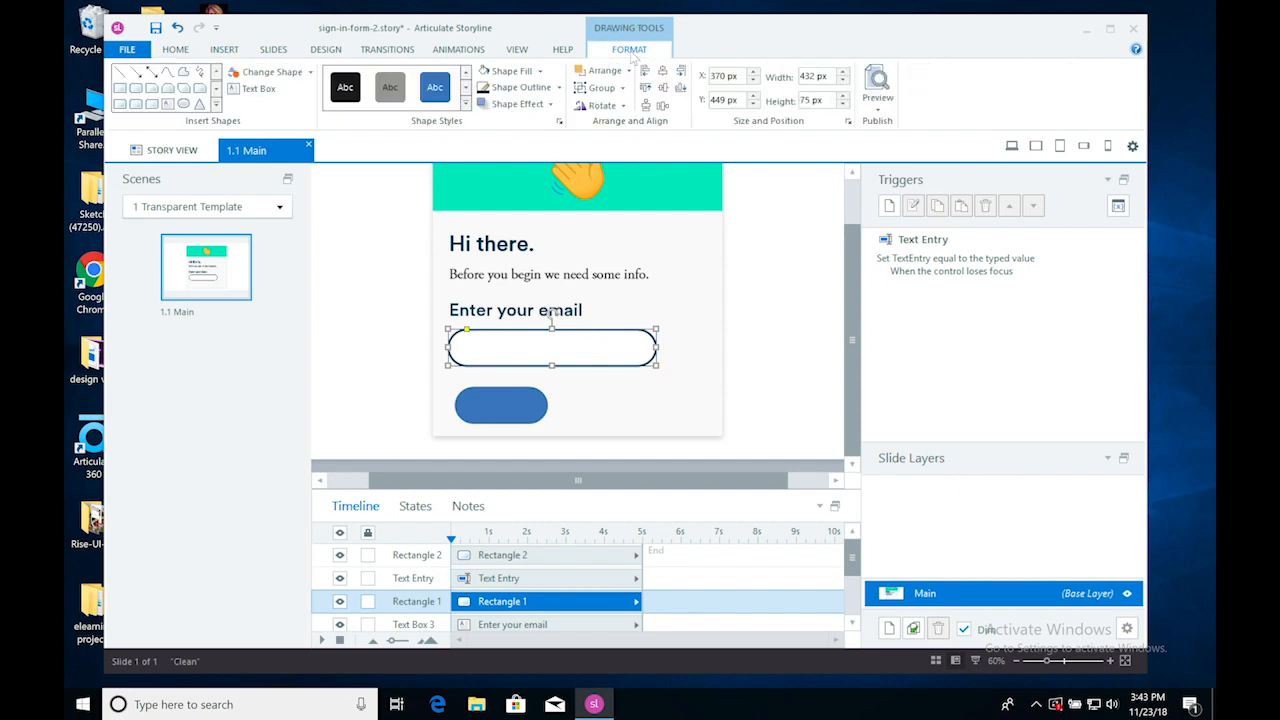
pyautogui.click(512, 410)
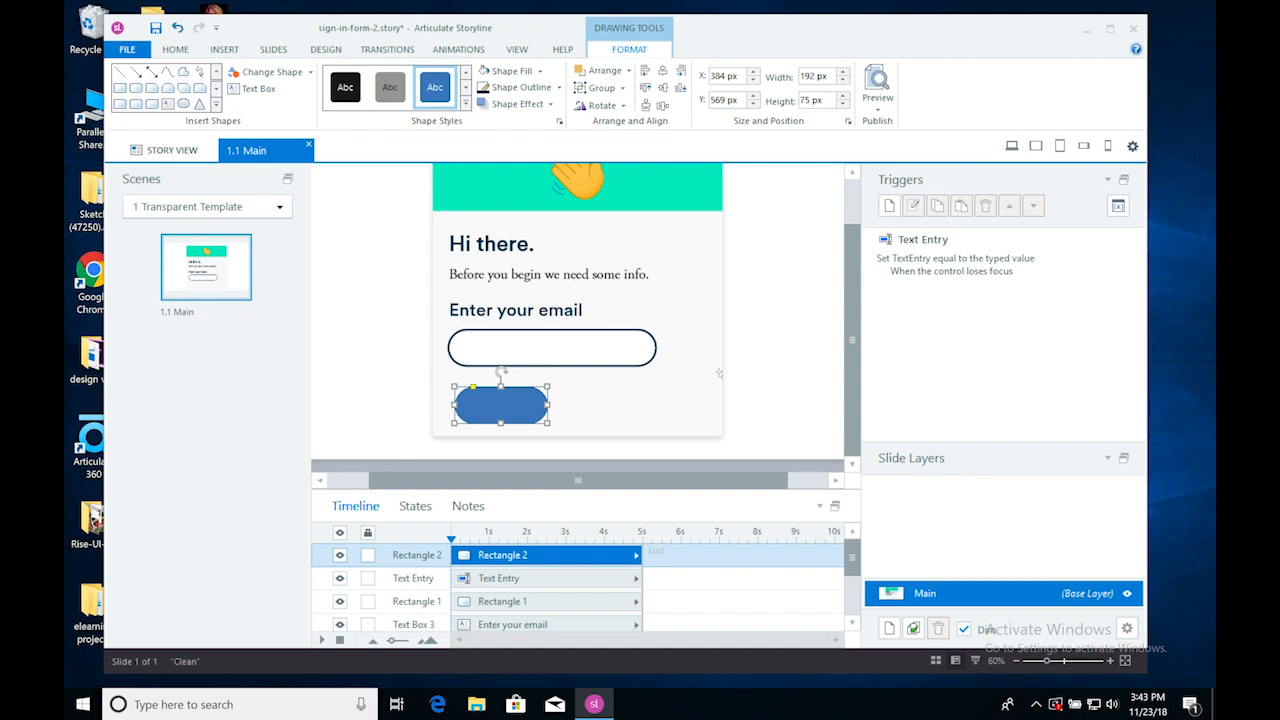
pyautogui.keyDown('shift'); pyautogui.click(657, 352); pyautogui.keyUp('shift')
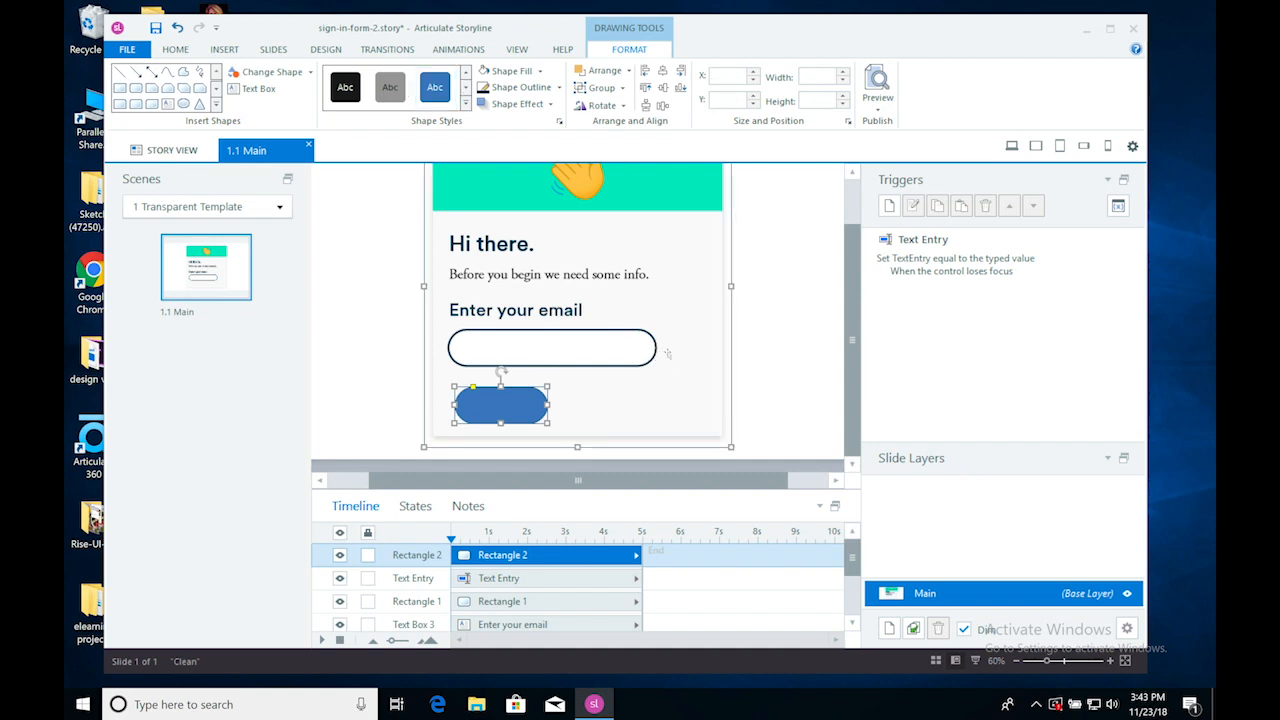
pyautogui.keyDown('shift'); pyautogui.click(669, 354); pyautogui.keyUp('shift')
pyautogui.keyDown('shift'); pyautogui.click(655, 350); pyautogui.keyUp('shift')
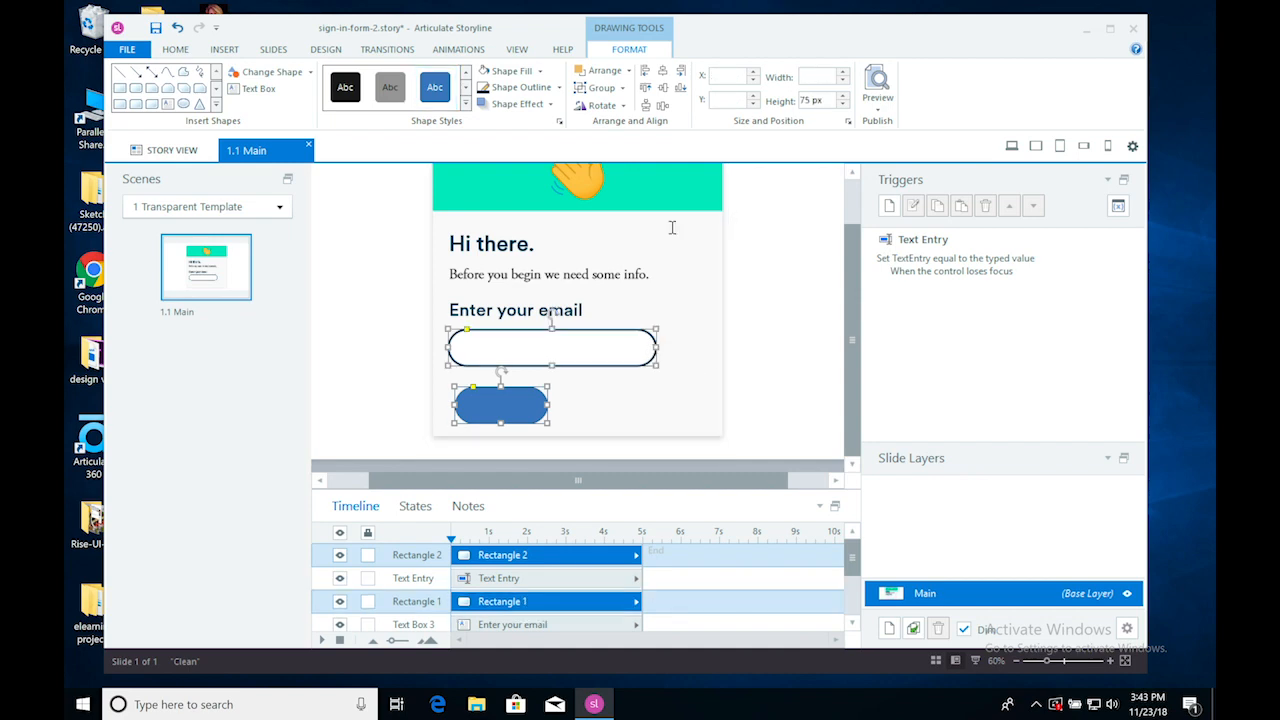
pyautogui.click(764, 260)
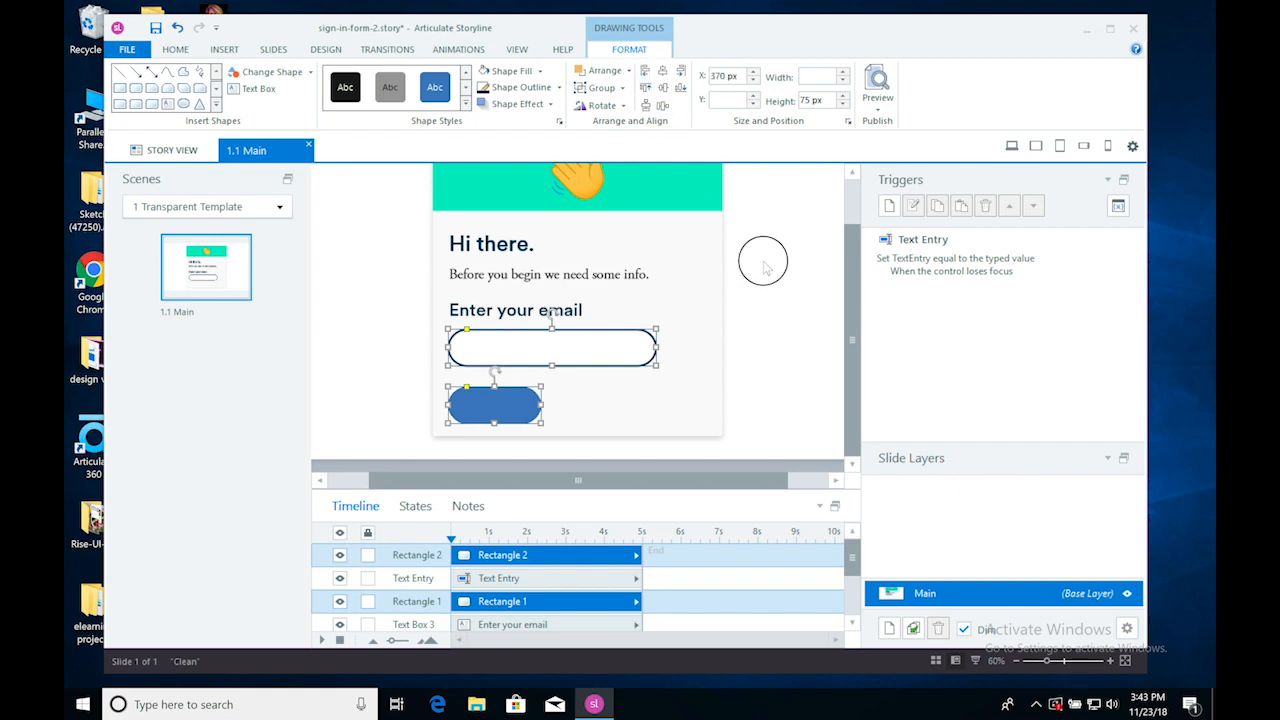
# Fill the button rectangle with the green sampled from the header banner, remove its outline, and clear the selection.
pyautogui.click(498, 414)
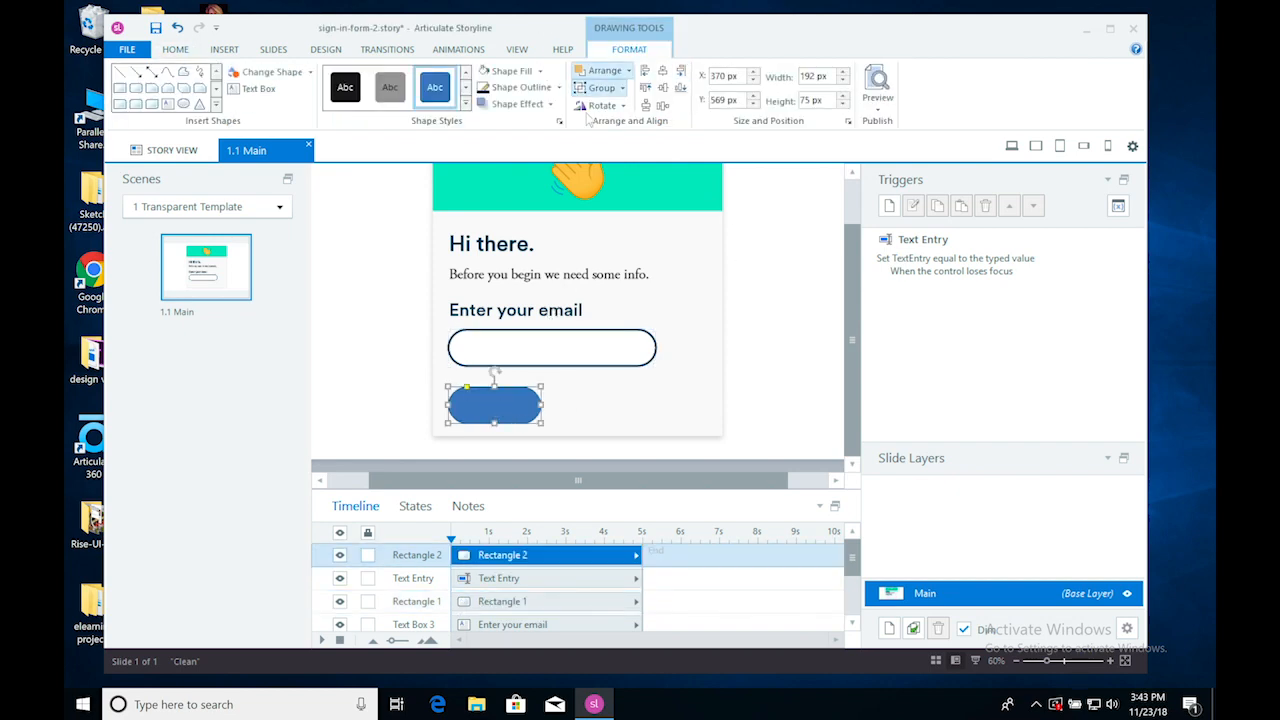
pyautogui.click(540, 71)
pyautogui.click(512, 242)
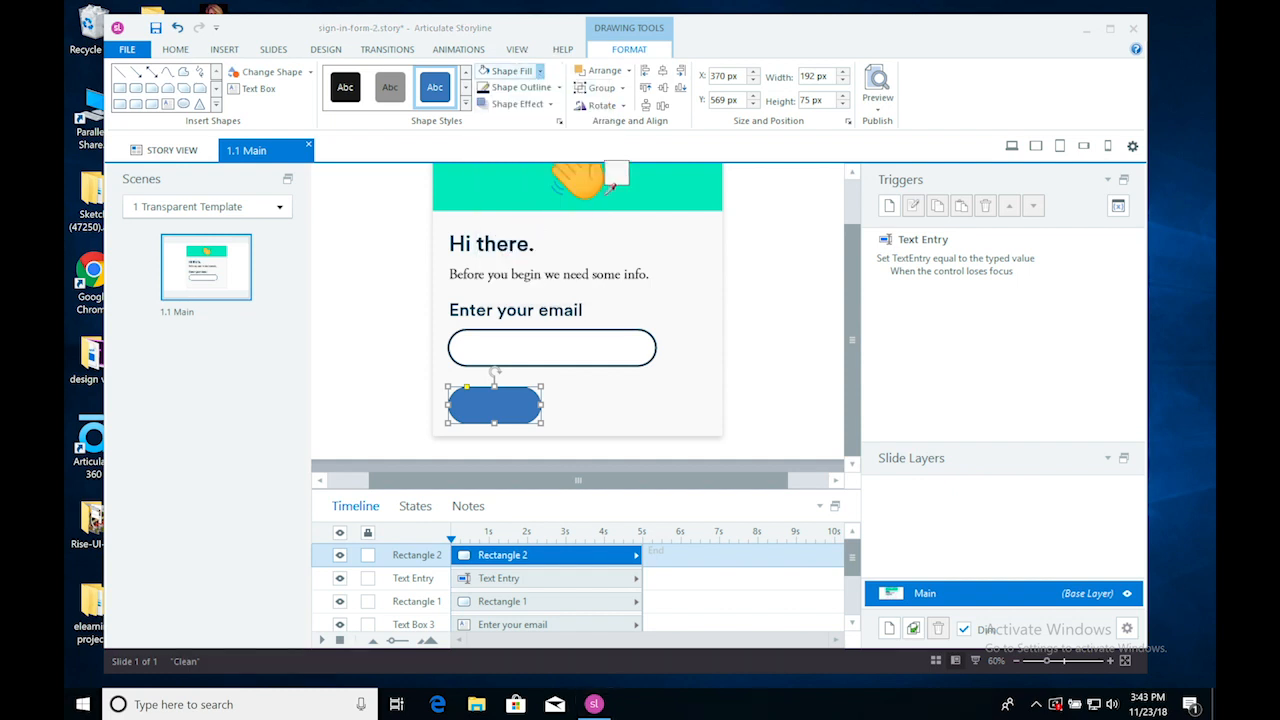
pyautogui.click(606, 195)
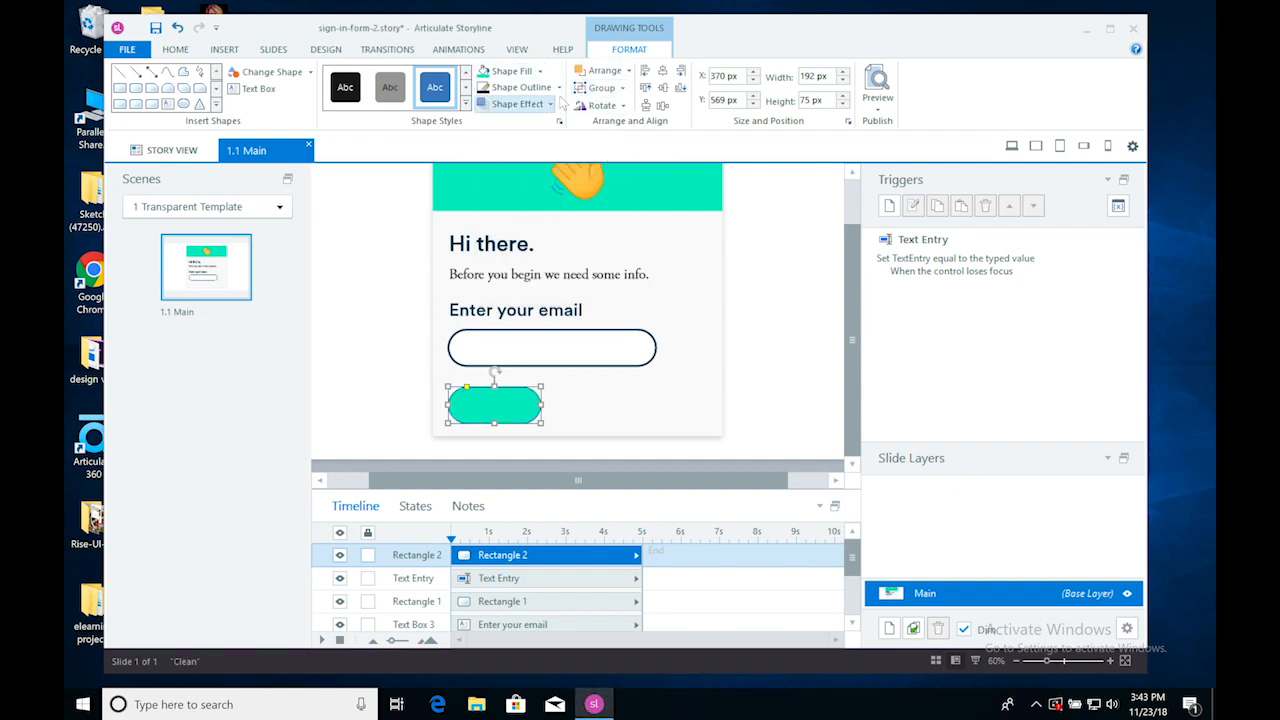
pyautogui.click(559, 89)
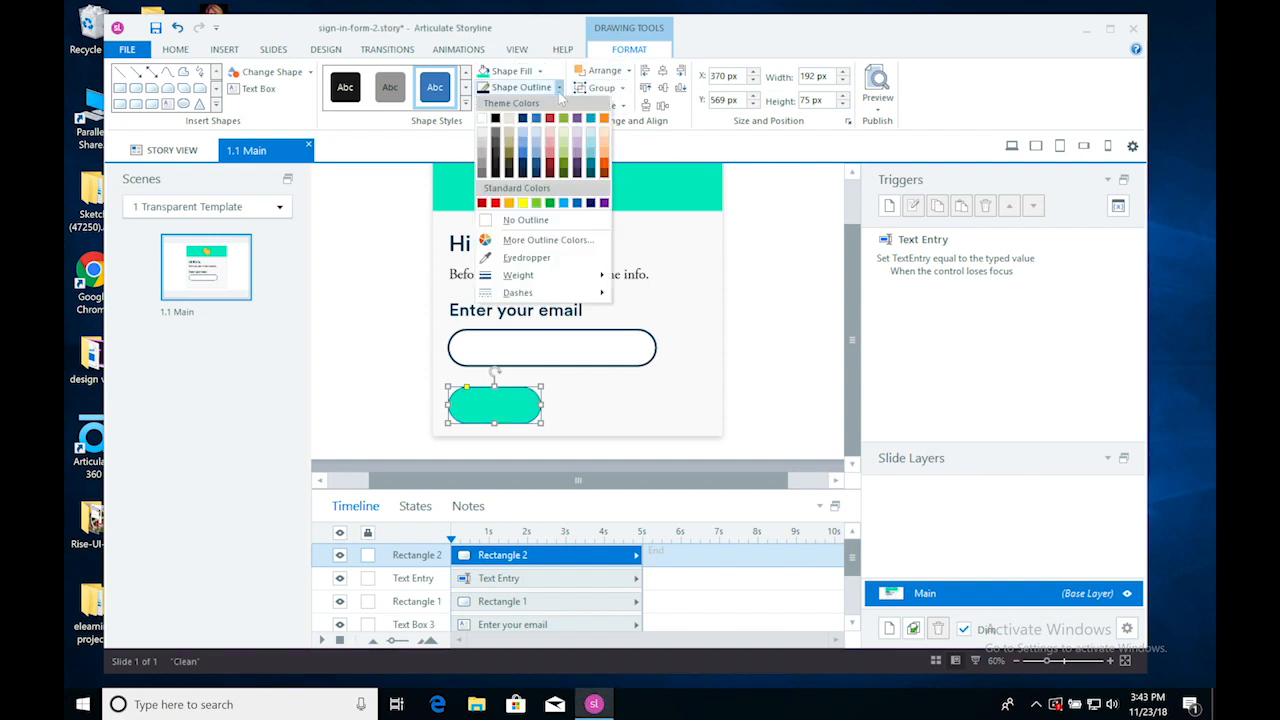
pyautogui.click(533, 220)
pyautogui.click(780, 352)
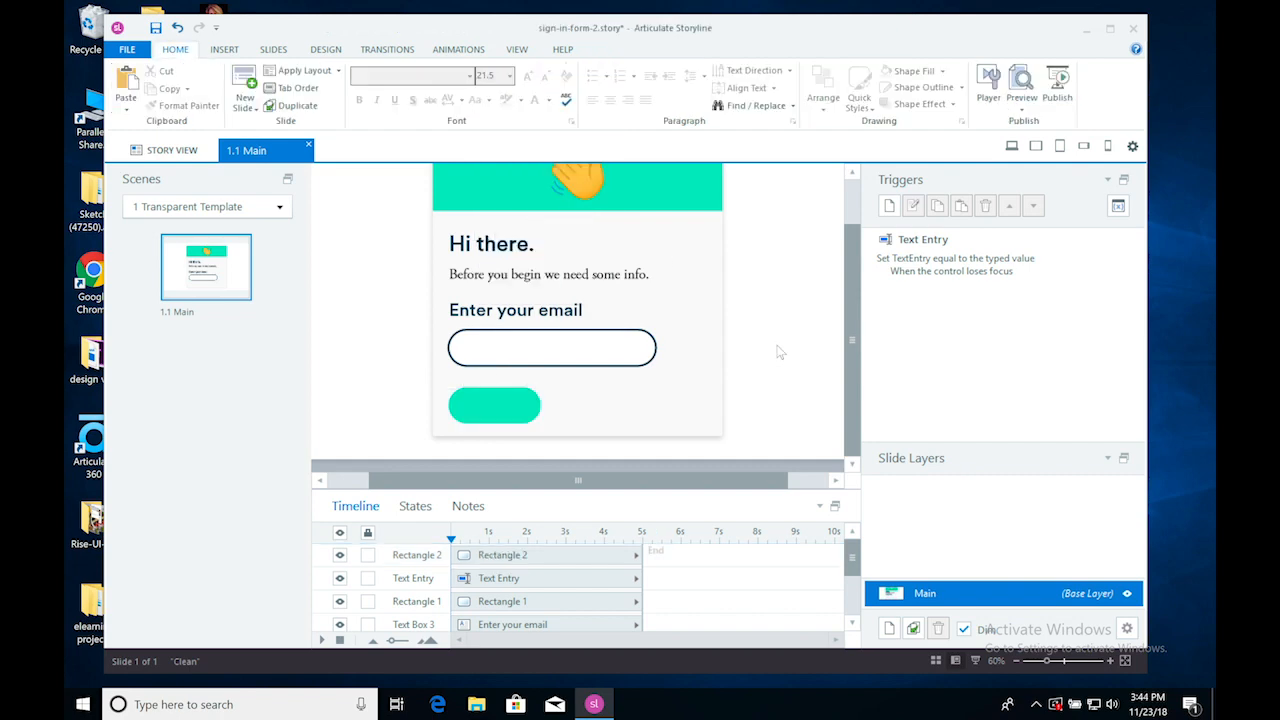
# Add a text box reading SUBMIT and position it on the green button.
pyautogui.click(224, 49)
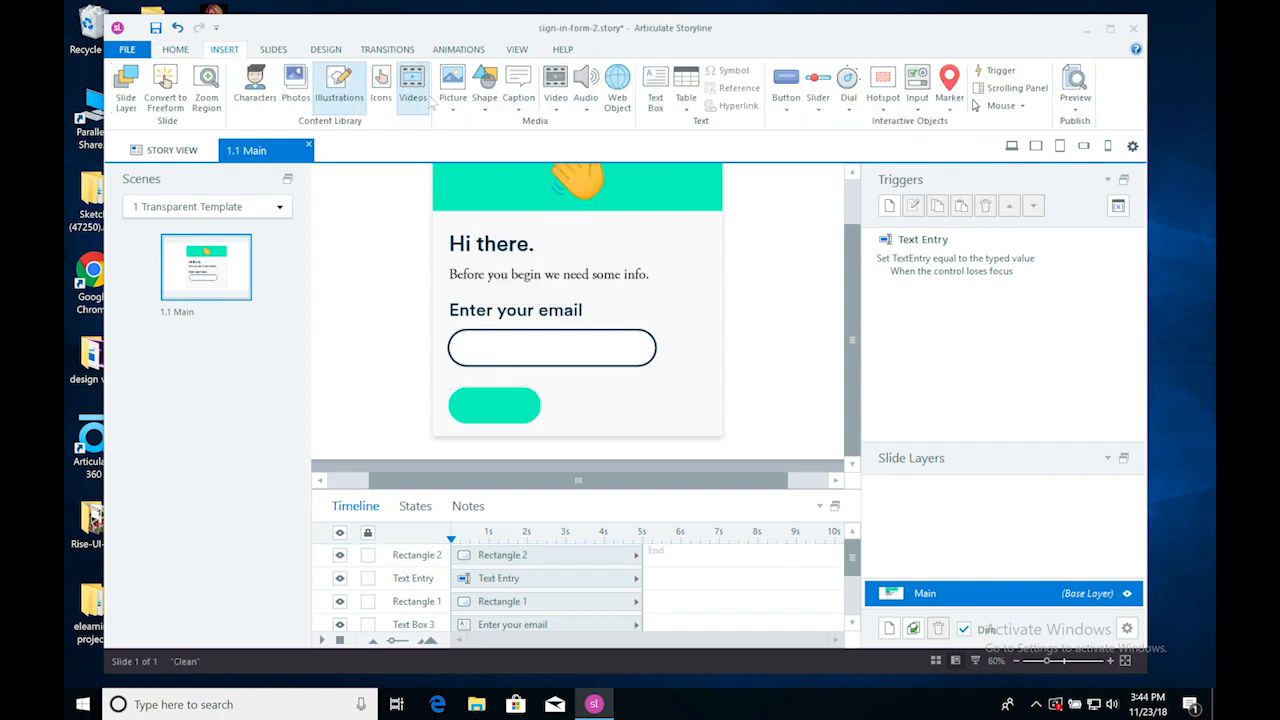
pyautogui.click(659, 90)
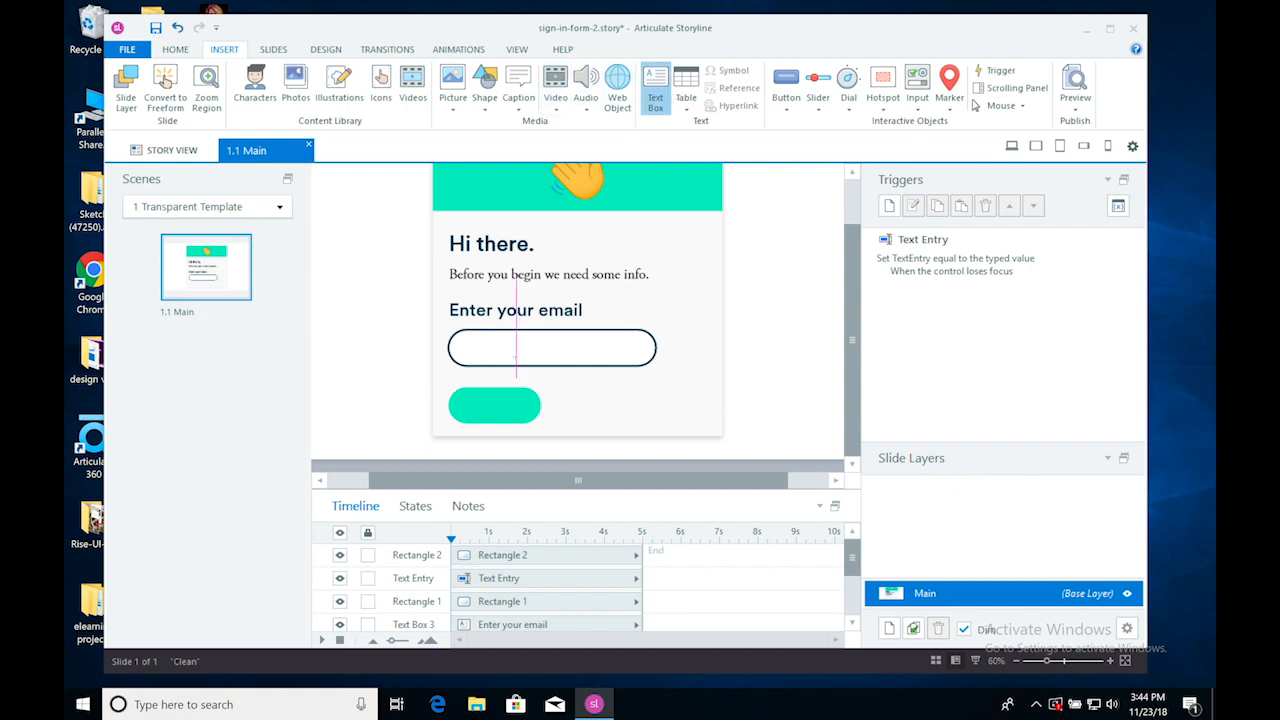
pyautogui.click(477, 403)
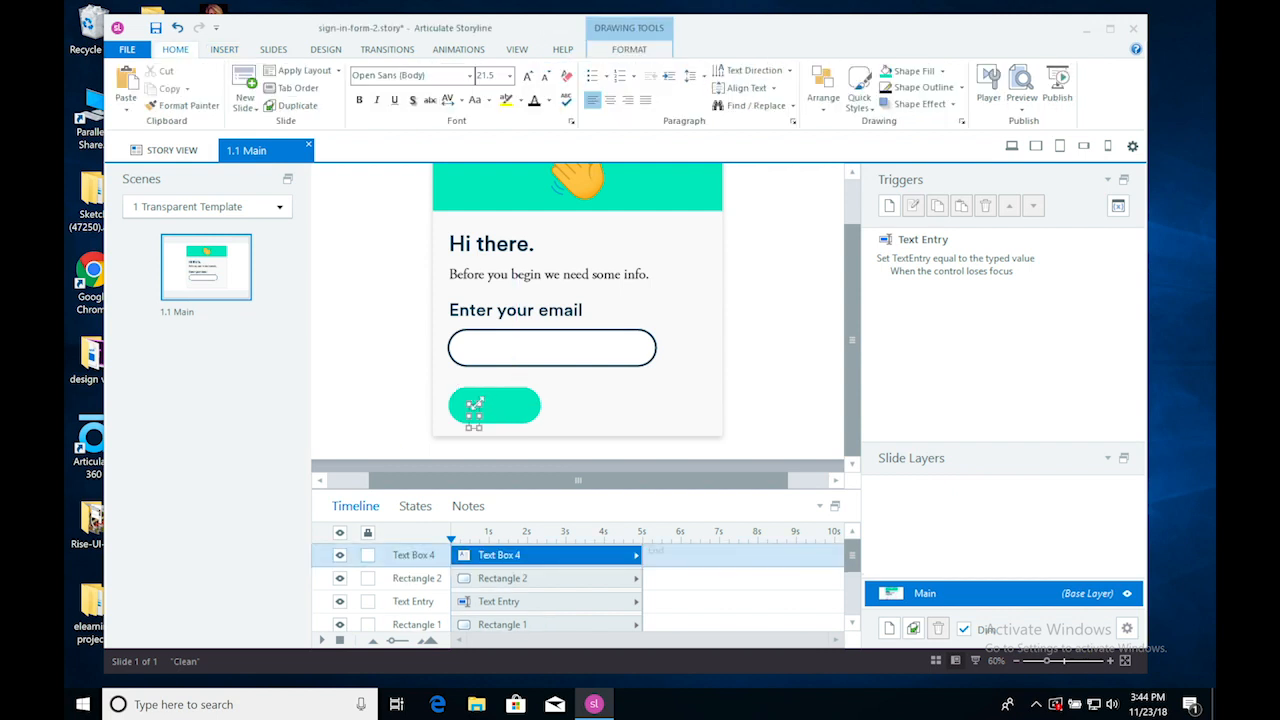
pyautogui.write('SUBMIT')
pyautogui.doubleClick(500, 414)
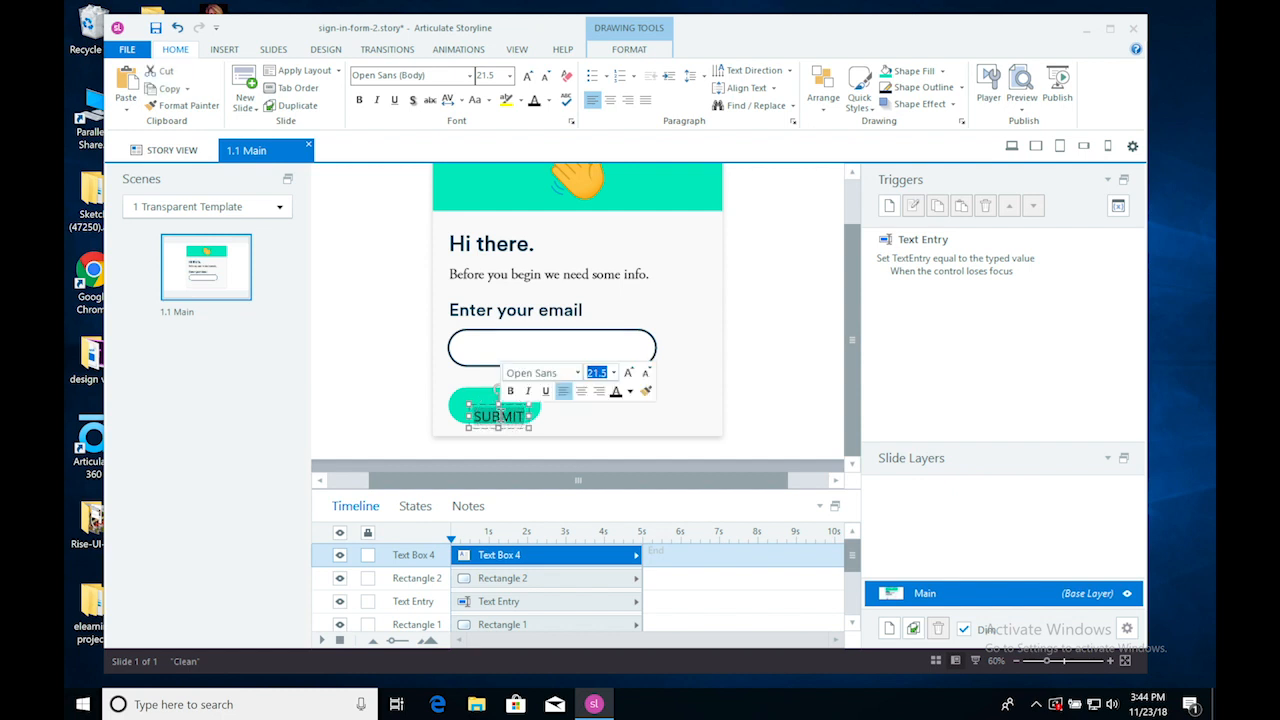
pyautogui.click(434, 405)
pyautogui.click(506, 414)
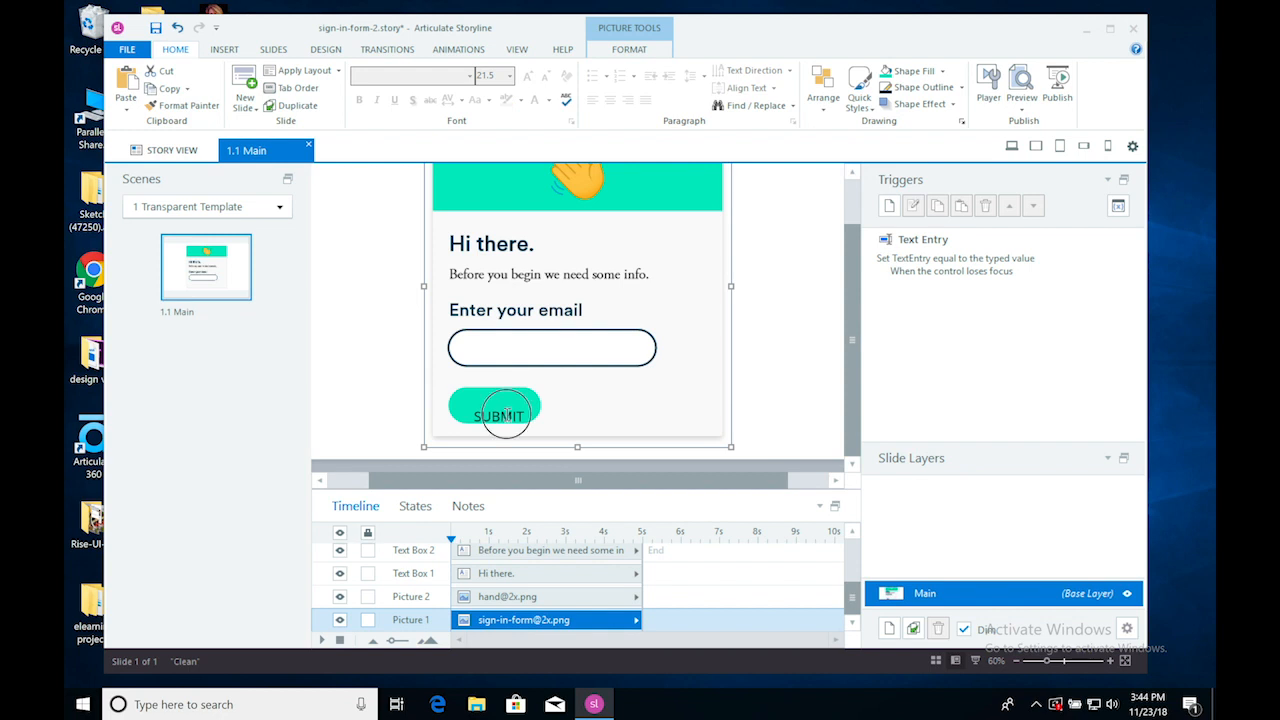
pyautogui.moveTo(498, 396); pyautogui.dragTo(505, 393)
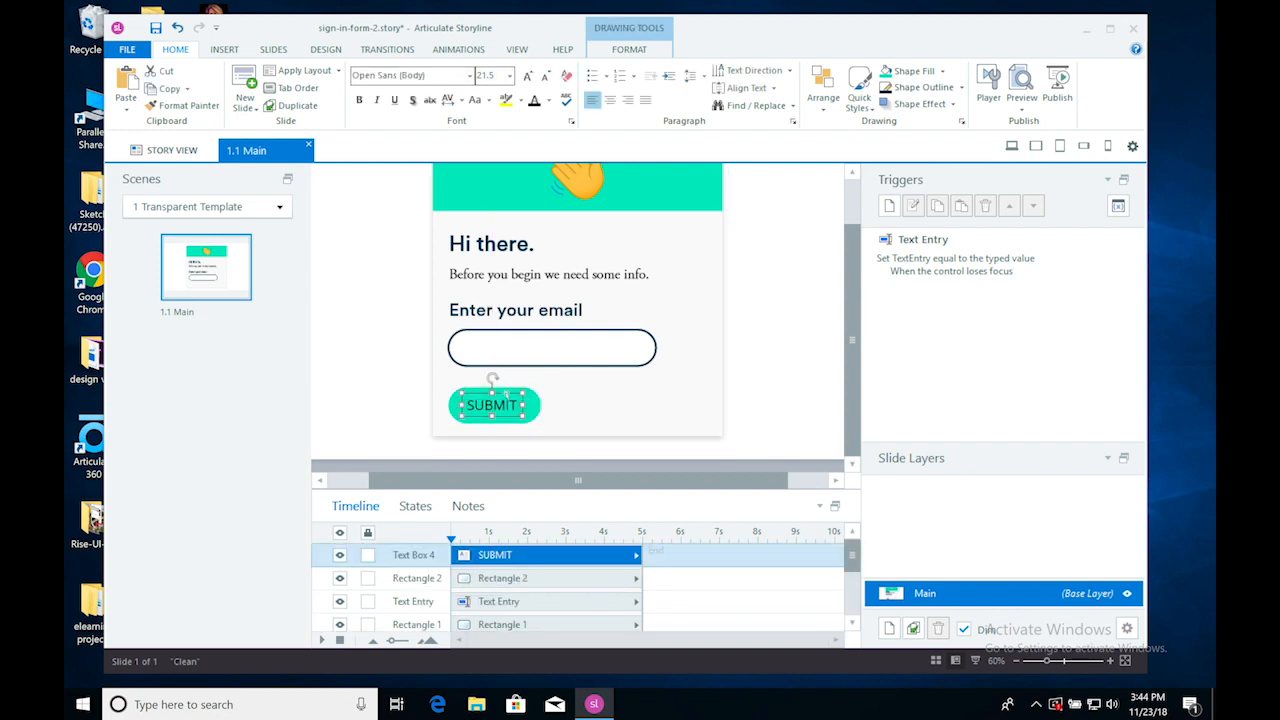
# Center the SUBMIT text box horizontally and vertically on the green button, then clear the selection.
pyautogui.keyDown('shift'); pyautogui.click(531, 405); pyautogui.keyUp('shift')
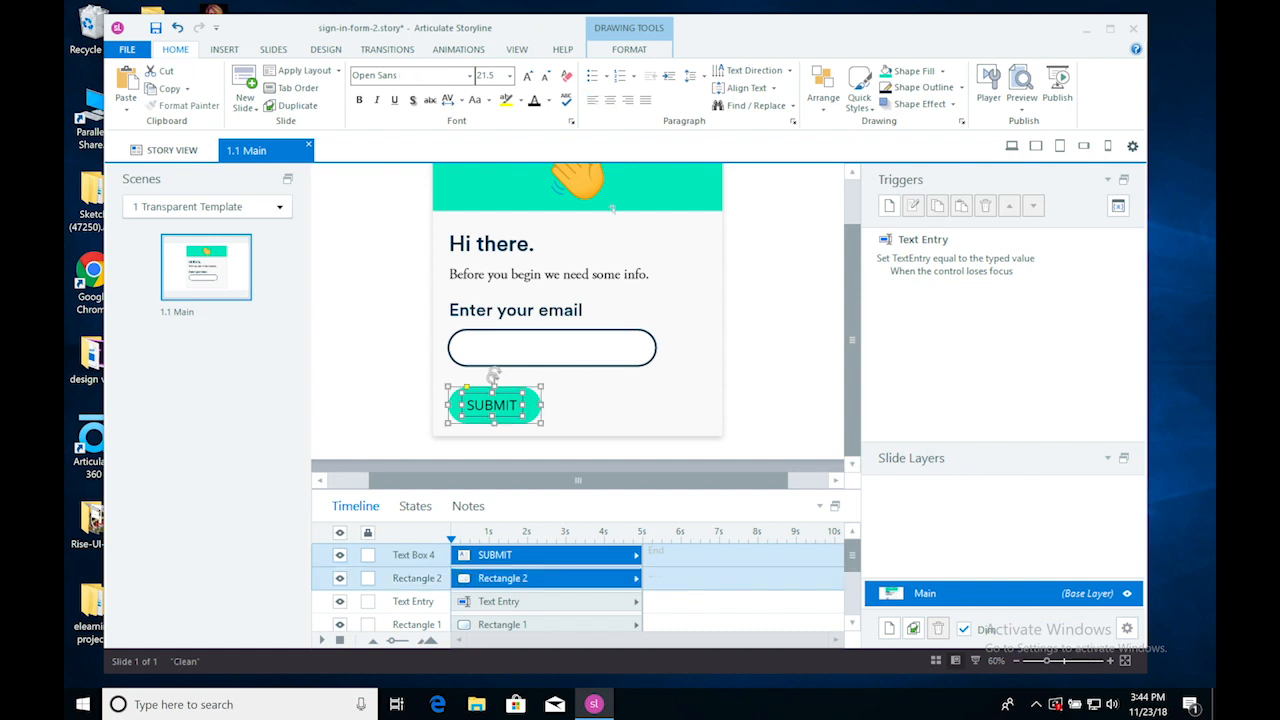
pyautogui.click(629, 49)
pyautogui.click(662, 72)
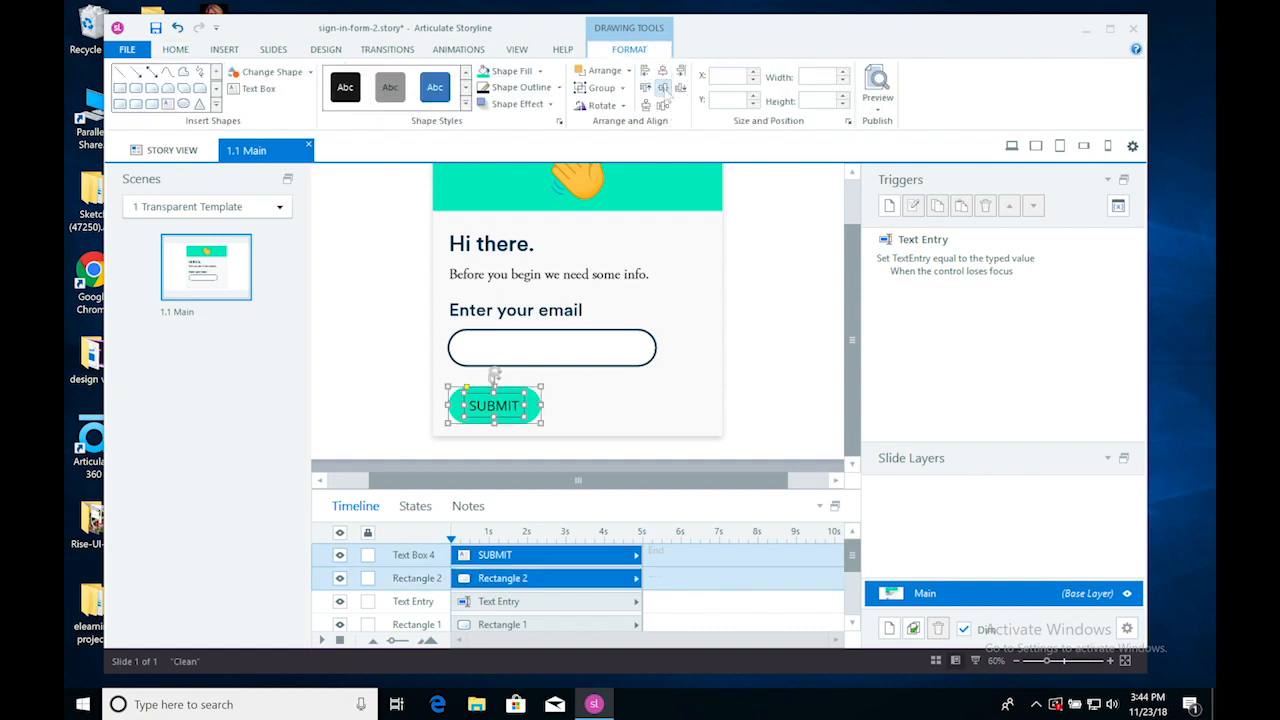
pyautogui.click(570, 399)
# Format the SUBMIT text in Circular Std Medium, size 22, with the dark color sampled from the "Hi there." heading.
pyautogui.click(515, 403)
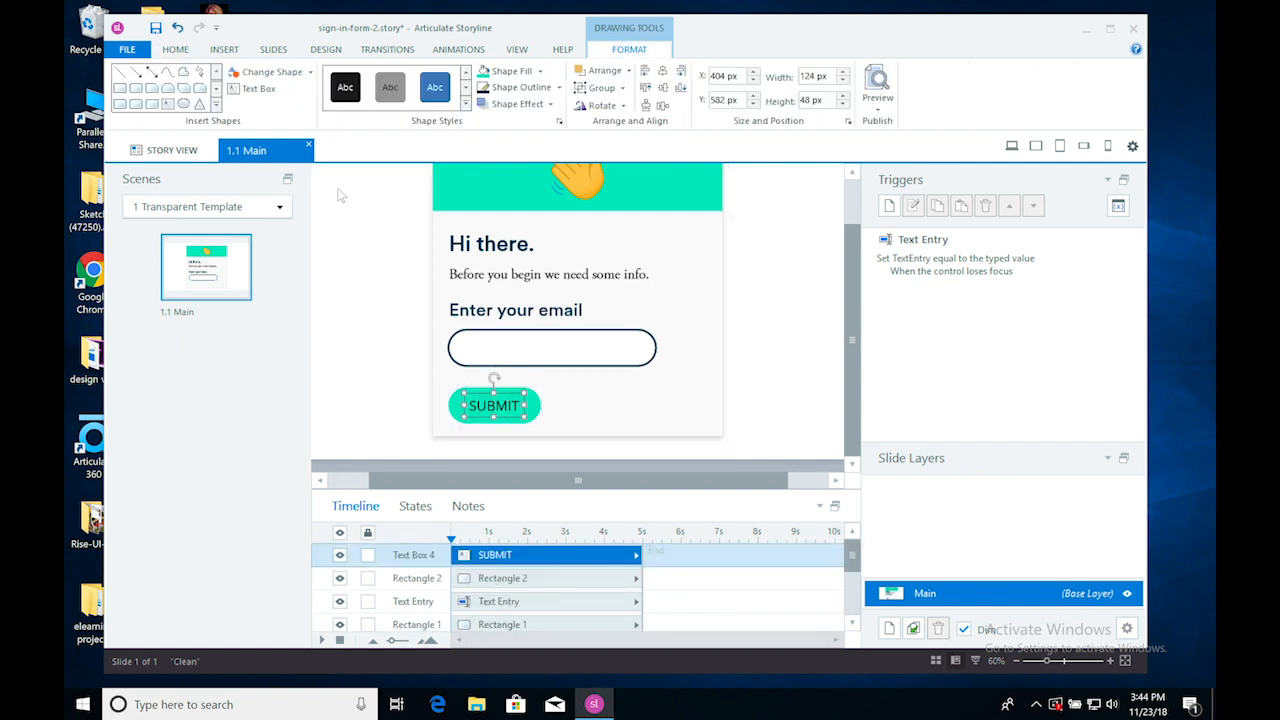
pyautogui.click(181, 53)
pyautogui.click(430, 74)
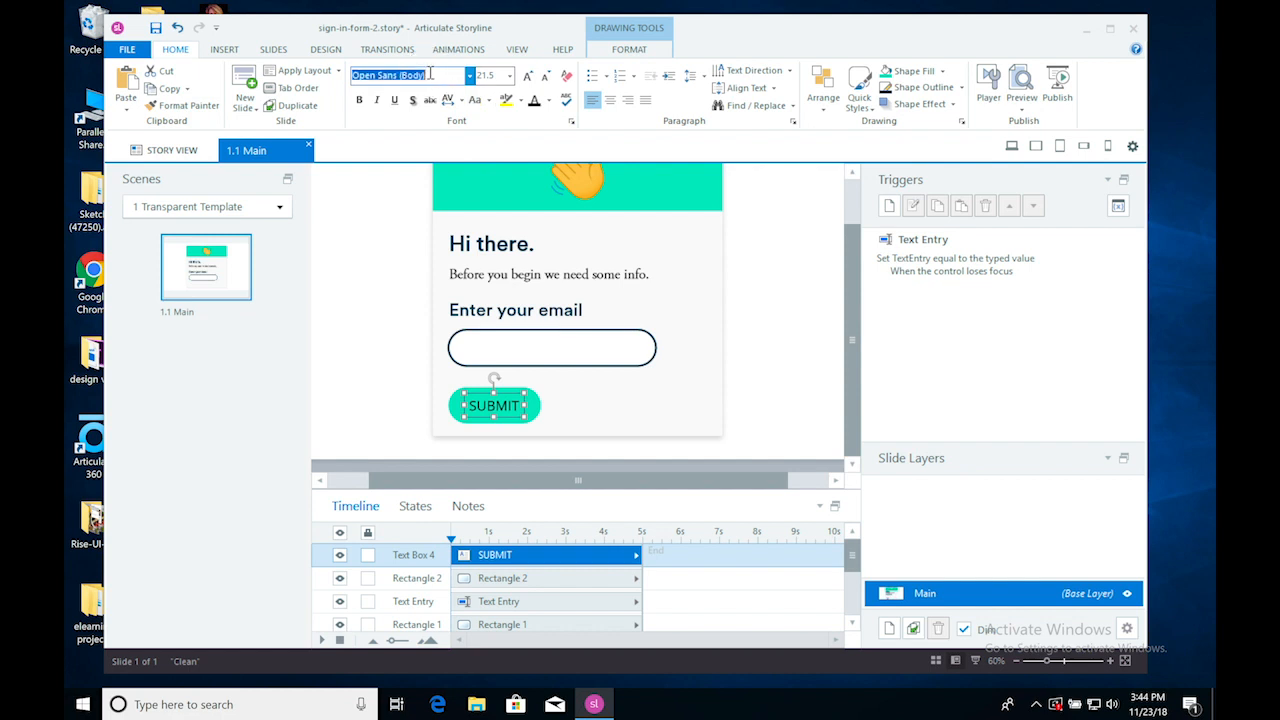
pyautogui.write('Circular Std Medium')
pyautogui.click(548, 101)
pyautogui.click(572, 251)
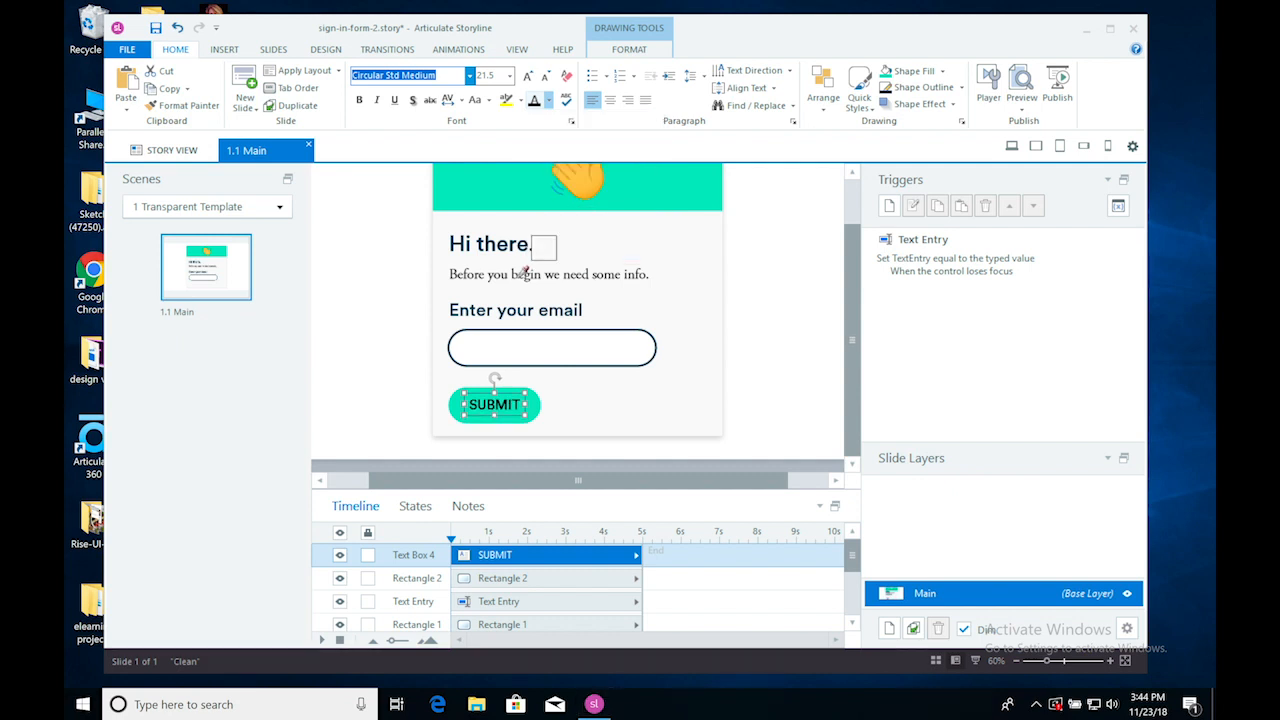
pyautogui.click(517, 240)
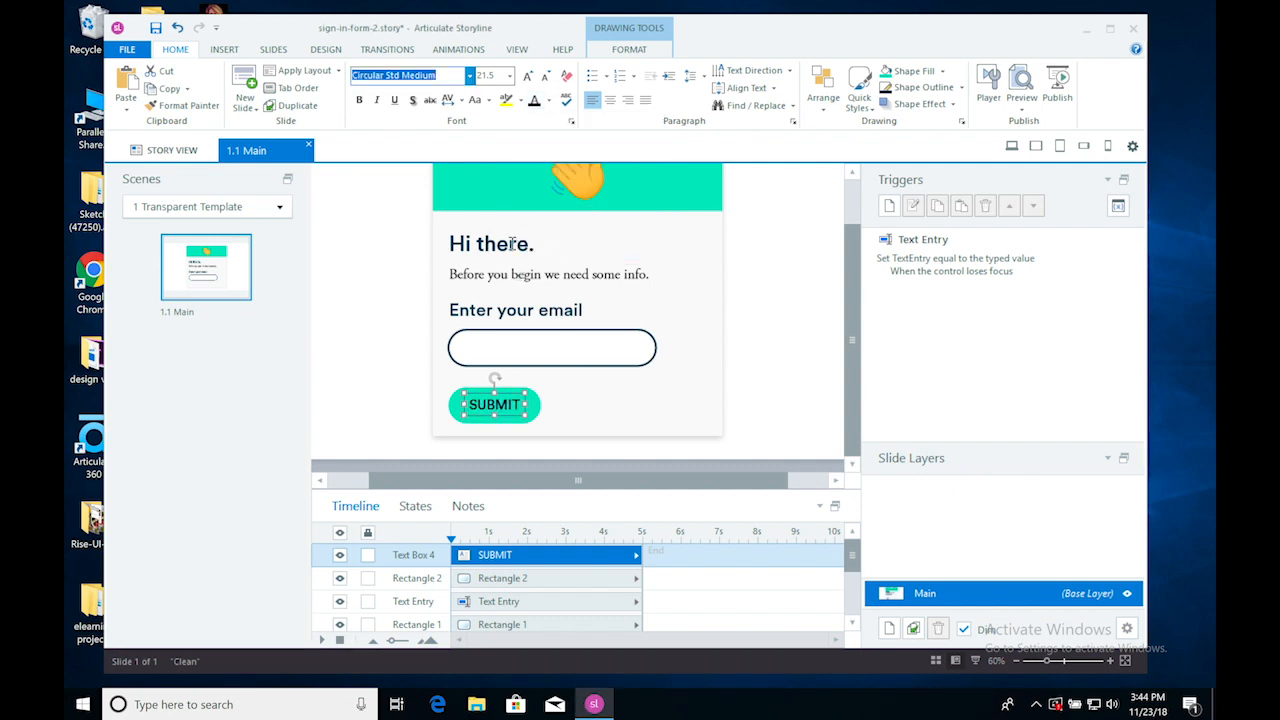
pyautogui.click(493, 76)
pyautogui.write('22')
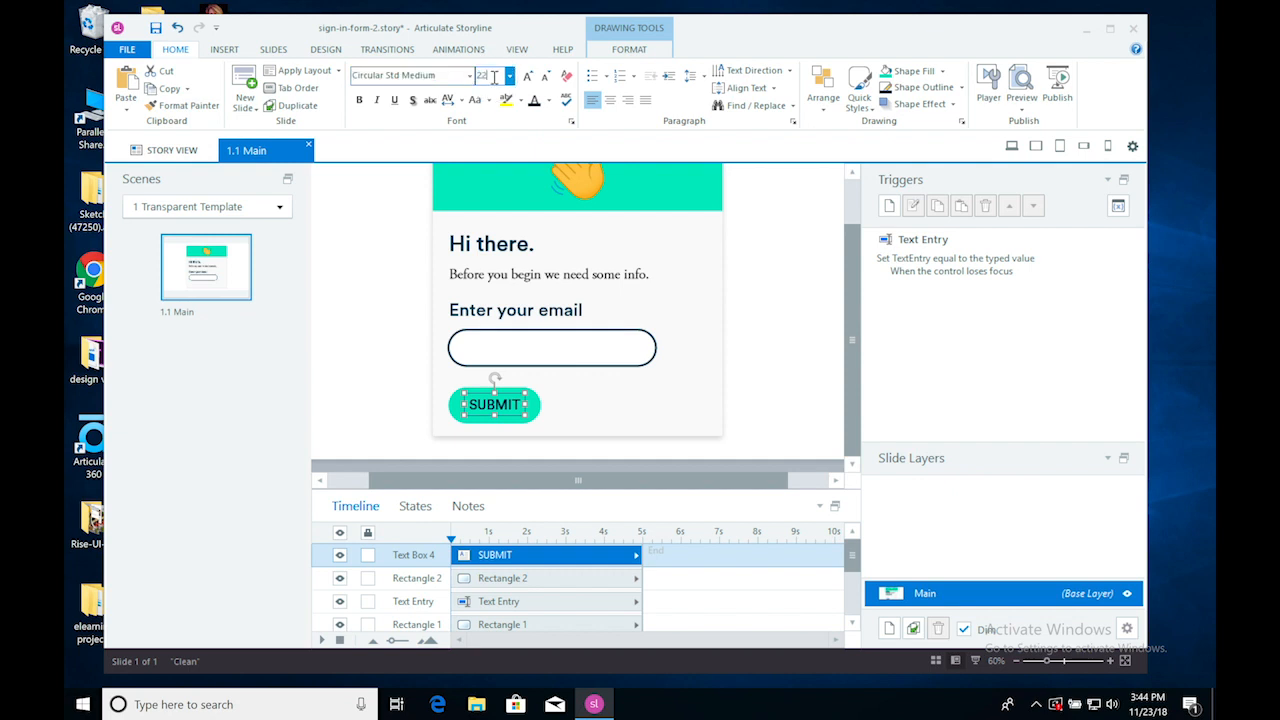
pyautogui.press('Return')
# Realign the reformatted SUBMIT text box to the center of the green button.
pyautogui.keyDown('shift'); pyautogui.click(536, 412); pyautogui.keyUp('shift')
pyautogui.click(652, 50)
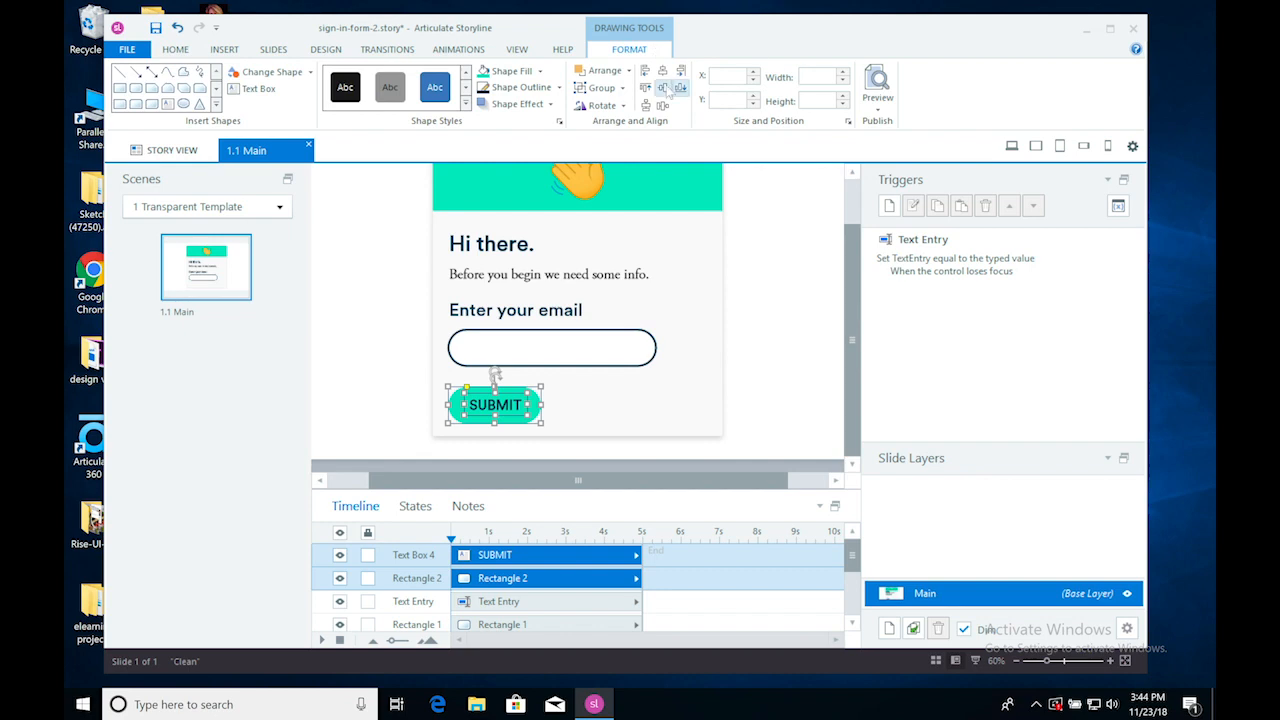
pyautogui.click(663, 88)
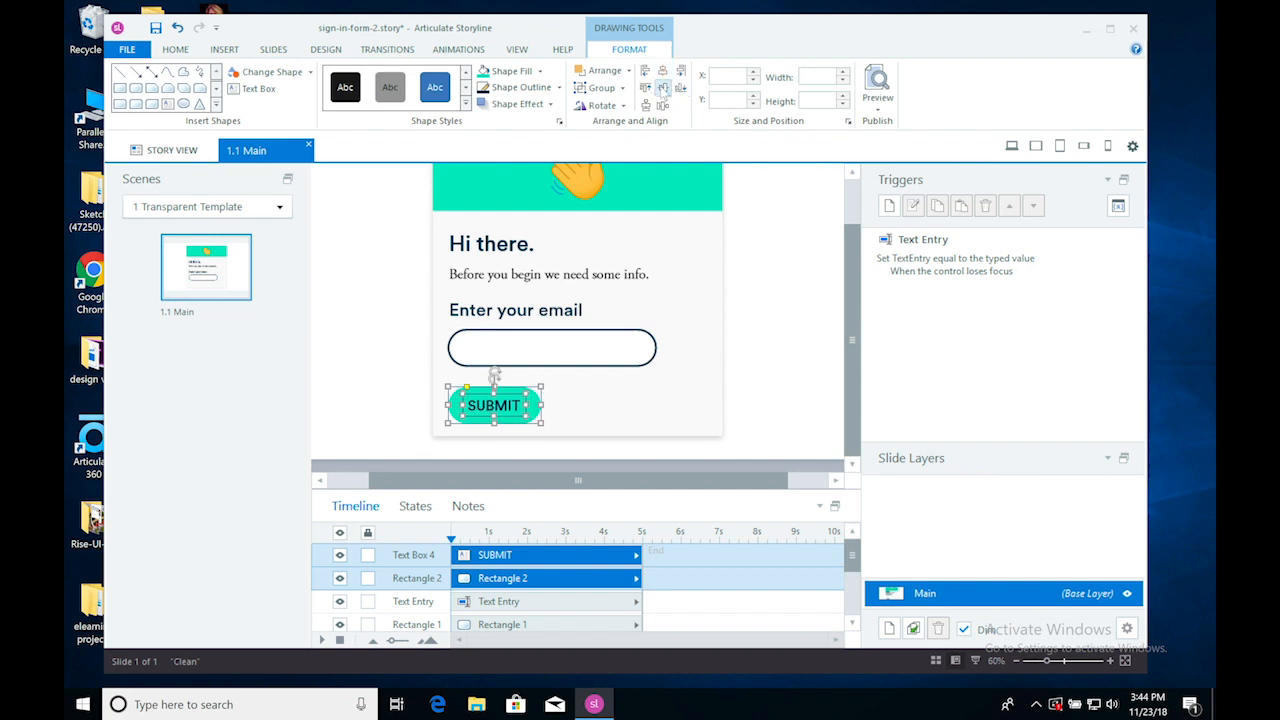
pyautogui.click(620, 405)
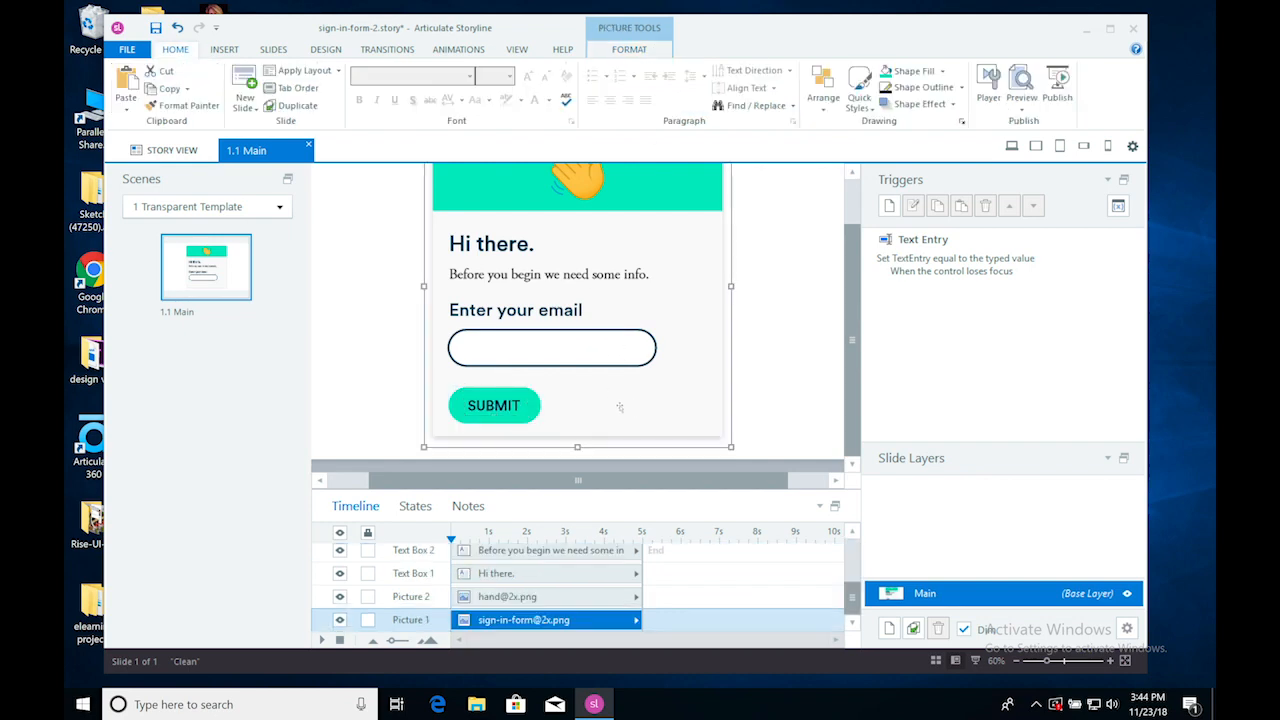
# Move the SUBMIT text box off to the right of the button and enter SUBMIT directly inside the green rectangle.
pyautogui.click(493, 404)
pyautogui.moveTo(483, 400); pyautogui.dragTo(638, 408)
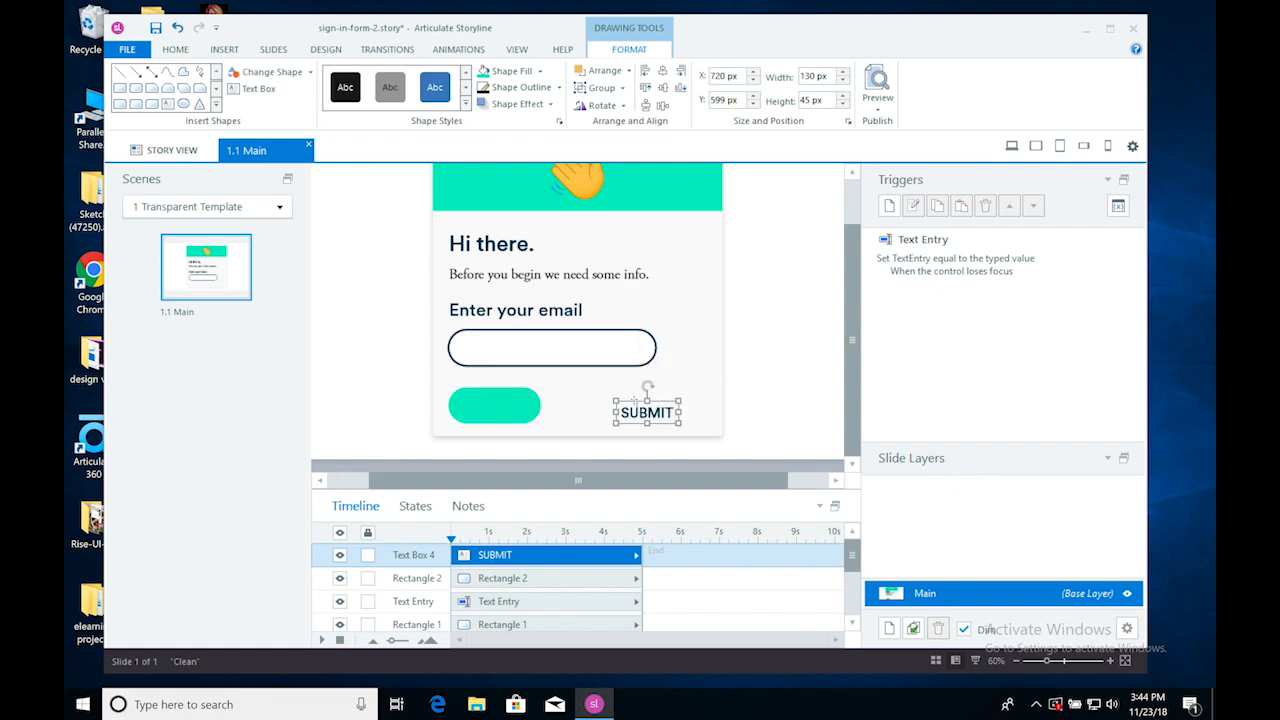
pyautogui.click(499, 410)
pyautogui.write('SUBMIT')
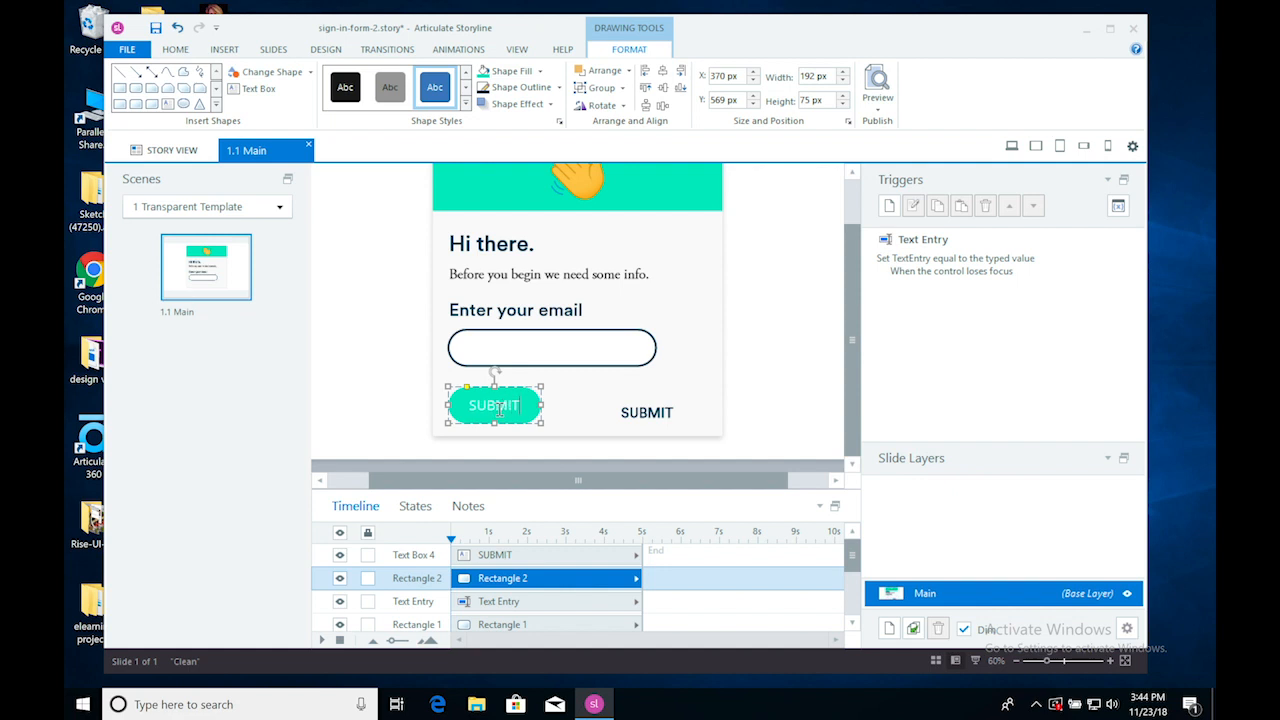
# Format the SUBMIT text inside the green rectangle with the dark font color, size 22 and the Circular Std Medium font.
pyautogui.doubleClick(498, 406)
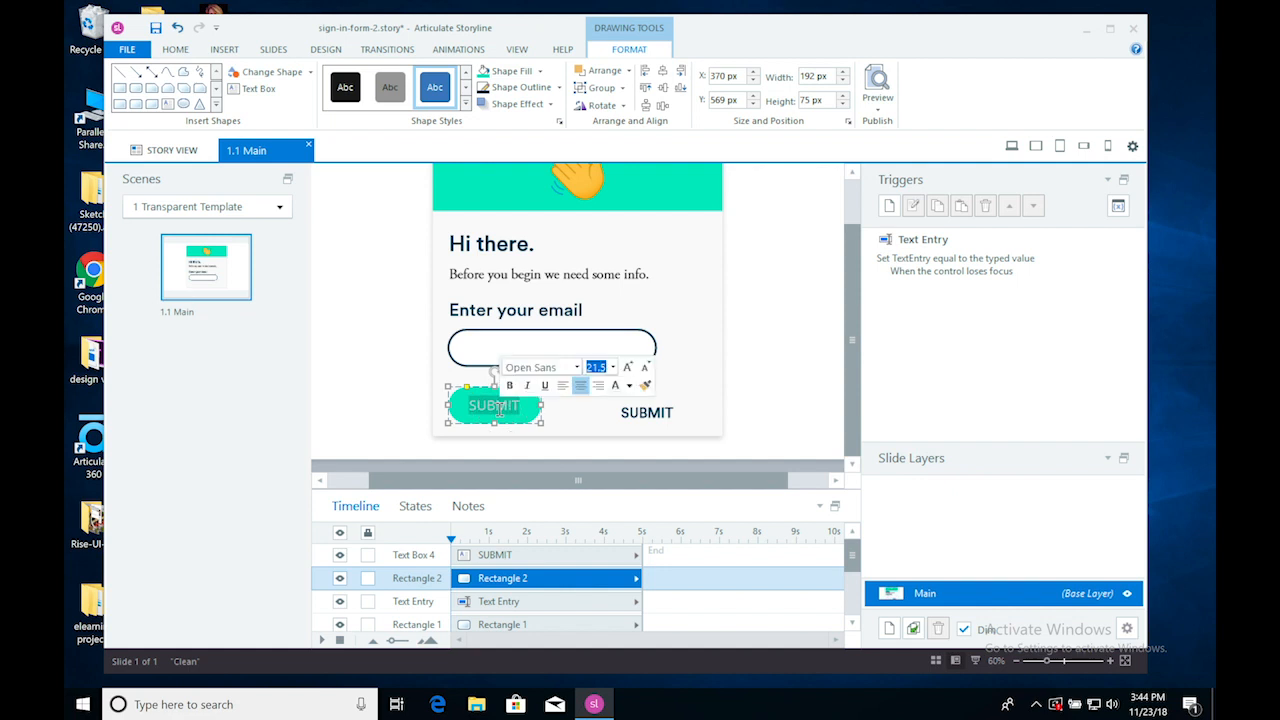
pyautogui.click(175, 49)
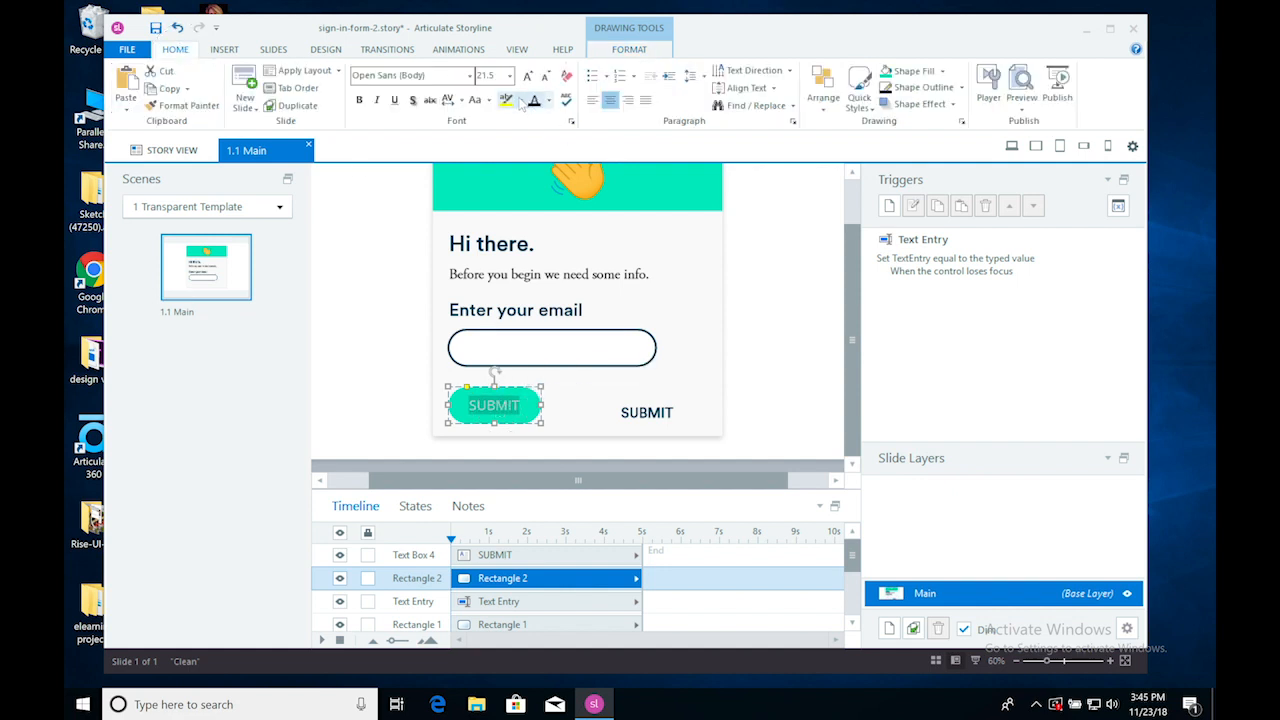
pyautogui.click(494, 74)
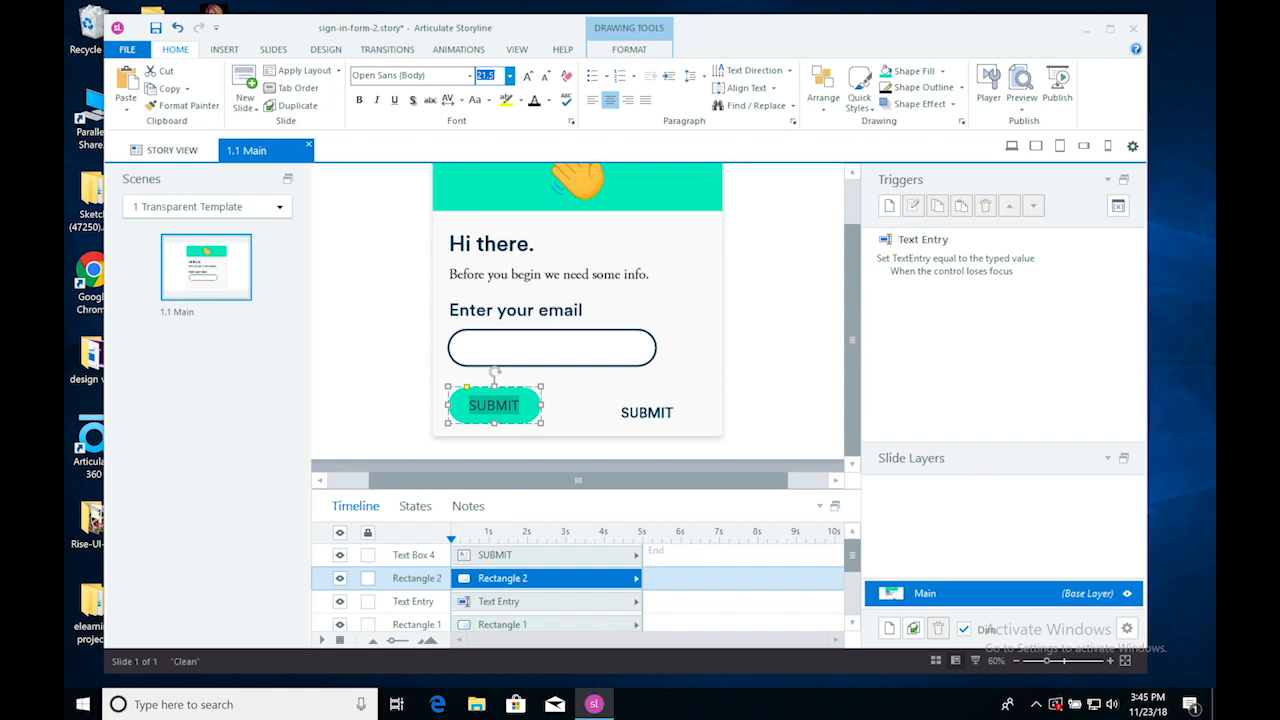
pyautogui.write('22')
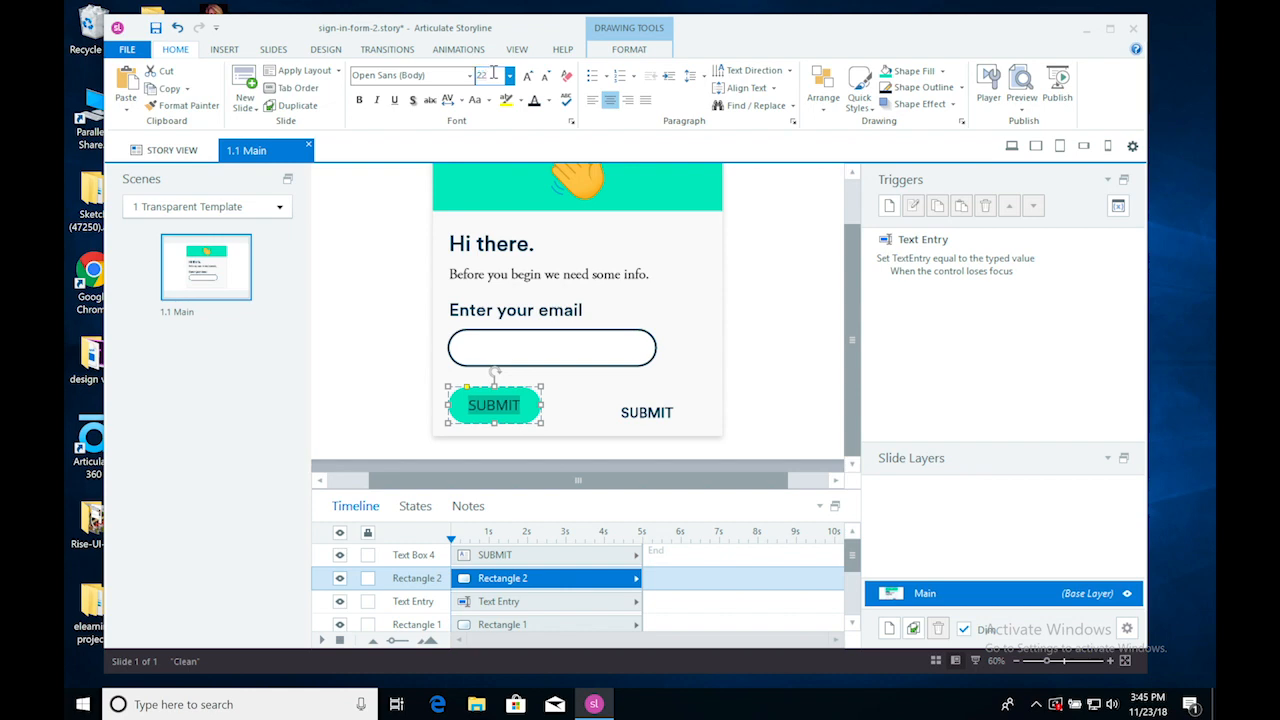
pyautogui.click(437, 74)
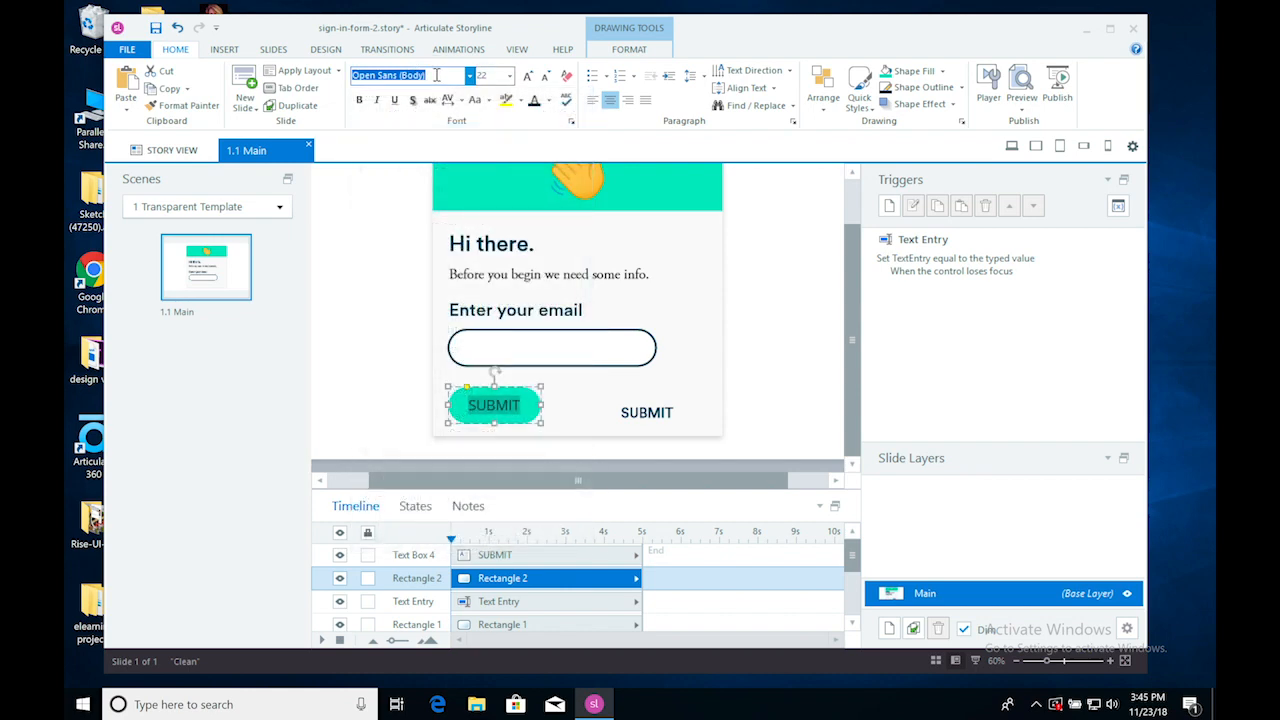
pyautogui.write('Circular Std Medium')
pyautogui.press('Return')
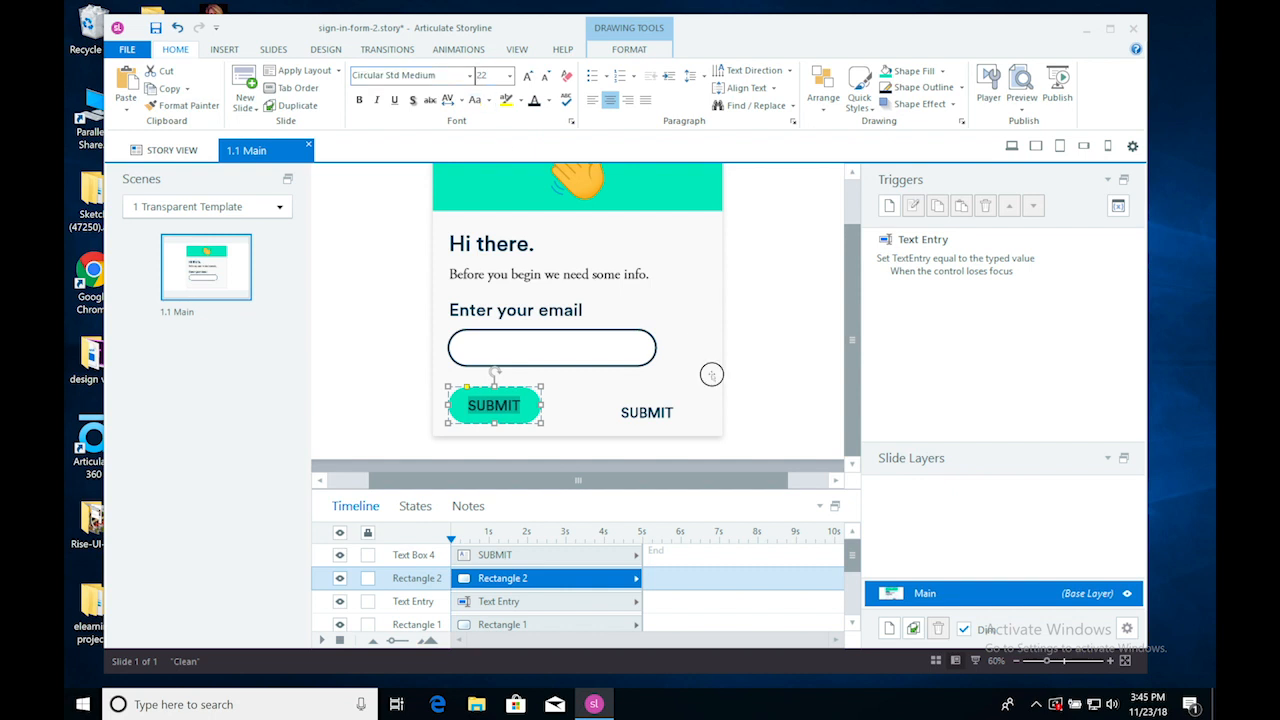
# Delete the spare SUBMIT text box beside the green button.
pyautogui.click(690, 390)
pyautogui.click(640, 410)
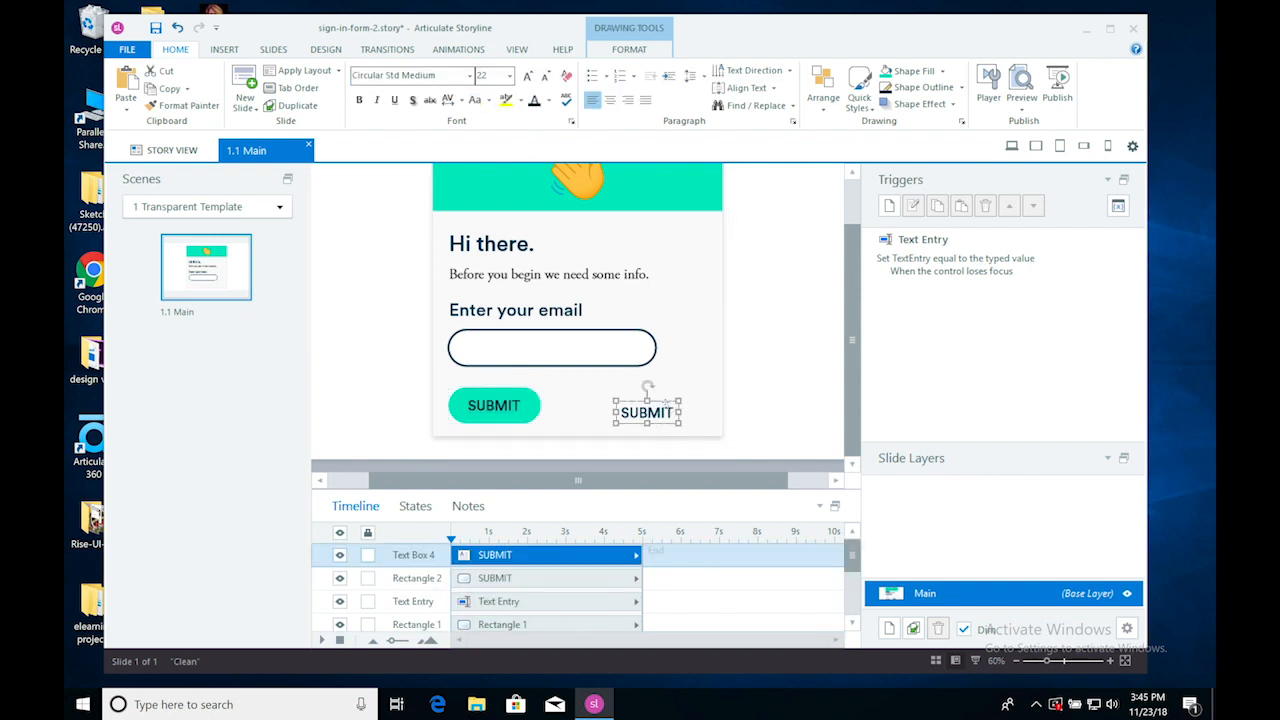
pyautogui.press('Delete')
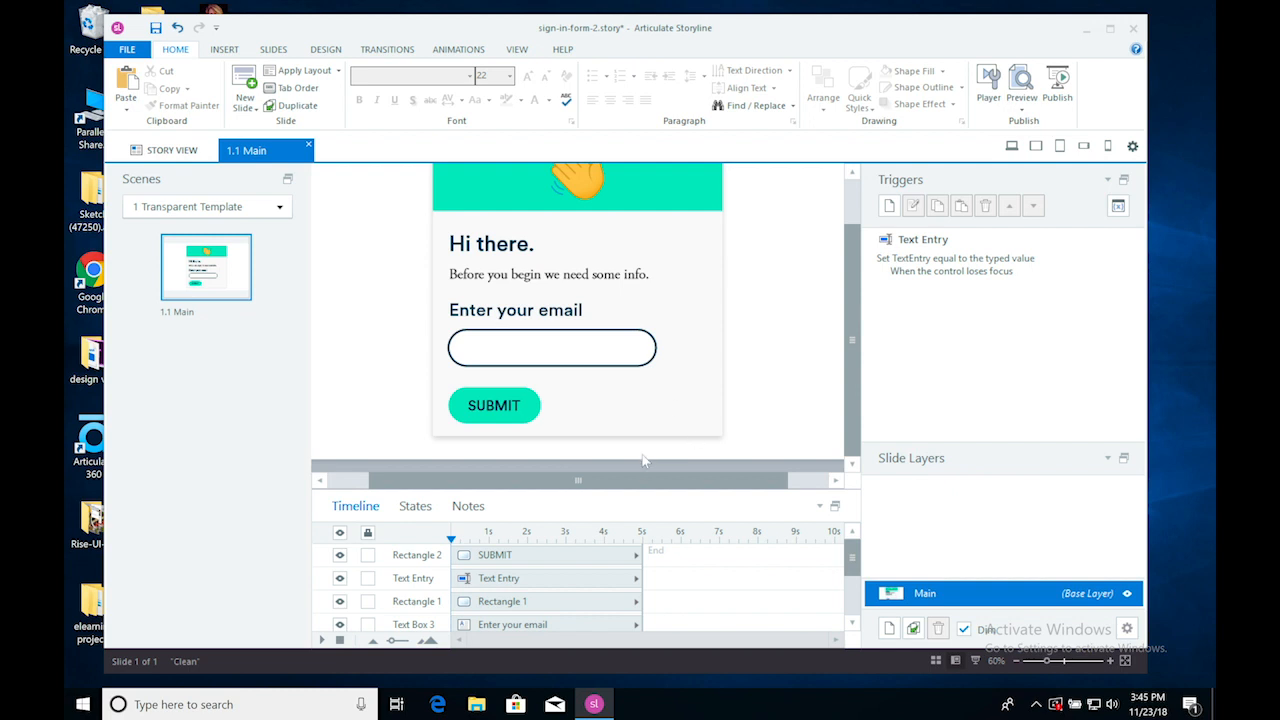
# Switch to Adobe XD to check the SUBMIT button's dimensions in the sign-in design, and return to Articulate Storyline.
pyautogui.moveTo(820, 700)
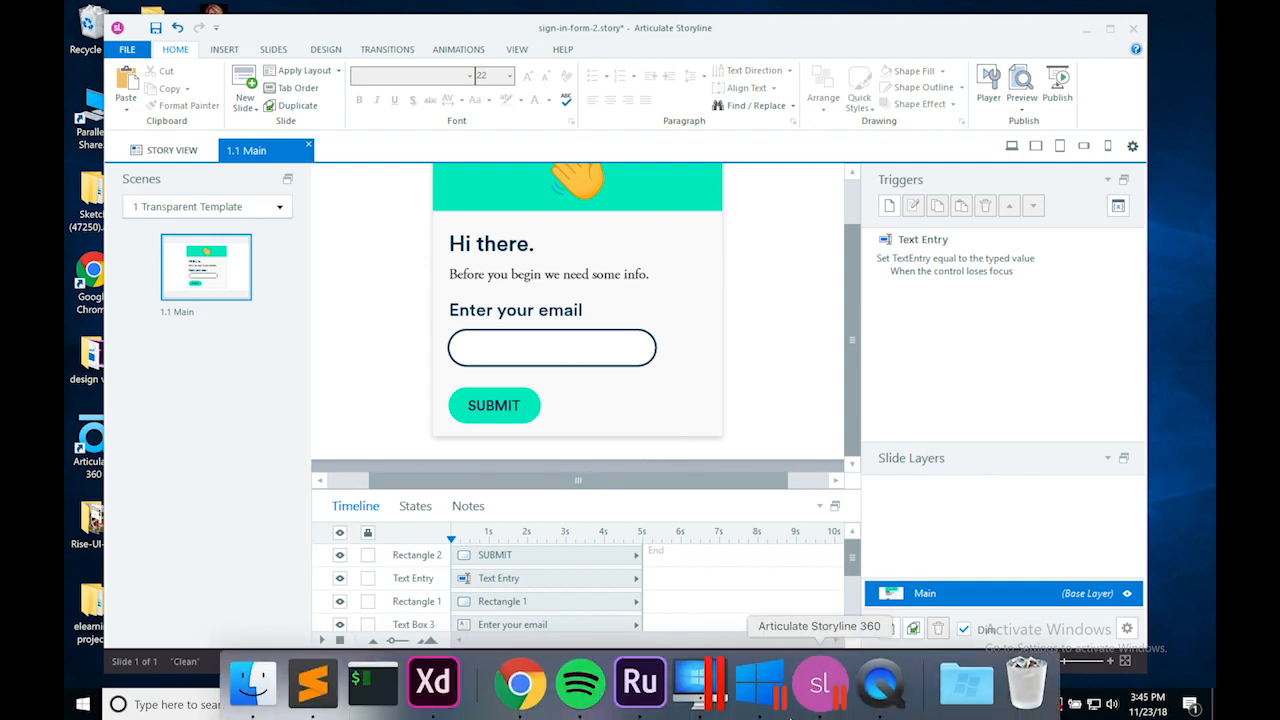
pyautogui.click(432, 684)
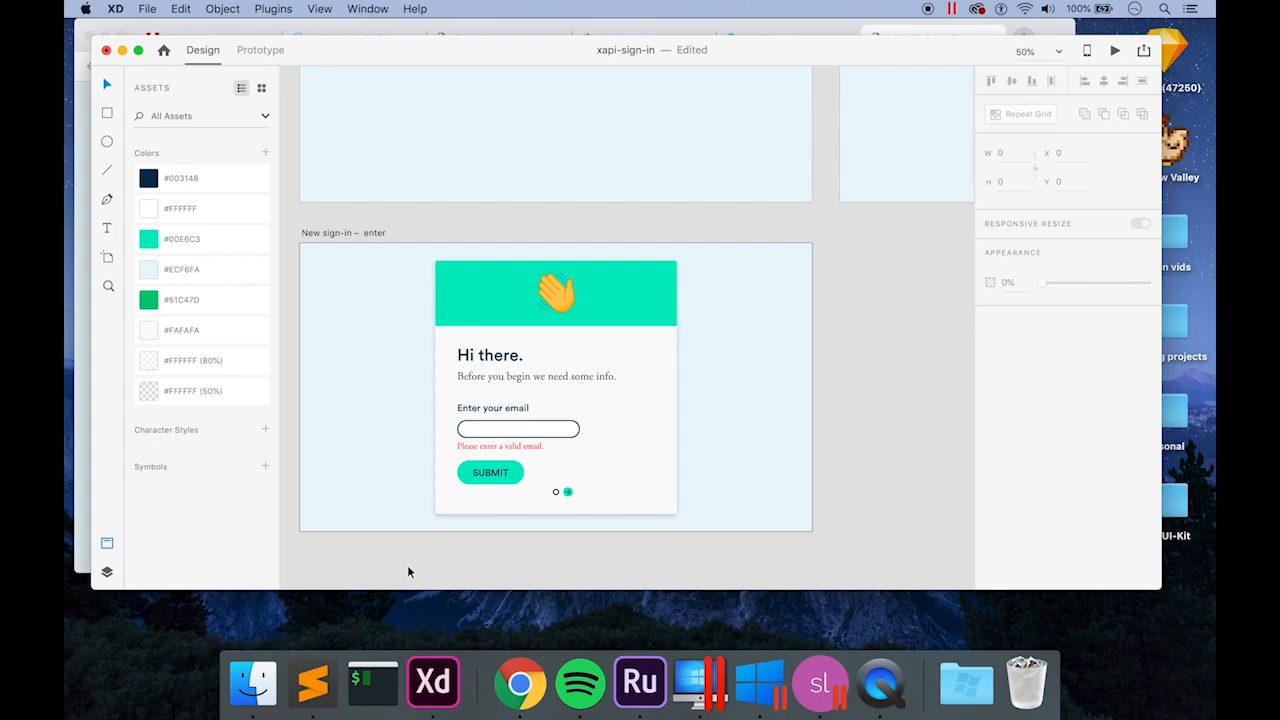
pyautogui.click(521, 474)
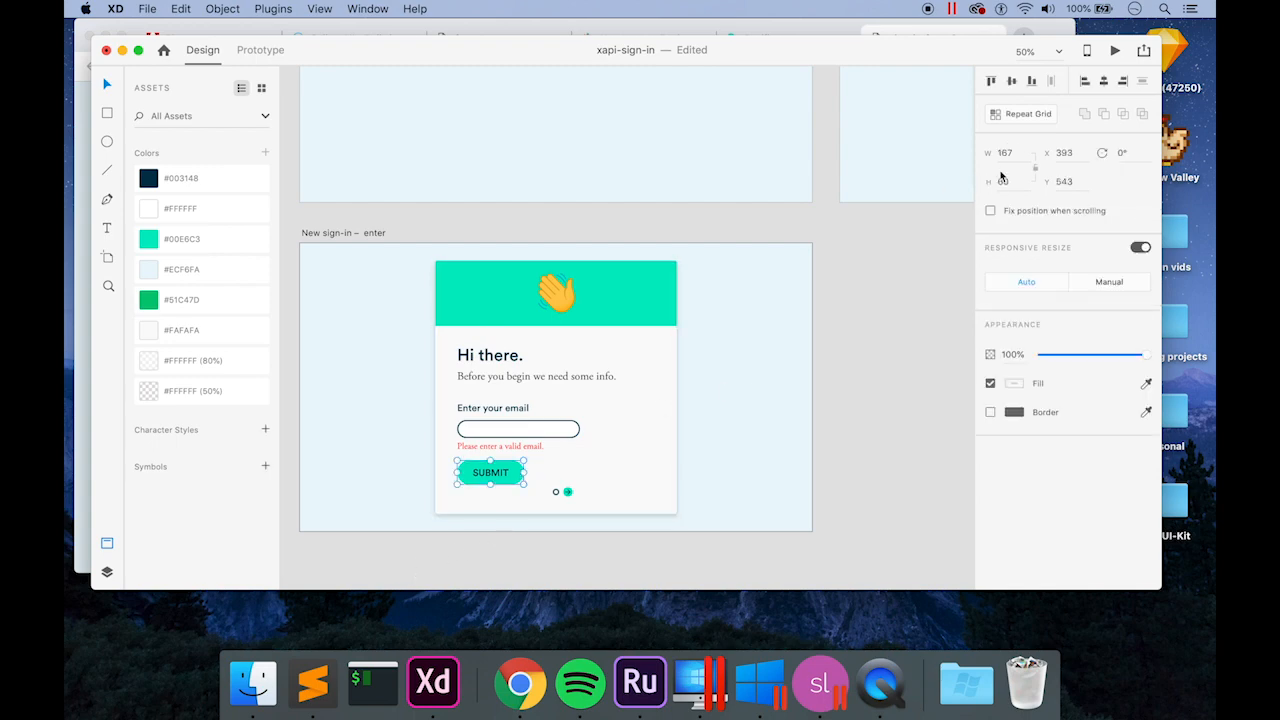
pyautogui.click(816, 676)
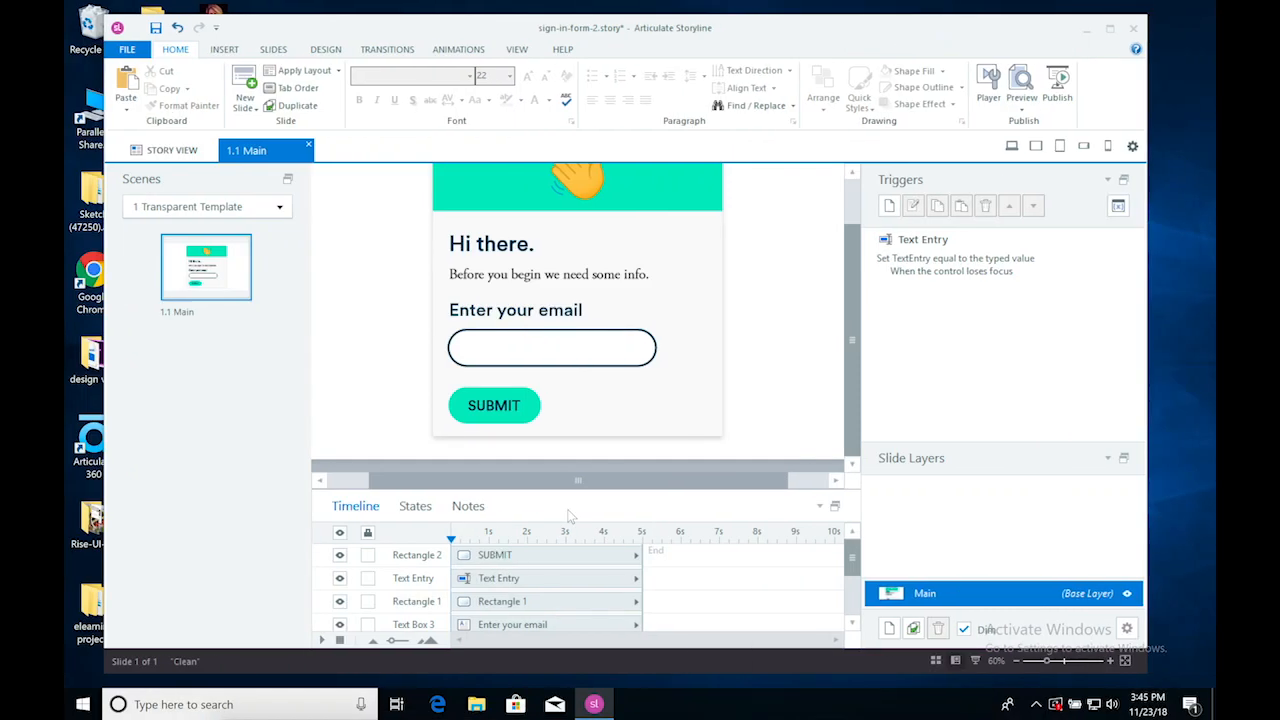
# Try widening the green SUBMIT button to about 270 px, and undo the resize.
pyautogui.click(532, 404)
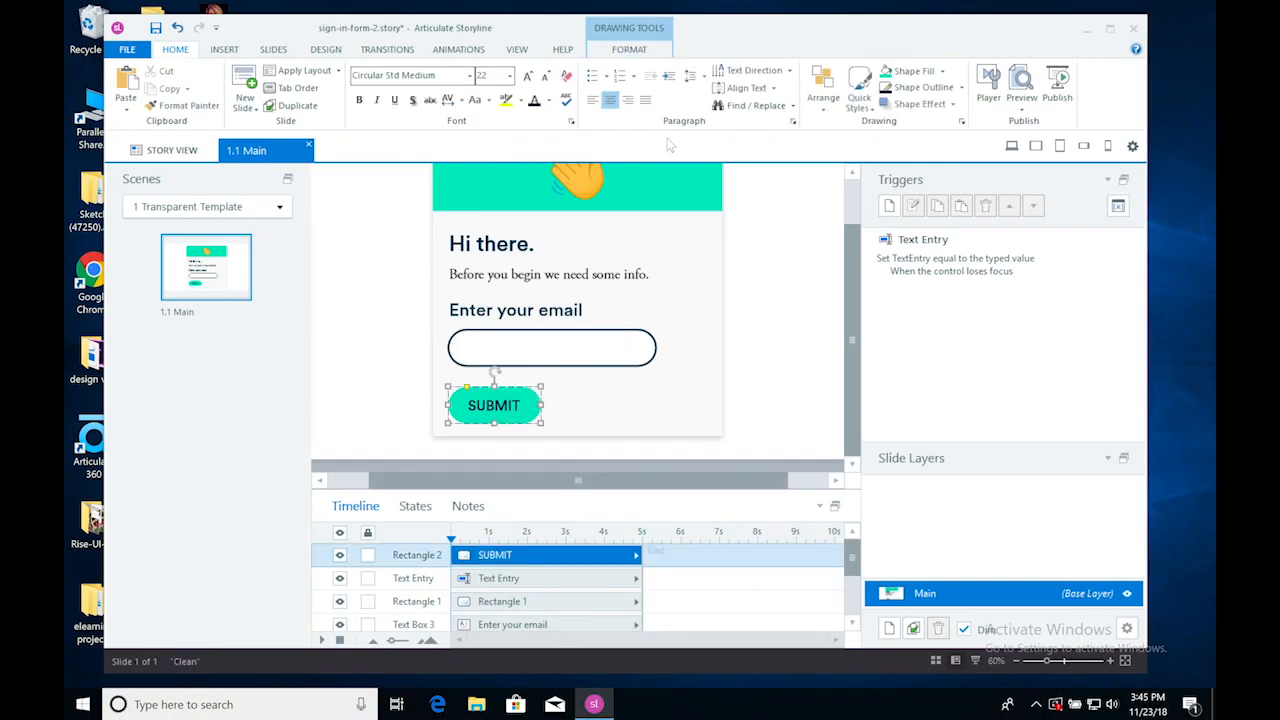
pyautogui.click(644, 50)
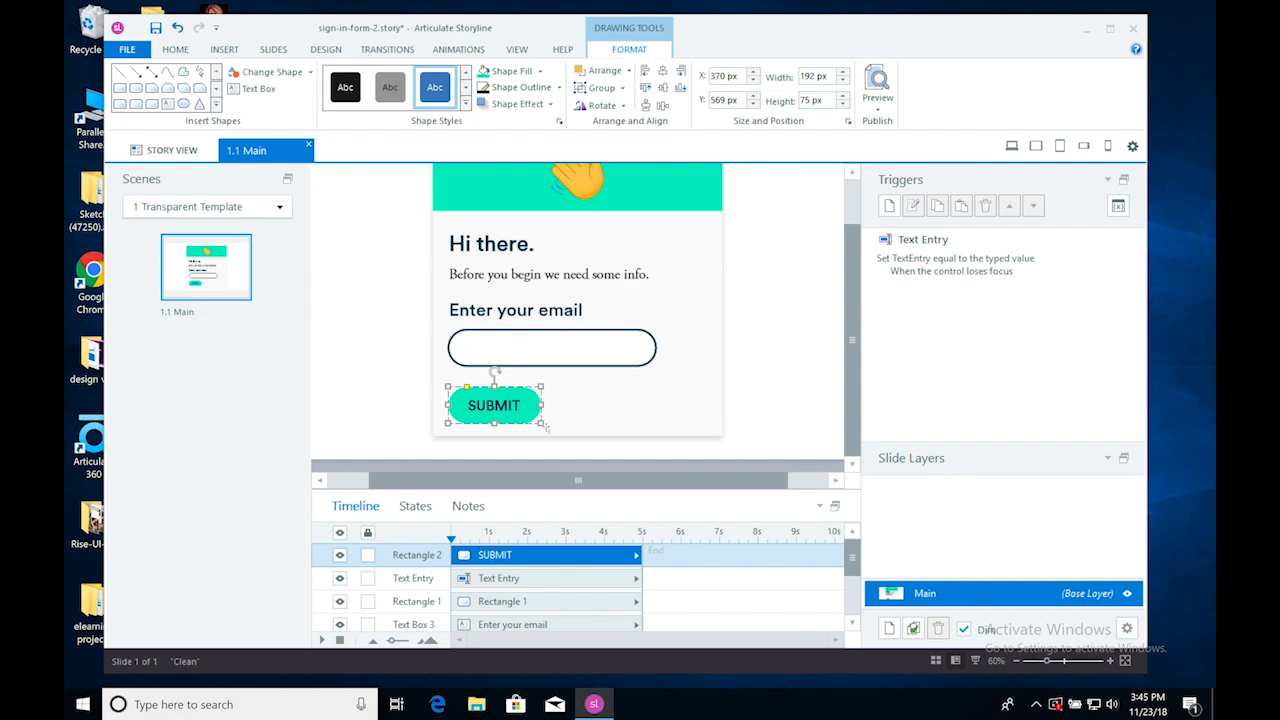
pyautogui.moveTo(543, 405); pyautogui.dragTo(577, 407)
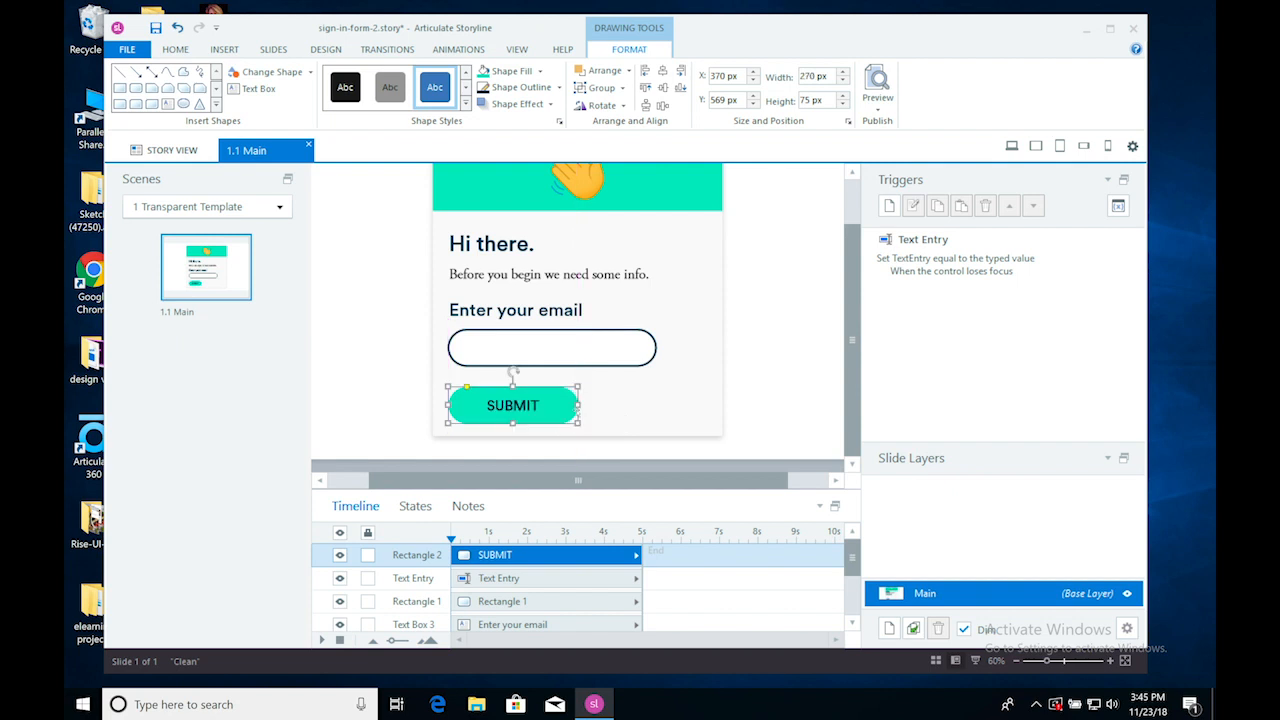
pyautogui.click(780, 422)
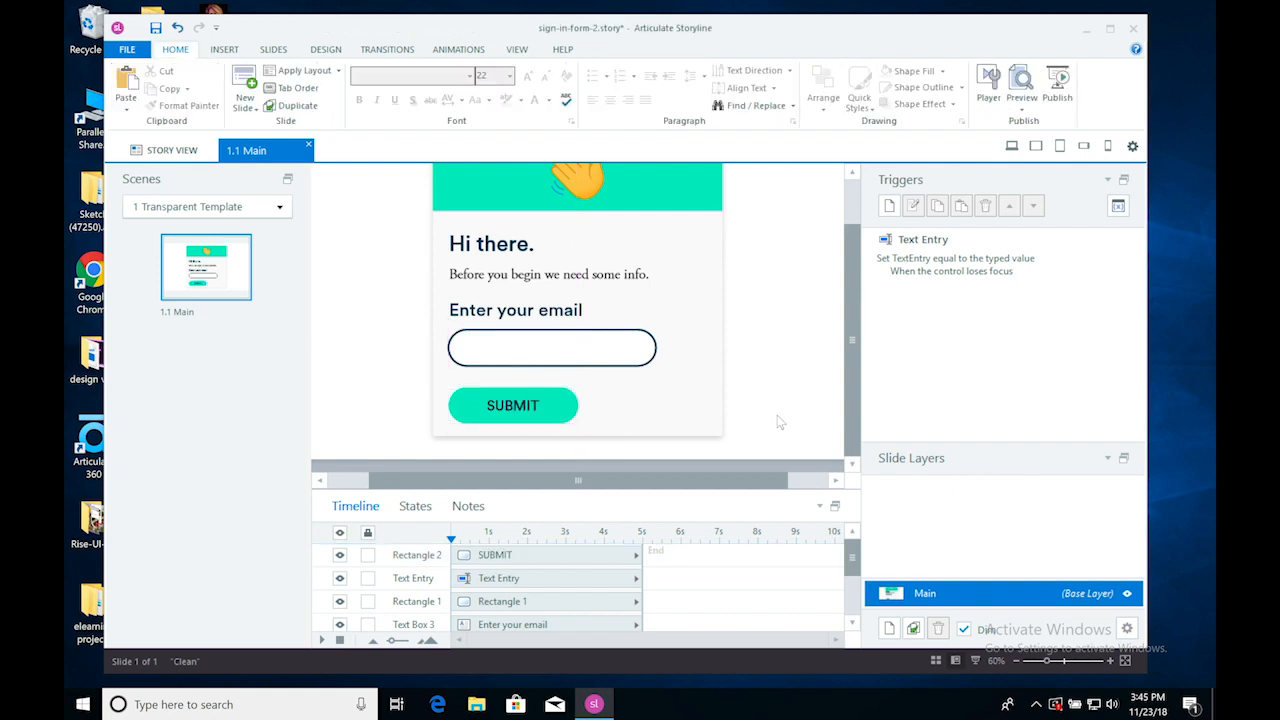
pyautogui.hotkey('ctrl', 'z')
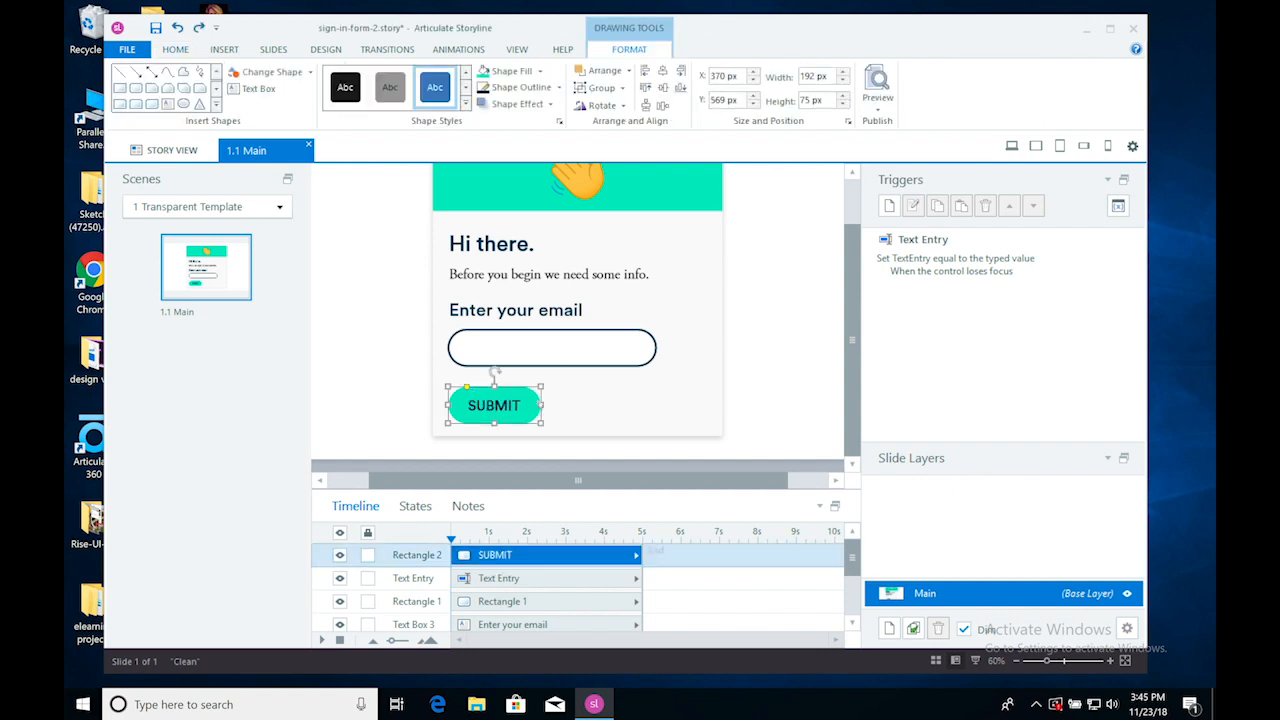
# Widen the green SUBMIT button to about 270 px and nudge it down to a Y position of 572 px.
pyautogui.moveTo(541, 405); pyautogui.dragTo(576, 404)
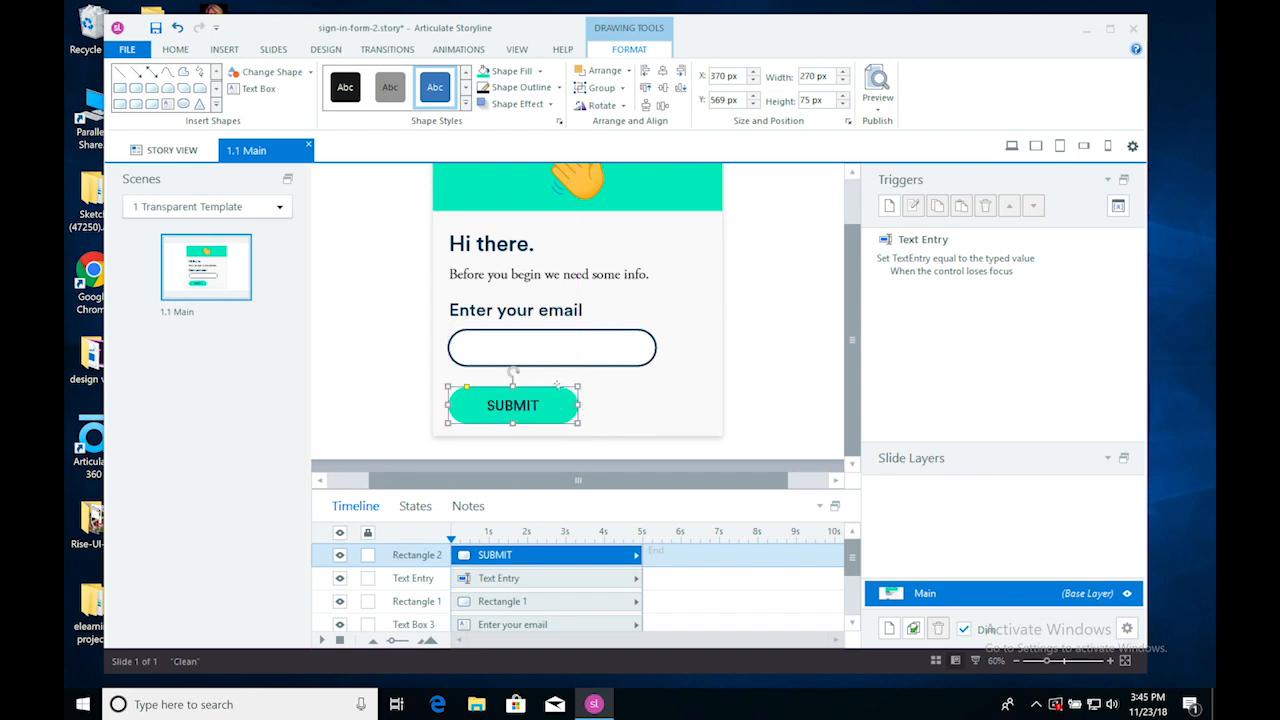
pyautogui.press('Up')
pyautogui.press('Up')
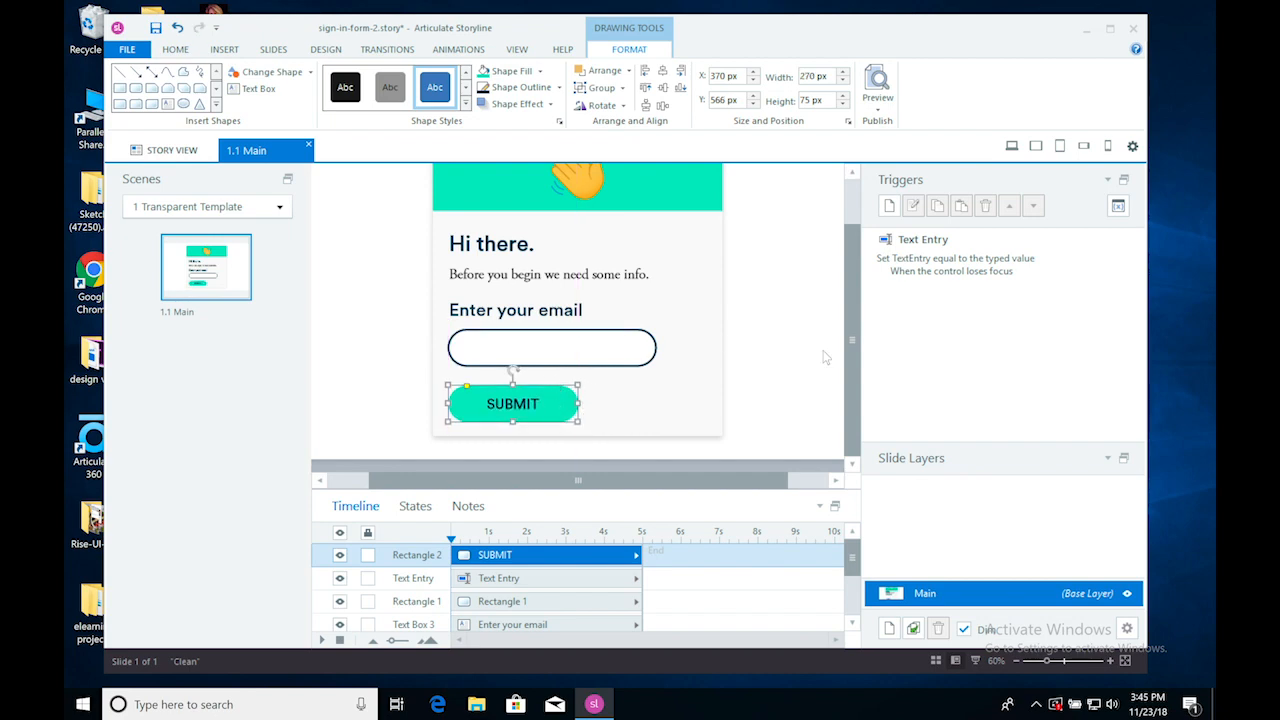
pyautogui.press('Down')
pyautogui.press('Down')
pyautogui.press('Down')
pyautogui.press('Down')
pyautogui.press('Down')
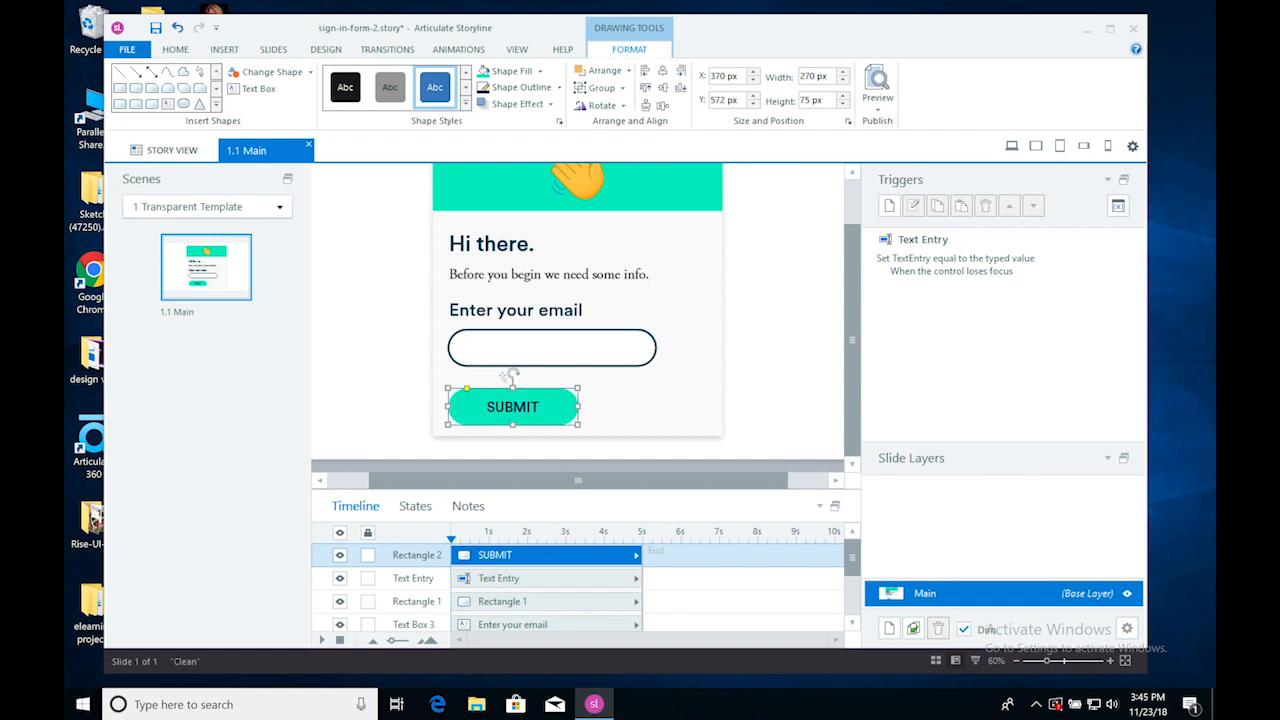
# Select the heading, intro text, email label, text entry and its pill frame, and nudge them slightly up the card.
pyautogui.click(511, 310)
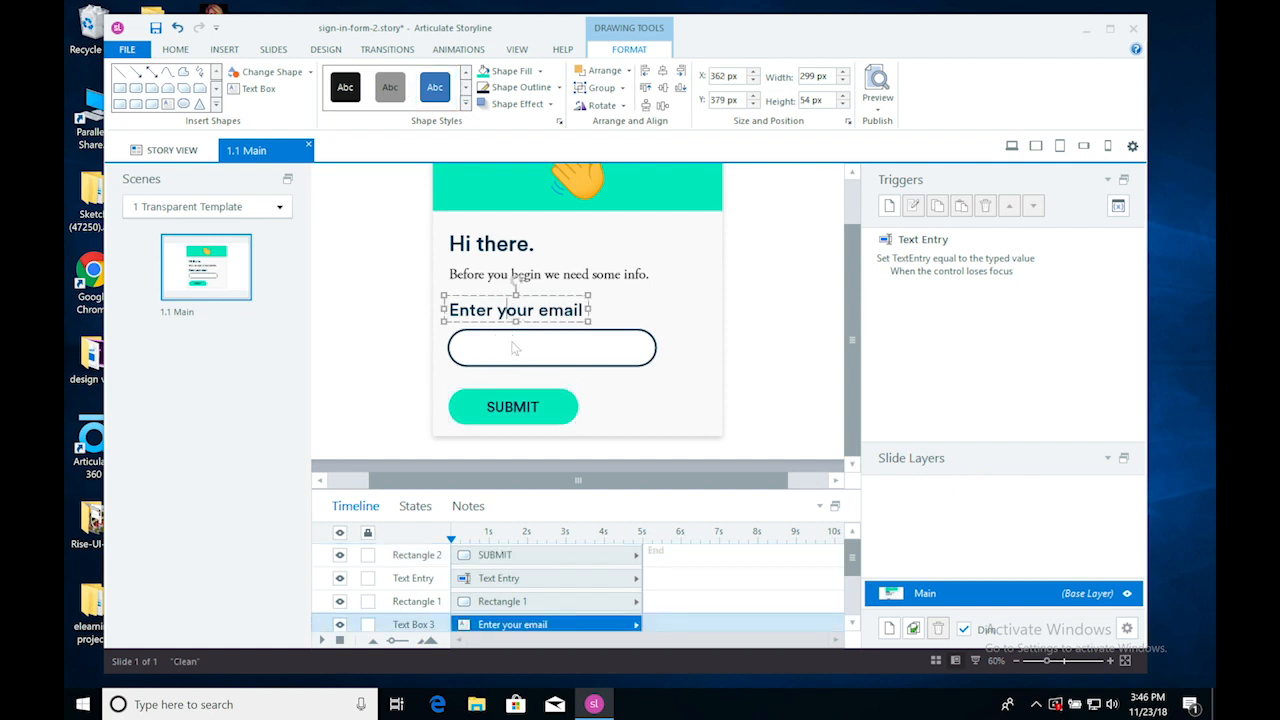
pyautogui.keyDown('shift'); pyautogui.click(515, 347); pyautogui.keyUp('shift')
pyautogui.keyDown('shift'); pyautogui.click(650, 345); pyautogui.keyUp('shift')
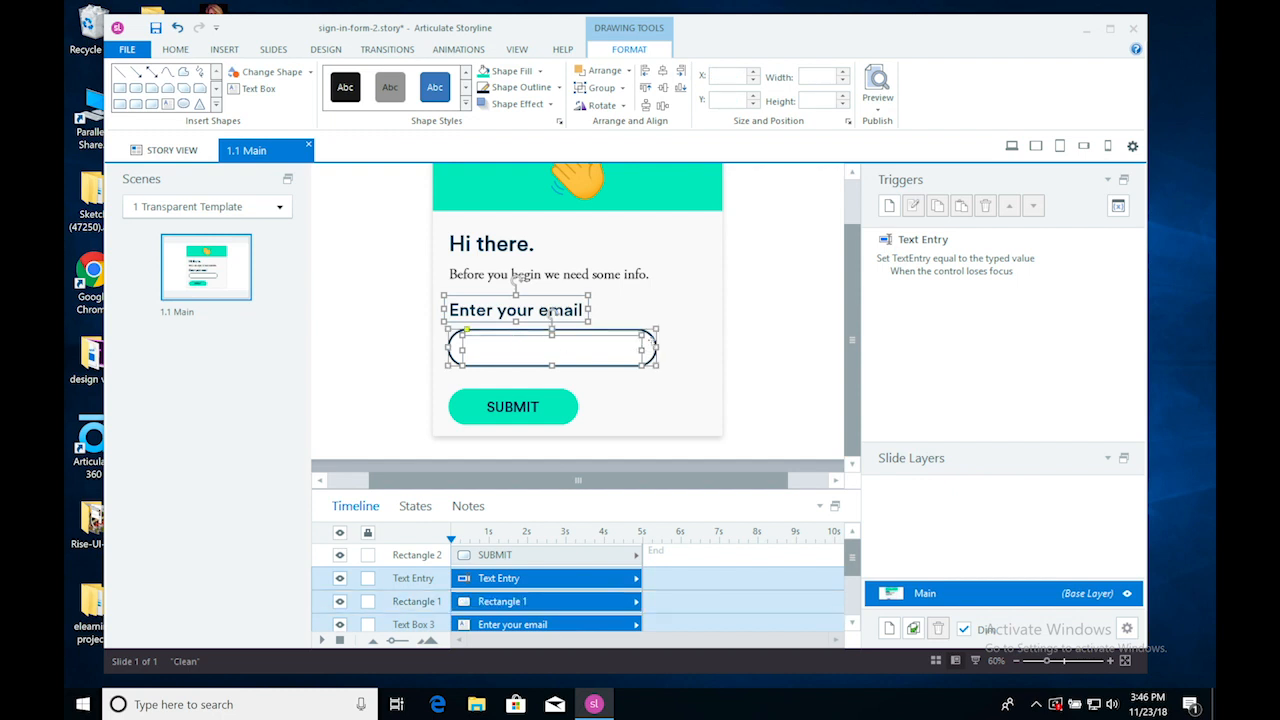
pyautogui.keyDown('shift'); pyautogui.click(607, 273); pyautogui.keyUp('shift')
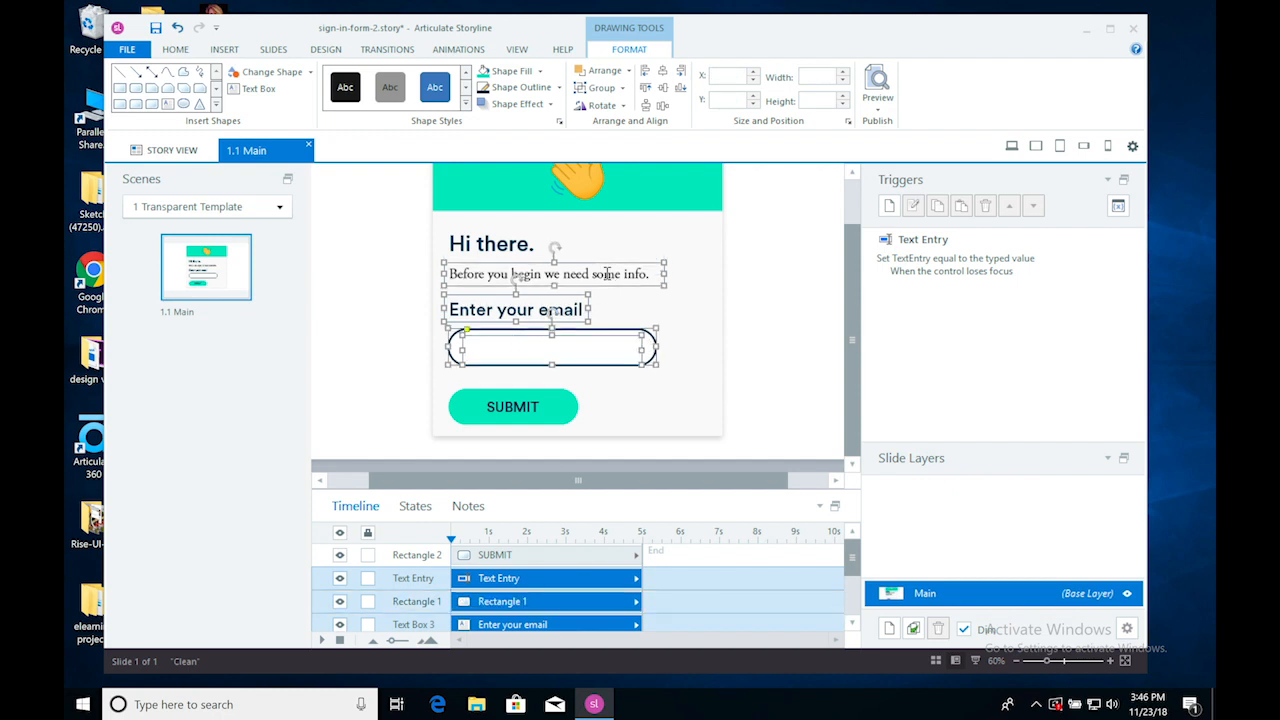
pyautogui.moveTo(607, 273); pyautogui.dragTo(607, 271)
pyautogui.keyDown('shift'); pyautogui.click(505, 245); pyautogui.keyUp('shift')
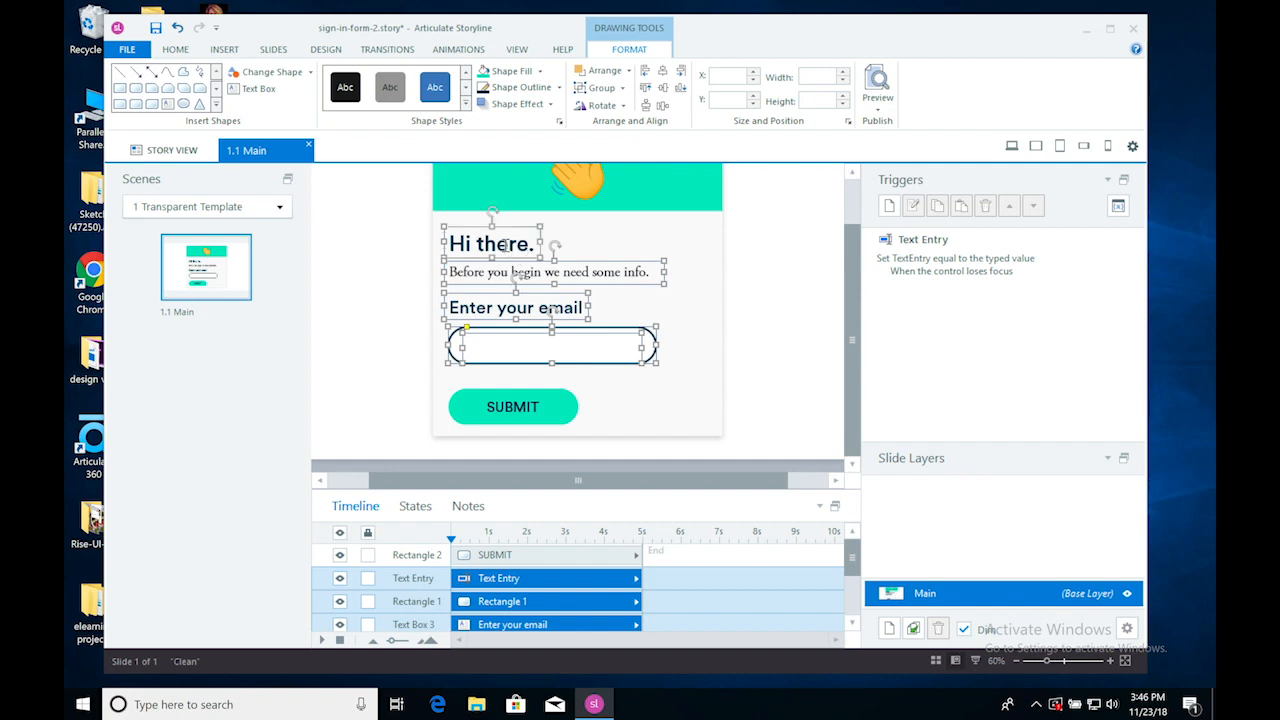
pyautogui.press('Up')
pyautogui.press('Up')
pyautogui.press('Up')
pyautogui.press('Up')
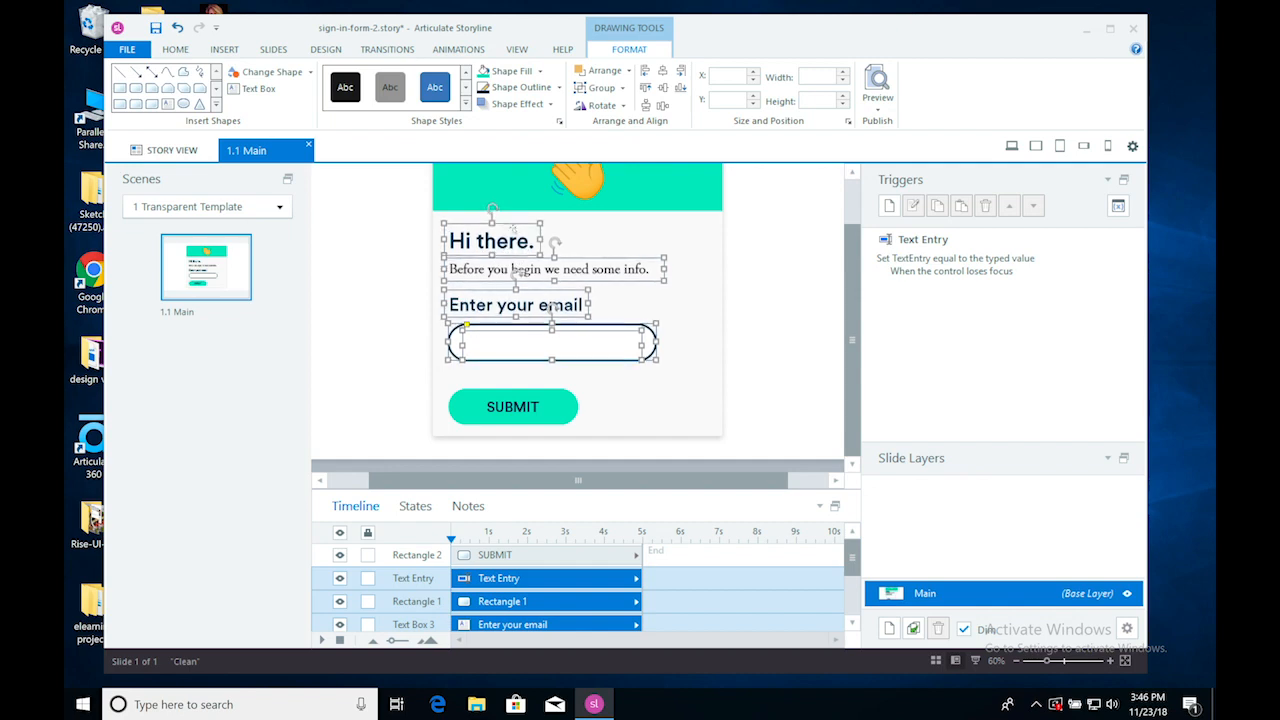
pyautogui.click(778, 323)
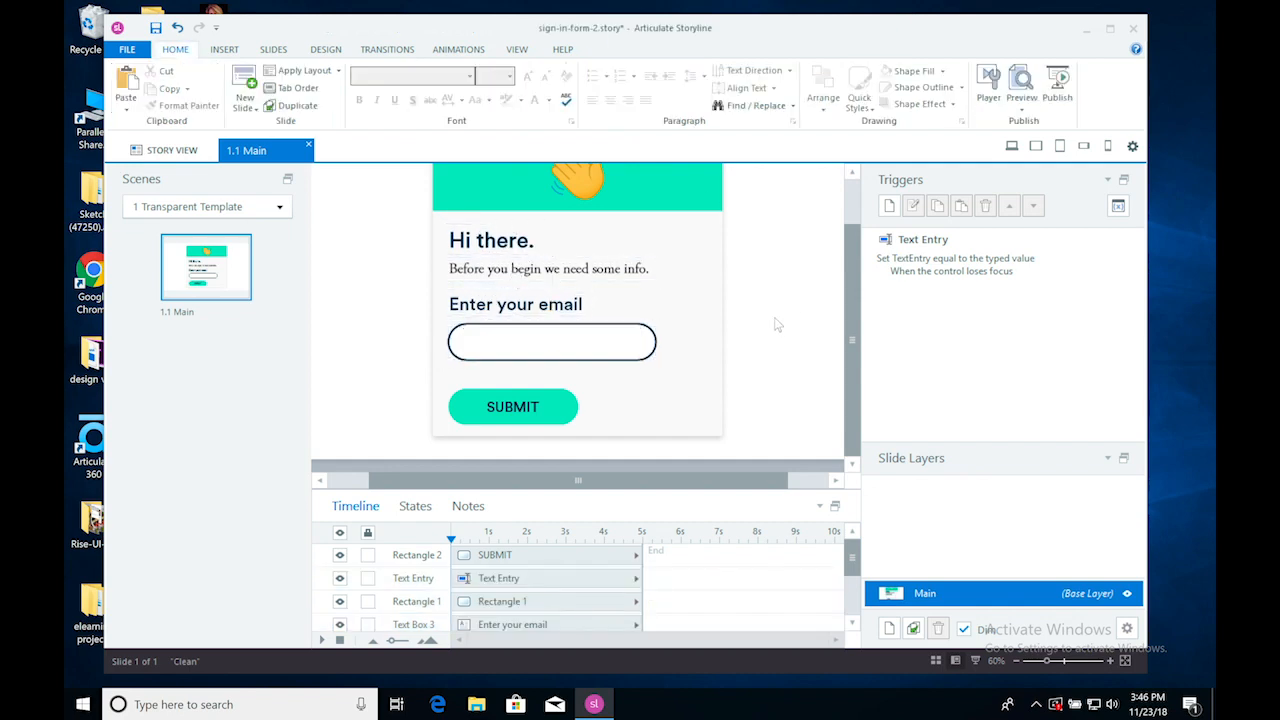
# Duplicate the SUBMIT button's Normal state as the built-in Hover state.
pyautogui.click(474, 406)
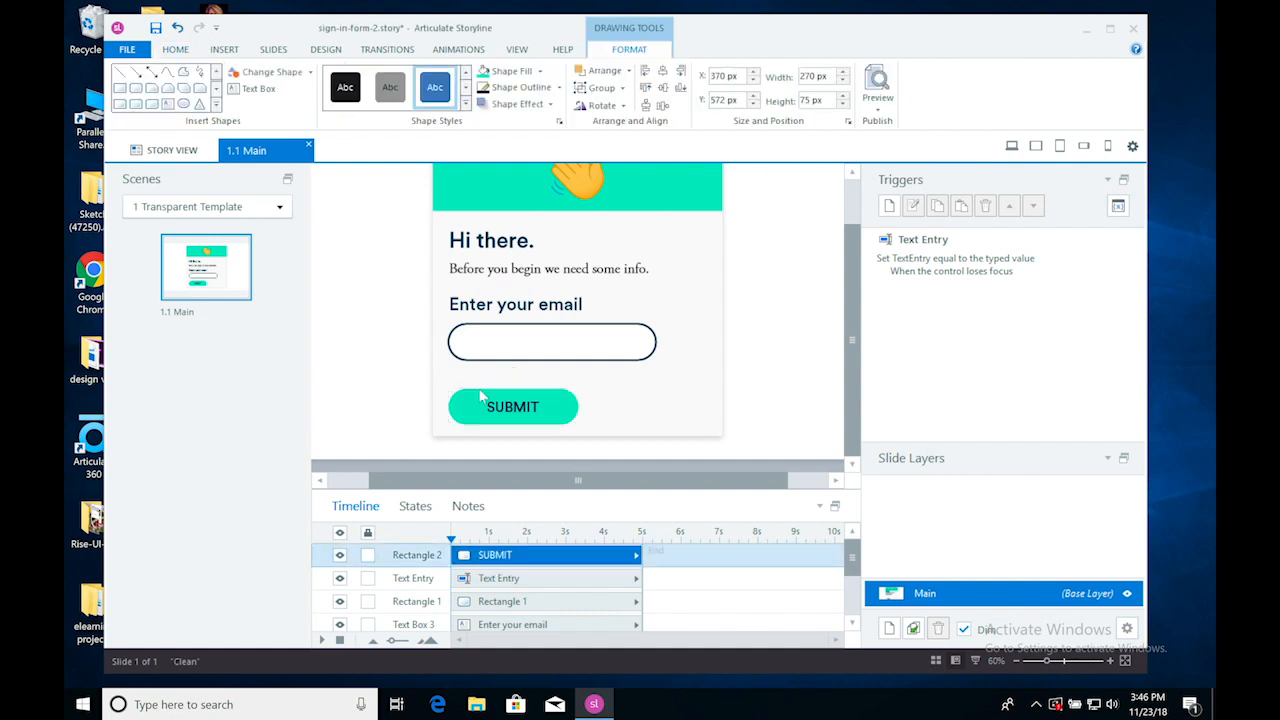
pyautogui.click(413, 506)
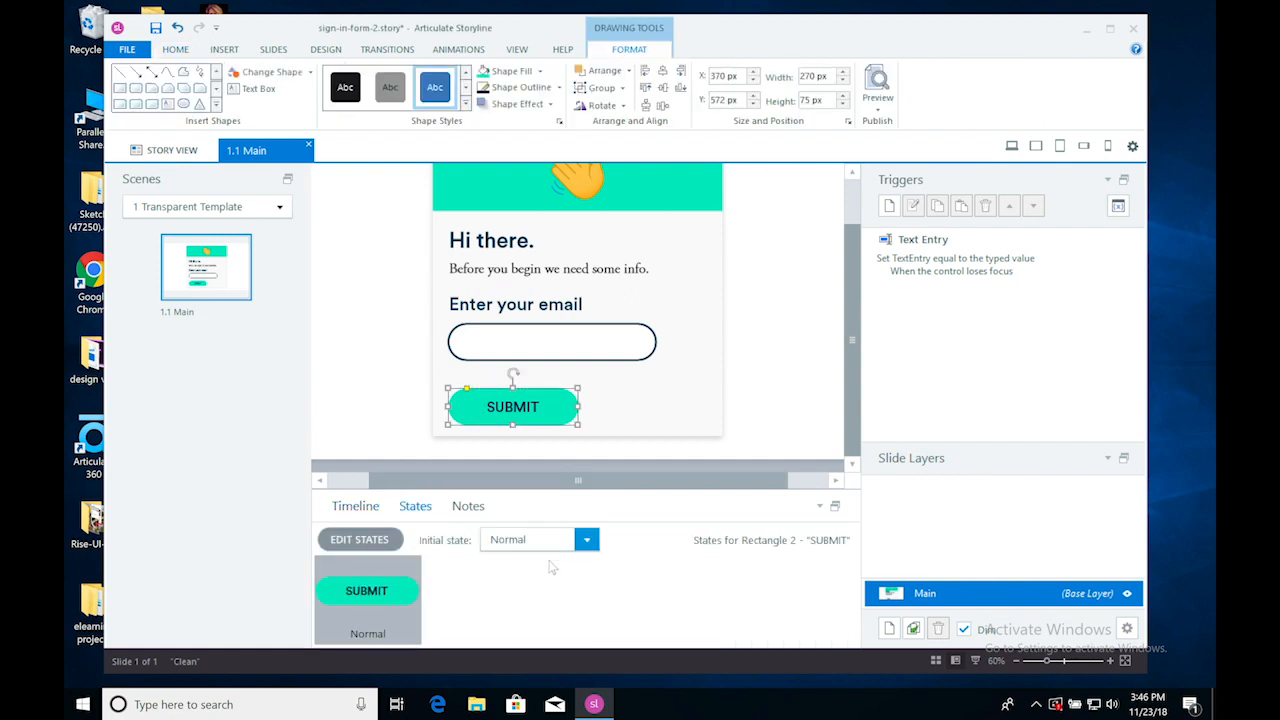
pyautogui.click(359, 539)
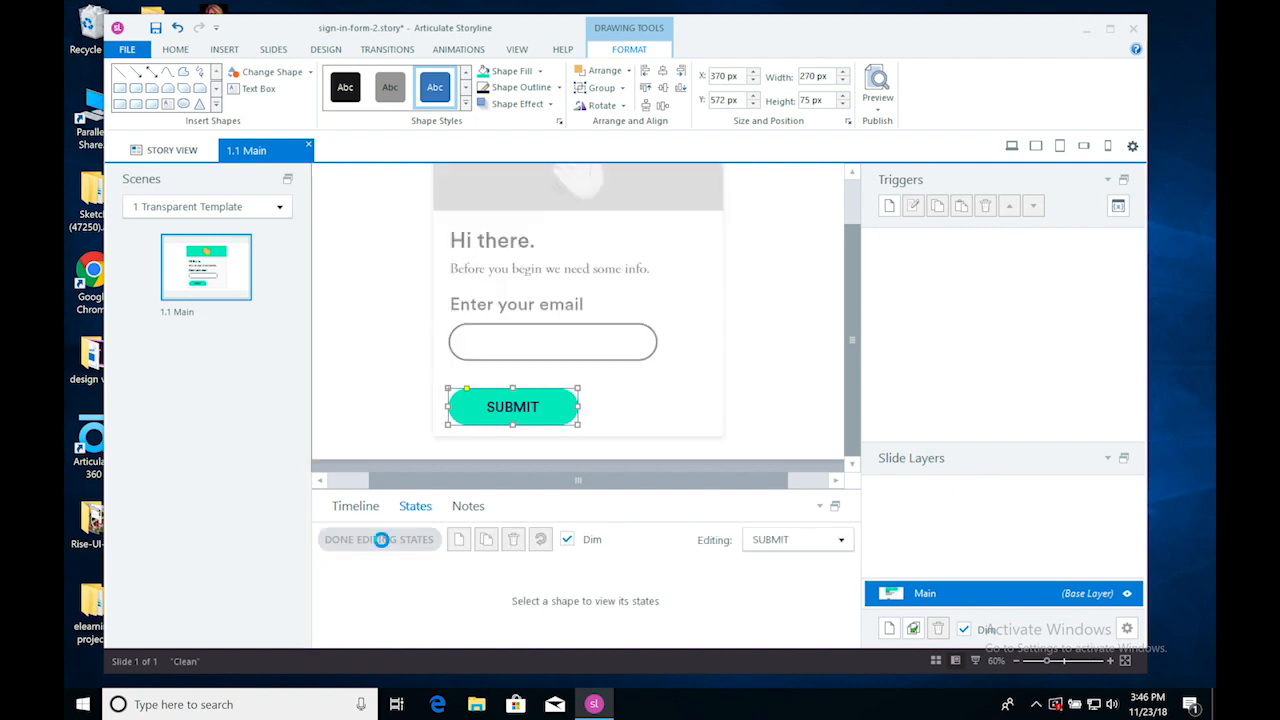
pyautogui.click(484, 540)
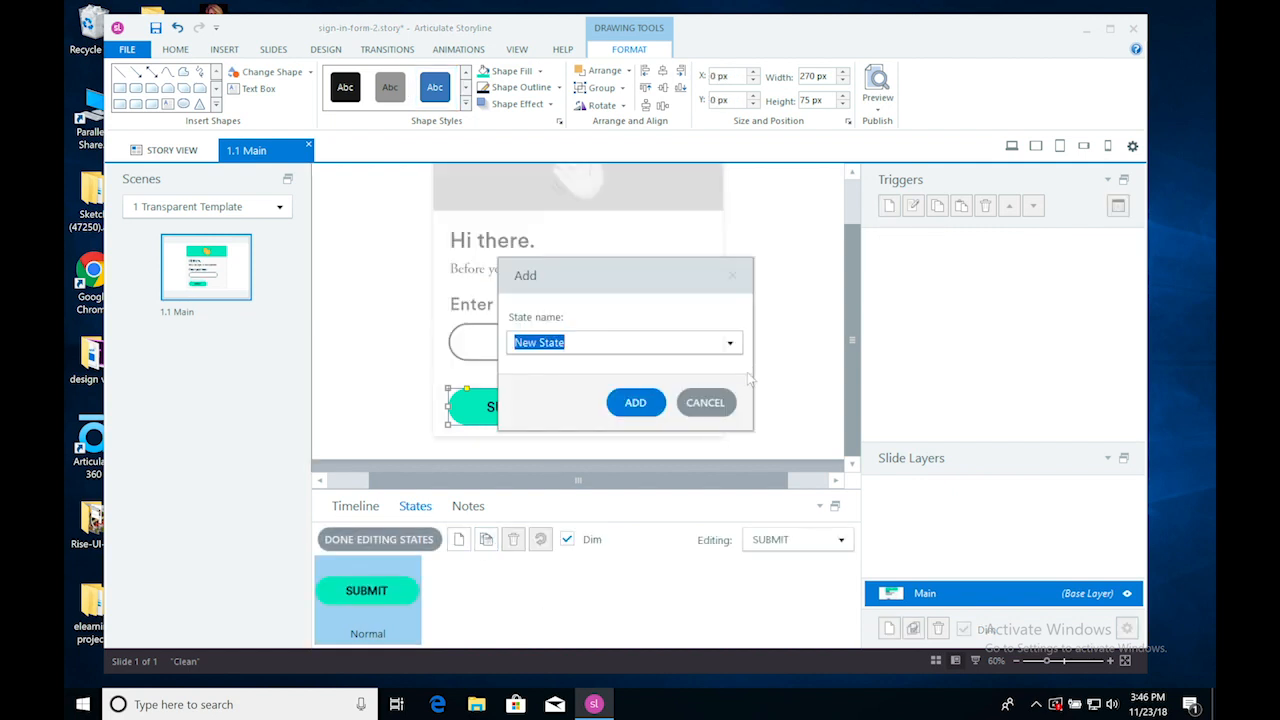
pyautogui.click(730, 343)
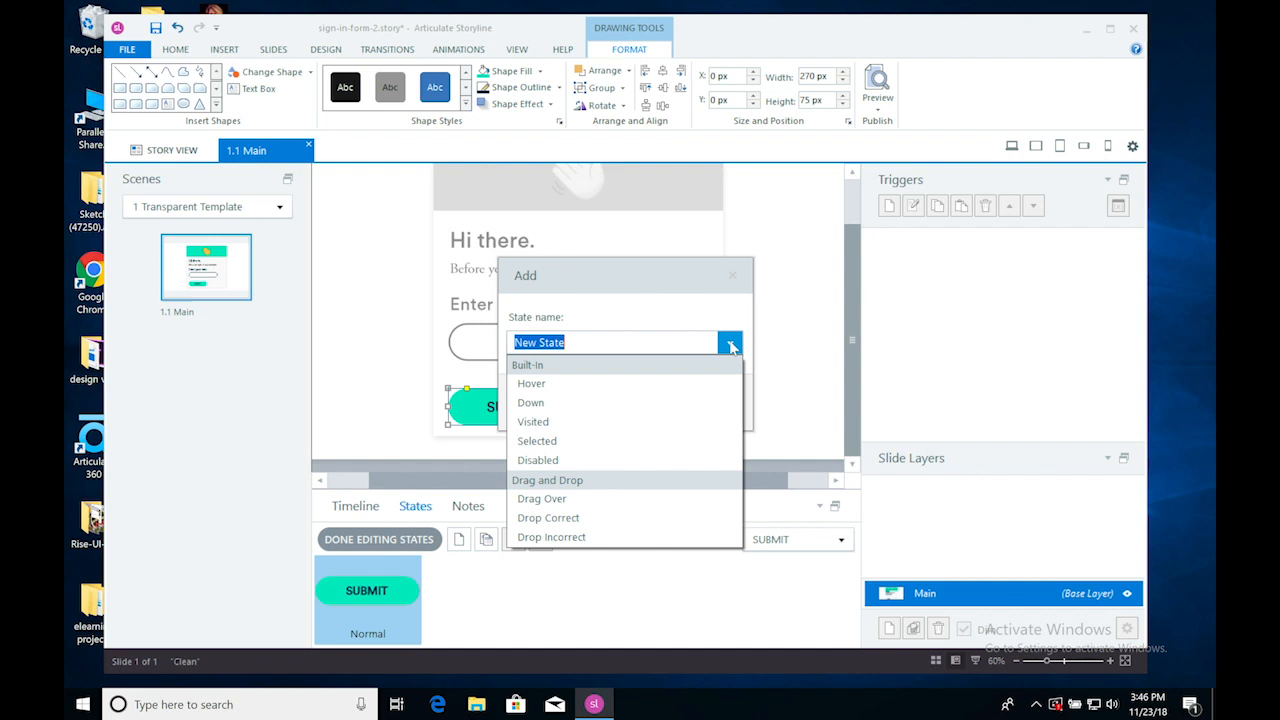
pyautogui.click(658, 390)
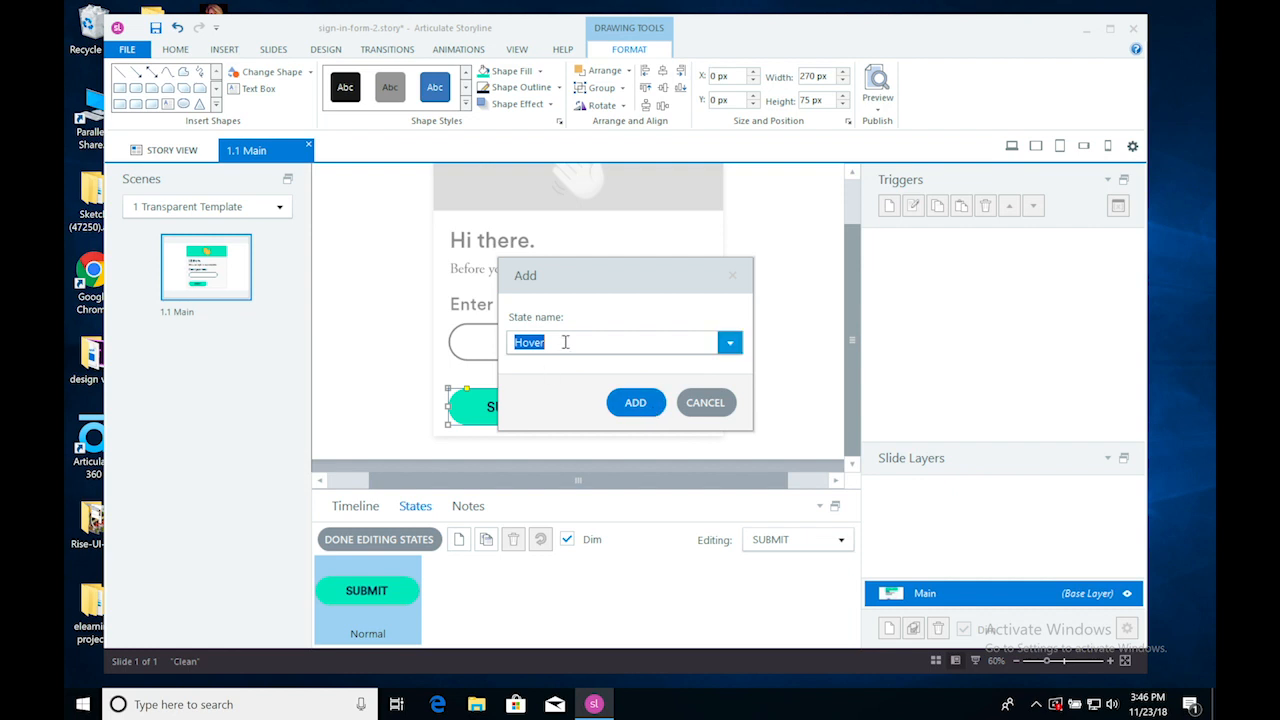
pyautogui.click(645, 406)
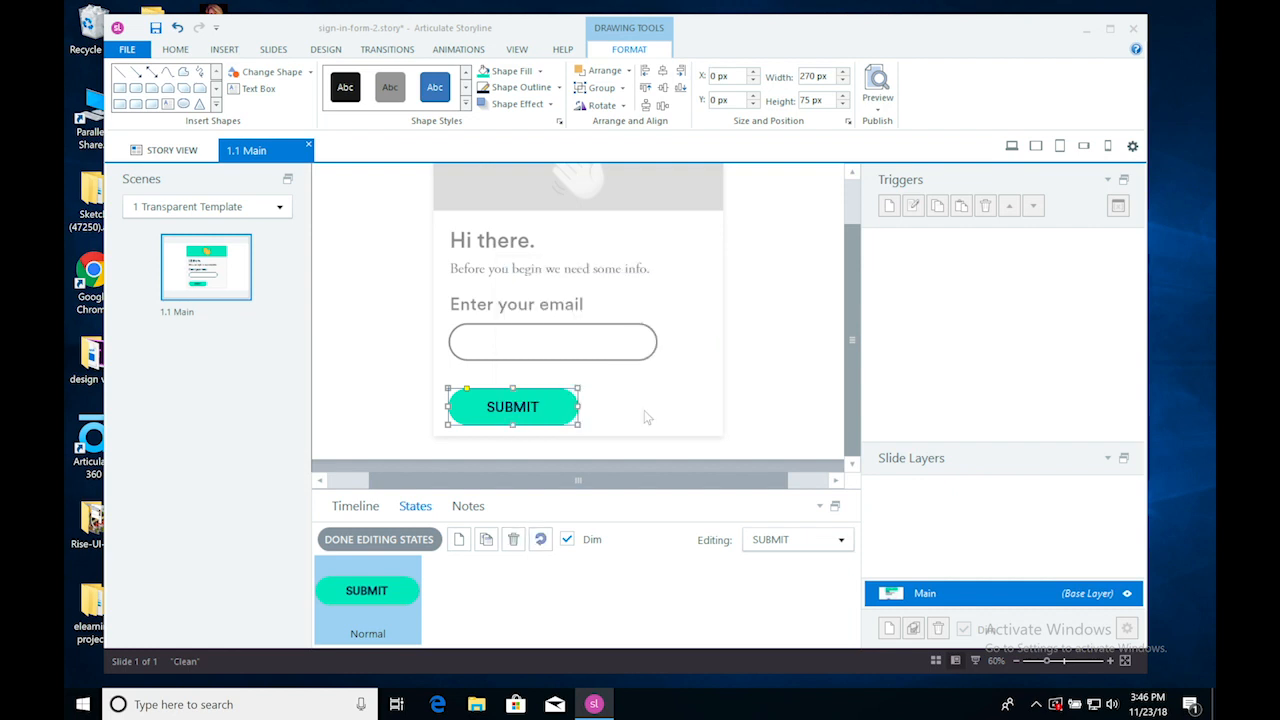
# Duplicate the SUBMIT button's Hover state as the built-in Down state.
pyautogui.click(487, 542)
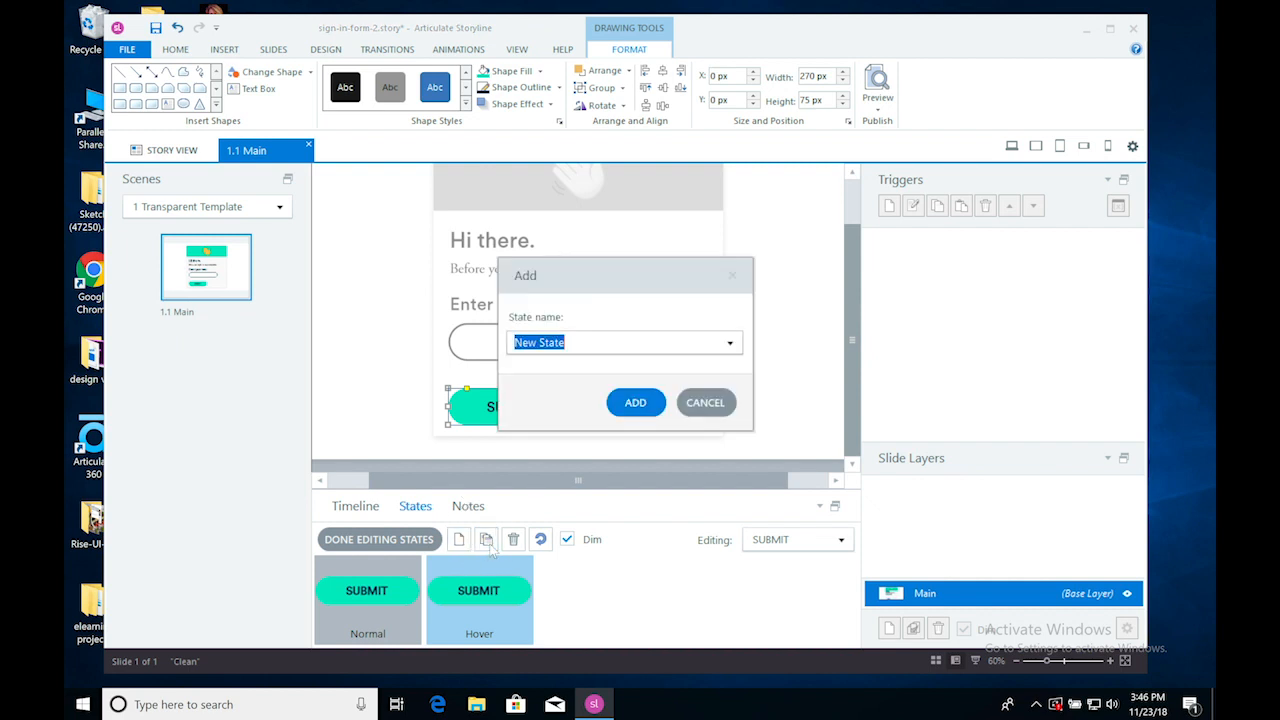
pyautogui.click(730, 343)
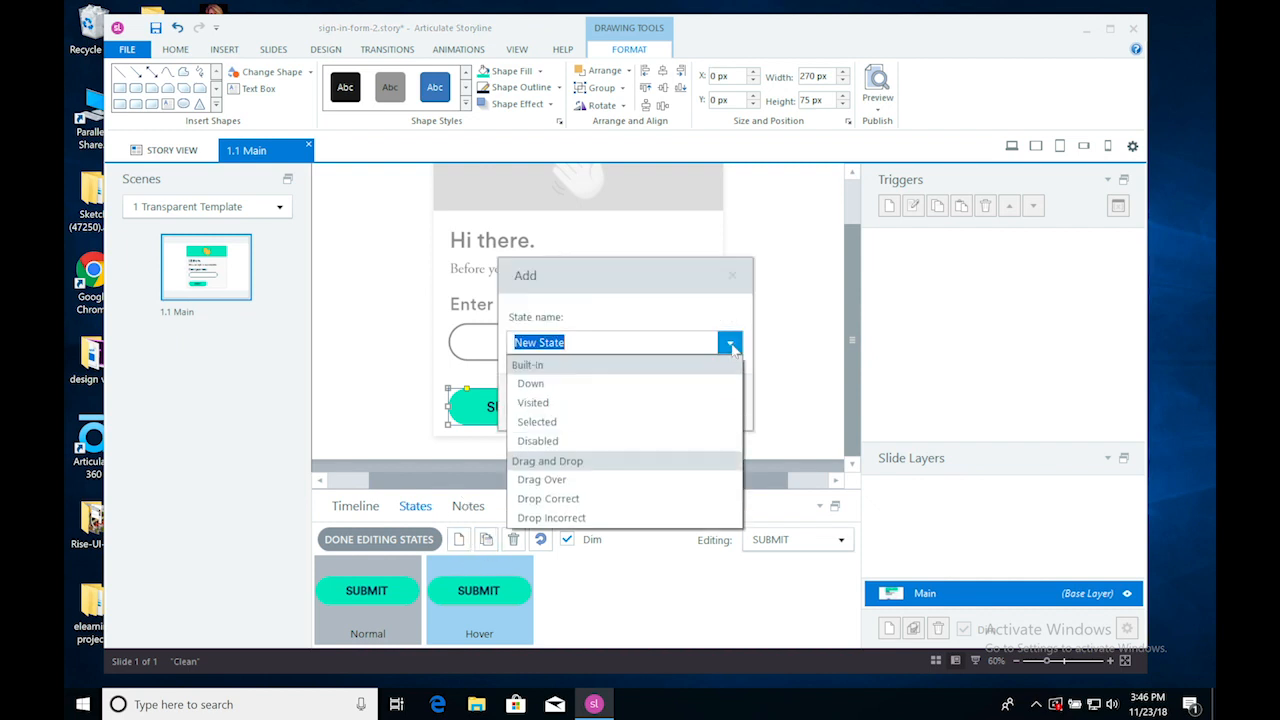
pyautogui.click(590, 386)
pyautogui.click(635, 402)
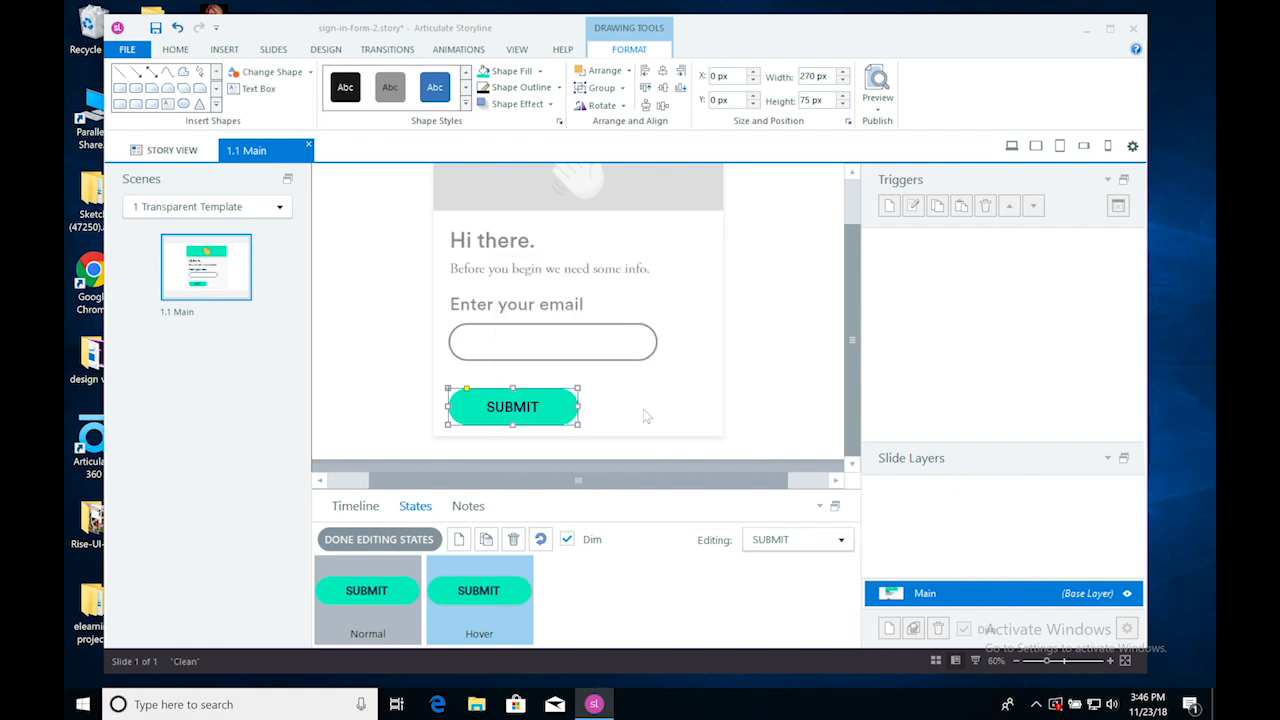
# Sample the button's green (#01E6C3) for the SUBMIT button's Hover state fill and darken it slightly.
pyautogui.click(506, 603)
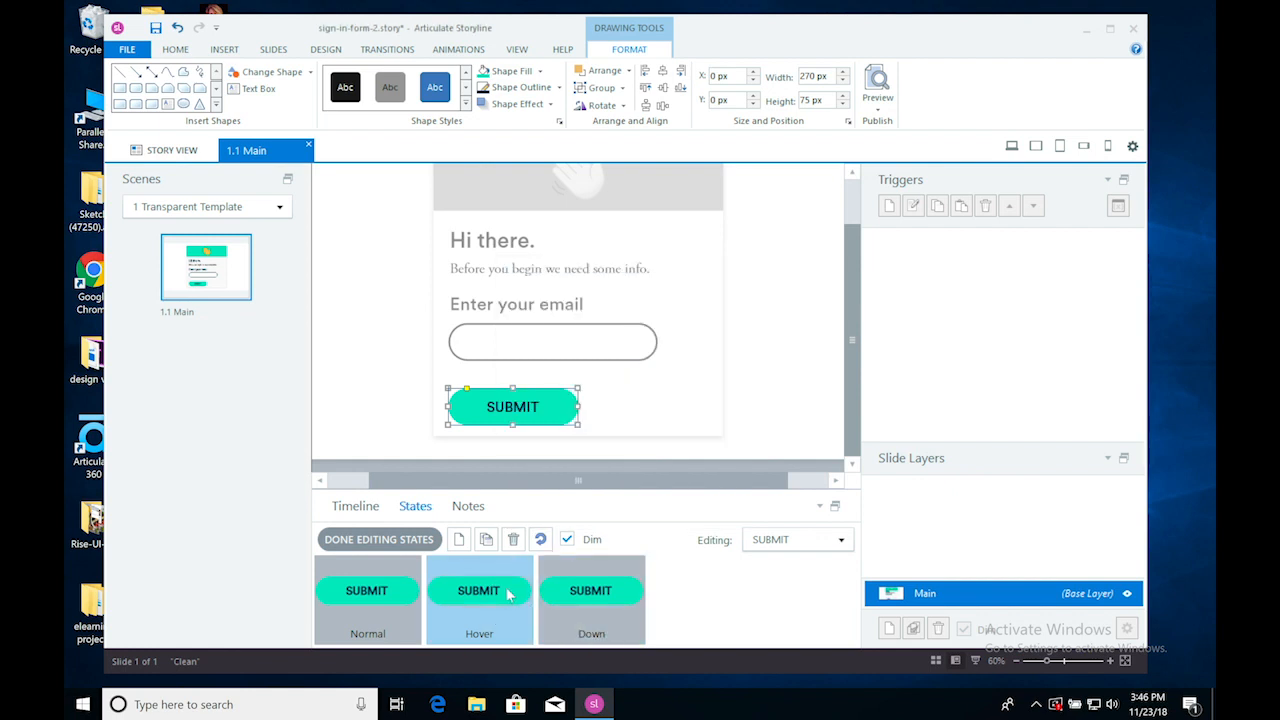
pyautogui.click(540, 71)
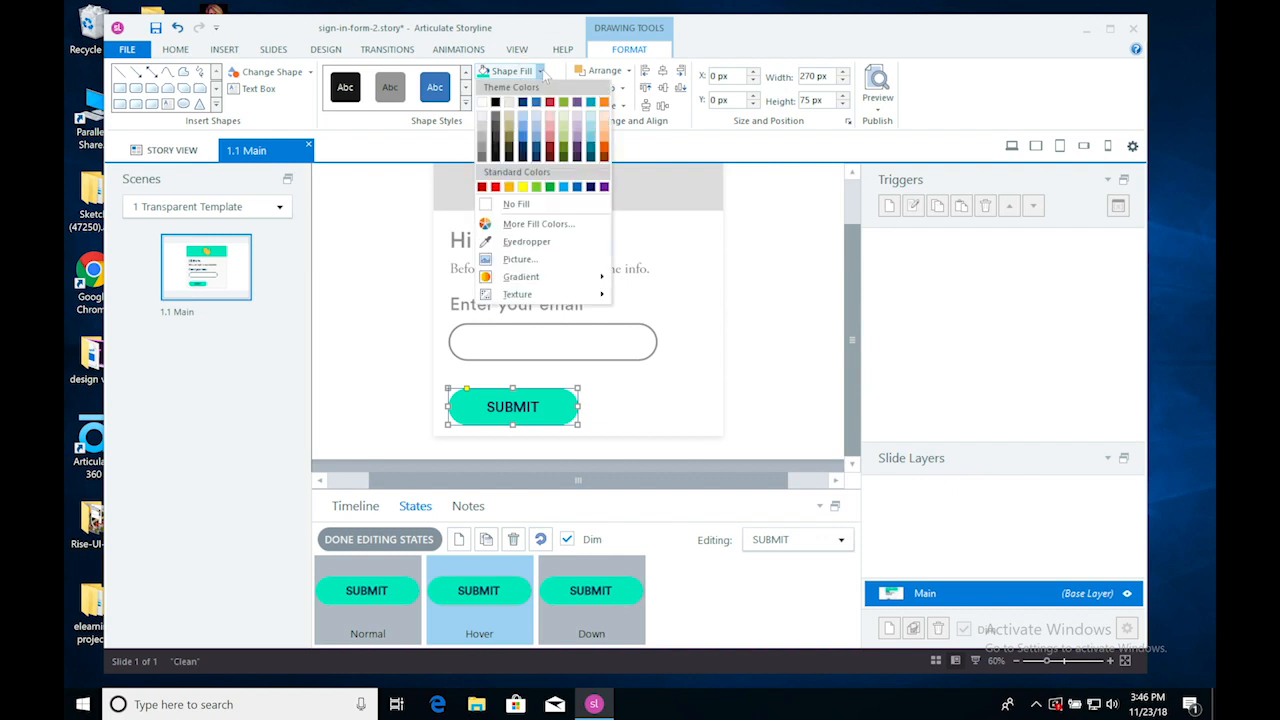
pyautogui.click(549, 232)
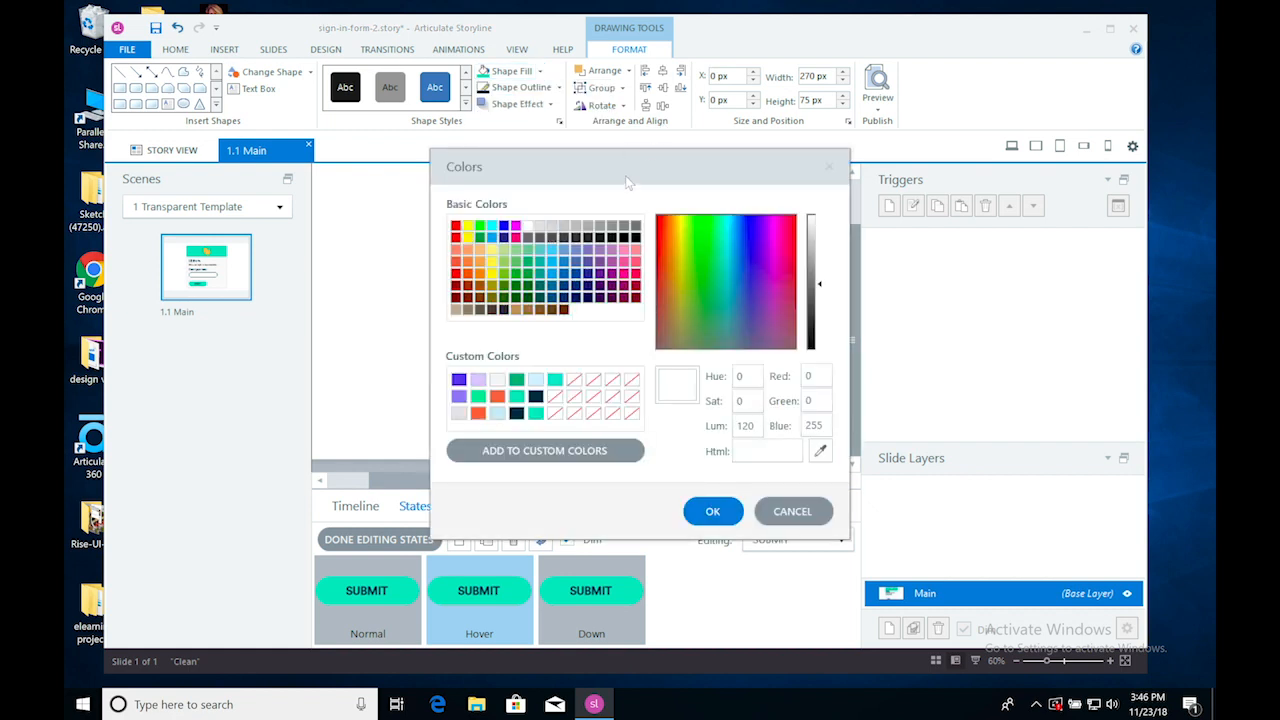
pyautogui.moveTo(628, 170); pyautogui.dragTo(783, 12)
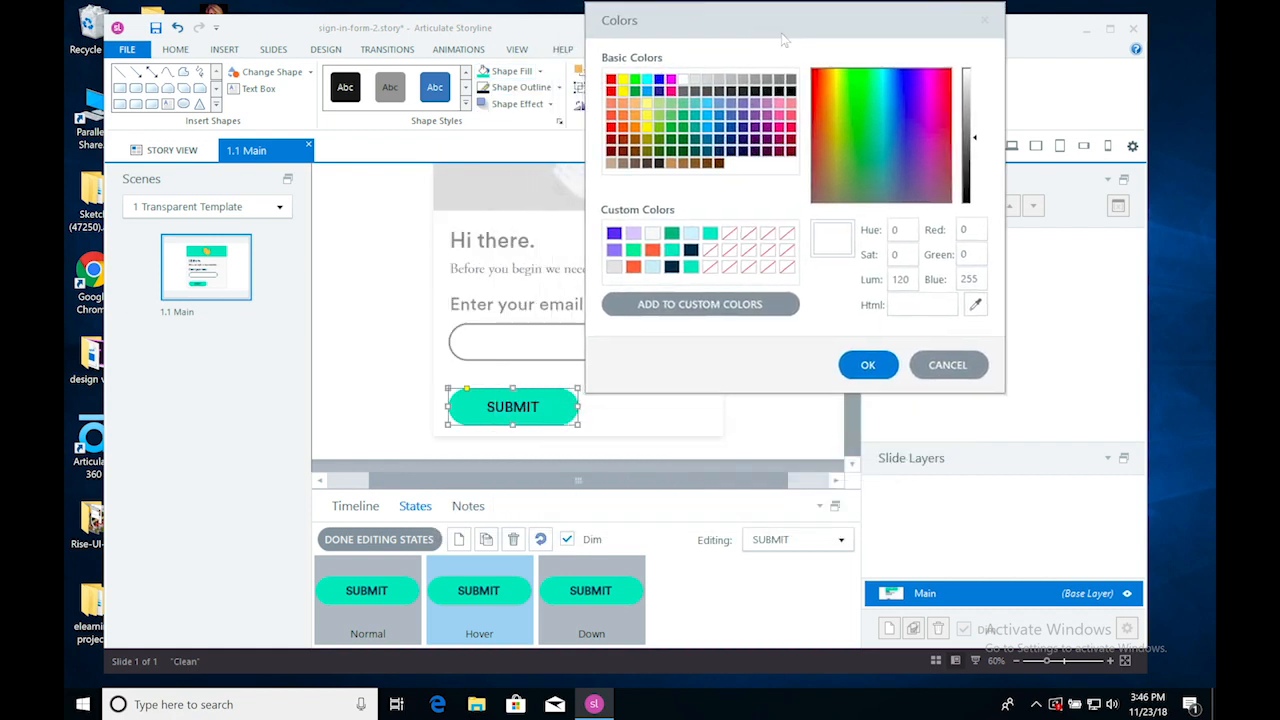
pyautogui.click(975, 304)
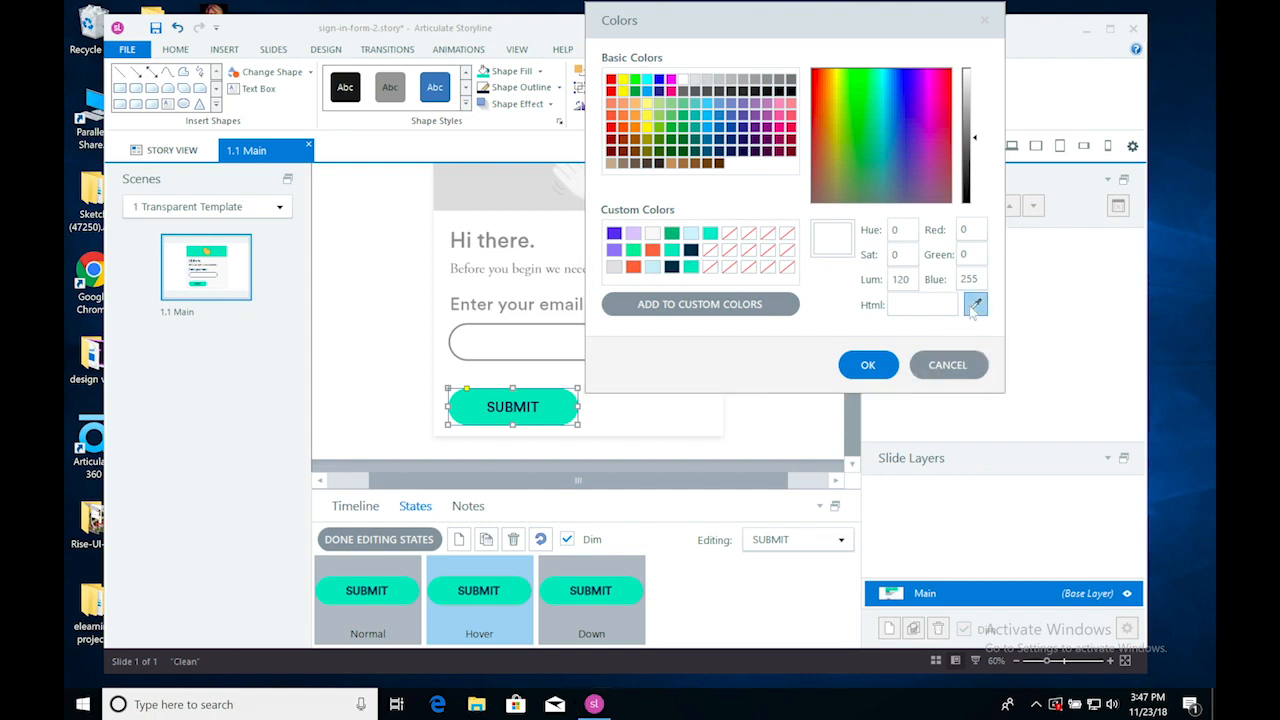
pyautogui.click(566, 401)
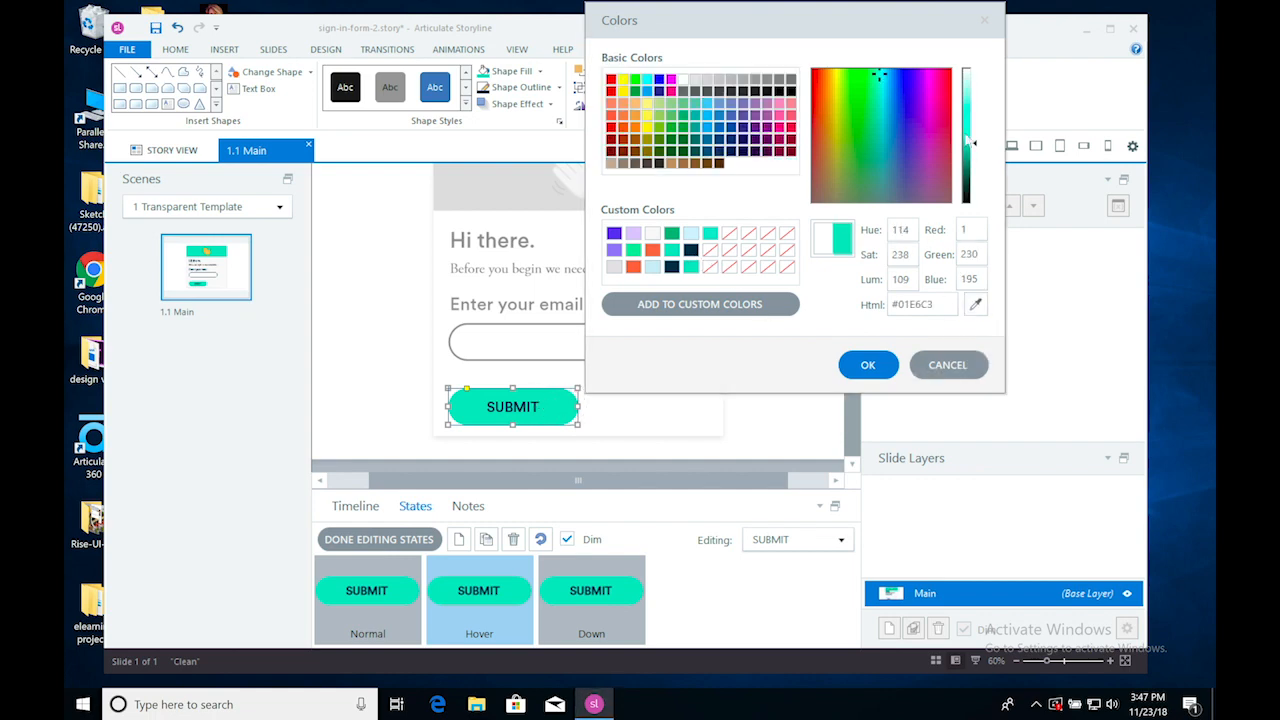
pyautogui.moveTo(976, 142); pyautogui.dragTo(975, 150)
pyautogui.click(884, 368)
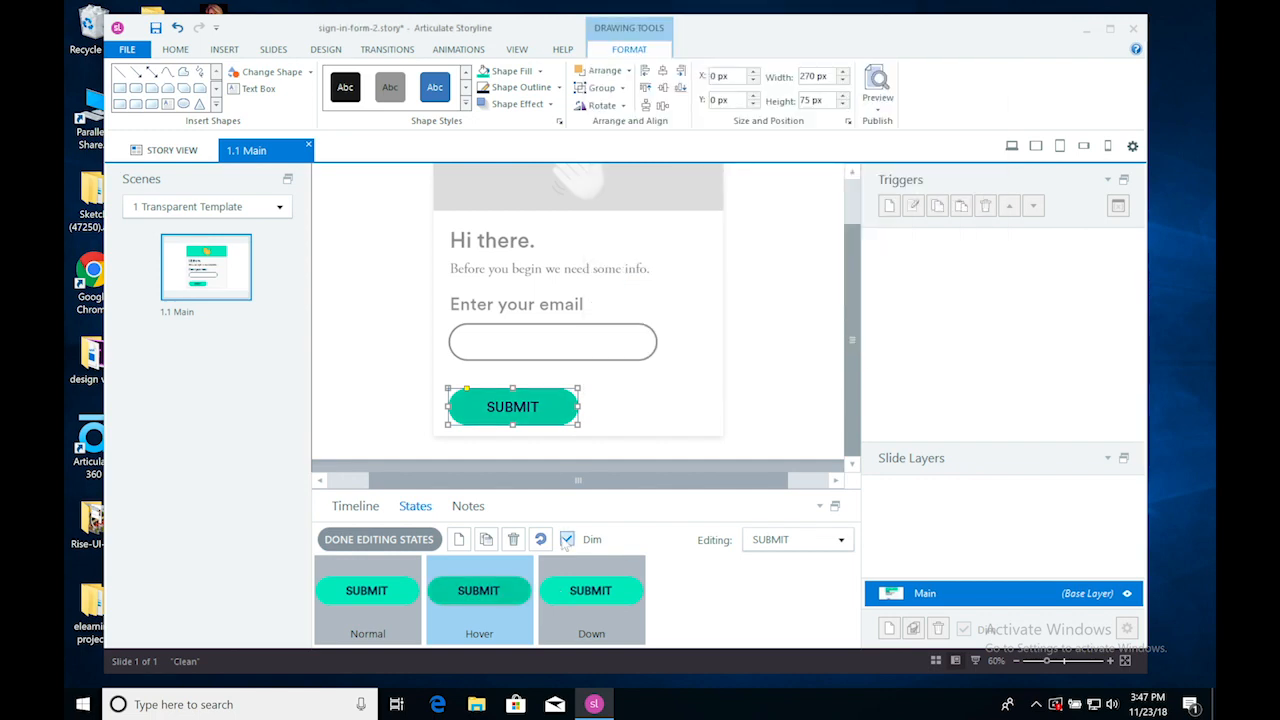
# Fill the SUBMIT button's Down state with the darker green sampled from its Hover state and finish editing states.
pyautogui.click(610, 605)
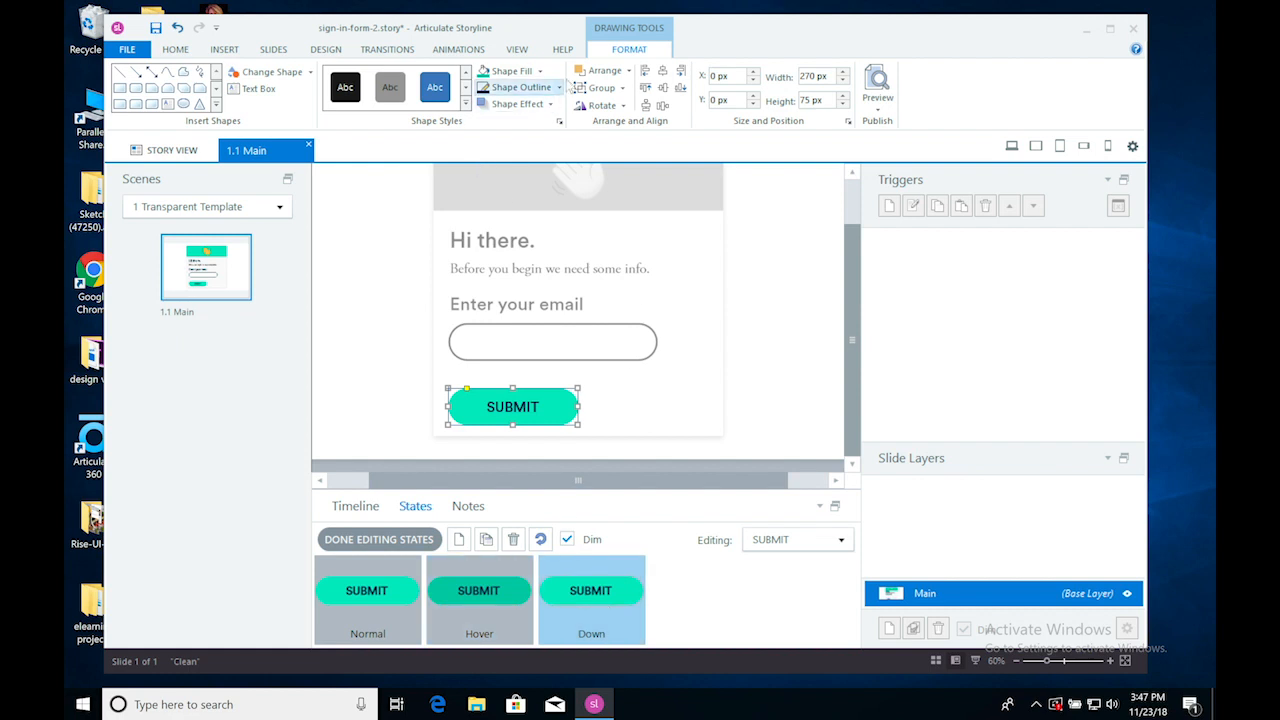
pyautogui.click(540, 71)
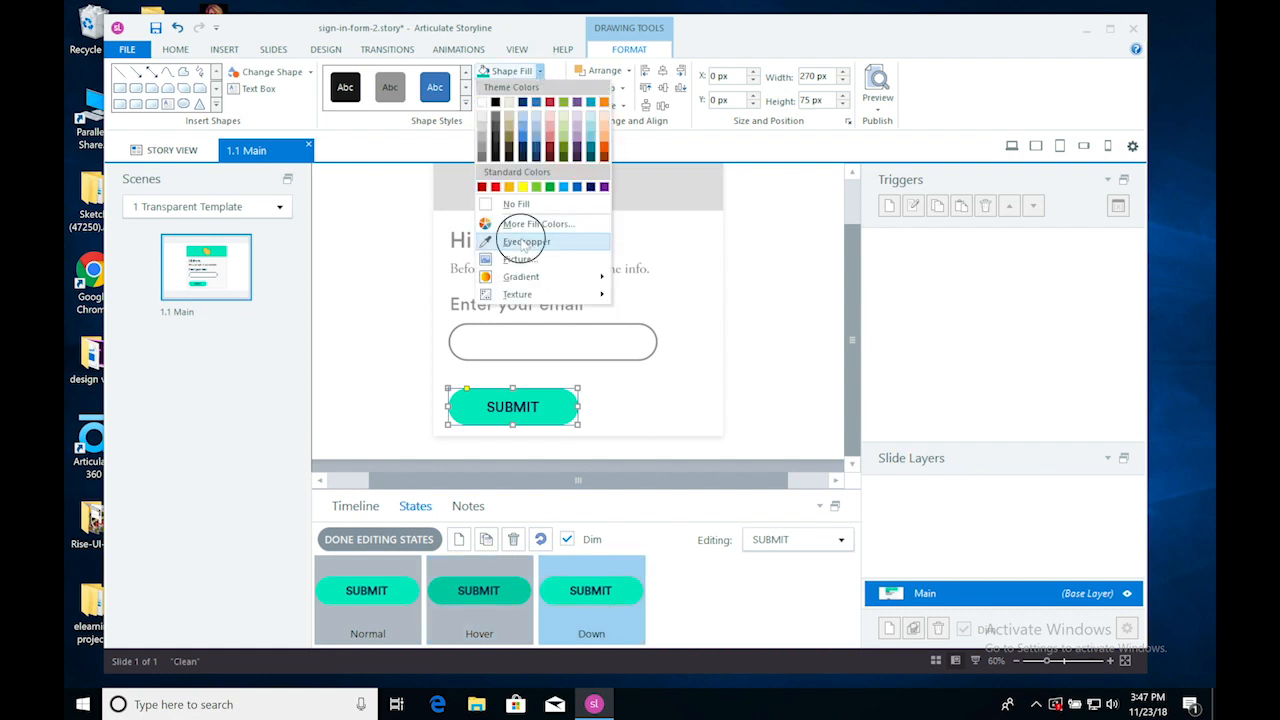
pyautogui.click(543, 240)
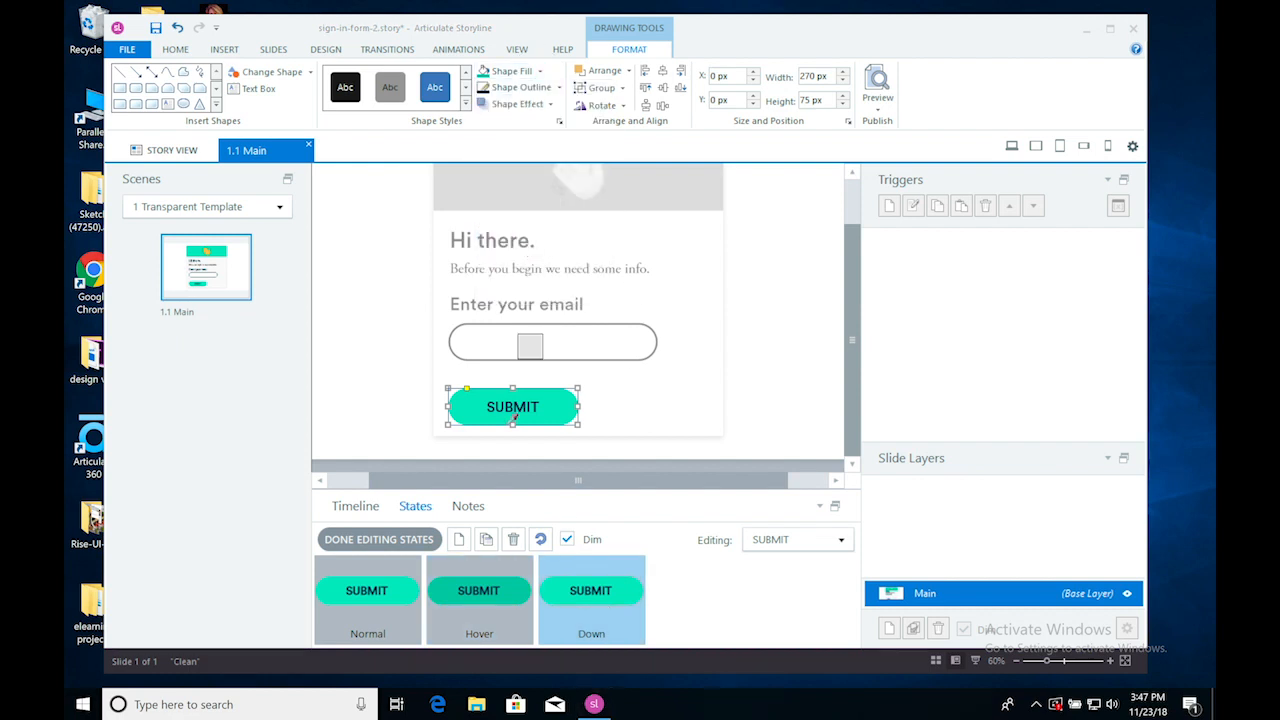
pyautogui.click(517, 597)
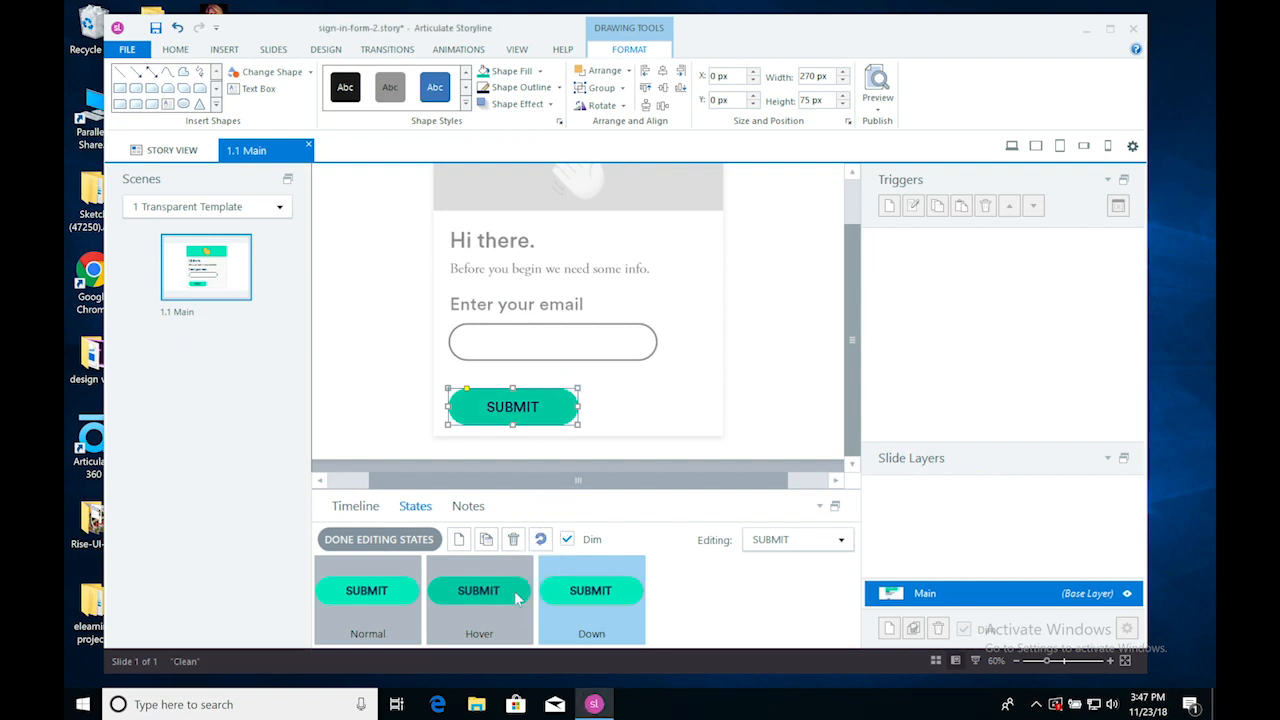
pyautogui.click(400, 540)
pyautogui.click(822, 396)
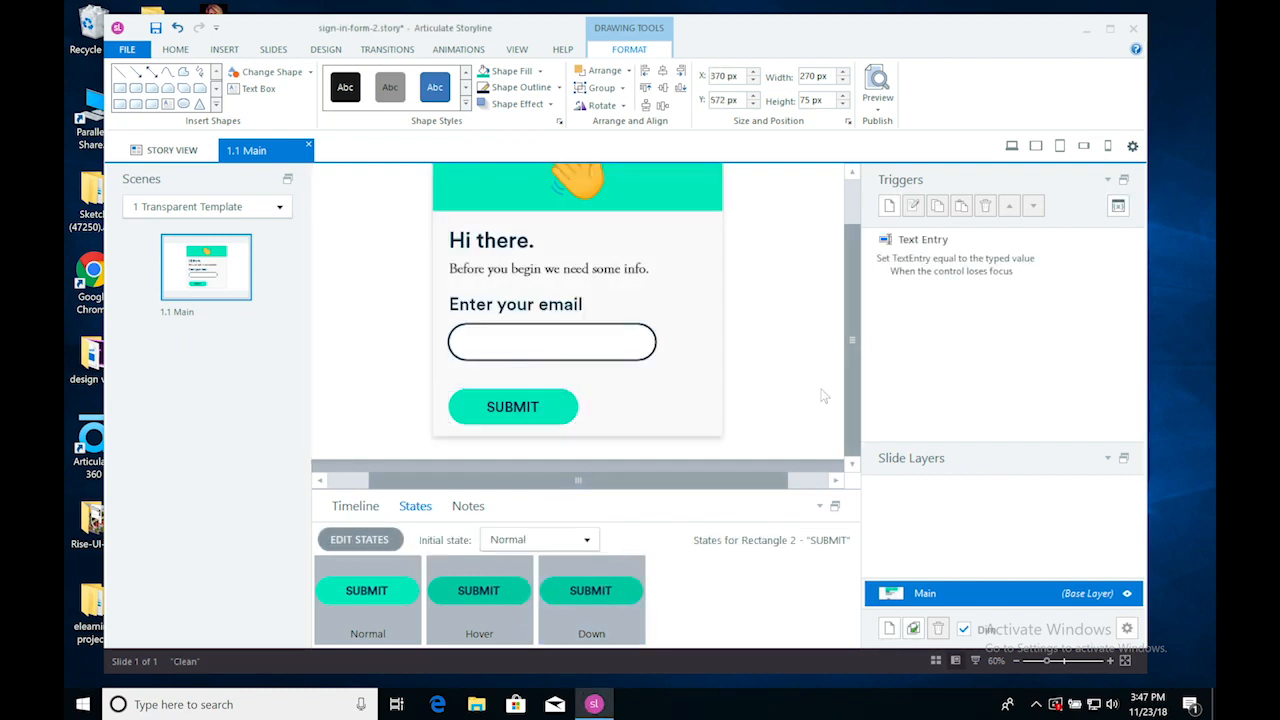
# Preview the current slide, test the email field by entering a short sample text, and close the preview.
pyautogui.click(1021, 100)
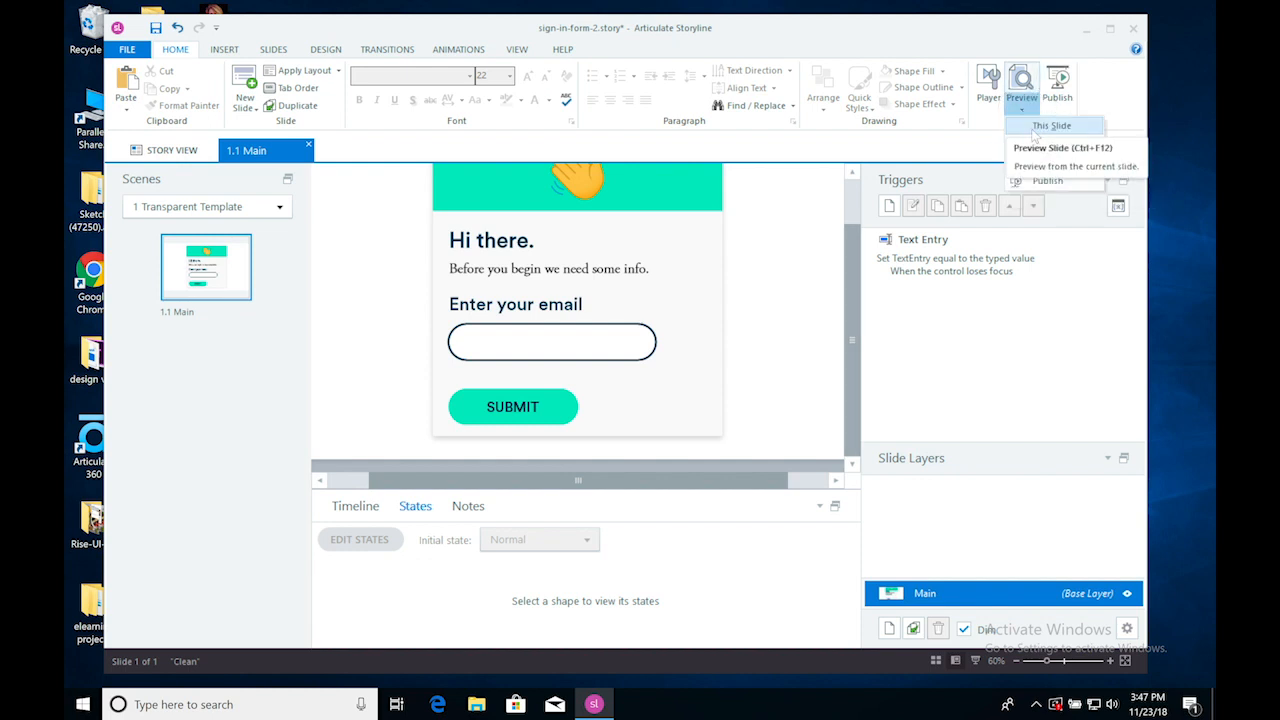
pyautogui.click(1040, 126)
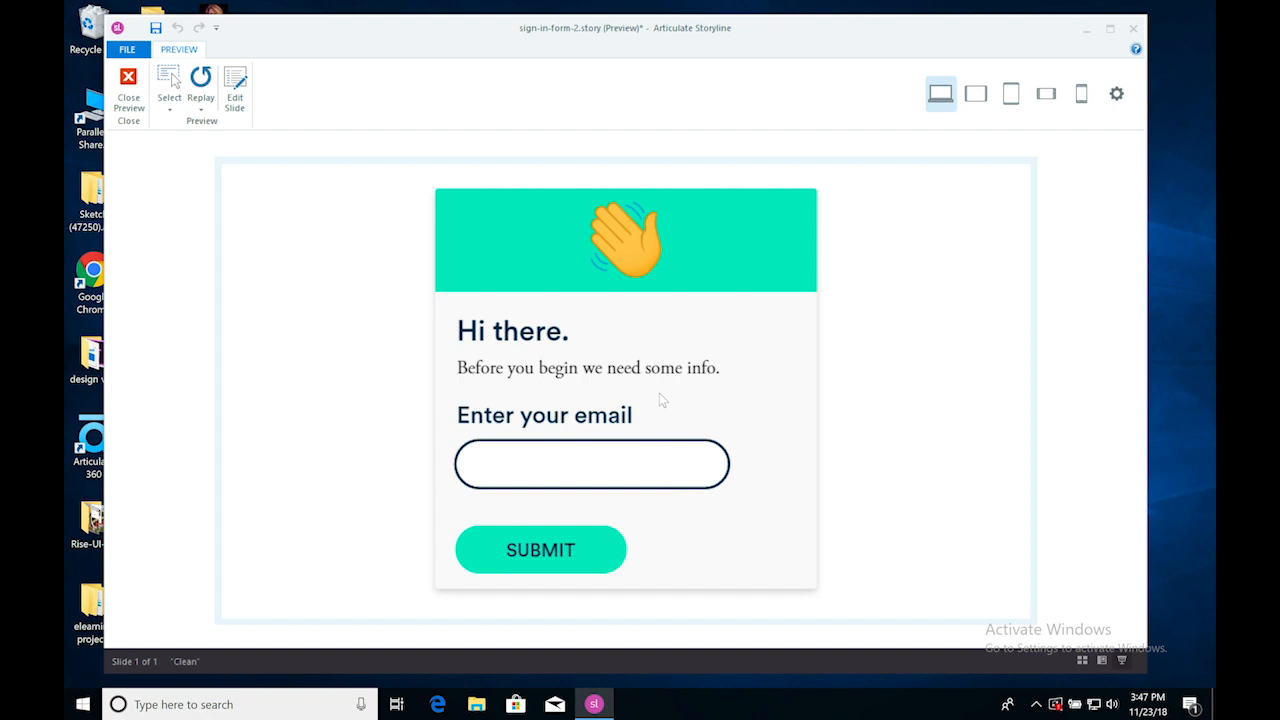
pyautogui.click(576, 455)
pyautogui.write('Mel')
pyautogui.click(128, 86)
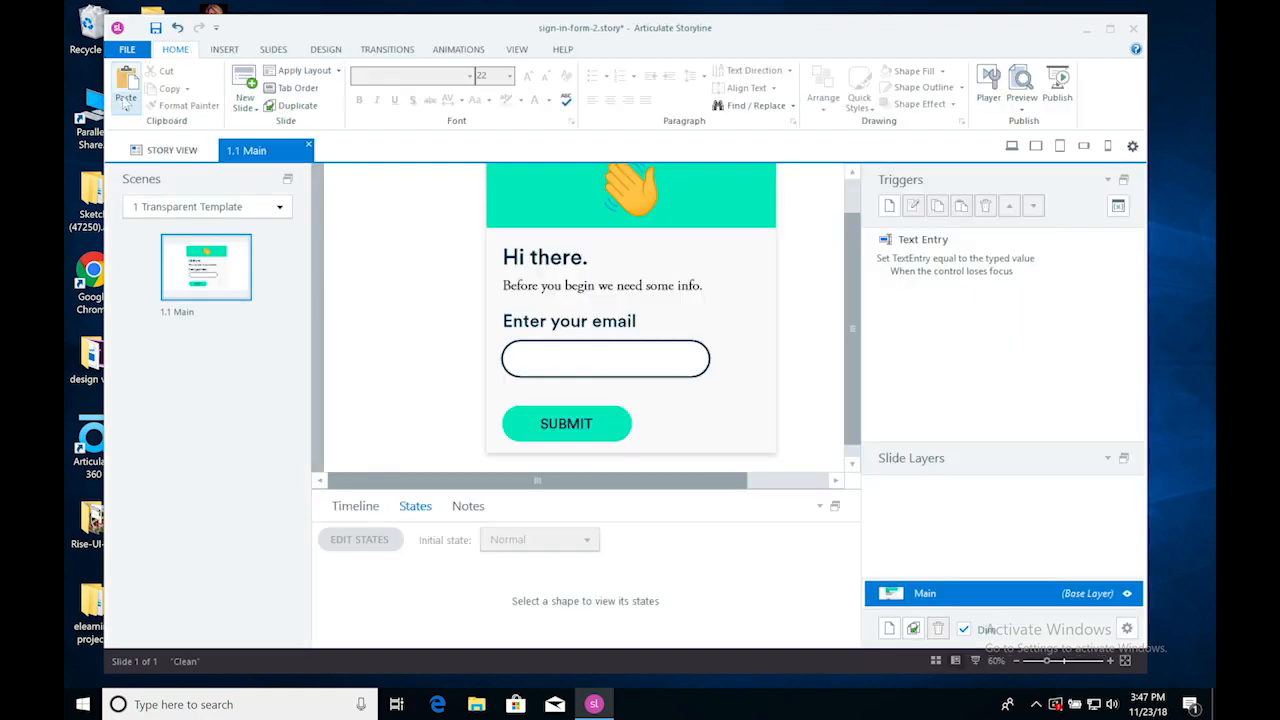